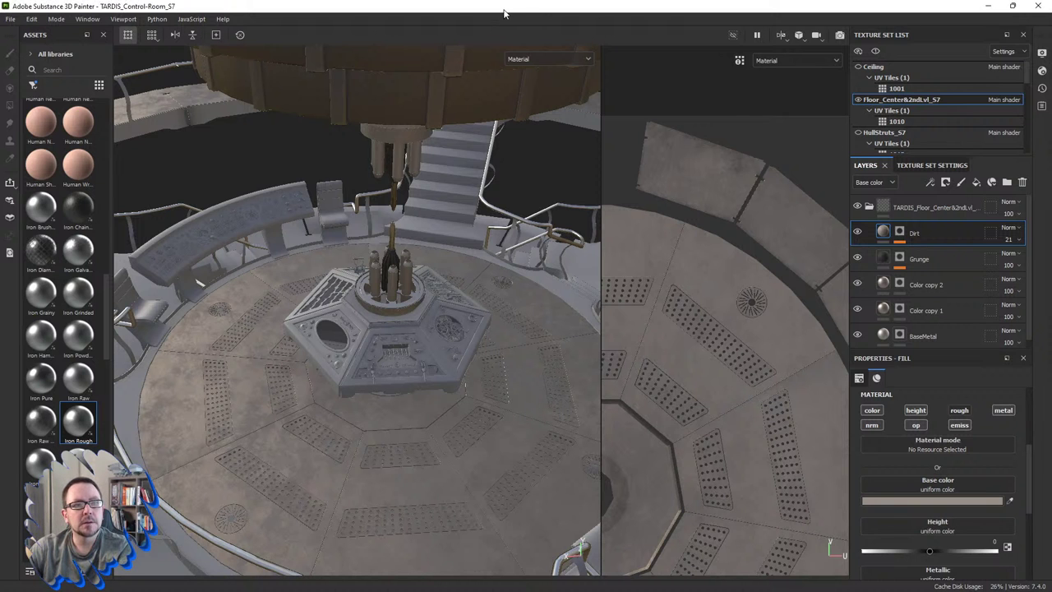
Step: Orbit and zoom around the control room to inspect the ceiling ring, central column and stairs
{"action": "mouse_move", "coordinate": [448, 230]}
{"action": "left_mouse_down", "text": "alt"}
{"action": "mouse_move", "coordinate": [424, 233]}
{"action": "mouse_move", "coordinate": [425, 291]}
{"action": "mouse_move", "coordinate": [428, 266]}
{"action": "left_mouse_up", "text": "alt"}
{"action": "mouse_move", "coordinate": [424, 323]}
{"action": "left_mouse_down", "text": "alt"}
{"action": "mouse_move", "coordinate": [404, 240]}
{"action": "mouse_move", "coordinate": [427, 281]}
{"action": "mouse_move", "coordinate": [428, 453]}
{"action": "mouse_move", "coordinate": [458, 465]}
{"action": "mouse_move", "coordinate": [441, 439]}
{"action": "mouse_move", "coordinate": [428, 442]}
{"action": "left_mouse_up", "text": "alt"}
{"action": "scroll", "coordinate": [427, 441], "scroll_direction": "up", "scroll_amount": 5}
{"action": "mouse_move", "coordinate": [430, 387]}
{"action": "left_mouse_down", "text": "alt"}
{"action": "mouse_move", "coordinate": [411, 381]}
{"action": "mouse_move", "coordinate": [418, 337]}
{"action": "mouse_move", "coordinate": [436, 405]}
{"action": "mouse_move", "coordinate": [469, 376]}
{"action": "left_mouse_up", "text": "alt"}
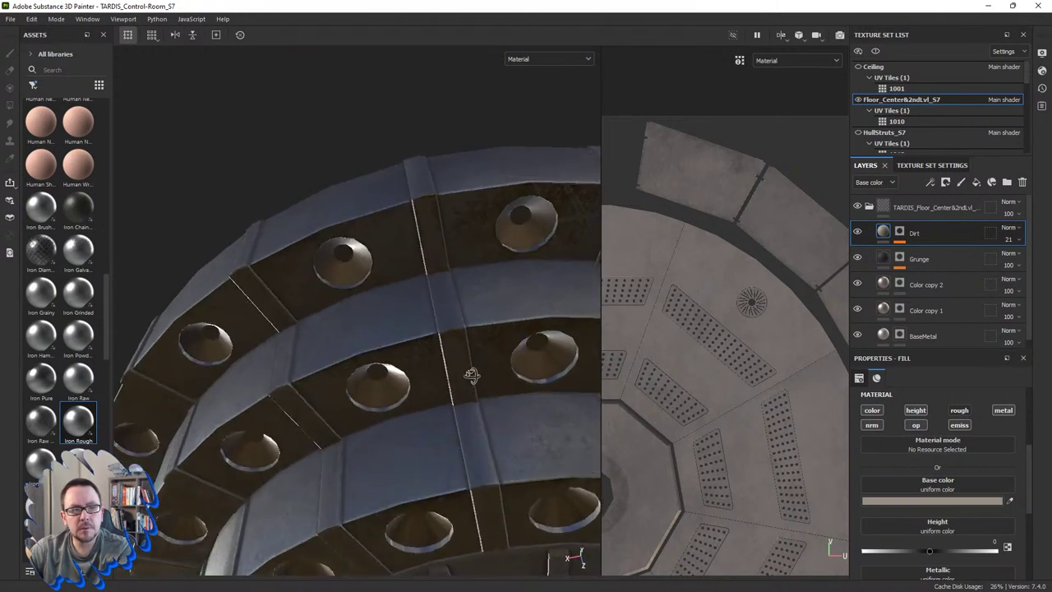
{"action": "scroll", "coordinate": [406, 403], "scroll_direction": "up", "scroll_amount": 5}
{"action": "scroll", "coordinate": [406, 399], "scroll_direction": "up", "scroll_amount": 2}
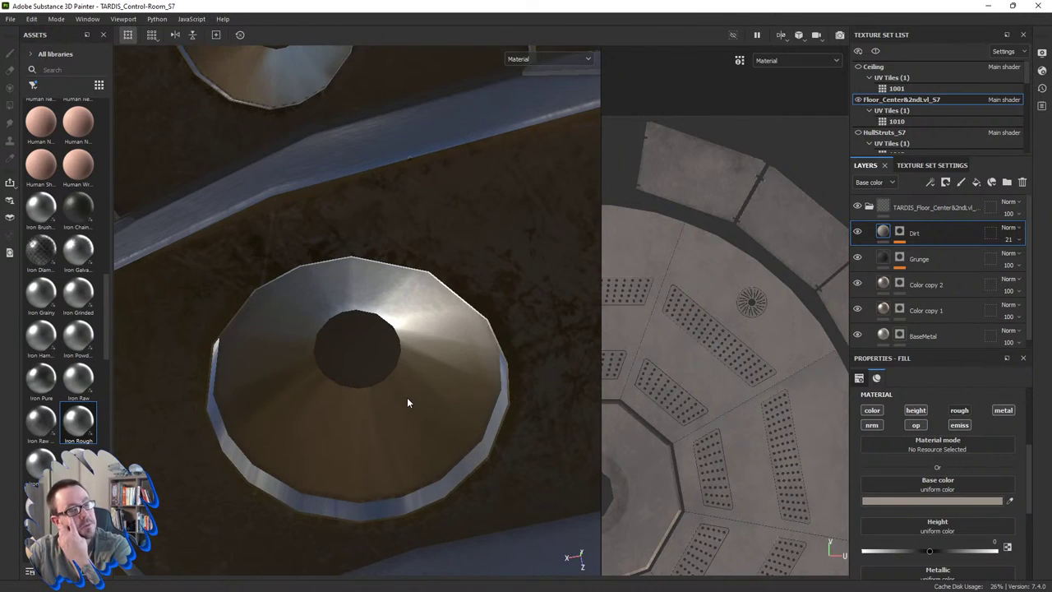
{"action": "scroll", "coordinate": [407, 397], "scroll_direction": "down", "scroll_amount": 4}
{"action": "scroll", "coordinate": [407, 395], "scroll_direction": "down", "scroll_amount": 3}
{"action": "scroll", "coordinate": [409, 393], "scroll_direction": "down", "scroll_amount": 3}
{"action": "mouse_move", "coordinate": [420, 416]}
{"action": "left_mouse_down", "text": "alt"}
{"action": "mouse_move", "coordinate": [402, 281]}
{"action": "mouse_move", "coordinate": [415, 280]}
{"action": "left_mouse_up", "text": "alt"}
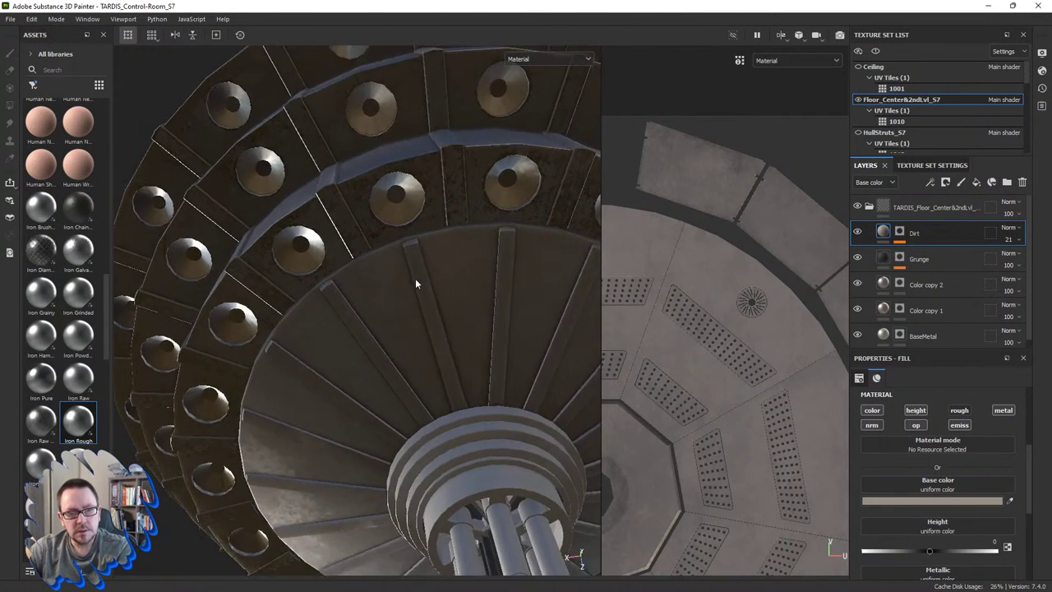
{"action": "left_click_drag", "start_coordinate": [411, 344], "coordinate": [478, 369], "text": "alt"}
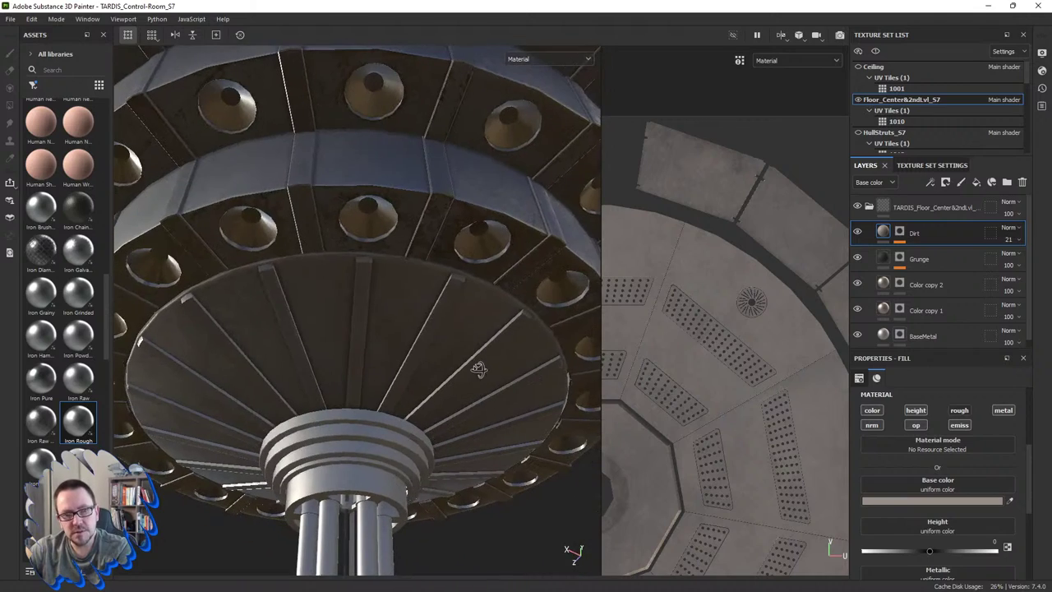
{"action": "mouse_move", "coordinate": [339, 367]}
{"action": "left_mouse_down", "text": "alt"}
{"action": "mouse_move", "coordinate": [411, 348]}
{"action": "mouse_move", "coordinate": [404, 375]}
{"action": "mouse_move", "coordinate": [413, 360]}
{"action": "mouse_move", "coordinate": [379, 354]}
{"action": "left_mouse_up", "text": "alt"}
{"action": "mouse_move", "coordinate": [379, 348]}
{"action": "right_mouse_down", "text": "alt"}
{"action": "mouse_move", "coordinate": [338, 279]}
{"action": "mouse_move", "coordinate": [418, 305]}
{"action": "mouse_move", "coordinate": [413, 339]}
{"action": "right_mouse_up", "text": "alt"}
{"action": "left_click_drag", "start_coordinate": [412, 339], "coordinate": [401, 357], "text": "alt"}
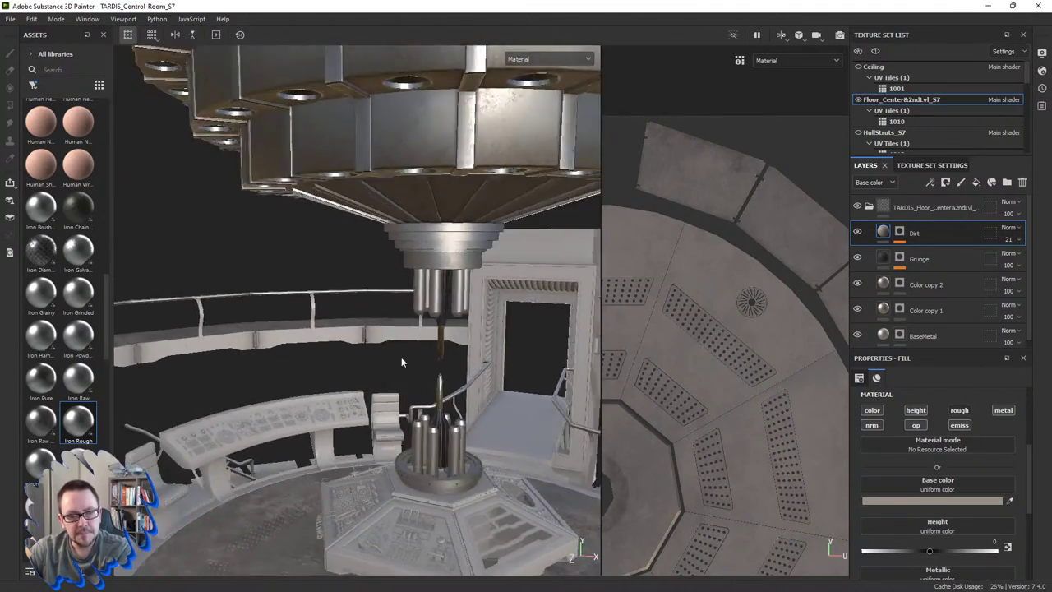
{"action": "right_click_drag", "start_coordinate": [401, 356], "coordinate": [504, 467], "text": "alt"}
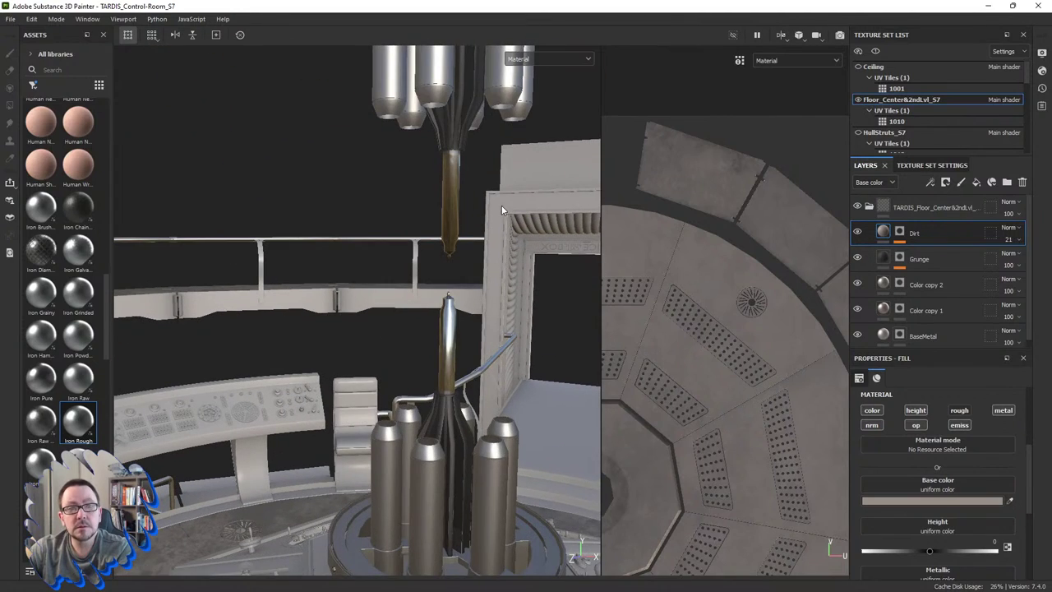
{"action": "mouse_move", "coordinate": [502, 209]}
{"action": "right_mouse_down", "text": "alt"}
{"action": "mouse_move", "coordinate": [481, 305]}
{"action": "mouse_move", "coordinate": [485, 246]}
{"action": "mouse_move", "coordinate": [444, 293]}
{"action": "right_mouse_up", "text": "alt"}
{"action": "mouse_move", "coordinate": [443, 292]}
{"action": "left_mouse_down", "text": "alt"}
{"action": "mouse_move", "coordinate": [404, 338]}
{"action": "mouse_move", "coordinate": [316, 332]}
{"action": "mouse_move", "coordinate": [448, 358]}
{"action": "left_mouse_up", "text": "alt"}
{"action": "mouse_move", "coordinate": [523, 373]}
{"action": "left_mouse_down", "text": "alt"}
{"action": "mouse_move", "coordinate": [556, 385]}
{"action": "mouse_move", "coordinate": [511, 400]}
{"action": "left_mouse_up", "text": "alt"}
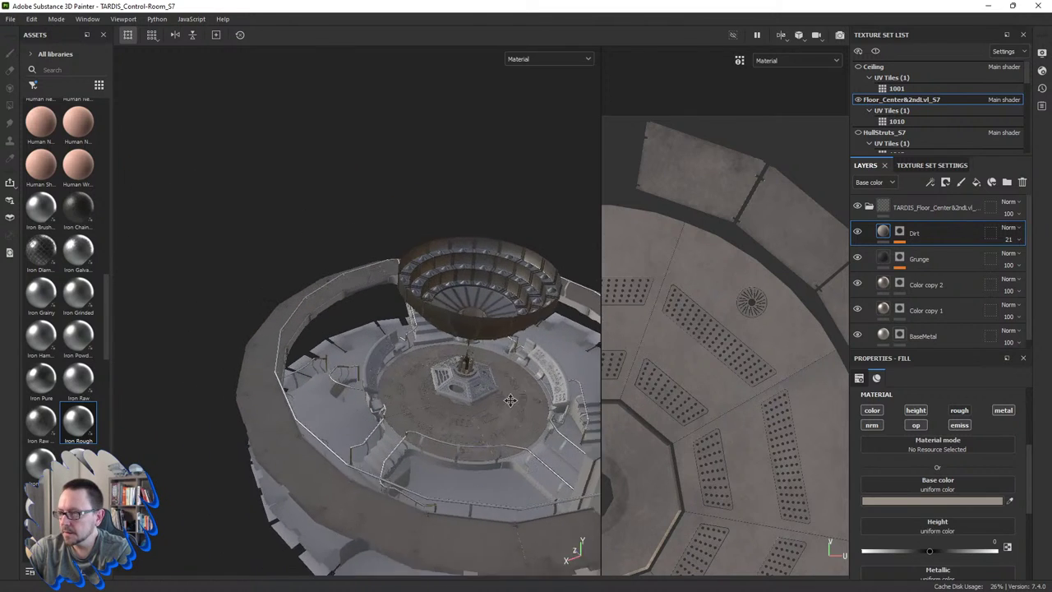
{"action": "middle_click_drag", "start_coordinate": [510, 400], "coordinate": [527, 424], "text": "alt"}
{"action": "mouse_move", "coordinate": [526, 424]}
{"action": "left_mouse_down", "text": "alt"}
{"action": "mouse_move", "coordinate": [479, 436]}
{"action": "mouse_move", "coordinate": [475, 379]}
{"action": "left_mouse_up", "text": "alt"}
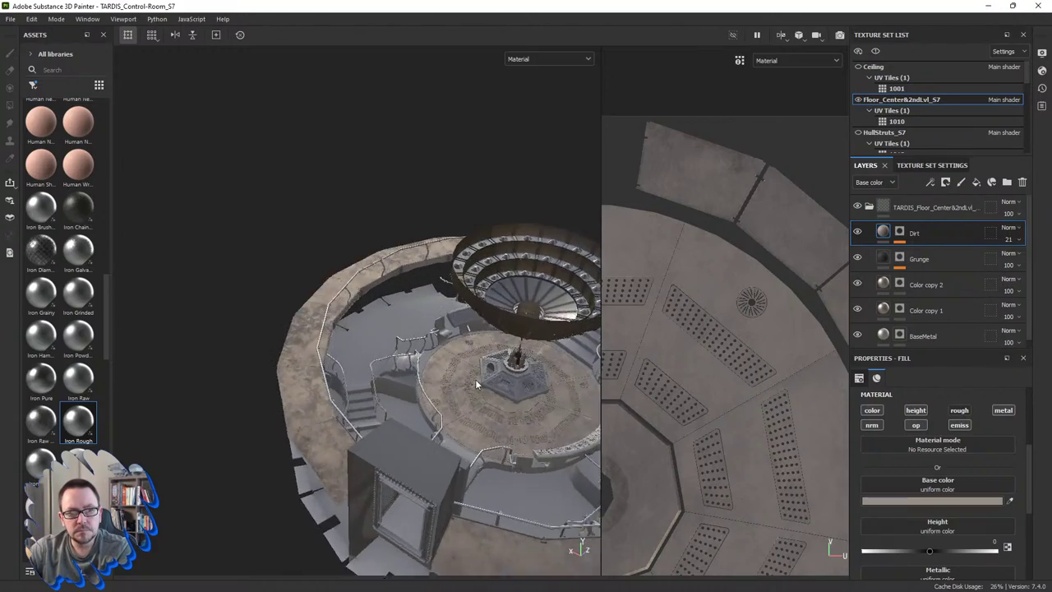
{"action": "mouse_move", "coordinate": [475, 379]}
{"action": "right_mouse_down", "text": "alt"}
{"action": "mouse_move", "coordinate": [460, 375]}
{"action": "mouse_move", "coordinate": [468, 417]}
{"action": "right_mouse_up", "text": "alt"}
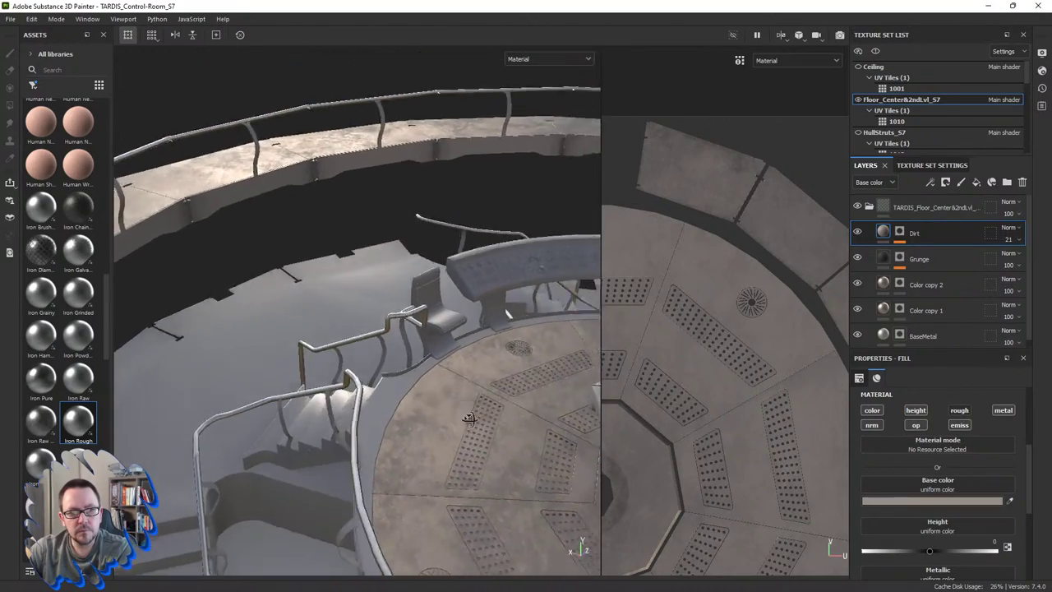
{"action": "mouse_move", "coordinate": [469, 418]}
{"action": "left_mouse_down", "text": "alt"}
{"action": "mouse_move", "coordinate": [451, 425]}
{"action": "mouse_move", "coordinate": [471, 416]}
{"action": "mouse_move", "coordinate": [457, 415]}
{"action": "left_mouse_up", "text": "alt"}
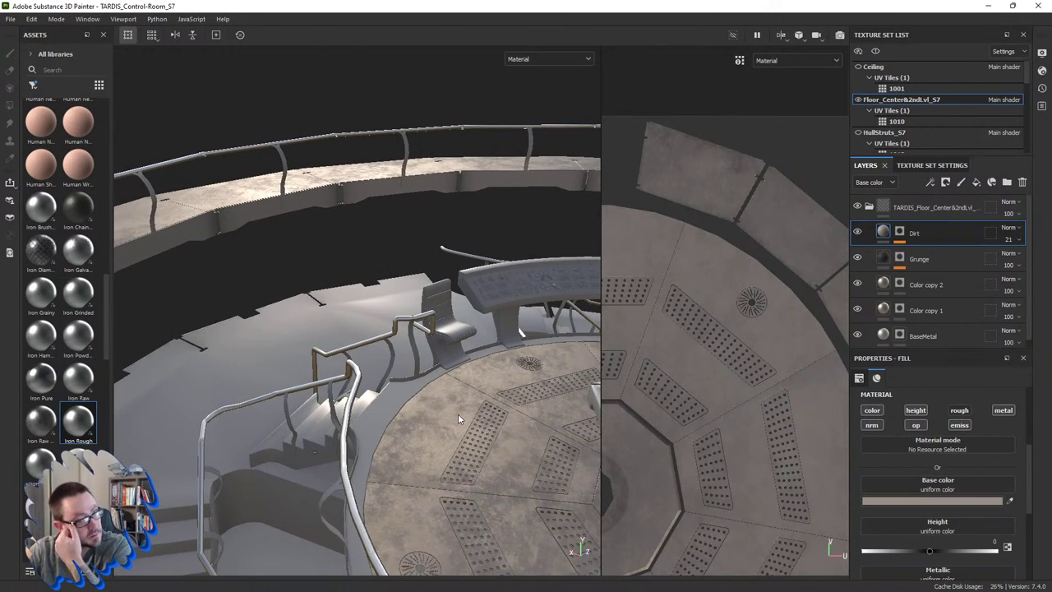
Step: Orbit around the console to inspect the floor panels, drain and underside of the floor
{"action": "left_click_drag", "start_coordinate": [457, 413], "coordinate": [448, 364], "text": "alt"}
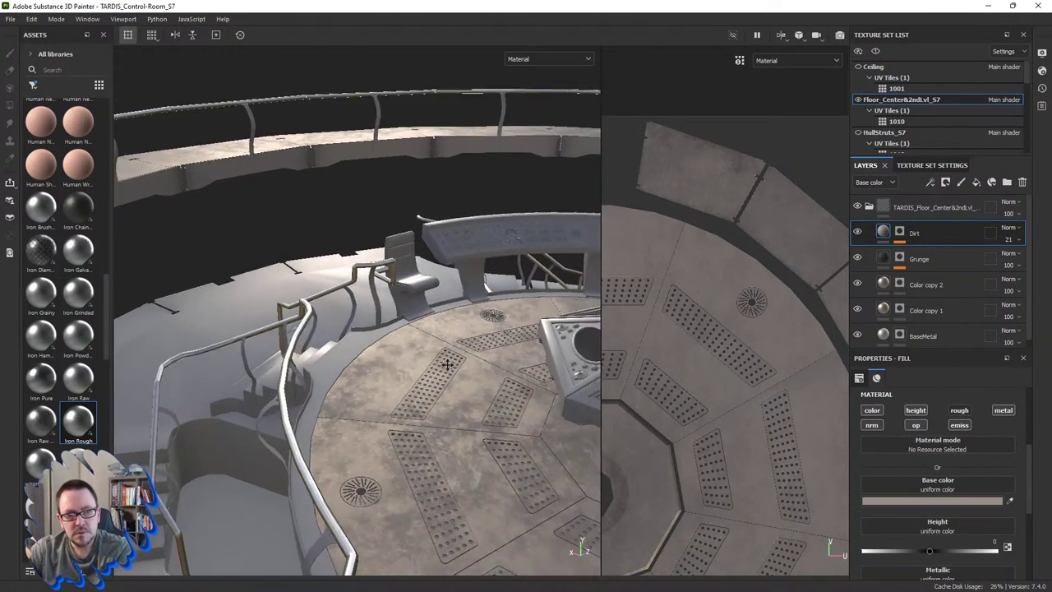
{"action": "mouse_move", "coordinate": [458, 423]}
{"action": "left_mouse_down", "text": "alt"}
{"action": "mouse_move", "coordinate": [379, 367]}
{"action": "mouse_move", "coordinate": [383, 425]}
{"action": "mouse_move", "coordinate": [422, 384]}
{"action": "mouse_move", "coordinate": [439, 386]}
{"action": "mouse_move", "coordinate": [394, 441]}
{"action": "mouse_move", "coordinate": [398, 405]}
{"action": "mouse_move", "coordinate": [408, 405]}
{"action": "mouse_move", "coordinate": [378, 411]}
{"action": "mouse_move", "coordinate": [481, 429]}
{"action": "mouse_move", "coordinate": [404, 430]}
{"action": "mouse_move", "coordinate": [466, 430]}
{"action": "mouse_move", "coordinate": [465, 446]}
{"action": "mouse_move", "coordinate": [505, 440]}
{"action": "mouse_move", "coordinate": [483, 440]}
{"action": "left_mouse_up", "text": "alt"}
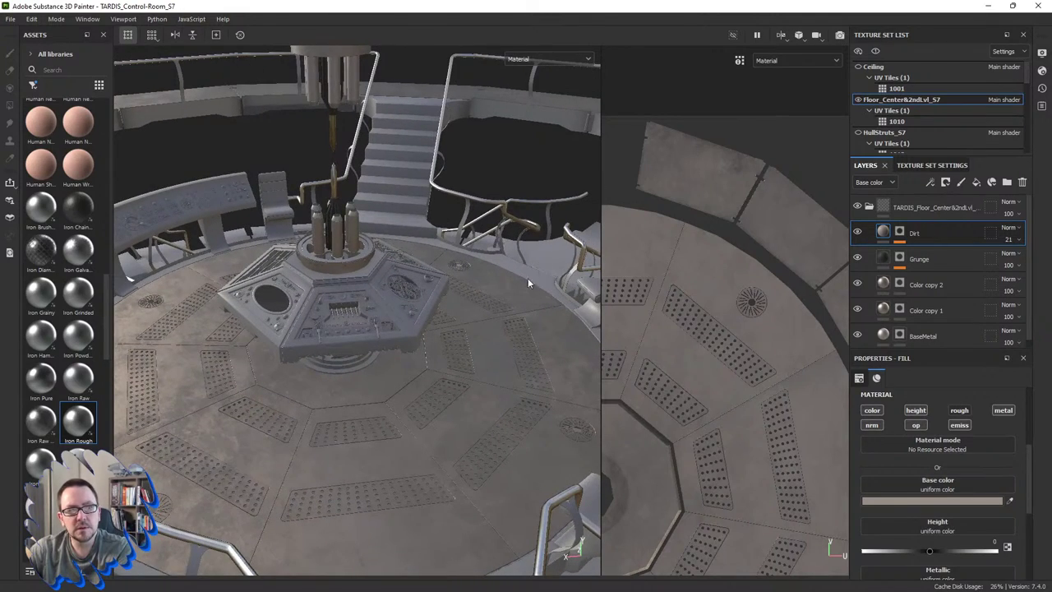
{"action": "left_click_drag", "start_coordinate": [515, 369], "coordinate": [502, 362], "text": "alt"}
{"action": "mouse_move", "coordinate": [502, 362]}
{"action": "right_mouse_down", "text": "alt"}
{"action": "mouse_move", "coordinate": [477, 430]}
{"action": "mouse_move", "coordinate": [493, 465]}
{"action": "mouse_move", "coordinate": [443, 491]}
{"action": "mouse_move", "coordinate": [514, 429]}
{"action": "mouse_move", "coordinate": [508, 387]}
{"action": "mouse_move", "coordinate": [499, 418]}
{"action": "mouse_move", "coordinate": [484, 420]}
{"action": "mouse_move", "coordinate": [439, 387]}
{"action": "mouse_move", "coordinate": [460, 355]}
{"action": "mouse_move", "coordinate": [460, 376]}
{"action": "mouse_move", "coordinate": [374, 277]}
{"action": "right_mouse_up", "text": "alt"}
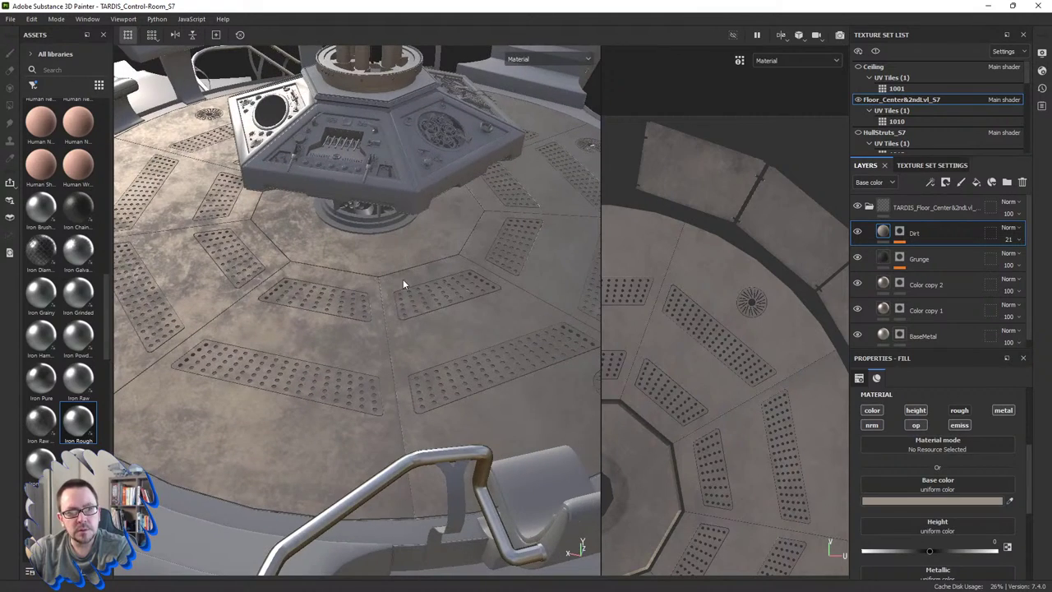
{"action": "mouse_move", "coordinate": [402, 284]}
{"action": "left_mouse_down", "text": "alt"}
{"action": "mouse_move", "coordinate": [476, 298]}
{"action": "mouse_move", "coordinate": [398, 336]}
{"action": "mouse_move", "coordinate": [500, 302]}
{"action": "mouse_move", "coordinate": [679, 279]}
{"action": "left_mouse_up", "text": "alt"}
{"action": "left_click_drag", "start_coordinate": [611, 357], "coordinate": [448, 400], "text": "alt"}
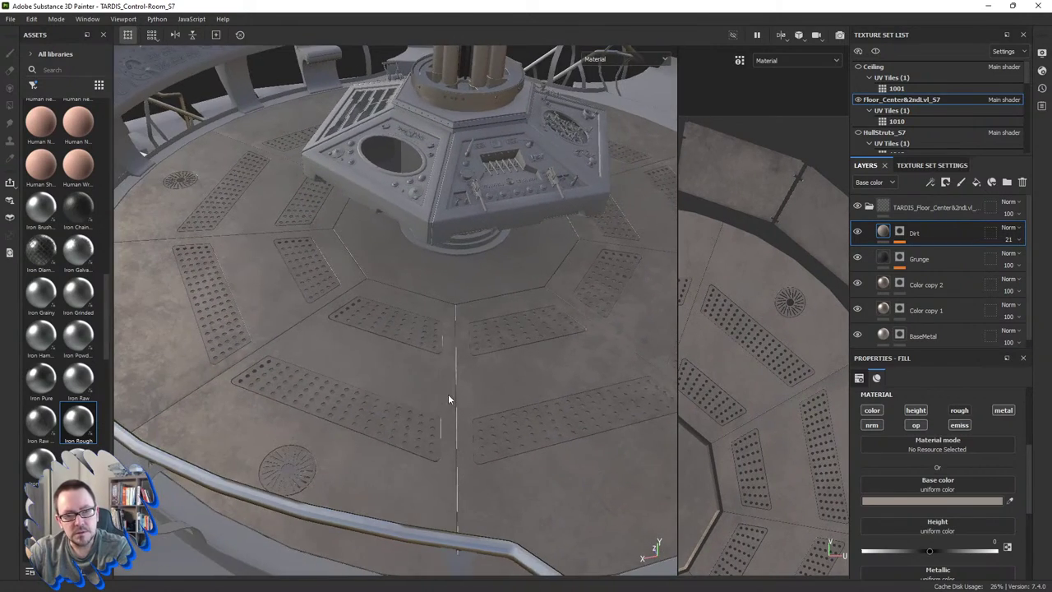
{"action": "scroll", "coordinate": [299, 470], "scroll_direction": "up", "scroll_amount": 3}
{"action": "scroll", "coordinate": [300, 470], "scroll_direction": "up", "scroll_amount": 3}
{"action": "scroll", "coordinate": [299, 470], "scroll_direction": "up", "scroll_amount": 2}
{"action": "mouse_move", "coordinate": [299, 471]}
{"action": "left_mouse_down", "text": "alt"}
{"action": "mouse_move", "coordinate": [333, 466]}
{"action": "mouse_move", "coordinate": [433, 390]}
{"action": "mouse_move", "coordinate": [439, 355]}
{"action": "left_mouse_up", "text": "alt"}
{"action": "scroll", "coordinate": [332, 465], "scroll_direction": "down", "scroll_amount": 5}
{"action": "scroll", "coordinate": [439, 355], "scroll_direction": "up", "scroll_amount": 2}
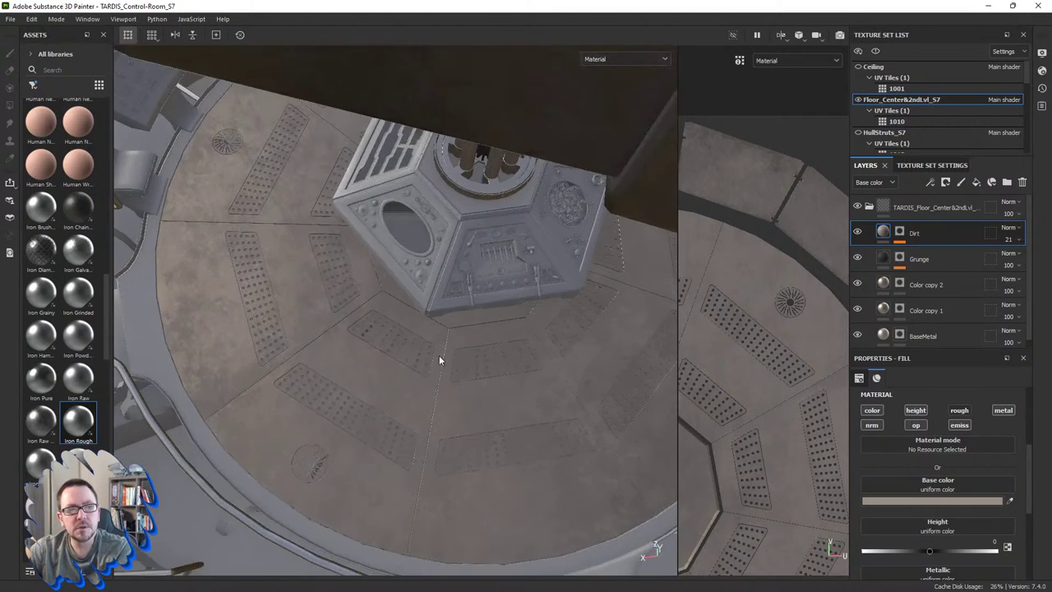
{"action": "scroll", "coordinate": [439, 359], "scroll_direction": "up", "scroll_amount": 3}
{"action": "left_click_drag", "start_coordinate": [437, 391], "coordinate": [432, 400], "text": "alt"}
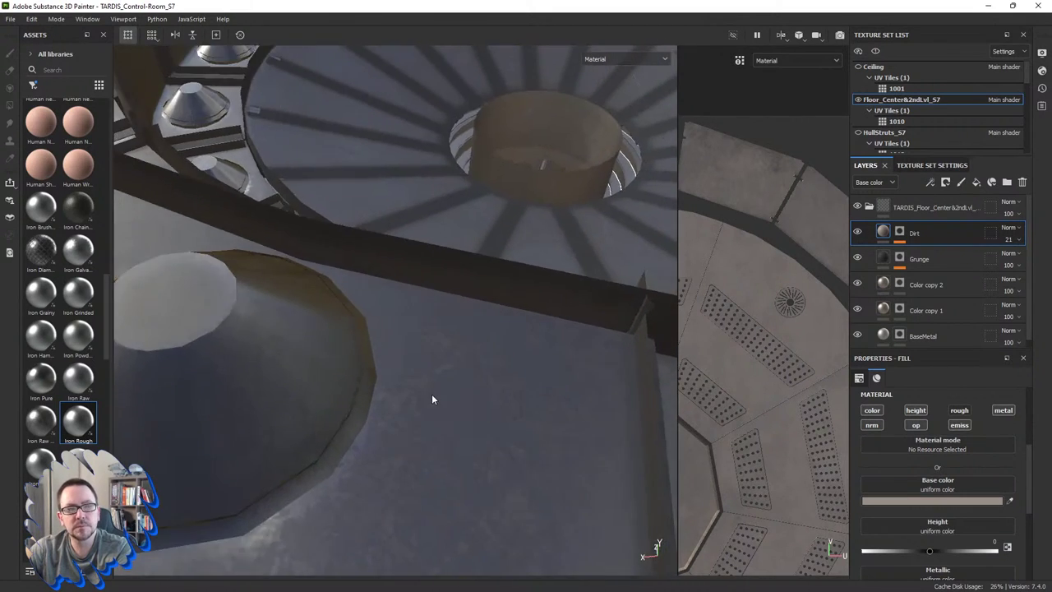
{"action": "scroll", "coordinate": [432, 400], "scroll_direction": "up", "scroll_amount": 3}
{"action": "scroll", "coordinate": [861, 107], "scroll_direction": "down", "scroll_amount": 3}
{"action": "scroll", "coordinate": [862, 108], "scroll_direction": "down", "scroll_amount": 1}
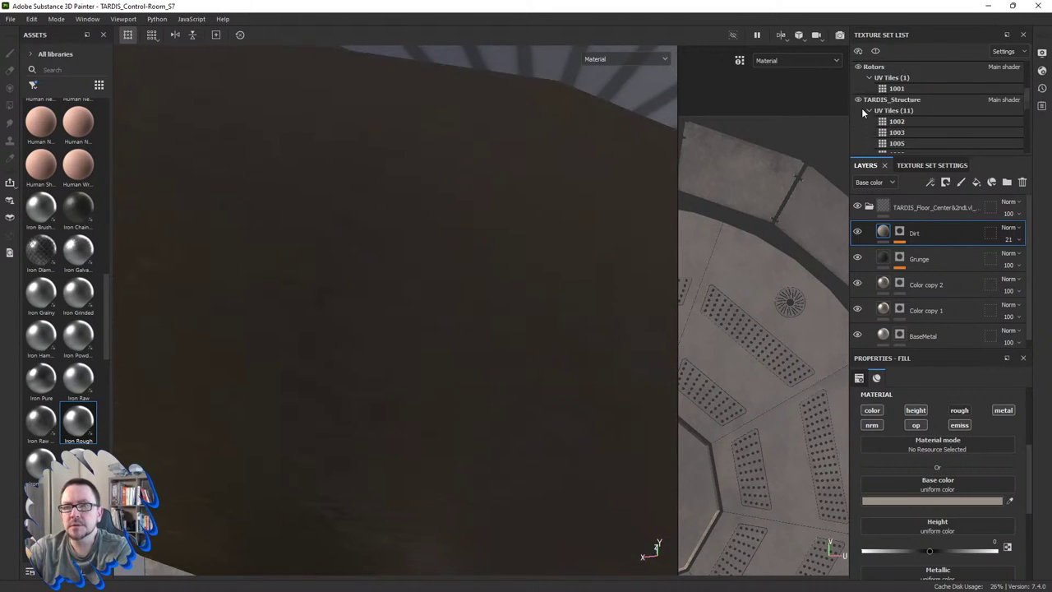
{"action": "scroll", "coordinate": [862, 107], "scroll_direction": "up", "scroll_amount": 1}
{"action": "key", "text": "f"}
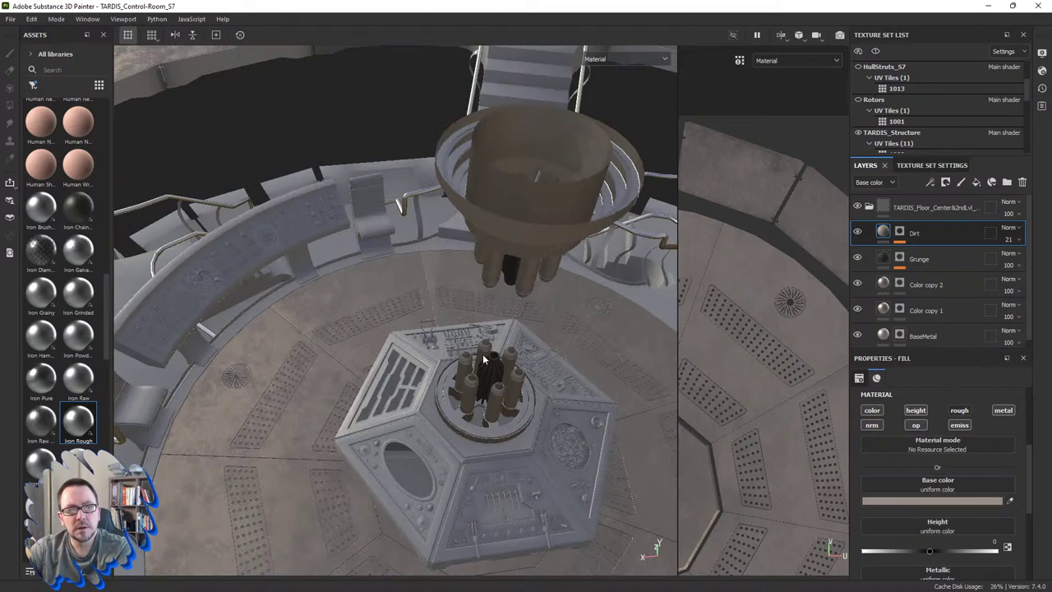
{"action": "mouse_move", "coordinate": [483, 353]}
{"action": "left_mouse_down", "text": "alt"}
{"action": "mouse_move", "coordinate": [515, 415]}
{"action": "mouse_move", "coordinate": [462, 443]}
{"action": "mouse_move", "coordinate": [403, 417]}
{"action": "left_mouse_up", "text": "alt"}
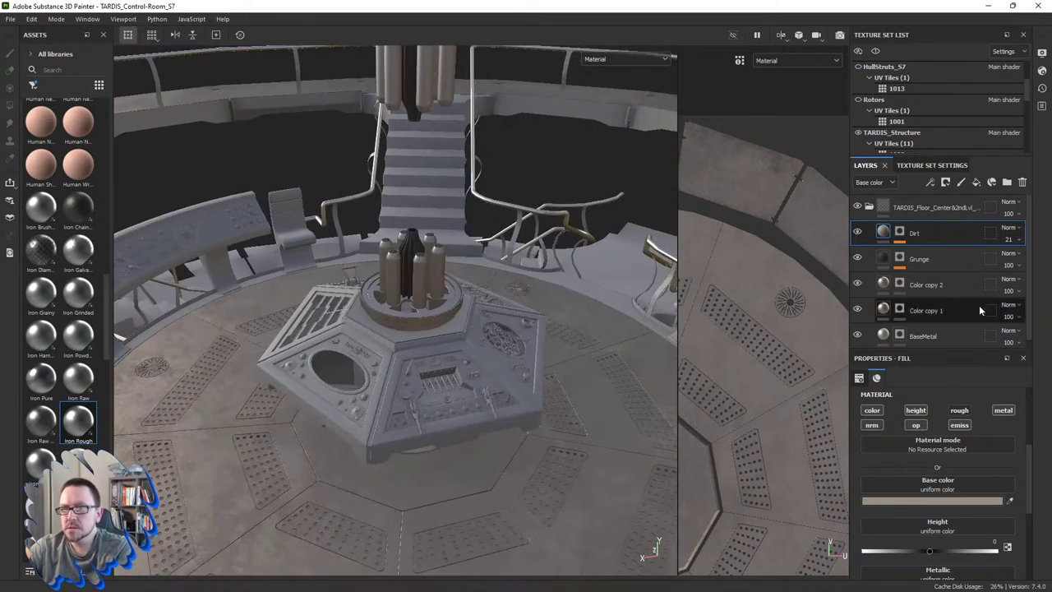
Step: Collapse the TARDIS_Floor_Center&2ndLvl_S7 group, briefly hide TARDIS_Structure, and copy the group
{"action": "left_click", "coordinate": [869, 208]}
{"action": "right_click", "coordinate": [921, 208]}
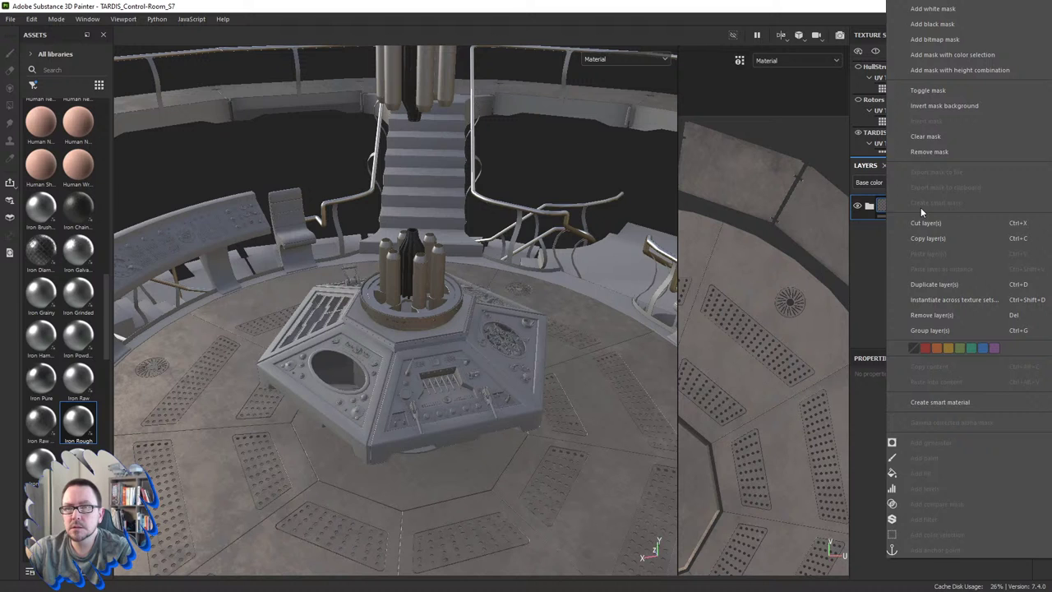
{"action": "left_click", "coordinate": [864, 261]}
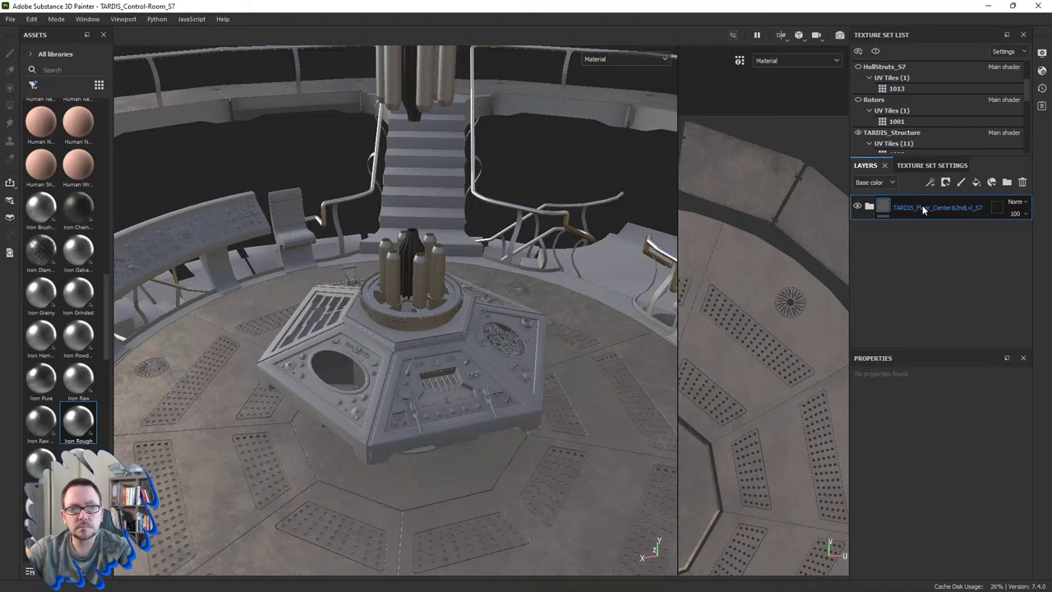
{"action": "left_click", "coordinate": [858, 133]}
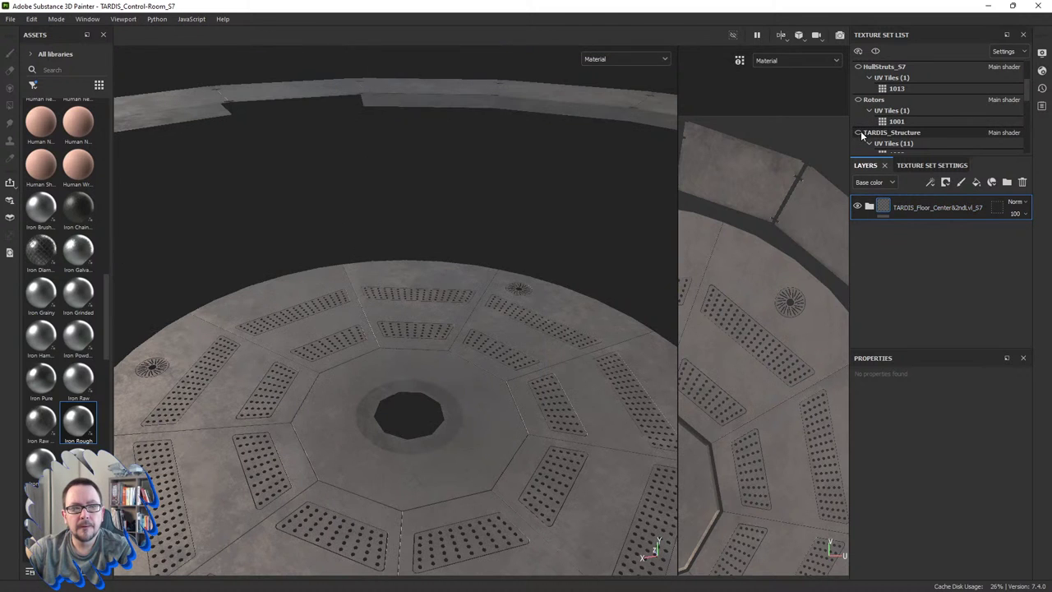
{"action": "left_click", "coordinate": [858, 132]}
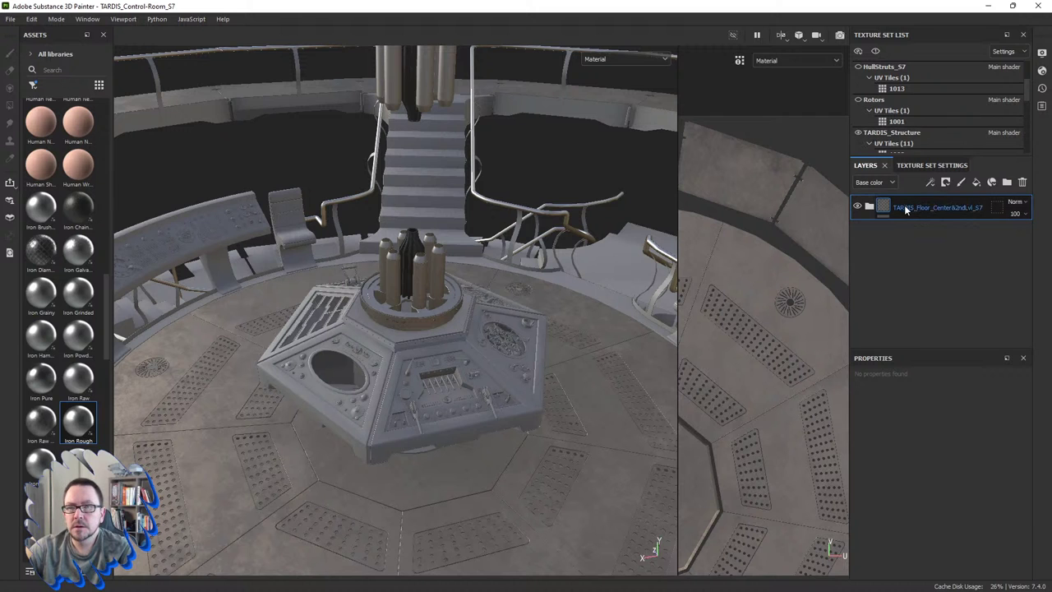
{"action": "right_click", "coordinate": [905, 206]}
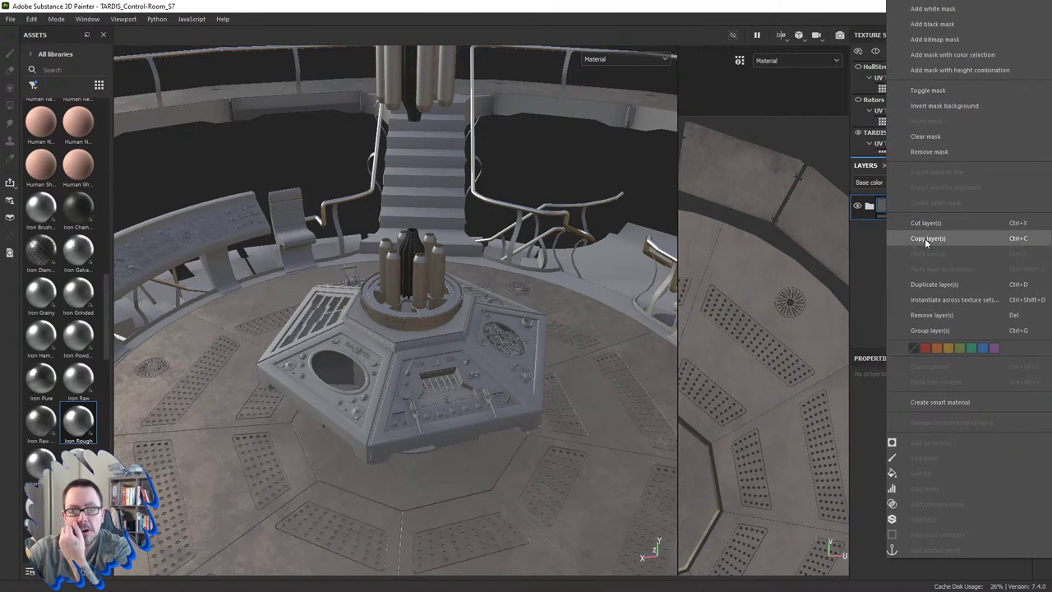
{"action": "left_click", "coordinate": [927, 239]}
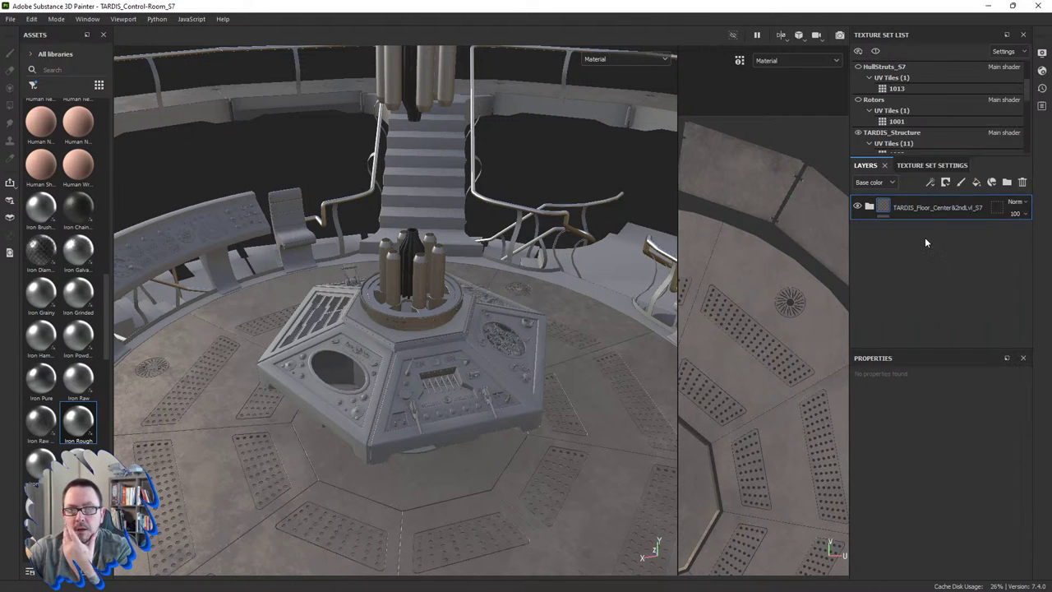
Step: Switch to the TARDIS_Structure texture set and collapse its Handrails folder
{"action": "left_click", "coordinate": [893, 134]}
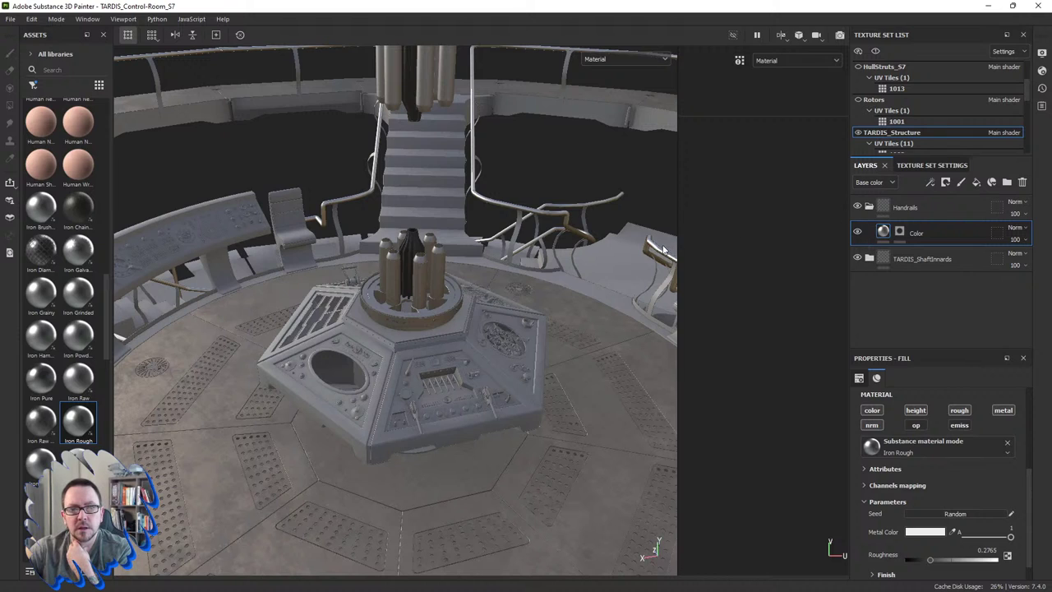
{"action": "scroll", "coordinate": [665, 249], "scroll_direction": "up", "scroll_amount": 5}
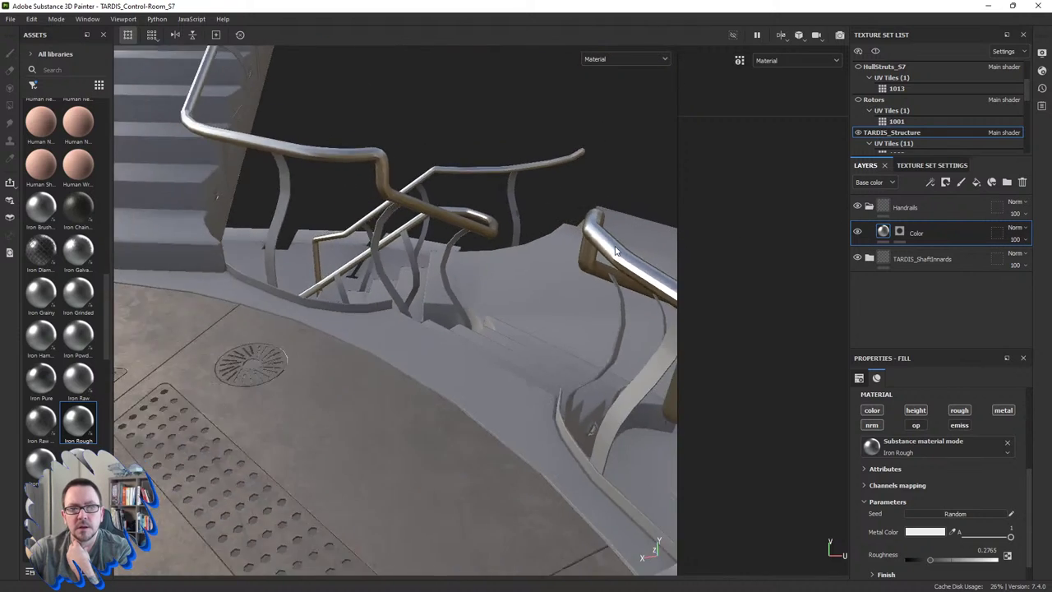
{"action": "scroll", "coordinate": [592, 250], "scroll_direction": "down", "scroll_amount": 3}
{"action": "scroll", "coordinate": [558, 249], "scroll_direction": "down", "scroll_amount": 3}
{"action": "scroll", "coordinate": [468, 179], "scroll_direction": "up", "scroll_amount": 3}
{"action": "scroll", "coordinate": [483, 205], "scroll_direction": "up", "scroll_amount": 2}
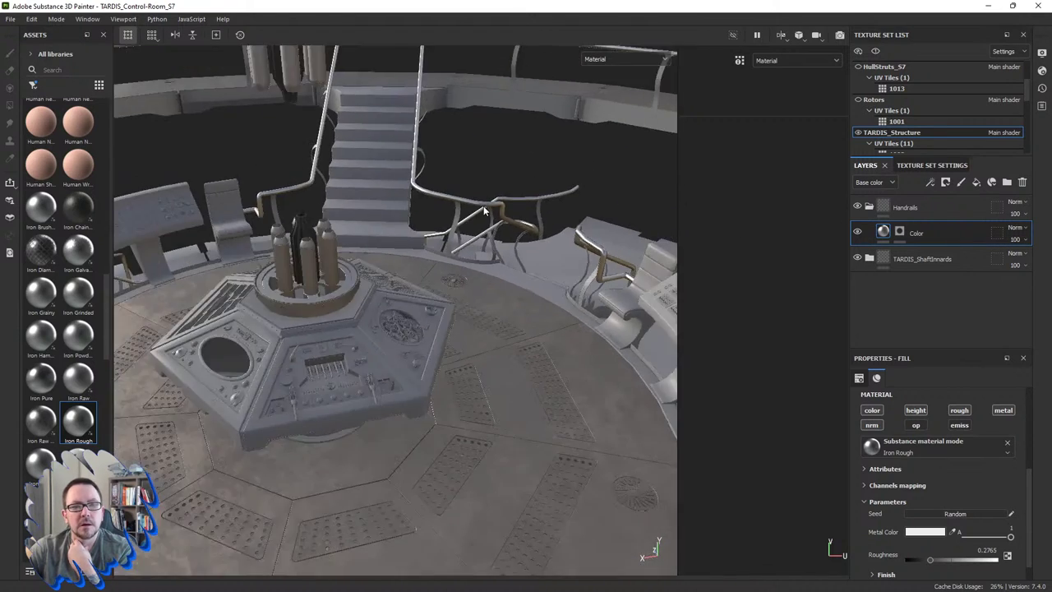
{"action": "left_click", "coordinate": [869, 205]}
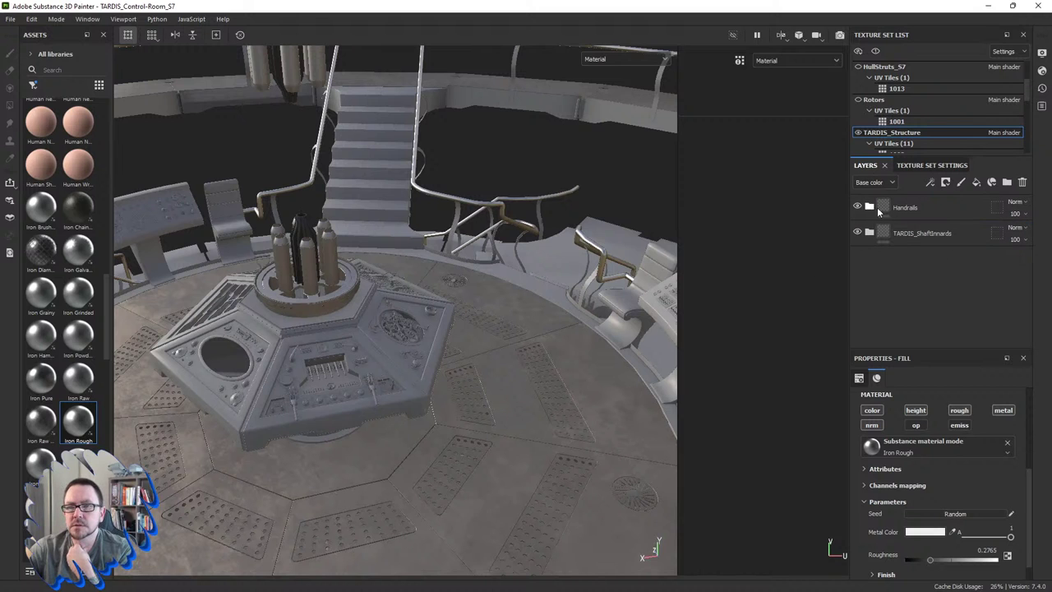
Step: Paste the copied floor folder and move it above Handrails
{"action": "right_click", "coordinate": [928, 309]}
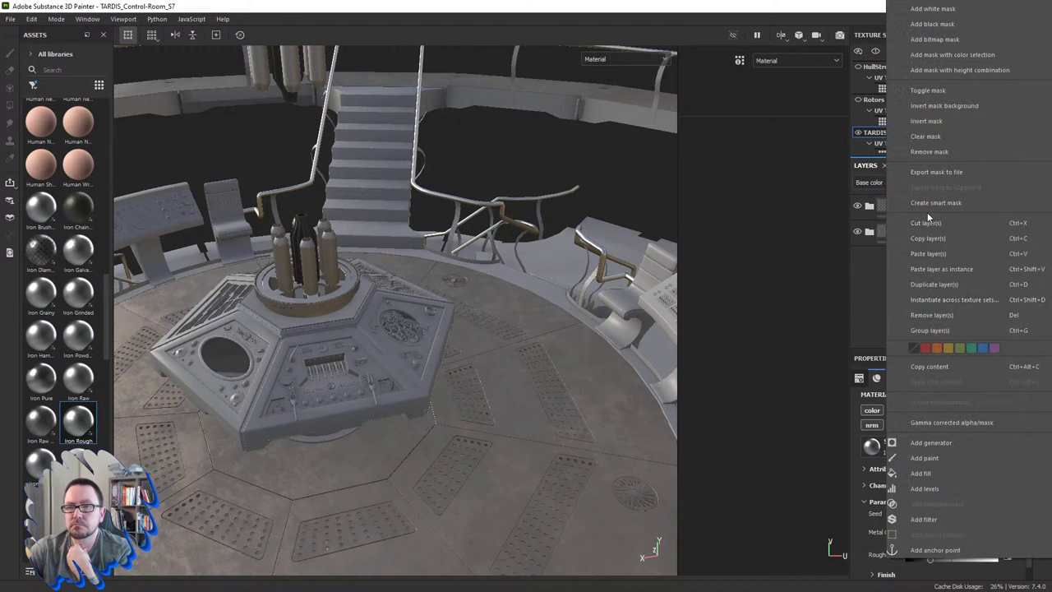
{"action": "left_click", "coordinate": [927, 254]}
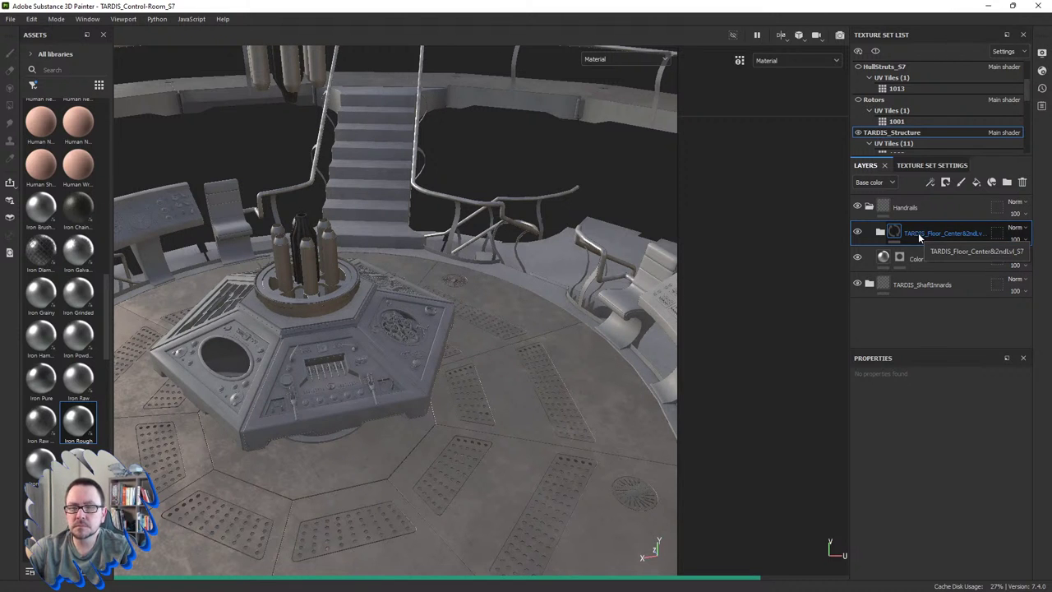
{"action": "left_click_drag", "start_coordinate": [918, 233], "coordinate": [909, 206]}
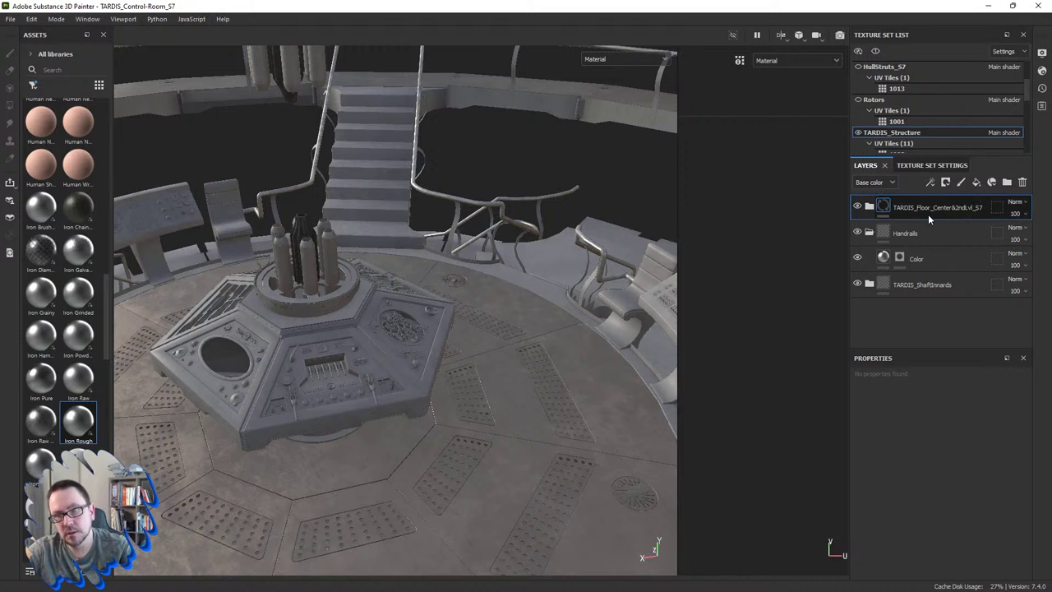
Step: Collapse Handrails, expand the pasted TARDIS_Floor folder, and hide its Dirt layer
{"action": "left_click", "coordinate": [869, 236]}
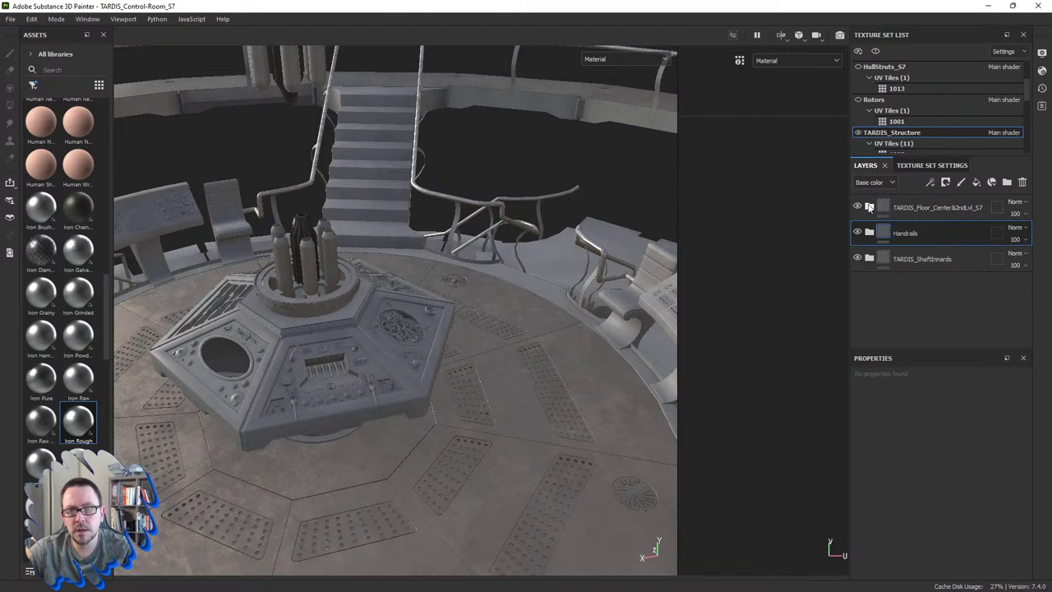
{"action": "left_click", "coordinate": [870, 208]}
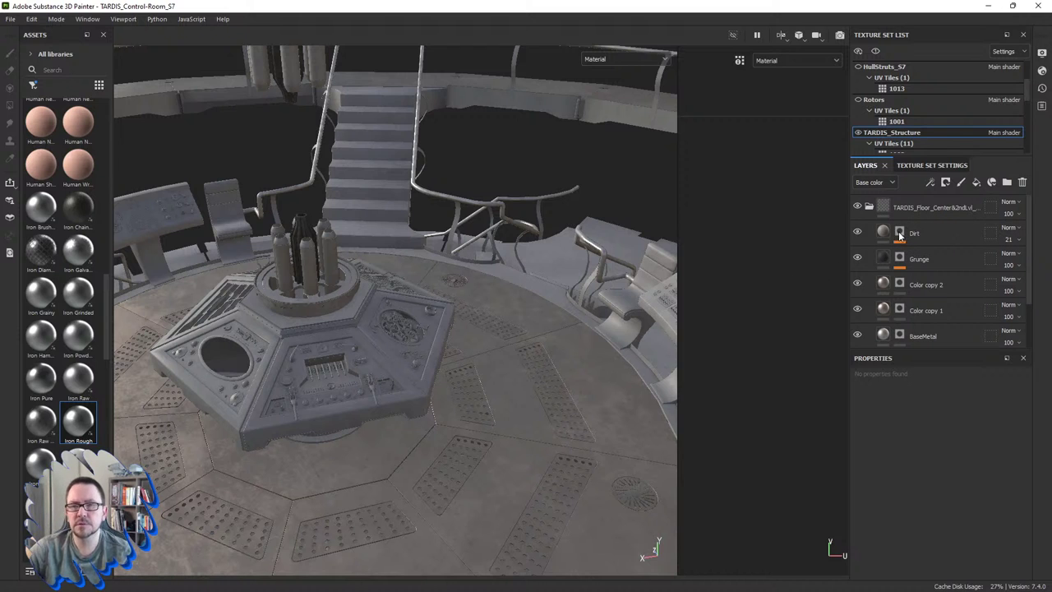
{"action": "left_click", "coordinate": [857, 234]}
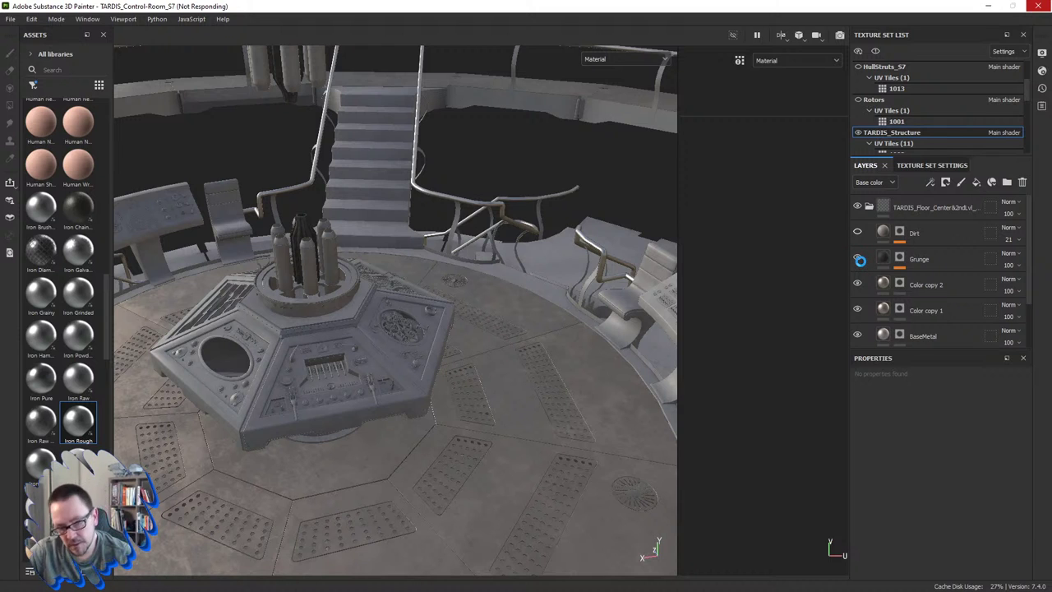
Step: Delete the BaseMetal fill layer from the pasted floor folder
{"action": "scroll", "coordinate": [860, 247], "scroll_direction": "down", "scroll_amount": 2}
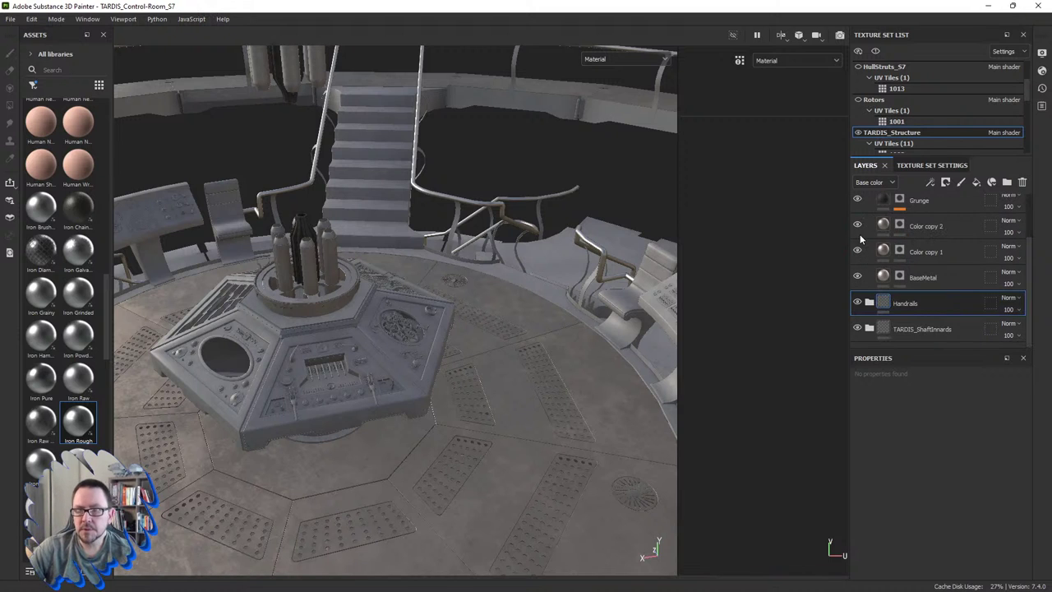
{"action": "scroll", "coordinate": [860, 239], "scroll_direction": "up", "scroll_amount": 2}
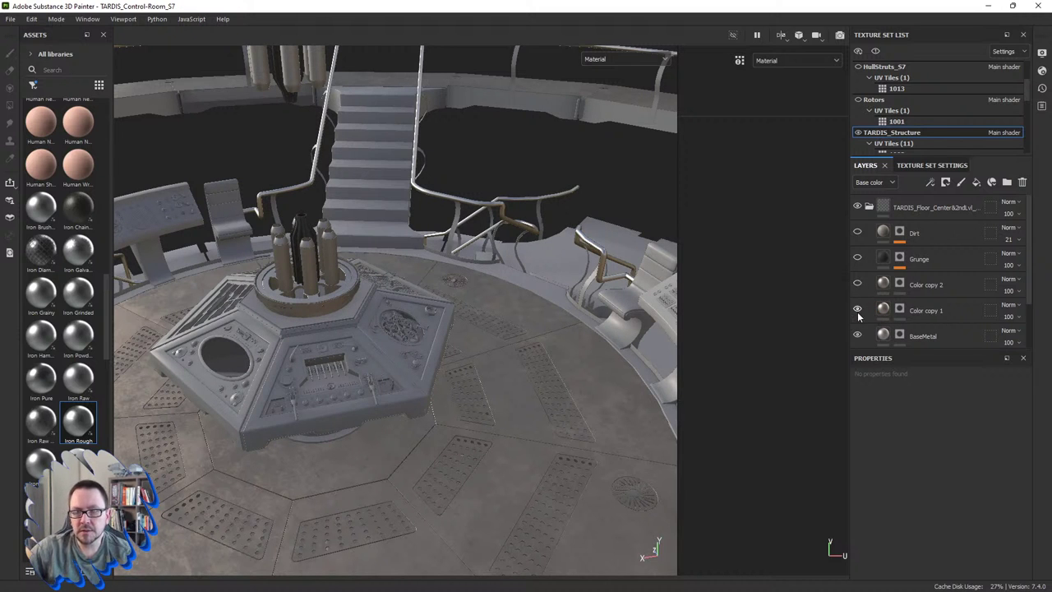
{"action": "left_click", "coordinate": [918, 336]}
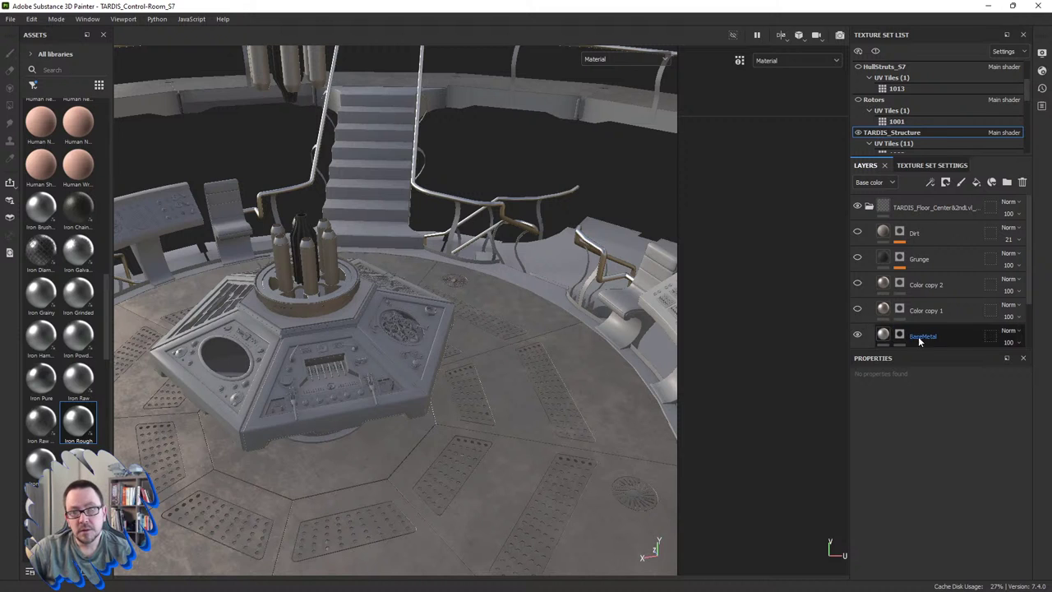
{"action": "scroll", "coordinate": [941, 337], "scroll_direction": "down", "scroll_amount": 1}
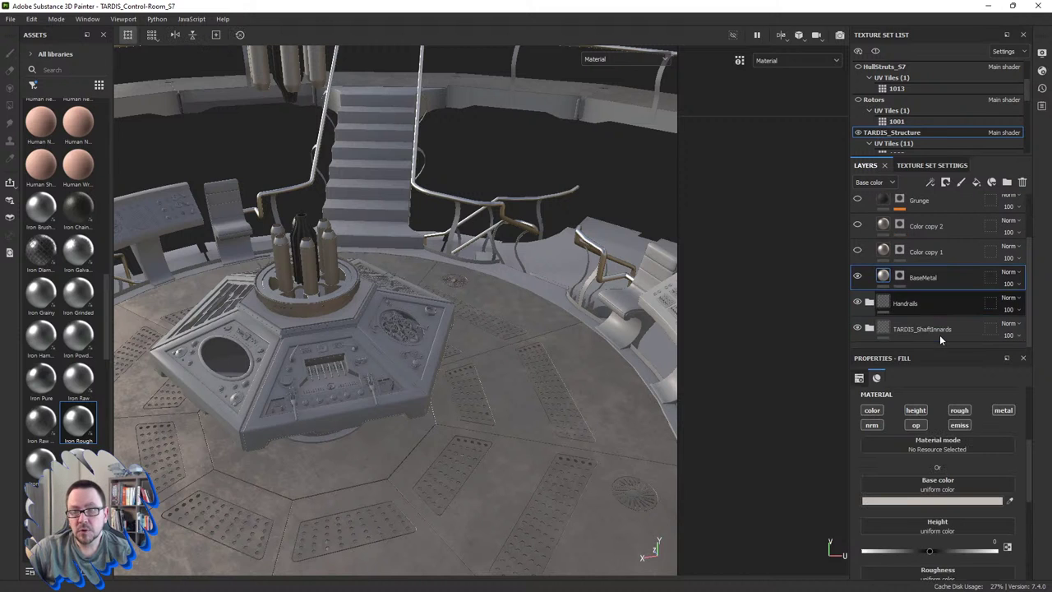
{"action": "left_click", "coordinate": [1023, 183]}
{"action": "left_click", "coordinate": [920, 282]}
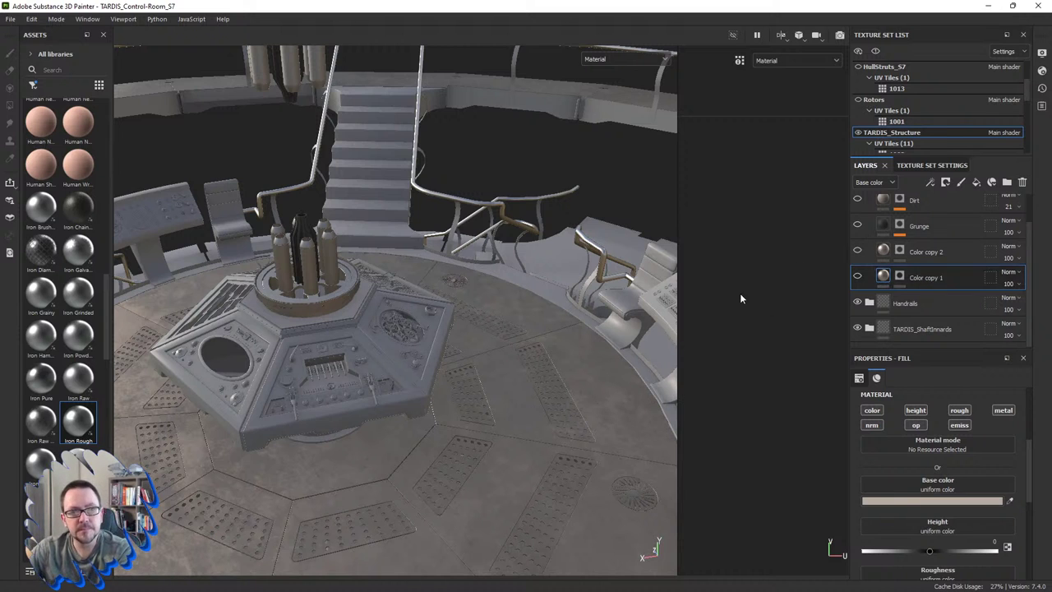
Step: Widen the 2D UV view around tile 1014 and bring up Color copy 1's mask options
{"action": "left_click_drag", "start_coordinate": [579, 352], "coordinate": [557, 364], "text": "alt"}
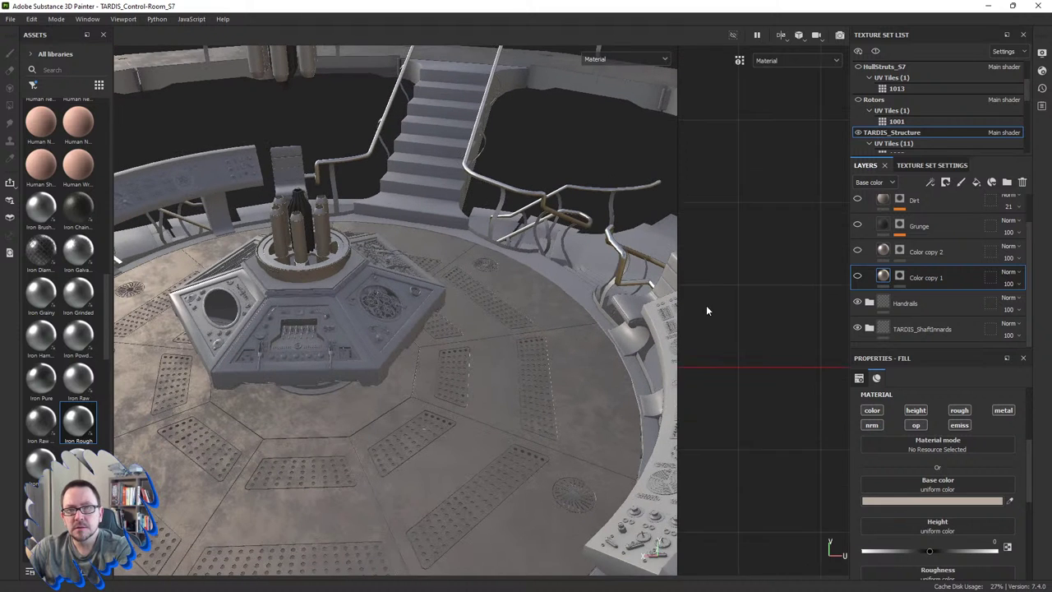
{"action": "scroll", "coordinate": [697, 319], "scroll_direction": "up", "scroll_amount": 5}
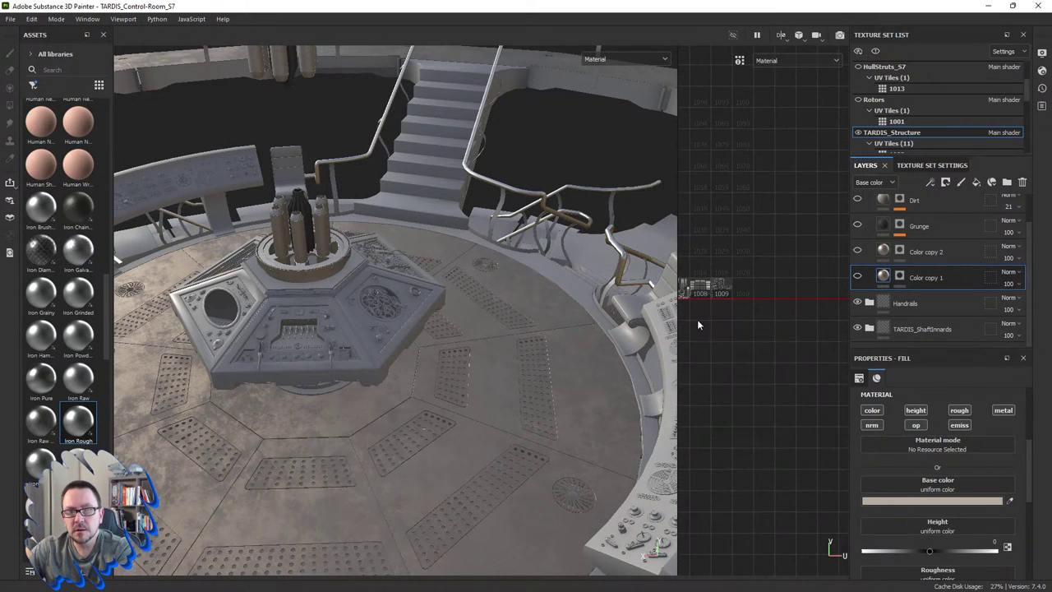
{"action": "scroll", "coordinate": [774, 338], "scroll_direction": "up", "scroll_amount": 2}
{"action": "scroll", "coordinate": [760, 333], "scroll_direction": "up", "scroll_amount": 2}
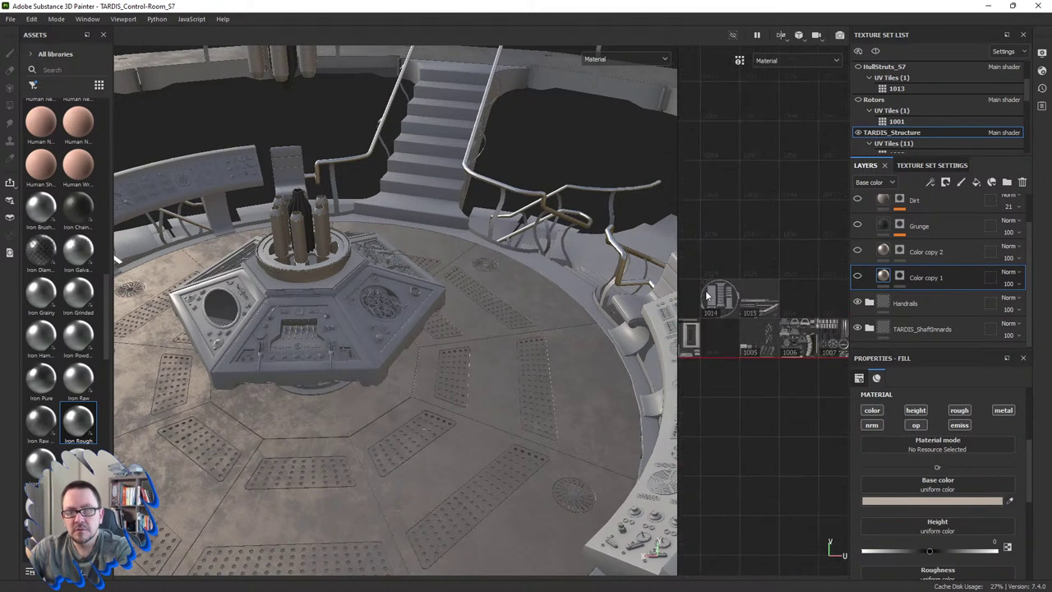
{"action": "scroll", "coordinate": [745, 335], "scroll_direction": "up", "scroll_amount": 3}
{"action": "scroll", "coordinate": [734, 321], "scroll_direction": "up", "scroll_amount": 1}
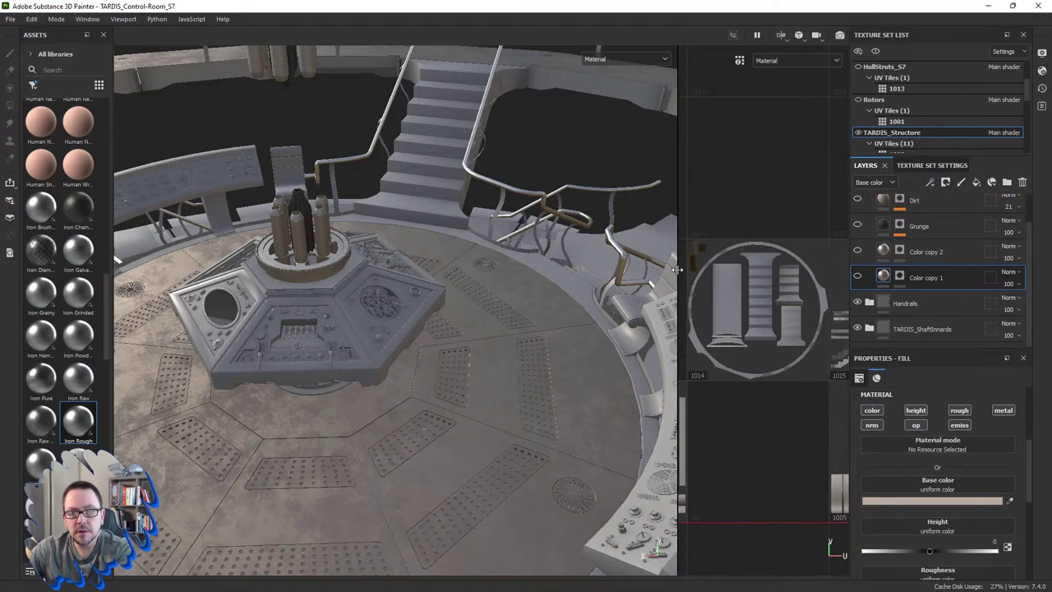
{"action": "left_click_drag", "start_coordinate": [681, 270], "coordinate": [593, 275]}
{"action": "scroll", "coordinate": [737, 309], "scroll_direction": "up", "scroll_amount": 1}
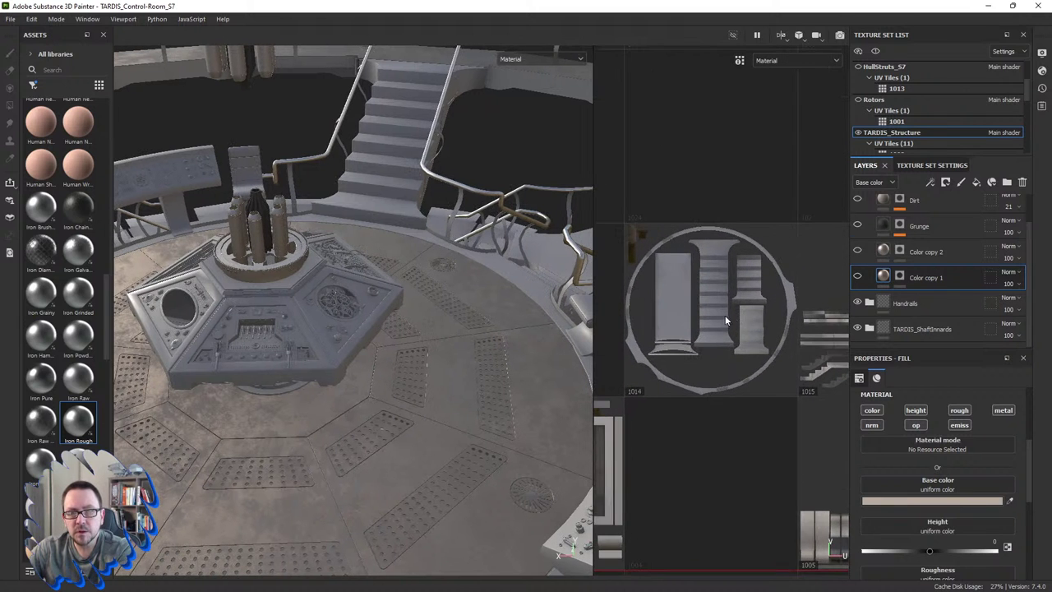
{"action": "middle_click_drag", "start_coordinate": [725, 314], "coordinate": [722, 336]}
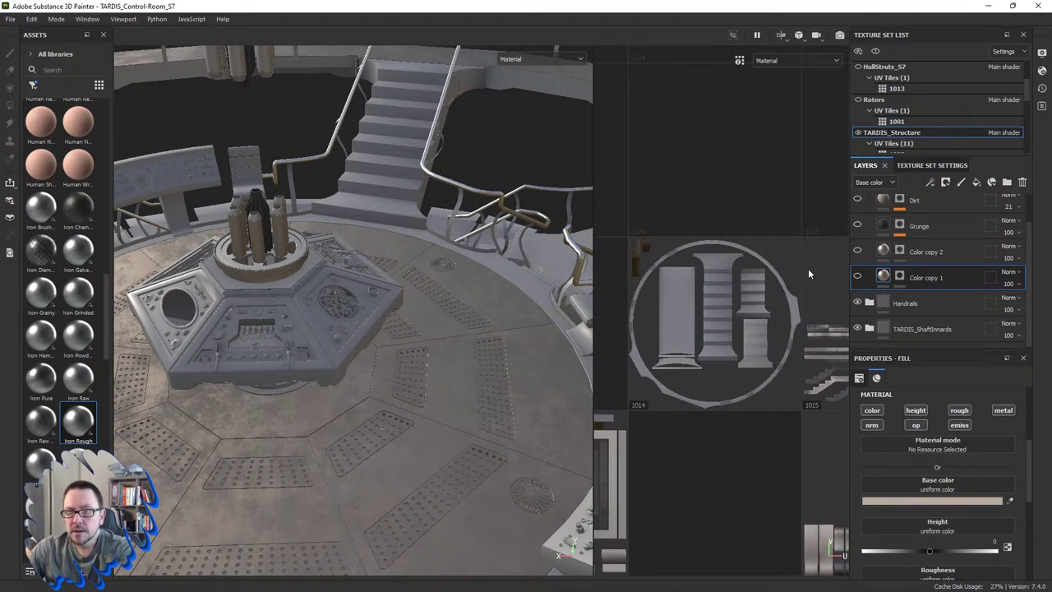
{"action": "left_click", "coordinate": [904, 274]}
{"action": "right_click", "coordinate": [904, 274]}
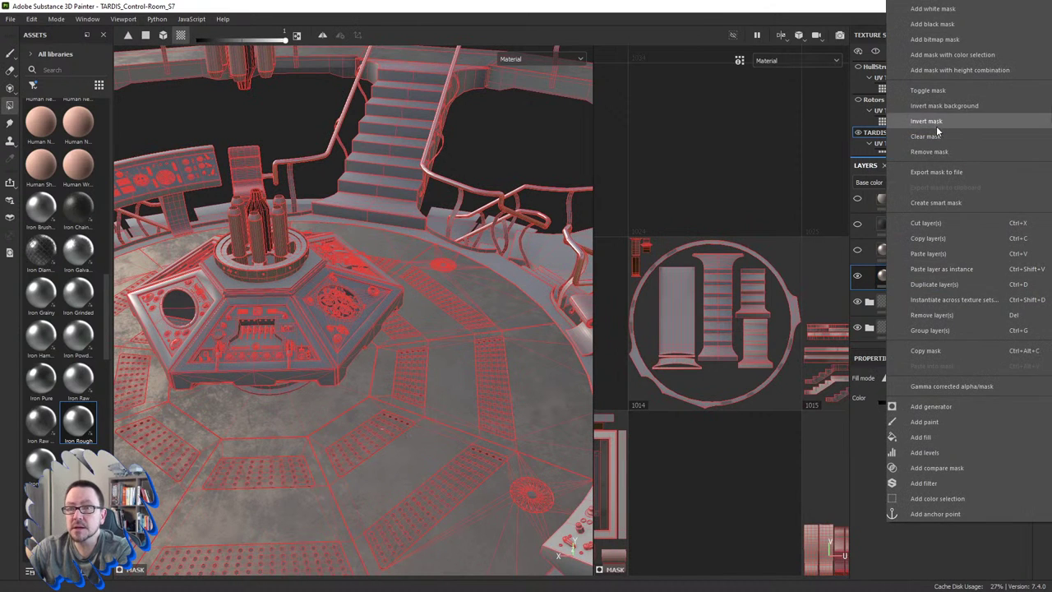
Step: Apply a mask command to Color copy 1, then delete the Color copy 2 layer
{"action": "left_click", "coordinate": [934, 134]}
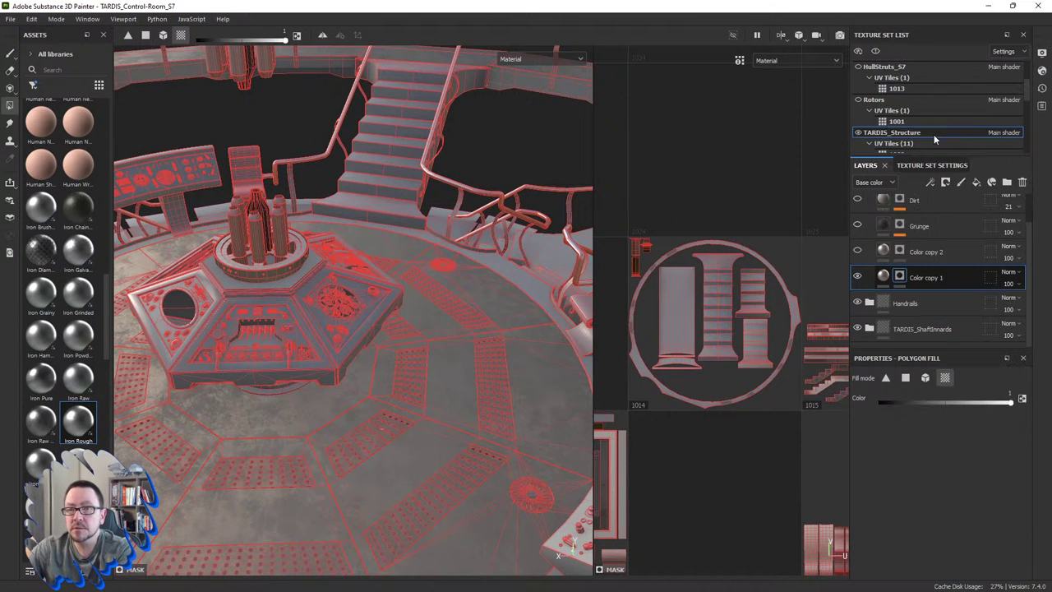
{"action": "right_click", "coordinate": [901, 251]}
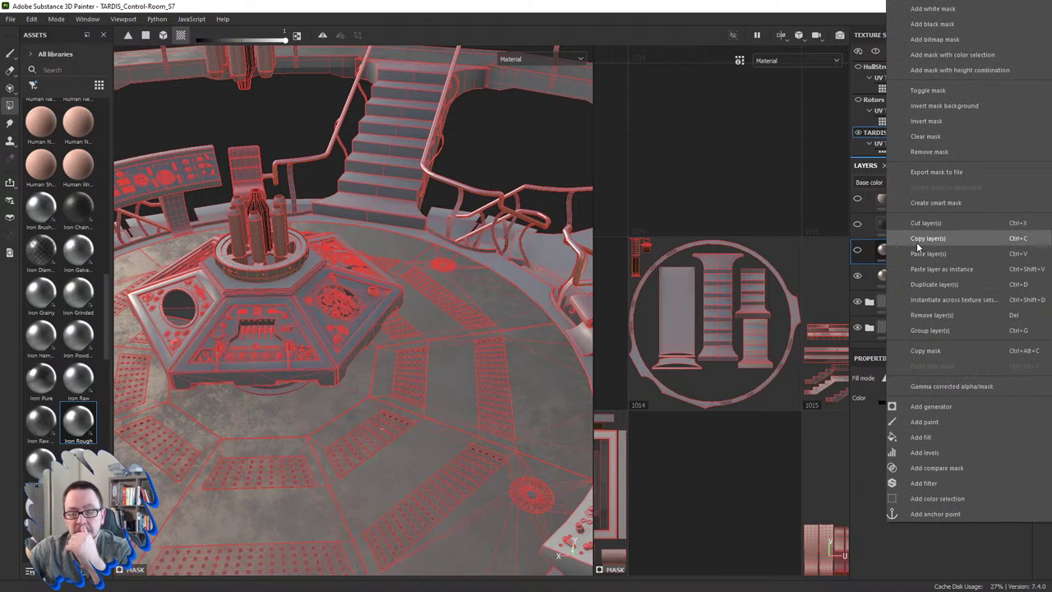
{"action": "left_click", "coordinate": [869, 253]}
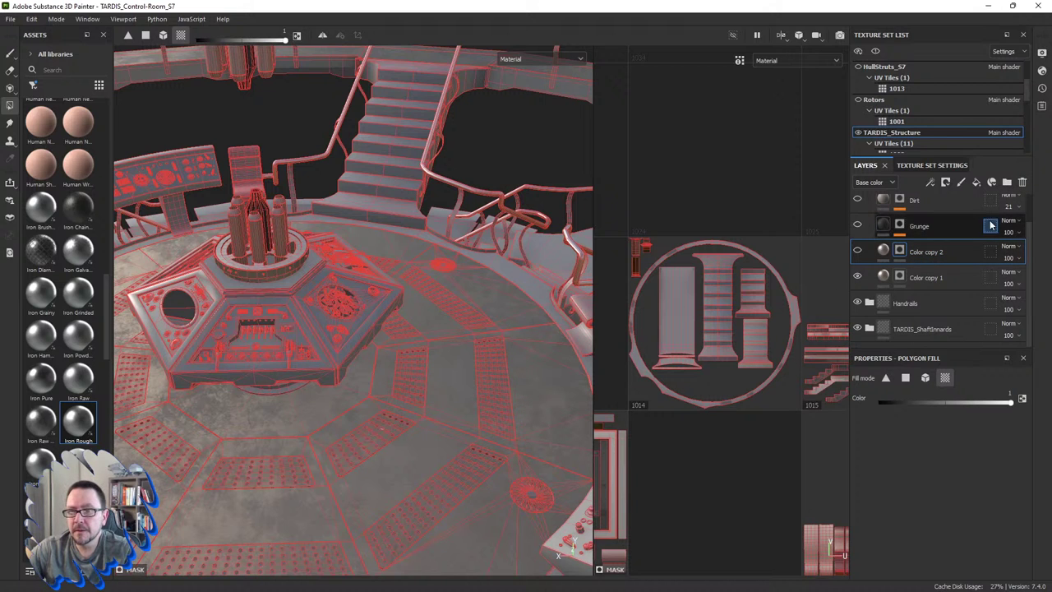
{"action": "left_click", "coordinate": [1022, 182]}
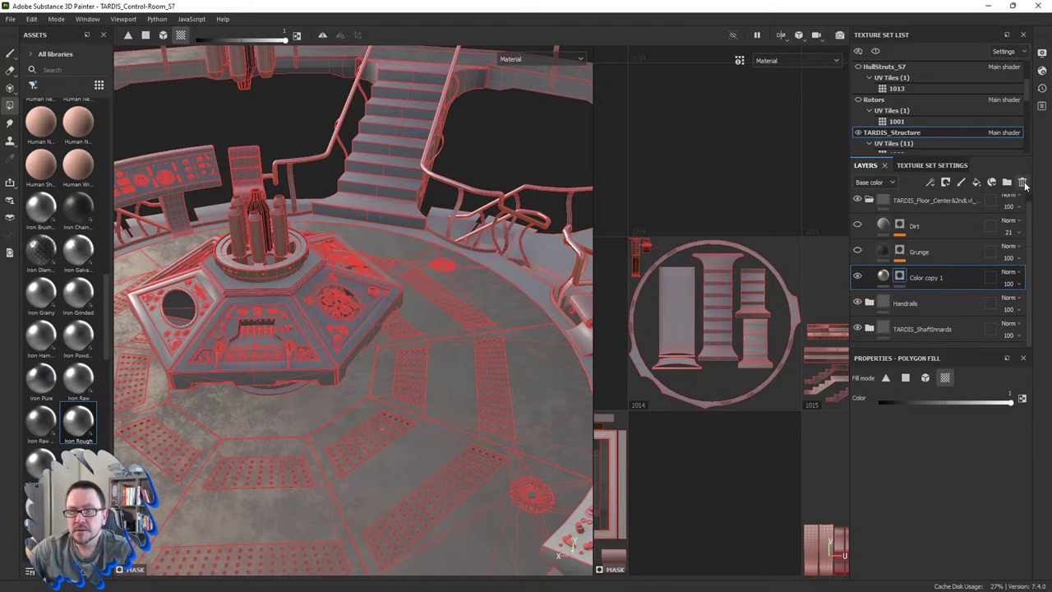
{"action": "right_click", "coordinate": [902, 278]}
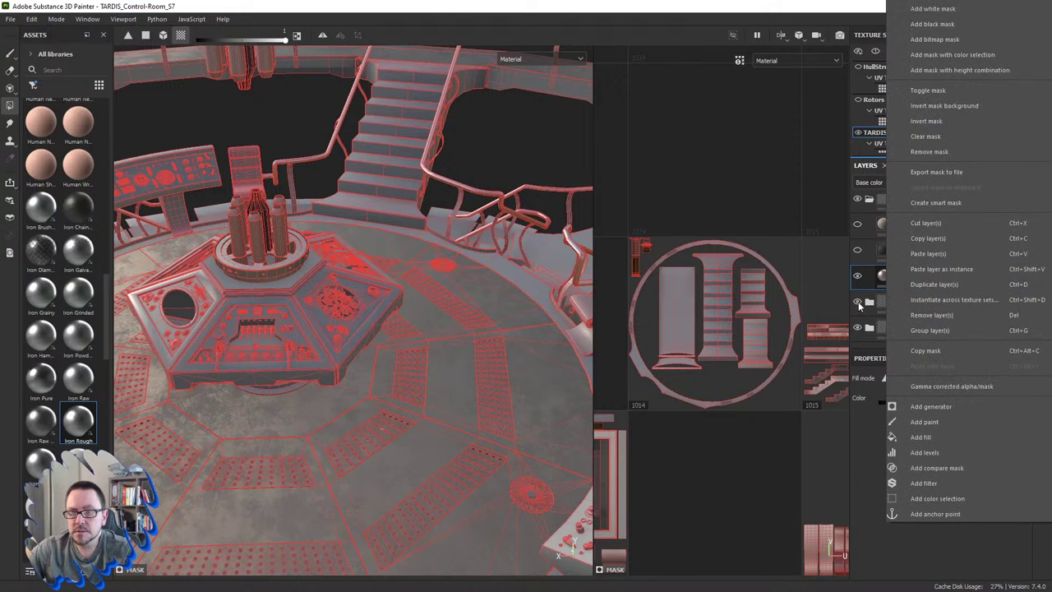
{"action": "left_click", "coordinate": [876, 284]}
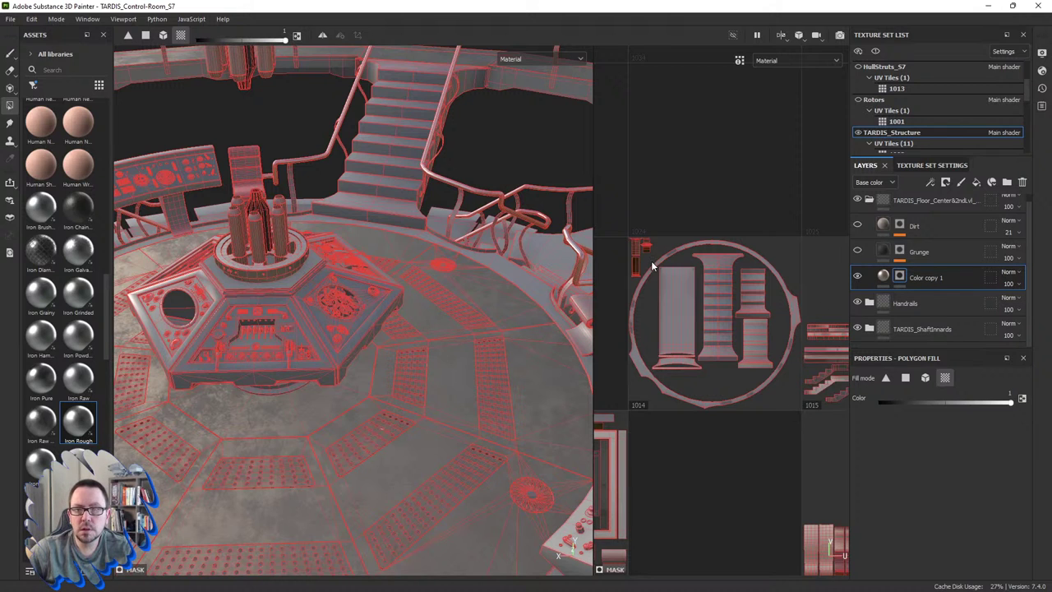
Step: Polygon-fill the stair UV islands into Color copy 1's mask and inspect the staircase
{"action": "mouse_move", "coordinate": [628, 230]}
{"action": "left_mouse_down"}
{"action": "mouse_move", "coordinate": [741, 380]}
{"action": "mouse_move", "coordinate": [803, 407]}
{"action": "left_mouse_up"}
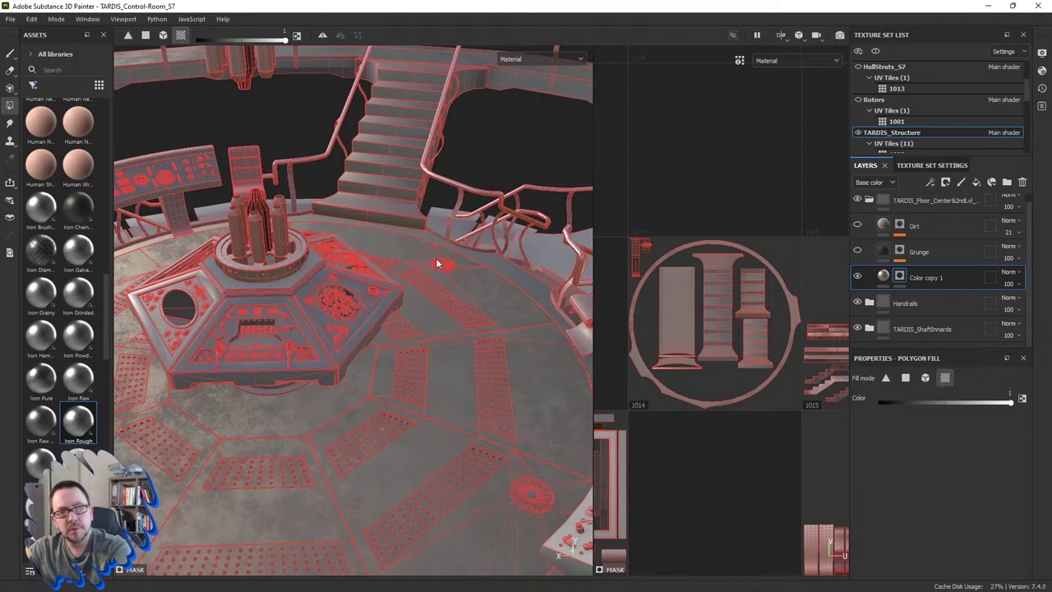
{"action": "mouse_move", "coordinate": [425, 244]}
{"action": "left_mouse_down", "text": "alt"}
{"action": "mouse_move", "coordinate": [402, 274]}
{"action": "mouse_move", "coordinate": [406, 181]}
{"action": "left_mouse_up", "text": "alt"}
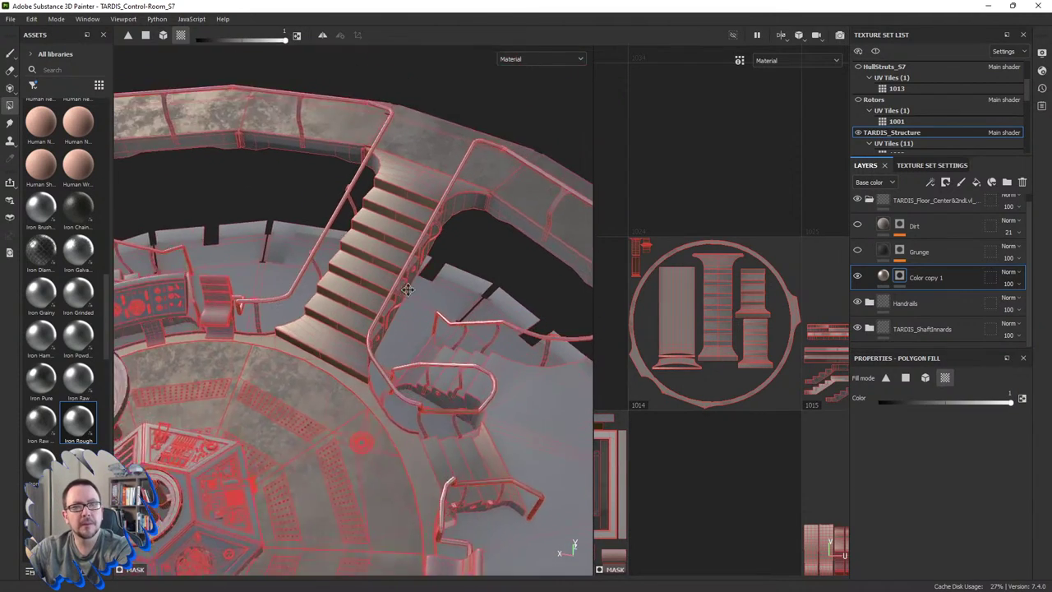
{"action": "right_click_drag", "start_coordinate": [406, 182], "coordinate": [429, 292], "text": "alt"}
{"action": "mouse_move", "coordinate": [429, 296]}
{"action": "left_mouse_down", "text": "alt"}
{"action": "mouse_move", "coordinate": [350, 304]}
{"action": "mouse_move", "coordinate": [299, 434]}
{"action": "mouse_move", "coordinate": [282, 422]}
{"action": "left_mouse_up", "text": "alt"}
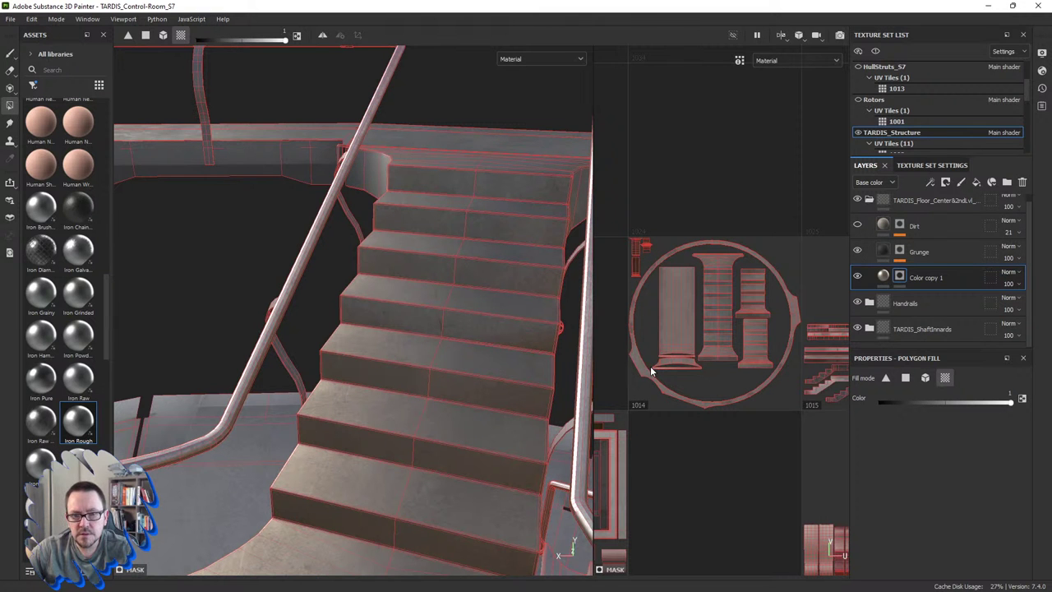
{"action": "mouse_move", "coordinate": [460, 368]}
{"action": "left_mouse_down", "text": "alt"}
{"action": "mouse_move", "coordinate": [455, 402]}
{"action": "mouse_move", "coordinate": [418, 381]}
{"action": "mouse_move", "coordinate": [423, 435]}
{"action": "mouse_move", "coordinate": [441, 386]}
{"action": "mouse_move", "coordinate": [476, 392]}
{"action": "mouse_move", "coordinate": [493, 400]}
{"action": "mouse_move", "coordinate": [499, 446]}
{"action": "mouse_move", "coordinate": [479, 319]}
{"action": "mouse_move", "coordinate": [465, 400]}
{"action": "mouse_move", "coordinate": [460, 383]}
{"action": "mouse_move", "coordinate": [578, 310]}
{"action": "left_mouse_up", "text": "alt"}
{"action": "scroll", "coordinate": [478, 319], "scroll_direction": "down", "scroll_amount": 3}
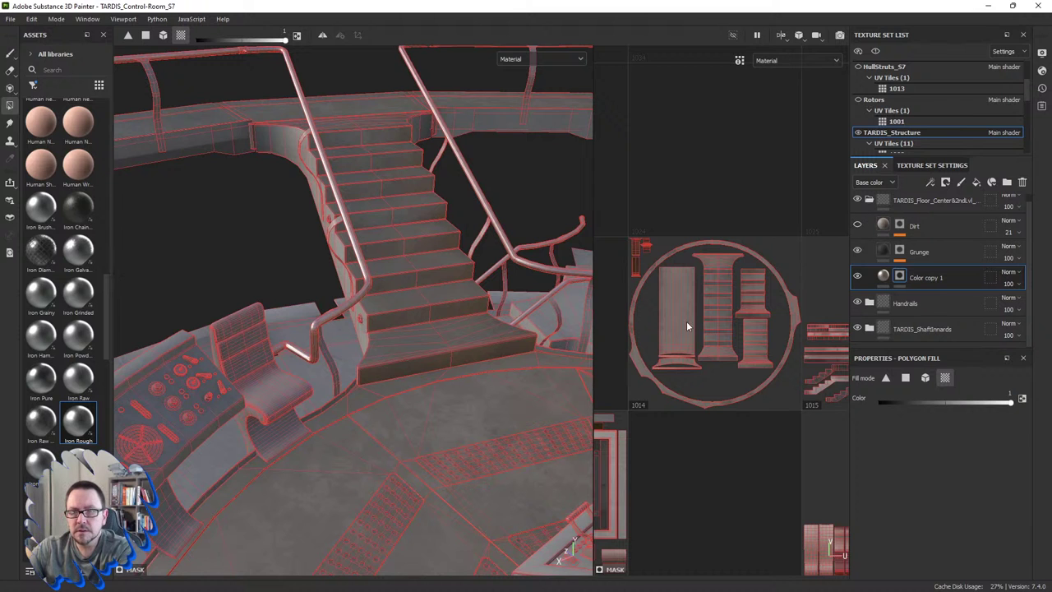
Step: Set the Grunge mask's Grunge Scratches Dirty fill to UV transformation scale 6
{"action": "left_click", "coordinate": [884, 278]}
{"action": "scroll", "coordinate": [436, 315], "scroll_direction": "up", "scroll_amount": 3}
{"action": "scroll", "coordinate": [436, 315], "scroll_direction": "up", "scroll_amount": 2}
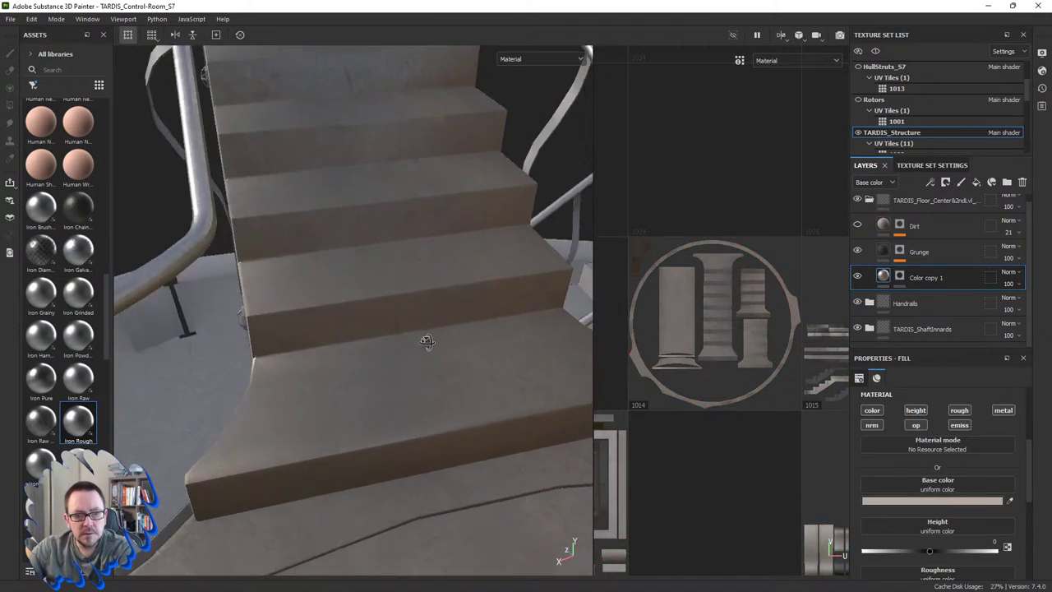
{"action": "mouse_move", "coordinate": [427, 342]}
{"action": "left_mouse_down", "text": "alt"}
{"action": "mouse_move", "coordinate": [411, 352]}
{"action": "mouse_move", "coordinate": [354, 352]}
{"action": "left_mouse_up", "text": "alt"}
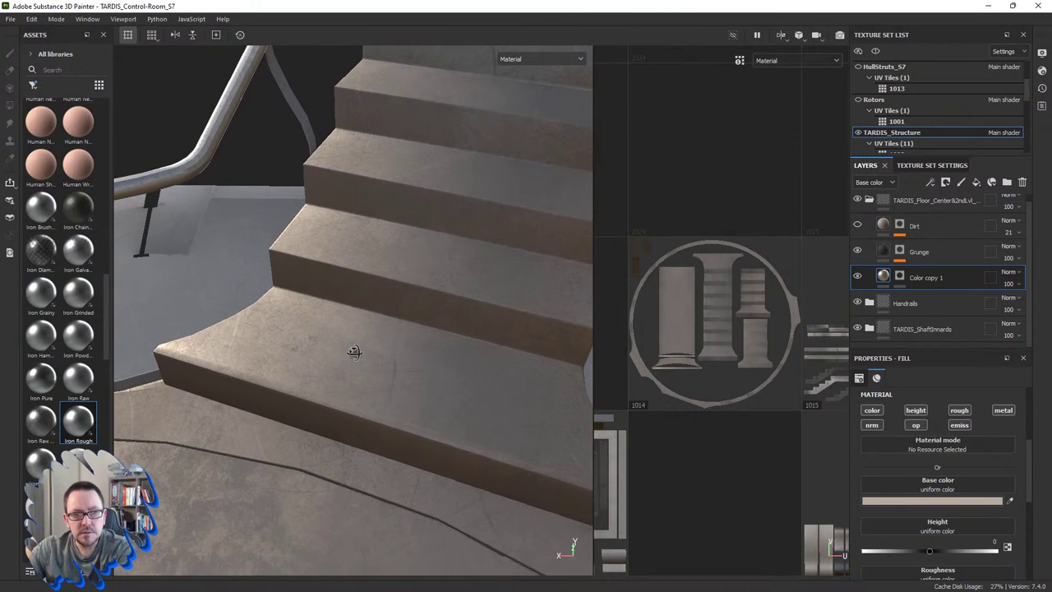
{"action": "left_click", "coordinate": [900, 253]}
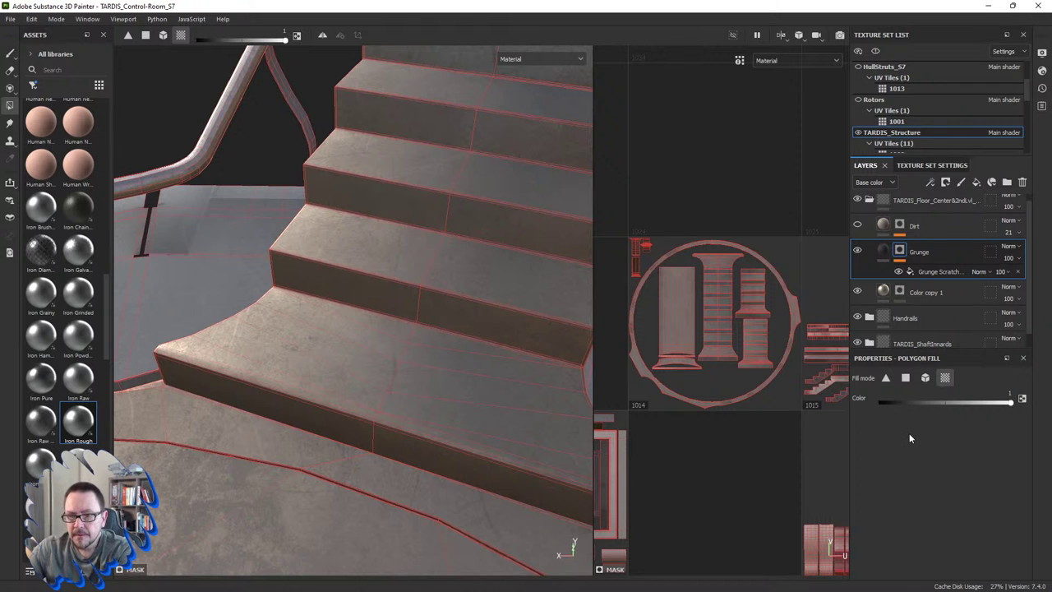
{"action": "left_click", "coordinate": [924, 272]}
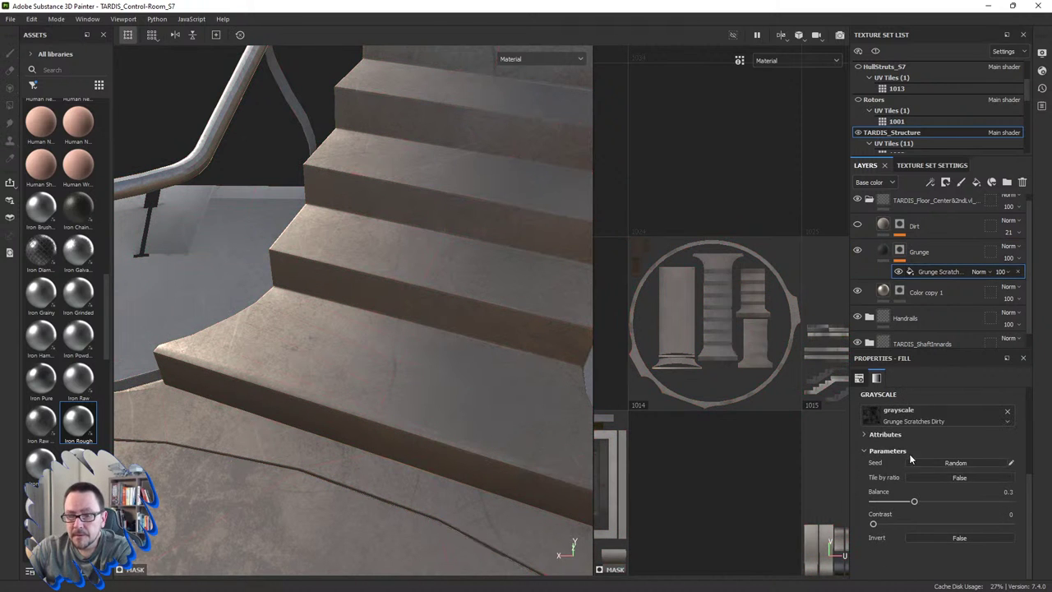
{"action": "scroll", "coordinate": [911, 476], "scroll_direction": "down", "scroll_amount": 2}
{"action": "scroll", "coordinate": [911, 487], "scroll_direction": "up", "scroll_amount": 2}
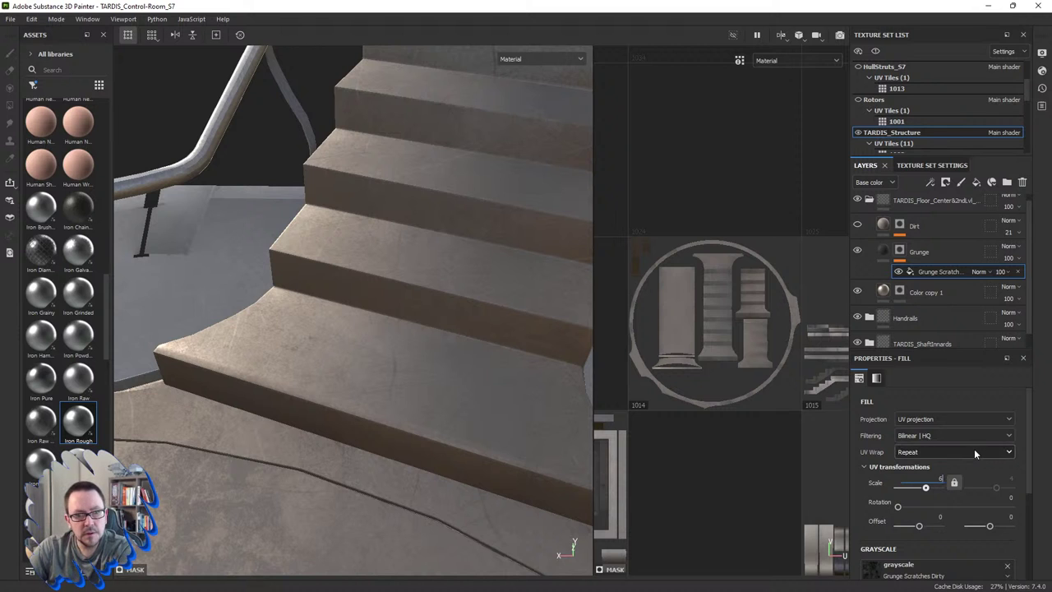
{"action": "key", "text": "Return"}
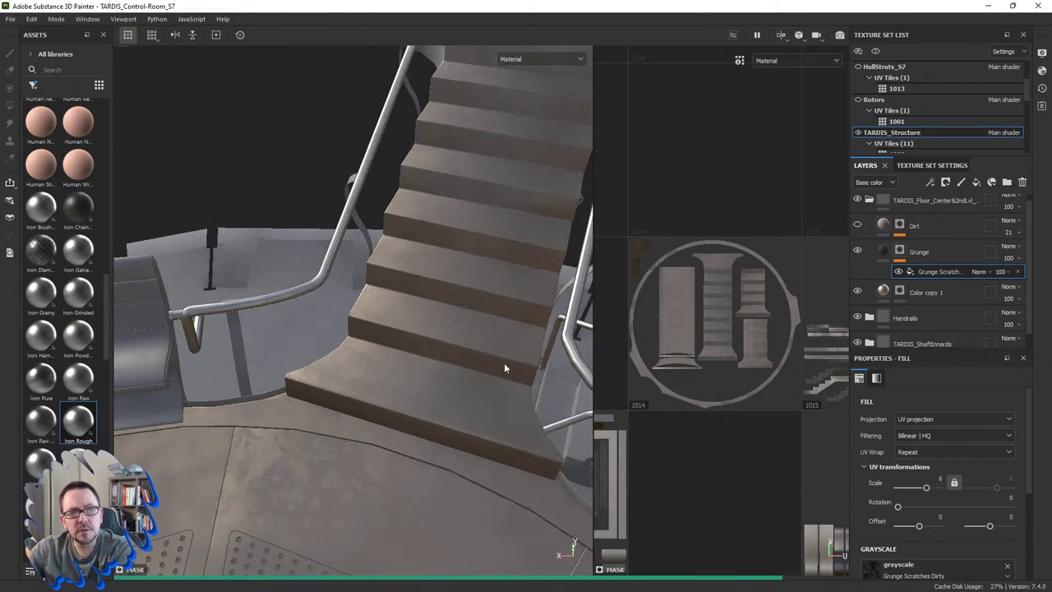
{"action": "mouse_move", "coordinate": [511, 355]}
{"action": "left_mouse_down", "text": "alt"}
{"action": "mouse_move", "coordinate": [471, 368]}
{"action": "mouse_move", "coordinate": [459, 386]}
{"action": "mouse_move", "coordinate": [416, 334]}
{"action": "mouse_move", "coordinate": [435, 381]}
{"action": "mouse_move", "coordinate": [424, 250]}
{"action": "left_mouse_up", "text": "alt"}
{"action": "right_click_drag", "start_coordinate": [424, 251], "coordinate": [430, 283], "text": "alt"}
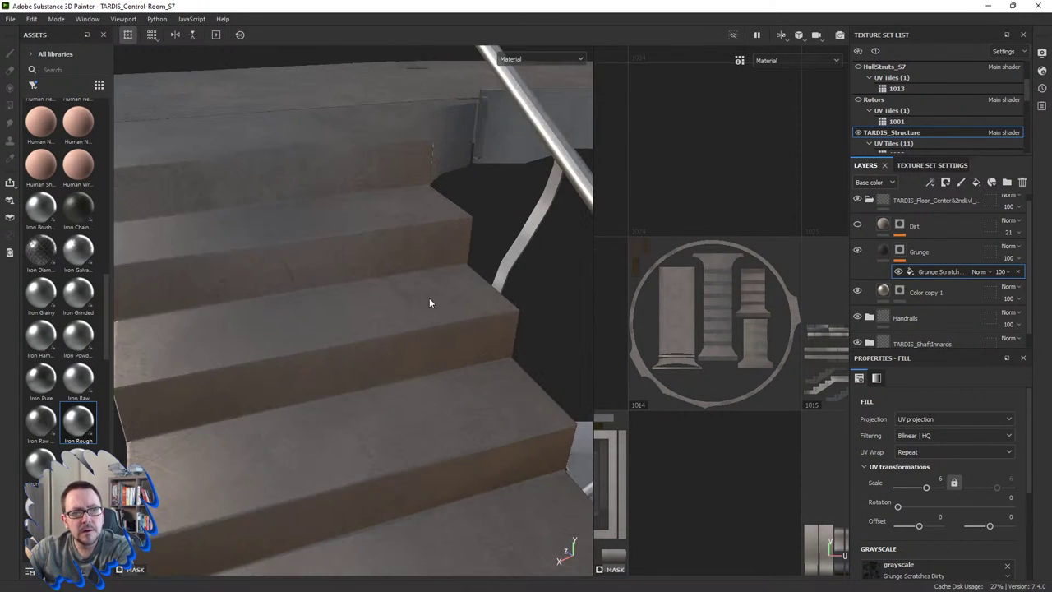
{"action": "scroll", "coordinate": [429, 302], "scroll_direction": "down", "scroll_amount": 1}
{"action": "scroll", "coordinate": [431, 304], "scroll_direction": "down", "scroll_amount": 2}
{"action": "scroll", "coordinate": [431, 306], "scroll_direction": "down", "scroll_amount": 1}
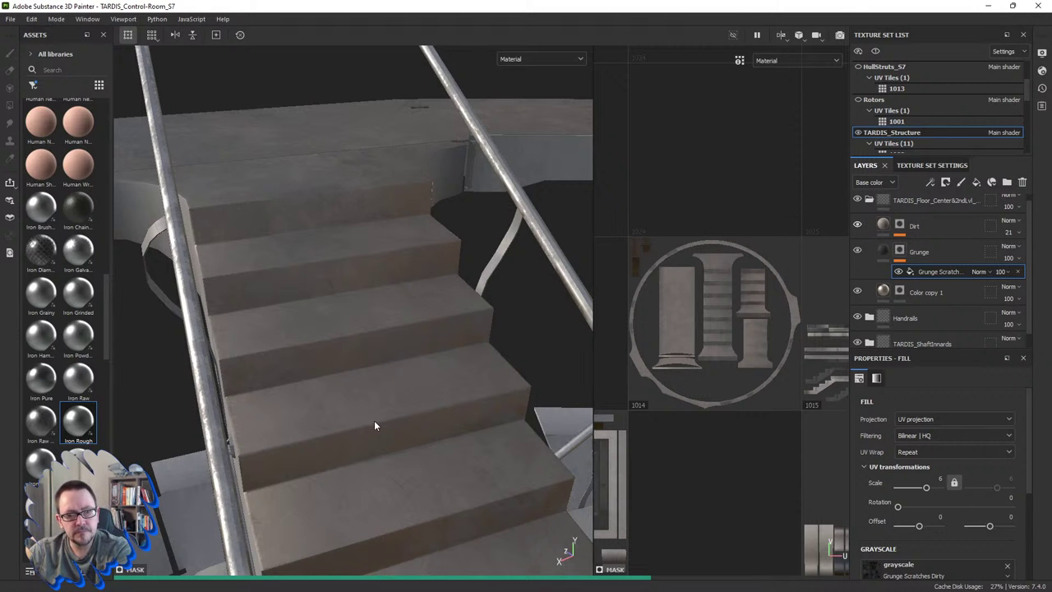
{"action": "mouse_move", "coordinate": [399, 362]}
{"action": "left_mouse_down", "text": "alt"}
{"action": "mouse_move", "coordinate": [384, 389]}
{"action": "mouse_move", "coordinate": [395, 360]}
{"action": "mouse_move", "coordinate": [394, 398]}
{"action": "mouse_move", "coordinate": [364, 453]}
{"action": "mouse_move", "coordinate": [287, 358]}
{"action": "mouse_move", "coordinate": [311, 347]}
{"action": "mouse_move", "coordinate": [391, 354]}
{"action": "mouse_move", "coordinate": [238, 366]}
{"action": "mouse_move", "coordinate": [274, 312]}
{"action": "mouse_move", "coordinate": [269, 293]}
{"action": "mouse_move", "coordinate": [291, 318]}
{"action": "mouse_move", "coordinate": [387, 369]}
{"action": "mouse_move", "coordinate": [342, 346]}
{"action": "mouse_move", "coordinate": [369, 344]}
{"action": "left_mouse_up", "text": "alt"}
{"action": "mouse_move", "coordinate": [270, 344]}
{"action": "left_mouse_down", "text": "alt"}
{"action": "mouse_move", "coordinate": [384, 331]}
{"action": "mouse_move", "coordinate": [297, 348]}
{"action": "mouse_move", "coordinate": [368, 410]}
{"action": "mouse_move", "coordinate": [320, 384]}
{"action": "mouse_move", "coordinate": [356, 371]}
{"action": "mouse_move", "coordinate": [351, 363]}
{"action": "mouse_move", "coordinate": [371, 381]}
{"action": "mouse_move", "coordinate": [166, 390]}
{"action": "mouse_move", "coordinate": [374, 386]}
{"action": "mouse_move", "coordinate": [380, 442]}
{"action": "mouse_move", "coordinate": [380, 282]}
{"action": "mouse_move", "coordinate": [405, 346]}
{"action": "mouse_move", "coordinate": [403, 283]}
{"action": "mouse_move", "coordinate": [381, 307]}
{"action": "mouse_move", "coordinate": [442, 333]}
{"action": "mouse_move", "coordinate": [432, 323]}
{"action": "mouse_move", "coordinate": [605, 358]}
{"action": "left_mouse_up", "text": "alt"}
{"action": "scroll", "coordinate": [374, 381], "scroll_direction": "down", "scroll_amount": 3}
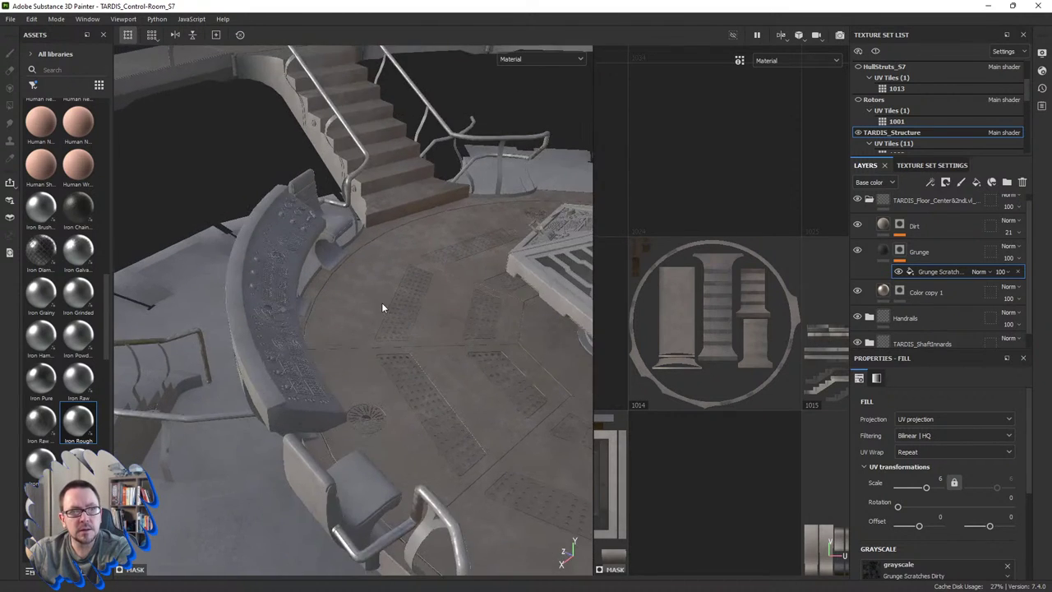
{"action": "scroll", "coordinate": [382, 308], "scroll_direction": "down", "scroll_amount": 3}
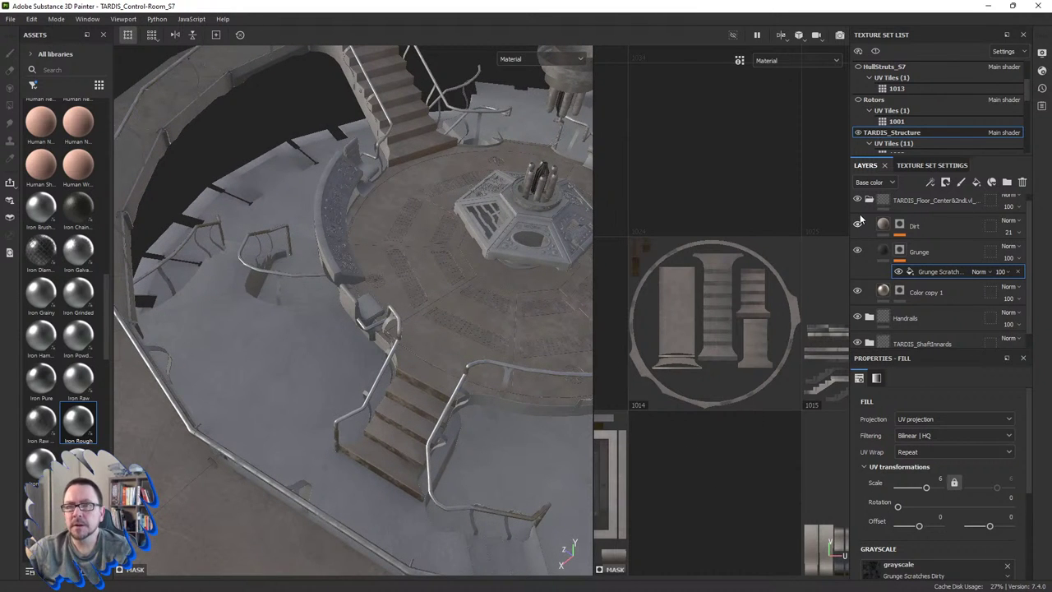
Step: Widen the UV layout view and open Color copy 1's mask for polygon fill editing
{"action": "scroll", "coordinate": [723, 495], "scroll_direction": "down", "scroll_amount": 2}
{"action": "scroll", "coordinate": [723, 495], "scroll_direction": "down", "scroll_amount": 2}
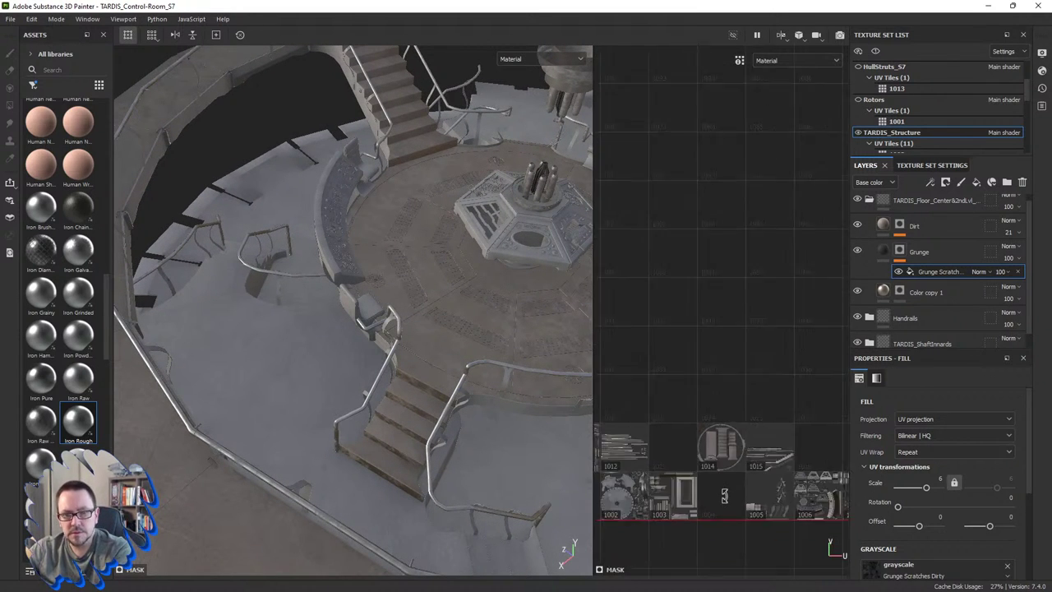
{"action": "scroll", "coordinate": [658, 510], "scroll_direction": "up", "scroll_amount": 4}
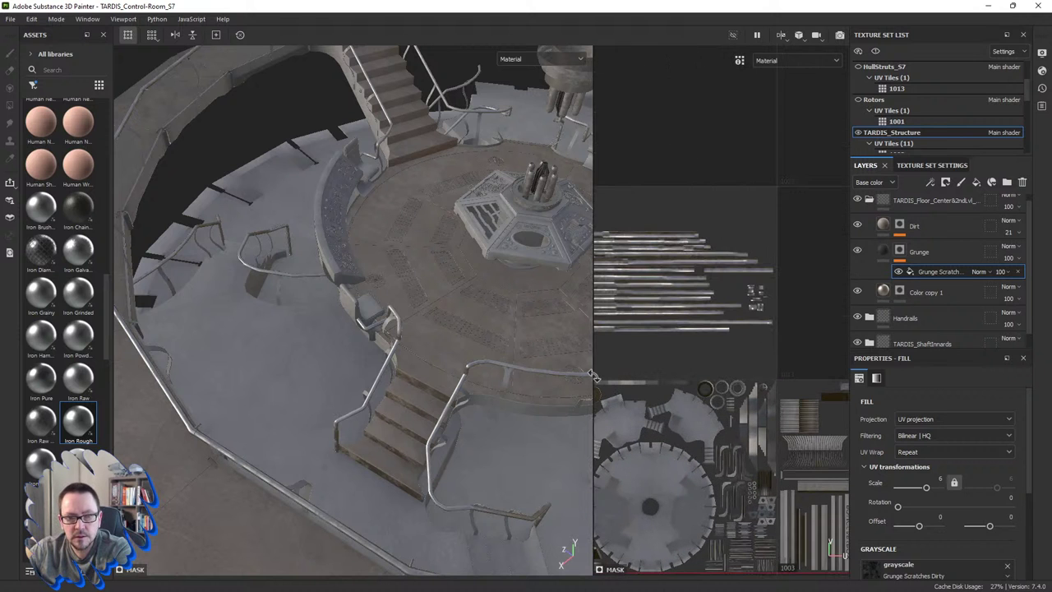
{"action": "left_click_drag", "start_coordinate": [593, 368], "coordinate": [465, 366]}
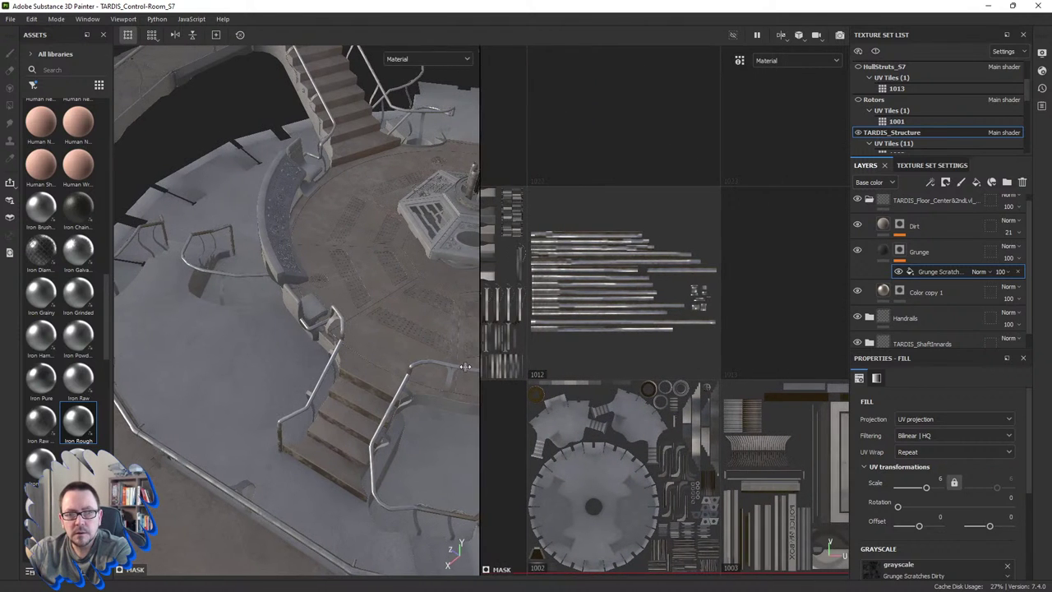
{"action": "mouse_move", "coordinate": [575, 464]}
{"action": "middle_mouse_down"}
{"action": "mouse_move", "coordinate": [615, 417]}
{"action": "mouse_move", "coordinate": [614, 353]}
{"action": "middle_mouse_up"}
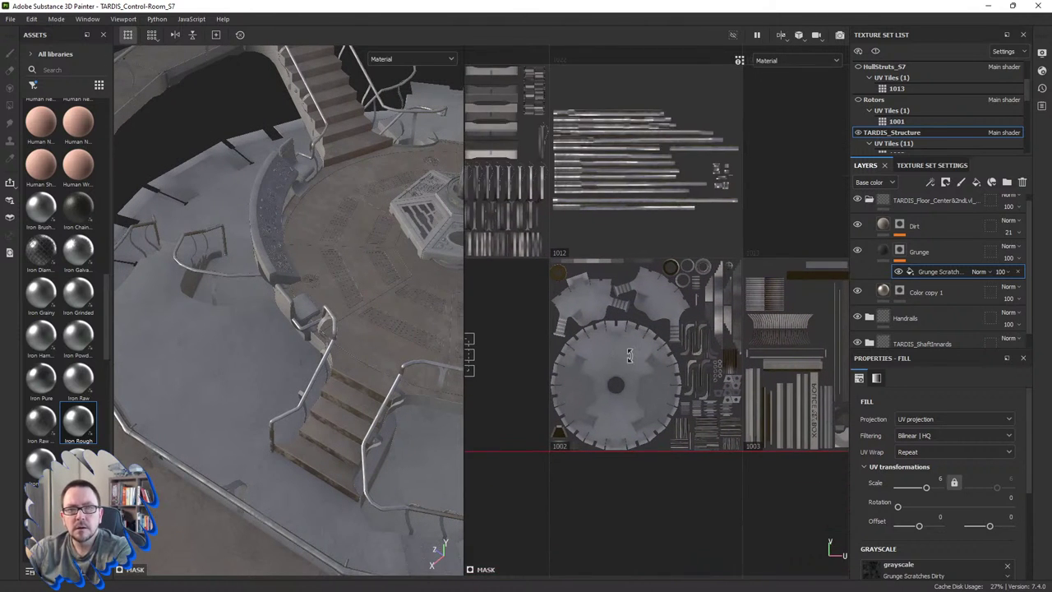
{"action": "scroll", "coordinate": [638, 364], "scroll_direction": "up", "scroll_amount": 1}
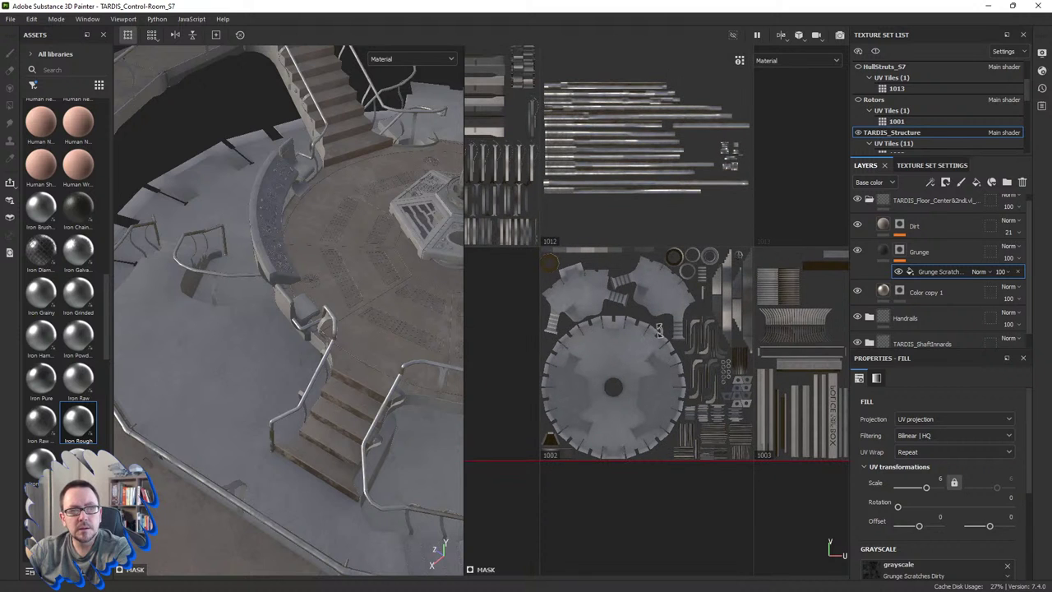
{"action": "scroll", "coordinate": [659, 329], "scroll_direction": "up", "scroll_amount": 1}
{"action": "scroll", "coordinate": [649, 341], "scroll_direction": "up", "scroll_amount": 1}
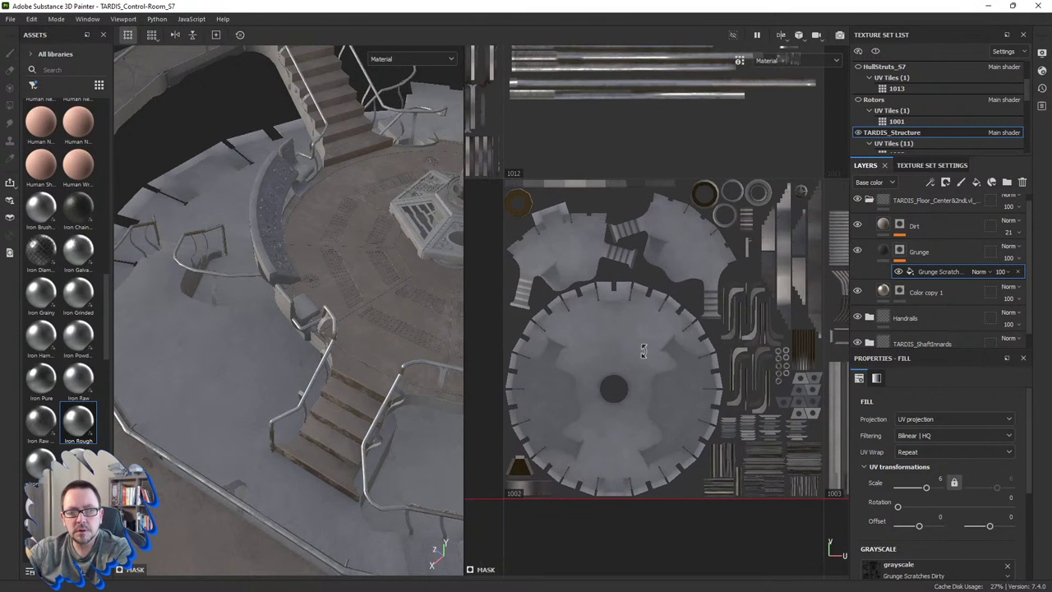
{"action": "scroll", "coordinate": [644, 352], "scroll_direction": "up", "scroll_amount": 1}
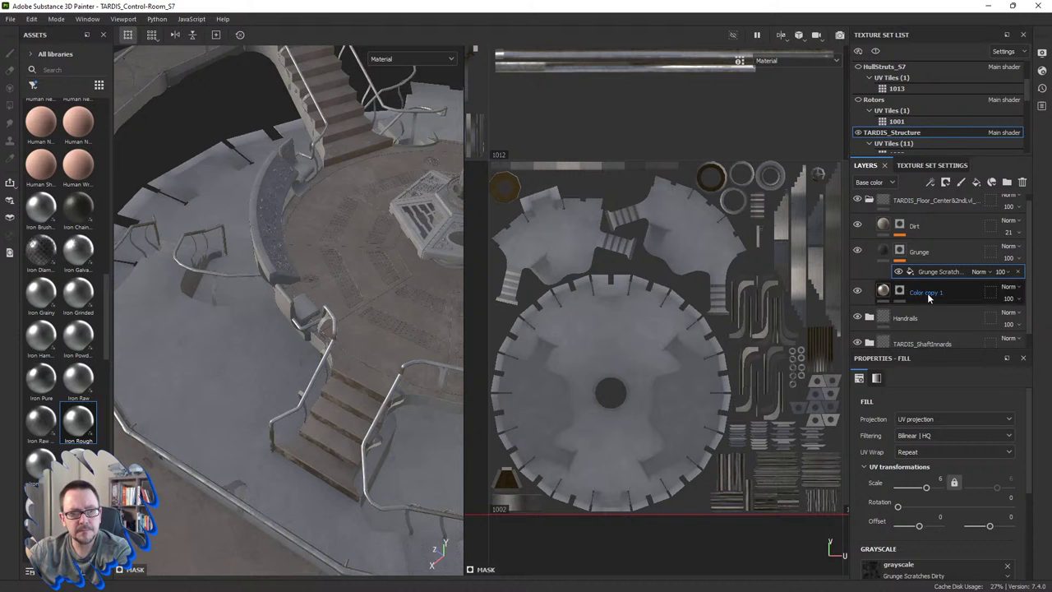
{"action": "left_click", "coordinate": [929, 298]}
{"action": "left_click", "coordinate": [900, 292]}
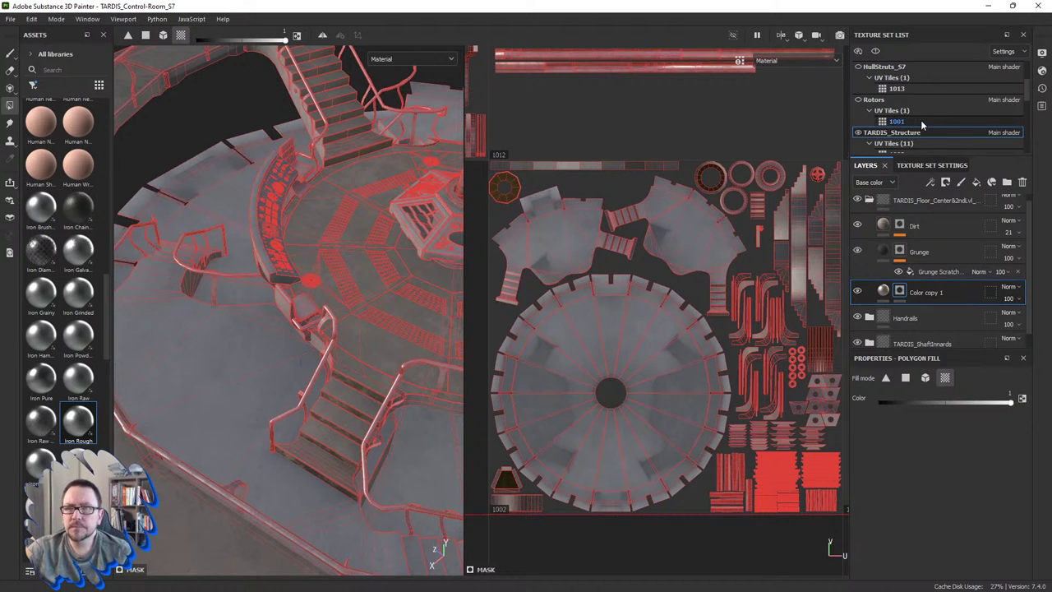
Step: Use UV chunk fill mode to fill the circular floor island into Color copy 1's mask
{"action": "scroll", "coordinate": [921, 122], "scroll_direction": "down", "scroll_amount": 5}
{"action": "scroll", "coordinate": [920, 121], "scroll_direction": "down", "scroll_amount": 3}
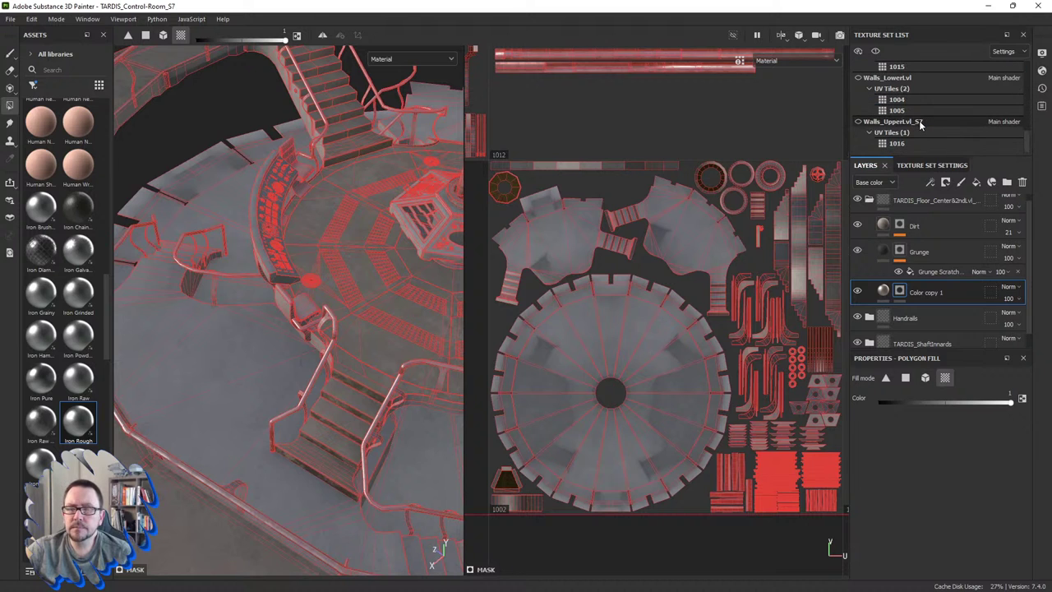
{"action": "scroll", "coordinate": [920, 120], "scroll_direction": "up", "scroll_amount": 2}
{"action": "scroll", "coordinate": [920, 120], "scroll_direction": "up", "scroll_amount": 3}
{"action": "scroll", "coordinate": [919, 120], "scroll_direction": "up", "scroll_amount": 2}
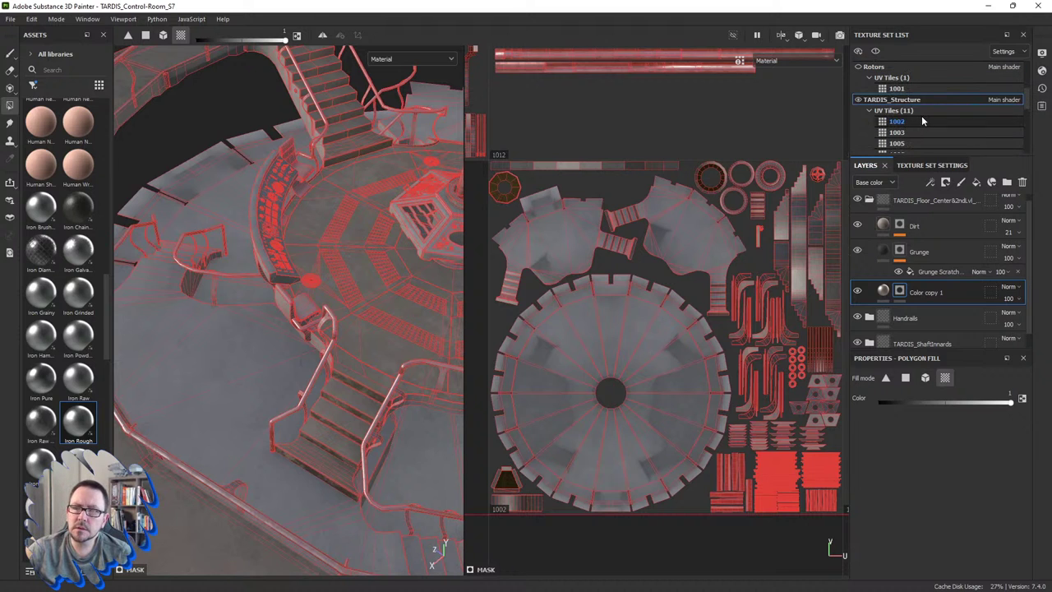
{"action": "scroll", "coordinate": [919, 116], "scroll_direction": "down", "scroll_amount": 3}
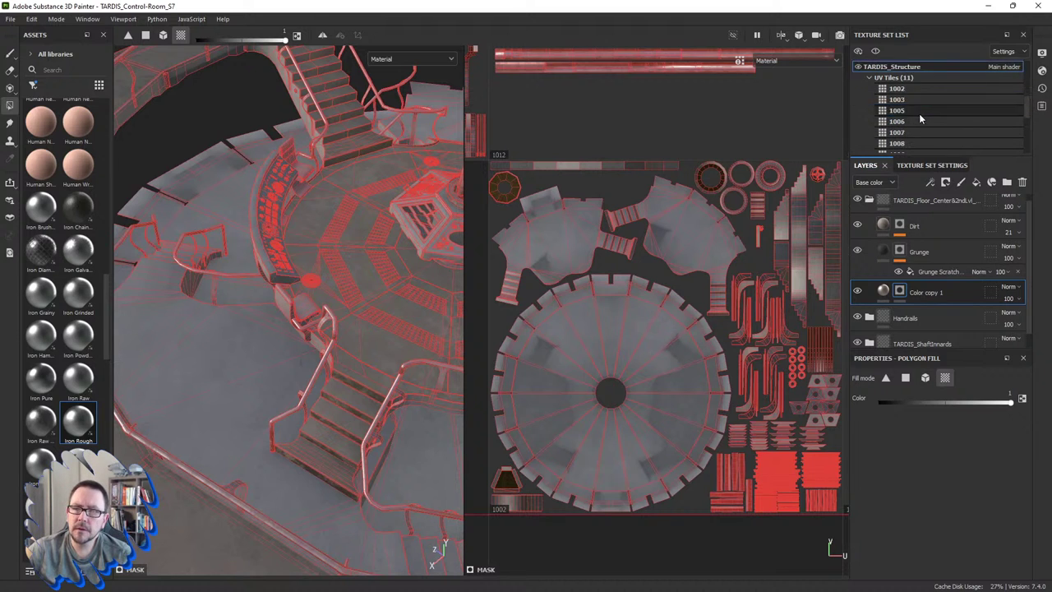
{"action": "scroll", "coordinate": [921, 119], "scroll_direction": "down", "scroll_amount": 4}
{"action": "scroll", "coordinate": [919, 115], "scroll_direction": "up", "scroll_amount": 3}
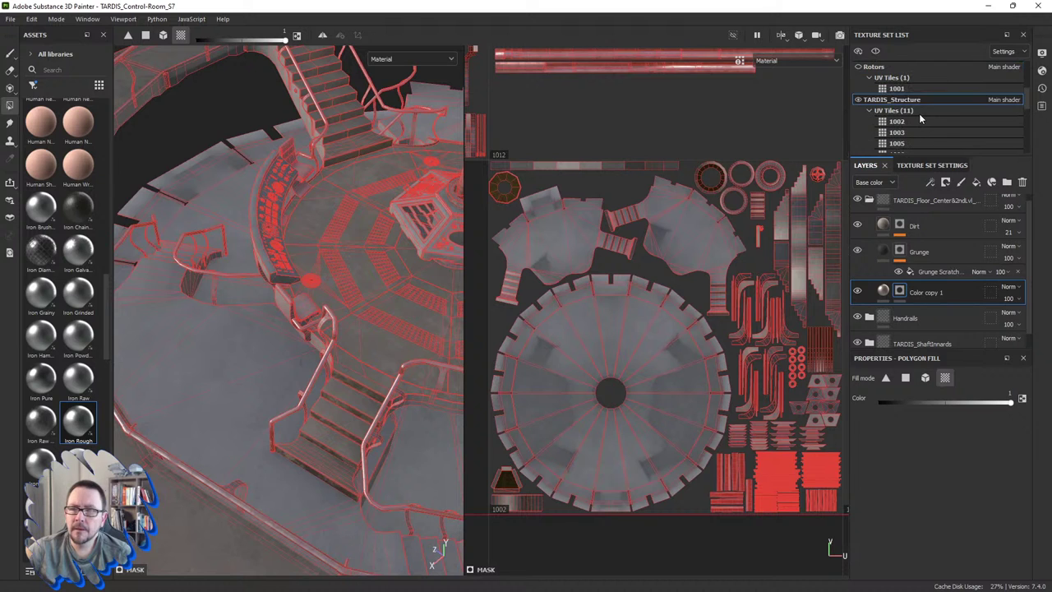
{"action": "scroll", "coordinate": [920, 118], "scroll_direction": "up", "scroll_amount": 2}
{"action": "scroll", "coordinate": [922, 122], "scroll_direction": "up", "scroll_amount": 2}
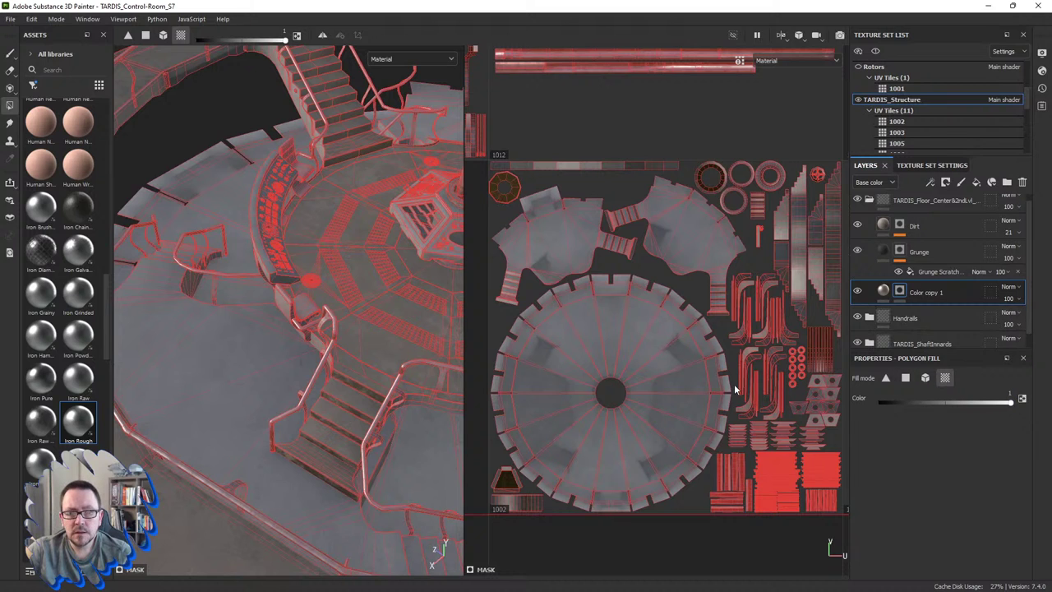
{"action": "left_click", "coordinate": [945, 378]}
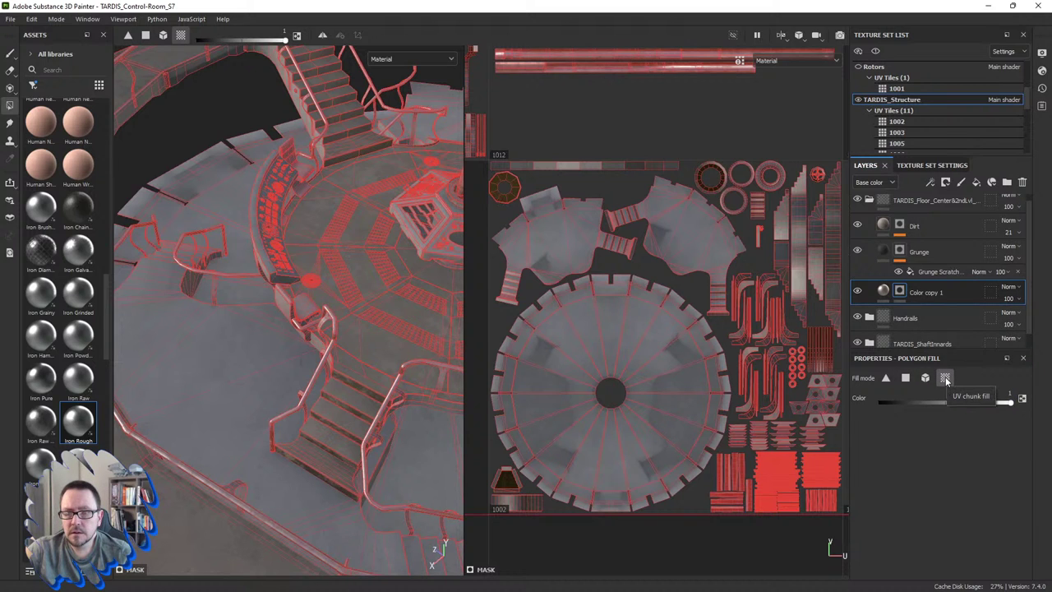
{"action": "left_click", "coordinate": [593, 344]}
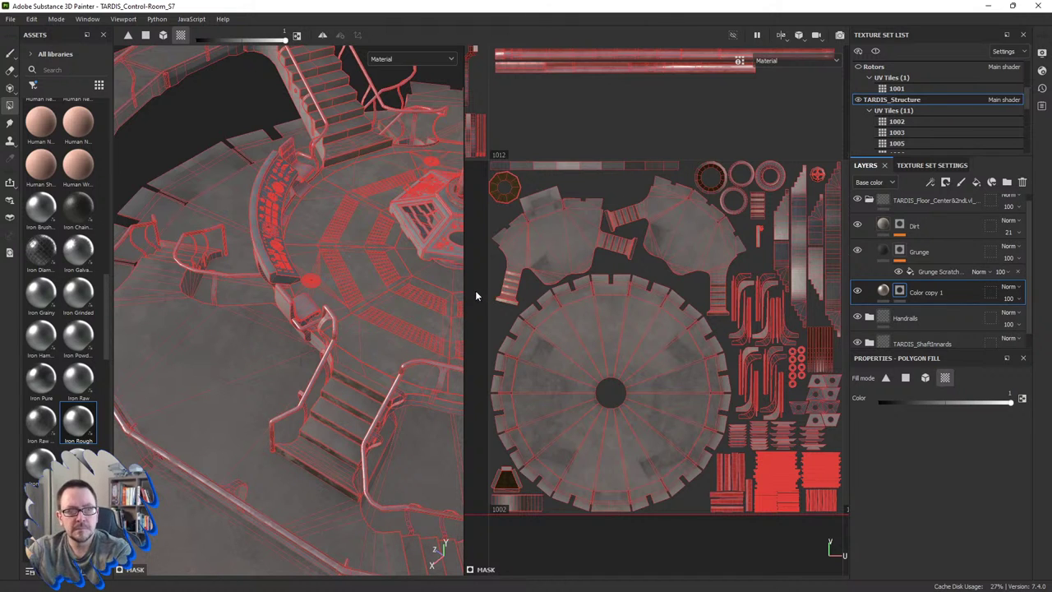
Step: Return to Color copy 1's fill settings and orbit in on the floor, railings and stairs
{"action": "left_click_drag", "start_coordinate": [463, 296], "coordinate": [695, 294]}
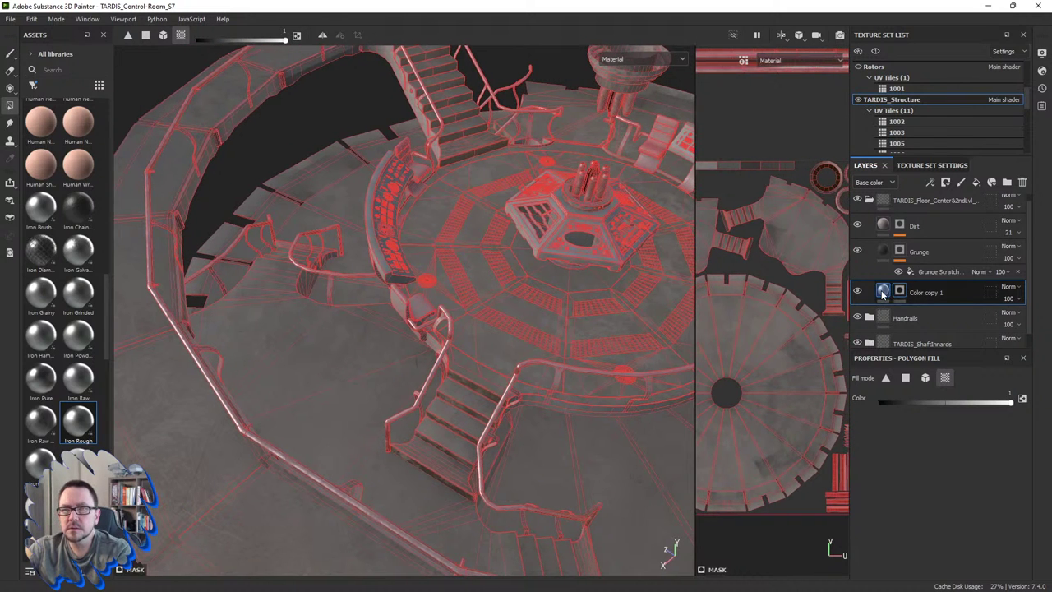
{"action": "left_click", "coordinate": [883, 291]}
{"action": "left_click_drag", "start_coordinate": [463, 369], "coordinate": [277, 441], "text": "alt"}
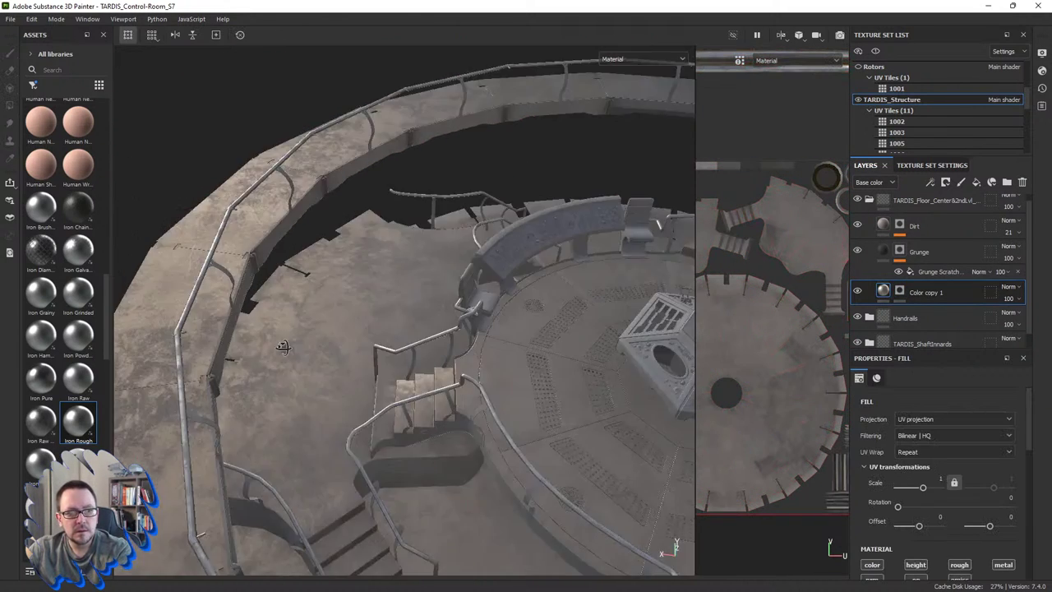
{"action": "scroll", "coordinate": [280, 440], "scroll_direction": "up", "scroll_amount": 3}
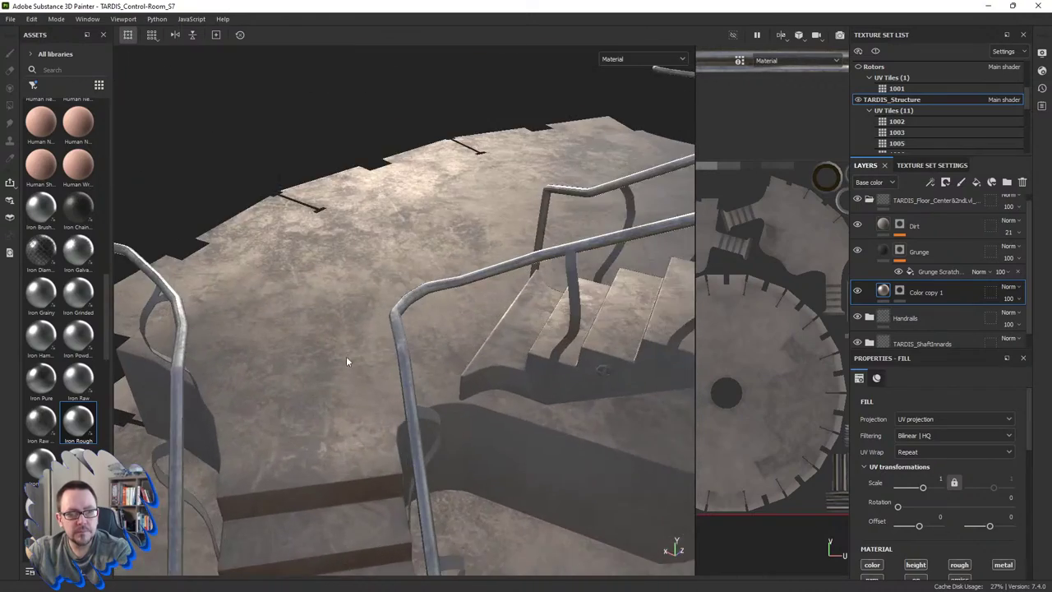
{"action": "left_click_drag", "start_coordinate": [283, 434], "coordinate": [319, 425], "text": "alt"}
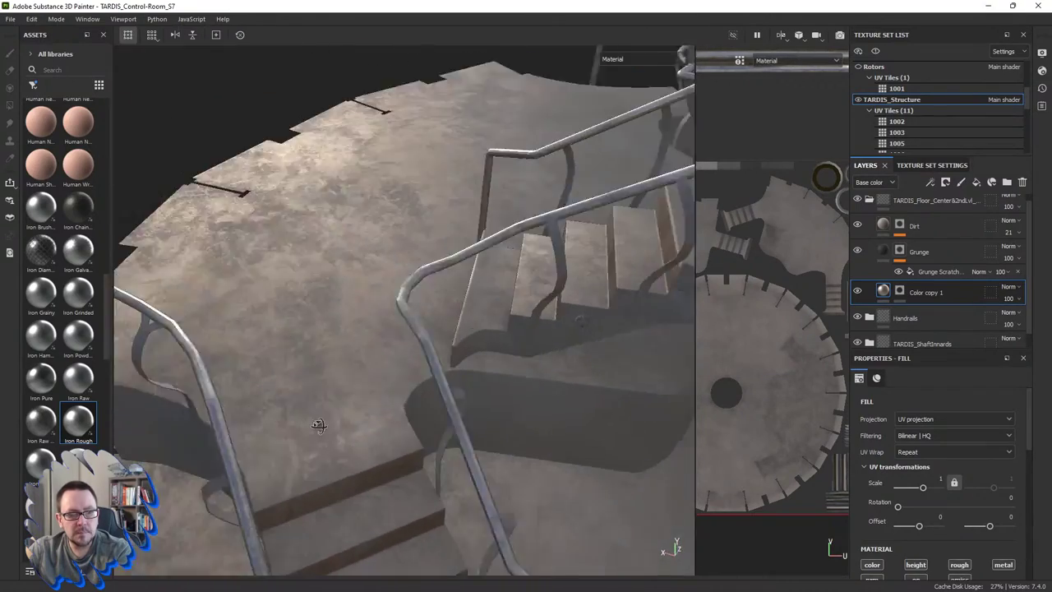
{"action": "scroll", "coordinate": [319, 425], "scroll_direction": "down", "scroll_amount": 2}
{"action": "scroll", "coordinate": [335, 366], "scroll_direction": "down", "scroll_amount": 3}
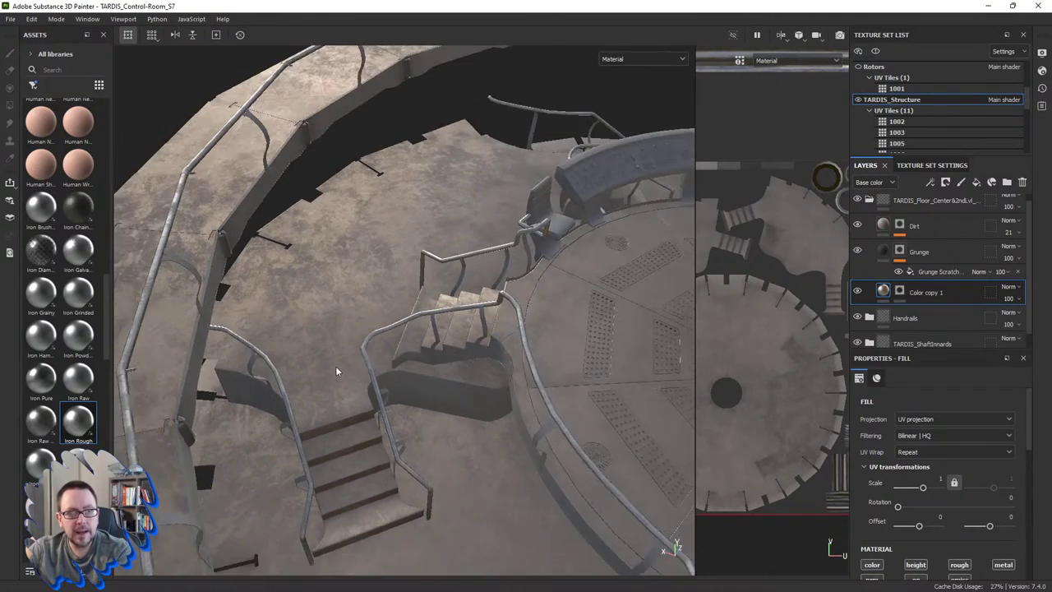
{"action": "mouse_move", "coordinate": [341, 344]}
{"action": "left_mouse_down", "text": "alt"}
{"action": "mouse_move", "coordinate": [417, 330]}
{"action": "mouse_move", "coordinate": [243, 304]}
{"action": "mouse_move", "coordinate": [406, 331]}
{"action": "mouse_move", "coordinate": [500, 329]}
{"action": "mouse_move", "coordinate": [446, 356]}
{"action": "mouse_move", "coordinate": [422, 348]}
{"action": "mouse_move", "coordinate": [439, 417]}
{"action": "mouse_move", "coordinate": [451, 393]}
{"action": "left_mouse_up", "text": "alt"}
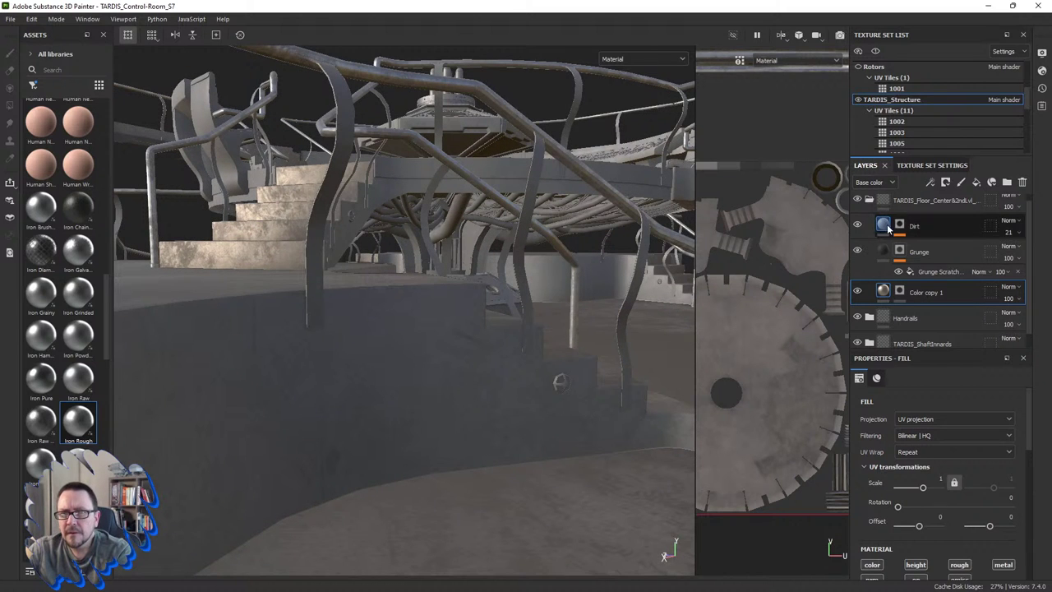
Step: Pull back to view the whole control room, then open the Grunge layer's mask for editing
{"action": "mouse_move", "coordinate": [571, 355]}
{"action": "left_mouse_down", "text": "alt"}
{"action": "mouse_move", "coordinate": [440, 376]}
{"action": "mouse_move", "coordinate": [366, 419]}
{"action": "mouse_move", "coordinate": [661, 301]}
{"action": "mouse_move", "coordinate": [376, 383]}
{"action": "mouse_move", "coordinate": [408, 350]}
{"action": "mouse_move", "coordinate": [426, 263]}
{"action": "left_mouse_up", "text": "alt"}
{"action": "scroll", "coordinate": [661, 301], "scroll_direction": "down", "scroll_amount": 3}
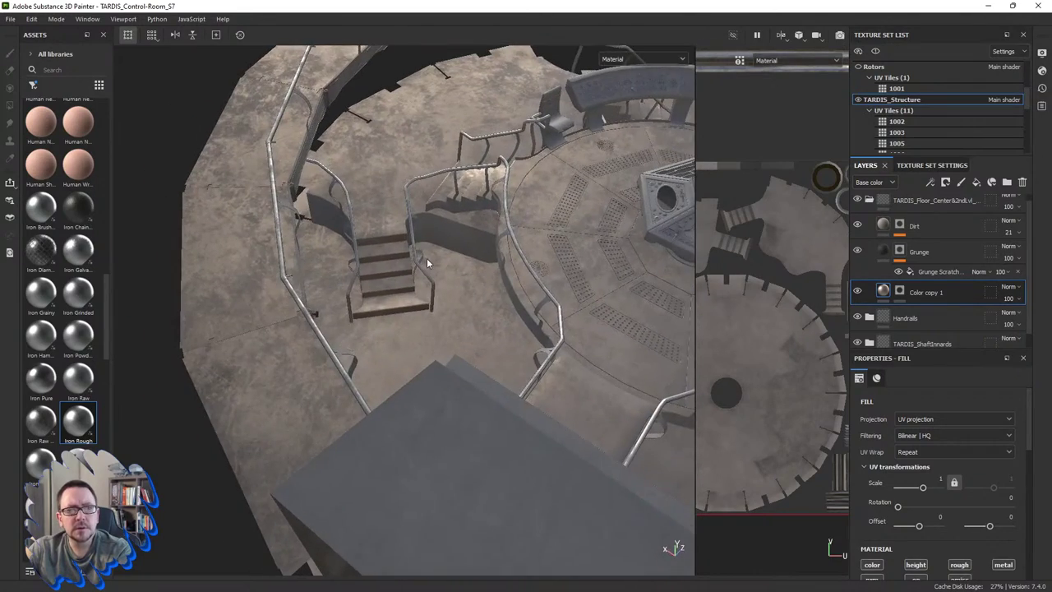
{"action": "scroll", "coordinate": [406, 228], "scroll_direction": "up", "scroll_amount": 2}
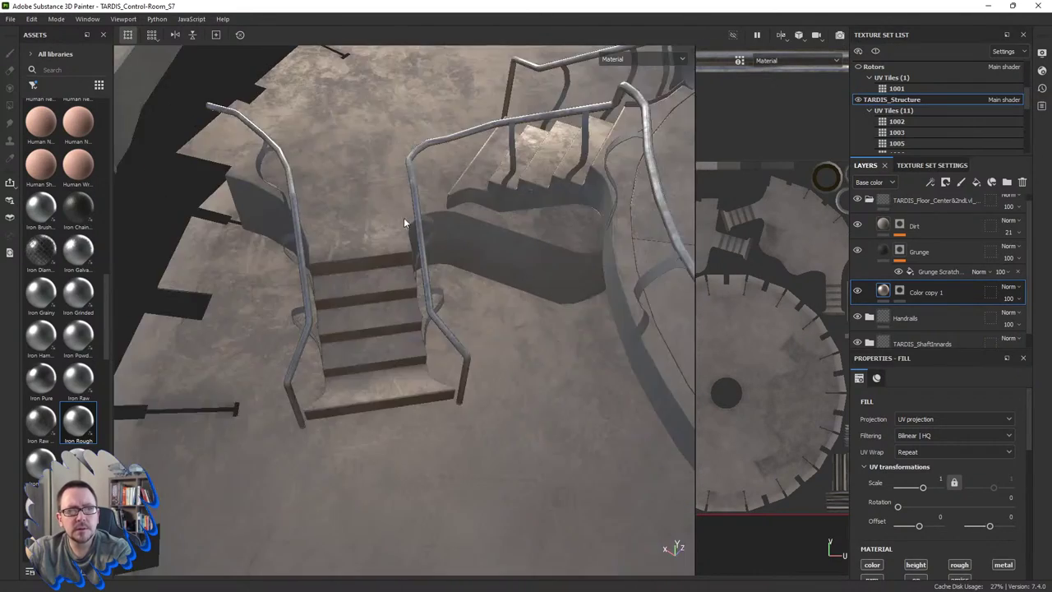
{"action": "scroll", "coordinate": [515, 256], "scroll_direction": "up", "scroll_amount": 3}
{"action": "scroll", "coordinate": [515, 257], "scroll_direction": "up", "scroll_amount": 2}
{"action": "scroll", "coordinate": [514, 258], "scroll_direction": "down", "scroll_amount": 2}
{"action": "mouse_move", "coordinate": [513, 264]}
{"action": "left_mouse_down", "text": "alt"}
{"action": "mouse_move", "coordinate": [423, 216]}
{"action": "mouse_move", "coordinate": [458, 204]}
{"action": "mouse_move", "coordinate": [376, 287]}
{"action": "mouse_move", "coordinate": [423, 282]}
{"action": "left_mouse_up", "text": "alt"}
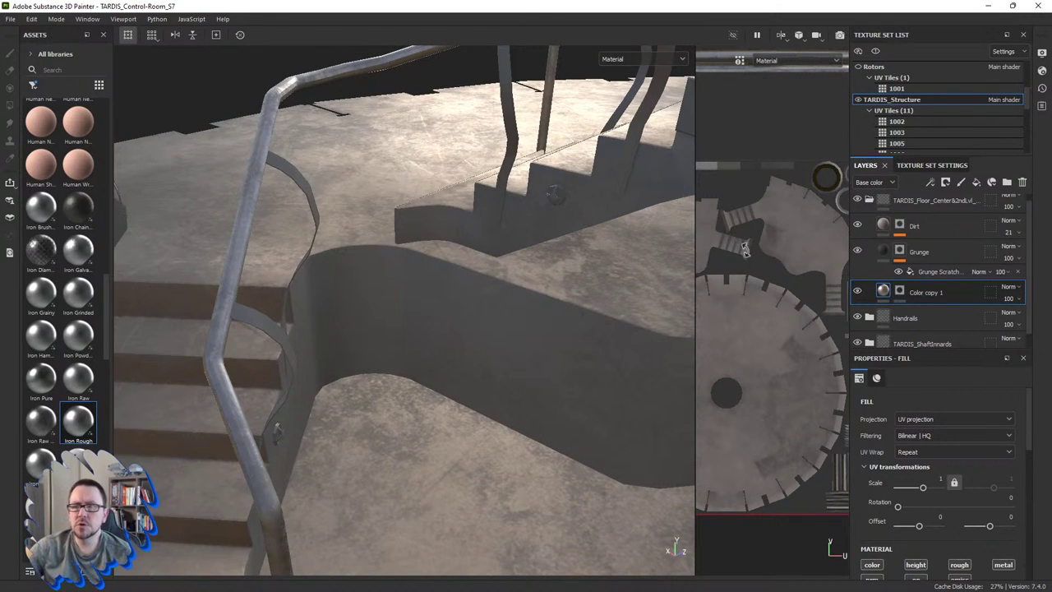
{"action": "left_click", "coordinate": [902, 251]}
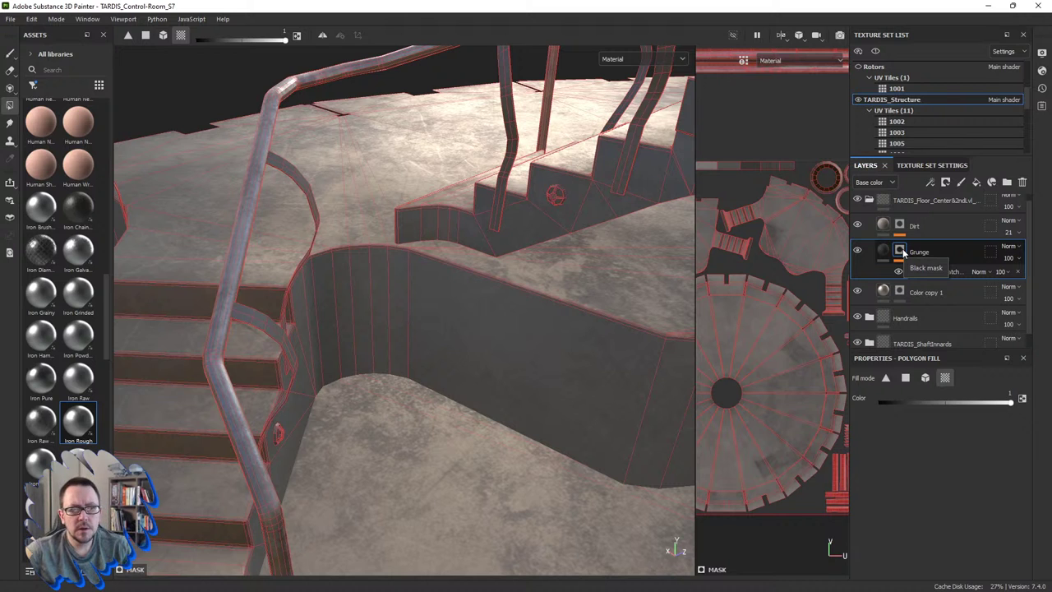
Step: Reselect the Grunge layer's mask and zoom the UV view onto the islands
{"action": "left_click", "coordinate": [902, 251]}
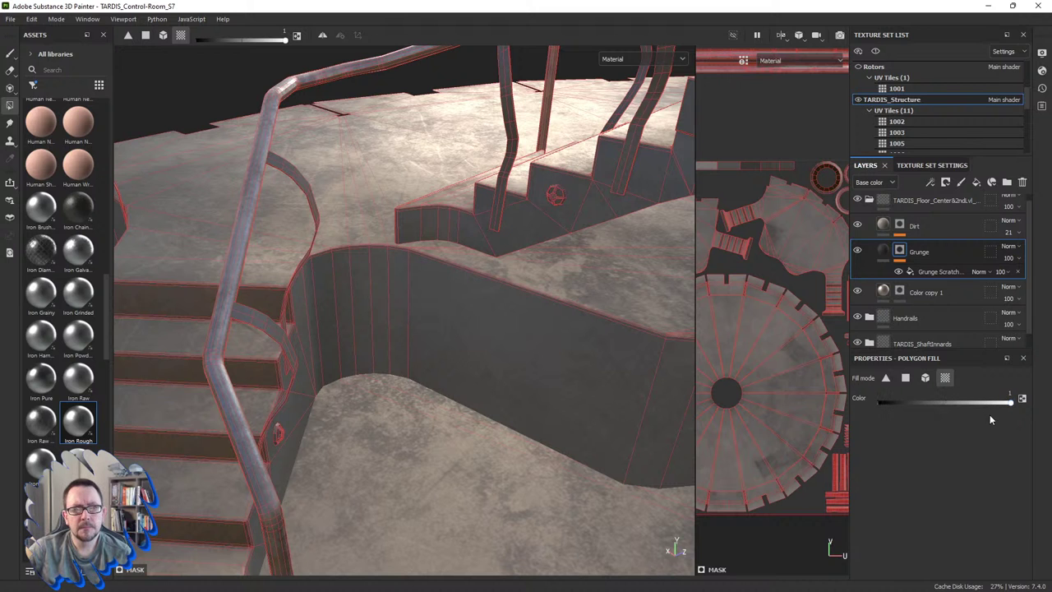
{"action": "scroll", "coordinate": [732, 343], "scroll_direction": "down", "scroll_amount": 4}
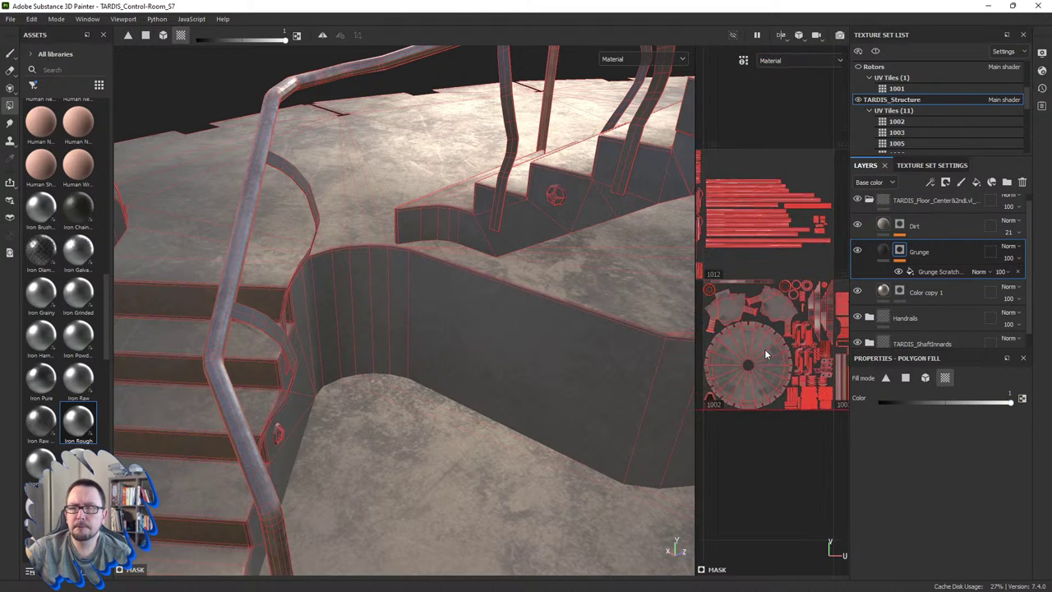
{"action": "scroll", "coordinate": [815, 313], "scroll_direction": "up", "scroll_amount": 3}
{"action": "scroll", "coordinate": [815, 313], "scroll_direction": "up", "scroll_amount": 3}
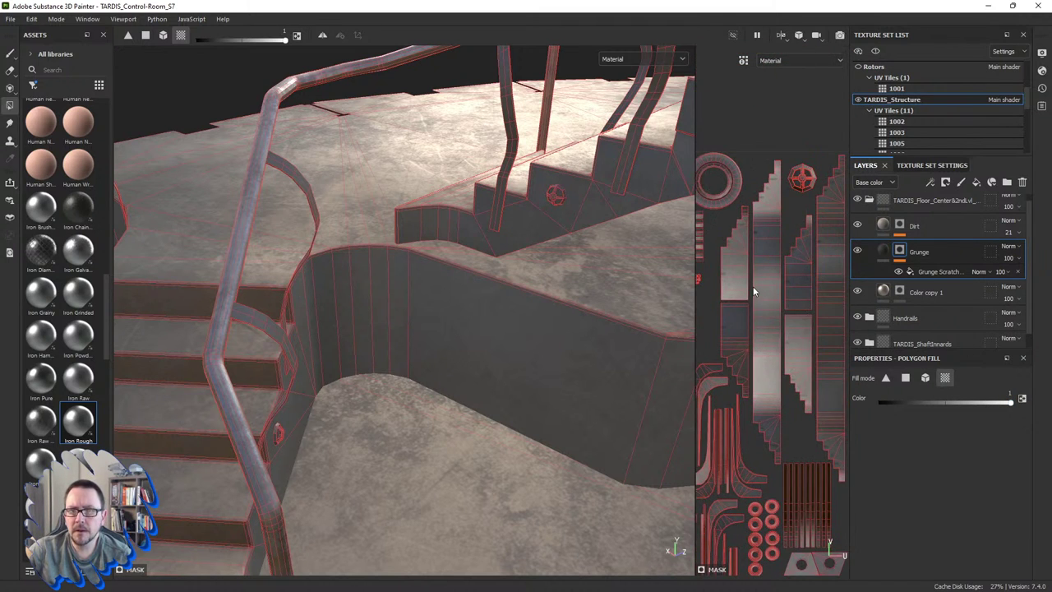
{"action": "scroll", "coordinate": [771, 386], "scroll_direction": "up", "scroll_amount": 5}
{"action": "scroll", "coordinate": [780, 384], "scroll_direction": "down", "scroll_amount": 3}
{"action": "scroll", "coordinate": [779, 383], "scroll_direction": "down", "scroll_amount": 1}
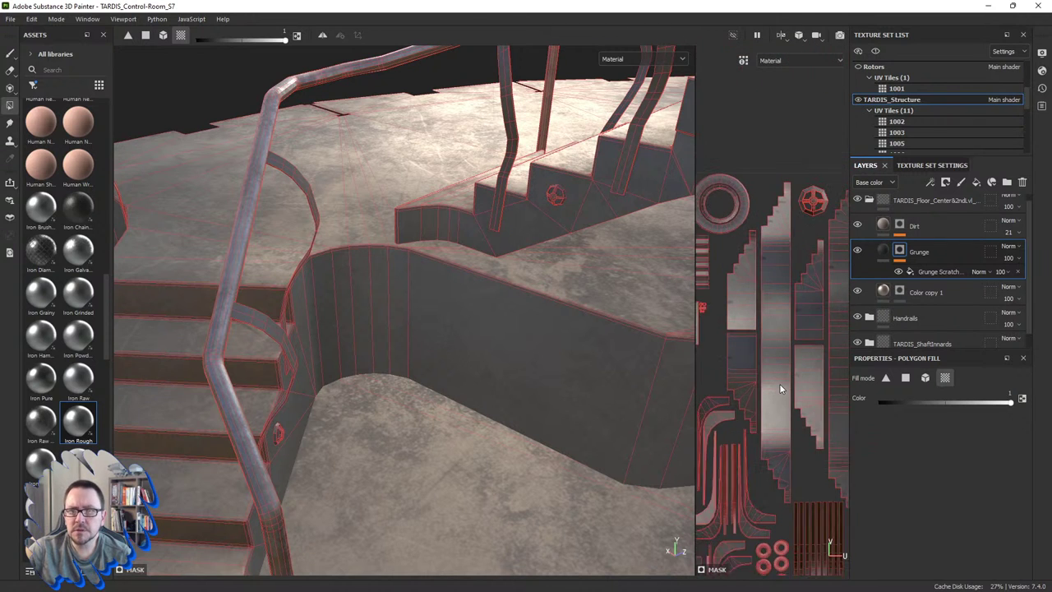
{"action": "scroll", "coordinate": [779, 384], "scroll_direction": "down", "scroll_amount": 1}
{"action": "scroll", "coordinate": [735, 320], "scroll_direction": "up", "scroll_amount": 2}
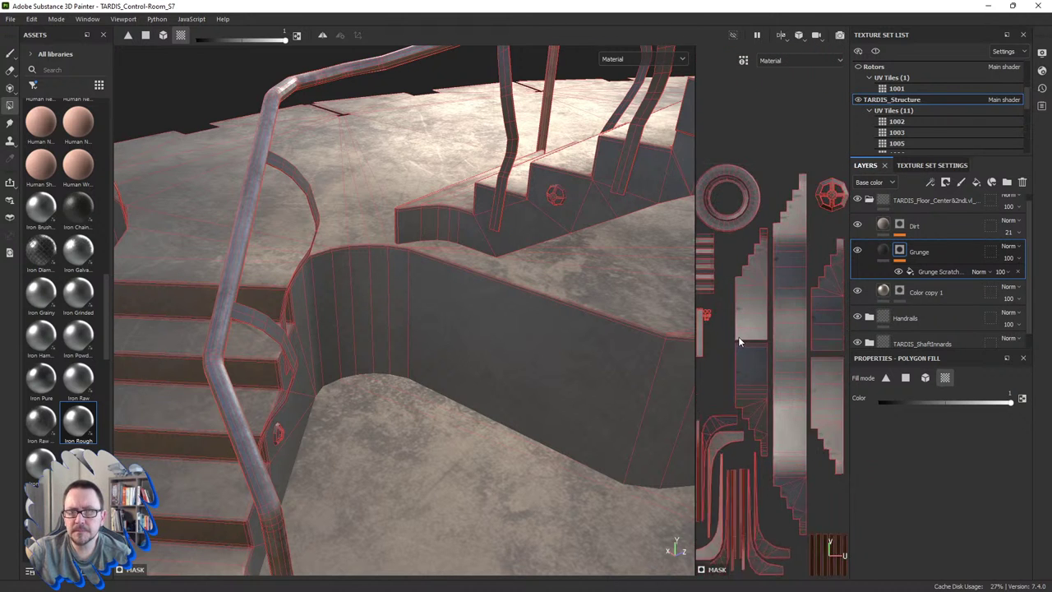
Step: Set the polygon fill value to 0 (black)
{"action": "left_click_drag", "start_coordinate": [896, 405], "coordinate": [856, 400]}
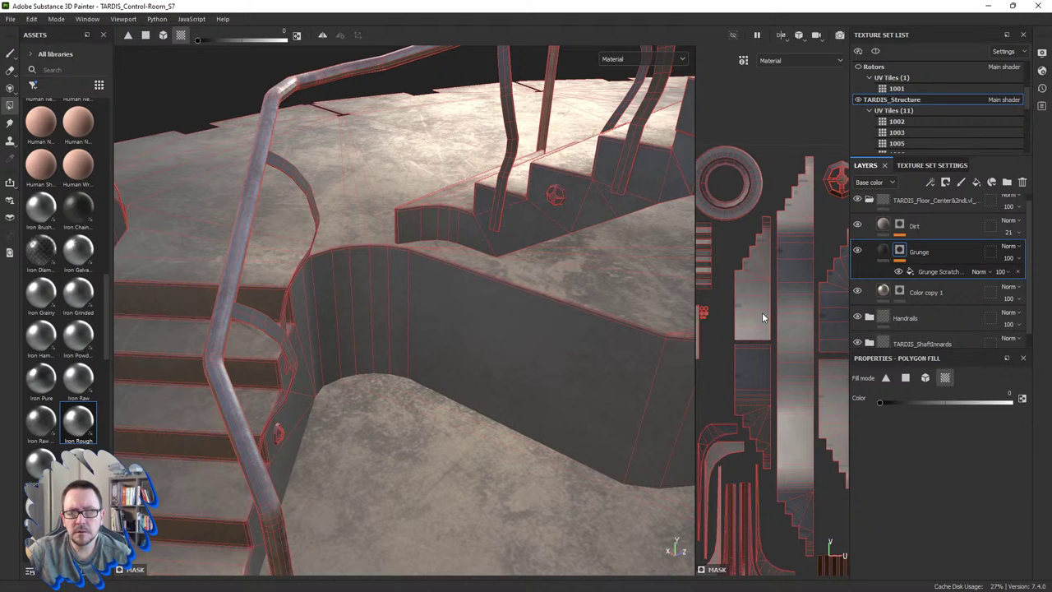
{"action": "scroll", "coordinate": [761, 312], "scroll_direction": "up", "scroll_amount": 5}
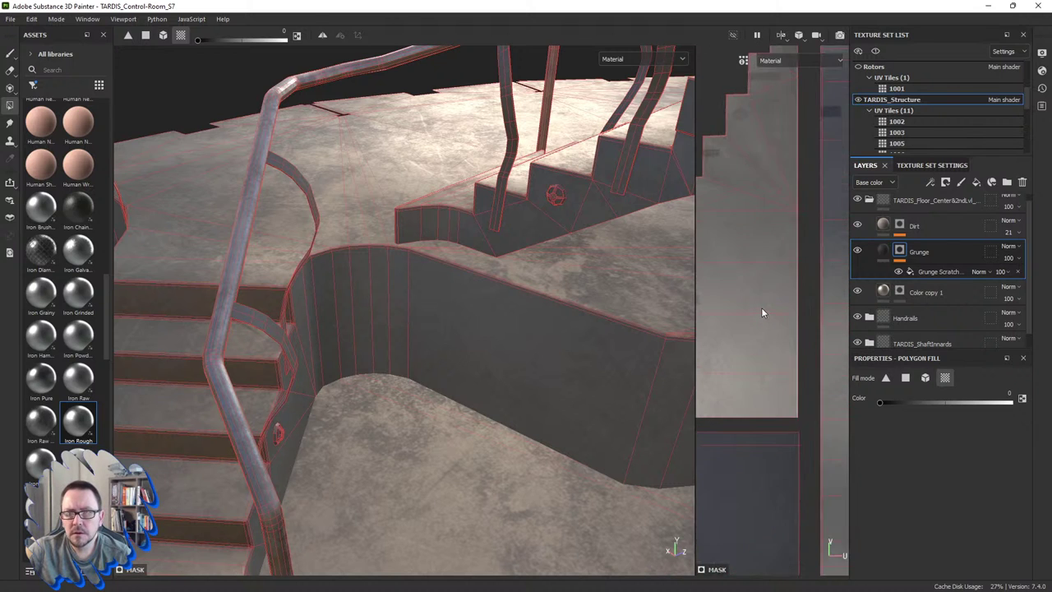
{"action": "scroll", "coordinate": [763, 299], "scroll_direction": "down", "scroll_amount": 3}
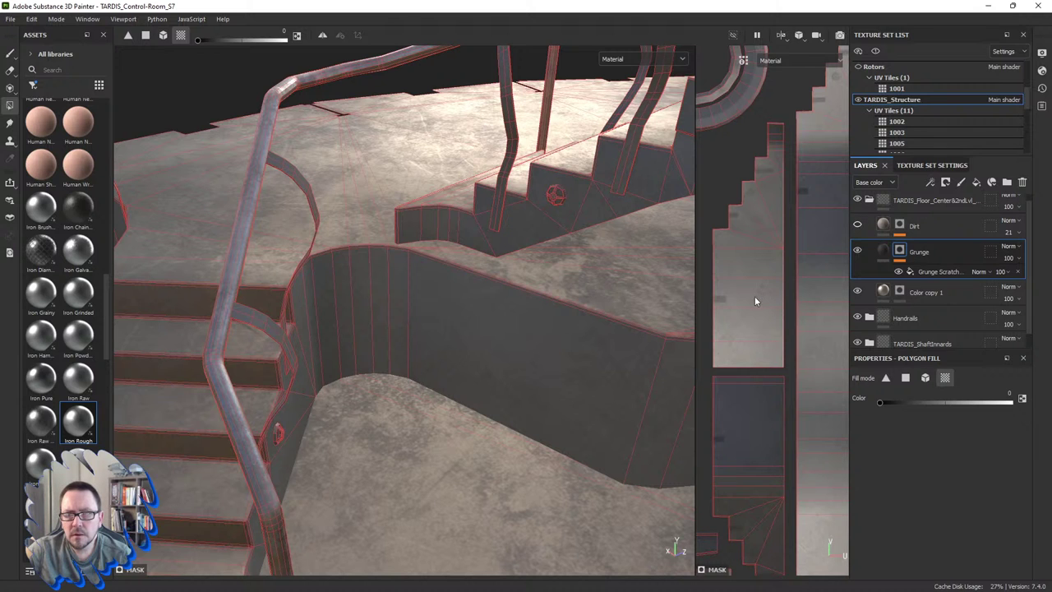
{"action": "scroll", "coordinate": [754, 300], "scroll_direction": "up", "scroll_amount": 2}
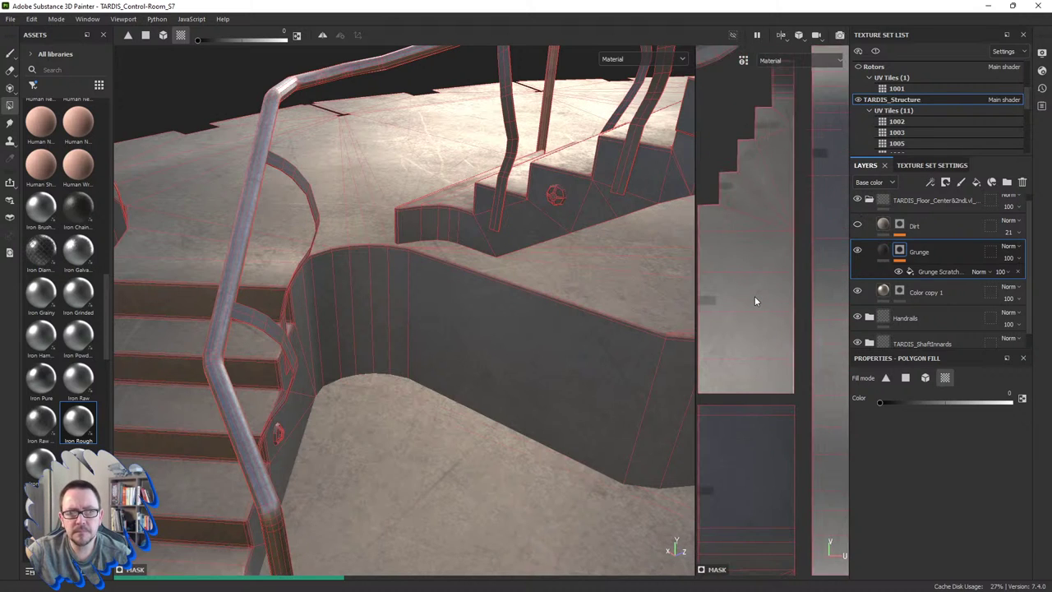
{"action": "scroll", "coordinate": [755, 301], "scroll_direction": "up", "scroll_amount": 1}
{"action": "scroll", "coordinate": [732, 304], "scroll_direction": "up", "scroll_amount": 1}
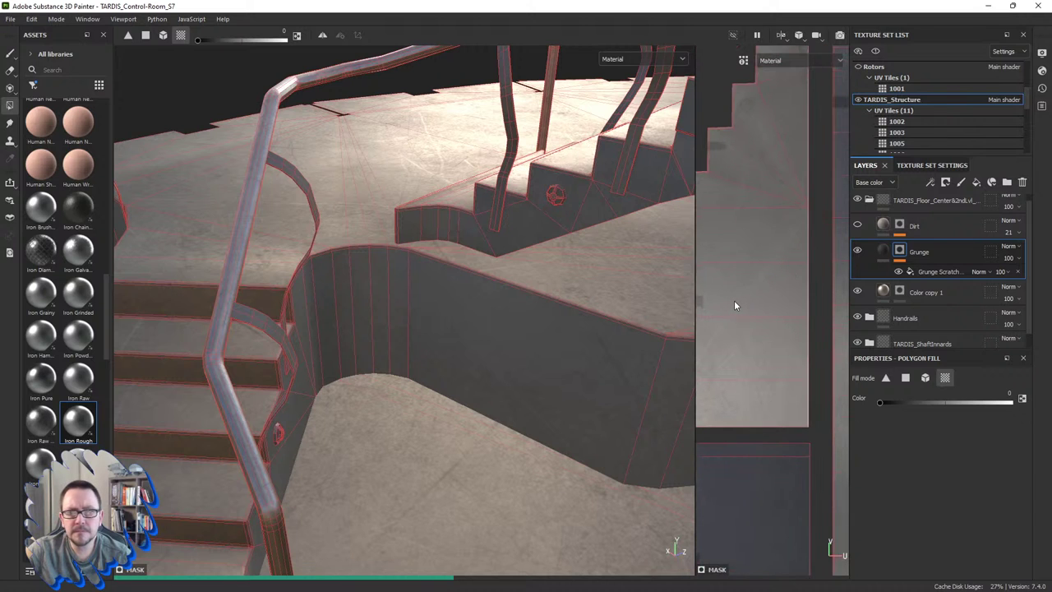
{"action": "scroll", "coordinate": [735, 306], "scroll_direction": "up", "scroll_amount": 1}
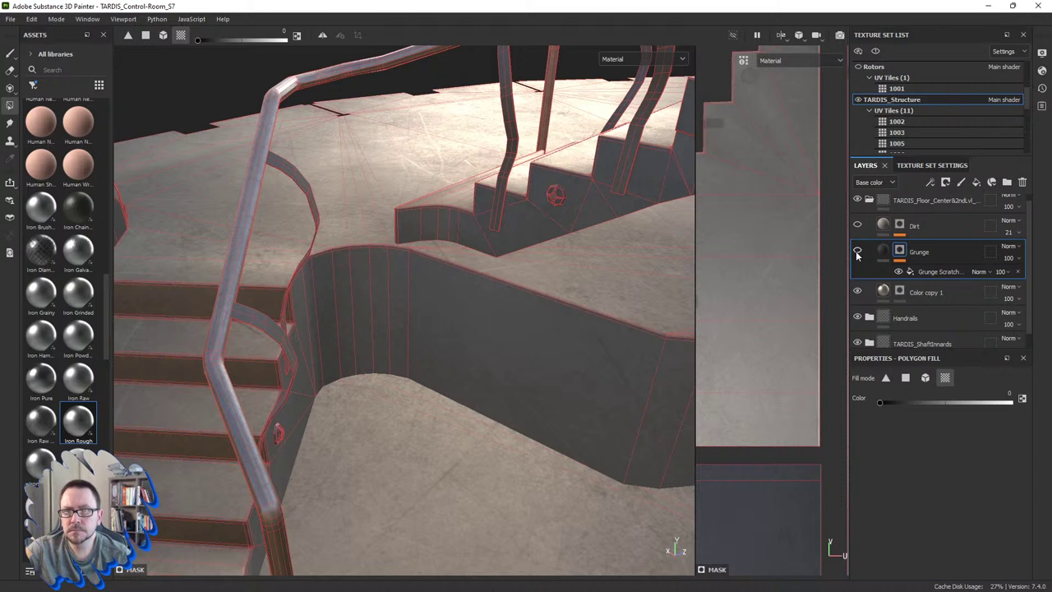
Step: Hide the Grunge layer to compare the floor without it, then show it again
{"action": "left_click", "coordinate": [857, 251]}
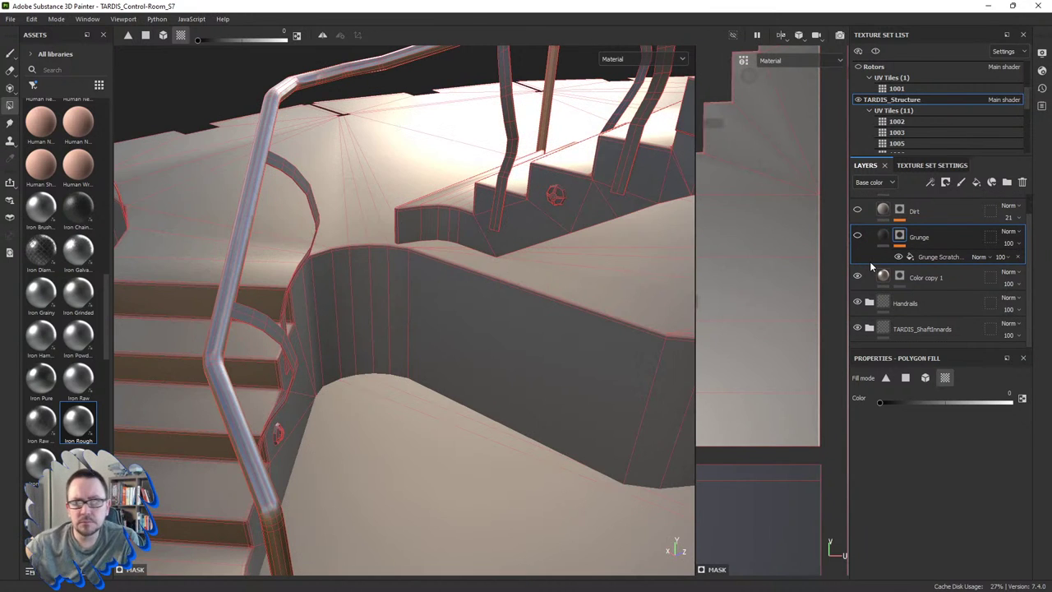
{"action": "scroll", "coordinate": [868, 262], "scroll_direction": "up", "scroll_amount": 1}
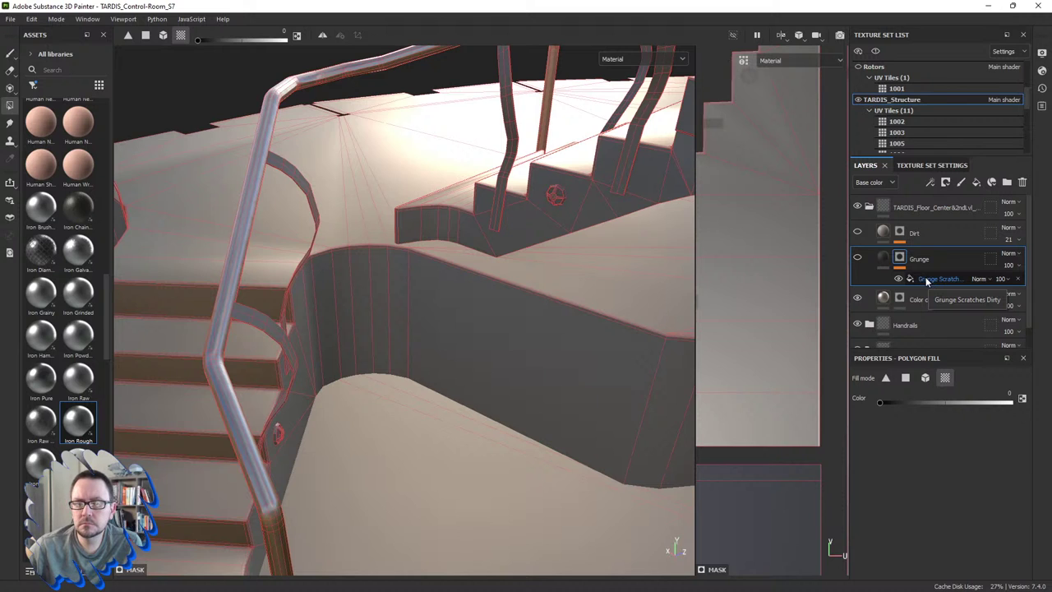
{"action": "left_click", "coordinate": [857, 260]}
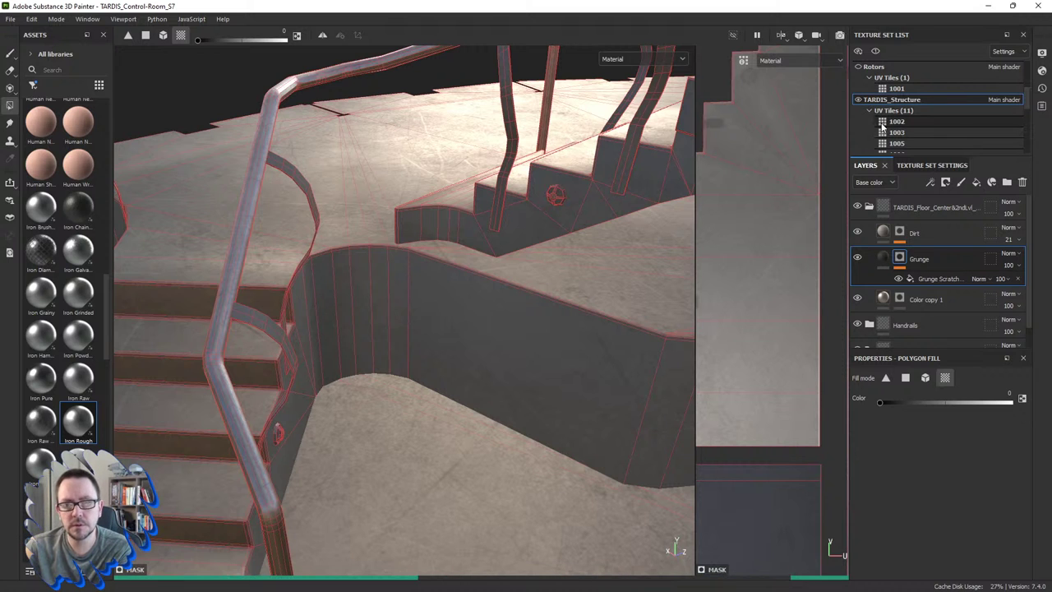
{"action": "scroll", "coordinate": [882, 126], "scroll_direction": "down", "scroll_amount": 1}
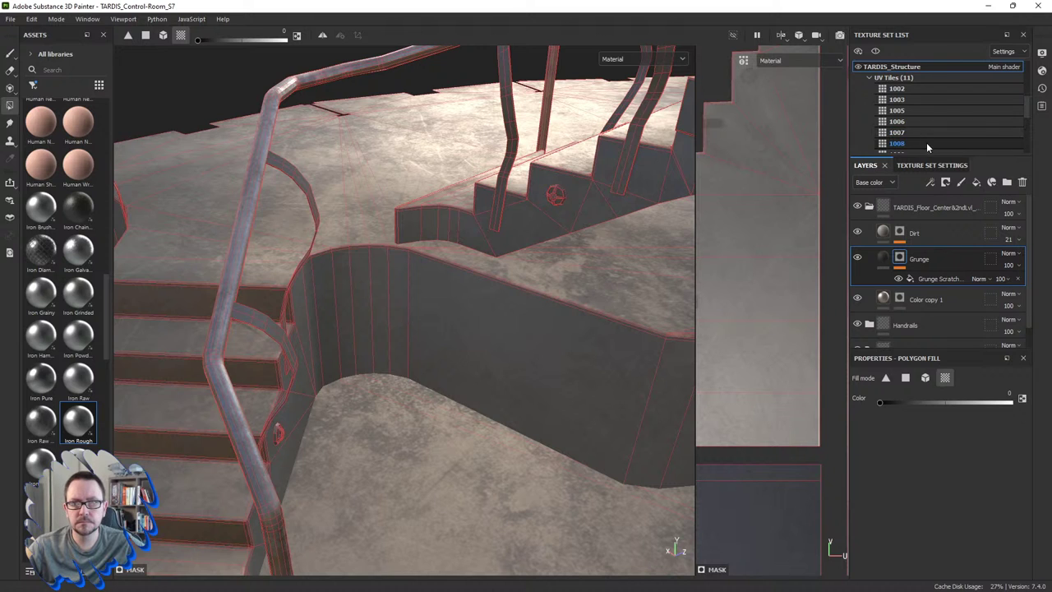
{"action": "scroll", "coordinate": [926, 140], "scroll_direction": "down", "scroll_amount": 5}
{"action": "left_click", "coordinate": [927, 142]}
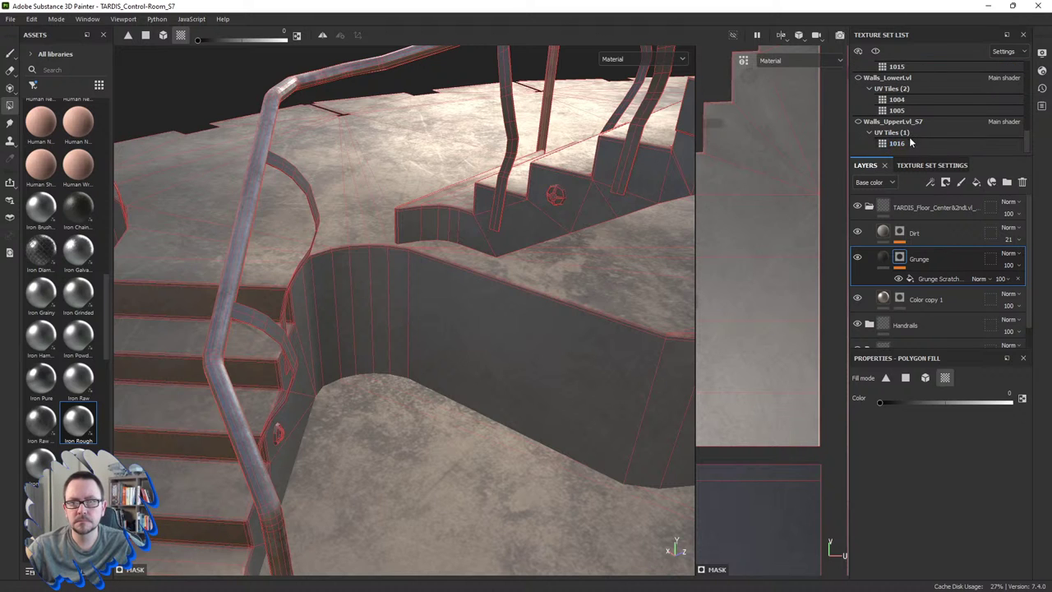
{"action": "scroll", "coordinate": [908, 136], "scroll_direction": "up", "scroll_amount": 2}
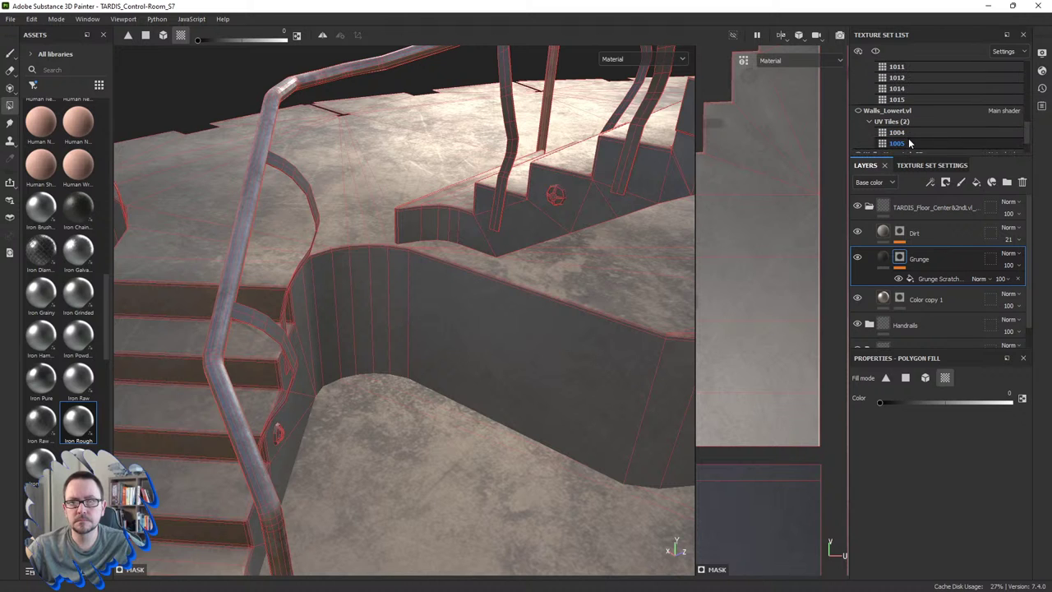
{"action": "scroll", "coordinate": [906, 123], "scroll_direction": "up", "scroll_amount": 2}
{"action": "scroll", "coordinate": [906, 119], "scroll_direction": "up", "scroll_amount": 2}
{"action": "scroll", "coordinate": [906, 116], "scroll_direction": "up", "scroll_amount": 1}
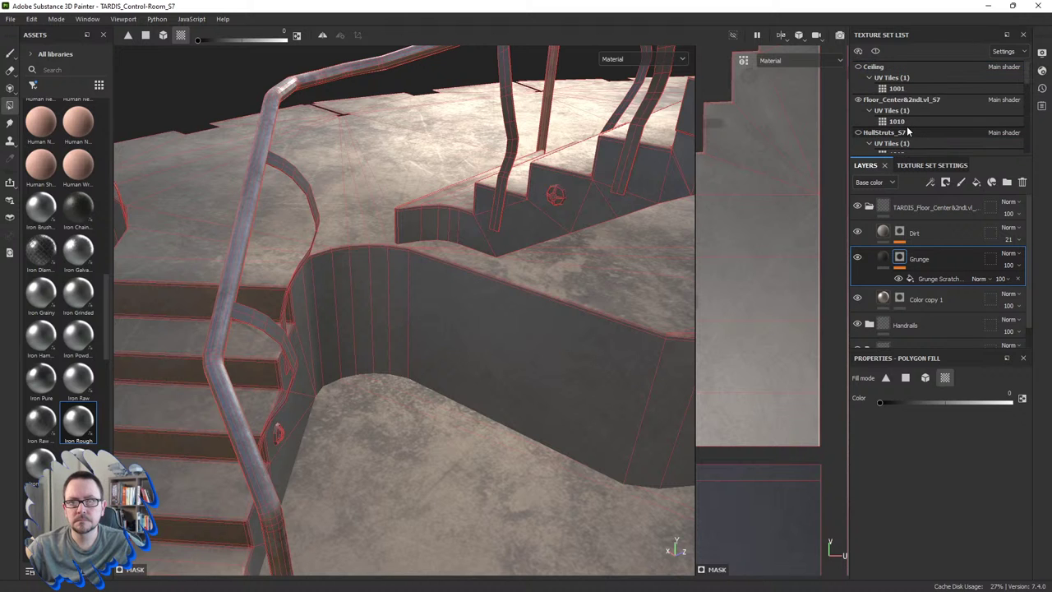
{"action": "scroll", "coordinate": [905, 109], "scroll_direction": "up", "scroll_amount": 2}
{"action": "scroll", "coordinate": [904, 109], "scroll_direction": "up", "scroll_amount": 2}
{"action": "scroll", "coordinate": [900, 109], "scroll_direction": "up", "scroll_amount": 2}
{"action": "scroll", "coordinate": [895, 110], "scroll_direction": "up", "scroll_amount": 2}
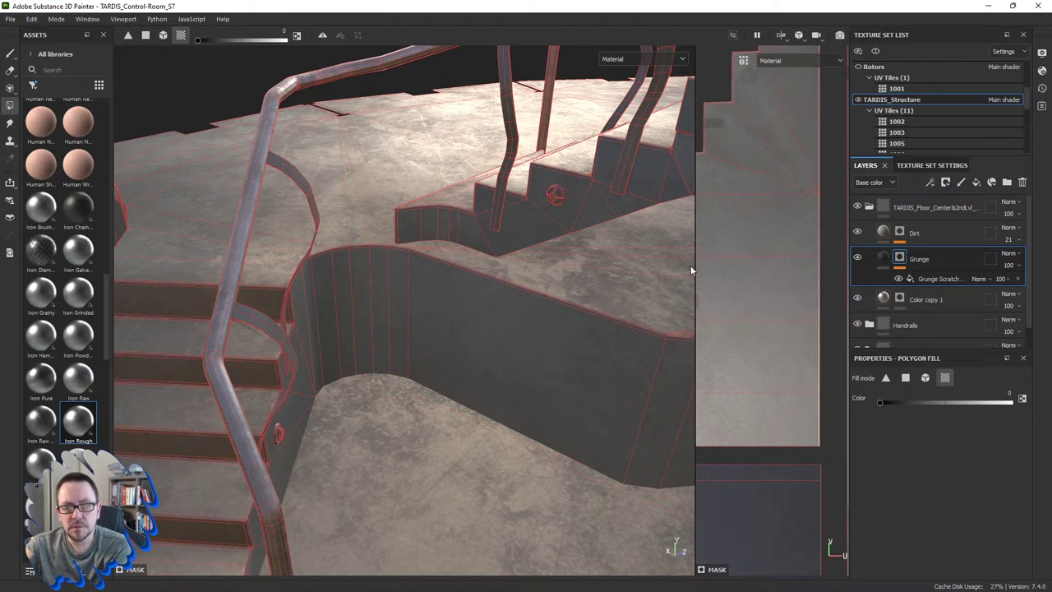
Step: Widen the UV view, then orbit and zoom the 3D view out to the central console
{"action": "left_click_drag", "start_coordinate": [686, 264], "coordinate": [549, 267]}
{"action": "scroll", "coordinate": [436, 279], "scroll_direction": "down", "scroll_amount": 5}
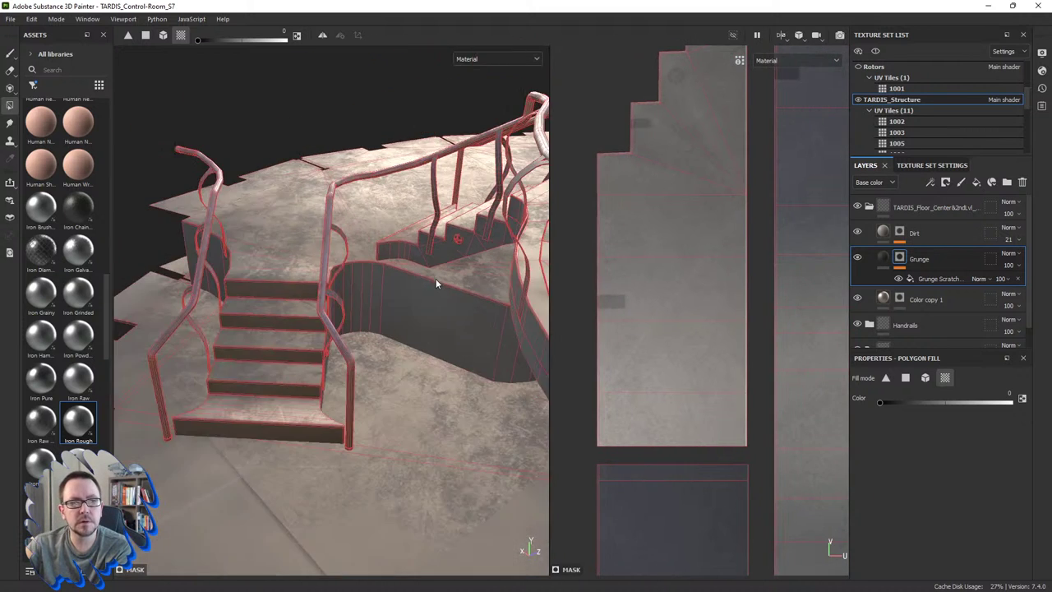
{"action": "scroll", "coordinate": [436, 278], "scroll_direction": "up", "scroll_amount": 10}
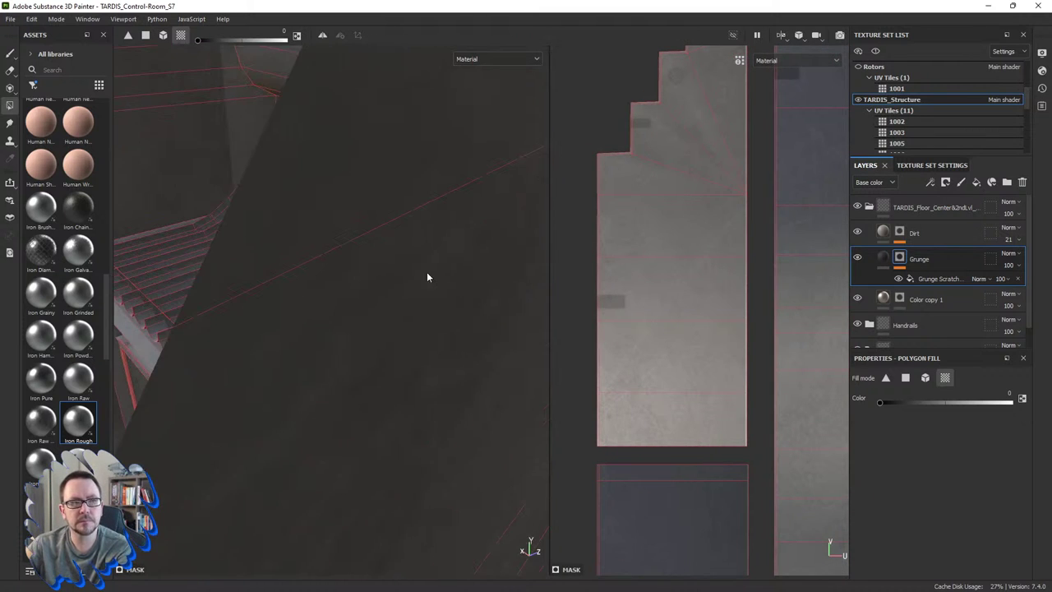
{"action": "left_click_drag", "start_coordinate": [426, 271], "coordinate": [460, 280], "text": "alt"}
{"action": "scroll", "coordinate": [465, 278], "scroll_direction": "up", "scroll_amount": 5}
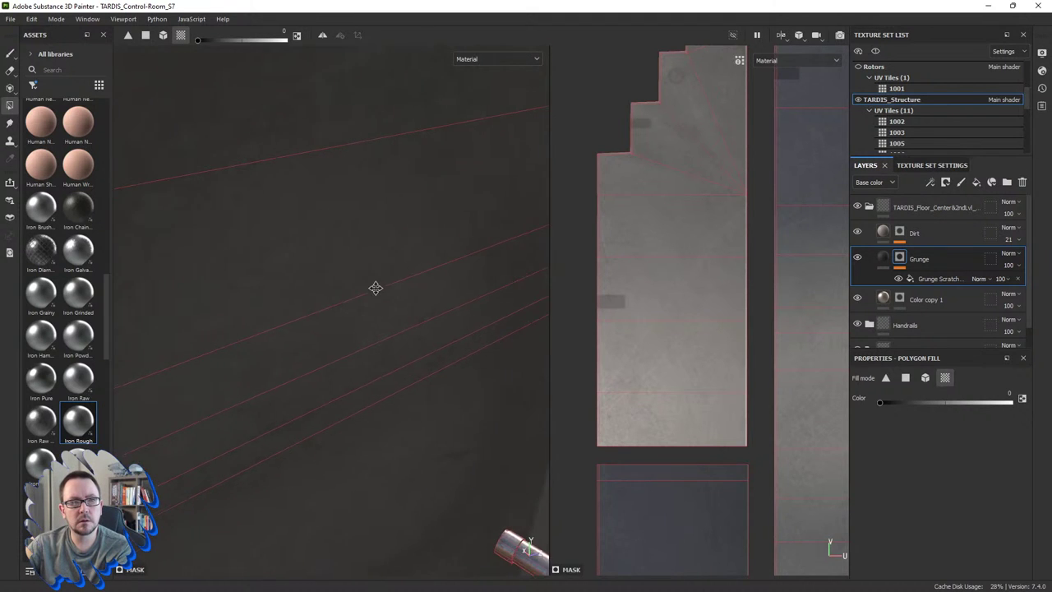
{"action": "left_click_drag", "start_coordinate": [376, 289], "coordinate": [447, 283], "text": "alt"}
{"action": "scroll", "coordinate": [440, 282], "scroll_direction": "down", "scroll_amount": 3}
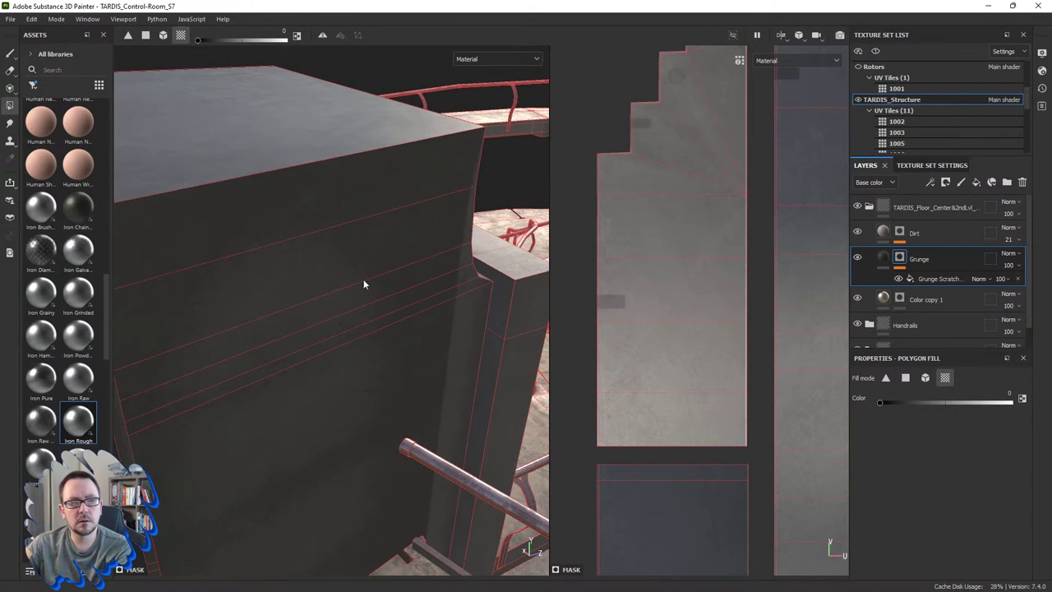
{"action": "scroll", "coordinate": [374, 282], "scroll_direction": "down", "scroll_amount": 3}
{"action": "scroll", "coordinate": [242, 286], "scroll_direction": "up", "scroll_amount": 3}
{"action": "mouse_move", "coordinate": [247, 288]}
{"action": "left_mouse_down", "text": "alt"}
{"action": "mouse_move", "coordinate": [372, 331]}
{"action": "mouse_move", "coordinate": [340, 291]}
{"action": "mouse_move", "coordinate": [360, 226]}
{"action": "left_mouse_up", "text": "alt"}
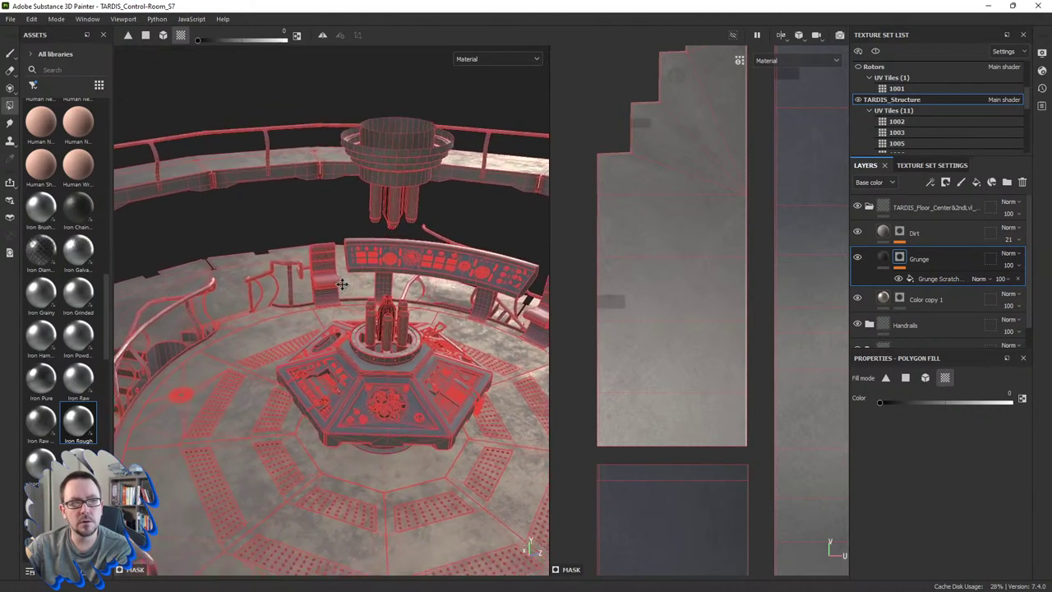
{"action": "scroll", "coordinate": [360, 220], "scroll_direction": "up", "scroll_amount": 3}
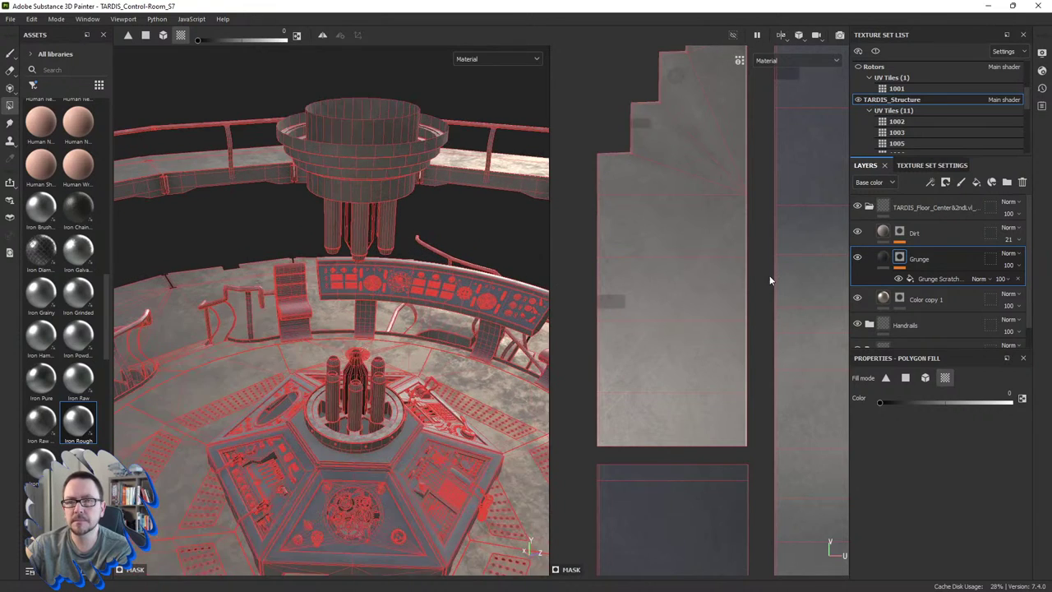
{"action": "left_click", "coordinate": [884, 259]}
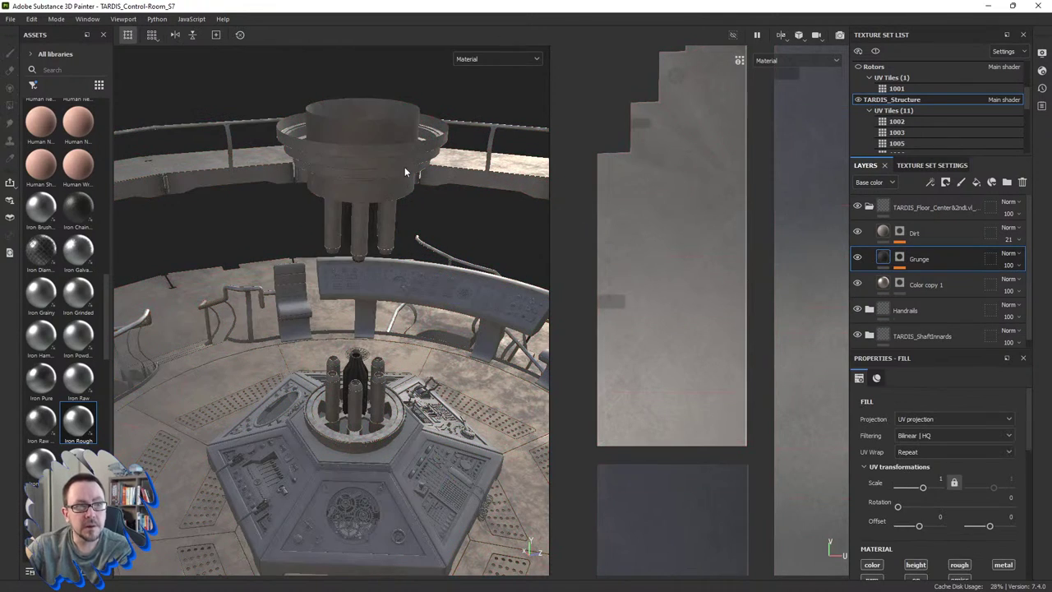
{"action": "scroll", "coordinate": [417, 212], "scroll_direction": "up", "scroll_amount": 3}
{"action": "left_click_drag", "start_coordinate": [417, 215], "coordinate": [302, 178], "text": "alt"}
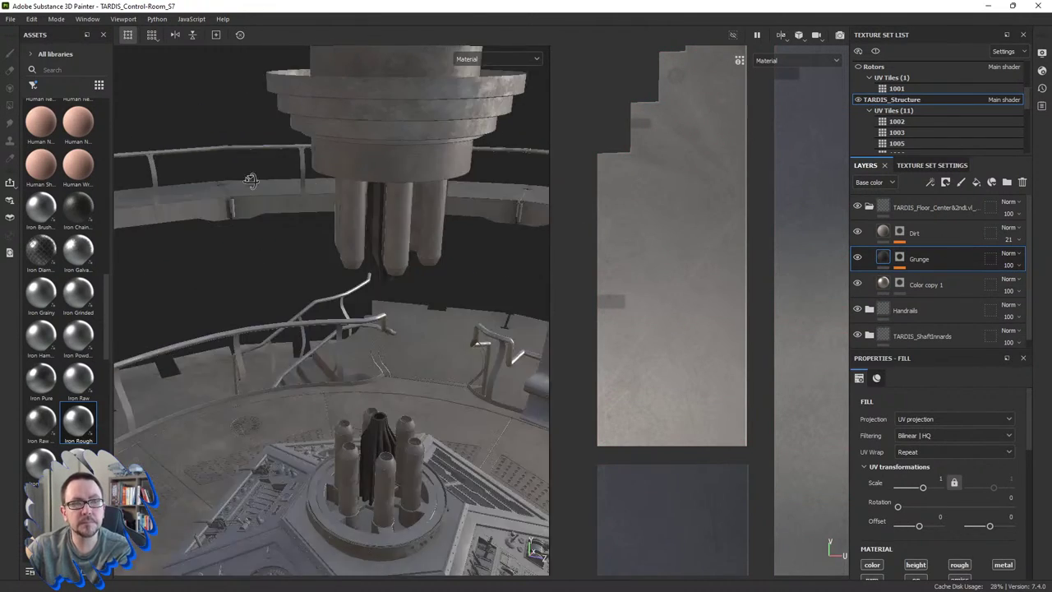
{"action": "left_click_drag", "start_coordinate": [194, 224], "coordinate": [377, 169], "text": "alt"}
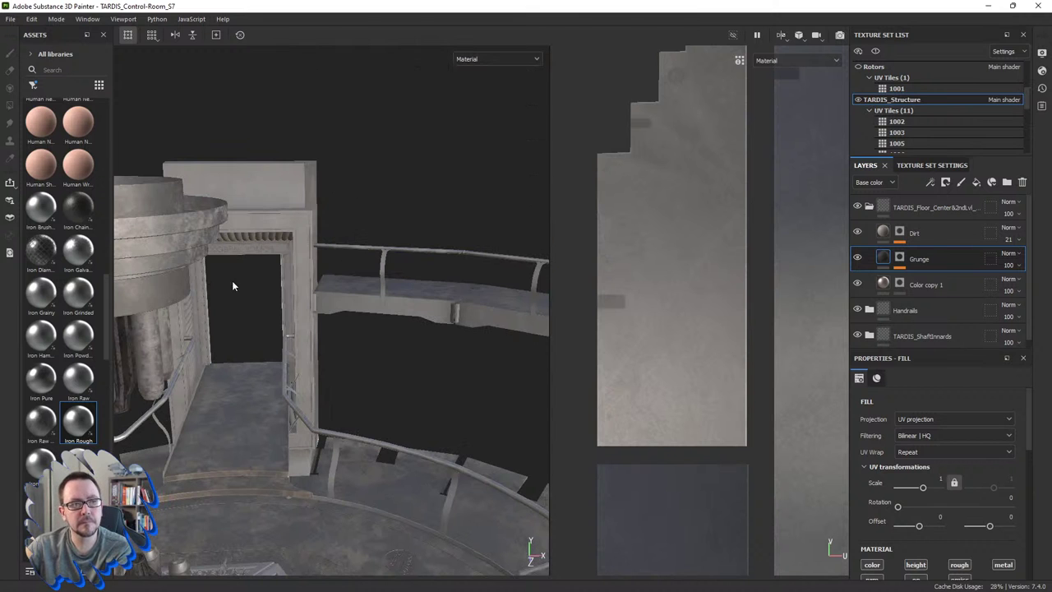
{"action": "mouse_move", "coordinate": [231, 281]}
{"action": "left_mouse_down", "text": "alt"}
{"action": "mouse_move", "coordinate": [357, 255]}
{"action": "mouse_move", "coordinate": [350, 286]}
{"action": "mouse_move", "coordinate": [342, 272]}
{"action": "left_mouse_up", "text": "alt"}
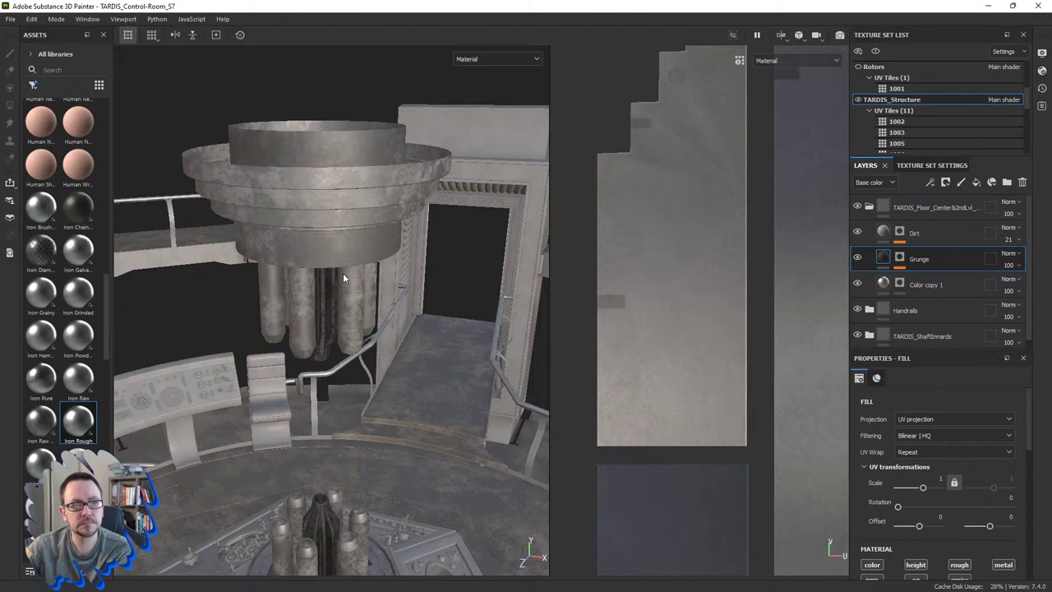
{"action": "left_click", "coordinate": [901, 257]}
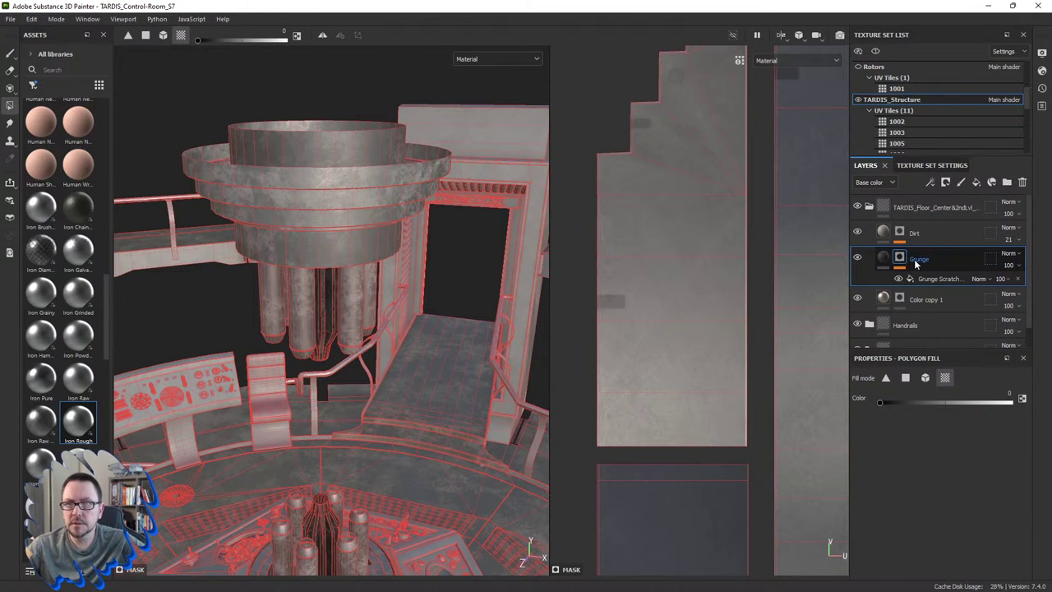
{"action": "scroll", "coordinate": [917, 248], "scroll_direction": "down", "scroll_amount": 1}
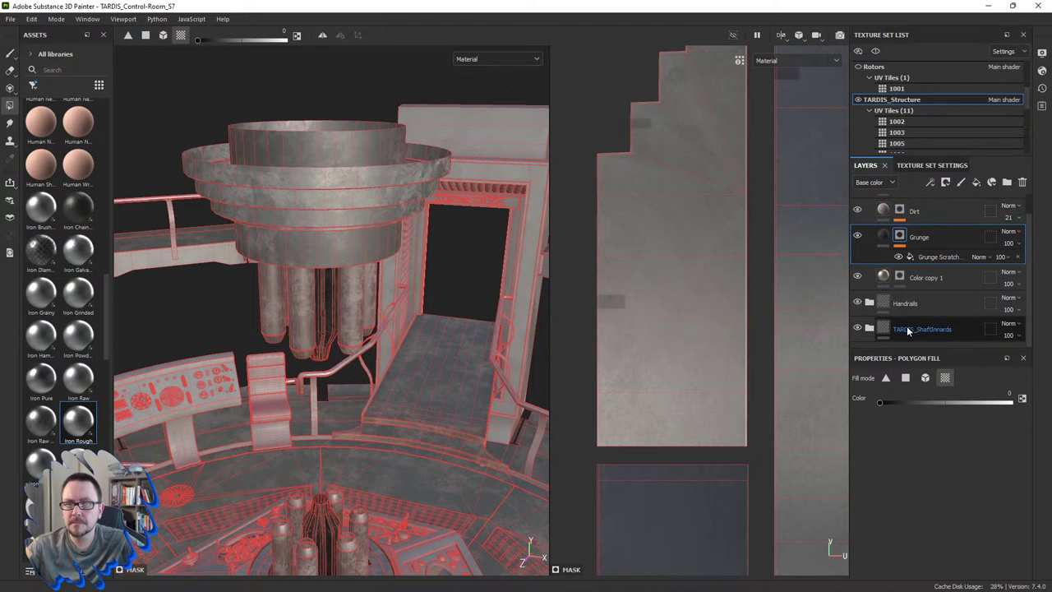
{"action": "scroll", "coordinate": [920, 282], "scroll_direction": "up", "scroll_amount": 1}
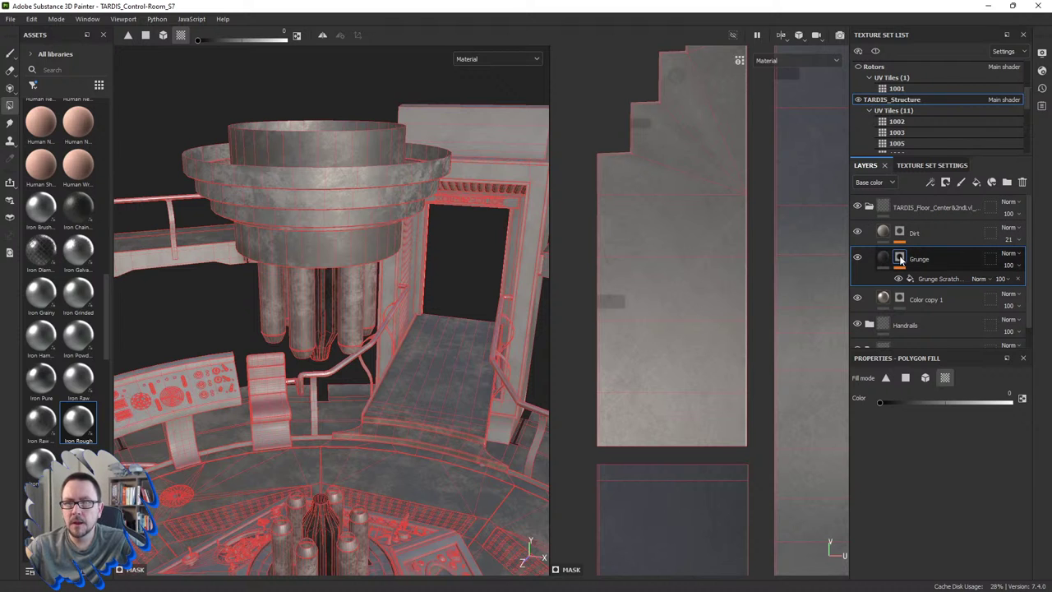
{"action": "scroll", "coordinate": [907, 259], "scroll_direction": "down", "scroll_amount": 1}
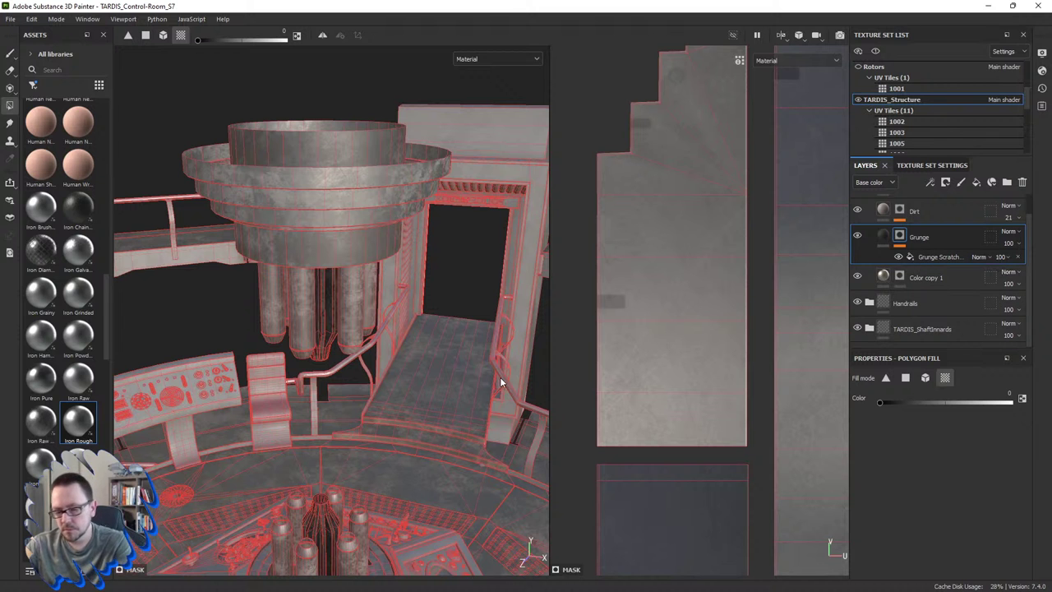
{"action": "mouse_move", "coordinate": [499, 377]}
{"action": "left_mouse_down", "text": "alt"}
{"action": "mouse_move", "coordinate": [493, 385]}
{"action": "mouse_move", "coordinate": [427, 312]}
{"action": "left_mouse_up", "text": "alt"}
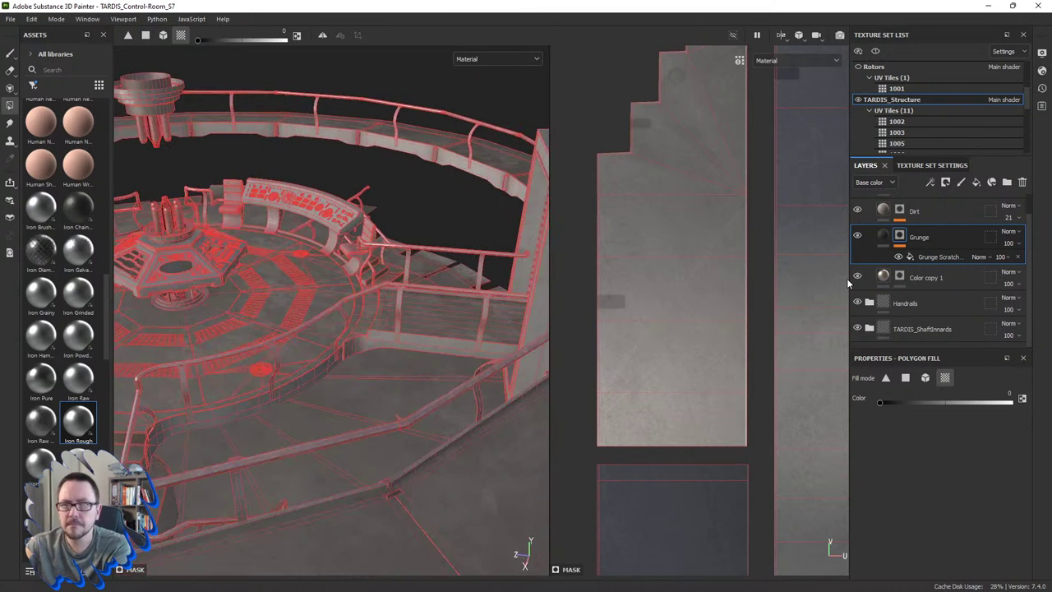
{"action": "left_click", "coordinate": [883, 238]}
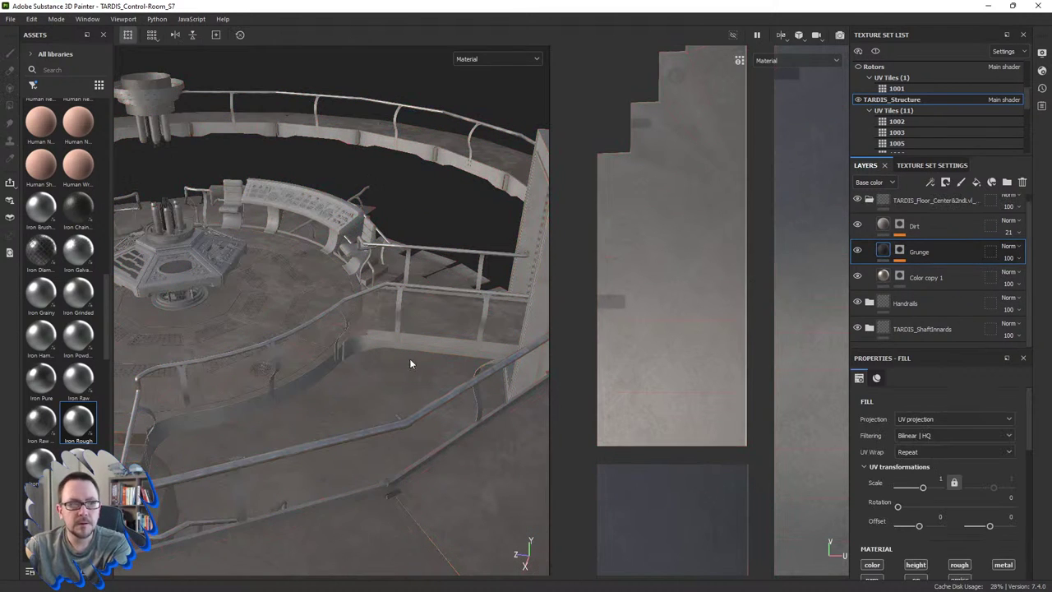
{"action": "mouse_move", "coordinate": [411, 364]}
{"action": "left_mouse_down", "text": "alt"}
{"action": "mouse_move", "coordinate": [313, 358]}
{"action": "mouse_move", "coordinate": [306, 286]}
{"action": "left_mouse_up", "text": "alt"}
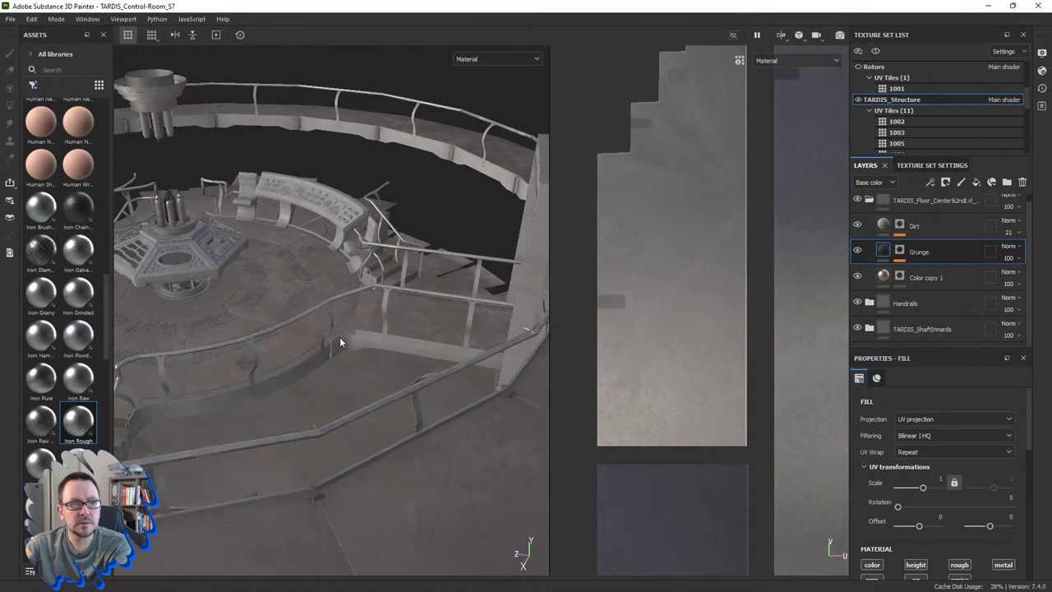
{"action": "scroll", "coordinate": [307, 285], "scroll_direction": "up", "scroll_amount": 4}
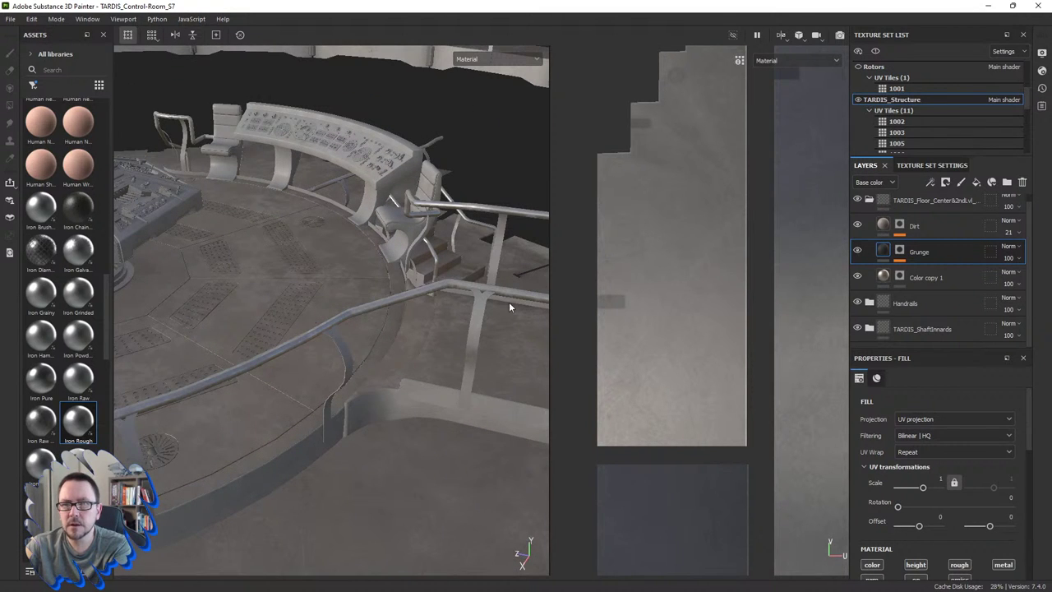
Step: Rename the top layer folder from its old TARDIS_ name to TARDIS_Stairs-FloorLowerLvl
{"action": "double_click", "coordinate": [935, 200]}
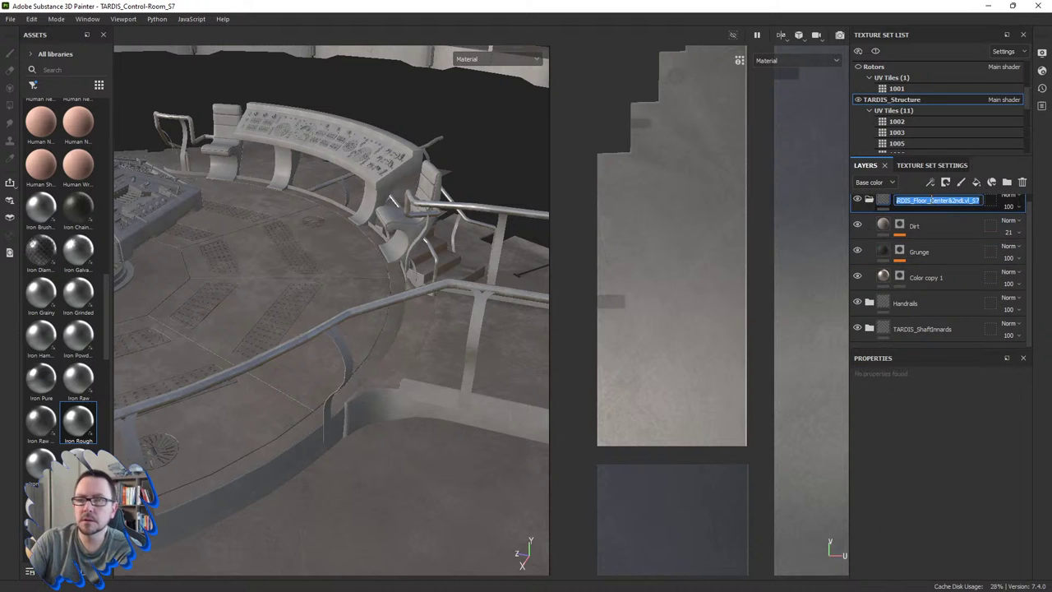
{"action": "key", "text": "End"}
{"action": "key", "text": "BackSpace"}
{"action": "key", "text": "BackSpace"}
{"action": "key", "text": "BackSpace"}
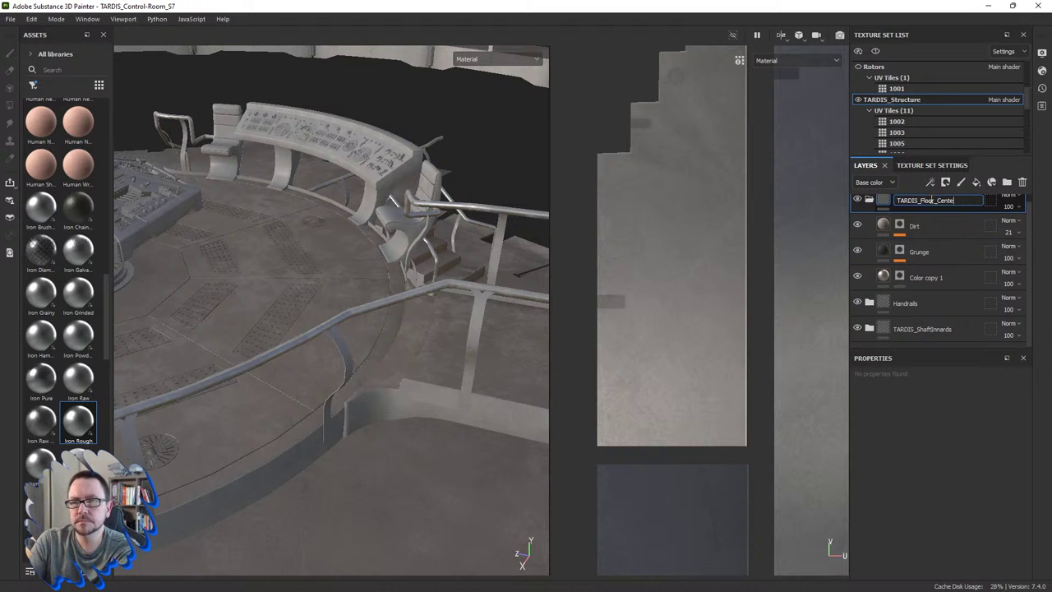
{"action": "key", "text": "BackSpace"}
{"action": "key", "text": "BackSpace"}
{"action": "key", "text": "BackSpace"}
{"action": "key", "text": "BackSpace"}
{"action": "key", "text": "BackSpace"}
{"action": "key", "text": "BackSpace"}
{"action": "type", "text": "St"}
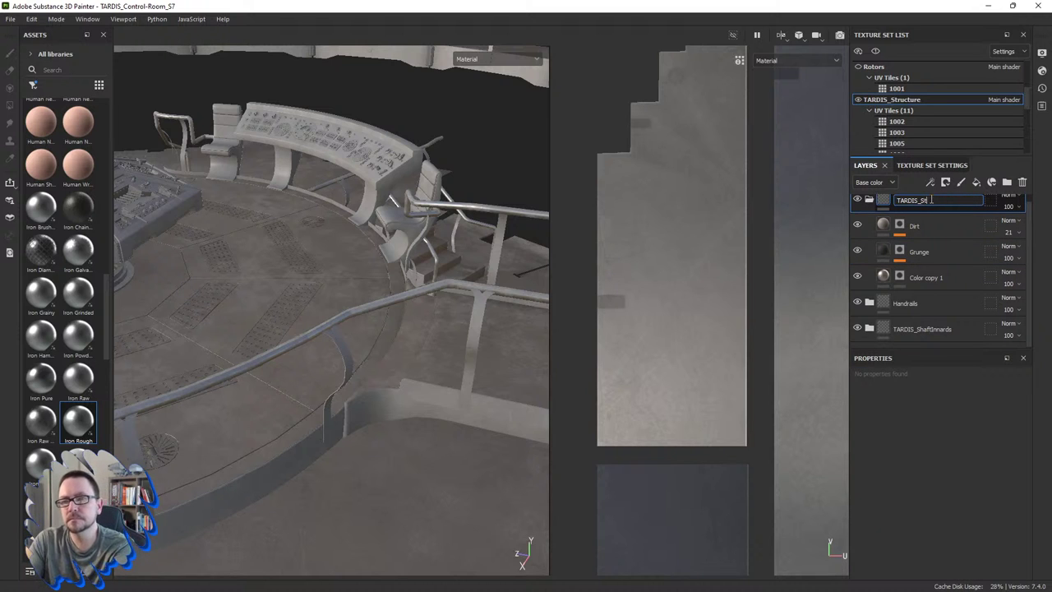
{"action": "type", "text": "airs"}
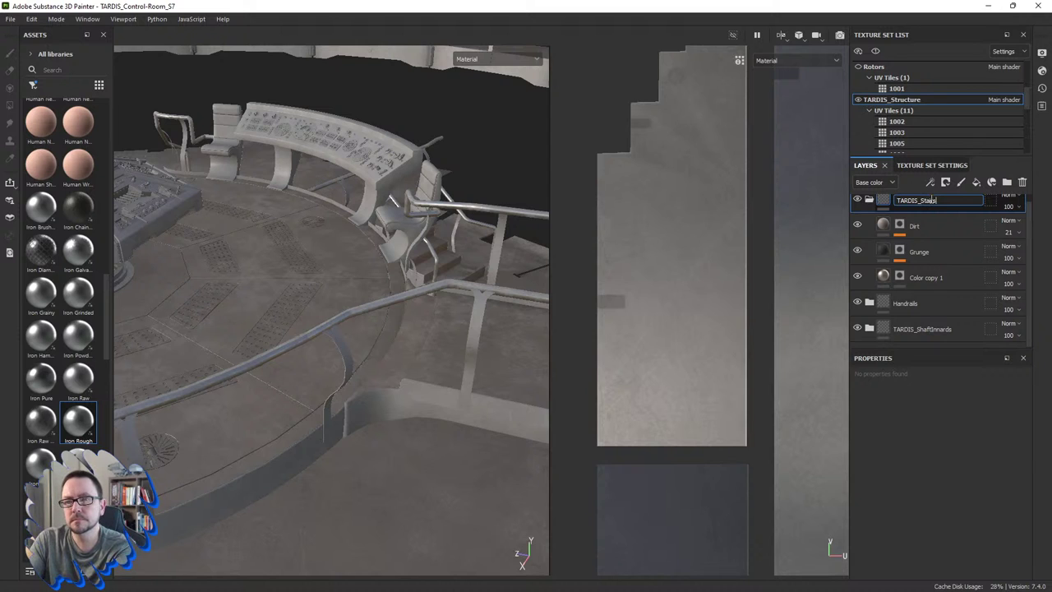
{"action": "type", "text": "-FloorLowerLvl"}
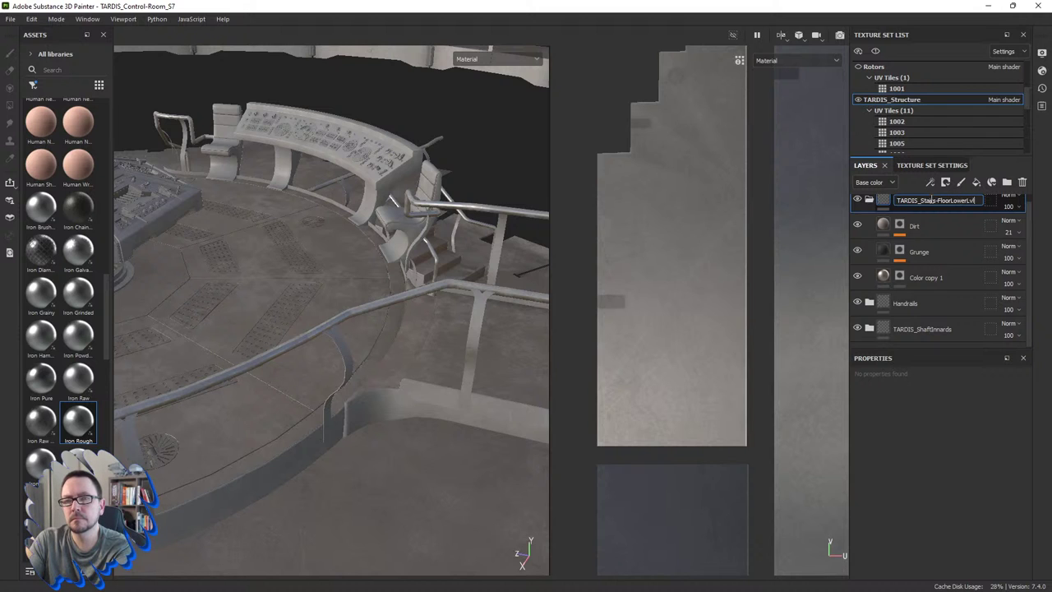
{"action": "key", "text": "Return"}
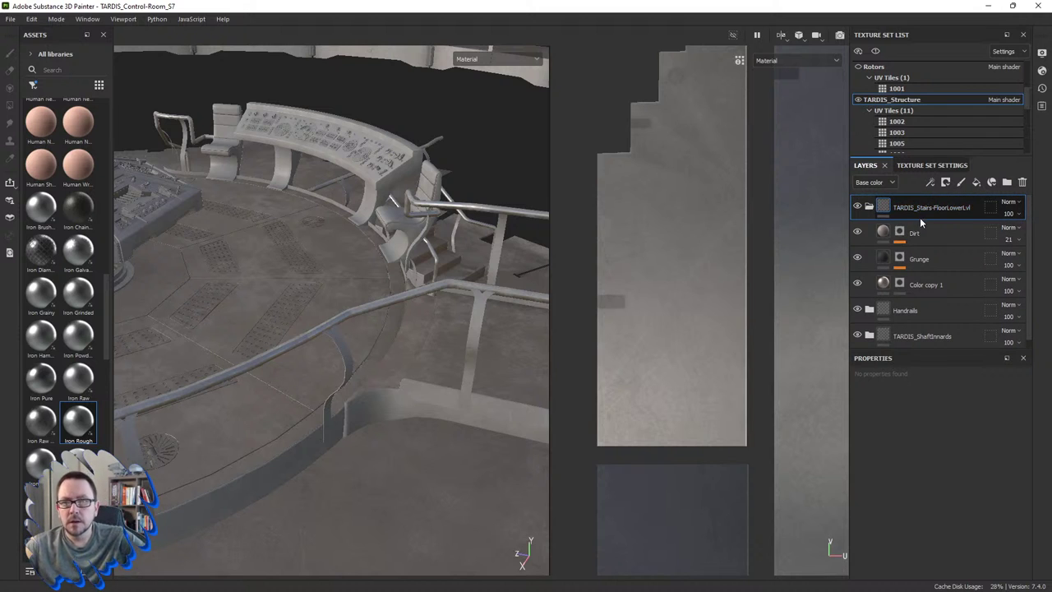
{"action": "left_click", "coordinate": [857, 208]}
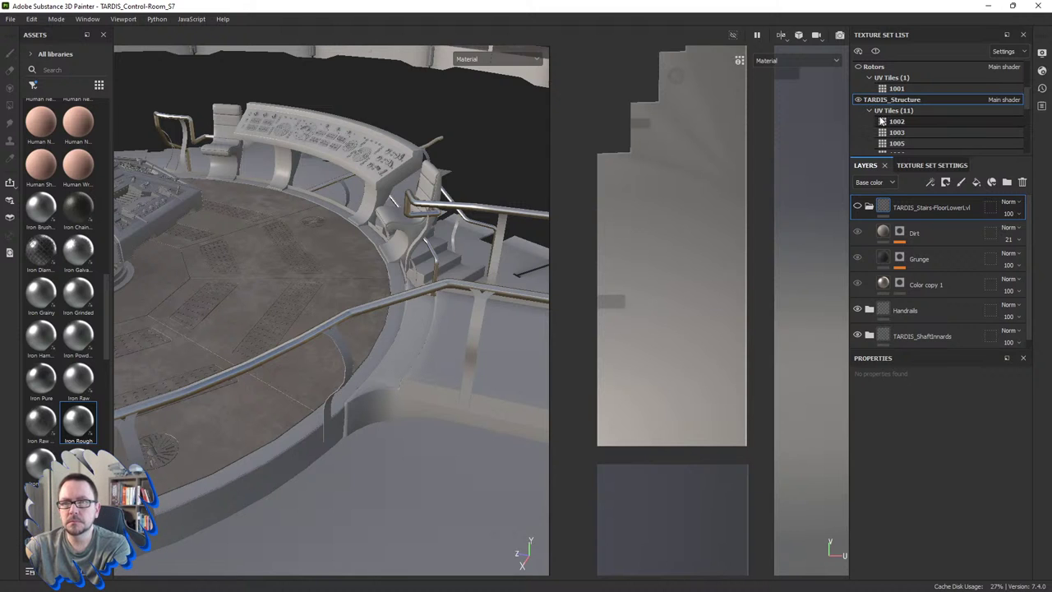
{"action": "scroll", "coordinate": [882, 121], "scroll_direction": "down", "scroll_amount": 3}
{"action": "scroll", "coordinate": [882, 121], "scroll_direction": "down", "scroll_amount": 2}
{"action": "scroll", "coordinate": [882, 120], "scroll_direction": "down", "scroll_amount": 2}
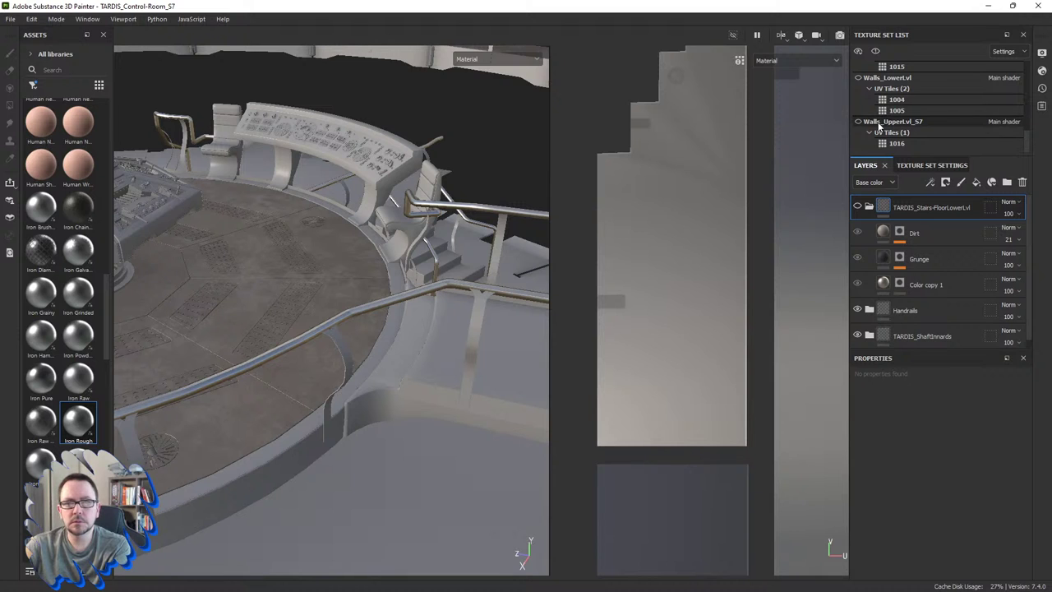
{"action": "scroll", "coordinate": [871, 124], "scroll_direction": "up", "scroll_amount": 5}
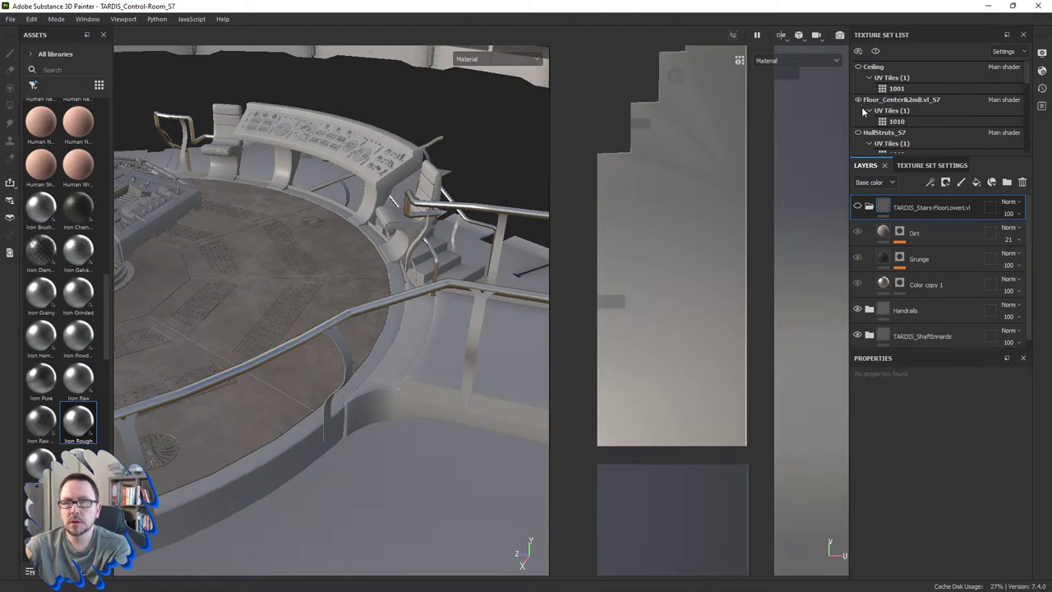
{"action": "left_click", "coordinate": [858, 100]}
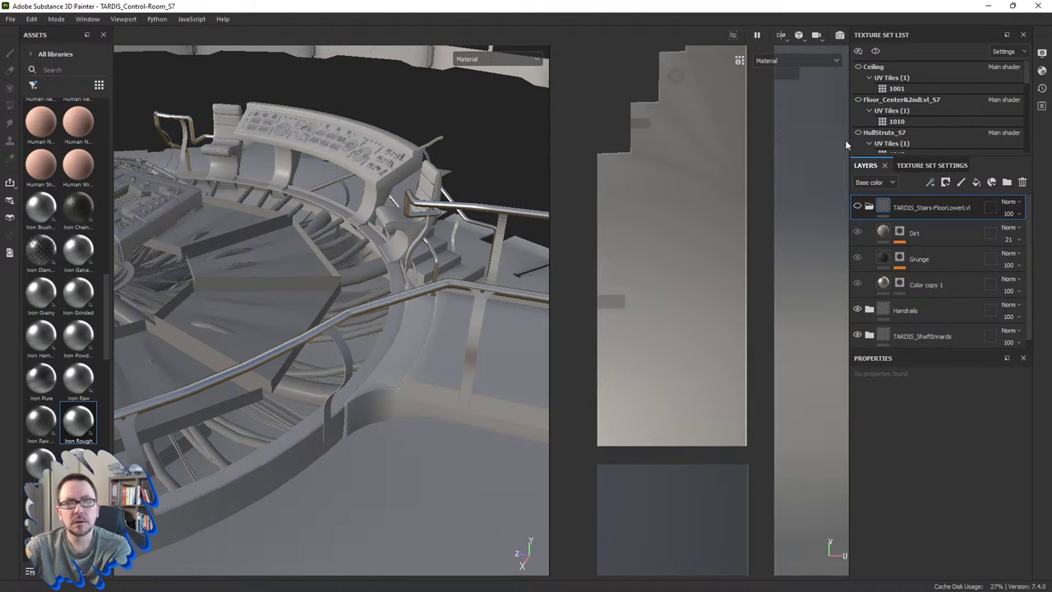
{"action": "scroll", "coordinate": [859, 116], "scroll_direction": "down", "scroll_amount": 3}
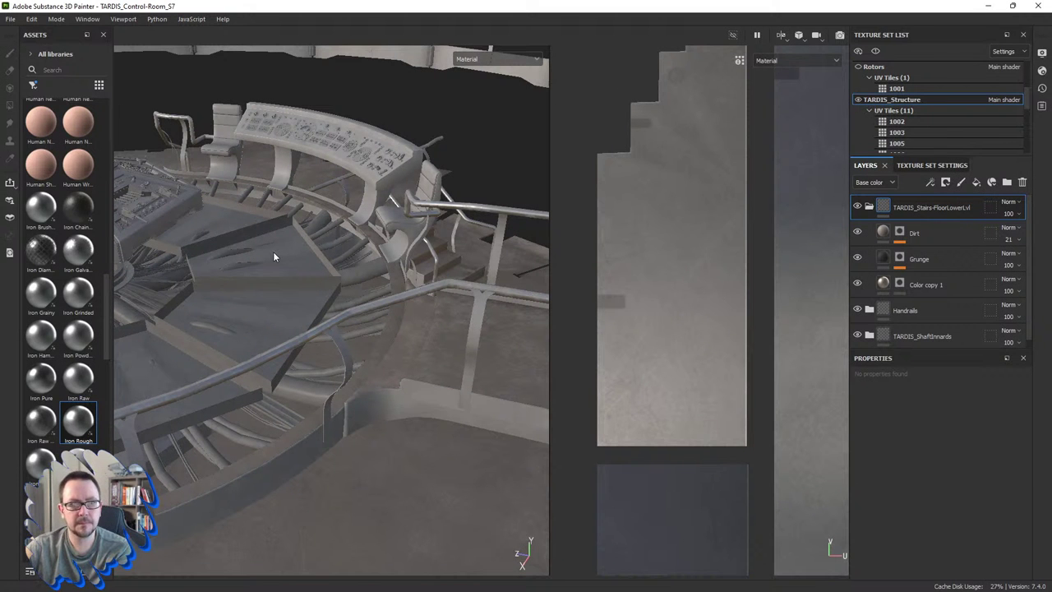
{"action": "left_click_drag", "start_coordinate": [280, 254], "coordinate": [284, 256], "text": "alt"}
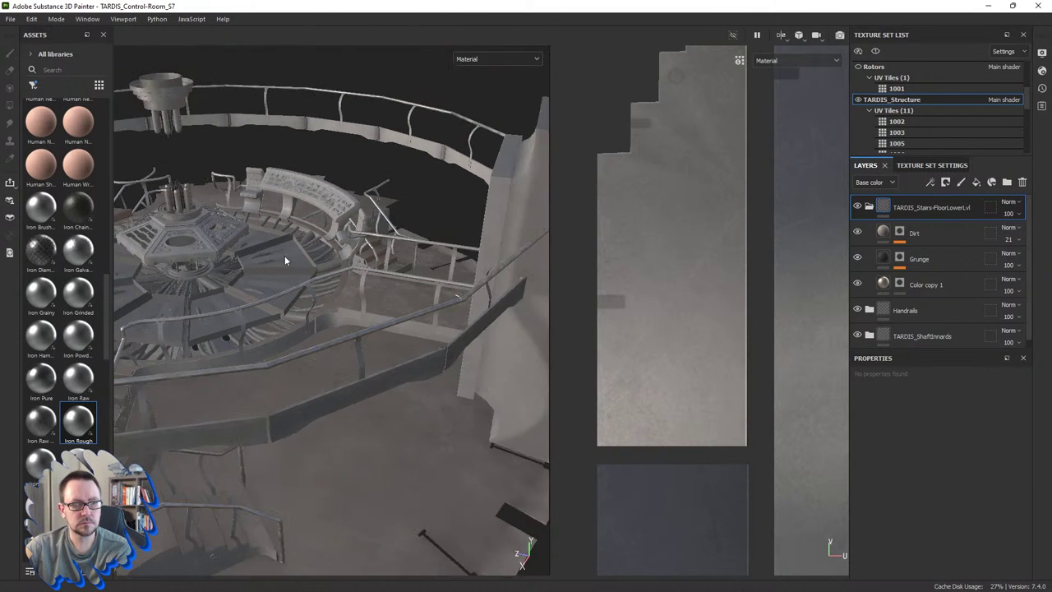
{"action": "scroll", "coordinate": [285, 256], "scroll_direction": "down", "scroll_amount": 3}
{"action": "mouse_move", "coordinate": [273, 254]}
{"action": "left_mouse_down", "text": "alt"}
{"action": "mouse_move", "coordinate": [266, 232]}
{"action": "mouse_move", "coordinate": [335, 261]}
{"action": "mouse_move", "coordinate": [382, 202]}
{"action": "left_mouse_up", "text": "alt"}
{"action": "scroll", "coordinate": [387, 199], "scroll_direction": "up", "scroll_amount": 5}
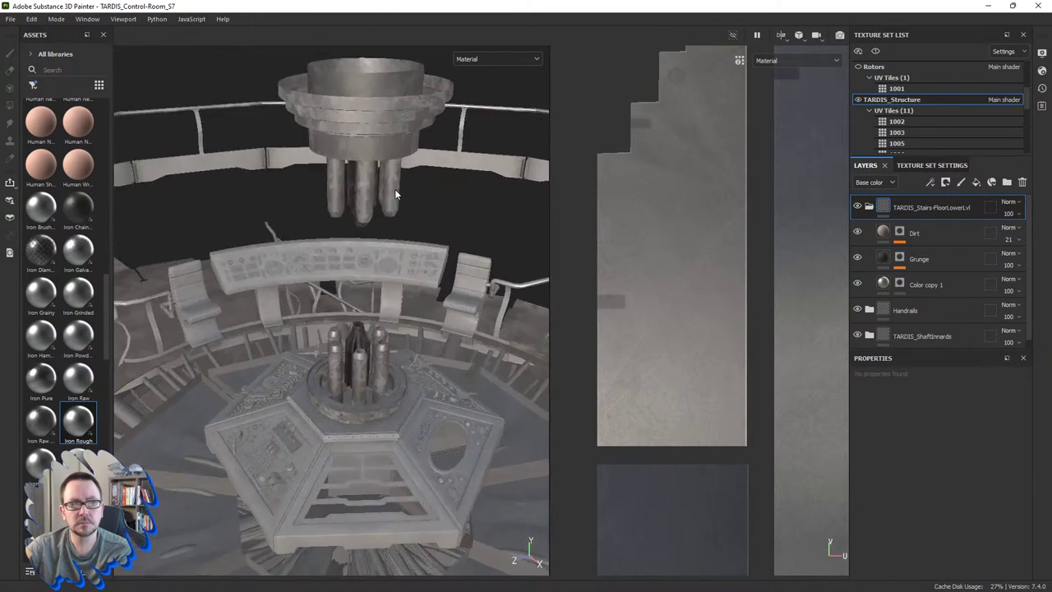
{"action": "scroll", "coordinate": [395, 193], "scroll_direction": "up", "scroll_amount": 1}
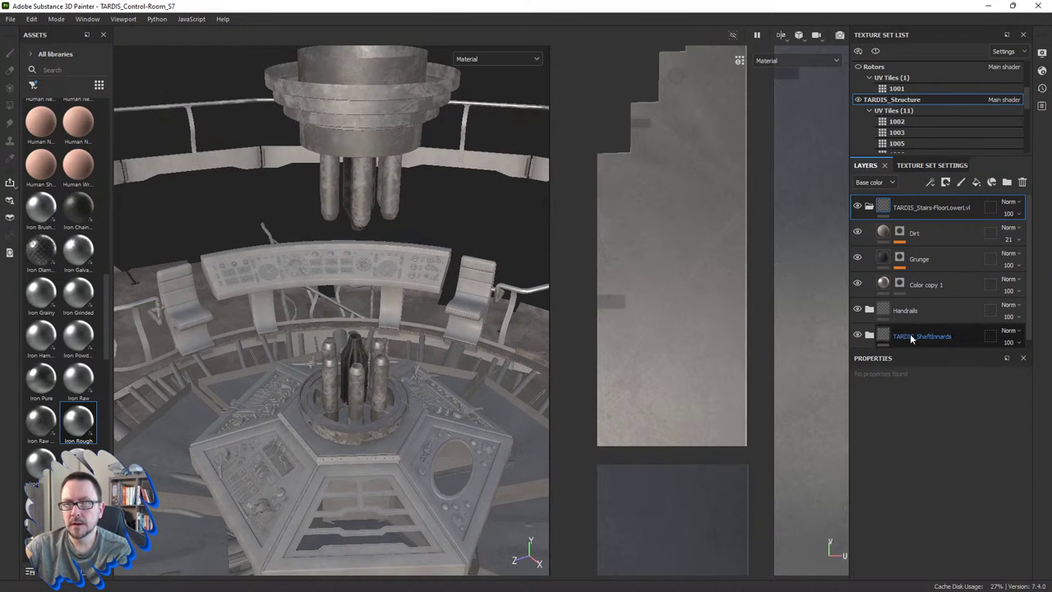
{"action": "scroll", "coordinate": [909, 333], "scroll_direction": "down", "scroll_amount": 3}
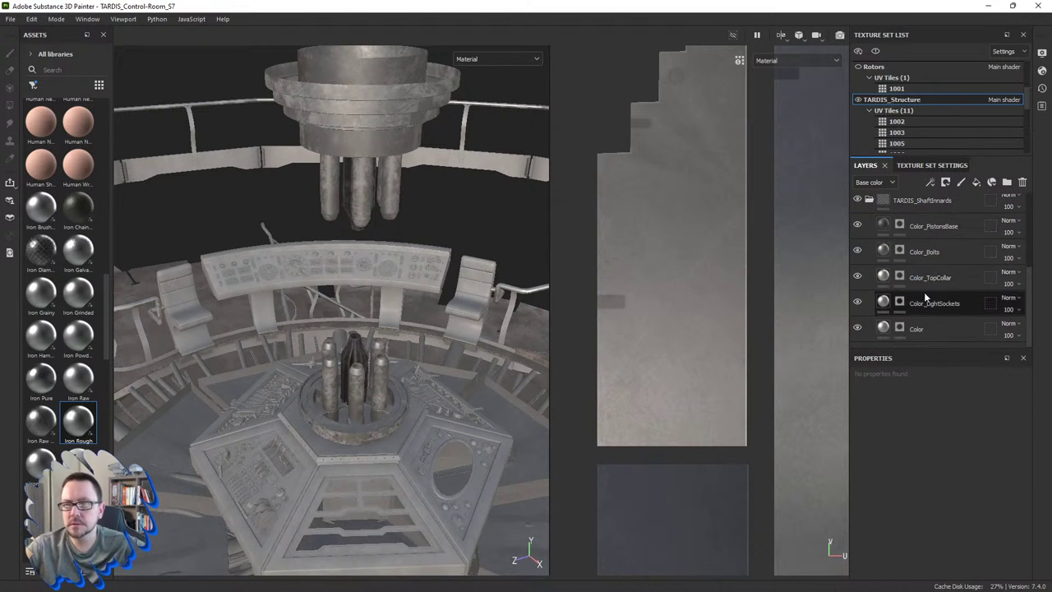
{"action": "scroll", "coordinate": [927, 311], "scroll_direction": "up", "scroll_amount": 1}
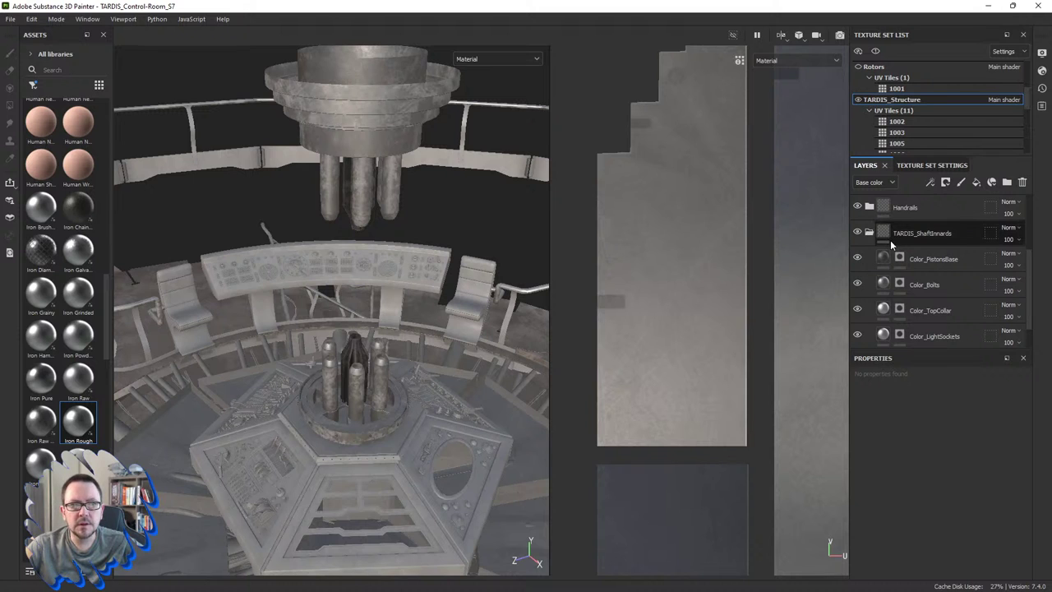
{"action": "scroll", "coordinate": [892, 244], "scroll_direction": "up", "scroll_amount": 3}
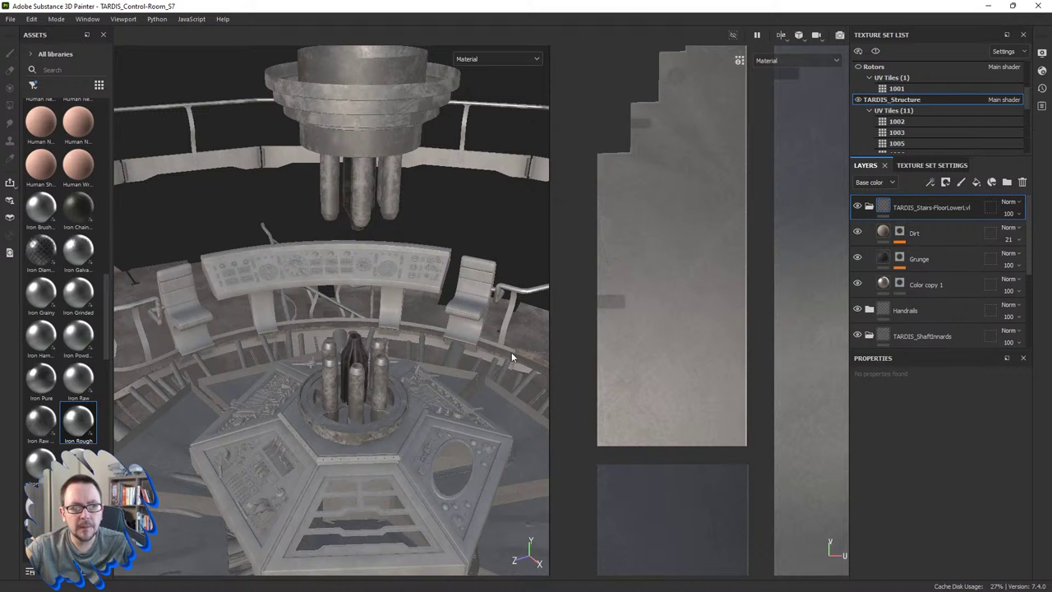
{"action": "left_click_drag", "start_coordinate": [351, 399], "coordinate": [367, 387], "text": "alt"}
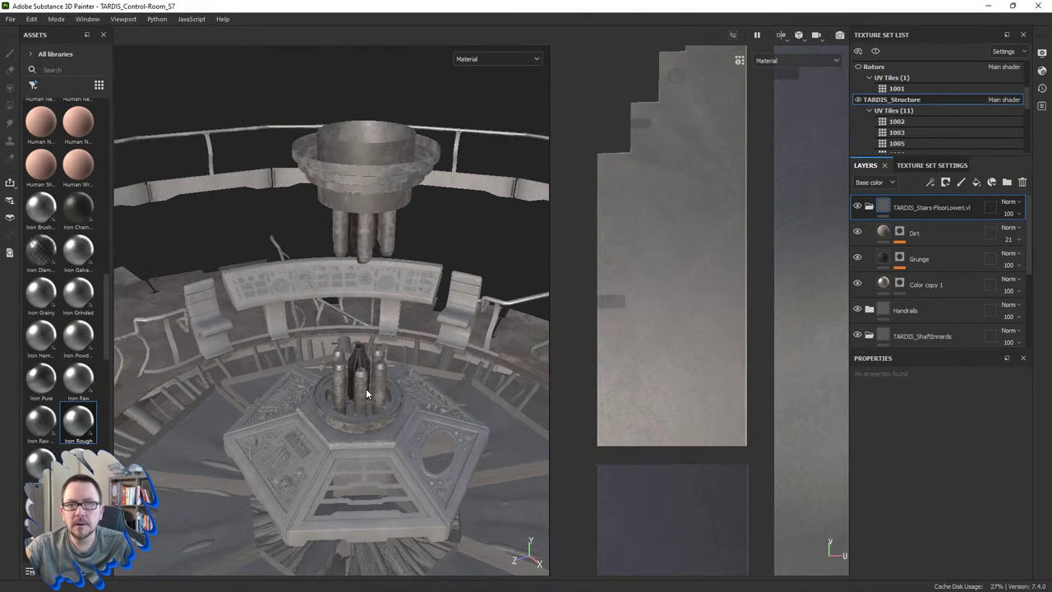
{"action": "scroll", "coordinate": [366, 386], "scroll_direction": "up", "scroll_amount": 2}
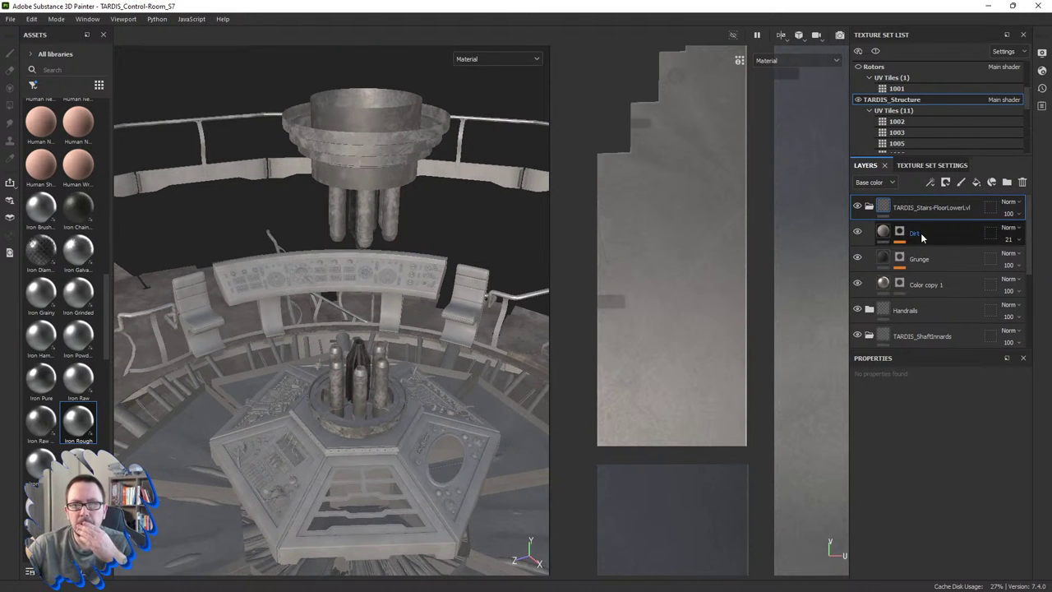
{"action": "scroll", "coordinate": [651, 307], "scroll_direction": "down", "scroll_amount": 3}
{"action": "scroll", "coordinate": [651, 306], "scroll_direction": "down", "scroll_amount": 3}
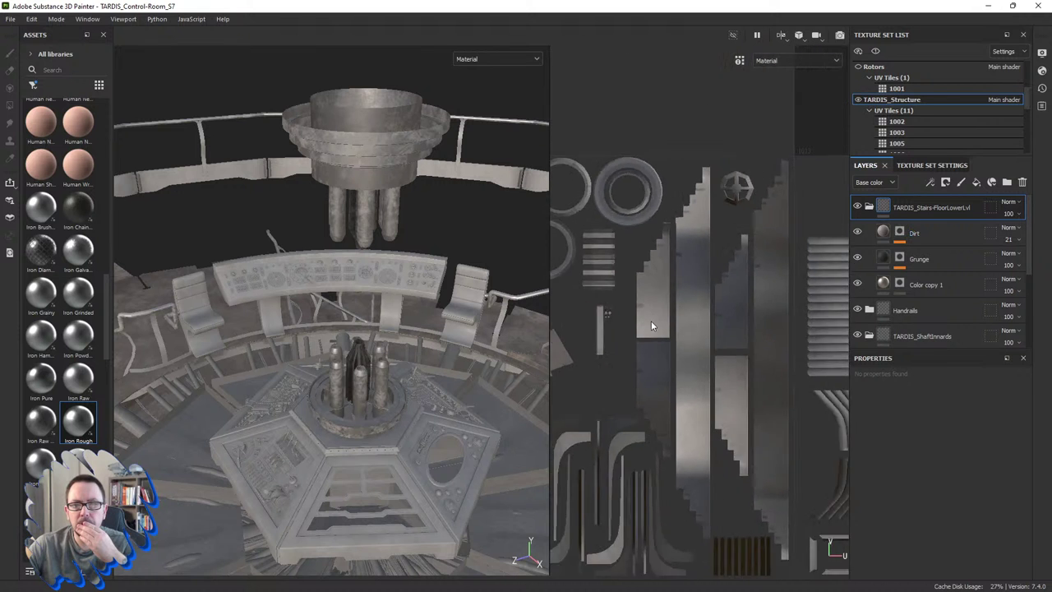
{"action": "scroll", "coordinate": [650, 331], "scroll_direction": "down", "scroll_amount": 2}
{"action": "scroll", "coordinate": [585, 352], "scroll_direction": "up", "scroll_amount": 2}
{"action": "scroll", "coordinate": [569, 329], "scroll_direction": "up", "scroll_amount": 2}
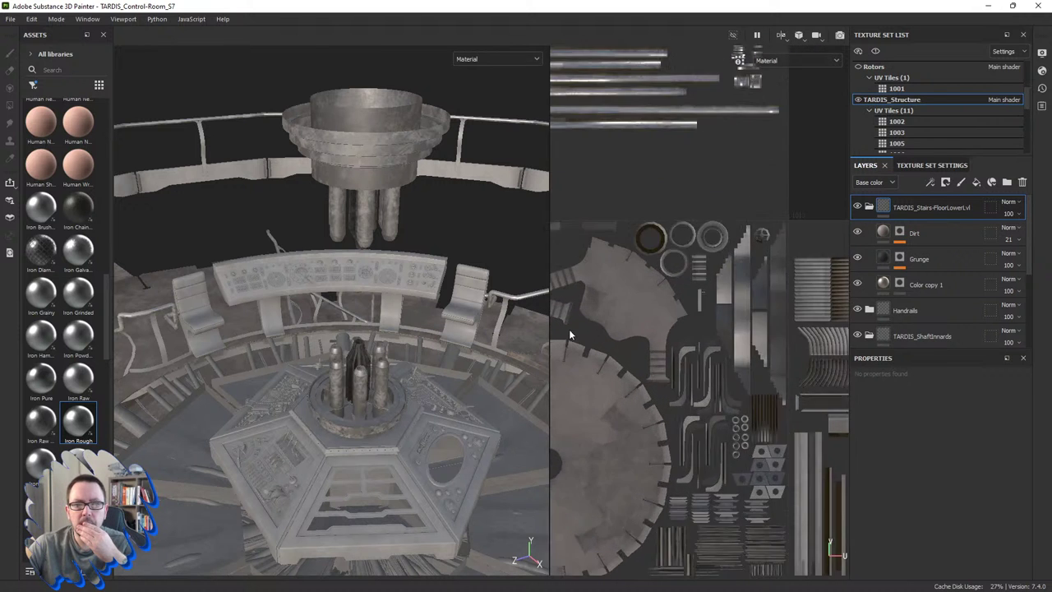
{"action": "scroll", "coordinate": [626, 333], "scroll_direction": "up", "scroll_amount": 3}
{"action": "scroll", "coordinate": [626, 333], "scroll_direction": "down", "scroll_amount": 2}
{"action": "scroll", "coordinate": [638, 334], "scroll_direction": "down", "scroll_amount": 1}
{"action": "scroll", "coordinate": [658, 329], "scroll_direction": "up", "scroll_amount": 1}
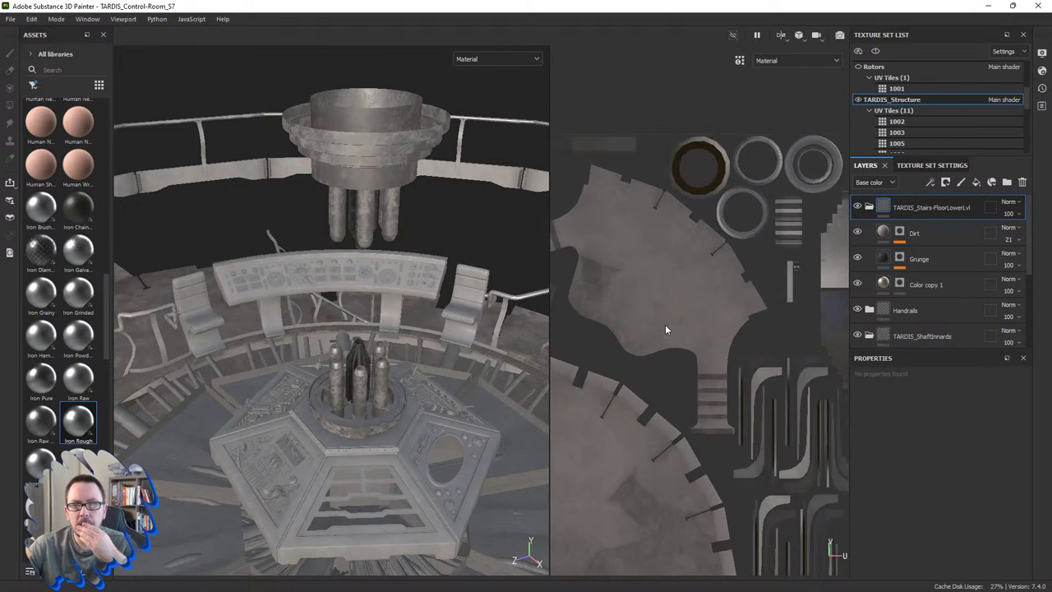
{"action": "scroll", "coordinate": [764, 298], "scroll_direction": "up", "scroll_amount": 1}
{"action": "scroll", "coordinate": [824, 266], "scroll_direction": "up", "scroll_amount": 1}
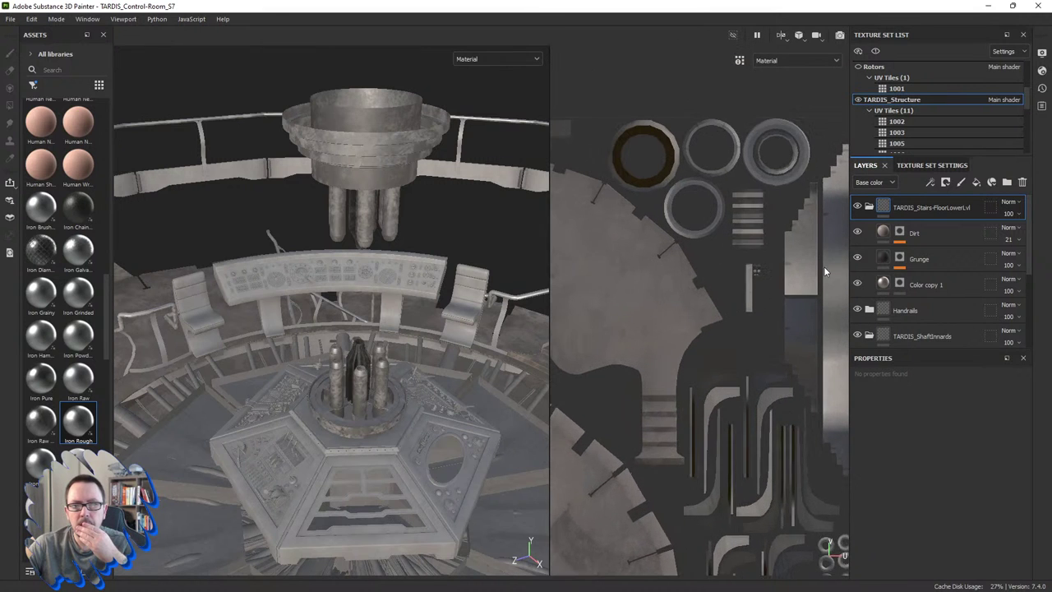
{"action": "scroll", "coordinate": [835, 266], "scroll_direction": "up", "scroll_amount": 1}
{"action": "scroll", "coordinate": [835, 267], "scroll_direction": "up", "scroll_amount": 1}
{"action": "scroll", "coordinate": [834, 270], "scroll_direction": "up", "scroll_amount": 3}
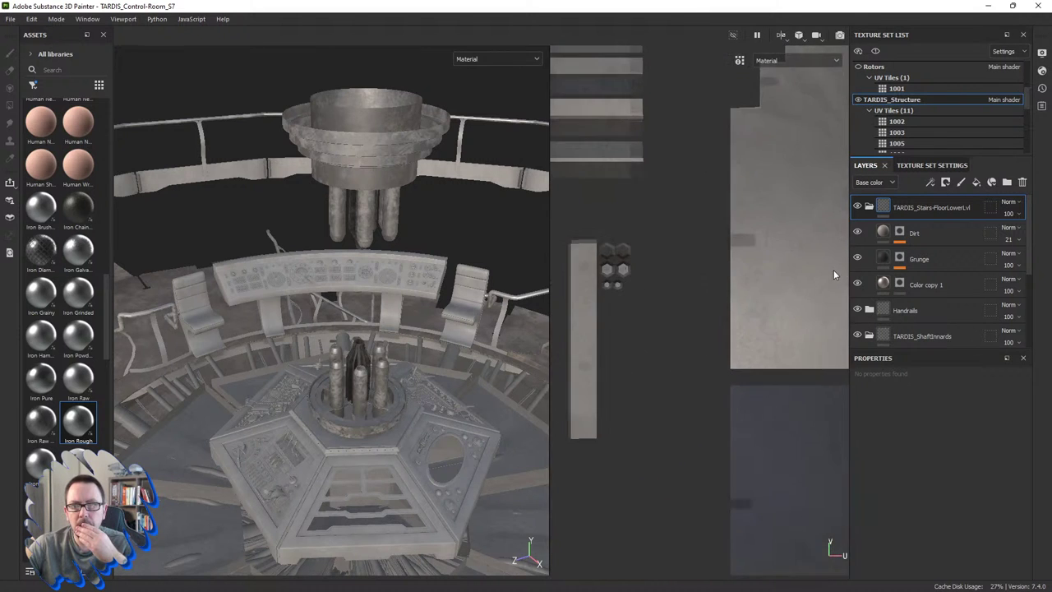
{"action": "scroll", "coordinate": [794, 276], "scroll_direction": "down", "scroll_amount": 2}
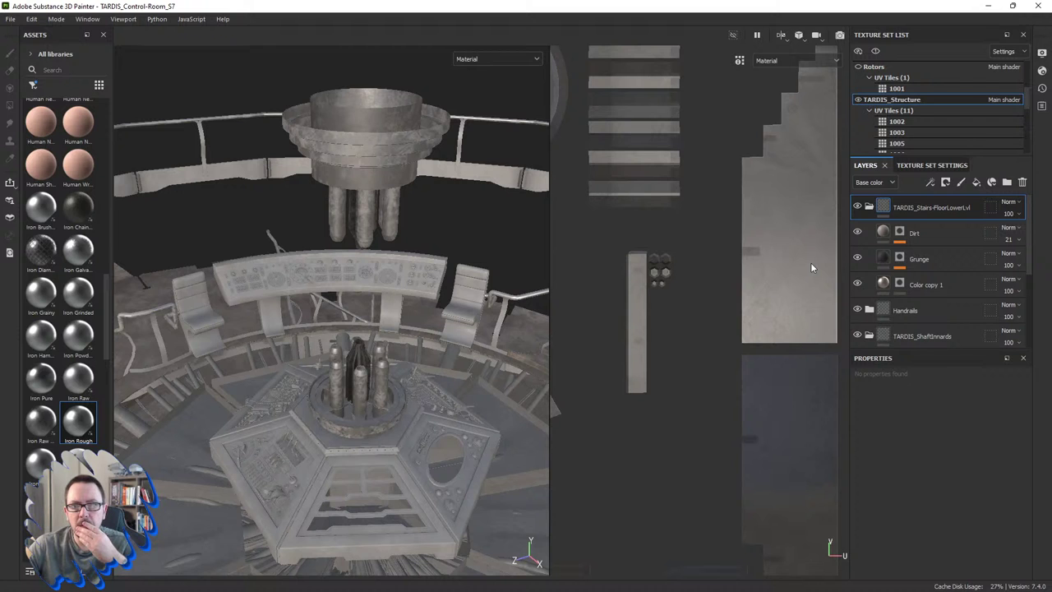
{"action": "left_click", "coordinate": [899, 259]}
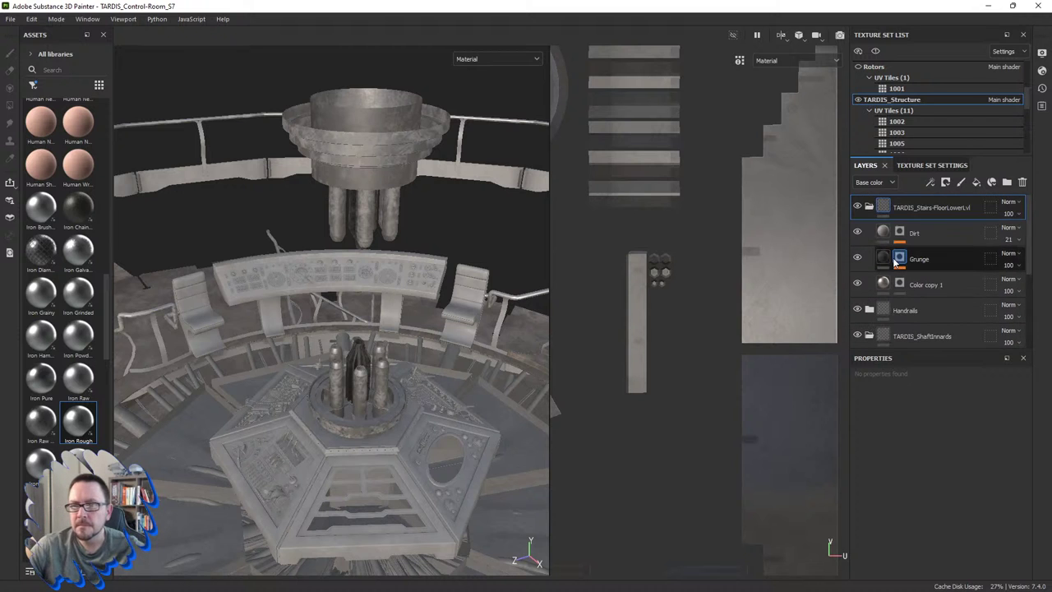
{"action": "scroll", "coordinate": [930, 233], "scroll_direction": "down", "scroll_amount": 2}
{"action": "scroll", "coordinate": [930, 233], "scroll_direction": "down", "scroll_amount": 2}
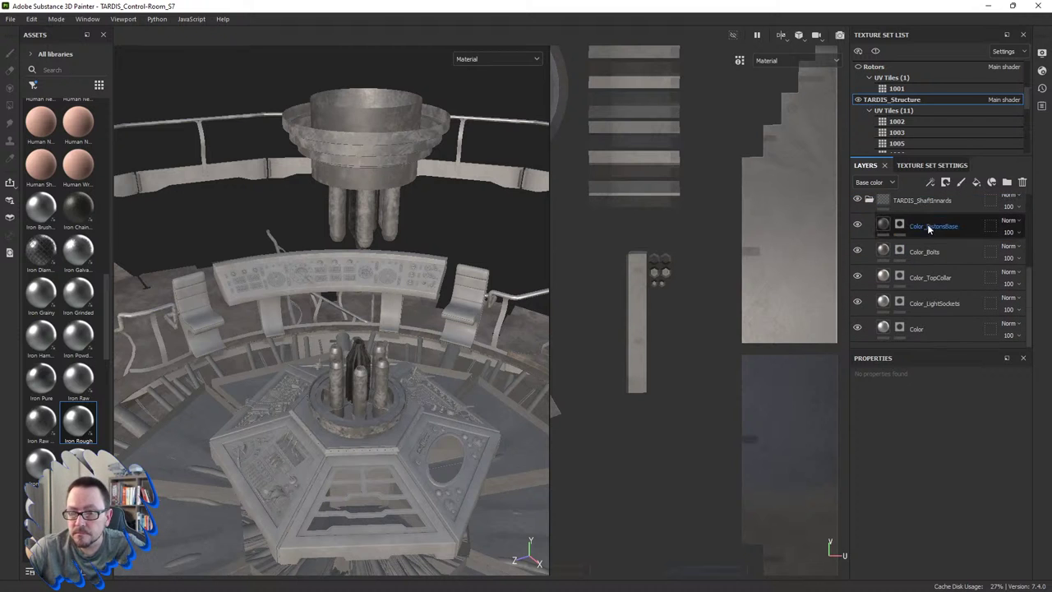
{"action": "scroll", "coordinate": [931, 235], "scroll_direction": "up", "scroll_amount": 3}
{"action": "scroll", "coordinate": [934, 239], "scroll_direction": "down", "scroll_amount": 1}
{"action": "scroll", "coordinate": [927, 239], "scroll_direction": "down", "scroll_amount": 2}
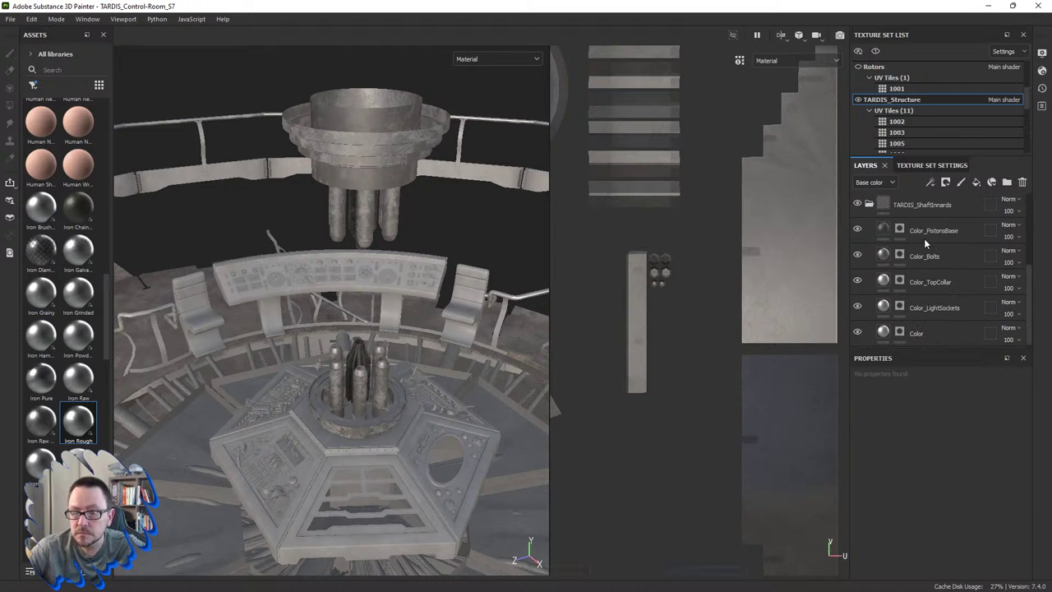
{"action": "scroll", "coordinate": [935, 234], "scroll_direction": "down", "scroll_amount": 1}
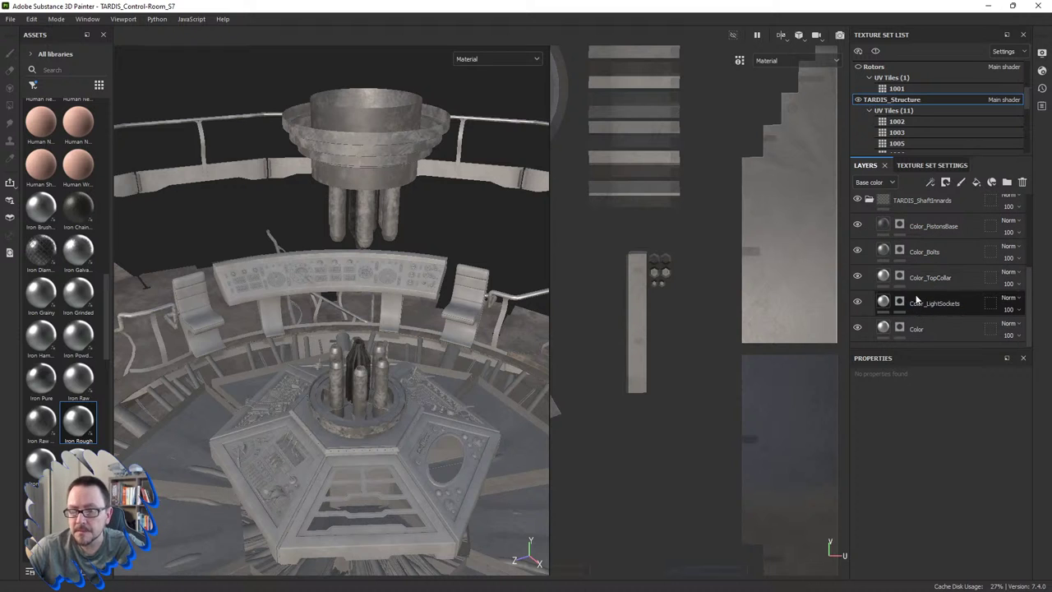
{"action": "scroll", "coordinate": [913, 277], "scroll_direction": "up", "scroll_amount": 2}
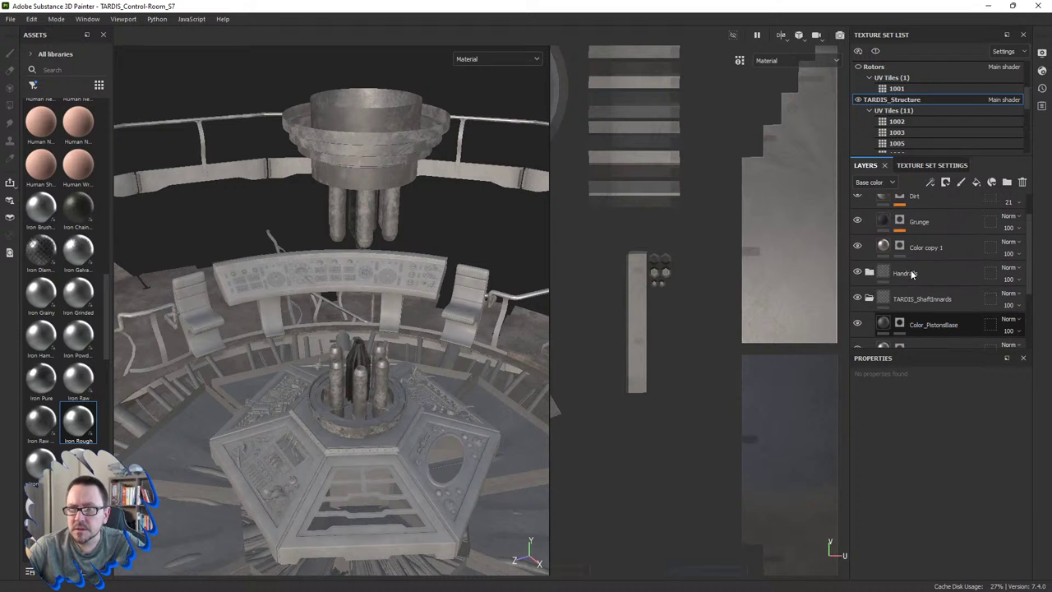
{"action": "scroll", "coordinate": [859, 296], "scroll_direction": "up", "scroll_amount": 1}
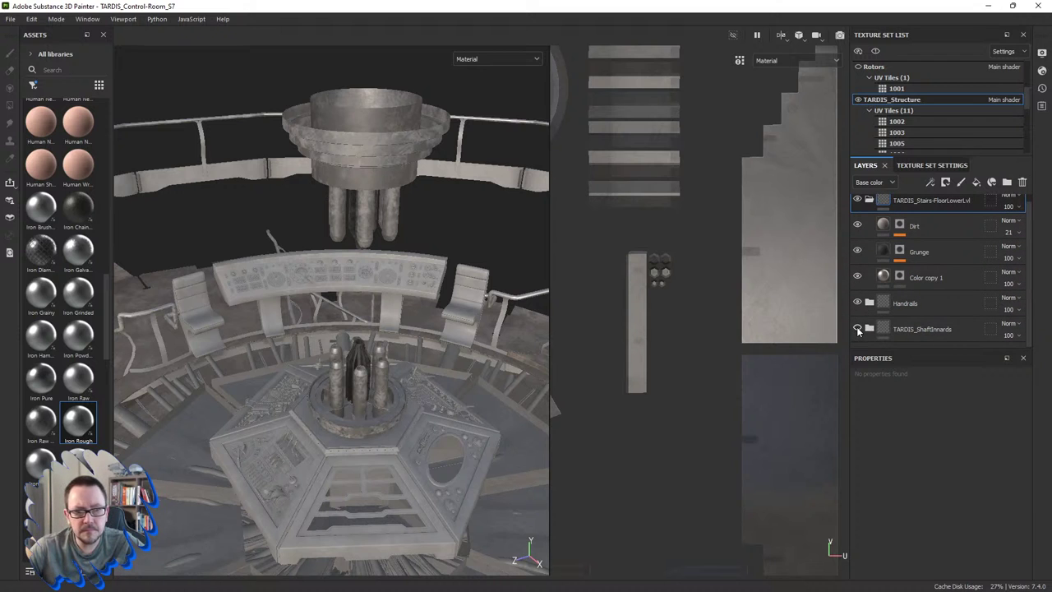
Step: Hide the TARDIS_ShaftInnards folder and open the Grunge layer's mask for editing
{"action": "left_click", "coordinate": [857, 329]}
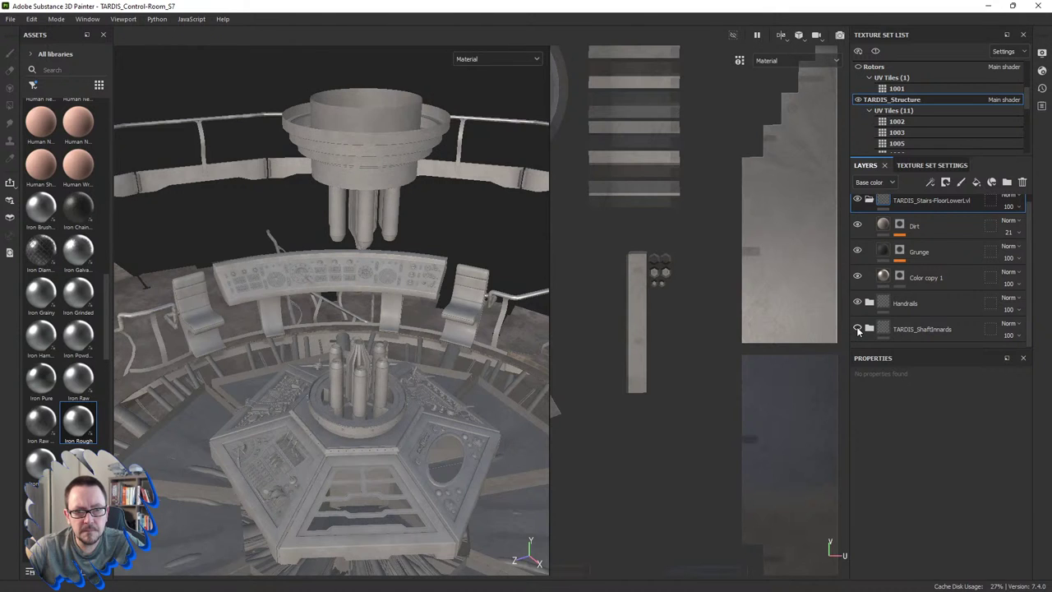
{"action": "scroll", "coordinate": [896, 251], "scroll_direction": "up", "scroll_amount": 1}
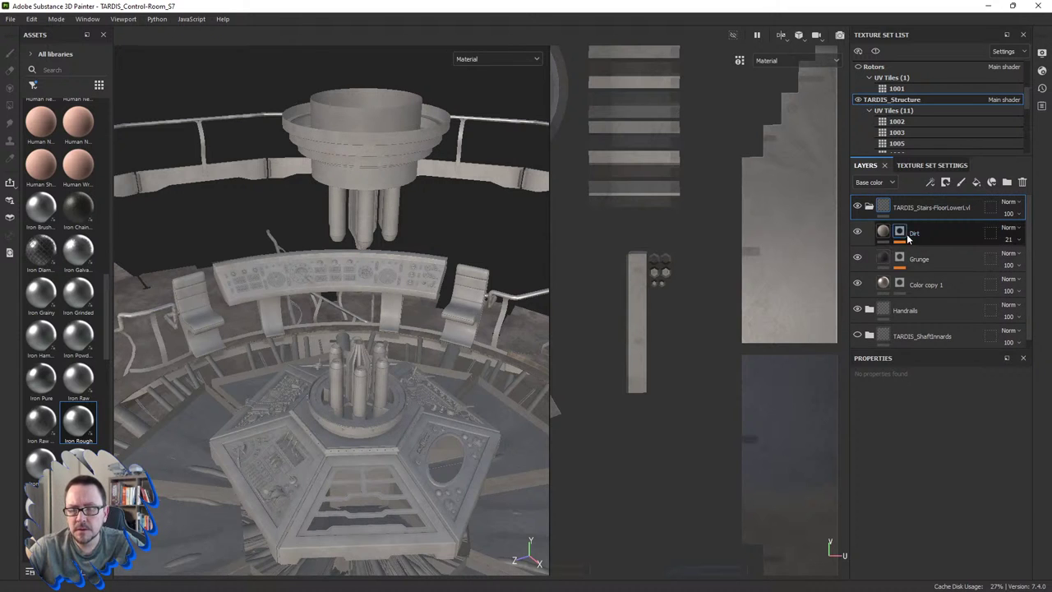
{"action": "left_click", "coordinate": [900, 260]}
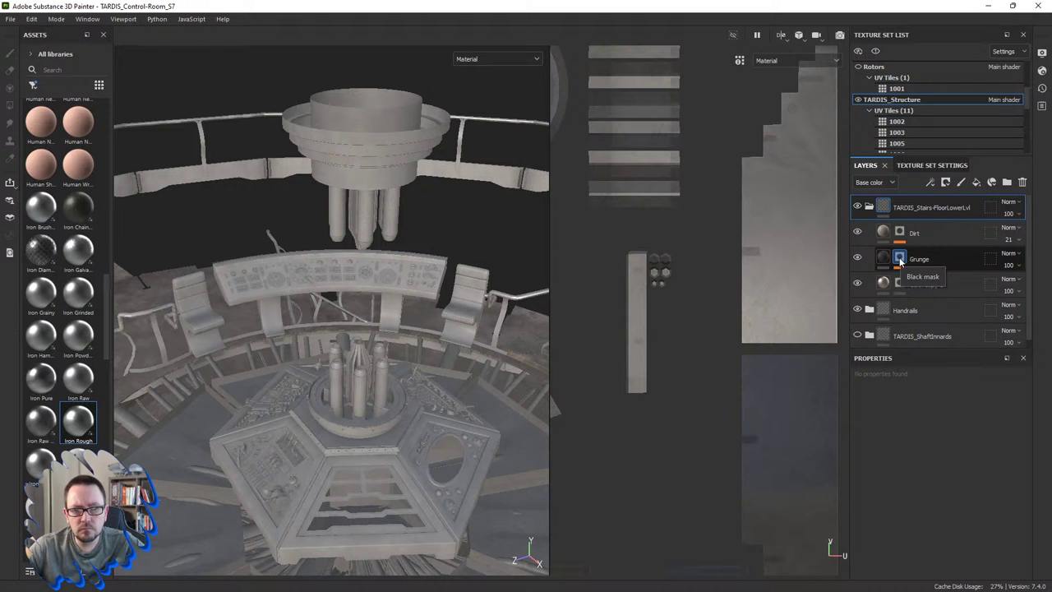
{"action": "left_click", "coordinate": [901, 260]}
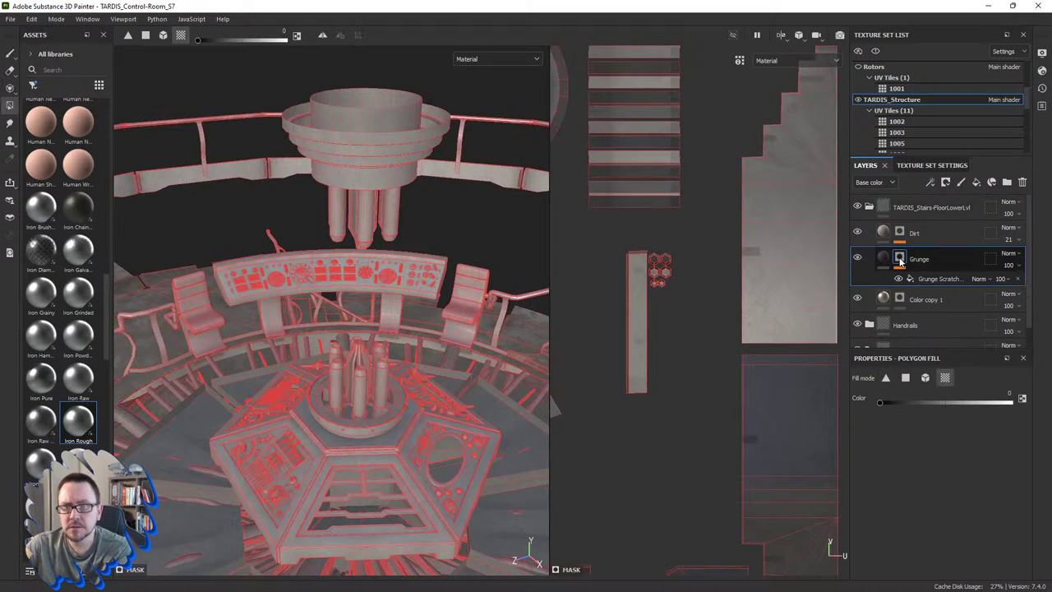
Step: Orbit and zoom the 3D view toward the stairs and railings
{"action": "mouse_move", "coordinate": [419, 361]}
{"action": "left_mouse_down", "text": "alt"}
{"action": "mouse_move", "coordinate": [434, 359]}
{"action": "mouse_move", "coordinate": [394, 369]}
{"action": "mouse_move", "coordinate": [351, 402]}
{"action": "mouse_move", "coordinate": [312, 395]}
{"action": "mouse_move", "coordinate": [482, 395]}
{"action": "mouse_move", "coordinate": [458, 411]}
{"action": "mouse_move", "coordinate": [516, 390]}
{"action": "left_mouse_up", "text": "alt"}
{"action": "scroll", "coordinate": [694, 381], "scroll_direction": "down", "scroll_amount": 3}
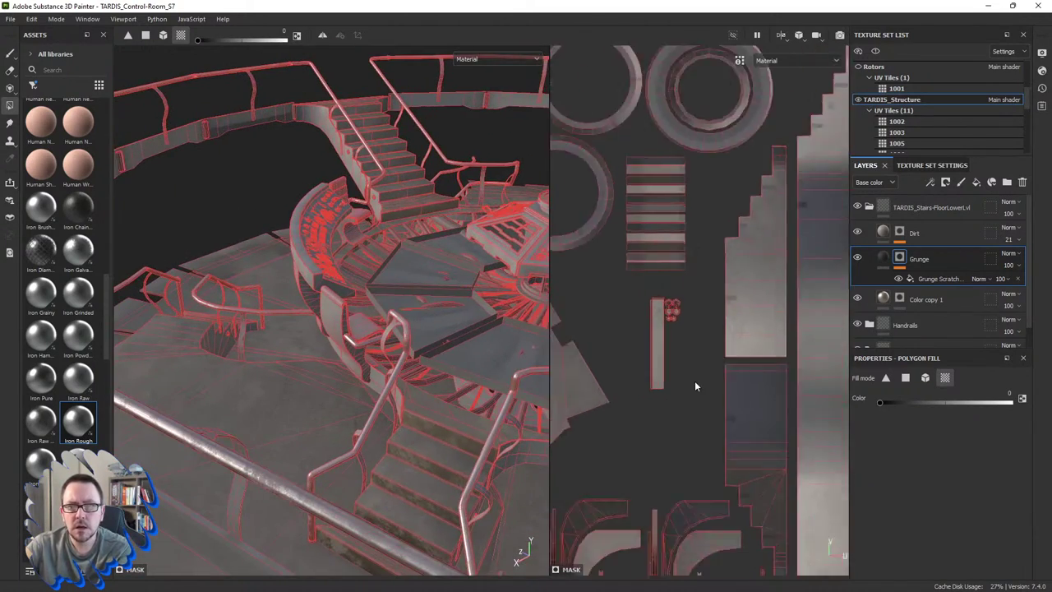
{"action": "scroll", "coordinate": [663, 405], "scroll_direction": "down", "scroll_amount": 2}
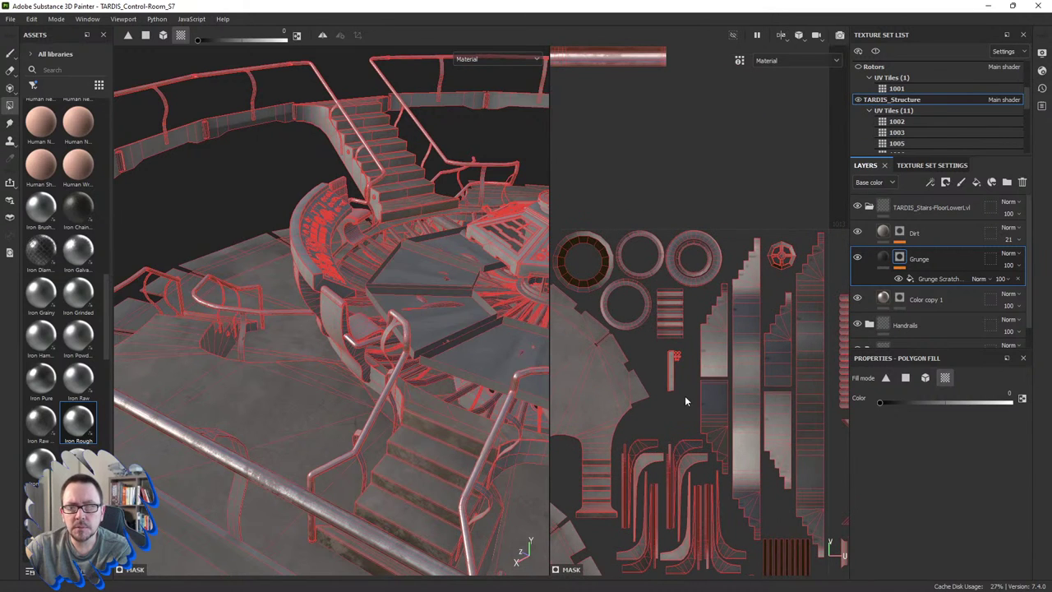
{"action": "scroll", "coordinate": [658, 413], "scroll_direction": "up", "scroll_amount": 2}
{"action": "scroll", "coordinate": [681, 406], "scroll_direction": "up", "scroll_amount": 2}
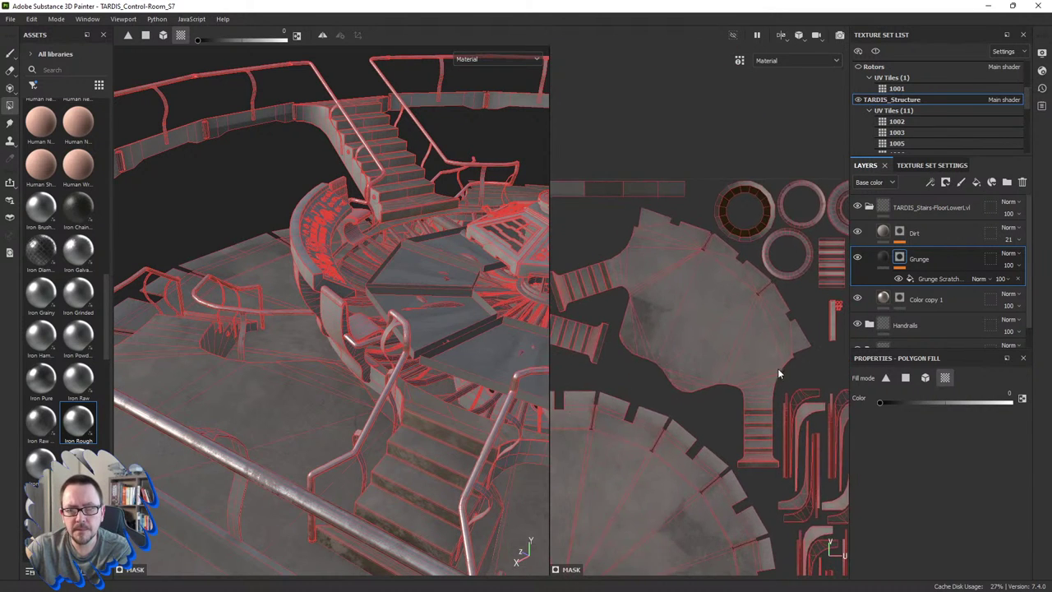
{"action": "scroll", "coordinate": [822, 345], "scroll_direction": "up", "scroll_amount": 2}
{"action": "scroll", "coordinate": [826, 345], "scroll_direction": "down", "scroll_amount": 1}
{"action": "scroll", "coordinate": [826, 346], "scroll_direction": "up", "scroll_amount": 1}
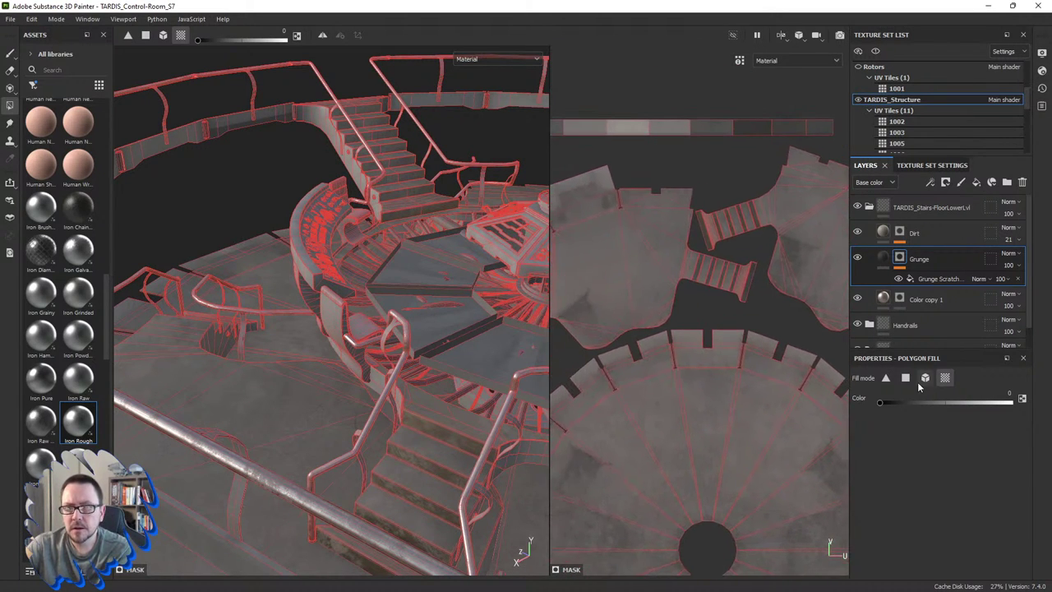
{"action": "left_click", "coordinate": [882, 400]}
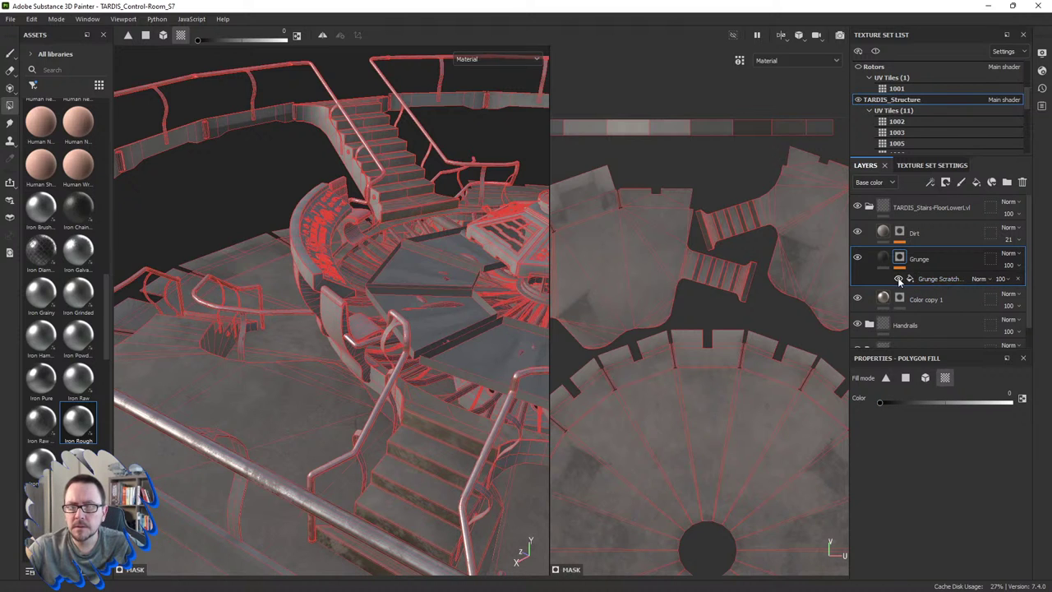
Step: Select the Grunge Scratches Dirty fill in the Grunge mask and hide it
{"action": "left_click", "coordinate": [932, 282]}
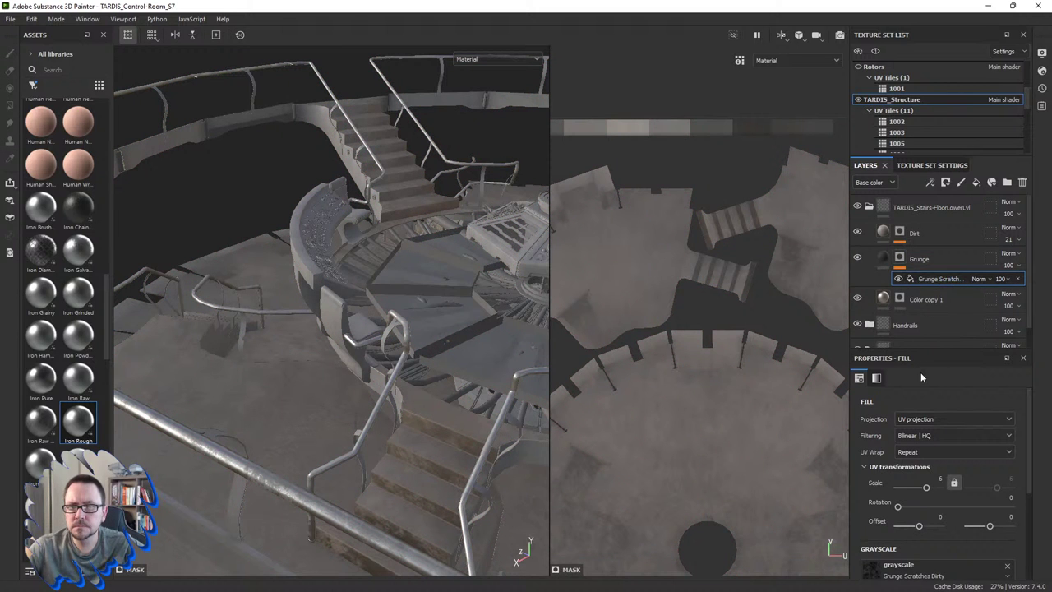
{"action": "scroll", "coordinate": [925, 395], "scroll_direction": "down", "scroll_amount": 3}
{"action": "scroll", "coordinate": [966, 420], "scroll_direction": "up", "scroll_amount": 3}
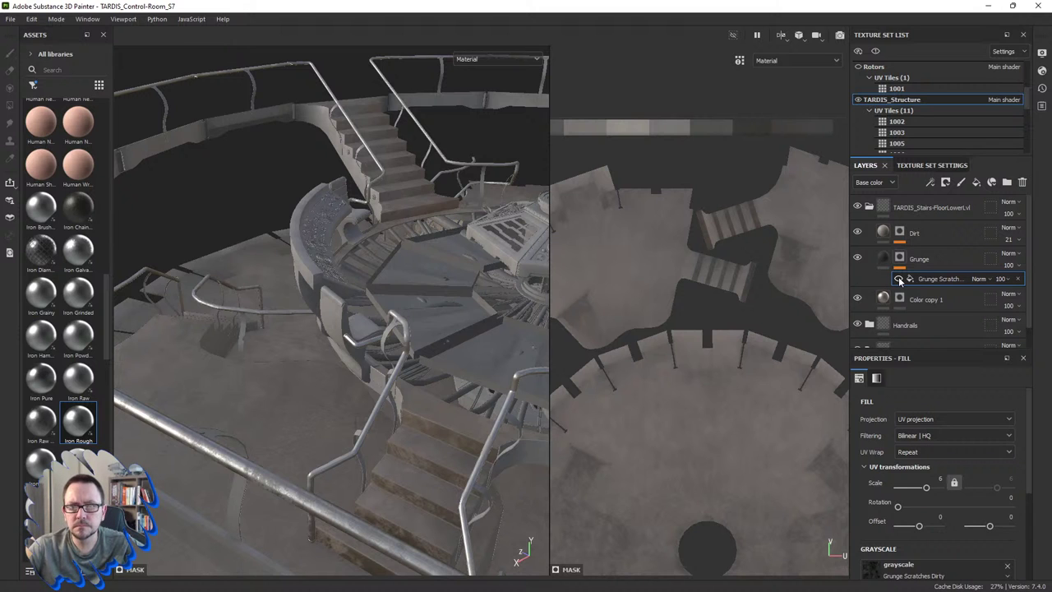
{"action": "left_click", "coordinate": [858, 232]}
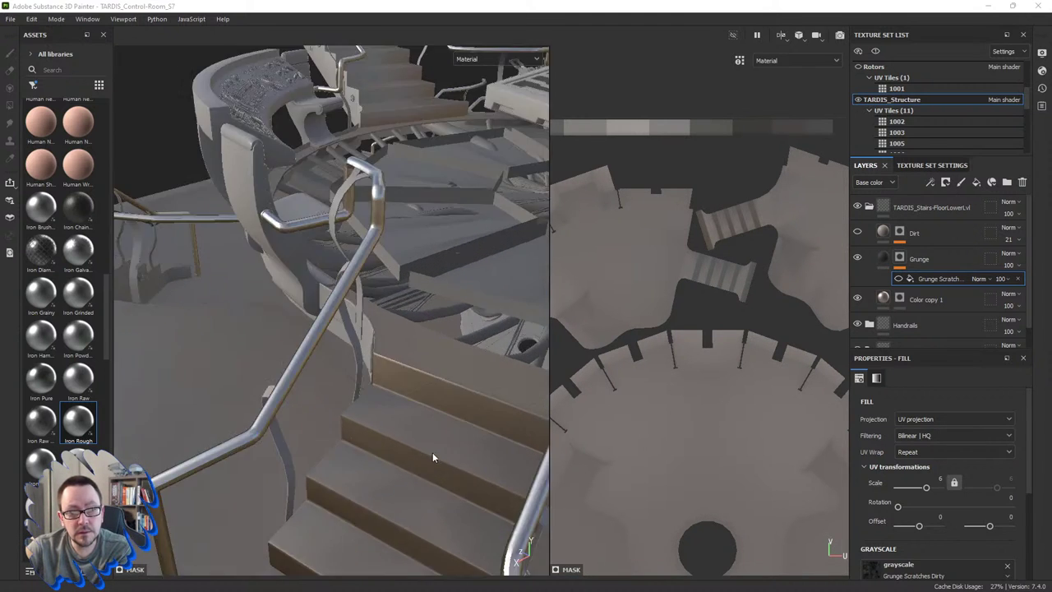
Step: Orbit over the stairs and pan the UV layout to inspect the islands without scratches
{"action": "mouse_move", "coordinate": [433, 458]}
{"action": "left_mouse_down", "text": "alt"}
{"action": "mouse_move", "coordinate": [310, 473]}
{"action": "mouse_move", "coordinate": [438, 385]}
{"action": "left_mouse_up", "text": "alt"}
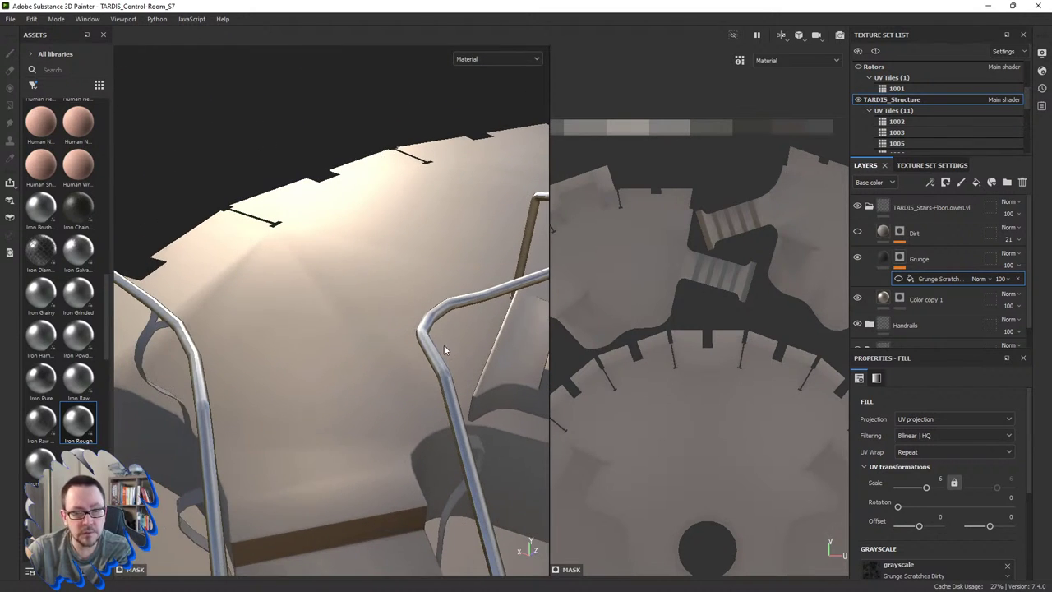
{"action": "left_click_drag", "start_coordinate": [413, 384], "coordinate": [327, 346], "text": "alt"}
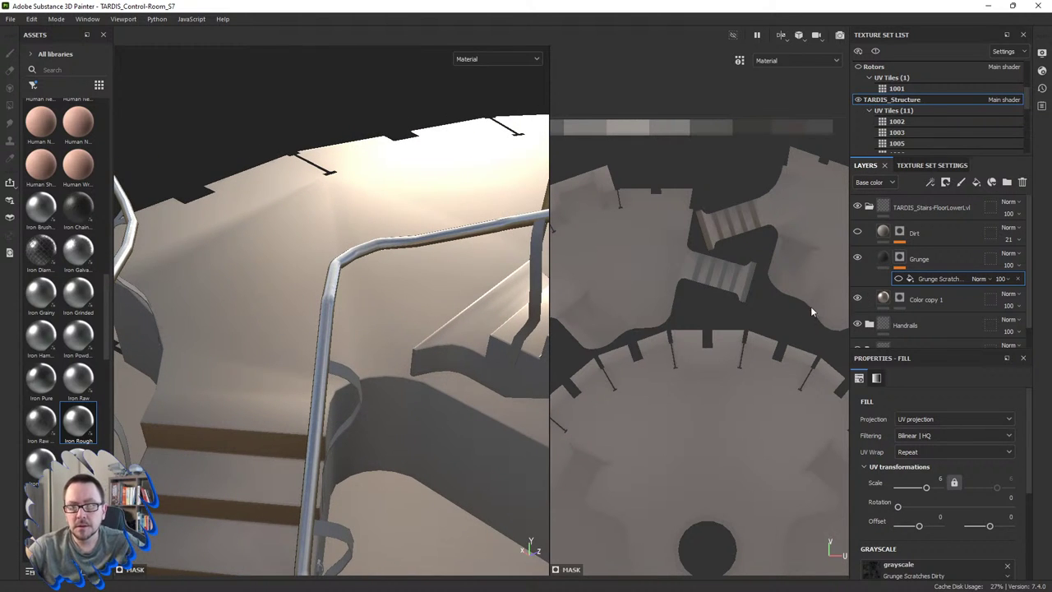
{"action": "middle_click_drag", "start_coordinate": [809, 307], "coordinate": [680, 333]}
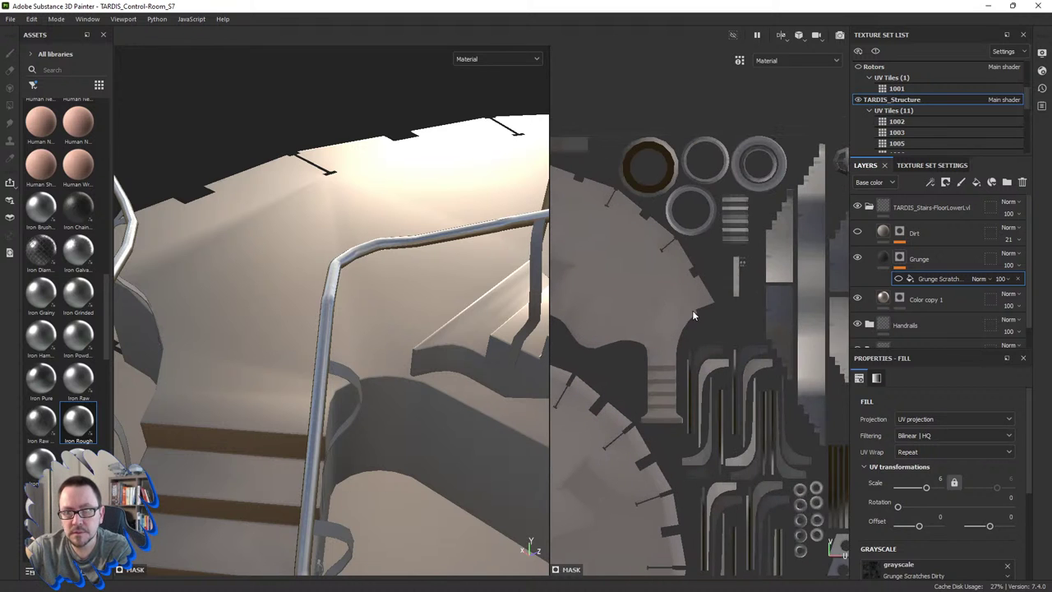
{"action": "scroll", "coordinate": [757, 245], "scroll_direction": "up", "scroll_amount": 2}
{"action": "scroll", "coordinate": [813, 259], "scroll_direction": "up", "scroll_amount": 3}
{"action": "scroll", "coordinate": [811, 259], "scroll_direction": "down", "scroll_amount": 2}
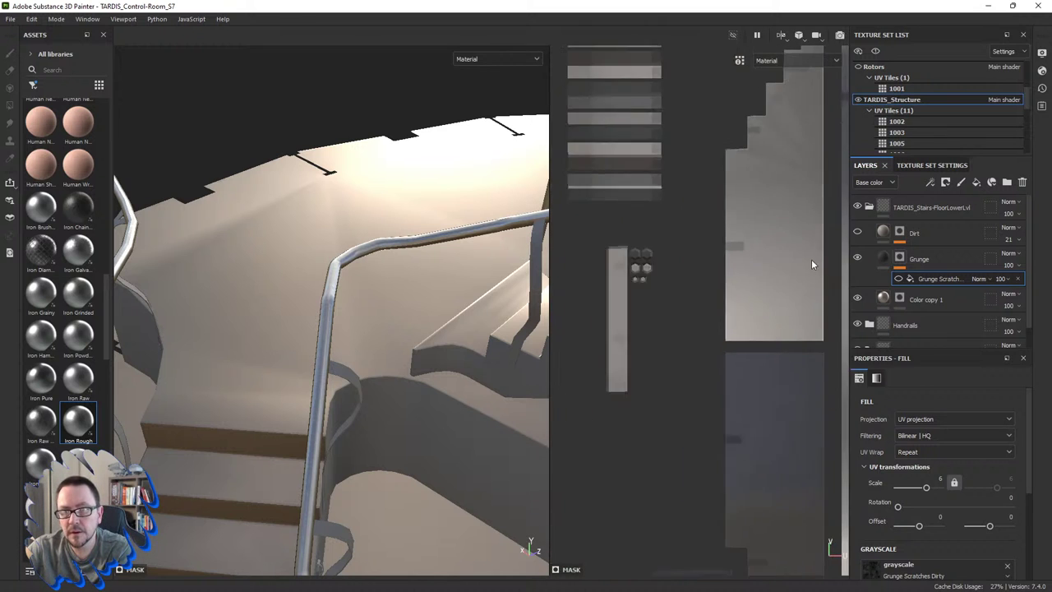
{"action": "scroll", "coordinate": [811, 259], "scroll_direction": "down", "scroll_amount": 1}
{"action": "mouse_move", "coordinate": [691, 329]}
{"action": "middle_mouse_down"}
{"action": "mouse_move", "coordinate": [768, 318]}
{"action": "mouse_move", "coordinate": [721, 341]}
{"action": "middle_mouse_up"}
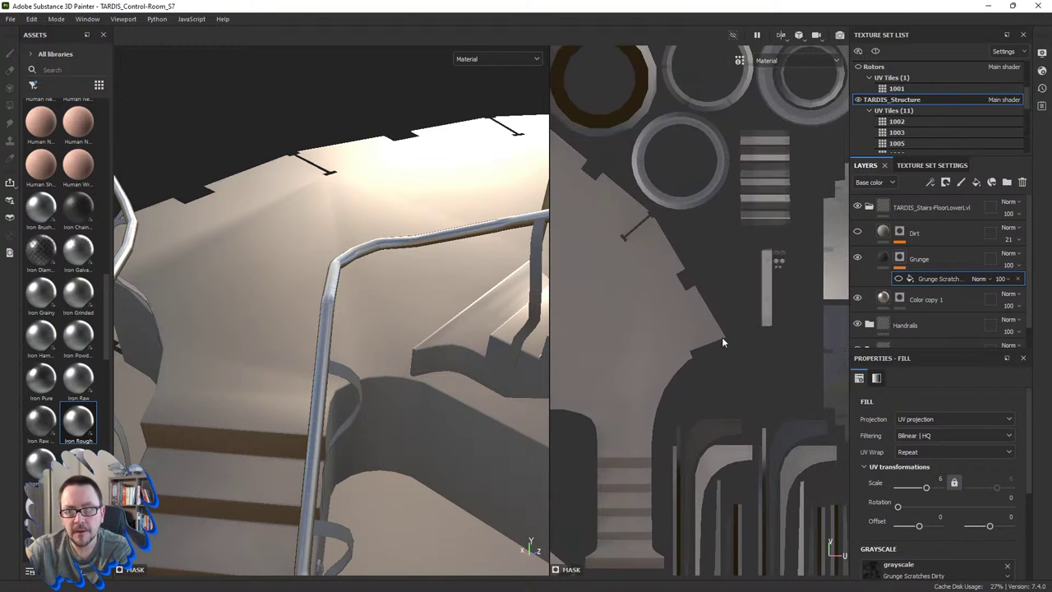
{"action": "scroll", "coordinate": [722, 341], "scroll_direction": "down", "scroll_amount": 2}
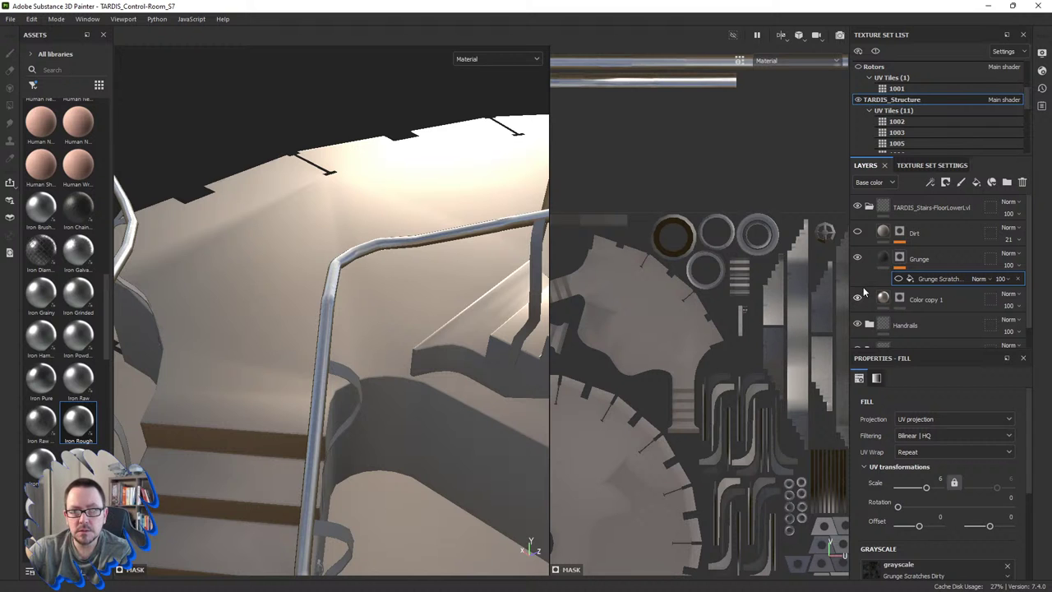
Step: Select the Grunge mask, set Polygon Fill to UV-island mode, and pan to the floor island
{"action": "left_click", "coordinate": [900, 258]}
{"action": "key", "text": "4"}
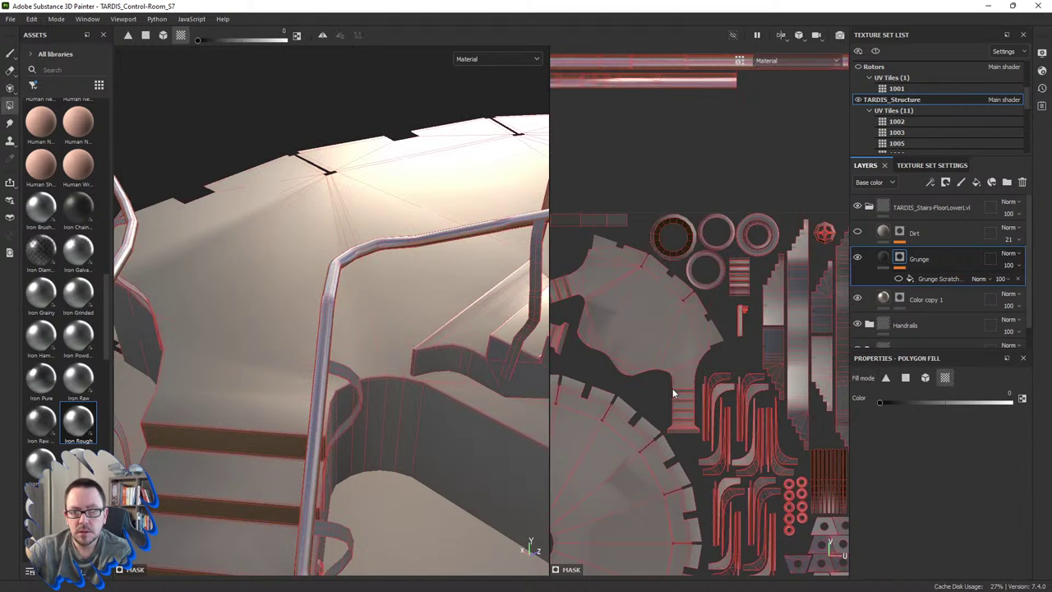
{"action": "scroll", "coordinate": [723, 378], "scroll_direction": "up", "scroll_amount": 2}
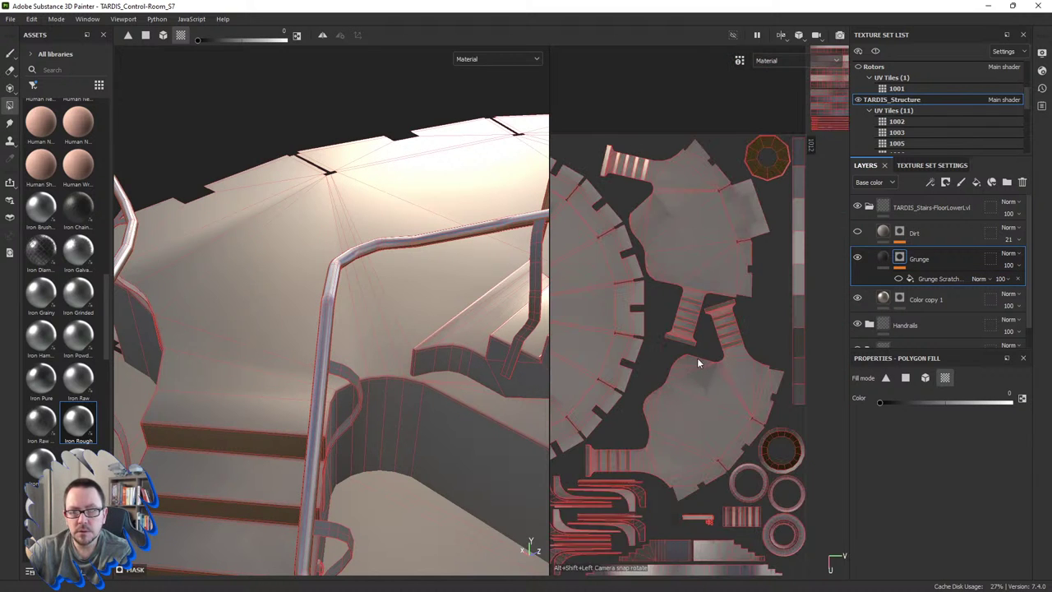
{"action": "scroll", "coordinate": [722, 377], "scroll_direction": "up", "scroll_amount": 2}
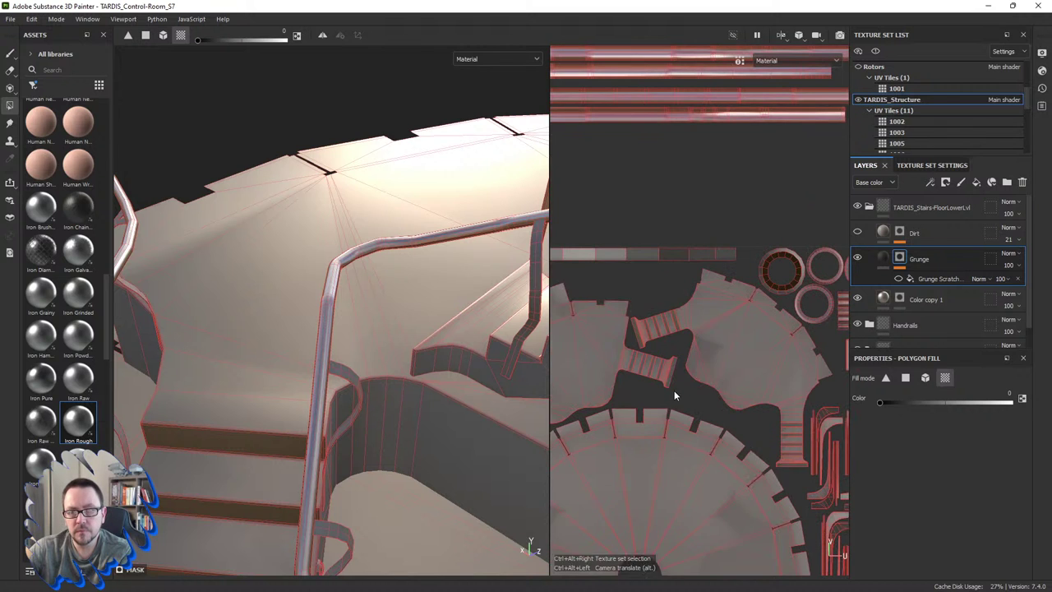
{"action": "middle_click_drag", "start_coordinate": [674, 391], "coordinate": [771, 347]}
{"action": "scroll", "coordinate": [708, 315], "scroll_direction": "down", "scroll_amount": 3}
{"action": "middle_click_drag", "start_coordinate": [708, 315], "coordinate": [694, 313]}
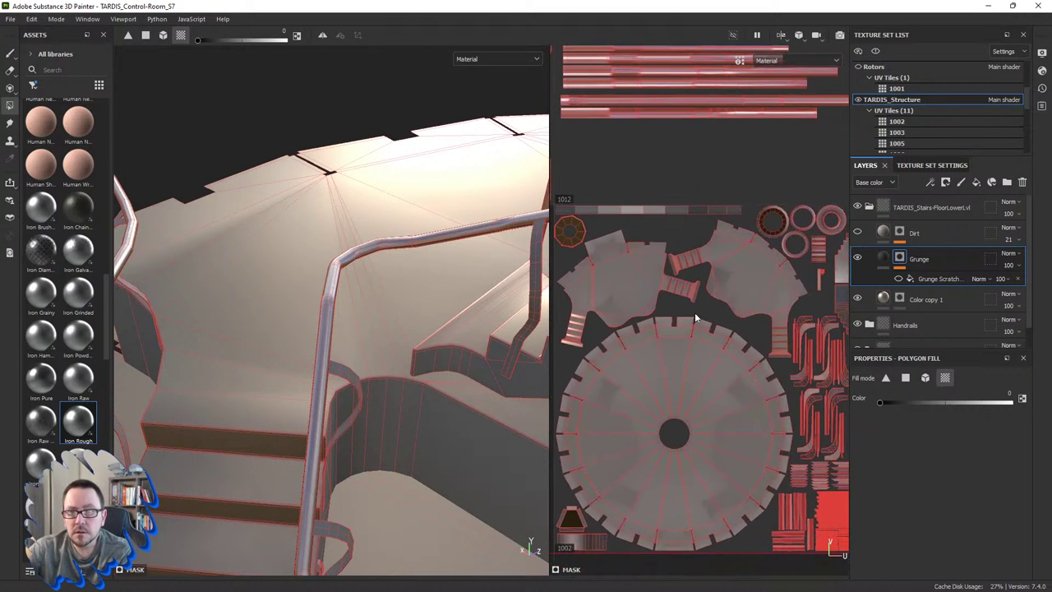
Step: Fill the stair and round floor islands white, then re-enable the Grunge Scratches fill
{"action": "left_click_drag", "start_coordinate": [940, 400], "coordinate": [1027, 408]}
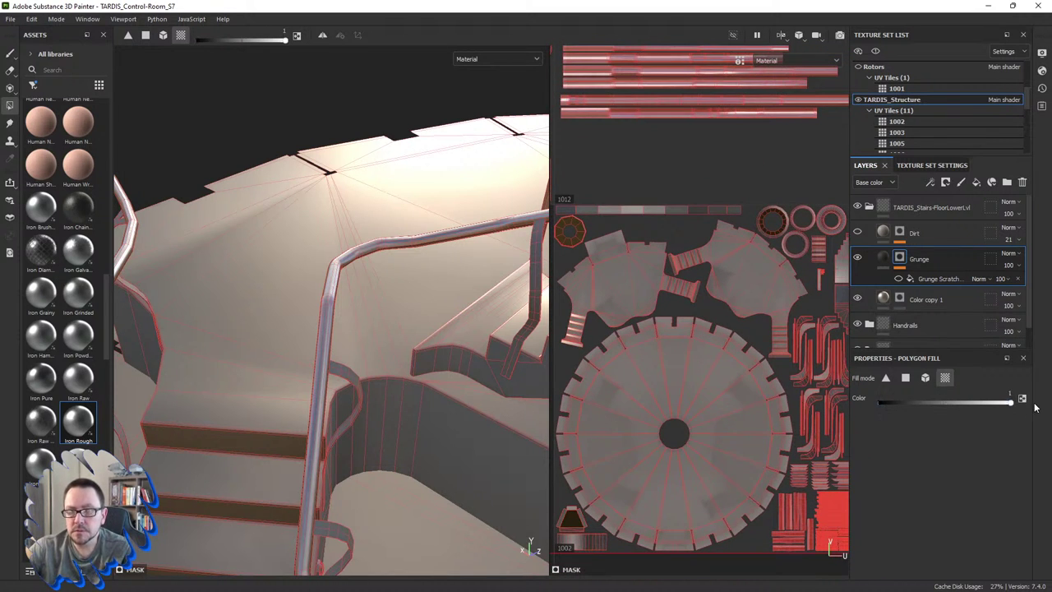
{"action": "left_click", "coordinate": [633, 272]}
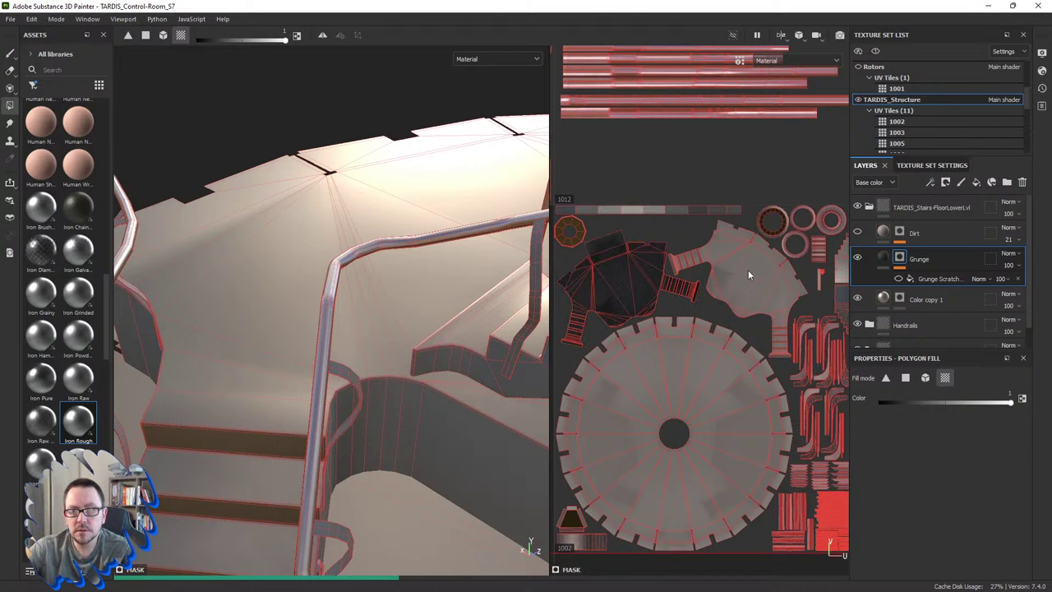
{"action": "left_click", "coordinate": [748, 273]}
{"action": "left_click", "coordinate": [707, 393]}
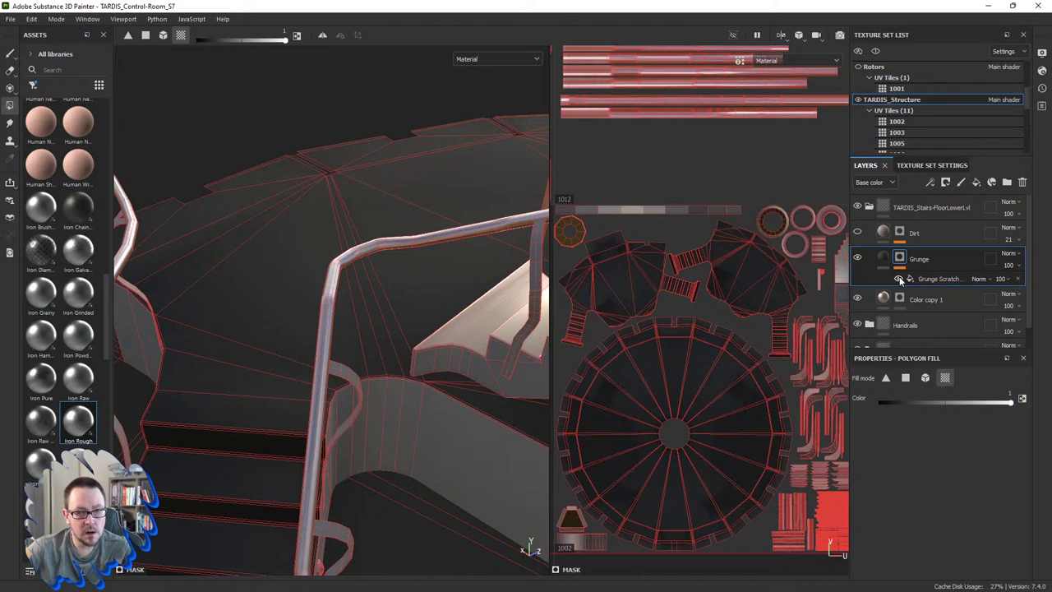
{"action": "left_click", "coordinate": [898, 278]}
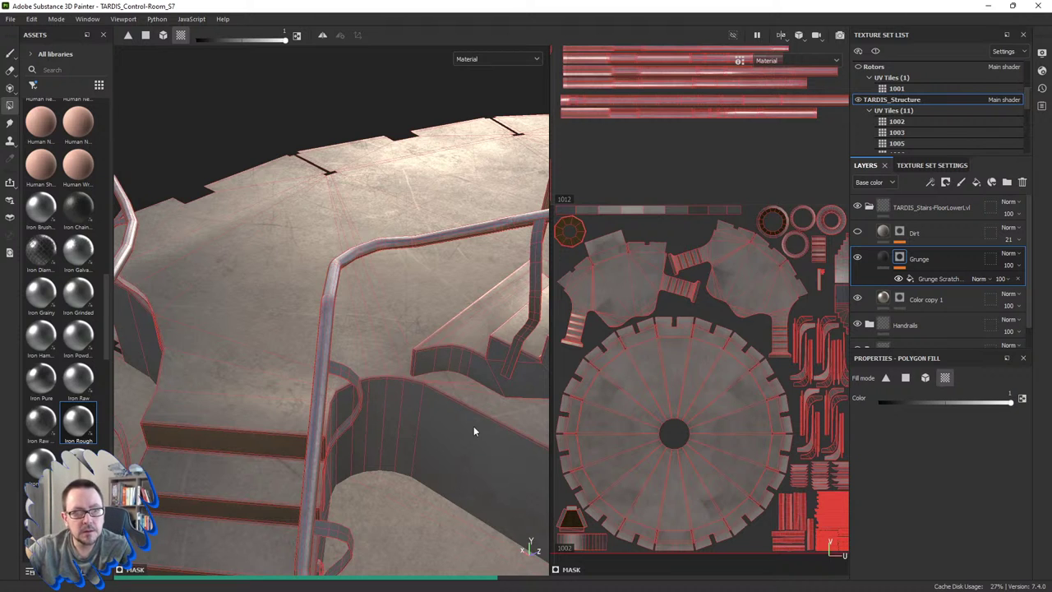
Step: Inspect the scratched stairs in 3D and widen the UV view beside it
{"action": "left_click", "coordinate": [447, 392]}
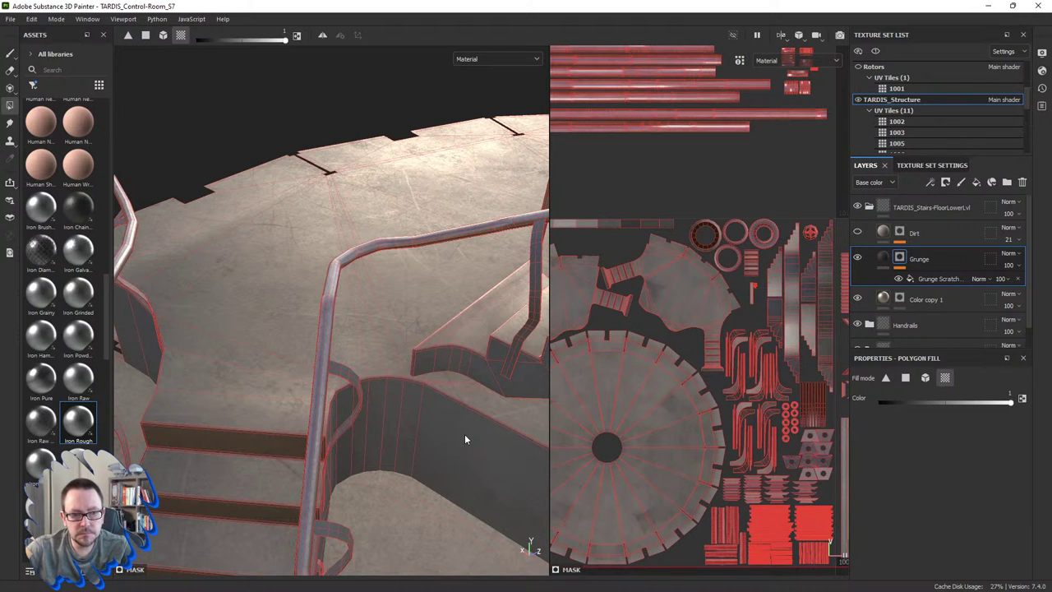
{"action": "left_click_drag", "start_coordinate": [483, 432], "coordinate": [482, 458], "text": "alt"}
{"action": "scroll", "coordinate": [481, 459], "scroll_direction": "down", "scroll_amount": 3}
{"action": "scroll", "coordinate": [481, 459], "scroll_direction": "down", "scroll_amount": 5}
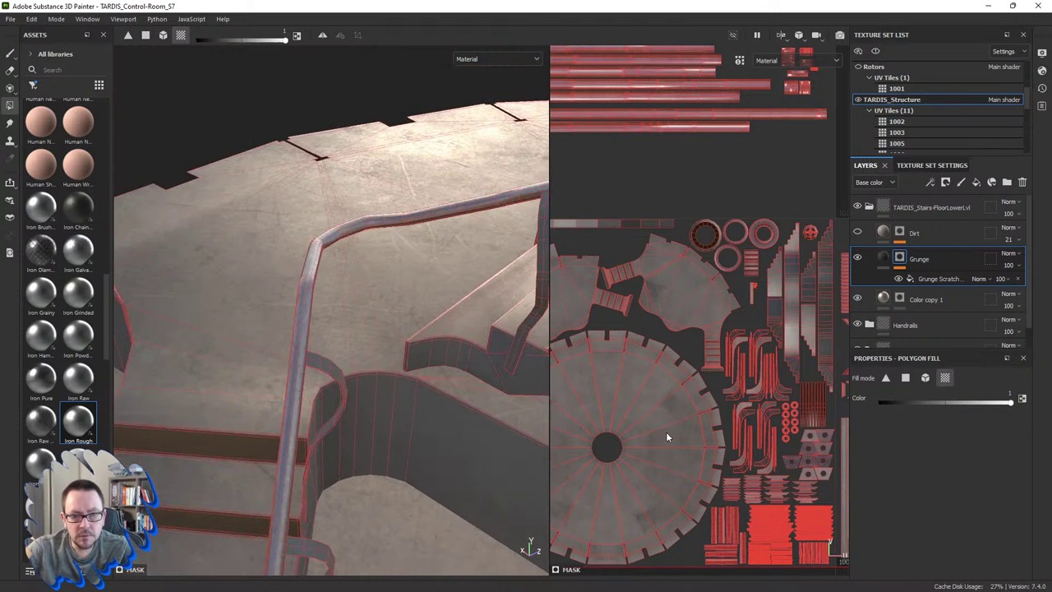
{"action": "scroll", "coordinate": [805, 295], "scroll_direction": "up", "scroll_amount": 3}
{"action": "scroll", "coordinate": [767, 288], "scroll_direction": "up", "scroll_amount": 2}
{"action": "scroll", "coordinate": [770, 286], "scroll_direction": "down", "scroll_amount": 2}
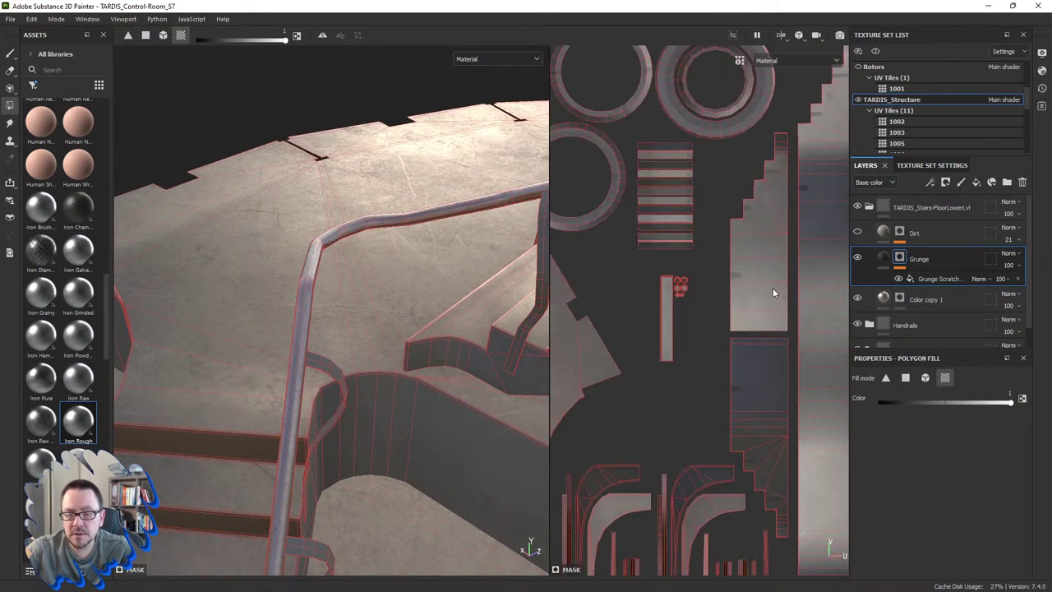
{"action": "scroll", "coordinate": [772, 288], "scroll_direction": "down", "scroll_amount": 1}
{"action": "scroll", "coordinate": [781, 286], "scroll_direction": "down", "scroll_amount": 3}
{"action": "scroll", "coordinate": [783, 286], "scroll_direction": "down", "scroll_amount": 2}
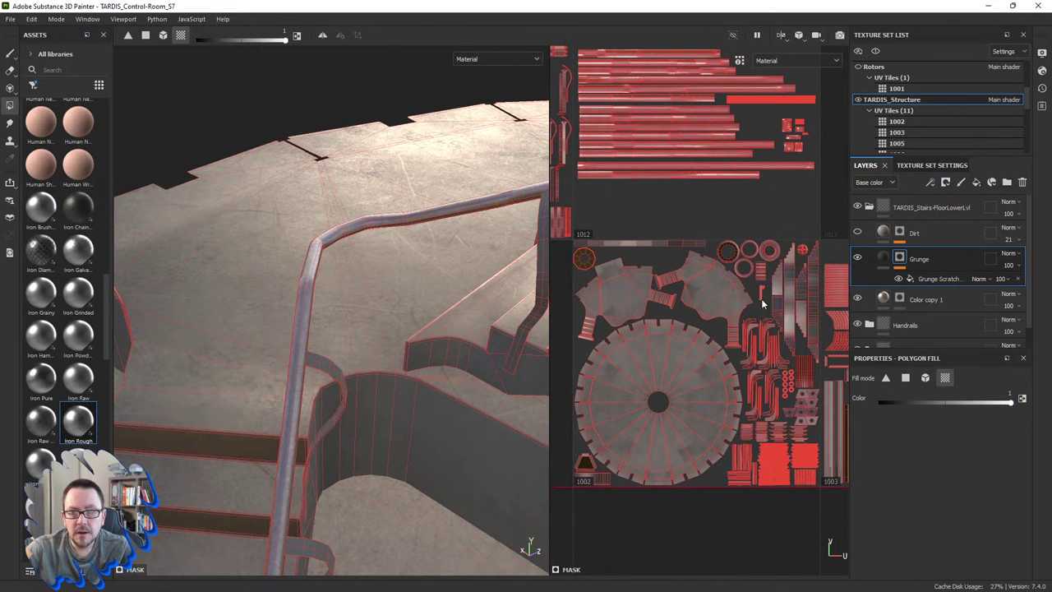
{"action": "left_click_drag", "start_coordinate": [550, 276], "coordinate": [376, 288]}
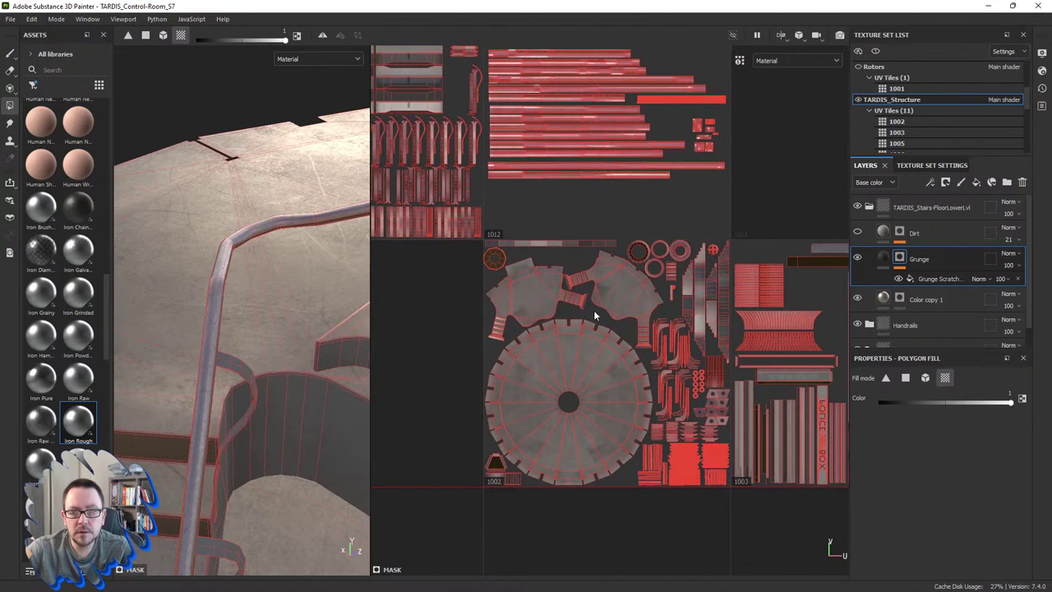
{"action": "scroll", "coordinate": [595, 309], "scroll_direction": "up", "scroll_amount": 1}
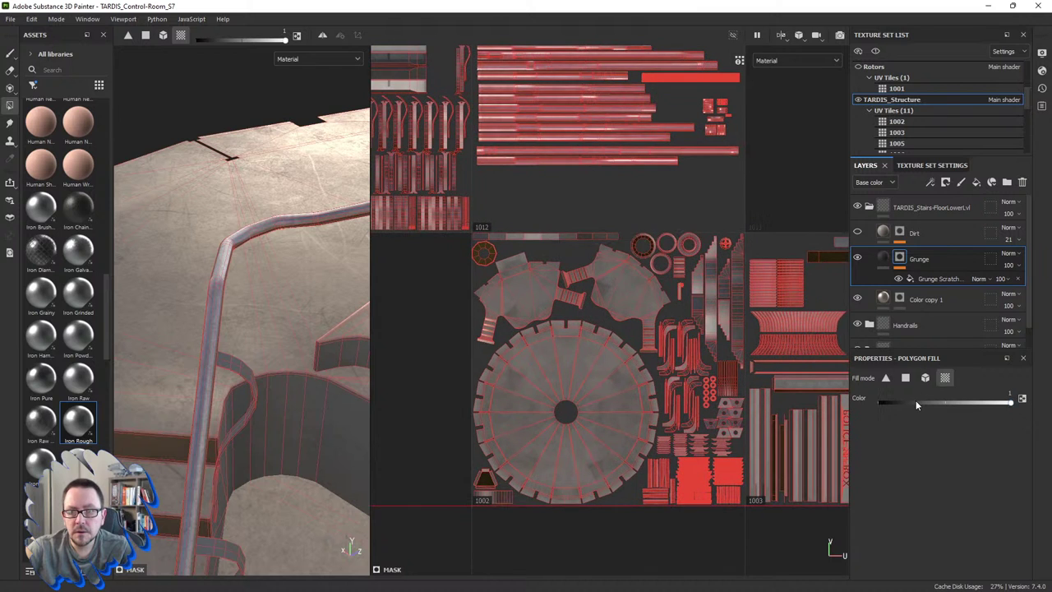
Step: Set the polygon fill value back to 0 (black)
{"action": "left_click_drag", "start_coordinate": [915, 404], "coordinate": [867, 408]}
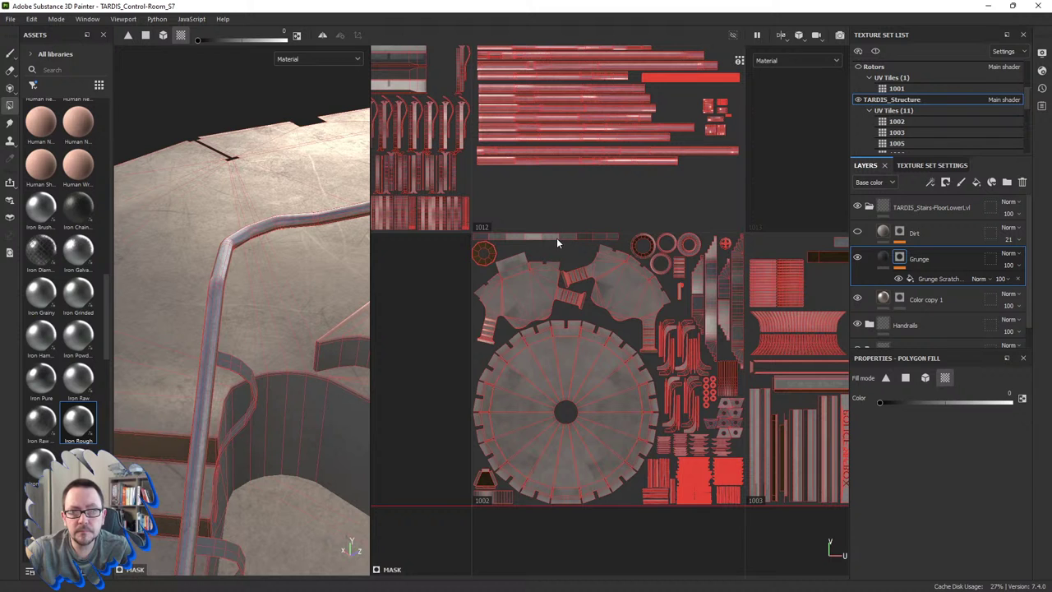
{"action": "scroll", "coordinate": [559, 240], "scroll_direction": "up", "scroll_amount": 2}
{"action": "scroll", "coordinate": [564, 241], "scroll_direction": "up", "scroll_amount": 2}
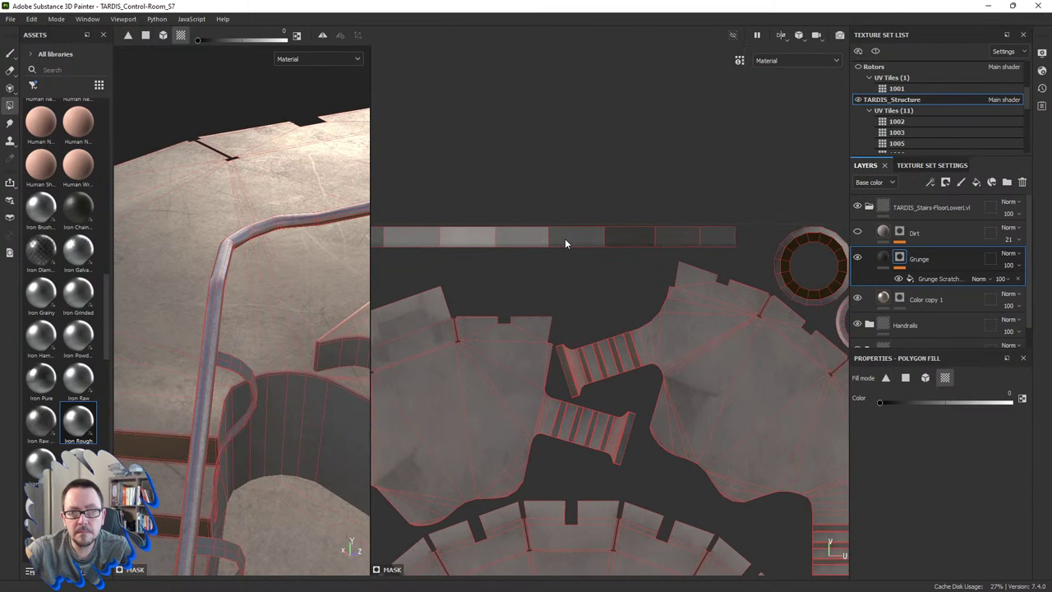
{"action": "scroll", "coordinate": [542, 242], "scroll_direction": "up", "scroll_amount": 3}
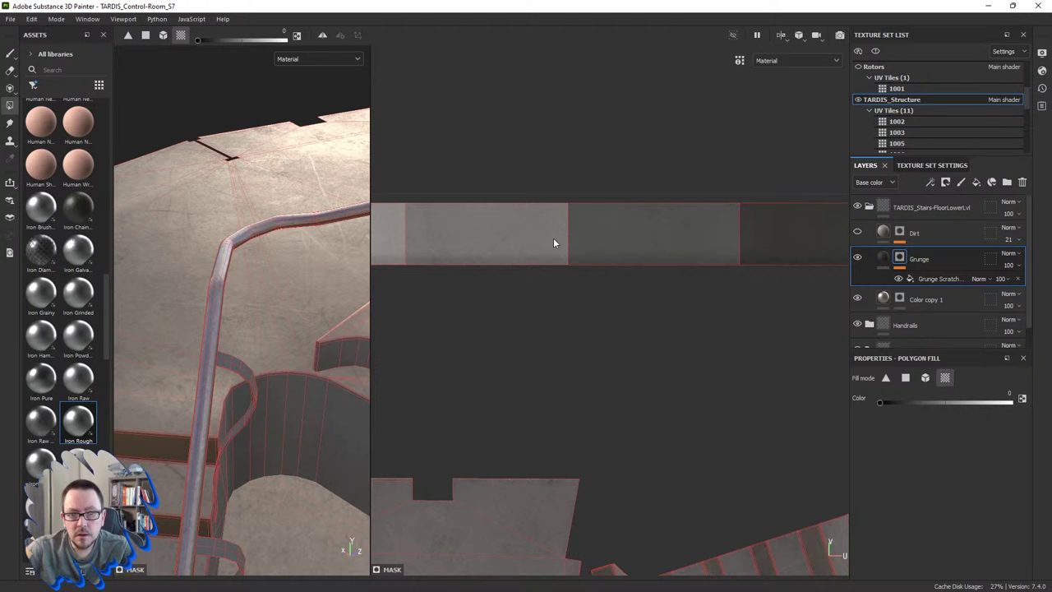
{"action": "scroll", "coordinate": [565, 240], "scroll_direction": "down", "scroll_amount": 3}
{"action": "scroll", "coordinate": [805, 312], "scroll_direction": "up", "scroll_amount": 1}
{"action": "scroll", "coordinate": [804, 322], "scroll_direction": "up", "scroll_amount": 3}
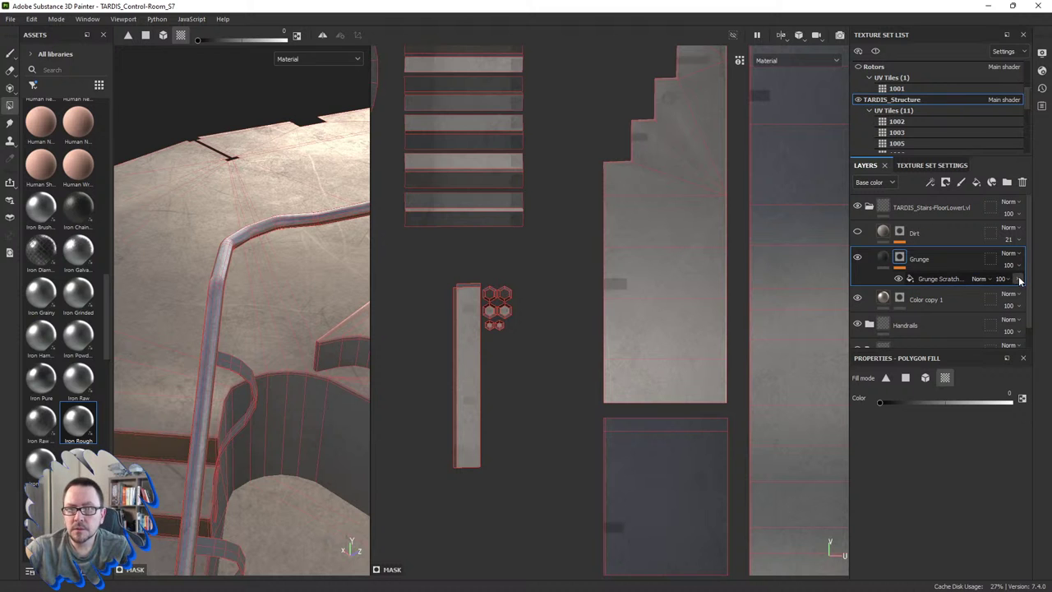
Step: Review the Grunge Scratches Dirty fill's parameters, then delete it from the Grunge mask
{"action": "left_click", "coordinate": [953, 280]}
{"action": "scroll", "coordinate": [923, 460], "scroll_direction": "down", "scroll_amount": 3}
{"action": "scroll", "coordinate": [923, 461], "scroll_direction": "down", "scroll_amount": 1}
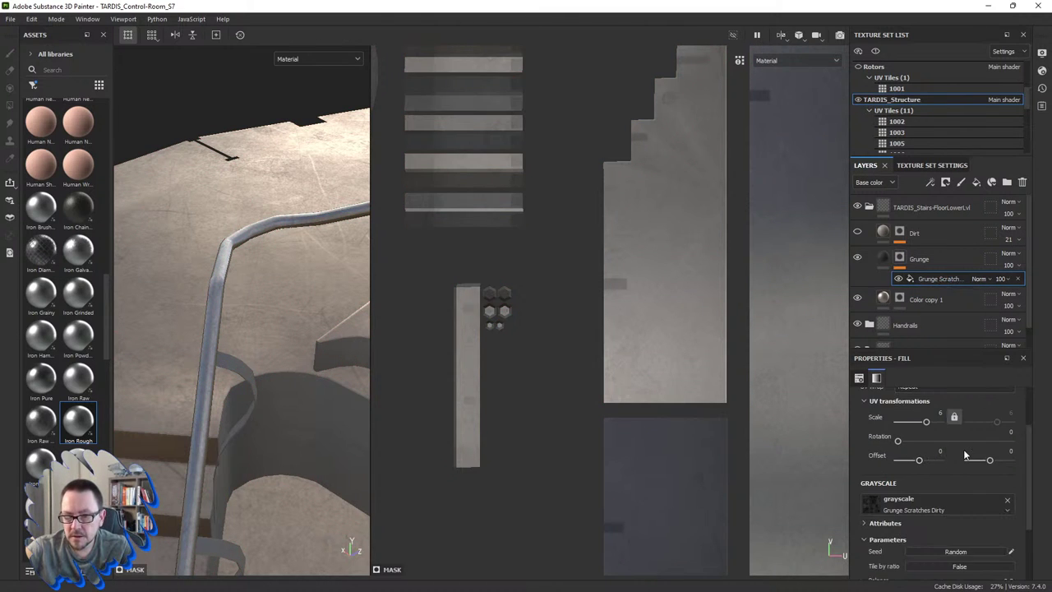
{"action": "scroll", "coordinate": [965, 455], "scroll_direction": "down", "scroll_amount": 3}
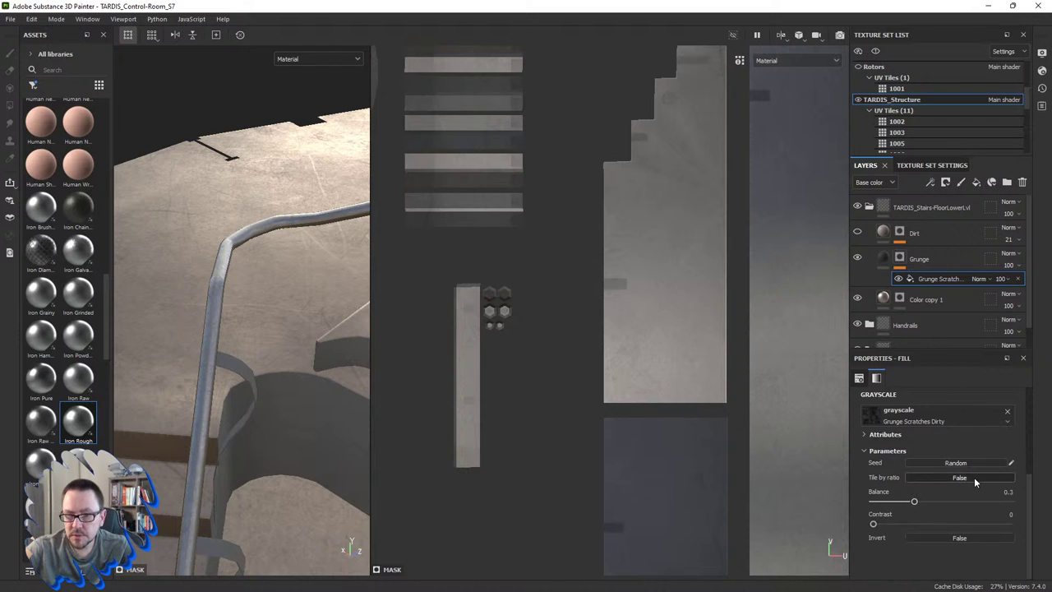
{"action": "scroll", "coordinate": [971, 422], "scroll_direction": "up", "scroll_amount": 5}
{"action": "scroll", "coordinate": [971, 422], "scroll_direction": "down", "scroll_amount": 3}
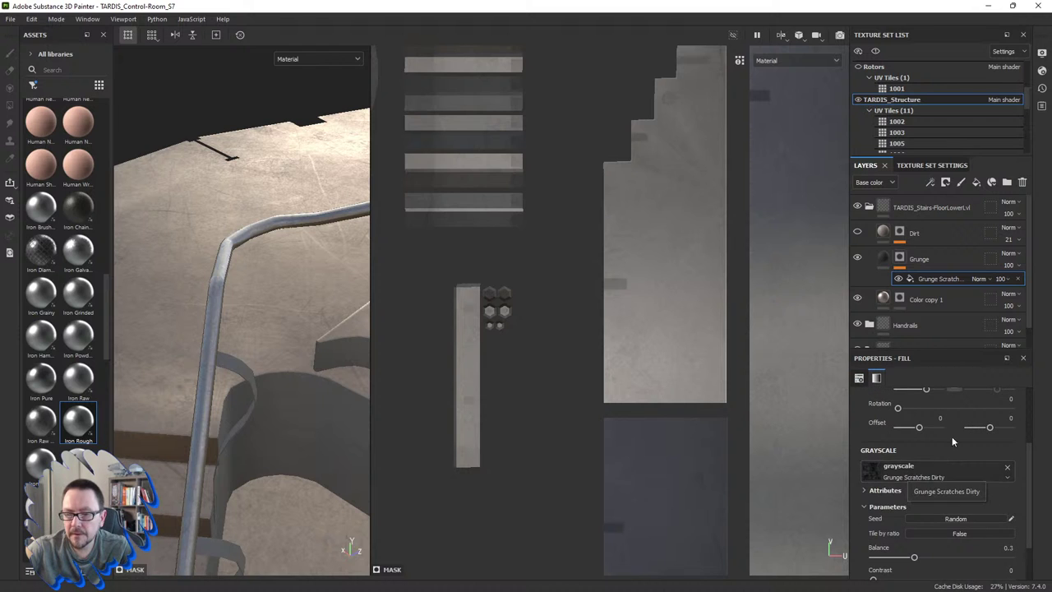
{"action": "scroll", "coordinate": [953, 437], "scroll_direction": "up", "scroll_amount": 3}
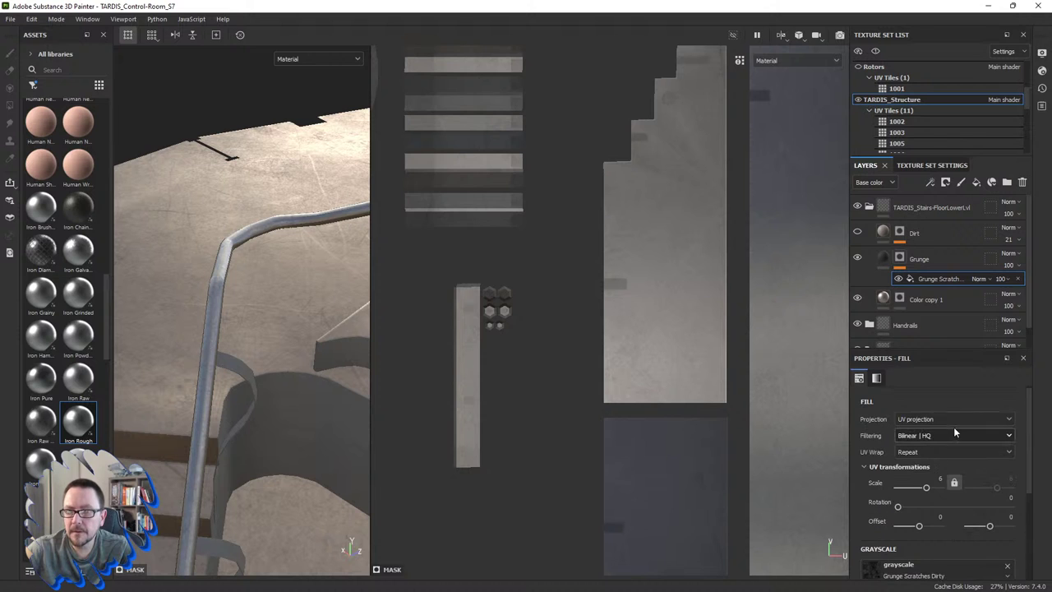
{"action": "left_click", "coordinate": [1018, 280]}
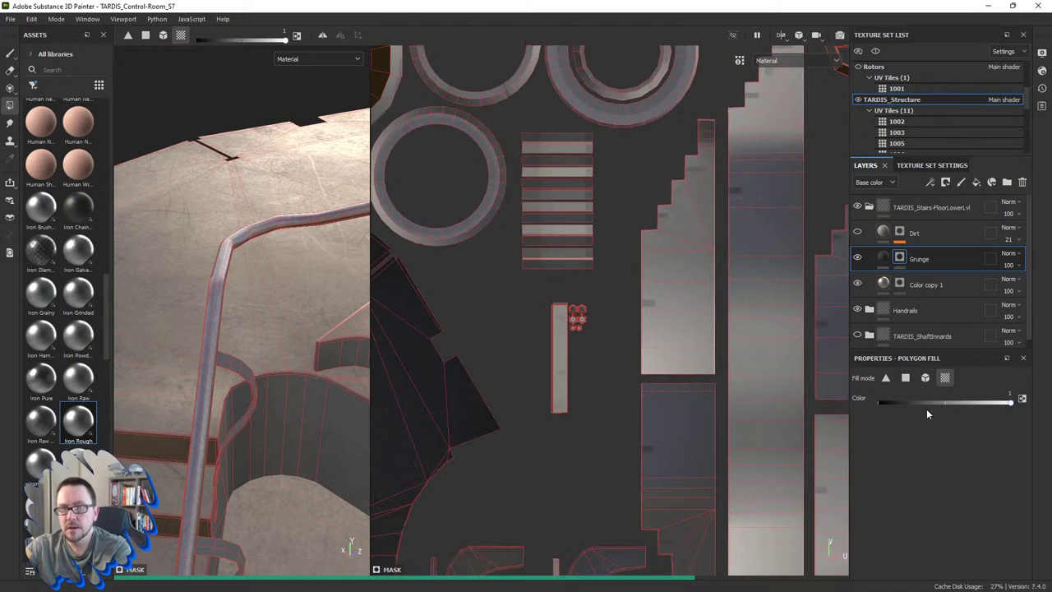
Step: Set the fill value to about 0.78 and clear the Grunge layer's mask
{"action": "left_click", "coordinate": [982, 403]}
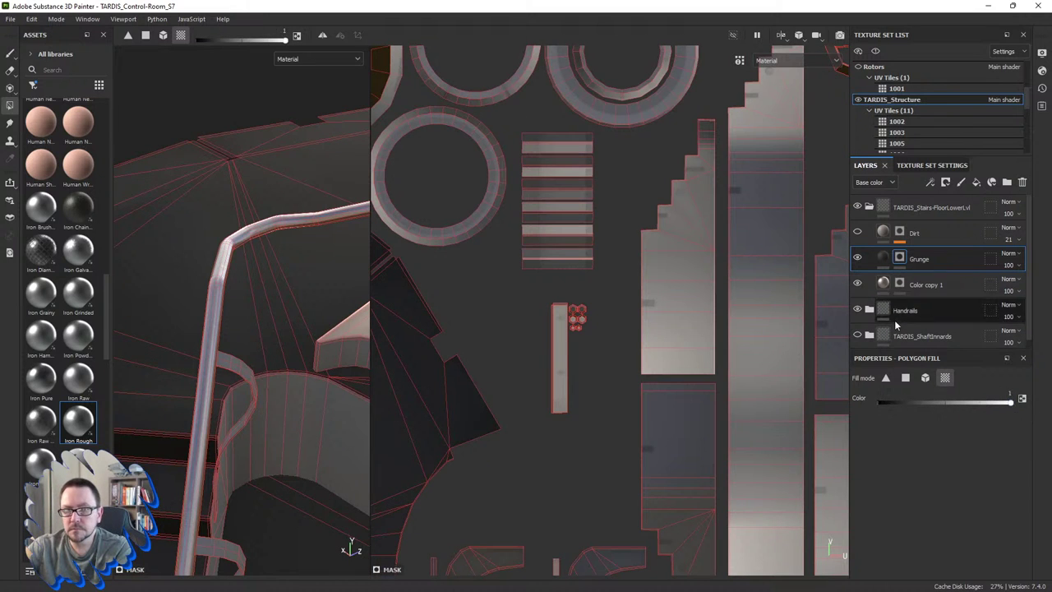
{"action": "right_click", "coordinate": [908, 252]}
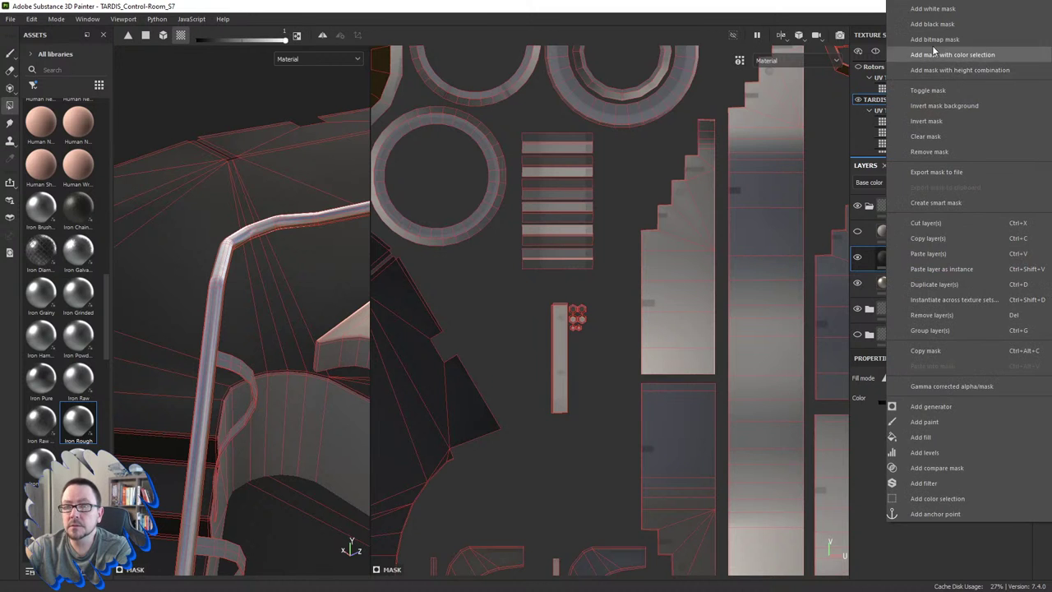
{"action": "left_click", "coordinate": [924, 137]}
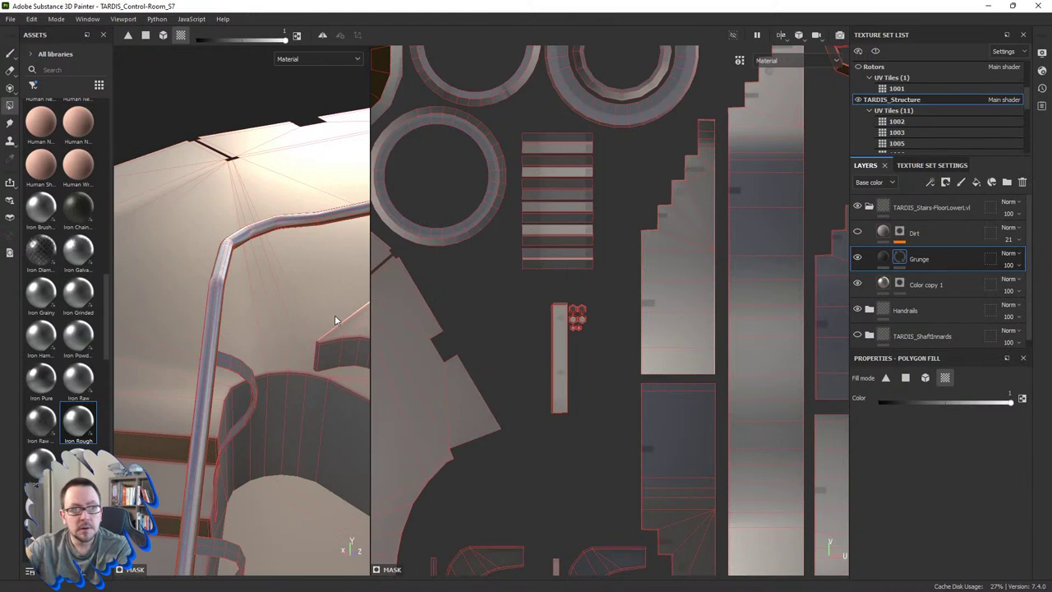
Step: Fill the stairs, large octagon and fan-shaped floor islands into the Grunge mask
{"action": "left_click_drag", "start_coordinate": [368, 329], "coordinate": [545, 332]}
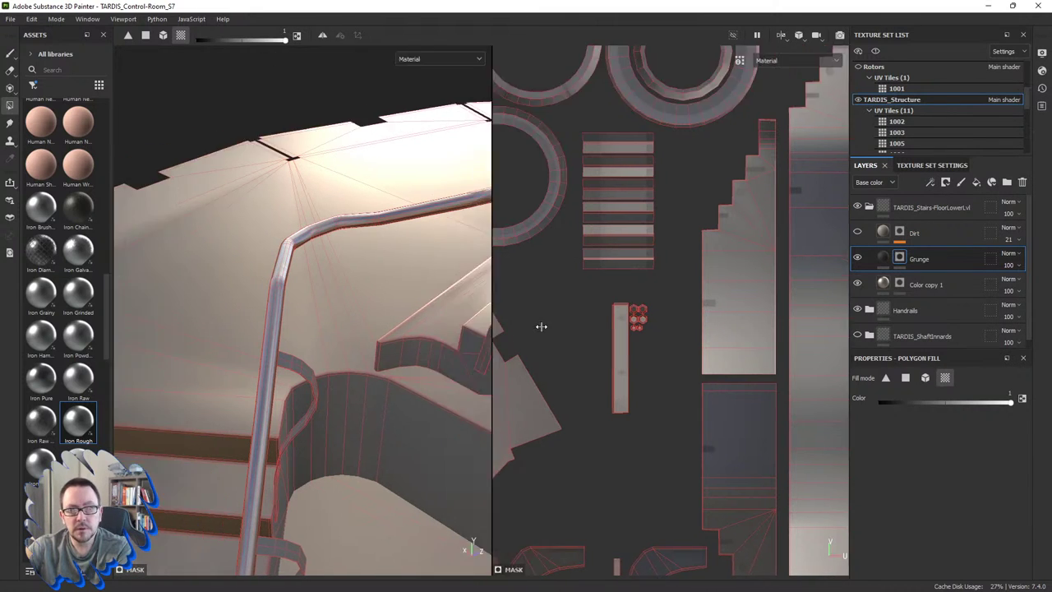
{"action": "scroll", "coordinate": [666, 327], "scroll_direction": "down", "scroll_amount": 2}
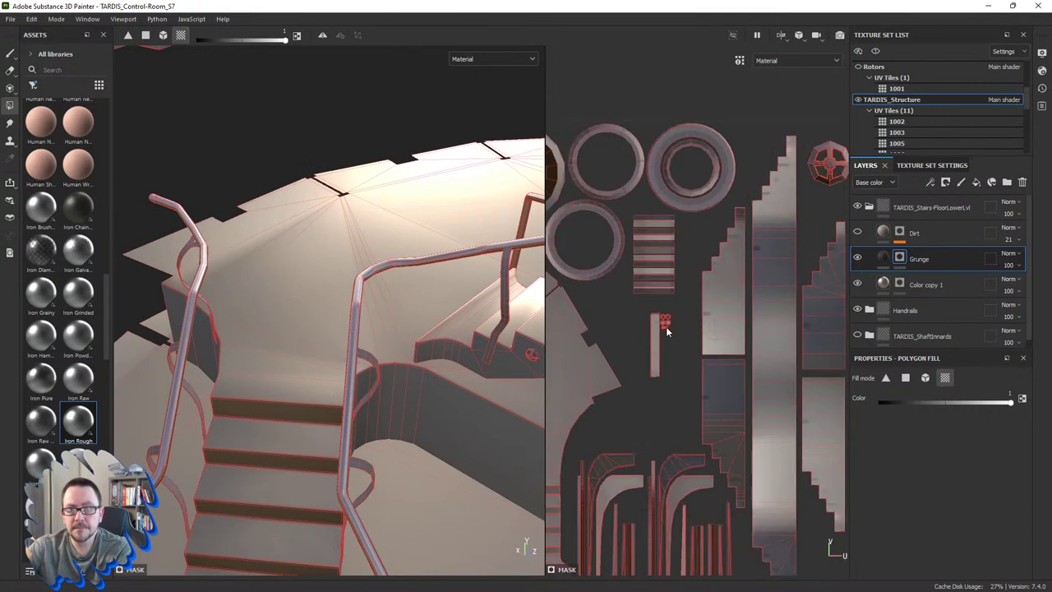
{"action": "scroll", "coordinate": [665, 327], "scroll_direction": "down", "scroll_amount": 2}
{"action": "scroll", "coordinate": [593, 374], "scroll_direction": "up", "scroll_amount": 2}
{"action": "scroll", "coordinate": [603, 369], "scroll_direction": "up", "scroll_amount": 2}
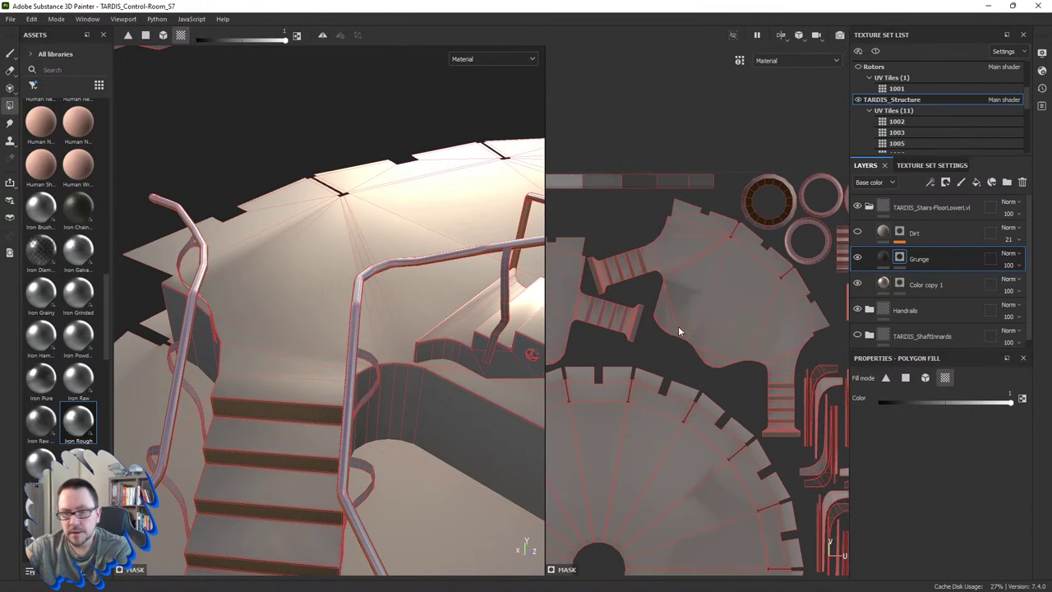
{"action": "left_click", "coordinate": [570, 304]}
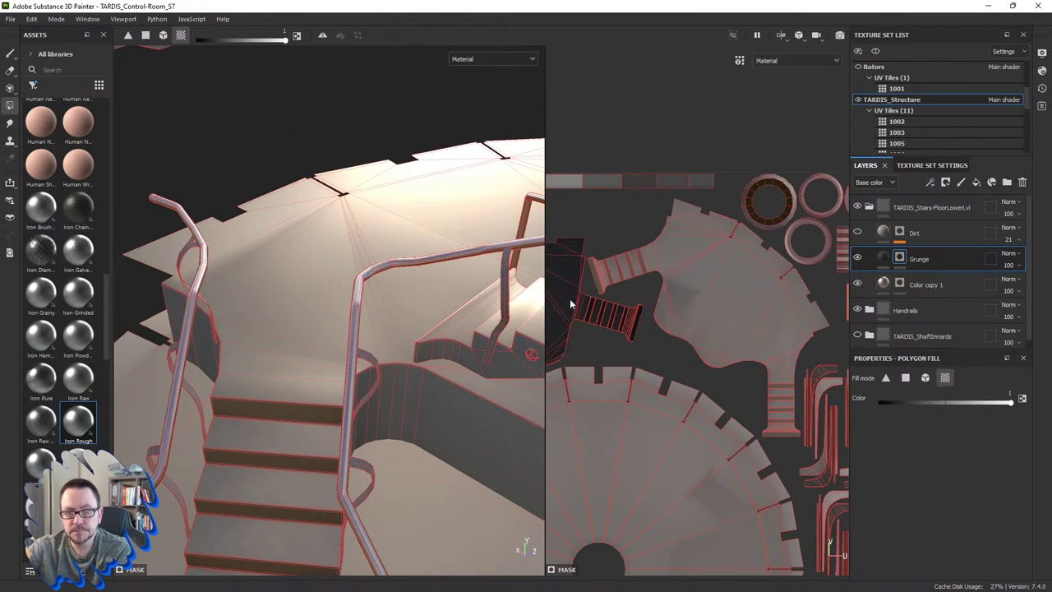
{"action": "left_click", "coordinate": [710, 293]}
{"action": "left_click", "coordinate": [622, 498]}
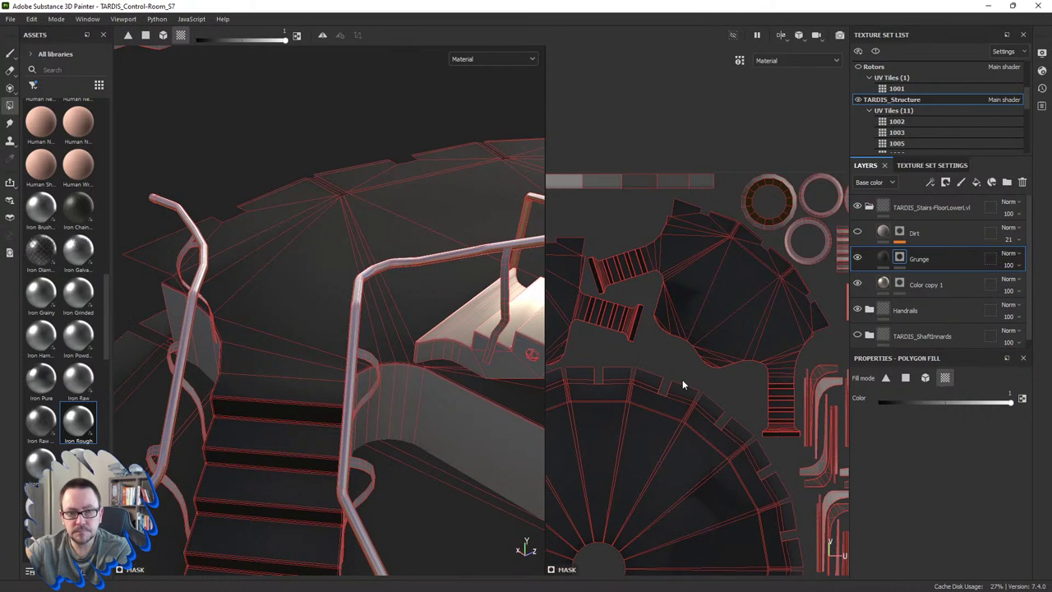
Step: Add and remove an empty generator on the Grunge mask, then add a fill effect
{"action": "right_click", "coordinate": [901, 257]}
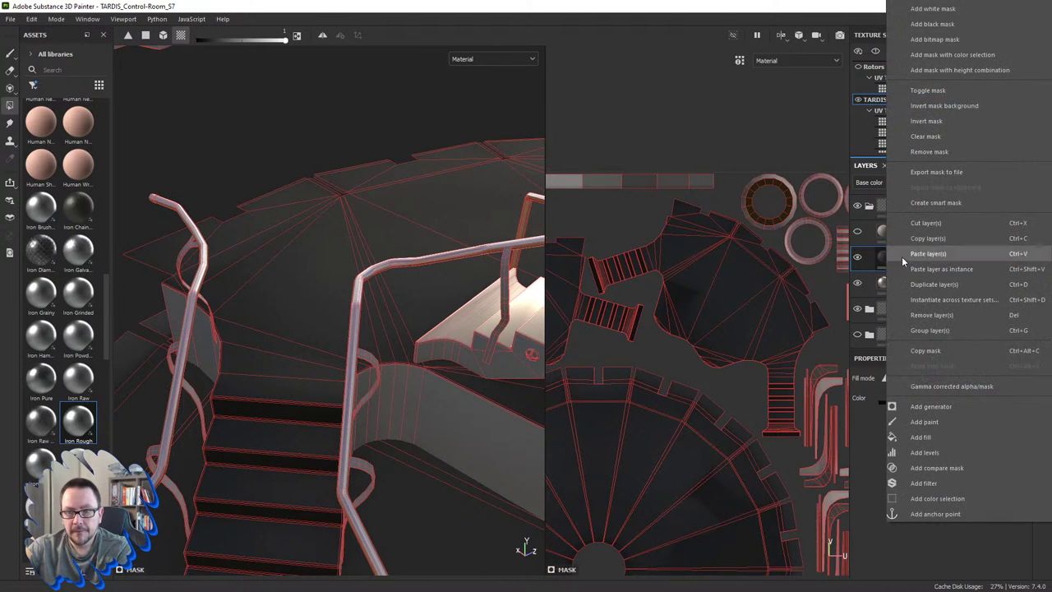
{"action": "left_click", "coordinate": [932, 404]}
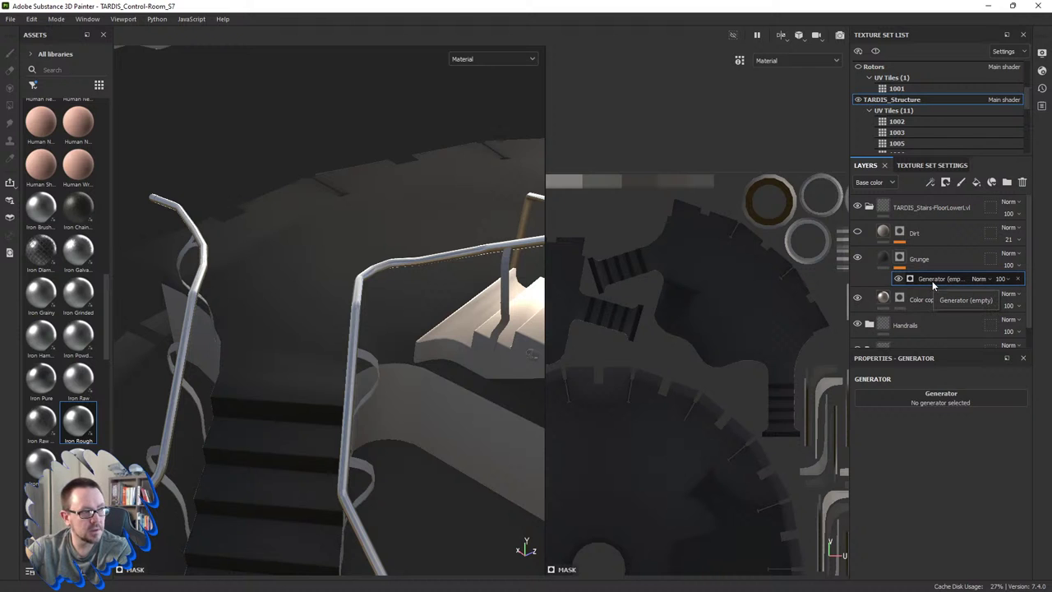
{"action": "left_click", "coordinate": [923, 400]}
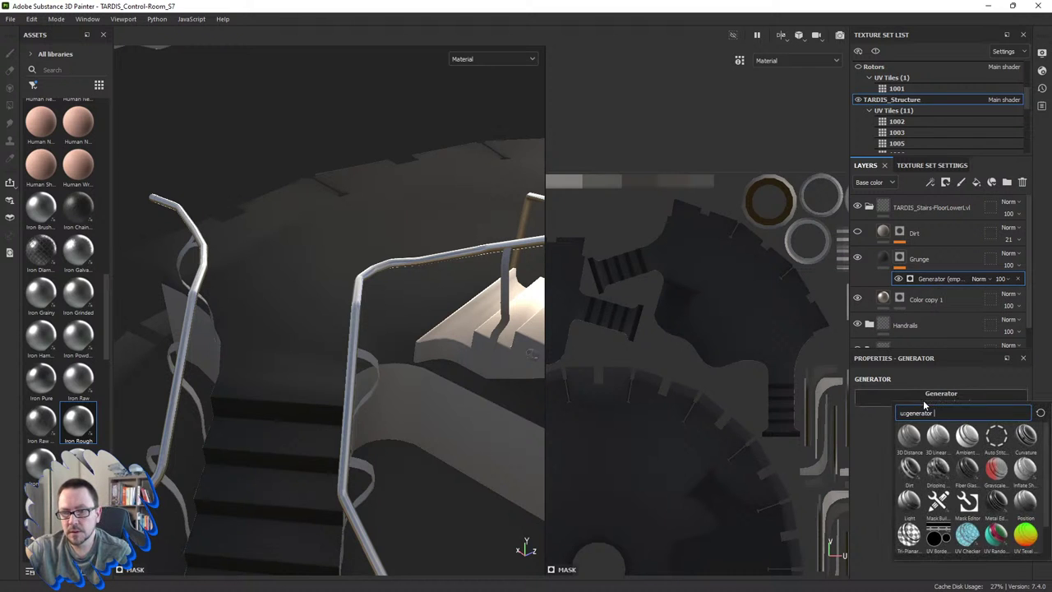
{"action": "mouse_move", "coordinate": [910, 470]}
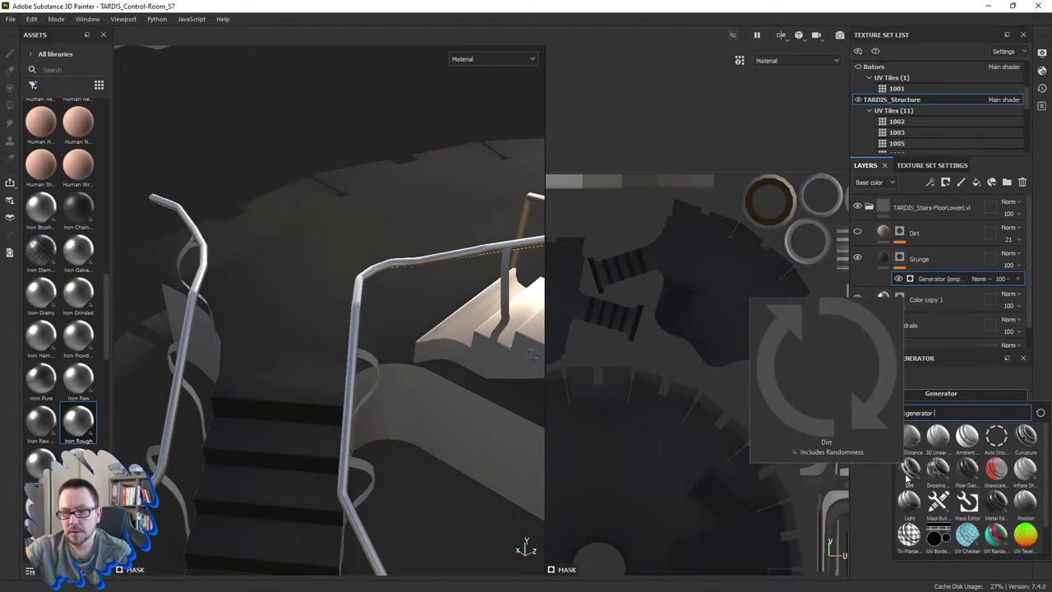
{"action": "left_click", "coordinate": [867, 487]}
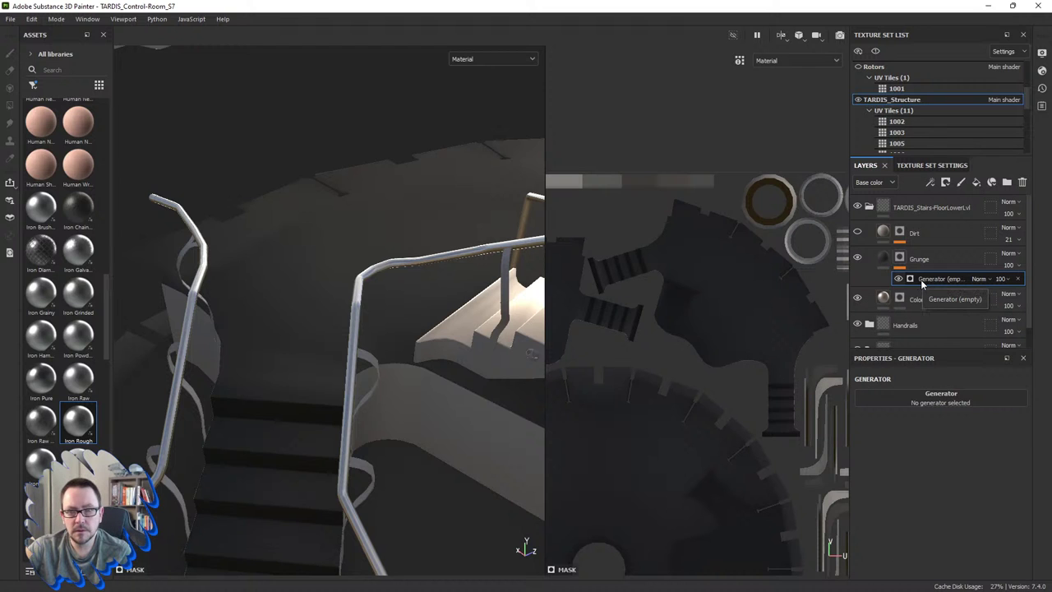
{"action": "left_click", "coordinate": [1017, 278]}
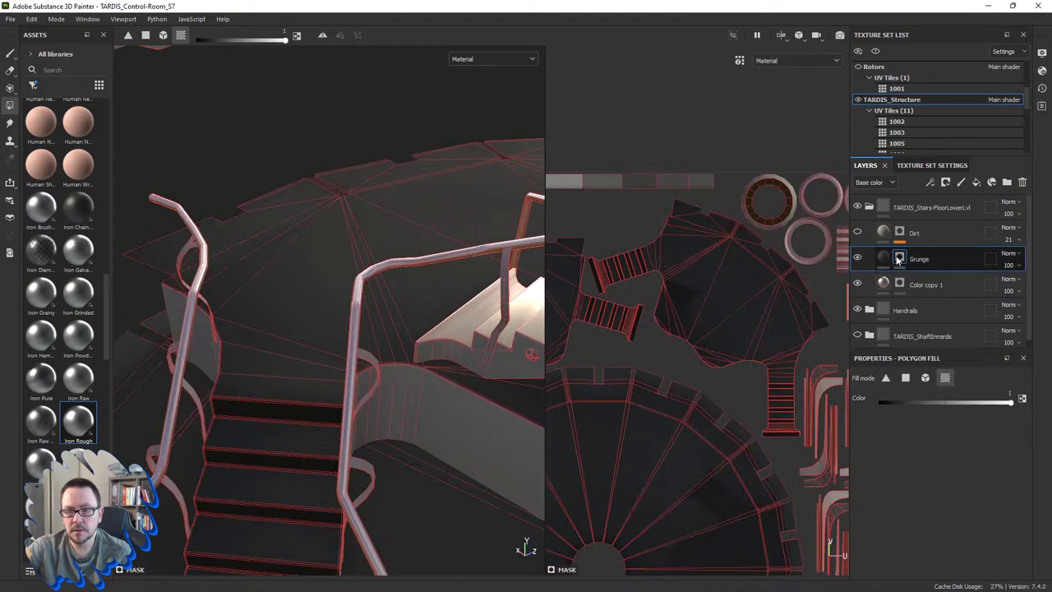
{"action": "right_click", "coordinate": [901, 260]}
{"action": "left_click", "coordinate": [912, 437]}
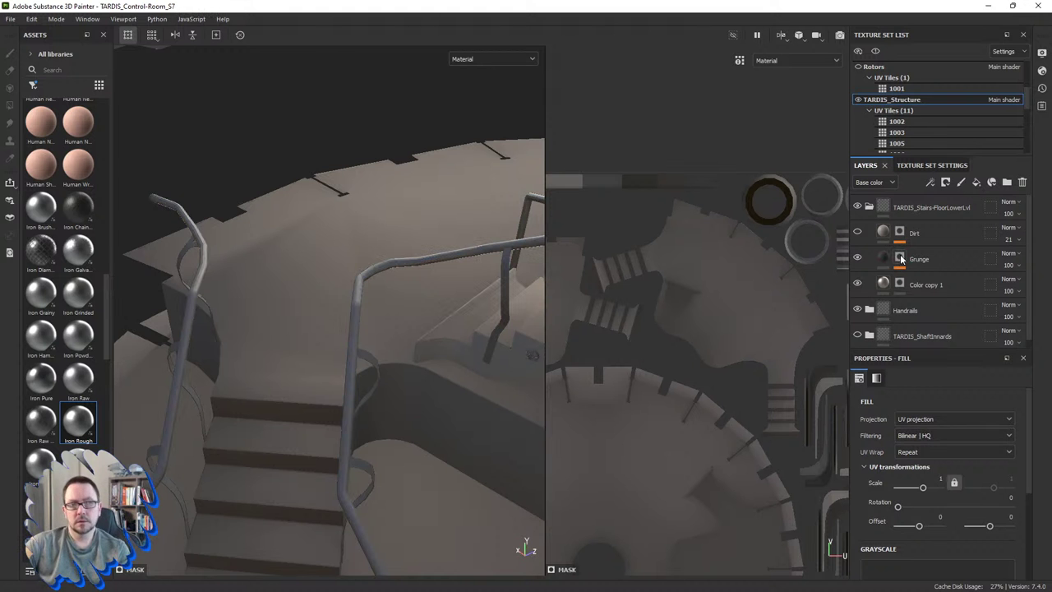
{"action": "right_click", "coordinate": [901, 259]}
{"action": "left_click", "coordinate": [909, 277]}
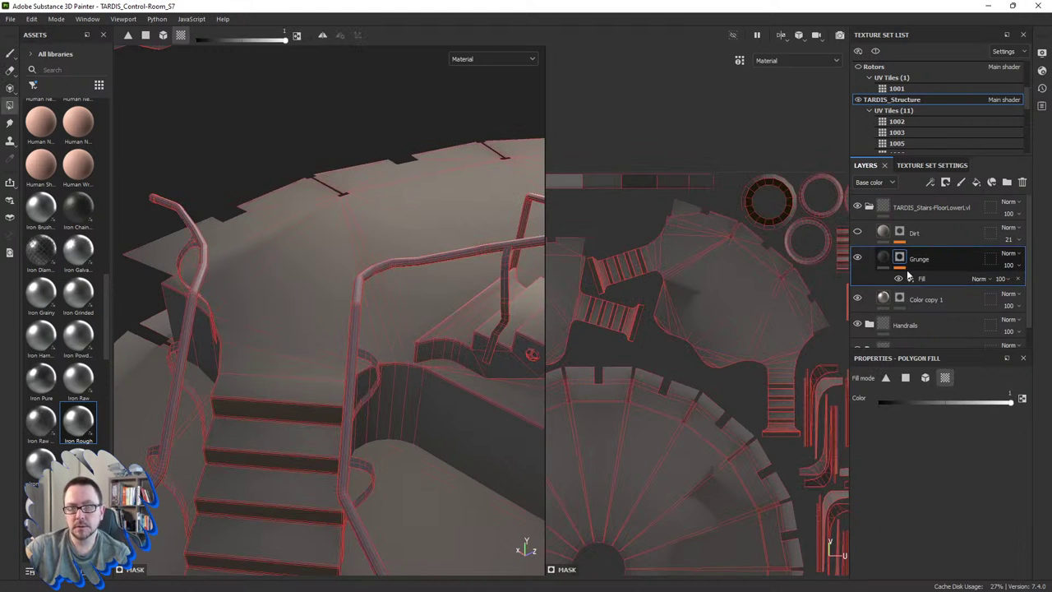
{"action": "left_click", "coordinate": [920, 277]}
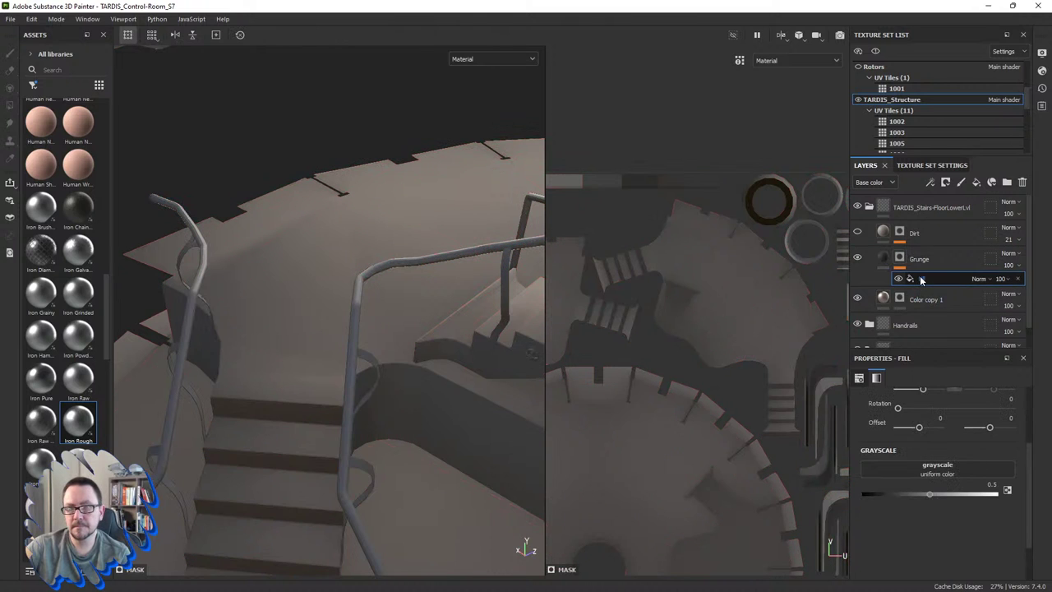
{"action": "left_click", "coordinate": [930, 470]}
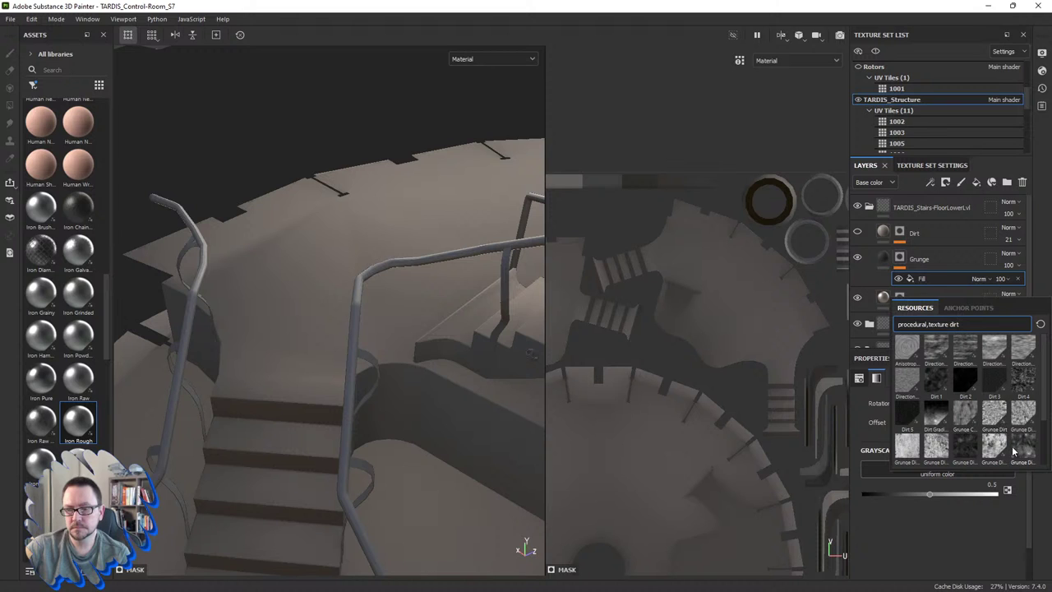
{"action": "scroll", "coordinate": [970, 452], "scroll_direction": "down", "scroll_amount": 2}
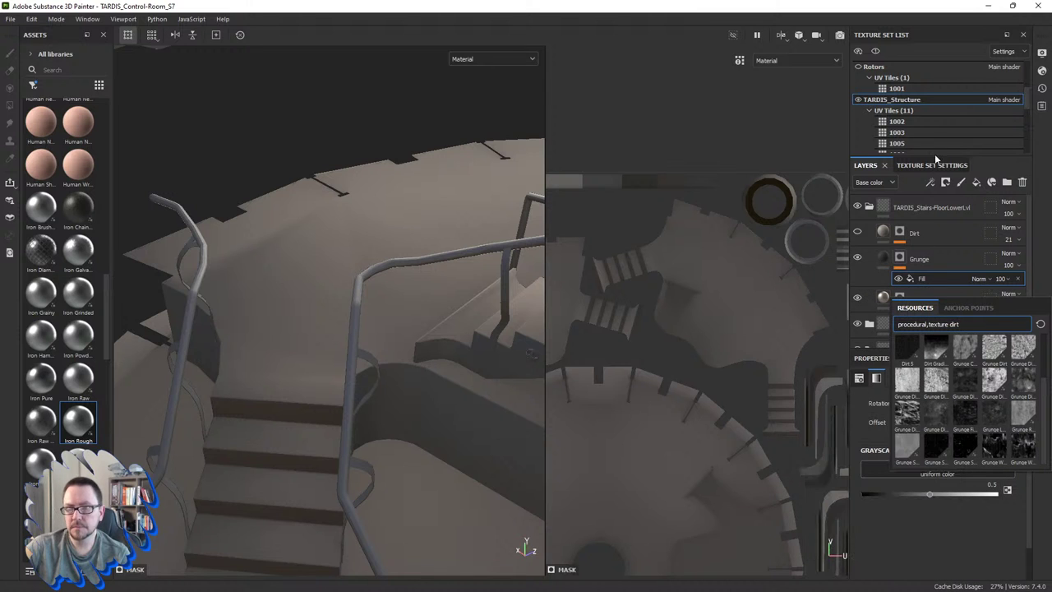
{"action": "left_click", "coordinate": [869, 125]}
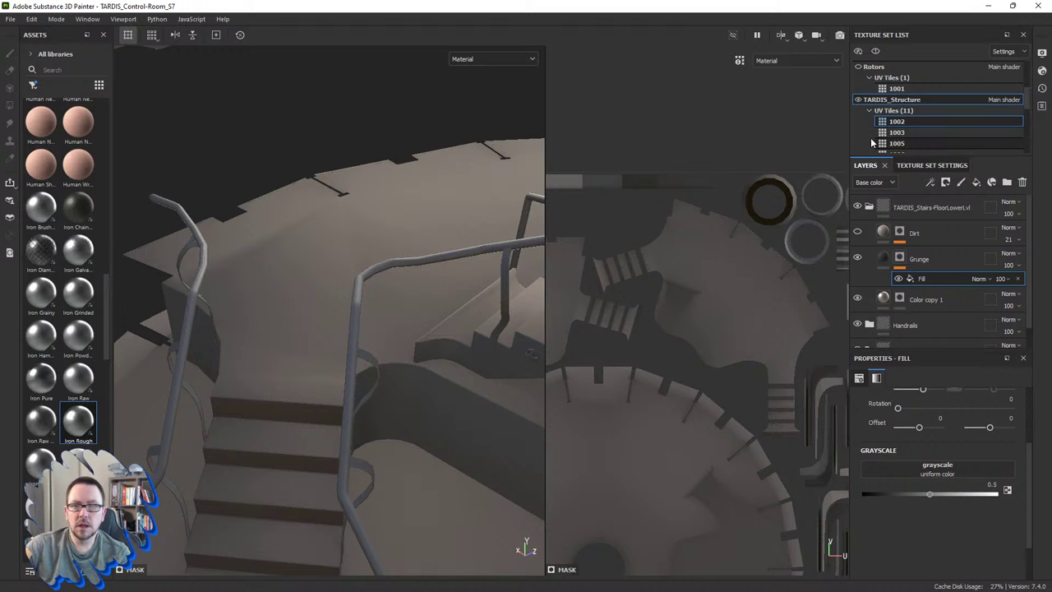
{"action": "scroll", "coordinate": [919, 217], "scroll_direction": "down", "scroll_amount": 1}
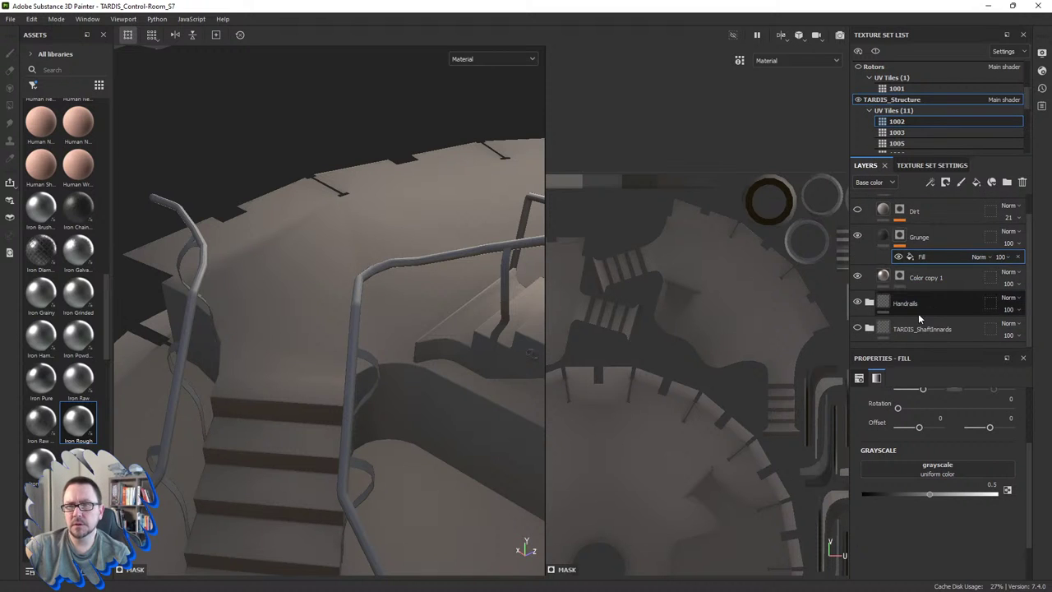
{"action": "scroll", "coordinate": [918, 309], "scroll_direction": "up", "scroll_amount": 1}
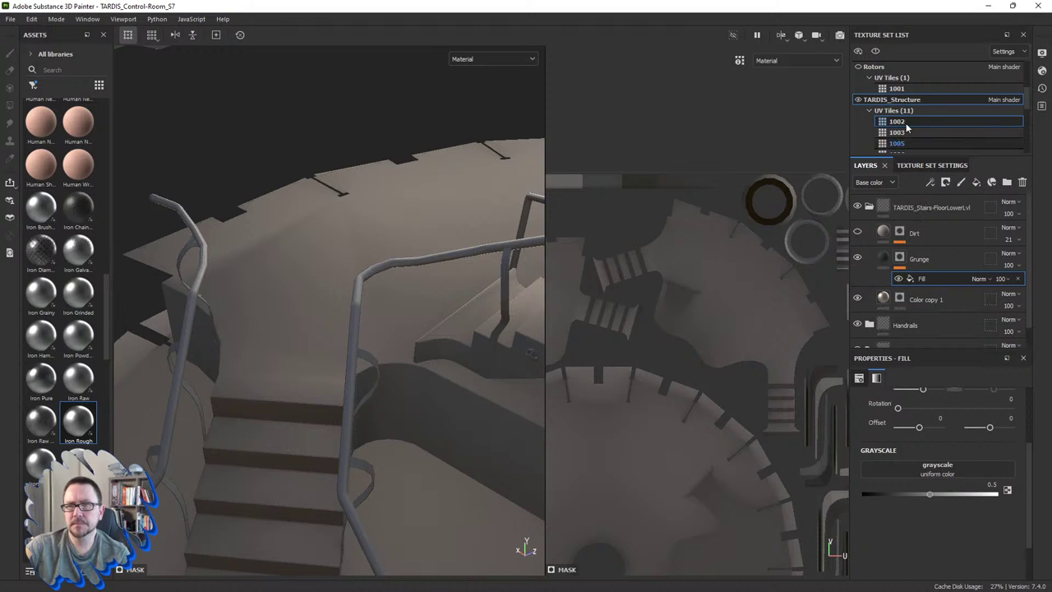
{"action": "scroll", "coordinate": [873, 116], "scroll_direction": "up", "scroll_amount": 2}
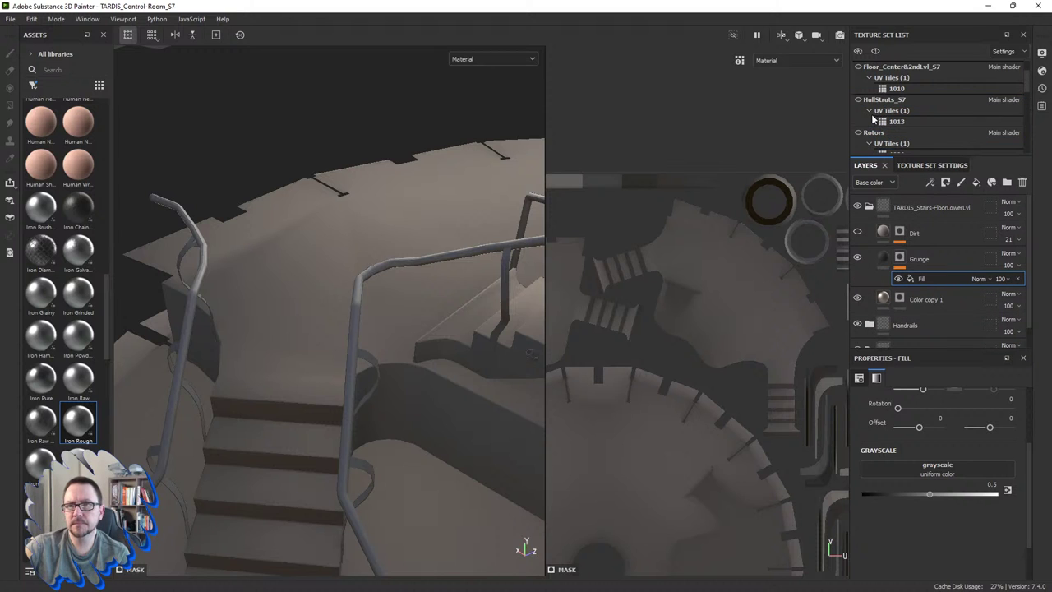
Step: Inspect the Grunge Scratches fill on Floor_Center's Grunge layer mask
{"action": "left_click", "coordinate": [880, 69]}
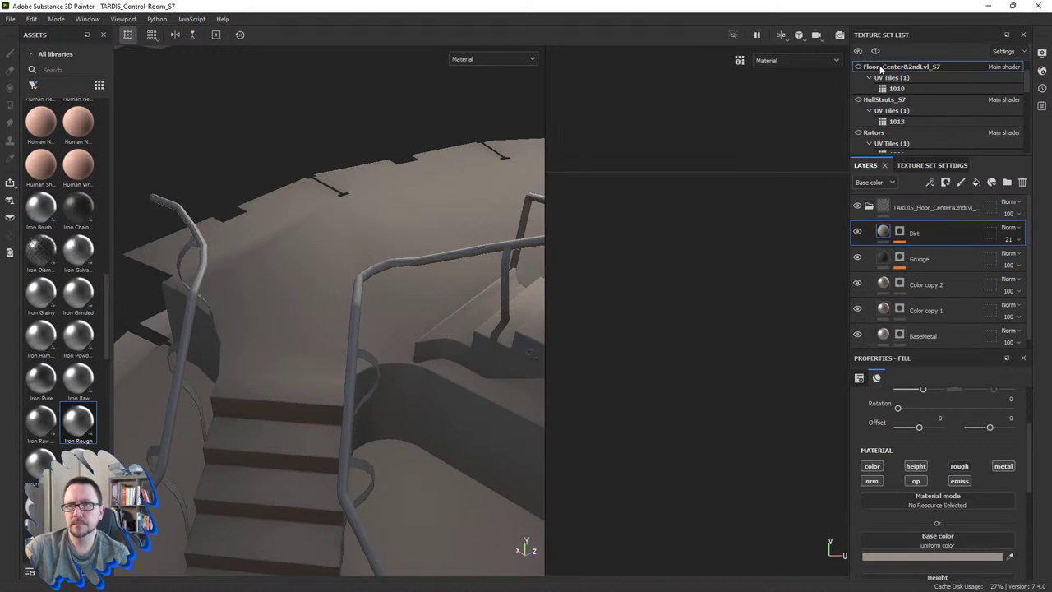
{"action": "left_click", "coordinate": [901, 256]}
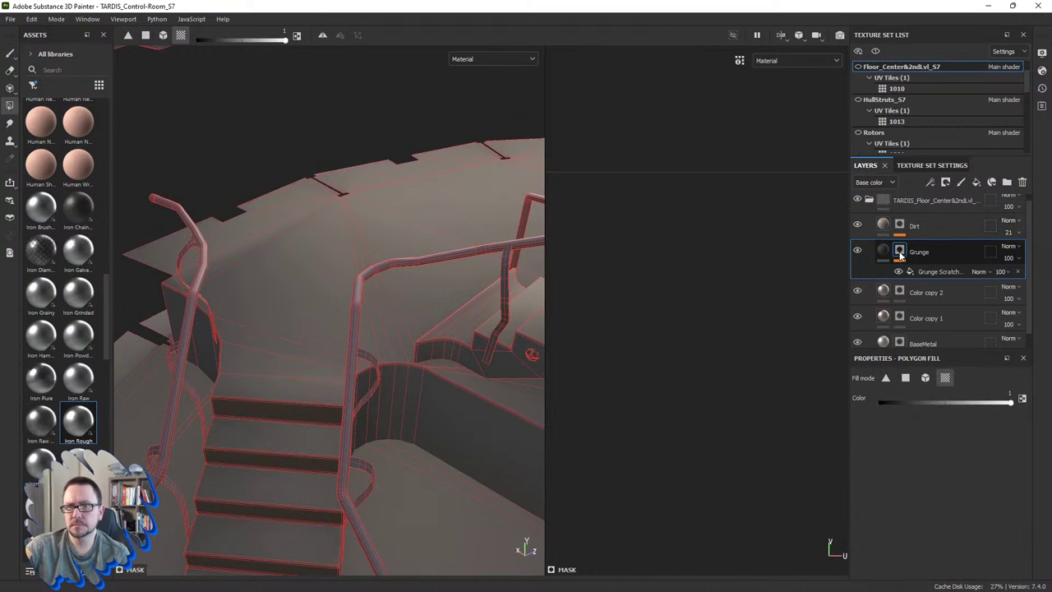
{"action": "left_click", "coordinate": [939, 273]}
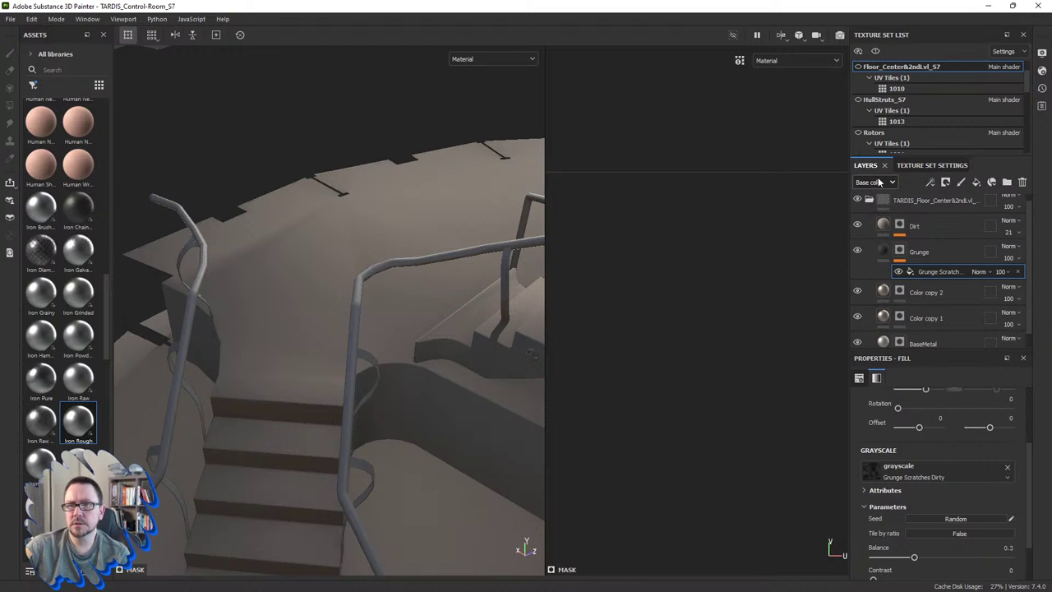
{"action": "scroll", "coordinate": [868, 128], "scroll_direction": "down", "scroll_amount": 2}
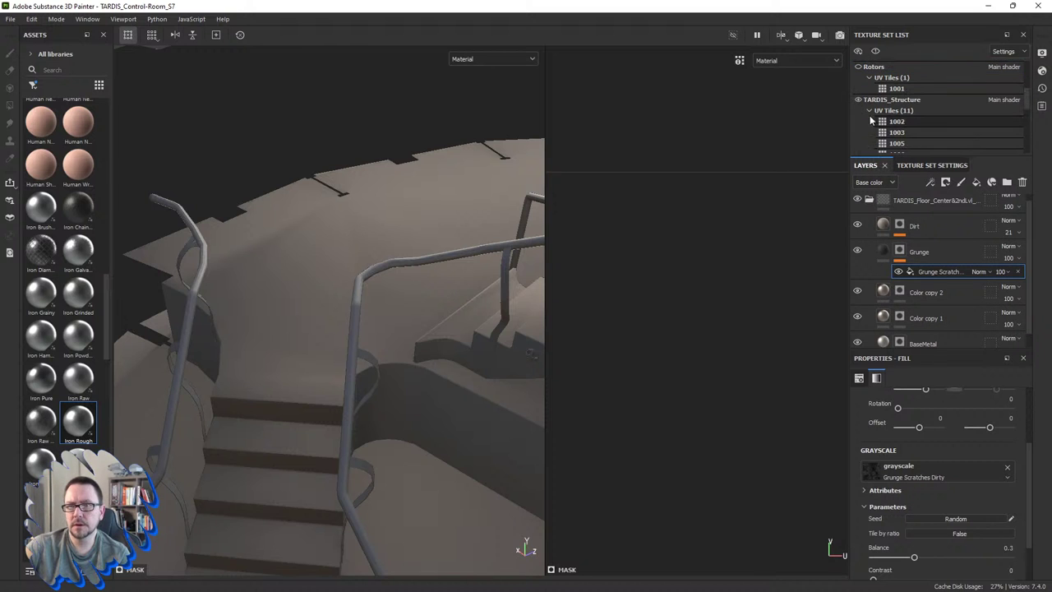
Step: In TARDIS_Structure, set the Grunge mask's Fill effect grayscale to Grunge Scratches Dirty
{"action": "left_click", "coordinate": [881, 99]}
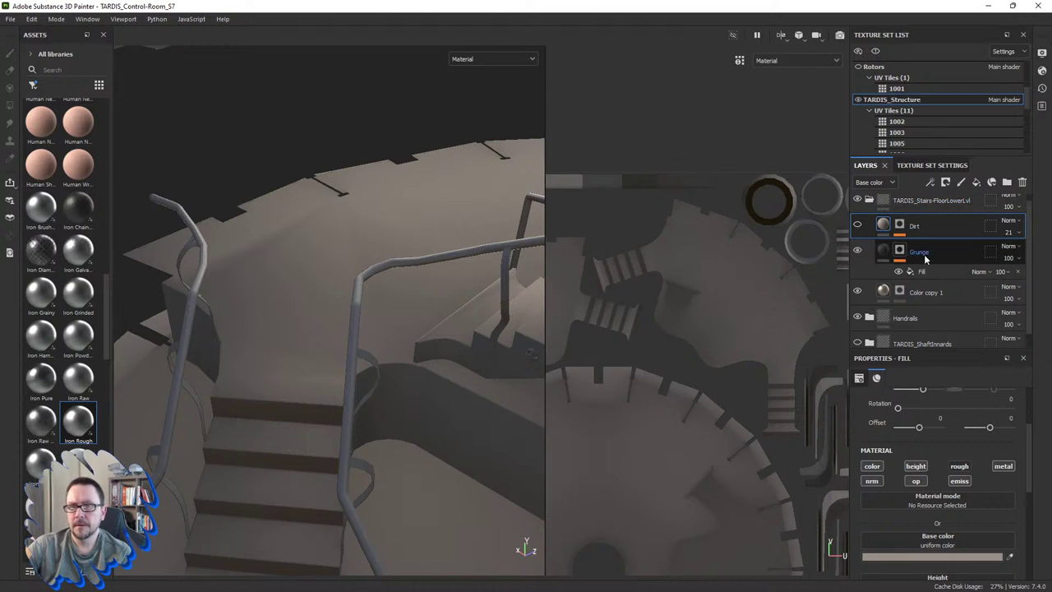
{"action": "left_click", "coordinate": [924, 275]}
{"action": "left_click", "coordinate": [907, 473]}
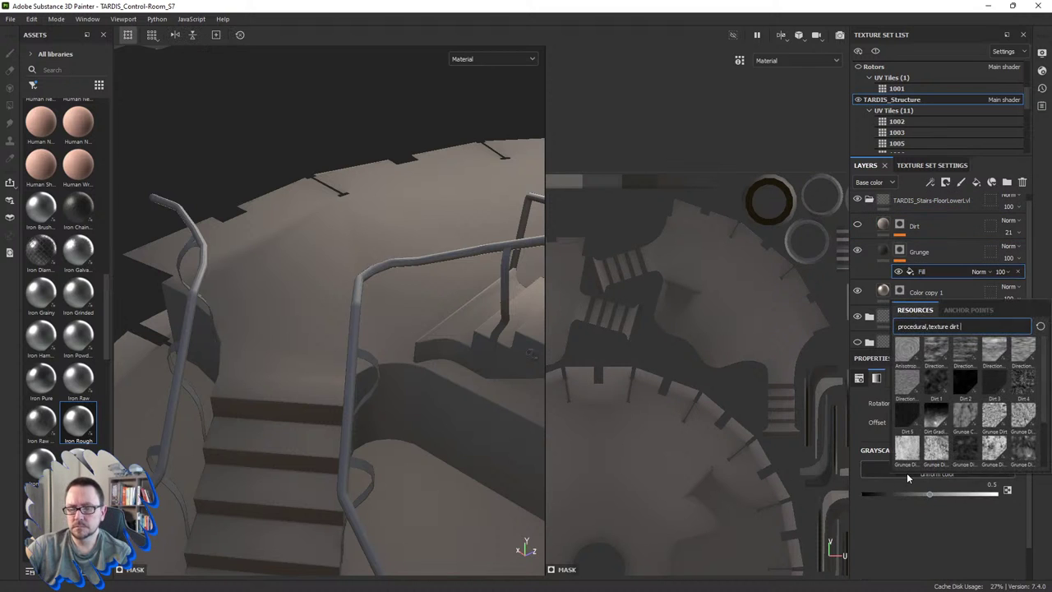
{"action": "scroll", "coordinate": [949, 427], "scroll_direction": "down", "scroll_amount": 2}
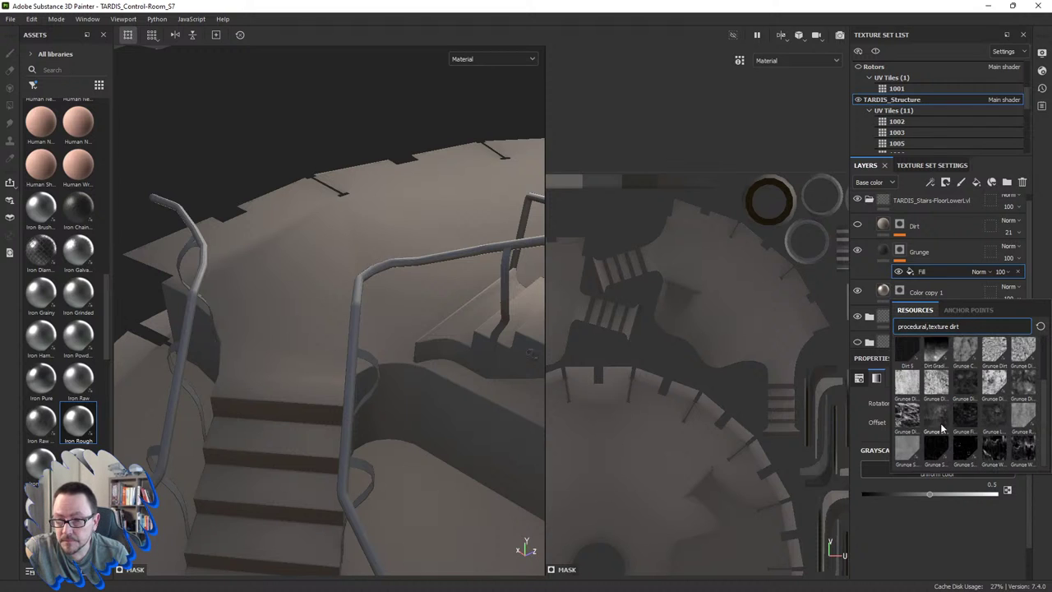
{"action": "mouse_move", "coordinate": [907, 451]}
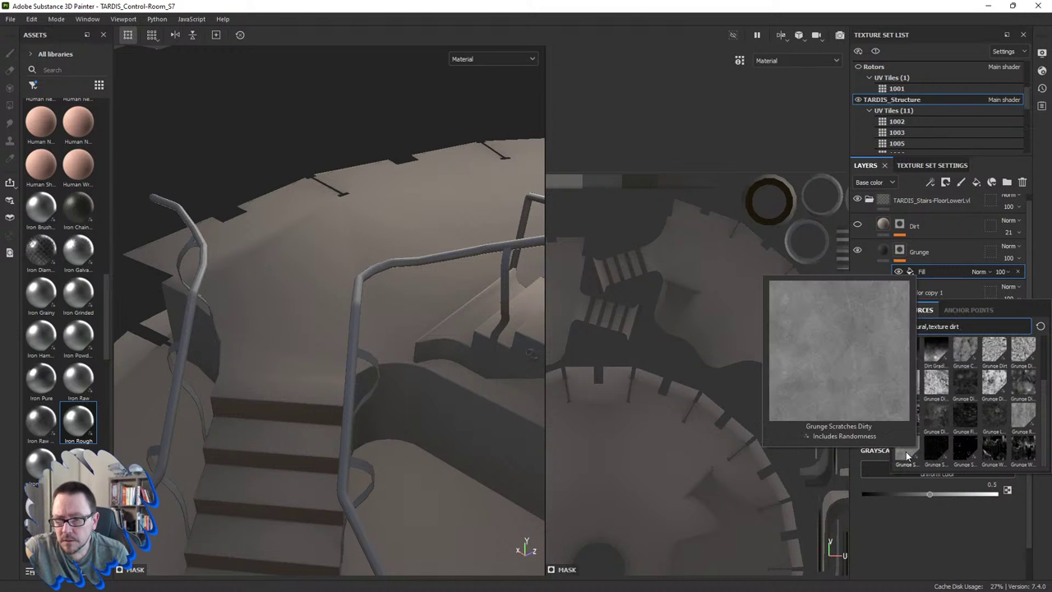
{"action": "left_click", "coordinate": [900, 458]}
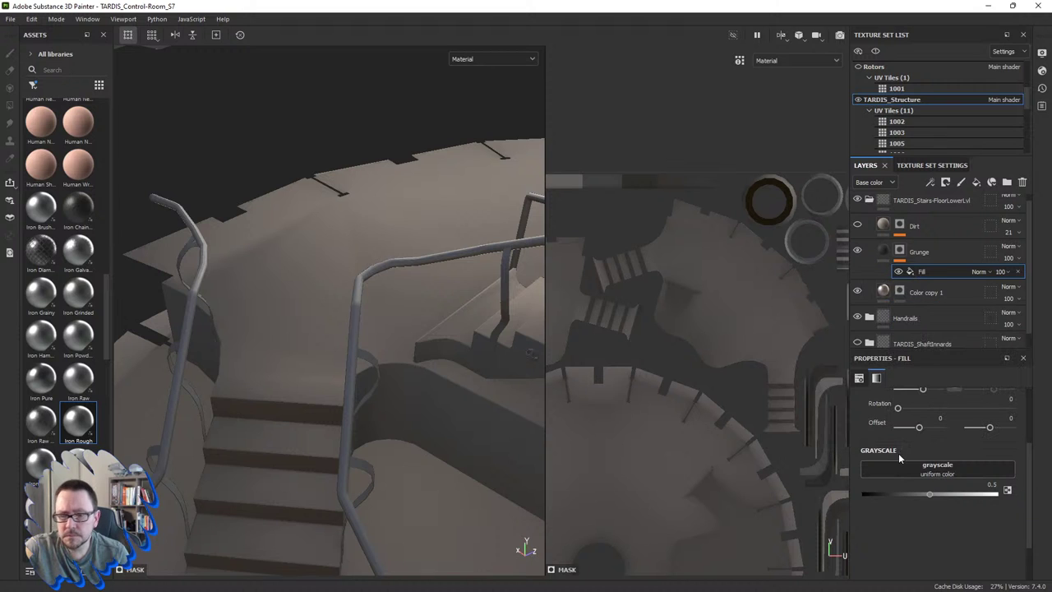
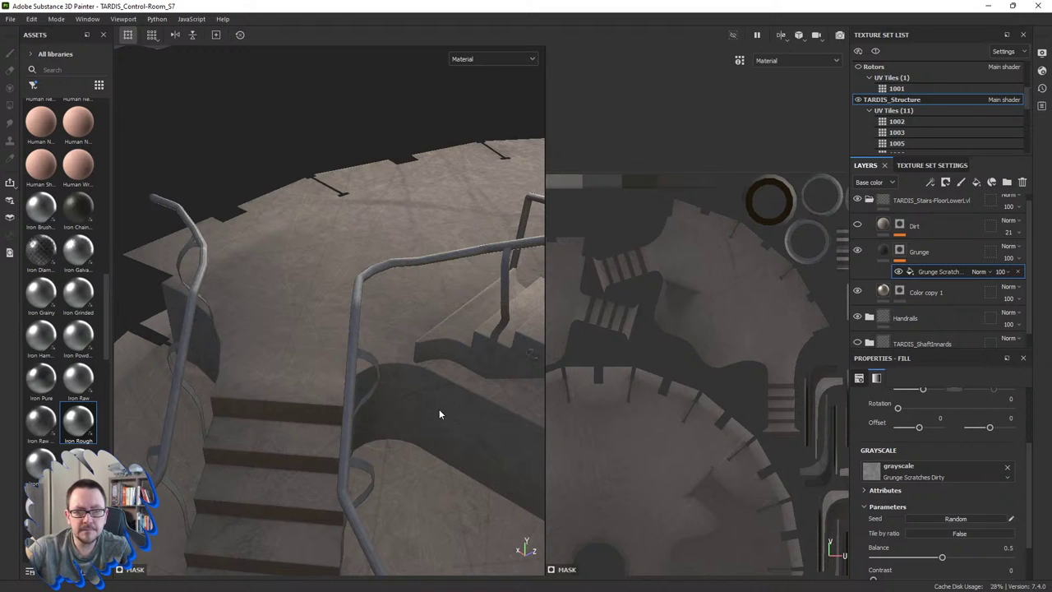
Step: Open the layer options for TARDIS_Stairs-FloorLowerLvl to give it a black mask
{"action": "scroll", "coordinate": [912, 296], "scroll_direction": "up", "scroll_amount": 1}
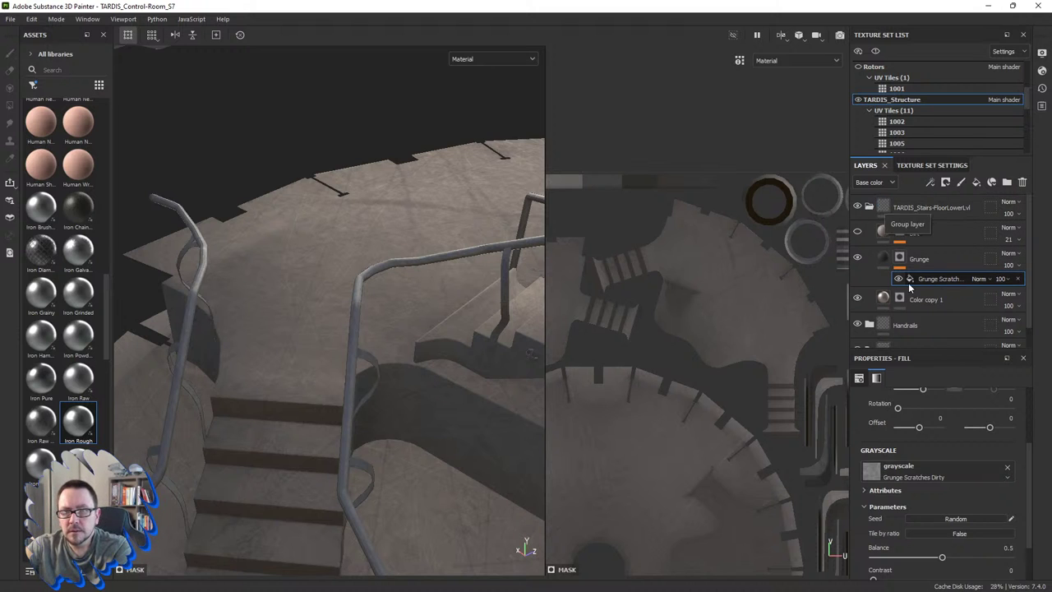
{"action": "right_click", "coordinate": [890, 214]}
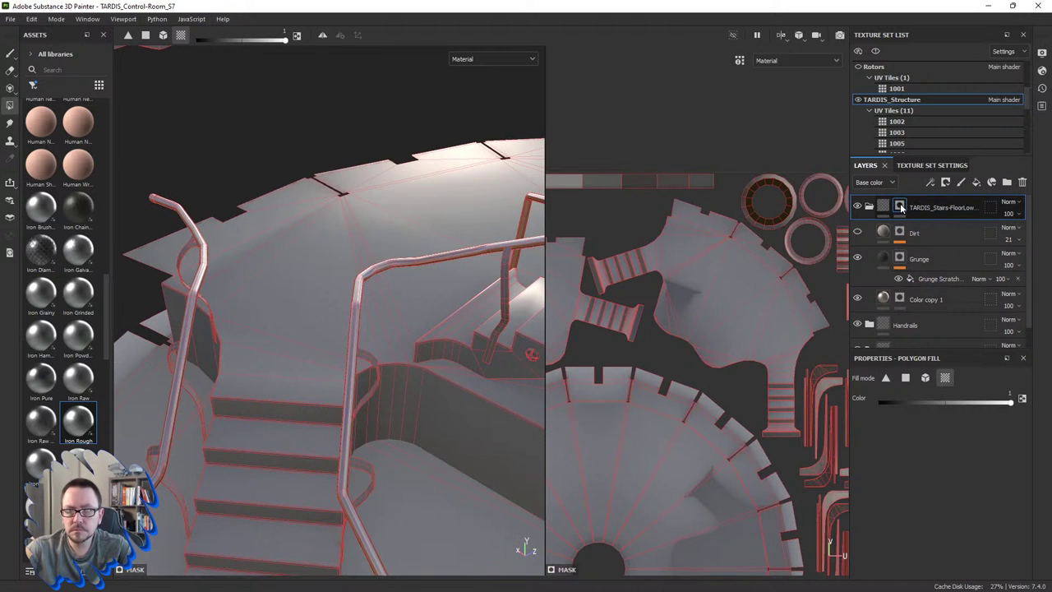
Step: Polygon-fill the folder mask over the floor, lower round and upper UV islands
{"action": "left_click", "coordinate": [900, 206]}
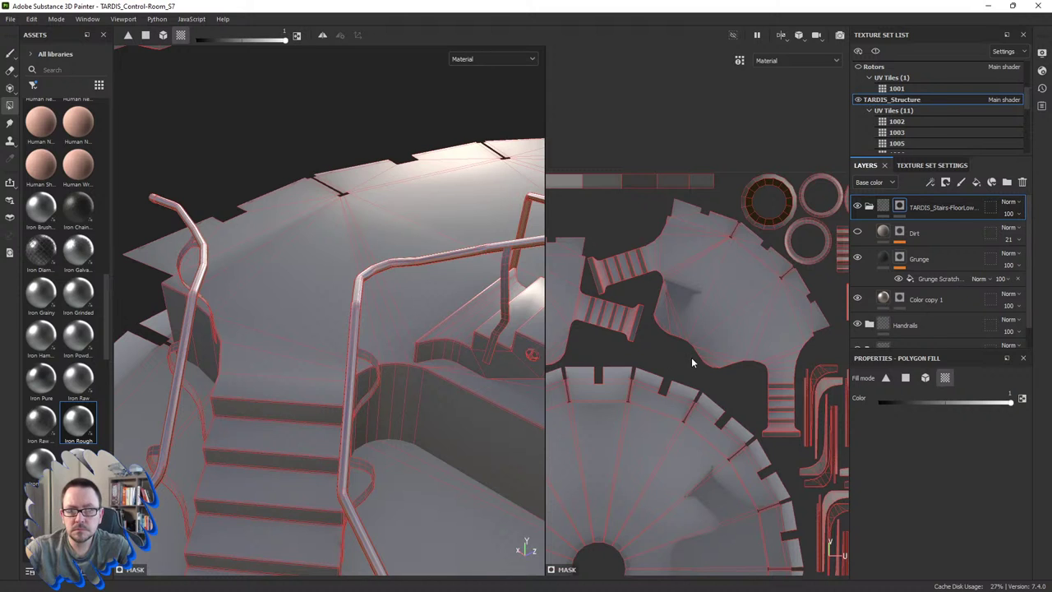
{"action": "left_click", "coordinate": [573, 304]}
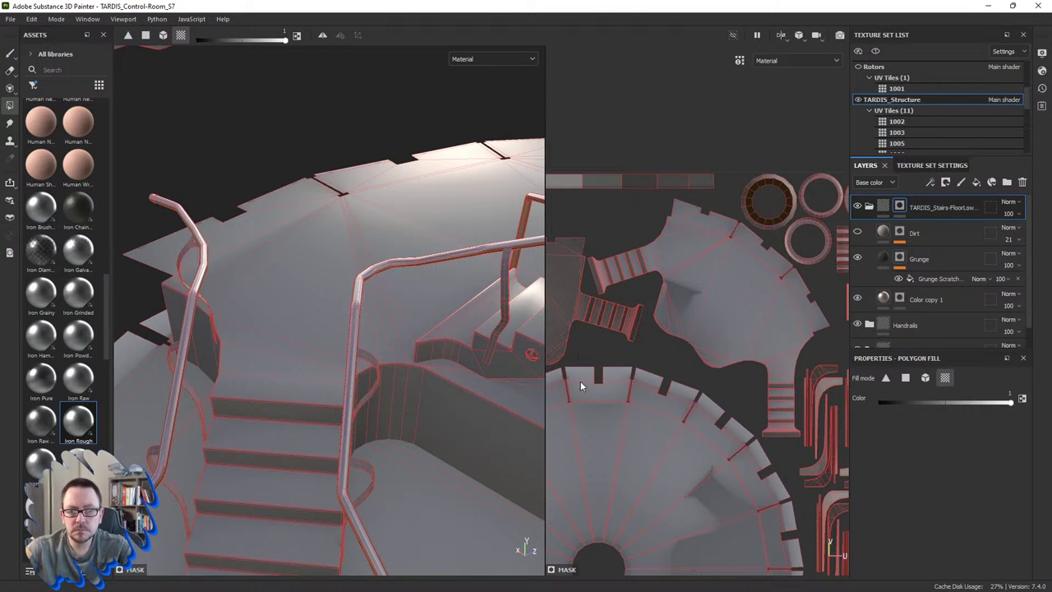
{"action": "left_click", "coordinate": [603, 423]}
{"action": "left_click", "coordinate": [725, 340]}
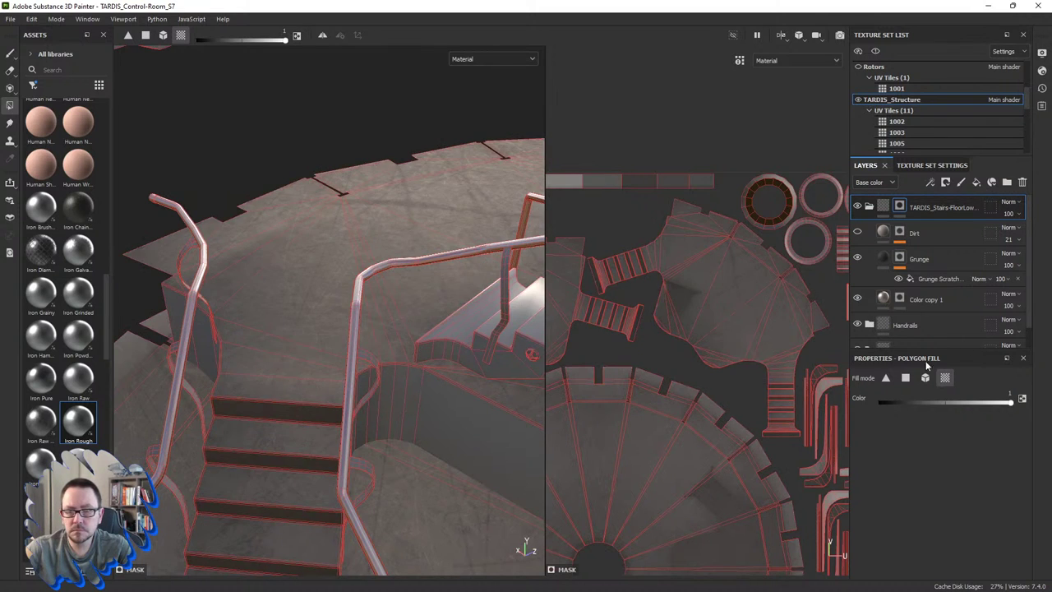
{"action": "left_click", "coordinate": [926, 281]}
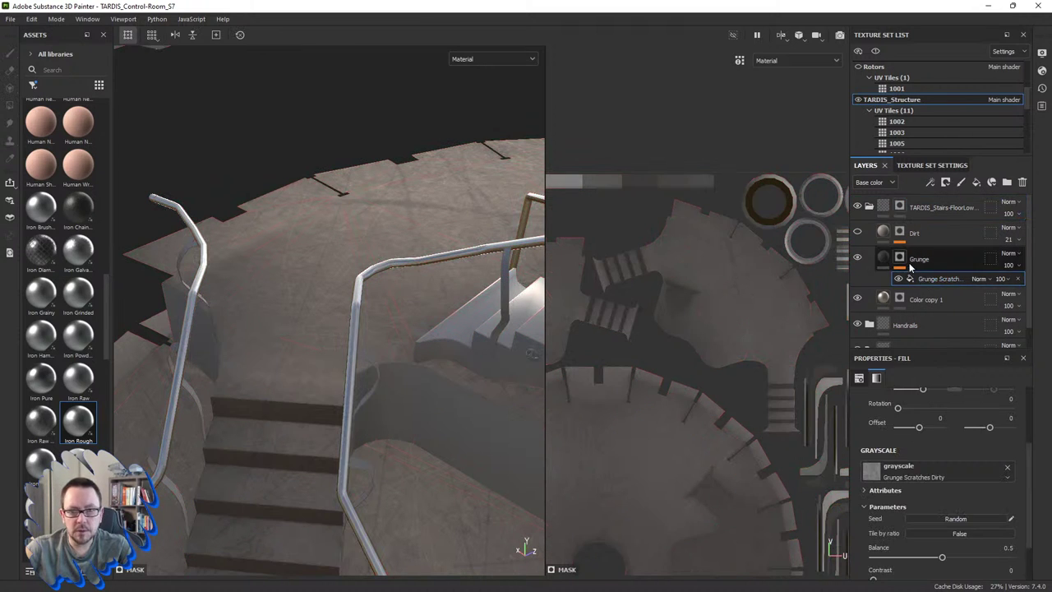
Step: Set the Grunge Scratches Dirty Grayscale Balance from 0.5 to 0.3
{"action": "scroll", "coordinate": [918, 430], "scroll_direction": "up", "scroll_amount": 3}
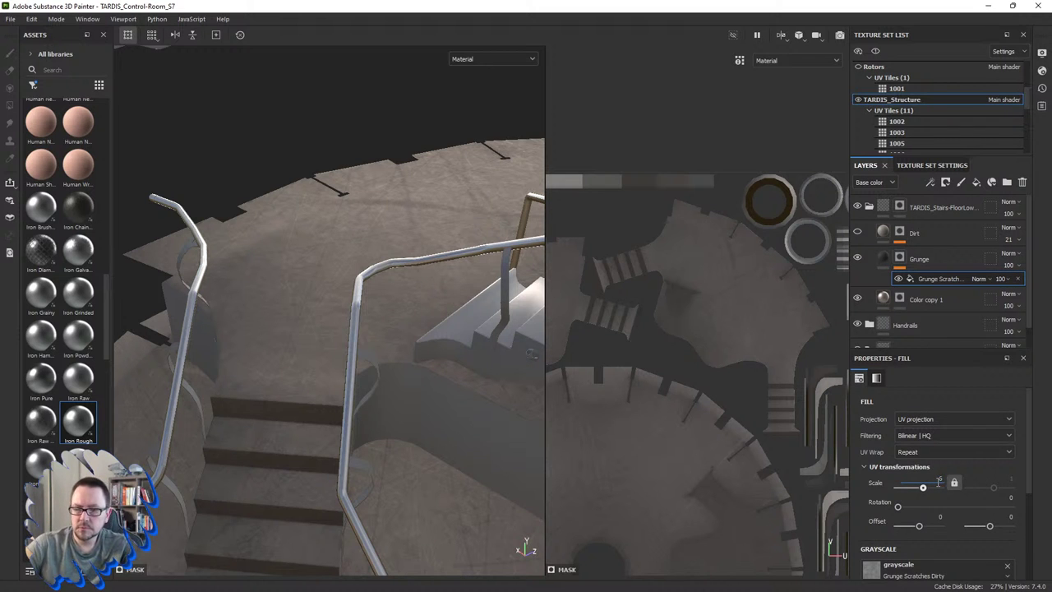
{"action": "scroll", "coordinate": [873, 484], "scroll_direction": "down", "scroll_amount": 4}
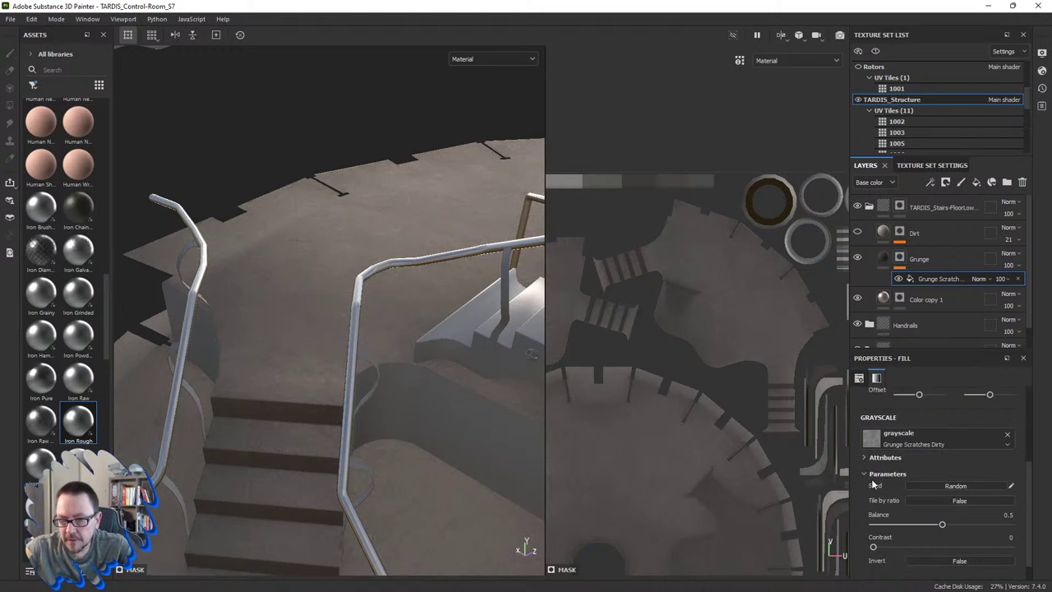
{"action": "scroll", "coordinate": [873, 484], "scroll_direction": "down", "scroll_amount": 1}
{"action": "left_click", "coordinate": [1010, 492]}
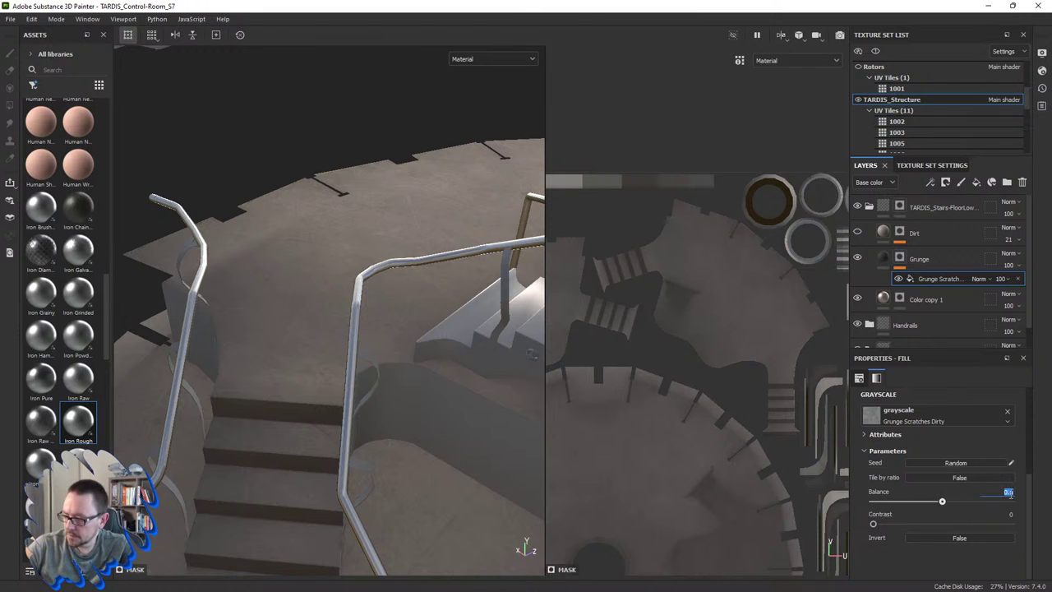
{"action": "type", "text": "0.3"}
{"action": "key", "text": "Return"}
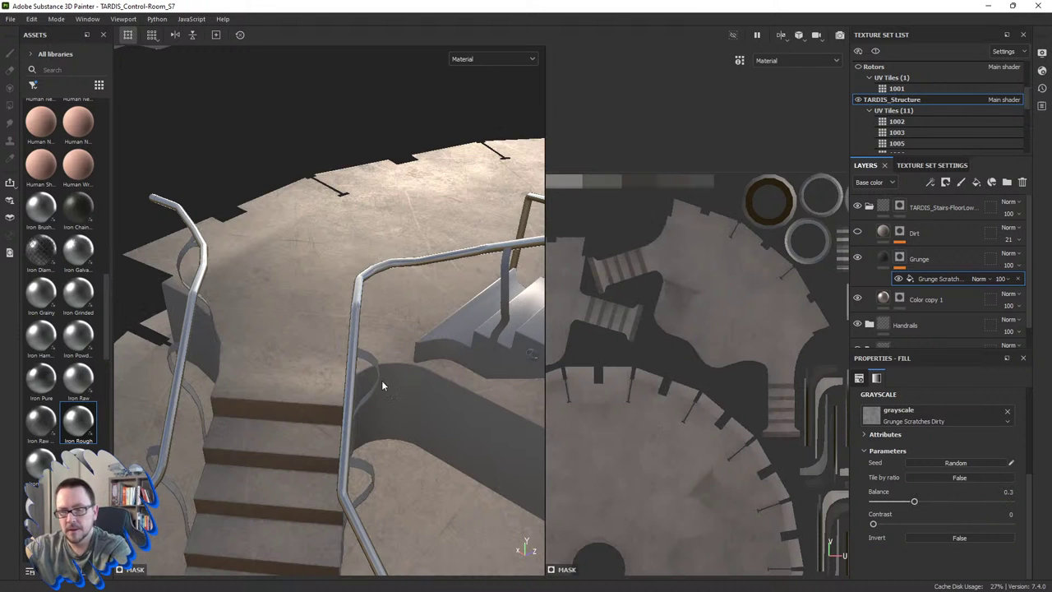
Step: Orbit and zoom around the staircase landing to inspect the subtler grime
{"action": "mouse_move", "coordinate": [225, 334]}
{"action": "left_mouse_down", "text": "alt"}
{"action": "mouse_move", "coordinate": [304, 288]}
{"action": "mouse_move", "coordinate": [277, 348]}
{"action": "mouse_move", "coordinate": [254, 364]}
{"action": "mouse_move", "coordinate": [284, 303]}
{"action": "left_mouse_up", "text": "alt"}
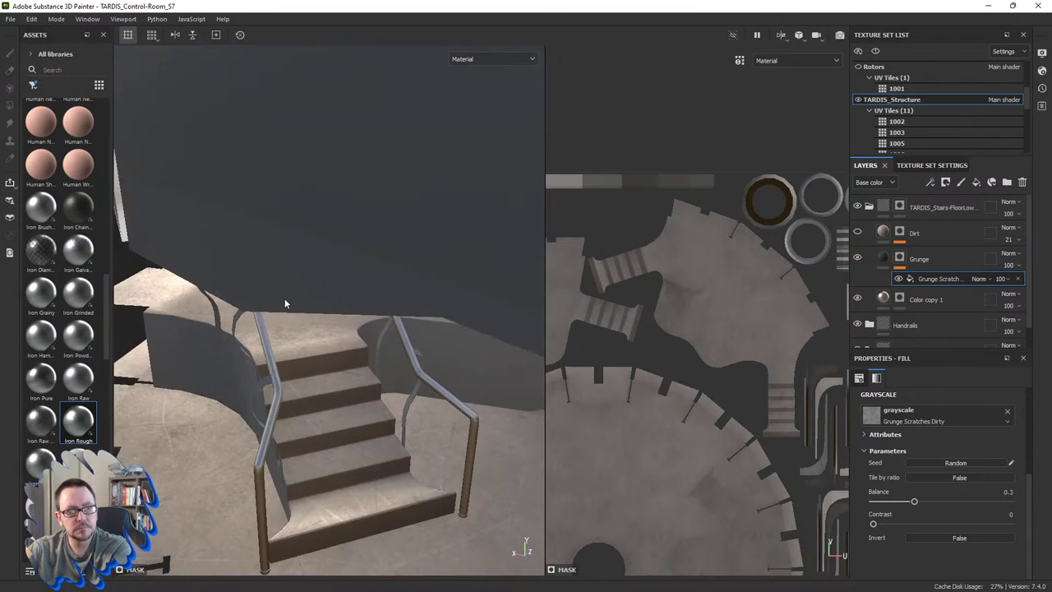
{"action": "right_click_drag", "start_coordinate": [284, 303], "coordinate": [395, 320], "text": "alt"}
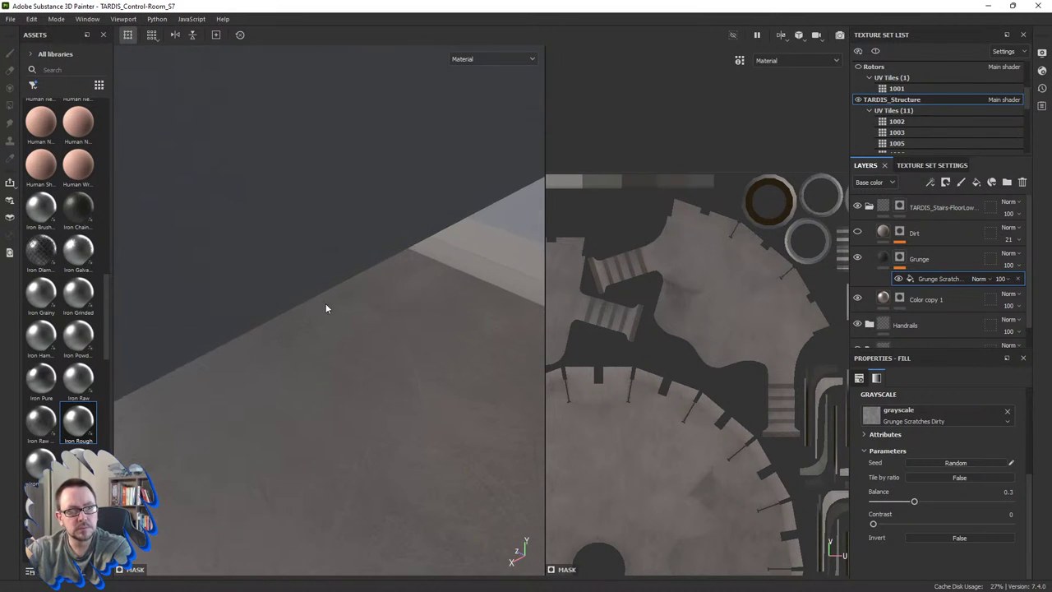
{"action": "mouse_move", "coordinate": [326, 308]}
{"action": "left_mouse_down", "text": "alt"}
{"action": "mouse_move", "coordinate": [287, 300]}
{"action": "mouse_move", "coordinate": [280, 246]}
{"action": "mouse_move", "coordinate": [305, 263]}
{"action": "mouse_move", "coordinate": [303, 251]}
{"action": "mouse_move", "coordinate": [233, 235]}
{"action": "mouse_move", "coordinate": [330, 248]}
{"action": "mouse_move", "coordinate": [317, 262]}
{"action": "mouse_move", "coordinate": [324, 272]}
{"action": "mouse_move", "coordinate": [214, 346]}
{"action": "mouse_move", "coordinate": [320, 312]}
{"action": "mouse_move", "coordinate": [306, 363]}
{"action": "mouse_move", "coordinate": [288, 360]}
{"action": "left_mouse_up", "text": "alt"}
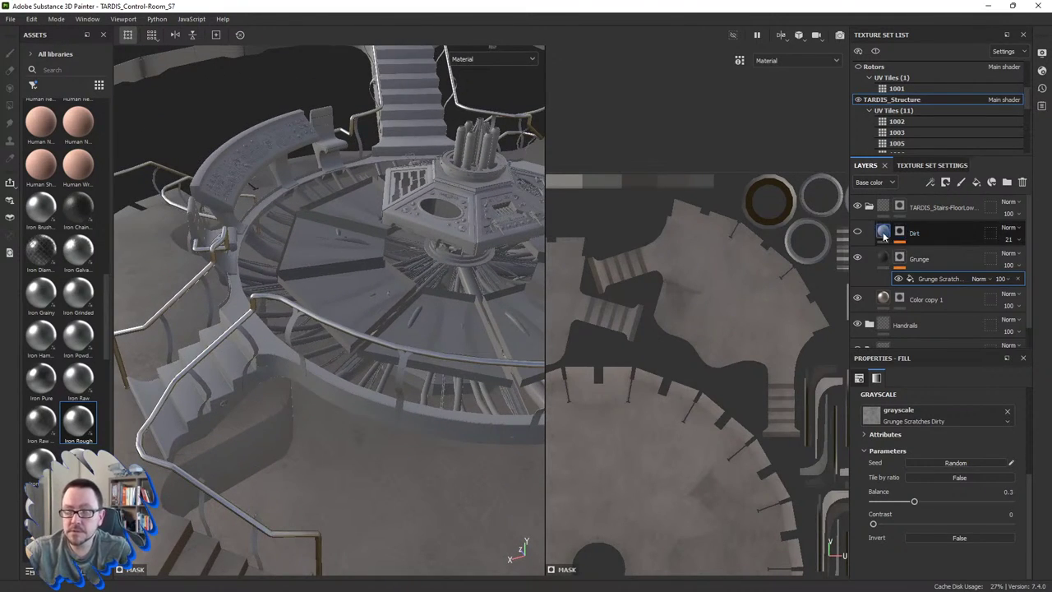
Step: Show the Dirt layer again, then review the room from top-down, handrail and console angles
{"action": "left_click", "coordinate": [858, 234]}
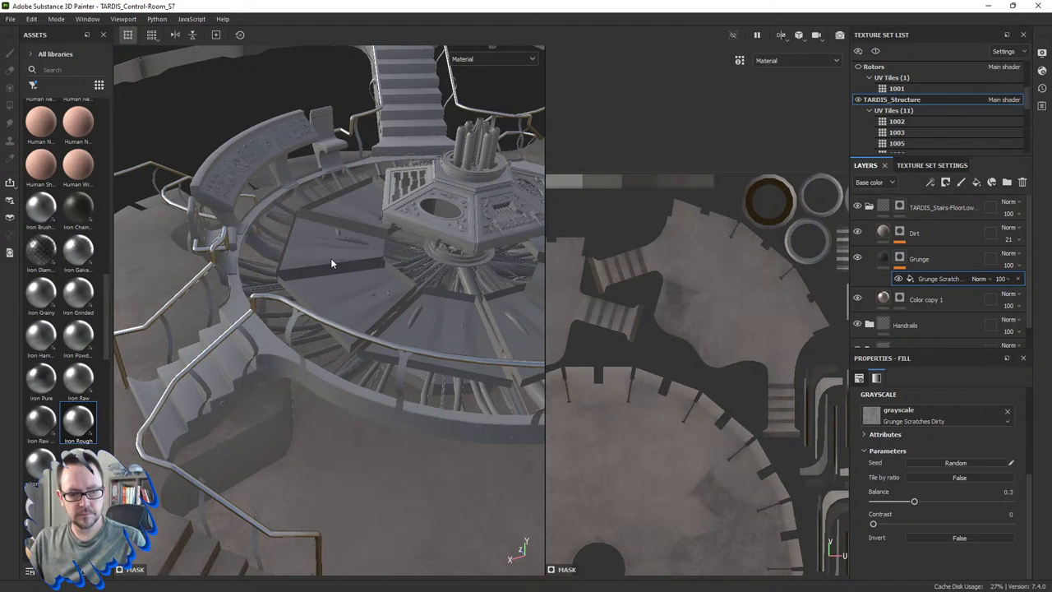
{"action": "scroll", "coordinate": [401, 301], "scroll_direction": "down", "scroll_amount": 3}
{"action": "mouse_move", "coordinate": [401, 302]}
{"action": "left_mouse_down", "text": "alt"}
{"action": "mouse_move", "coordinate": [192, 471]}
{"action": "mouse_move", "coordinate": [229, 369]}
{"action": "mouse_move", "coordinate": [177, 346]}
{"action": "left_mouse_up", "text": "alt"}
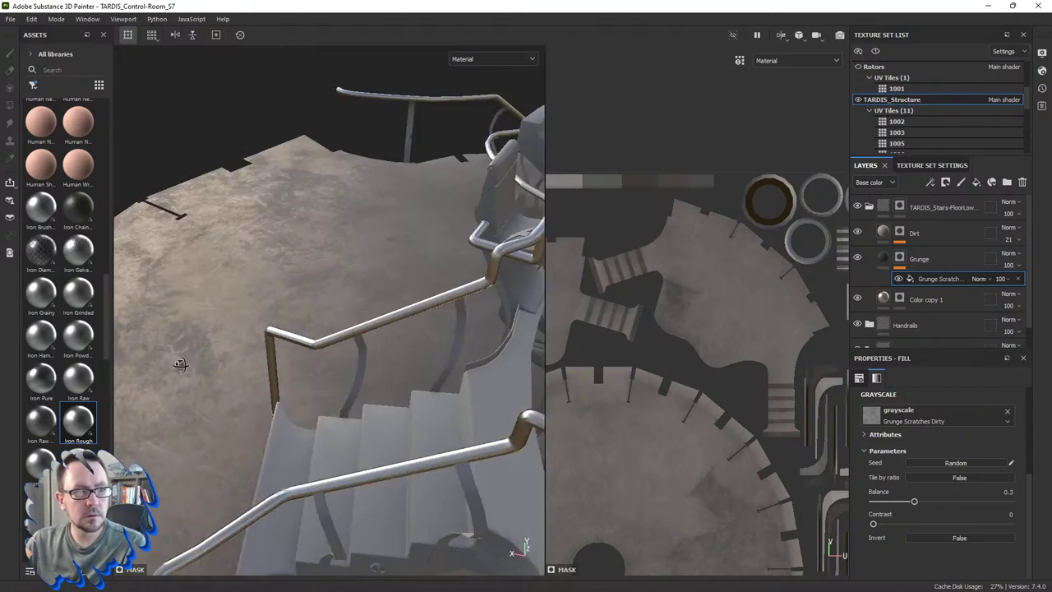
{"action": "scroll", "coordinate": [462, 362], "scroll_direction": "down", "scroll_amount": 3}
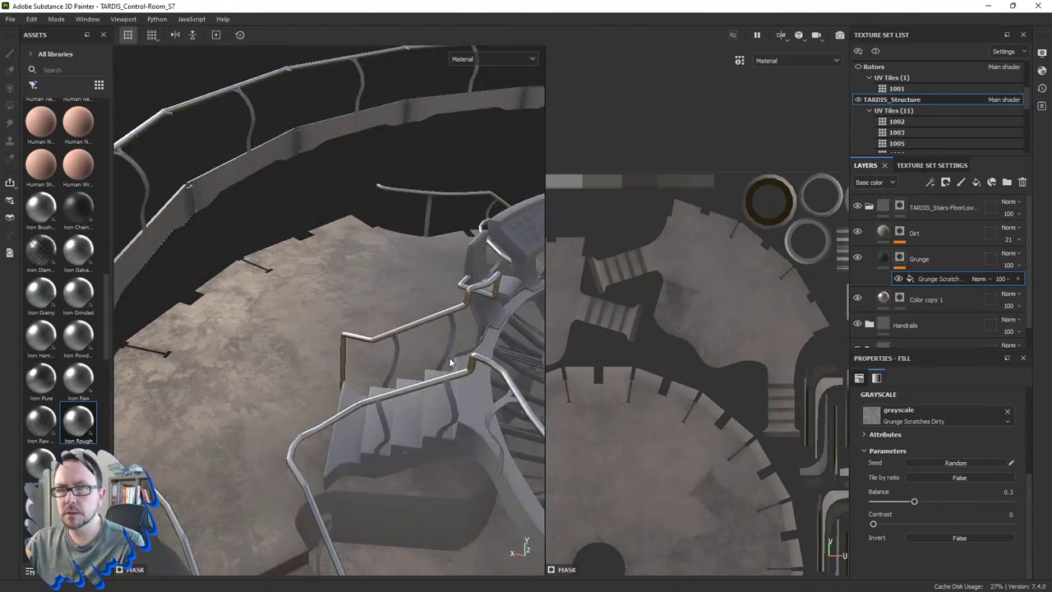
{"action": "left_click_drag", "start_coordinate": [449, 362], "coordinate": [525, 363], "text": "alt"}
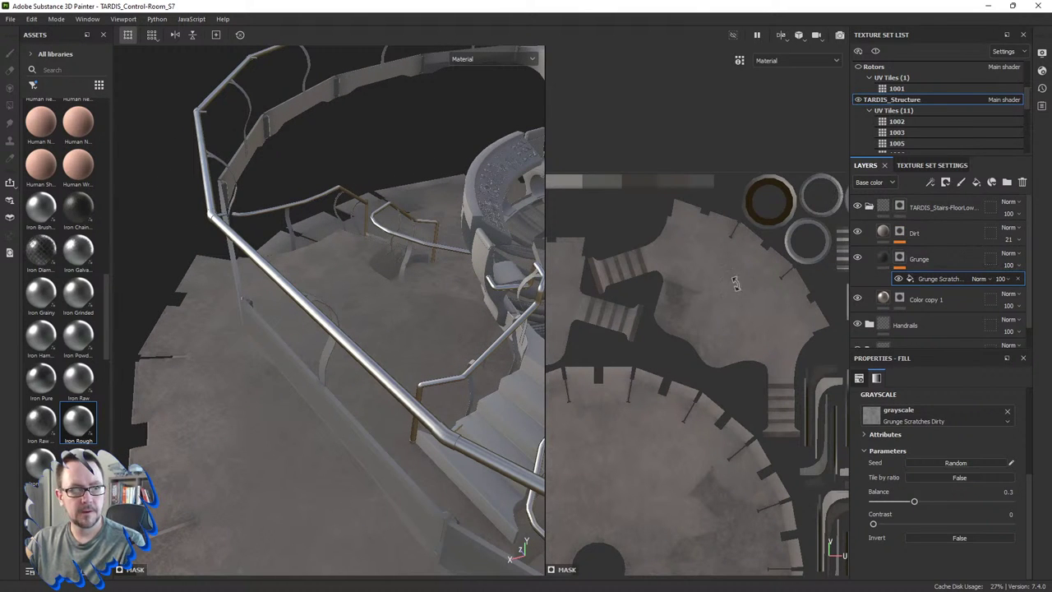
{"action": "mouse_move", "coordinate": [411, 348]}
{"action": "left_mouse_down", "text": "alt"}
{"action": "mouse_move", "coordinate": [309, 374]}
{"action": "mouse_move", "coordinate": [328, 399]}
{"action": "left_mouse_up", "text": "alt"}
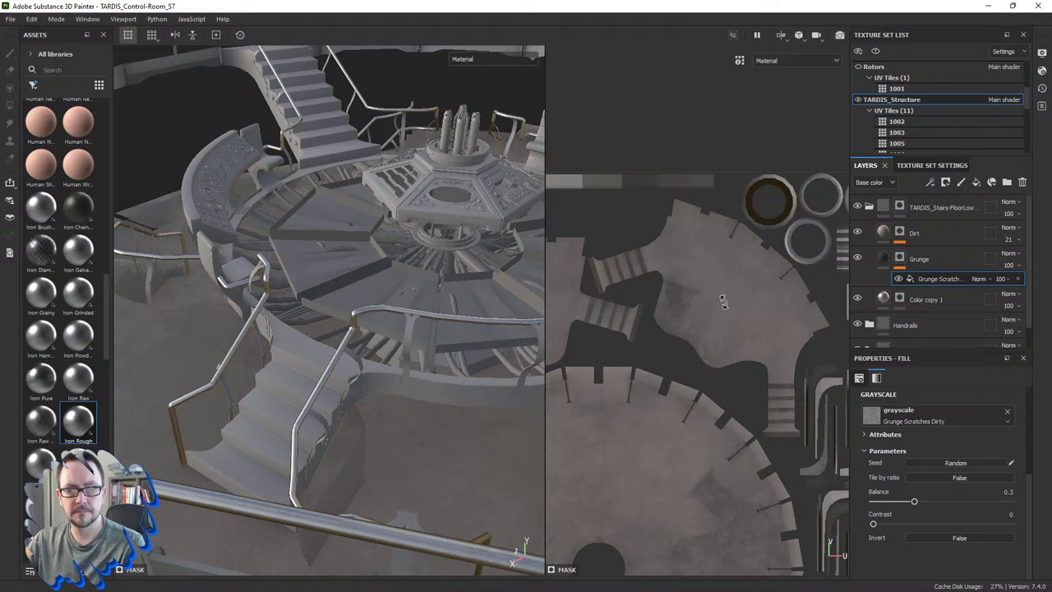
{"action": "scroll", "coordinate": [721, 302], "scroll_direction": "down", "scroll_amount": 2}
{"action": "scroll", "coordinate": [711, 328], "scroll_direction": "down", "scroll_amount": 3}
{"action": "scroll", "coordinate": [711, 327], "scroll_direction": "down", "scroll_amount": 2}
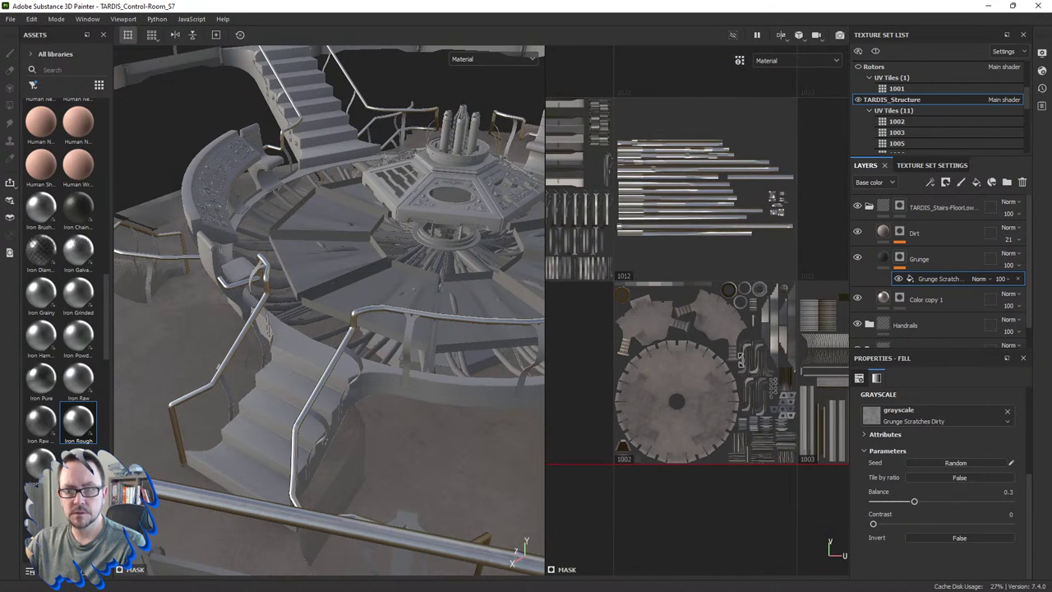
Step: Box-fill the stairs folder mask over the circular UV island holding the stair strips
{"action": "scroll", "coordinate": [740, 359], "scroll_direction": "down", "scroll_amount": 1}
{"action": "scroll", "coordinate": [744, 362], "scroll_direction": "down", "scroll_amount": 1}
{"action": "scroll", "coordinate": [756, 362], "scroll_direction": "up", "scroll_amount": 1}
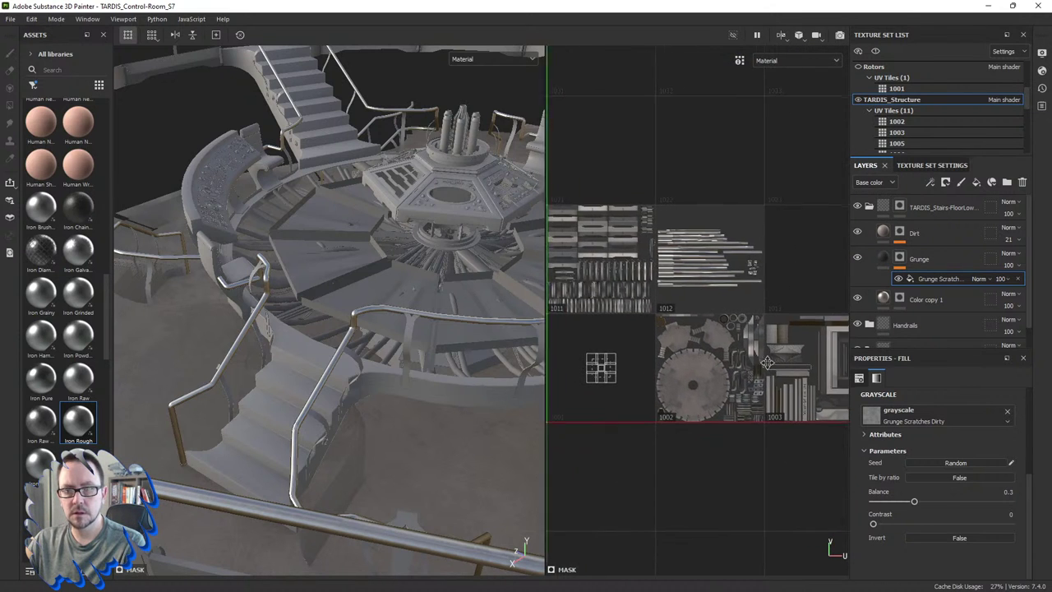
{"action": "scroll", "coordinate": [767, 362], "scroll_direction": "up", "scroll_amount": 2}
{"action": "scroll", "coordinate": [771, 337], "scroll_direction": "up", "scroll_amount": 2}
{"action": "scroll", "coordinate": [774, 309], "scroll_direction": "up", "scroll_amount": 1}
{"action": "scroll", "coordinate": [777, 282], "scroll_direction": "up", "scroll_amount": 2}
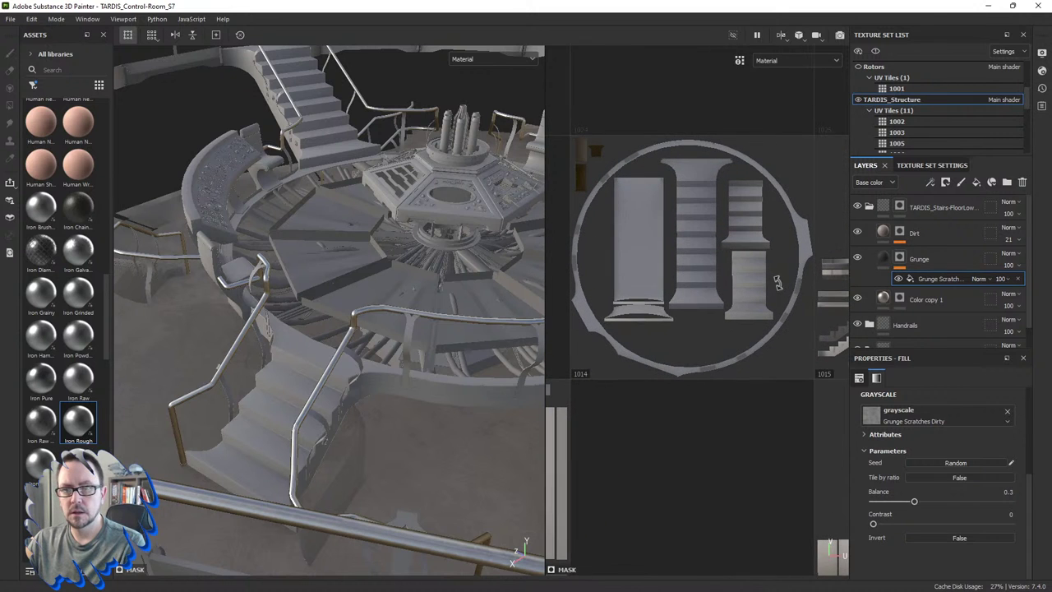
{"action": "left_click", "coordinate": [899, 206]}
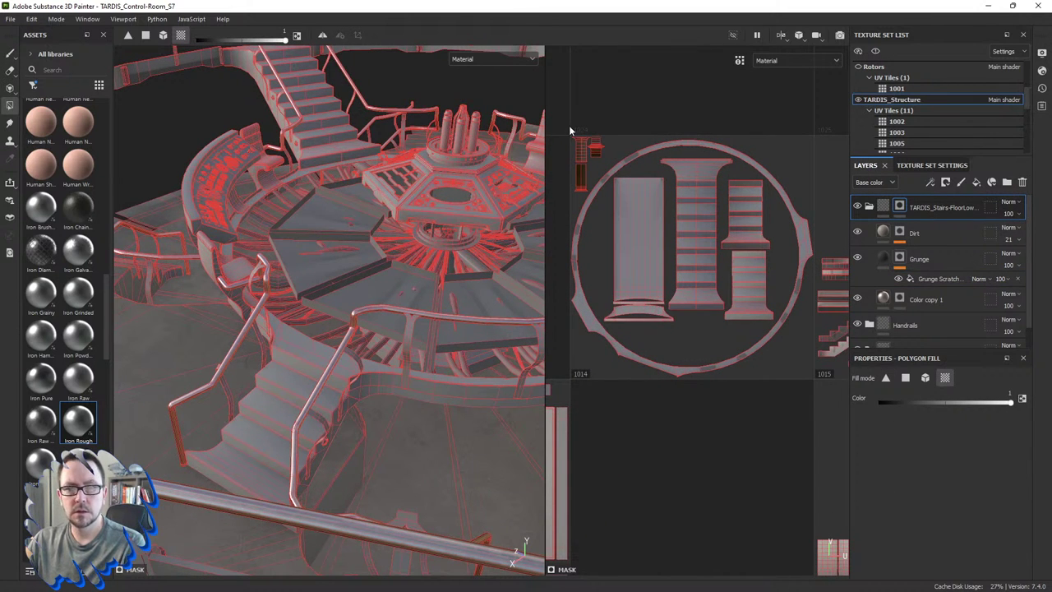
{"action": "left_click_drag", "start_coordinate": [569, 125], "coordinate": [816, 382]}
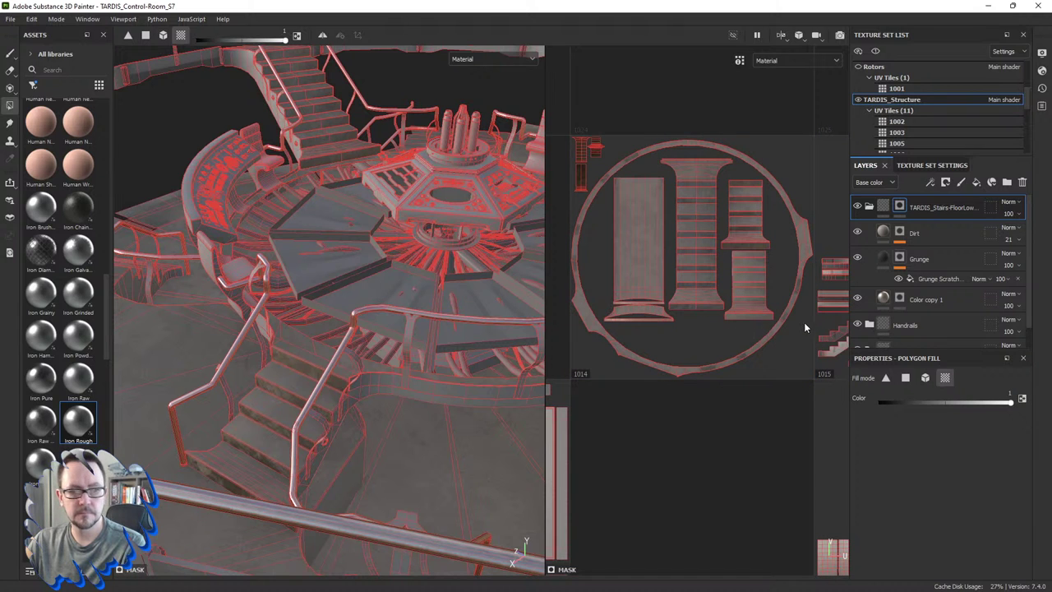
Step: Zoom and turn the view to inspect the newly masked stairs
{"action": "scroll", "coordinate": [817, 320], "scroll_direction": "up", "scroll_amount": 3}
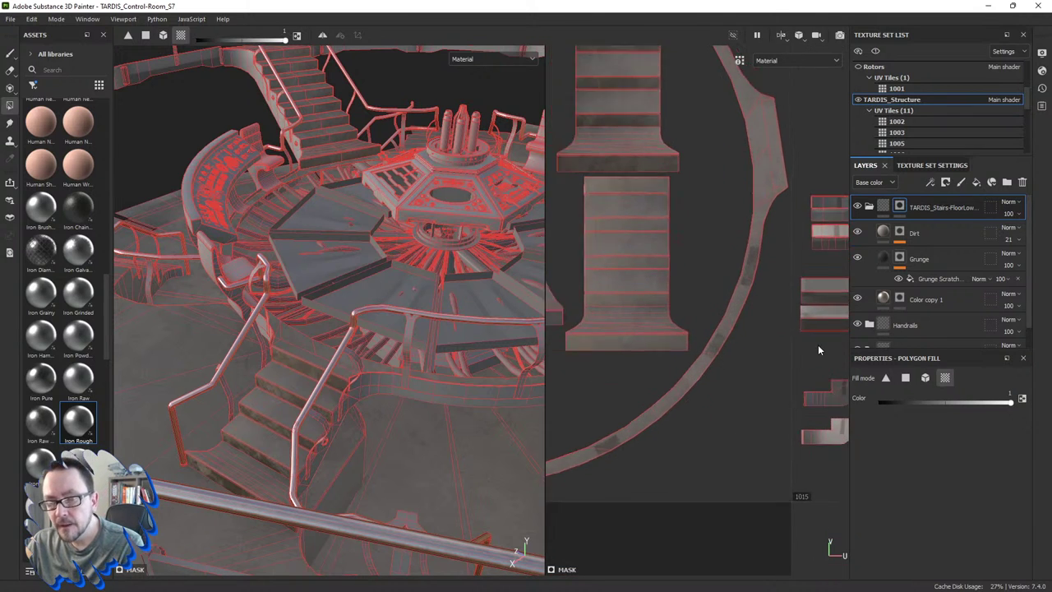
{"action": "scroll", "coordinate": [818, 344], "scroll_direction": "down", "scroll_amount": 3}
{"action": "scroll", "coordinate": [278, 407], "scroll_direction": "up", "scroll_amount": 3}
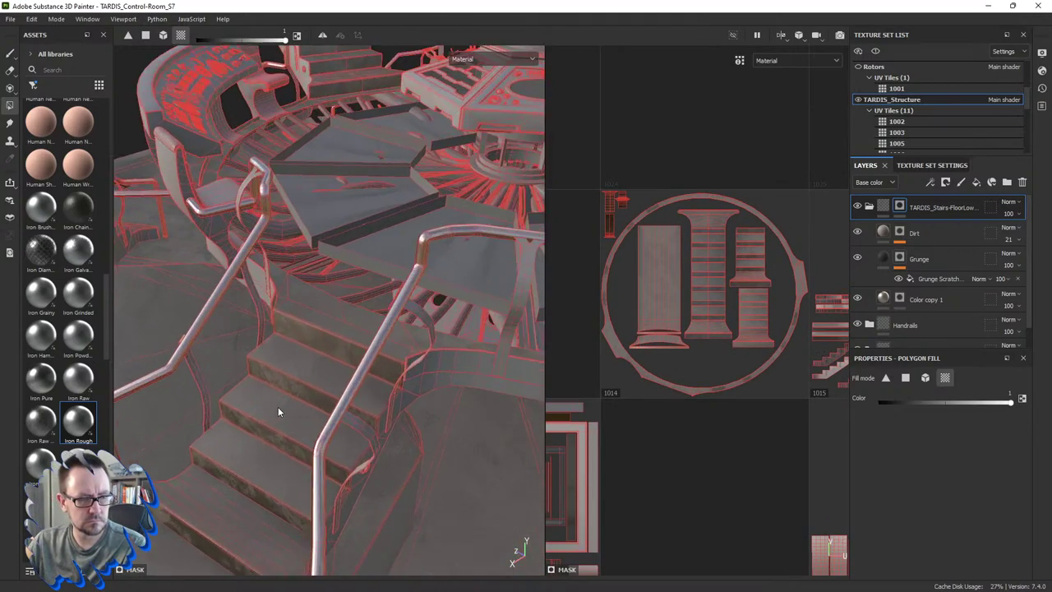
{"action": "scroll", "coordinate": [280, 409], "scroll_direction": "up", "scroll_amount": 3}
{"action": "scroll", "coordinate": [280, 409], "scroll_direction": "up", "scroll_amount": 2}
{"action": "scroll", "coordinate": [280, 409], "scroll_direction": "down", "scroll_amount": 4}
{"action": "mouse_move", "coordinate": [279, 409]}
{"action": "left_mouse_down", "text": "alt"}
{"action": "mouse_move", "coordinate": [303, 317]}
{"action": "mouse_move", "coordinate": [148, 417]}
{"action": "mouse_move", "coordinate": [347, 399]}
{"action": "mouse_move", "coordinate": [349, 220]}
{"action": "left_mouse_up", "text": "alt"}
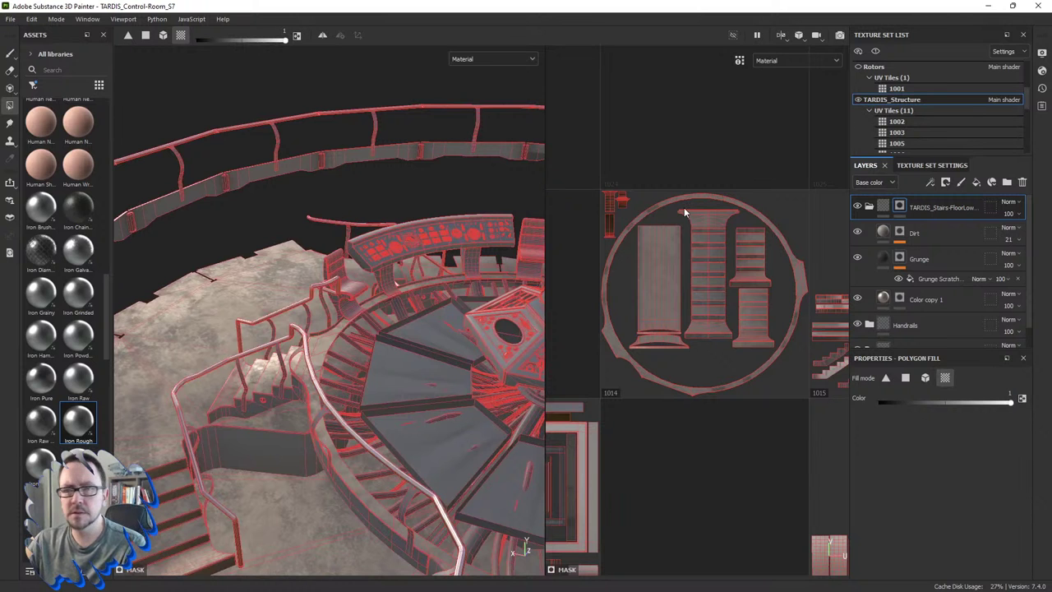
Step: Orbit to a level front view of the console, then collapse the TARDIS_Stairs-FloorLowerLvl folder
{"action": "left_click", "coordinate": [886, 234]}
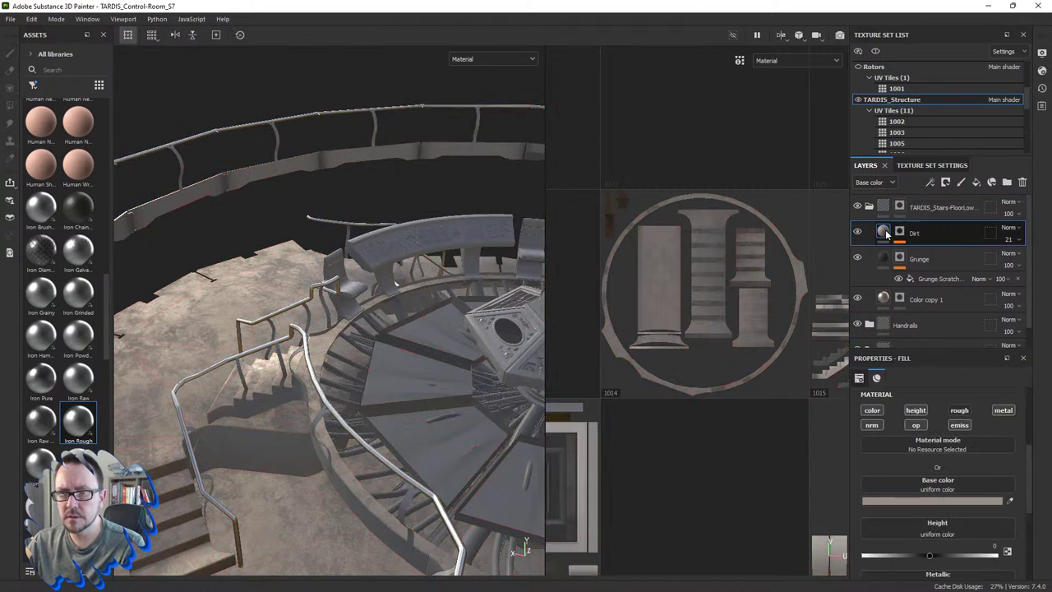
{"action": "mouse_move", "coordinate": [300, 352]}
{"action": "left_mouse_down", "text": "alt"}
{"action": "mouse_move", "coordinate": [274, 349]}
{"action": "mouse_move", "coordinate": [280, 365]}
{"action": "mouse_move", "coordinate": [182, 401]}
{"action": "mouse_move", "coordinate": [372, 443]}
{"action": "mouse_move", "coordinate": [460, 438]}
{"action": "left_mouse_up", "text": "alt"}
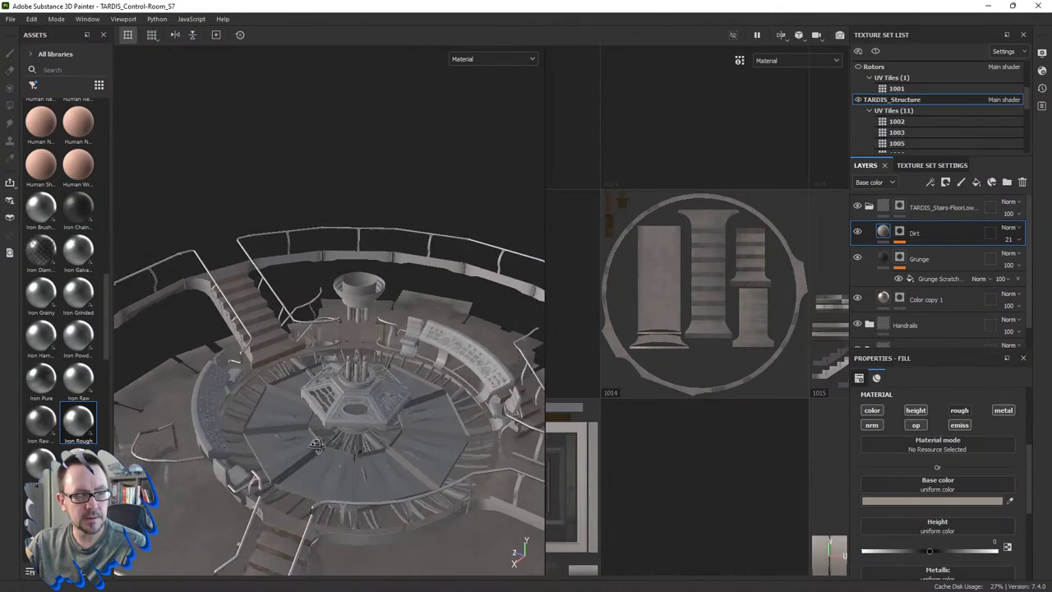
{"action": "scroll", "coordinate": [489, 419], "scroll_direction": "up", "scroll_amount": 5}
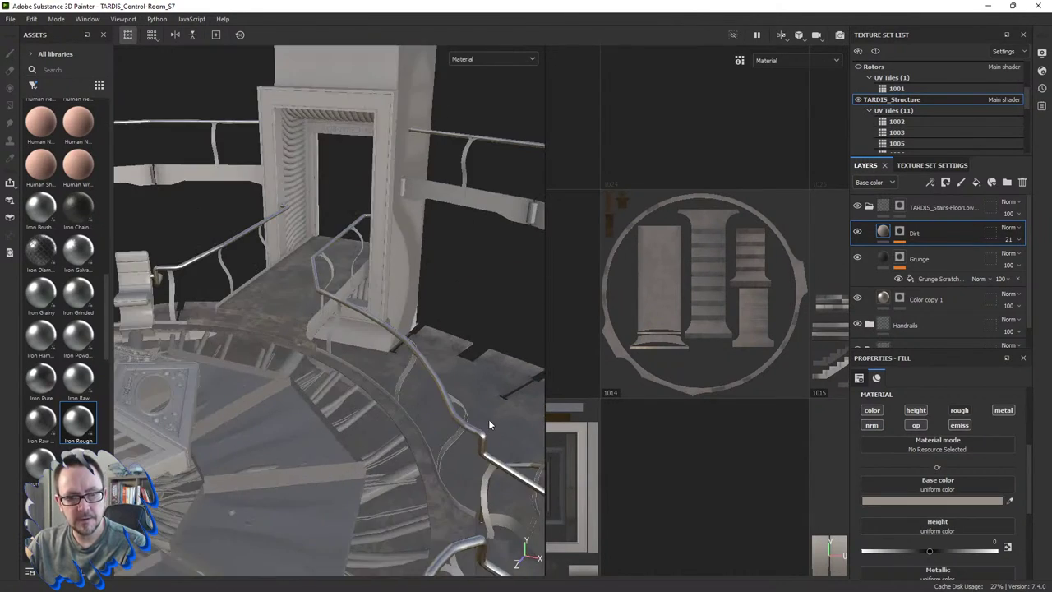
{"action": "left_click_drag", "start_coordinate": [487, 416], "coordinate": [526, 403], "text": "alt"}
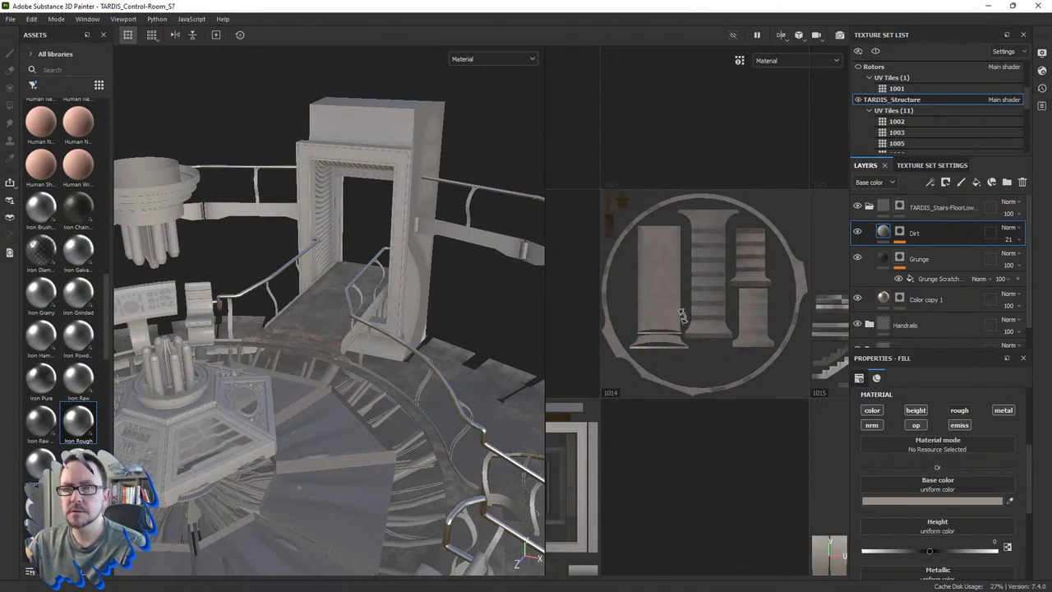
{"action": "left_click", "coordinate": [869, 207]}
{"action": "left_click", "coordinate": [881, 238]}
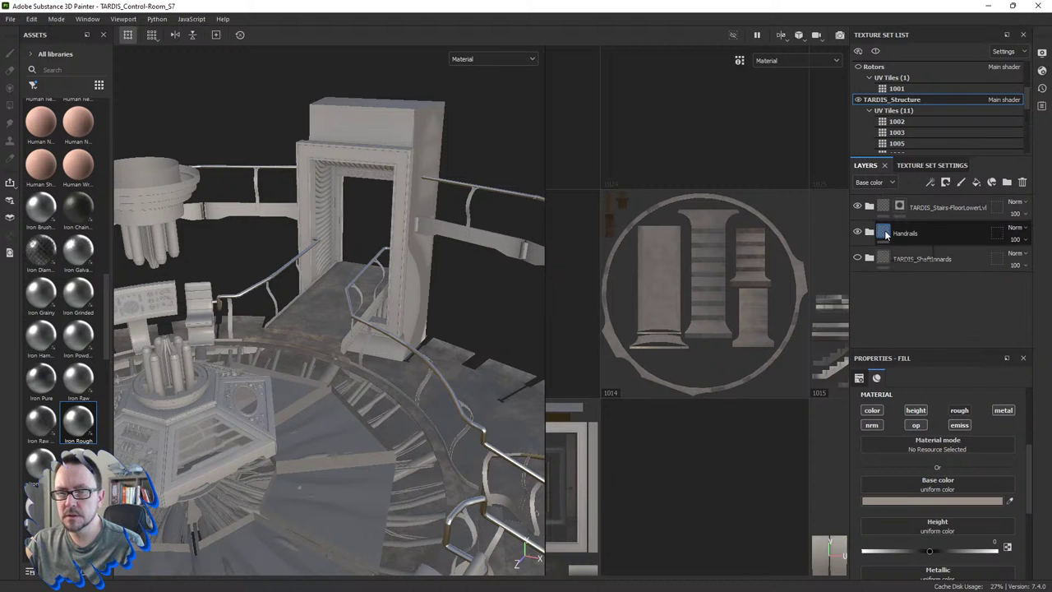
Step: Give the Handrails folder a black mask filled over the handrail strips in tile 1012
{"action": "scroll", "coordinate": [645, 304], "scroll_direction": "down", "scroll_amount": 3}
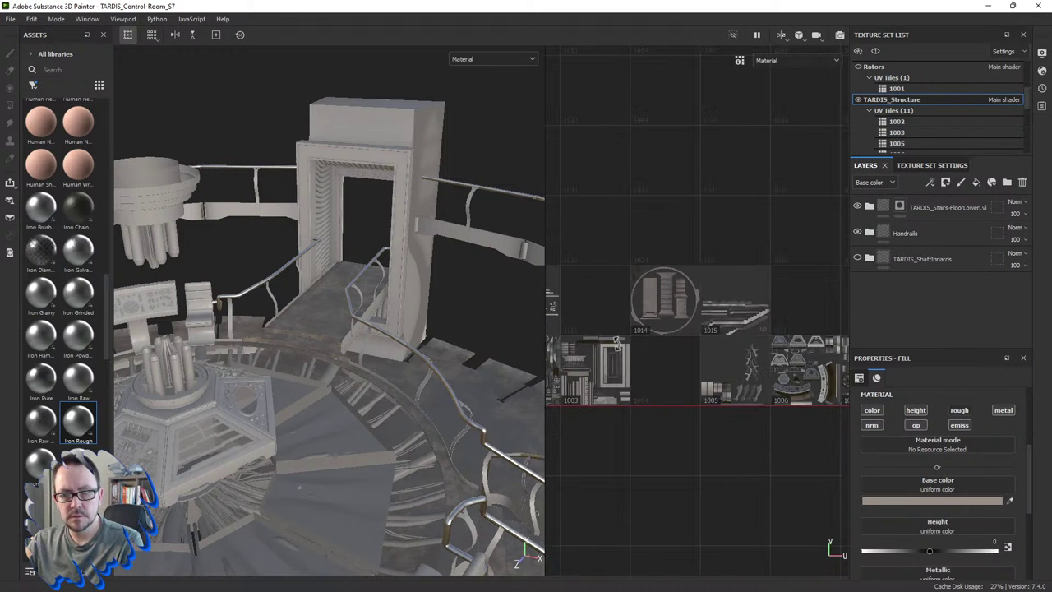
{"action": "scroll", "coordinate": [607, 352], "scroll_direction": "up", "scroll_amount": 3}
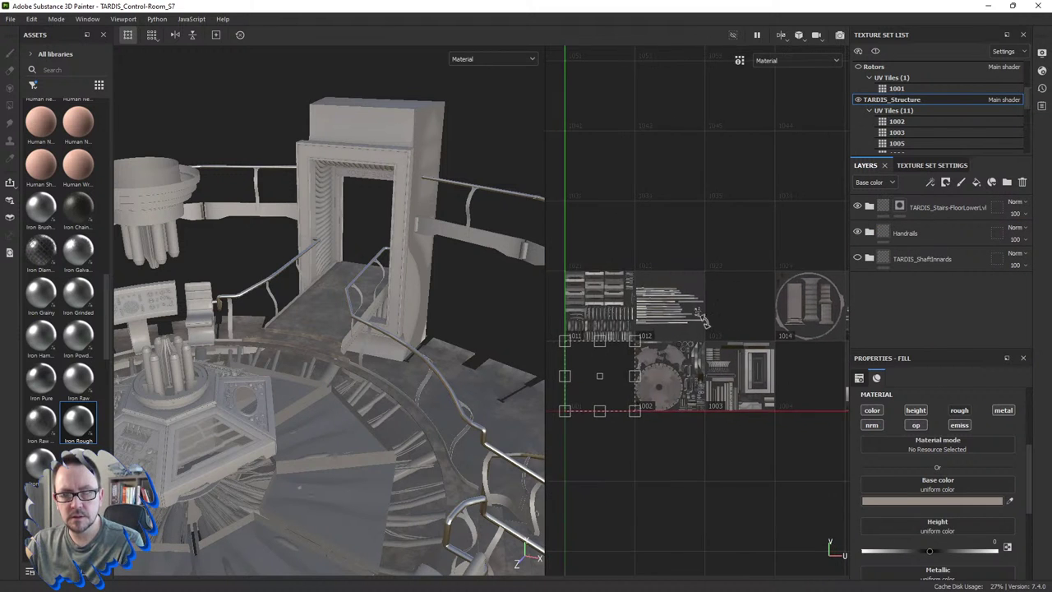
{"action": "scroll", "coordinate": [624, 325], "scroll_direction": "up", "scroll_amount": 3}
{"action": "scroll", "coordinate": [633, 313], "scroll_direction": "up", "scroll_amount": 2}
{"action": "scroll", "coordinate": [633, 313], "scroll_direction": "up", "scroll_amount": 2}
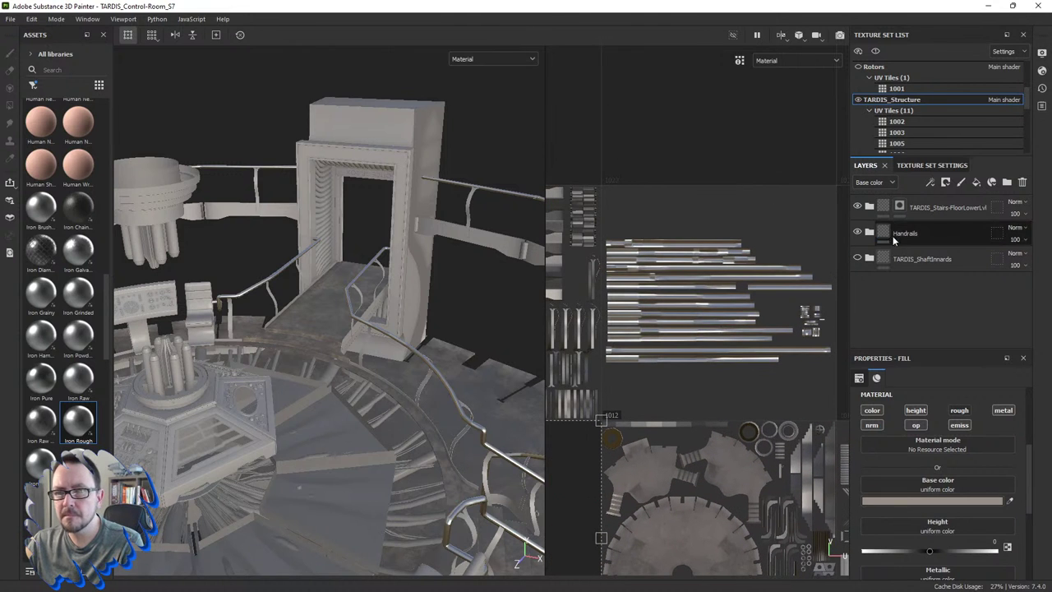
{"action": "right_click", "coordinate": [886, 235]}
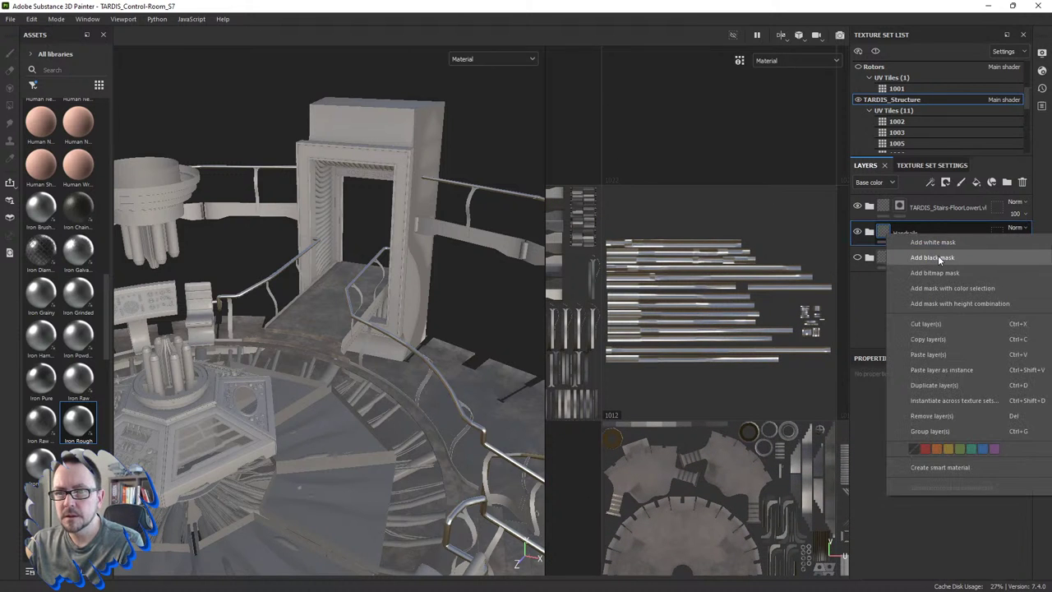
{"action": "left_click", "coordinate": [940, 258]}
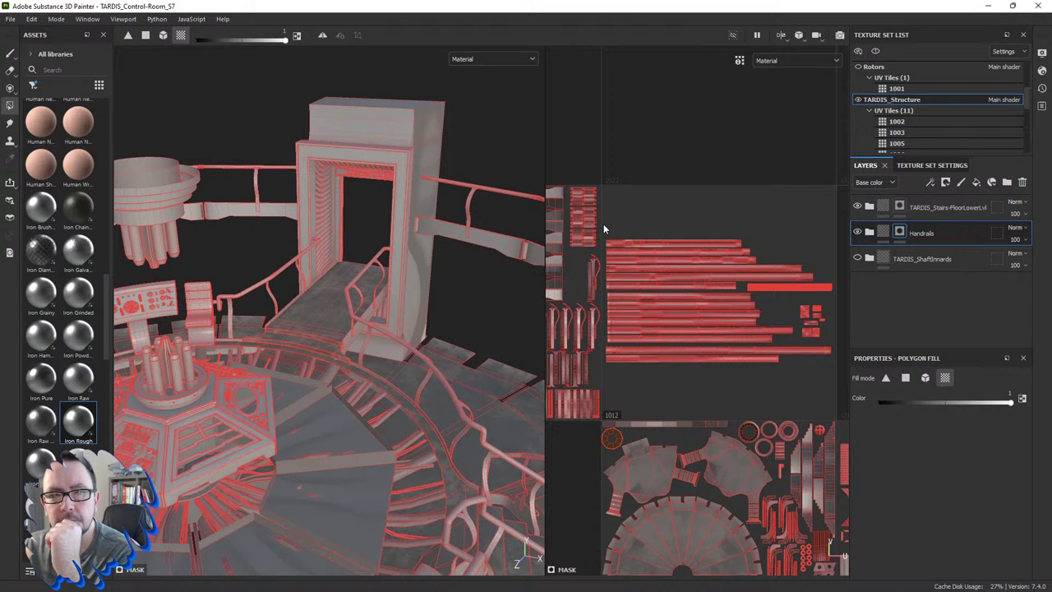
{"action": "left_click_drag", "start_coordinate": [605, 224], "coordinate": [837, 376]}
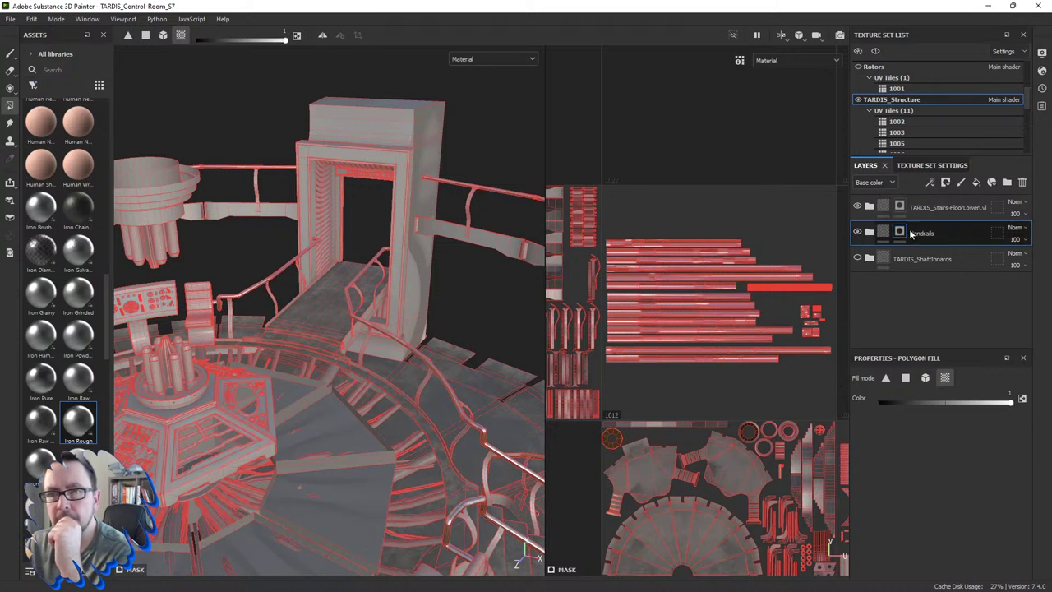
Step: Select the TARDIS_ShaftInnards folder in the Layers panel
{"action": "left_click", "coordinate": [930, 259]}
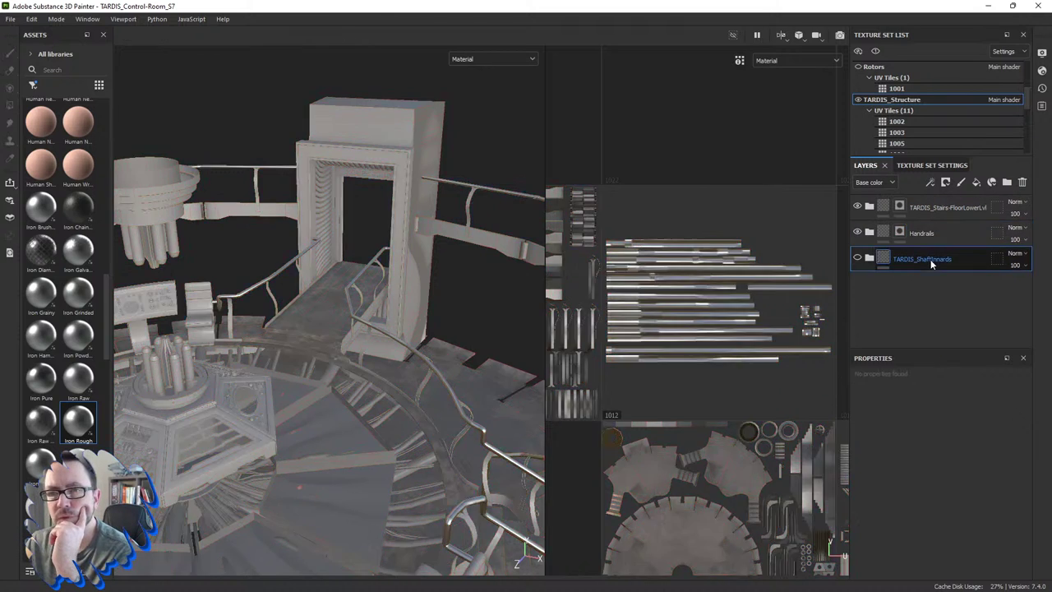
{"action": "scroll", "coordinate": [684, 358], "scroll_direction": "down", "scroll_amount": 3}
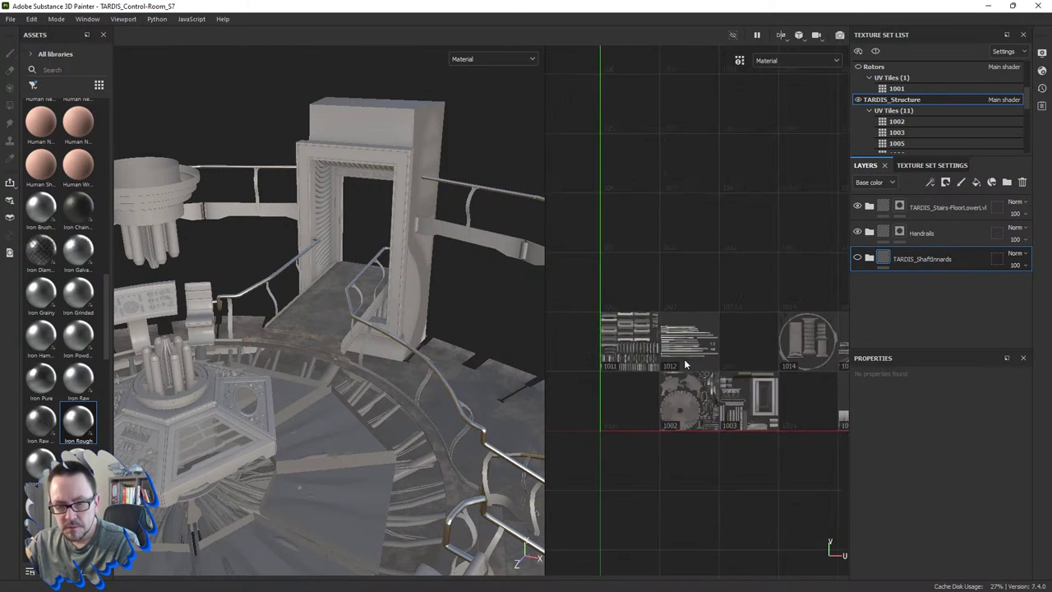
{"action": "scroll", "coordinate": [828, 398], "scroll_direction": "up", "scroll_amount": 2}
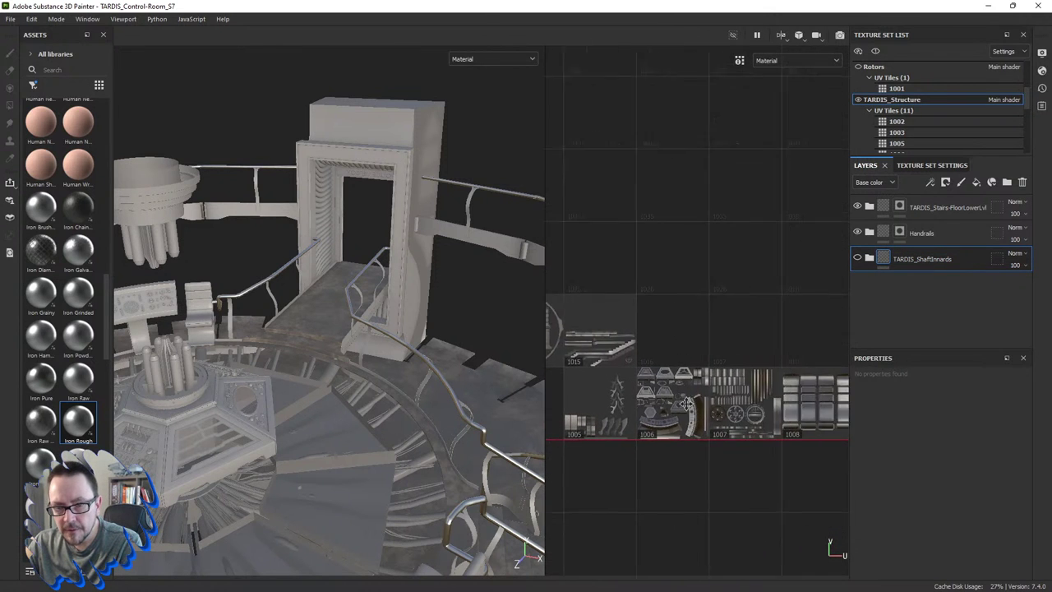
{"action": "scroll", "coordinate": [713, 384], "scroll_direction": "up", "scroll_amount": 3}
{"action": "scroll", "coordinate": [713, 385], "scroll_direction": "up", "scroll_amount": 1}
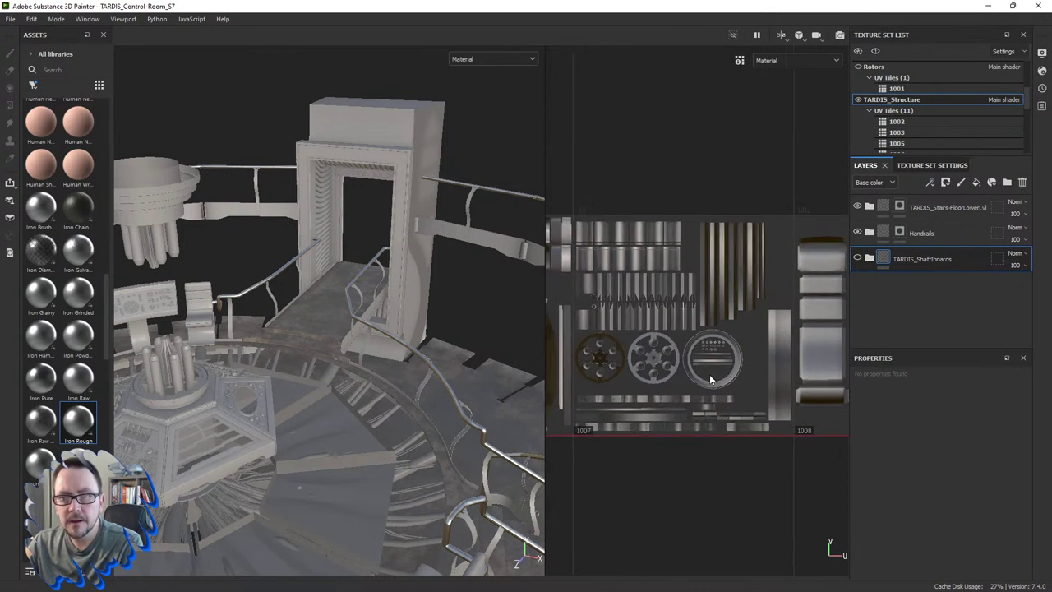
Step: Make TARDIS_ShaftInnards visible with a black mask filled over the tile 1007–1008 shaft islands
{"action": "right_click", "coordinate": [883, 258]}
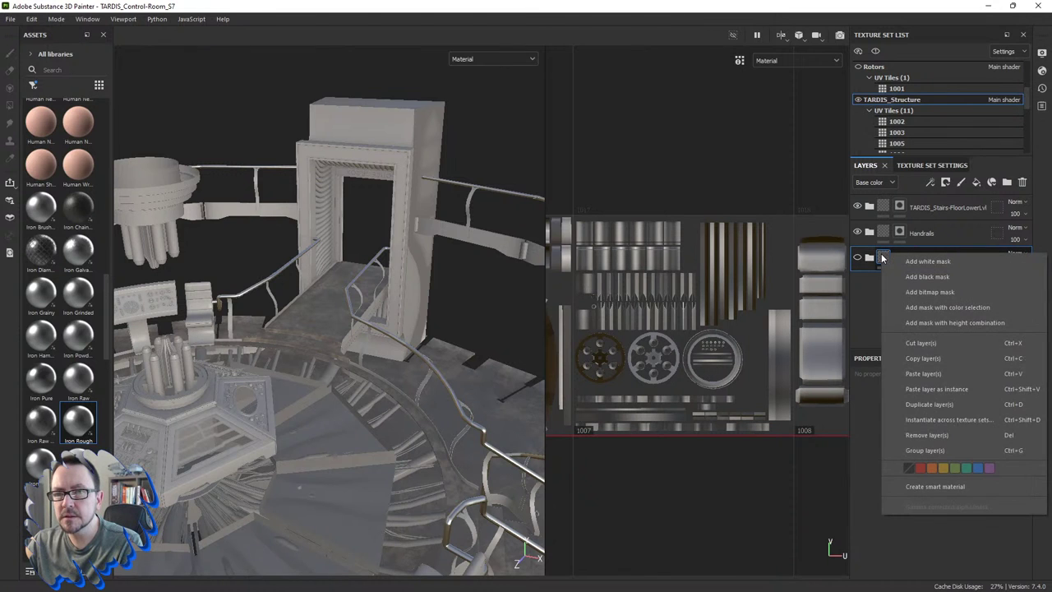
{"action": "left_click", "coordinate": [857, 260]}
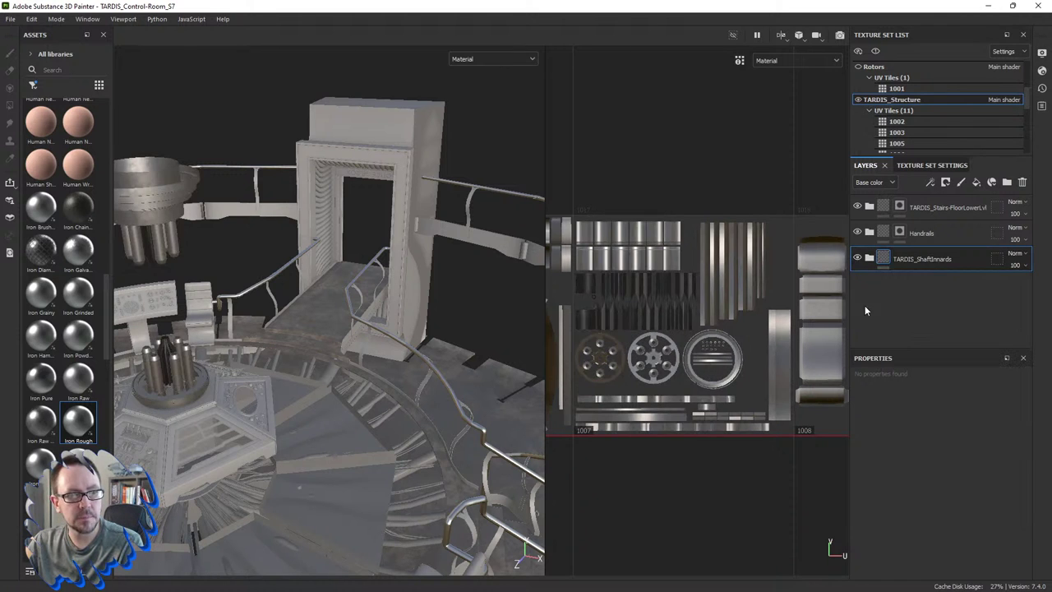
{"action": "right_click", "coordinate": [888, 260]}
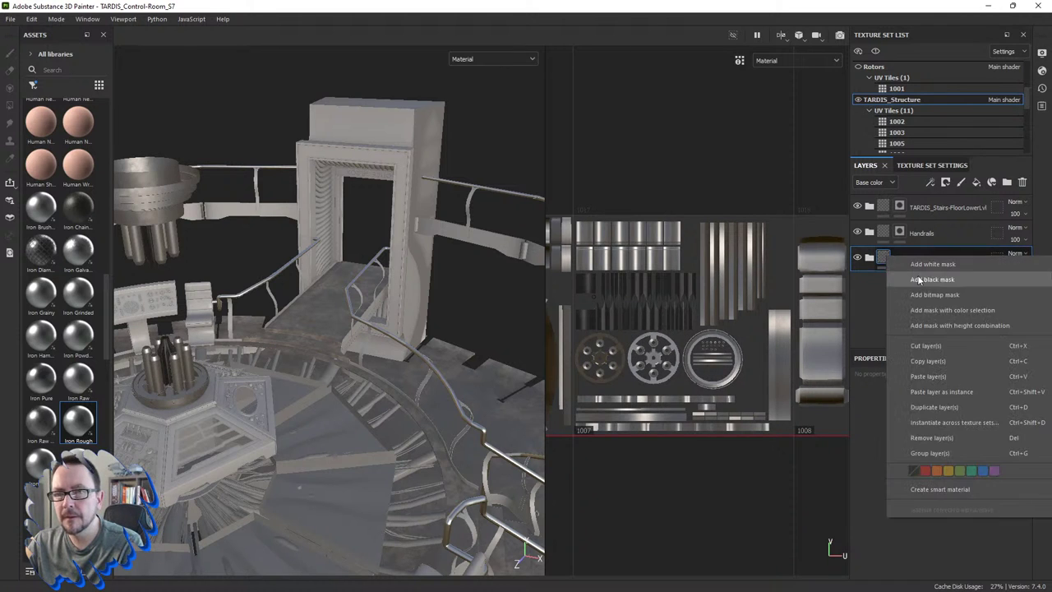
{"action": "left_click", "coordinate": [919, 279]}
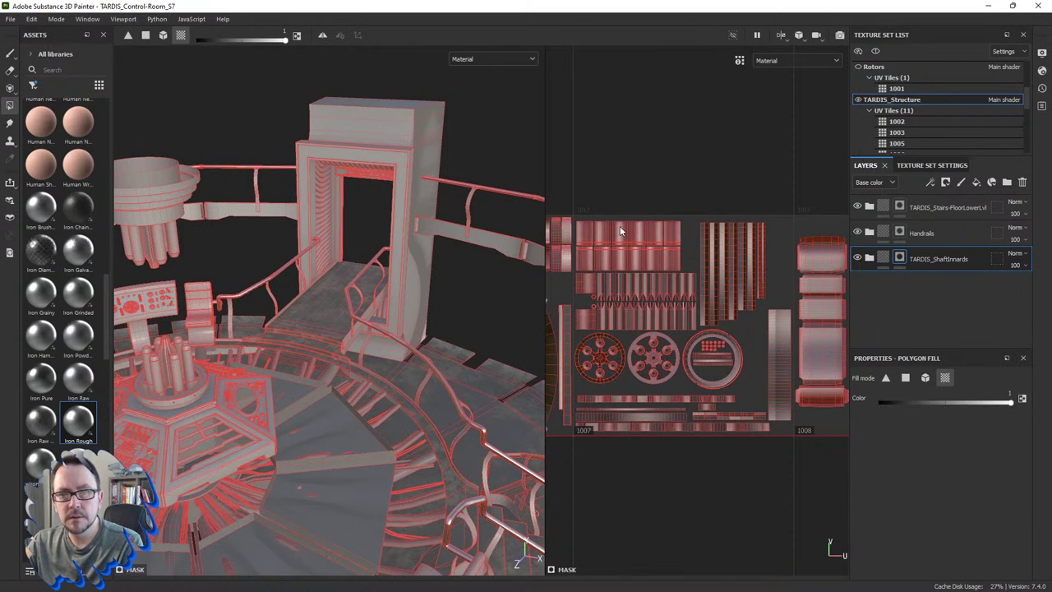
{"action": "mouse_move", "coordinate": [575, 209]}
{"action": "left_mouse_down"}
{"action": "mouse_move", "coordinate": [782, 419]}
{"action": "mouse_move", "coordinate": [794, 451]}
{"action": "left_mouse_up"}
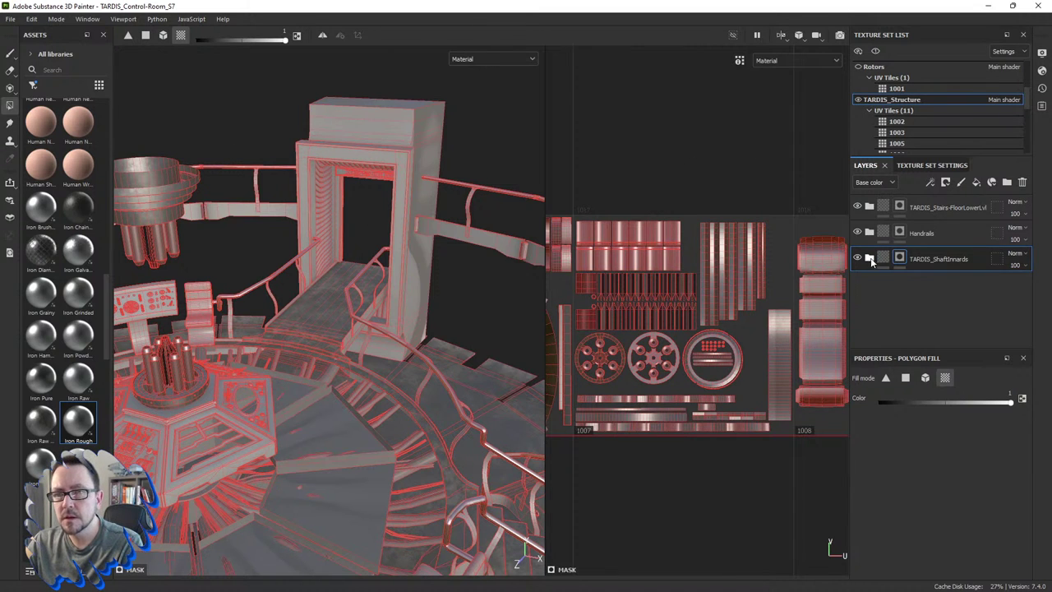
{"action": "left_click", "coordinate": [884, 209]}
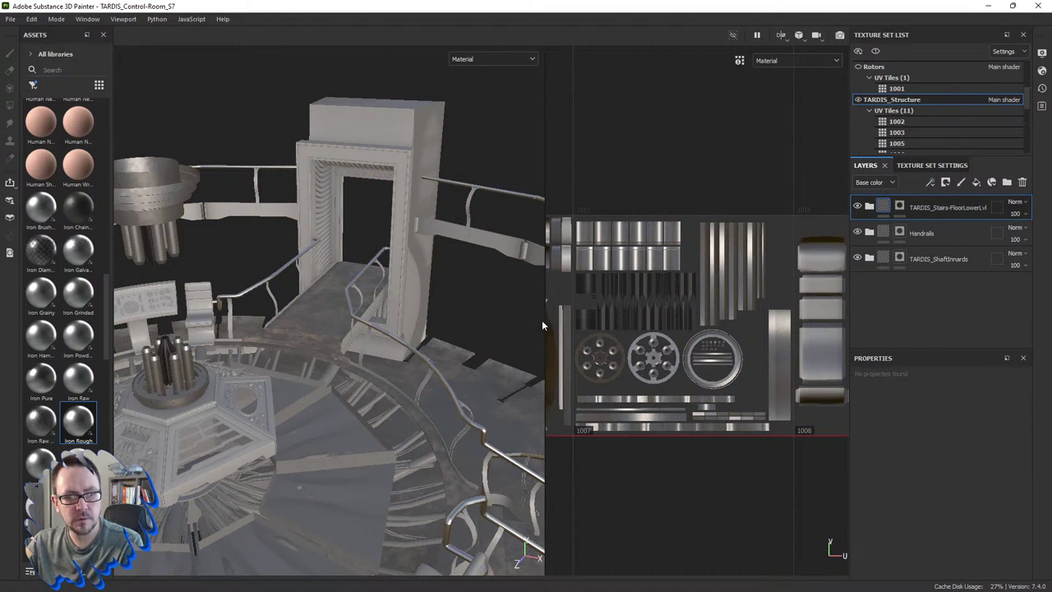
Step: Widen the 3D view and orbit close to the console and rotor above it
{"action": "left_click_drag", "start_coordinate": [544, 324], "coordinate": [726, 320]}
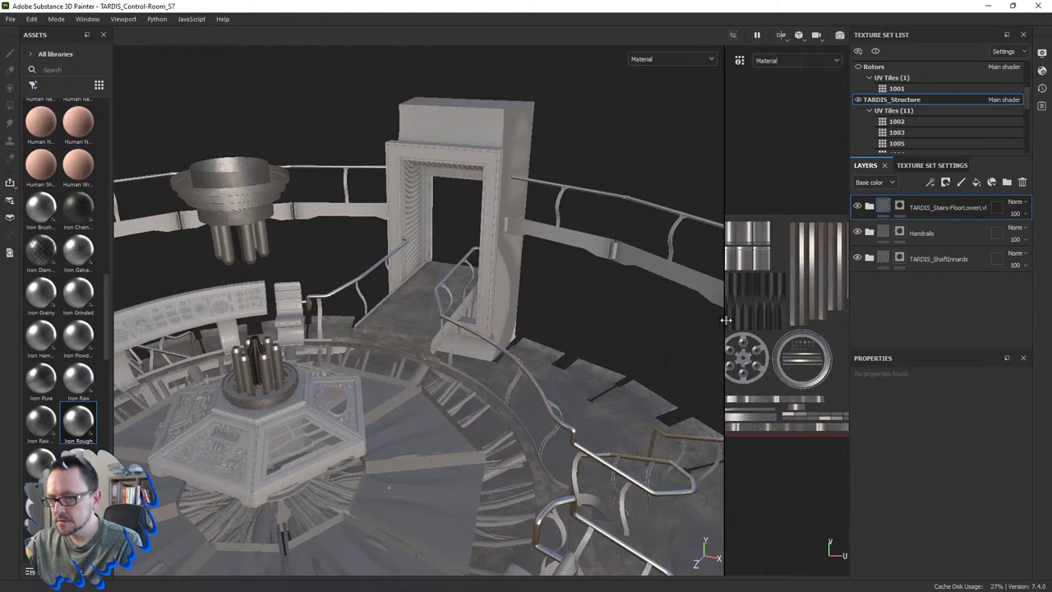
{"action": "mouse_move", "coordinate": [532, 365]}
{"action": "left_mouse_down", "text": "alt"}
{"action": "mouse_move", "coordinate": [417, 351]}
{"action": "mouse_move", "coordinate": [546, 385]}
{"action": "left_mouse_up", "text": "alt"}
{"action": "right_click_drag", "start_coordinate": [455, 239], "coordinate": [405, 208], "text": "alt"}
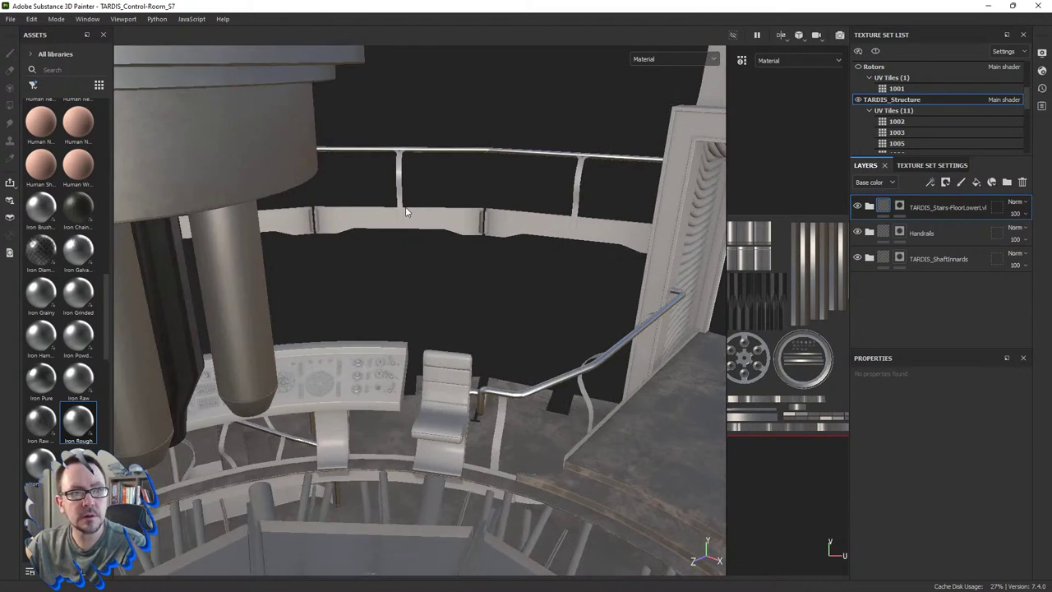
{"action": "scroll", "coordinate": [405, 212], "scroll_direction": "down", "scroll_amount": 5}
{"action": "mouse_move", "coordinate": [393, 195]}
{"action": "left_mouse_down", "text": "alt"}
{"action": "mouse_move", "coordinate": [379, 203]}
{"action": "mouse_move", "coordinate": [420, 205]}
{"action": "mouse_move", "coordinate": [345, 228]}
{"action": "mouse_move", "coordinate": [318, 263]}
{"action": "mouse_move", "coordinate": [346, 320]}
{"action": "mouse_move", "coordinate": [375, 336]}
{"action": "mouse_move", "coordinate": [360, 338]}
{"action": "mouse_move", "coordinate": [490, 328]}
{"action": "mouse_move", "coordinate": [448, 319]}
{"action": "mouse_move", "coordinate": [602, 281]}
{"action": "mouse_move", "coordinate": [581, 313]}
{"action": "left_mouse_up", "text": "alt"}
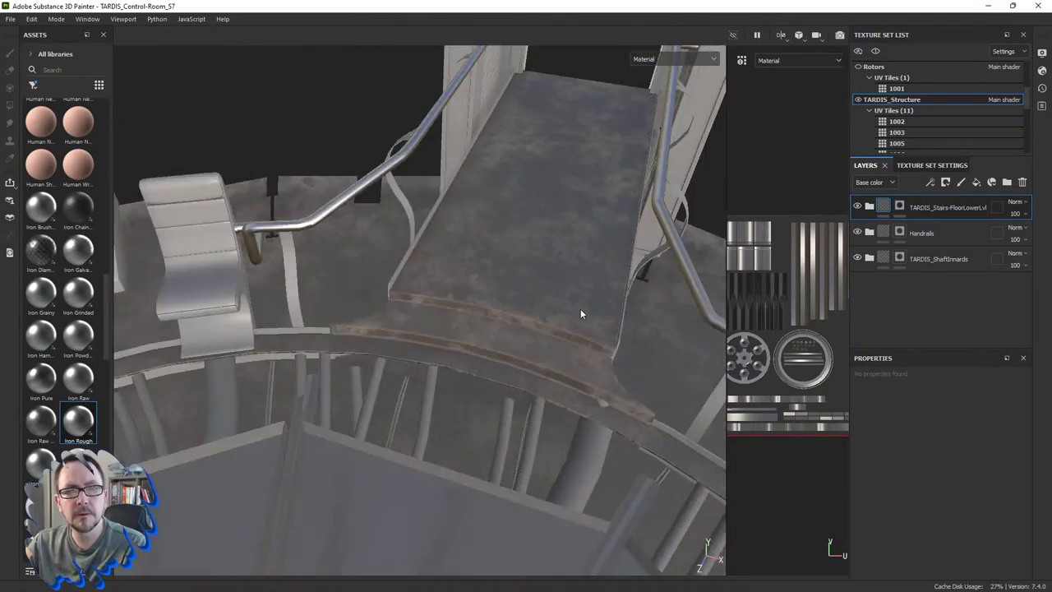
Step: Orbit and zoom around the stair rails and walkway to inspect the grime
{"action": "scroll", "coordinate": [580, 308], "scroll_direction": "up", "scroll_amount": 5}
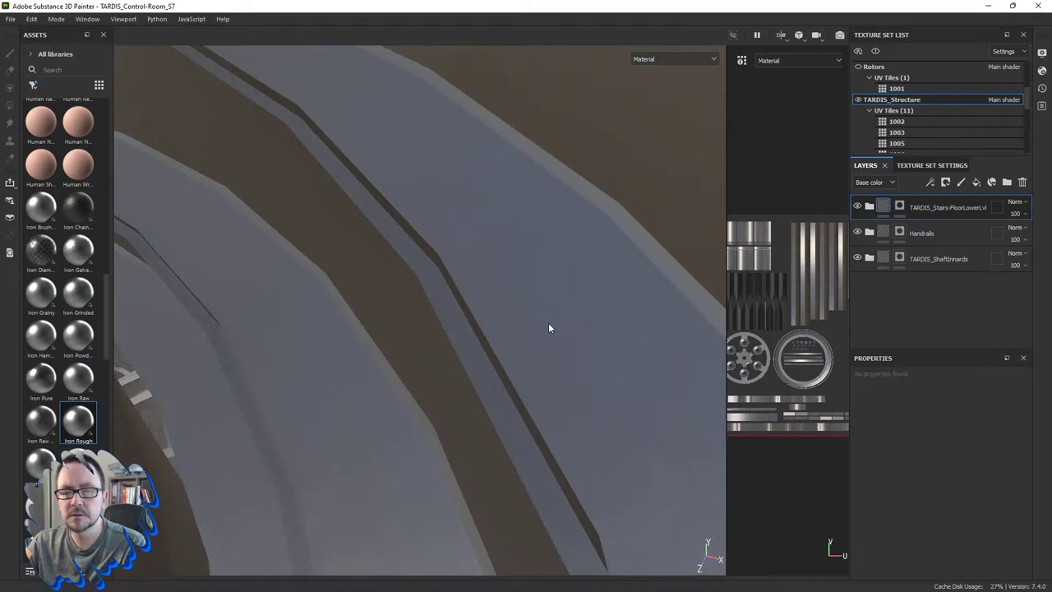
{"action": "scroll", "coordinate": [549, 328], "scroll_direction": "down", "scroll_amount": 3}
{"action": "scroll", "coordinate": [549, 328], "scroll_direction": "up", "scroll_amount": 2}
{"action": "mouse_move", "coordinate": [612, 354]}
{"action": "left_mouse_down", "text": "alt"}
{"action": "mouse_move", "coordinate": [575, 287]}
{"action": "mouse_move", "coordinate": [682, 282]}
{"action": "mouse_move", "coordinate": [582, 327]}
{"action": "mouse_move", "coordinate": [601, 333]}
{"action": "mouse_move", "coordinate": [593, 448]}
{"action": "mouse_move", "coordinate": [636, 414]}
{"action": "left_mouse_up", "text": "alt"}
{"action": "scroll", "coordinate": [600, 328], "scroll_direction": "down", "scroll_amount": 5}
{"action": "scroll", "coordinate": [491, 405], "scroll_direction": "up", "scroll_amount": 4}
{"action": "mouse_move", "coordinate": [490, 405]}
{"action": "left_mouse_down", "text": "alt"}
{"action": "mouse_move", "coordinate": [422, 462]}
{"action": "mouse_move", "coordinate": [387, 416]}
{"action": "left_mouse_up", "text": "alt"}
{"action": "scroll", "coordinate": [475, 402], "scroll_direction": "down", "scroll_amount": 3}
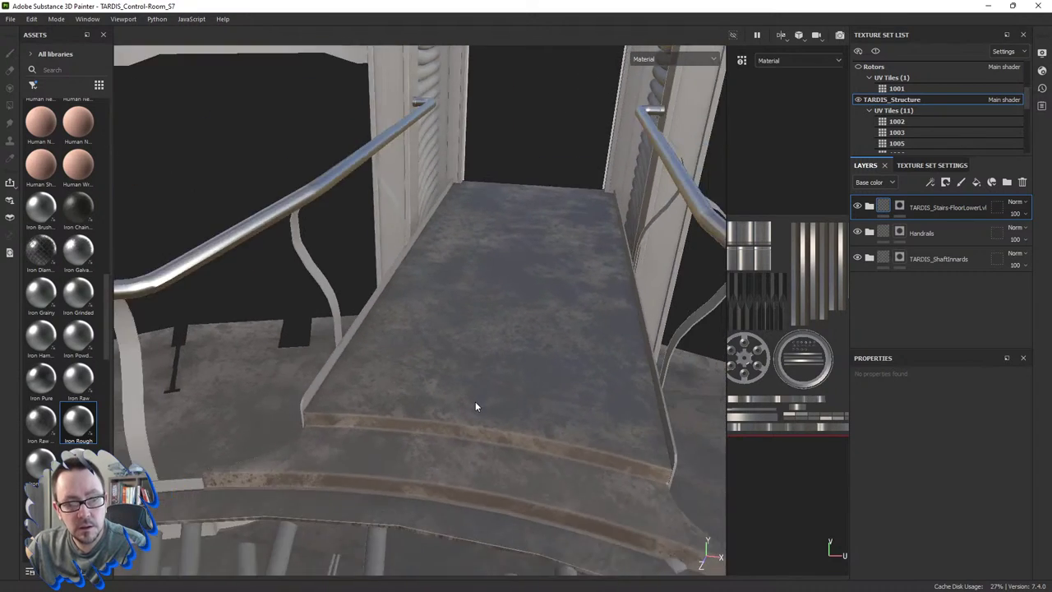
{"action": "scroll", "coordinate": [475, 403], "scroll_direction": "down", "scroll_amount": 3}
{"action": "mouse_move", "coordinate": [475, 402]}
{"action": "left_mouse_down", "text": "alt"}
{"action": "mouse_move", "coordinate": [465, 449]}
{"action": "mouse_move", "coordinate": [449, 458]}
{"action": "left_mouse_up", "text": "alt"}
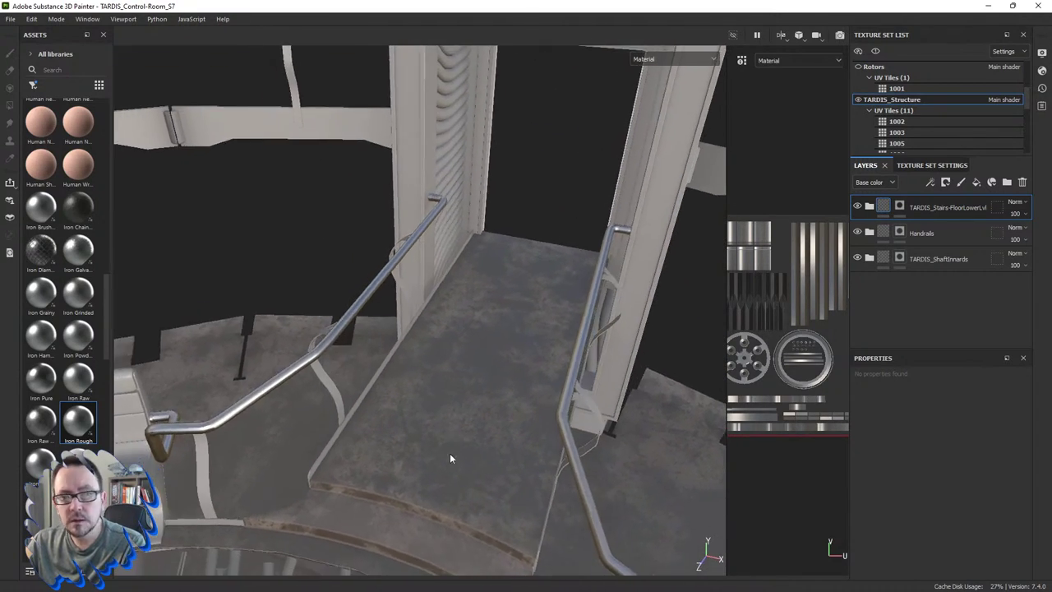
Step: Expand the stairs folder and hide then reshow the Dirt layer to compare the walkway
{"action": "left_click", "coordinate": [869, 206]}
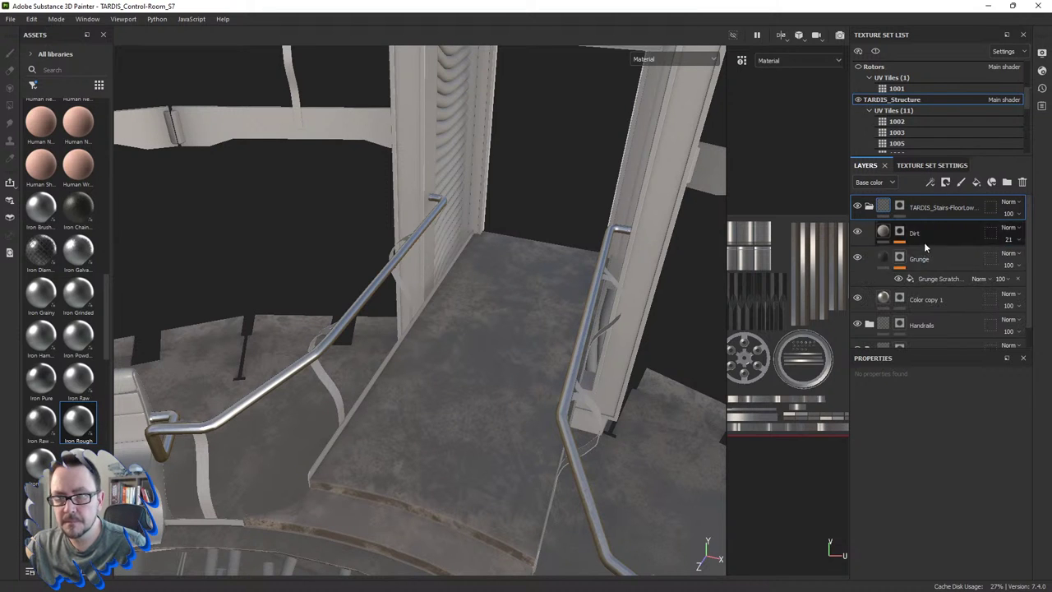
{"action": "left_click", "coordinate": [858, 234]}
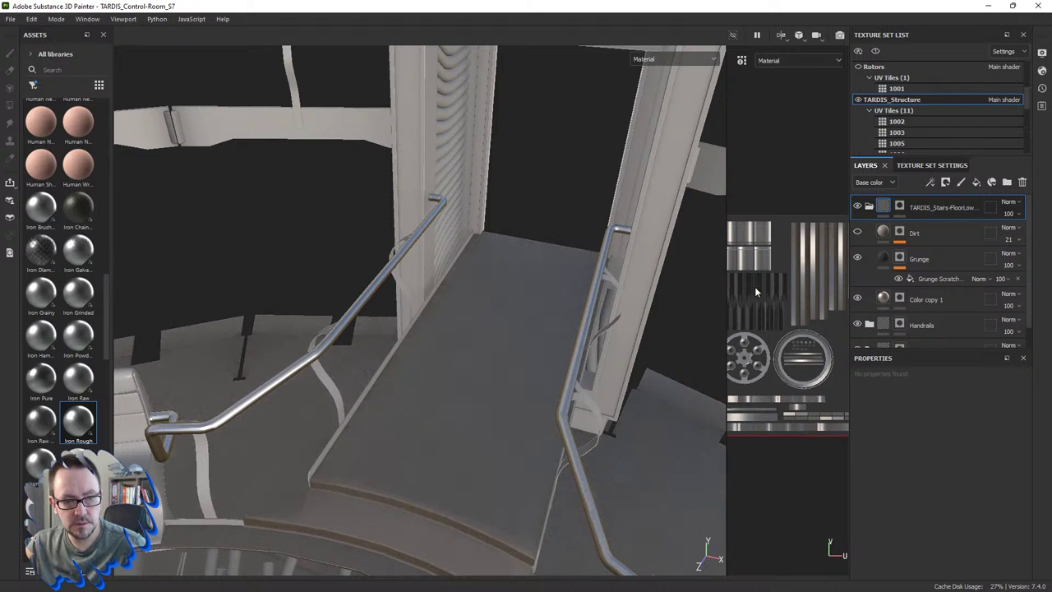
{"action": "mouse_move", "coordinate": [462, 402]}
{"action": "left_mouse_down", "text": "alt"}
{"action": "mouse_move", "coordinate": [491, 327]}
{"action": "mouse_move", "coordinate": [430, 413]}
{"action": "mouse_move", "coordinate": [200, 419]}
{"action": "mouse_move", "coordinate": [122, 322]}
{"action": "mouse_move", "coordinate": [264, 424]}
{"action": "mouse_move", "coordinate": [531, 353]}
{"action": "left_mouse_up", "text": "alt"}
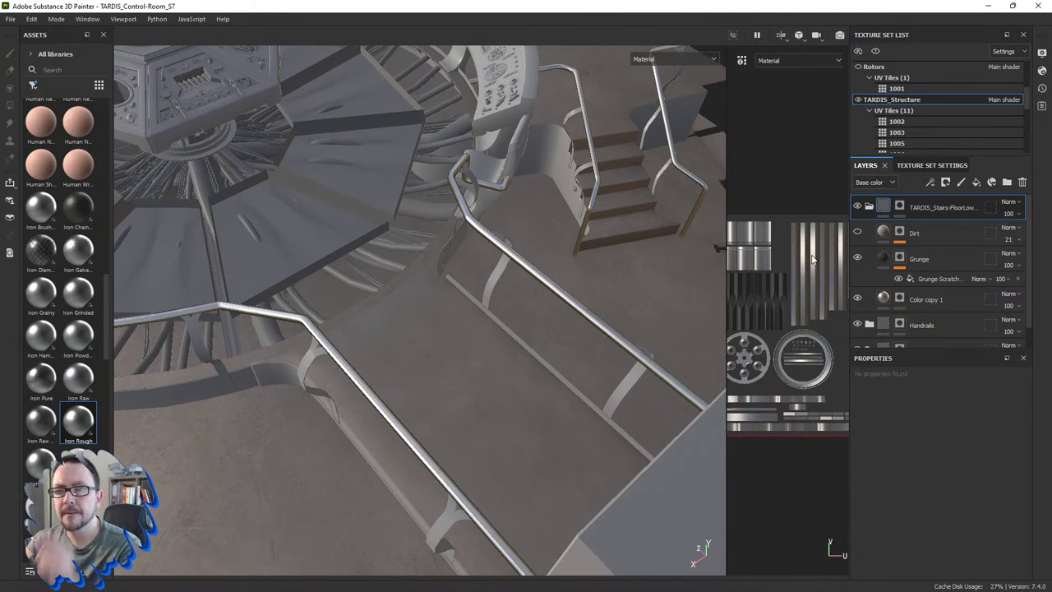
{"action": "left_click", "coordinate": [857, 234]}
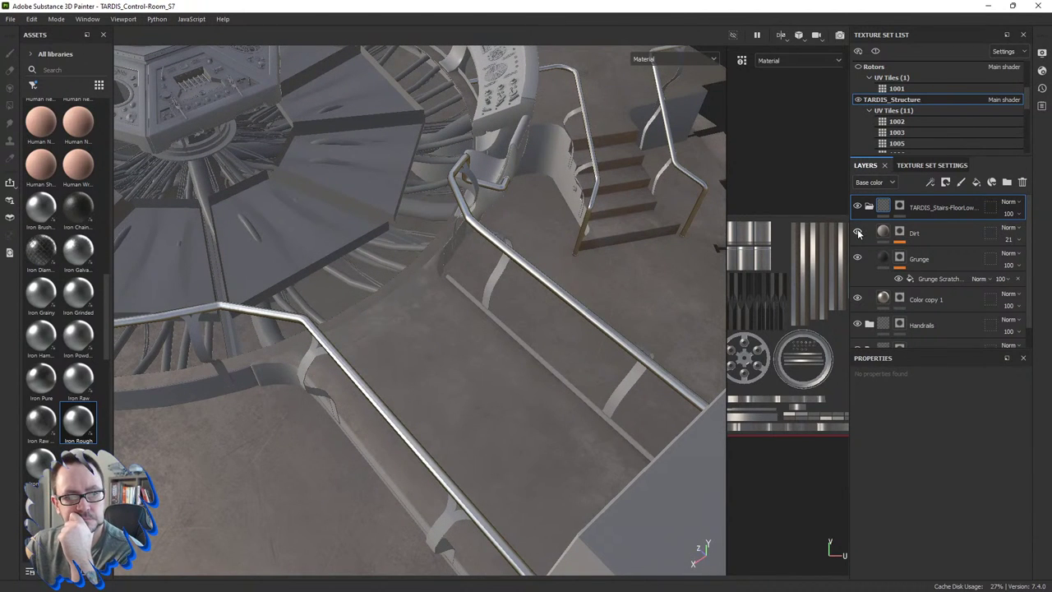
{"action": "mouse_move", "coordinate": [490, 412]}
{"action": "left_mouse_down", "text": "alt"}
{"action": "mouse_move", "coordinate": [436, 394]}
{"action": "mouse_move", "coordinate": [403, 411]}
{"action": "mouse_move", "coordinate": [541, 389]}
{"action": "mouse_move", "coordinate": [583, 348]}
{"action": "mouse_move", "coordinate": [583, 364]}
{"action": "left_mouse_up", "text": "alt"}
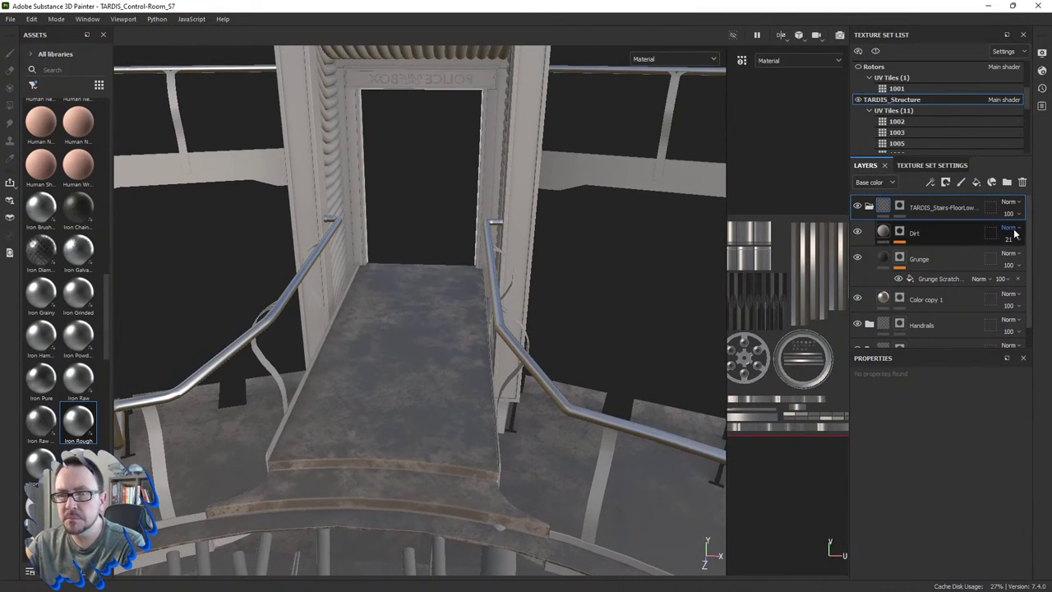
Step: Lower the Dirt mask's grunge effect to 51 and keep the Dirt layer at 100 opacity
{"action": "left_click", "coordinate": [951, 232]}
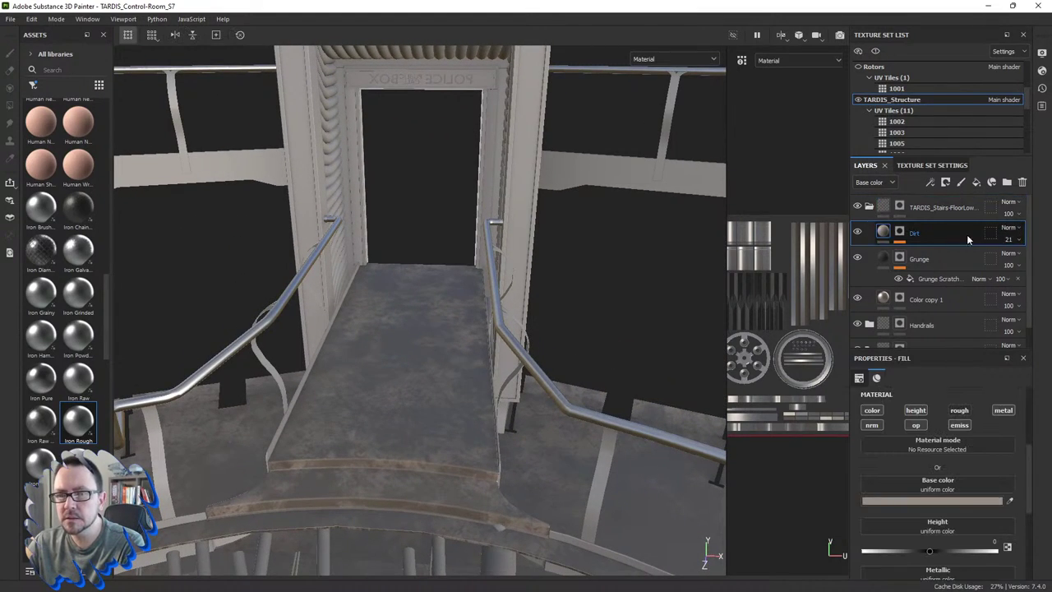
{"action": "left_click", "coordinate": [900, 235]}
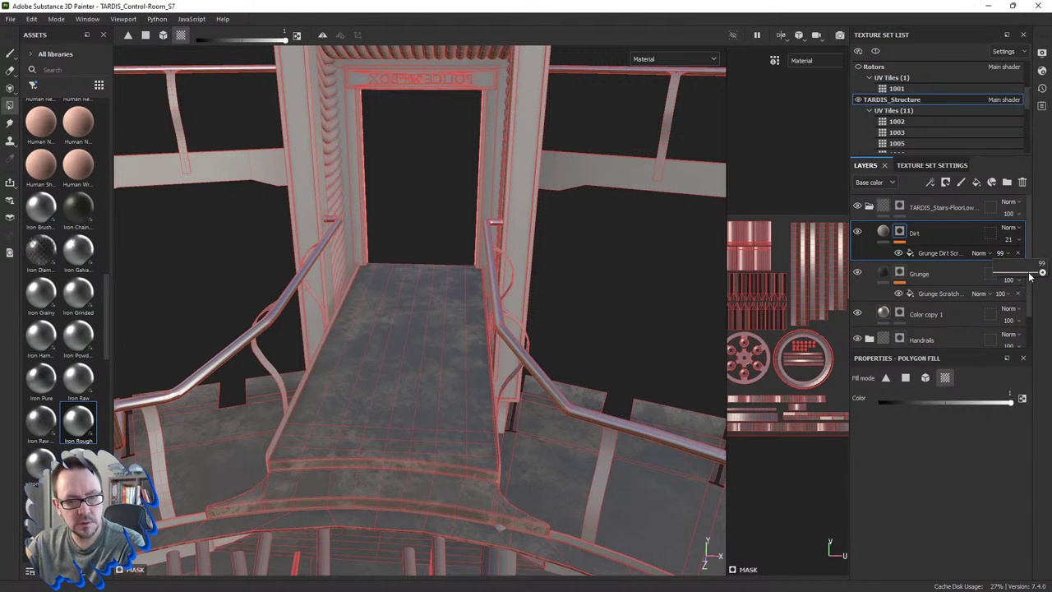
{"action": "left_click_drag", "start_coordinate": [1040, 274], "coordinate": [1000, 274]}
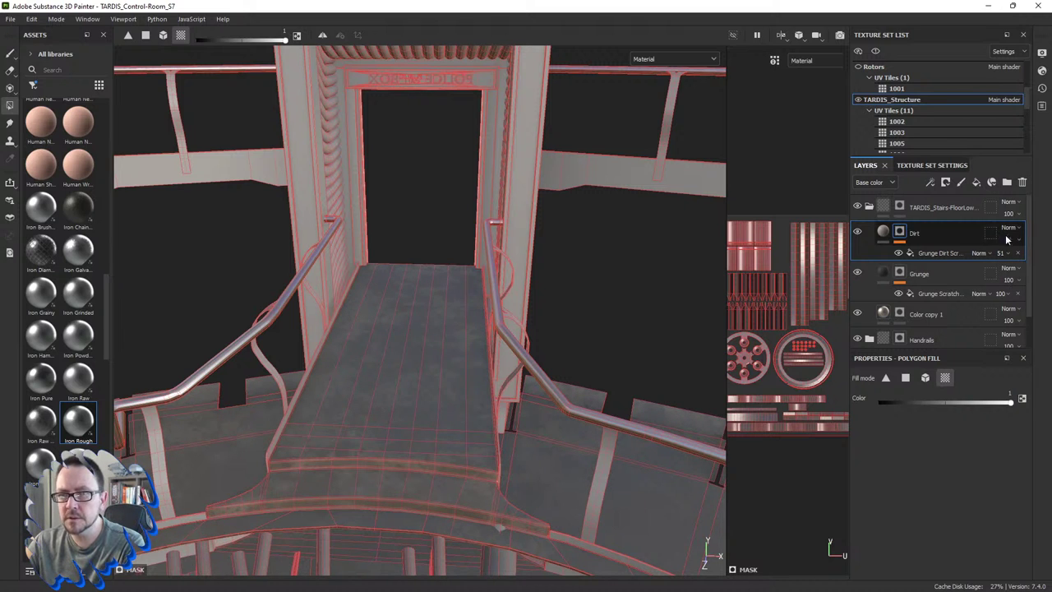
{"action": "left_click_drag", "start_coordinate": [1008, 239], "coordinate": [1037, 263]}
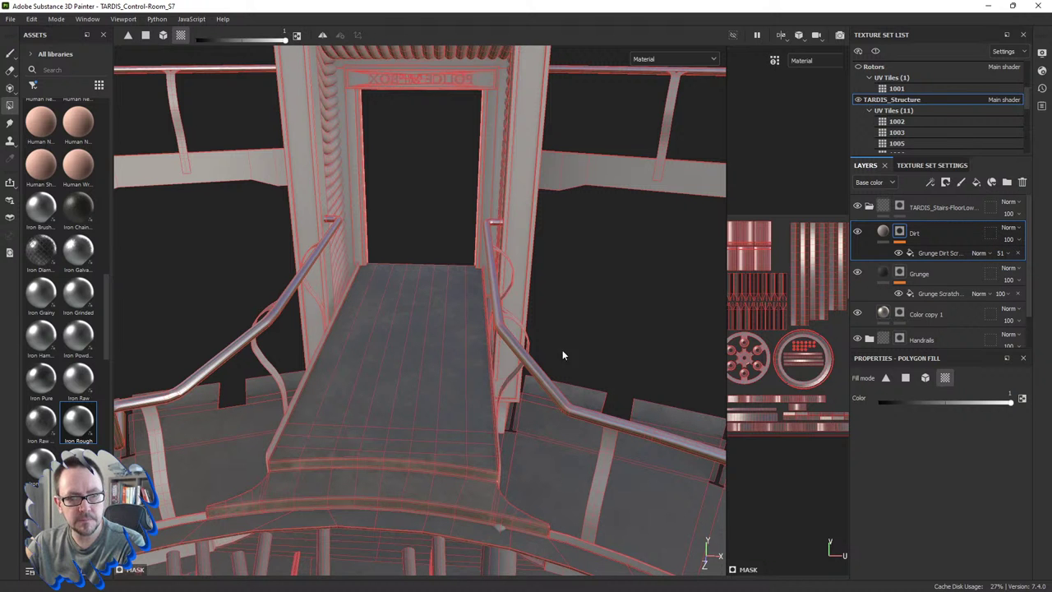
{"action": "left_click_drag", "start_coordinate": [563, 355], "coordinate": [852, 259], "text": "alt"}
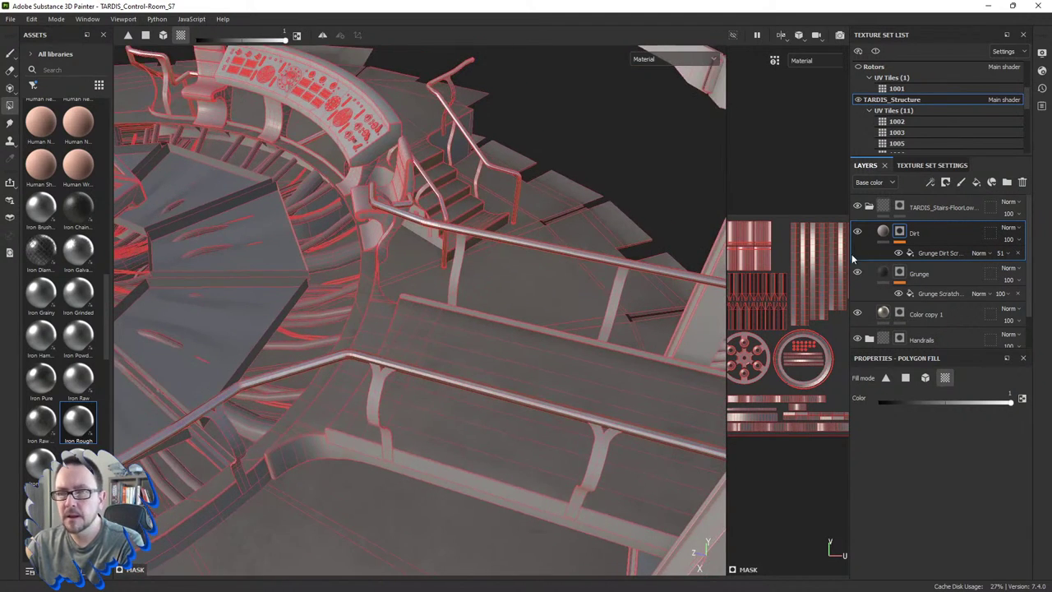
{"action": "left_click", "coordinate": [883, 233]}
{"action": "mouse_move", "coordinate": [526, 370]}
{"action": "left_mouse_down", "text": "alt"}
{"action": "mouse_move", "coordinate": [304, 438]}
{"action": "mouse_move", "coordinate": [346, 422]}
{"action": "left_mouse_up", "text": "alt"}
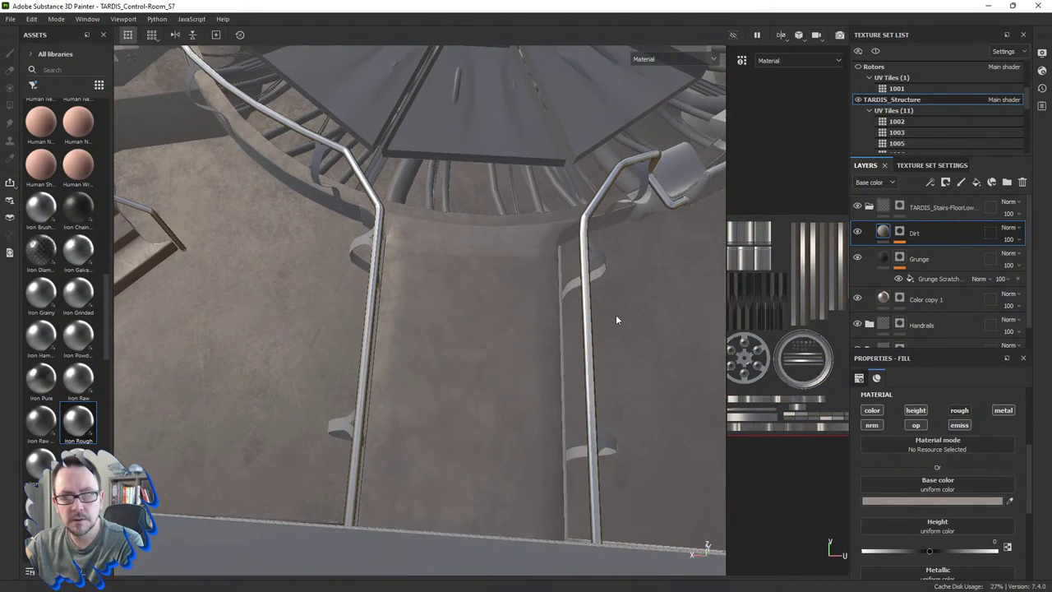
Step: Toggle the Dirt layer off and back on to compare the floor grime
{"action": "left_click", "coordinate": [858, 233]}
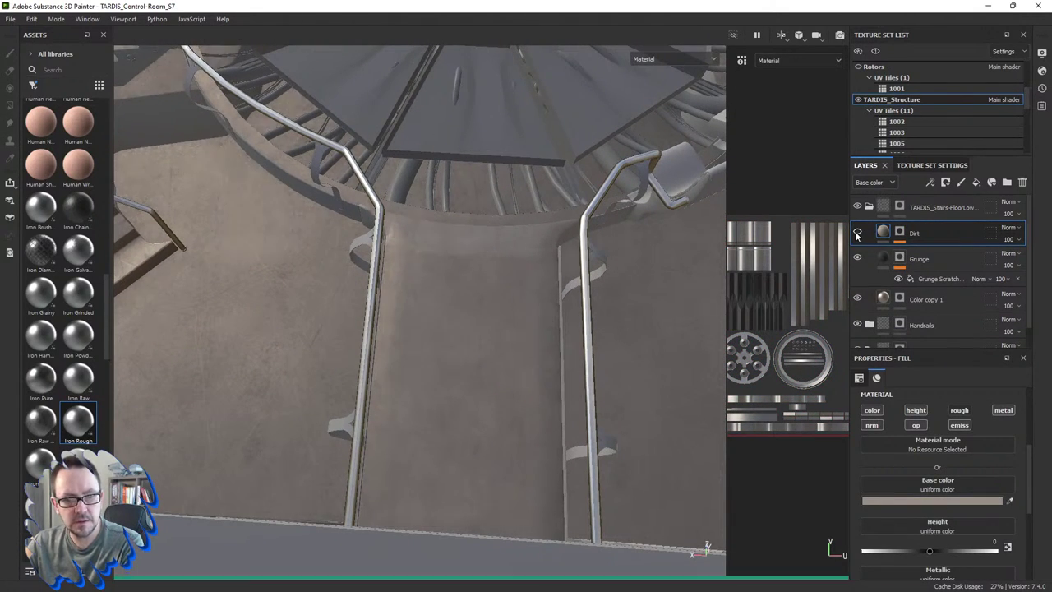
{"action": "left_click", "coordinate": [857, 233]}
{"action": "mouse_move", "coordinate": [600, 336]}
{"action": "left_mouse_down", "text": "alt"}
{"action": "mouse_move", "coordinate": [382, 411]}
{"action": "mouse_move", "coordinate": [336, 359]}
{"action": "mouse_move", "coordinate": [343, 348]}
{"action": "mouse_move", "coordinate": [419, 353]}
{"action": "left_mouse_up", "text": "alt"}
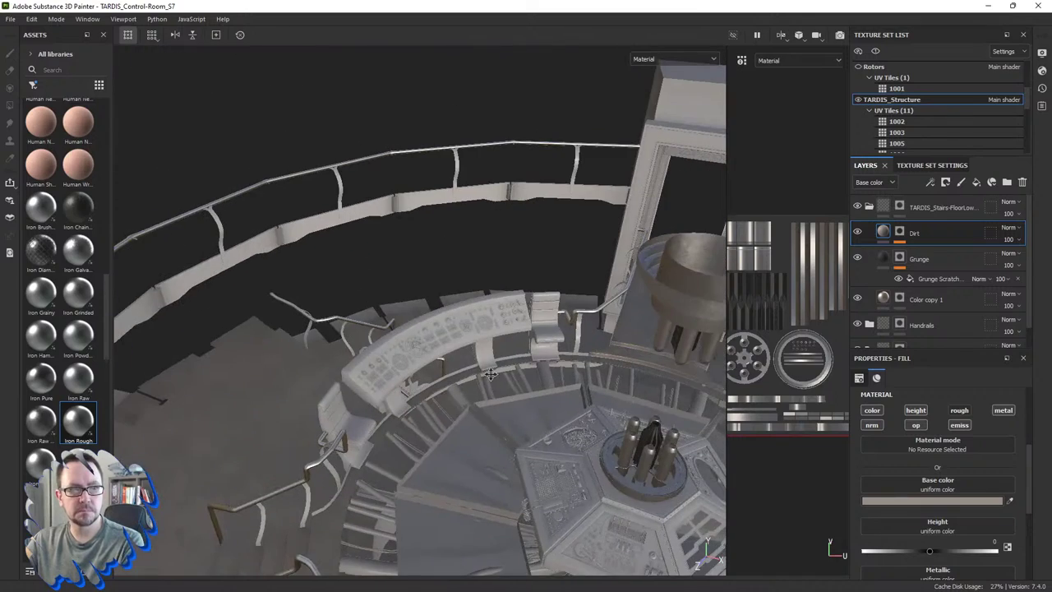
{"action": "mouse_move", "coordinate": [490, 374]}
{"action": "left_mouse_down", "text": "alt"}
{"action": "mouse_move", "coordinate": [466, 367]}
{"action": "mouse_move", "coordinate": [497, 354]}
{"action": "mouse_move", "coordinate": [486, 354]}
{"action": "left_mouse_up", "text": "alt"}
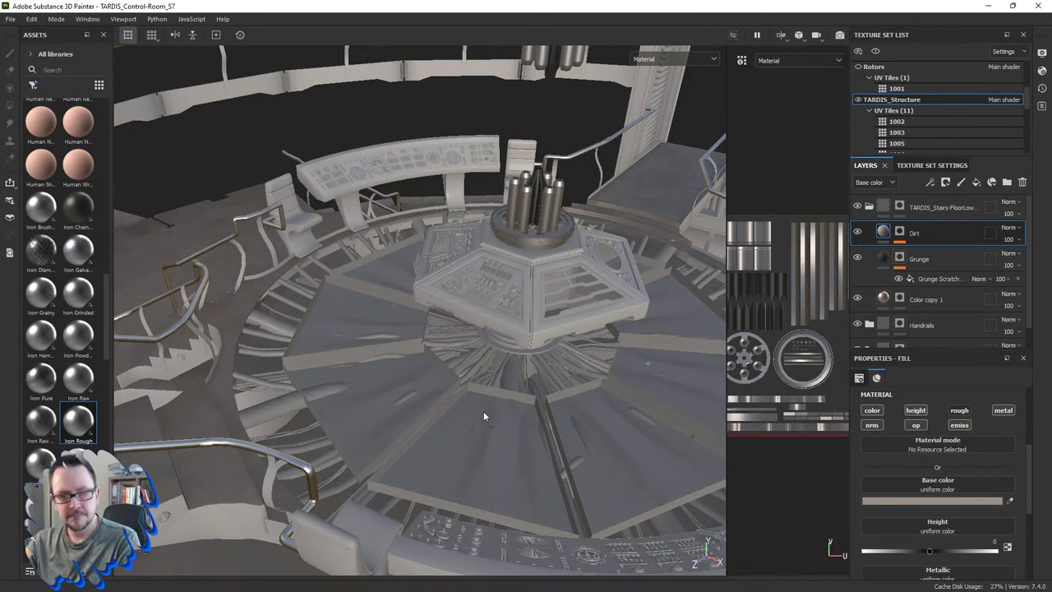
Step: Orbit around the TARDIS console and zoom the UV view onto tile 1008
{"action": "mouse_move", "coordinate": [472, 351]}
{"action": "left_mouse_down", "text": "alt"}
{"action": "mouse_move", "coordinate": [526, 359]}
{"action": "mouse_move", "coordinate": [726, 313]}
{"action": "mouse_move", "coordinate": [701, 337]}
{"action": "left_mouse_up", "text": "alt"}
{"action": "scroll", "coordinate": [790, 353], "scroll_direction": "up", "scroll_amount": 2}
{"action": "middle_click_drag", "start_coordinate": [790, 353], "coordinate": [598, 365]}
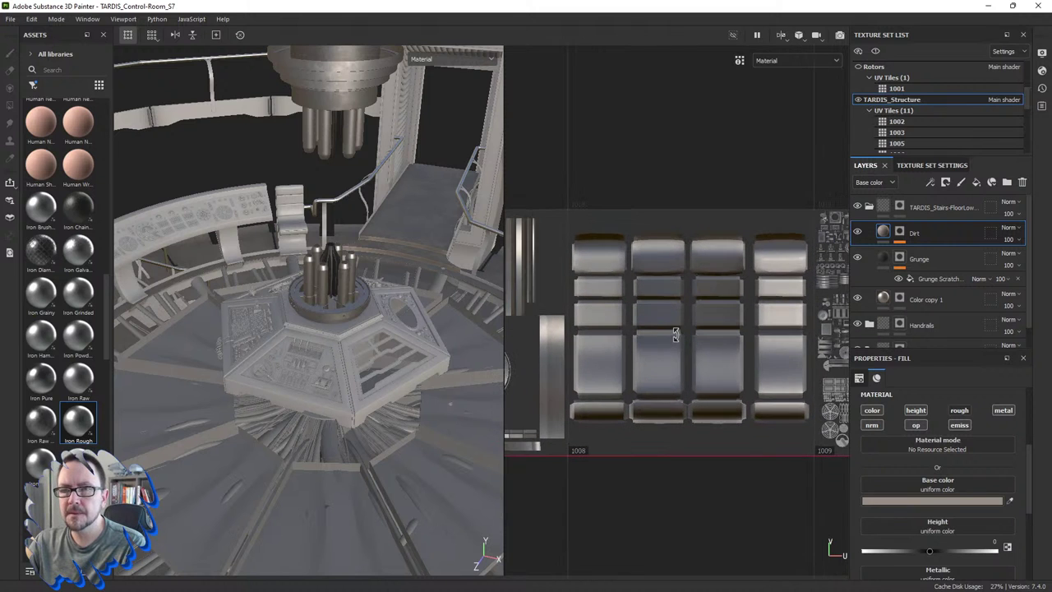
Step: Create a new layer folder at the top of the layer stack
{"action": "left_click", "coordinate": [869, 207]}
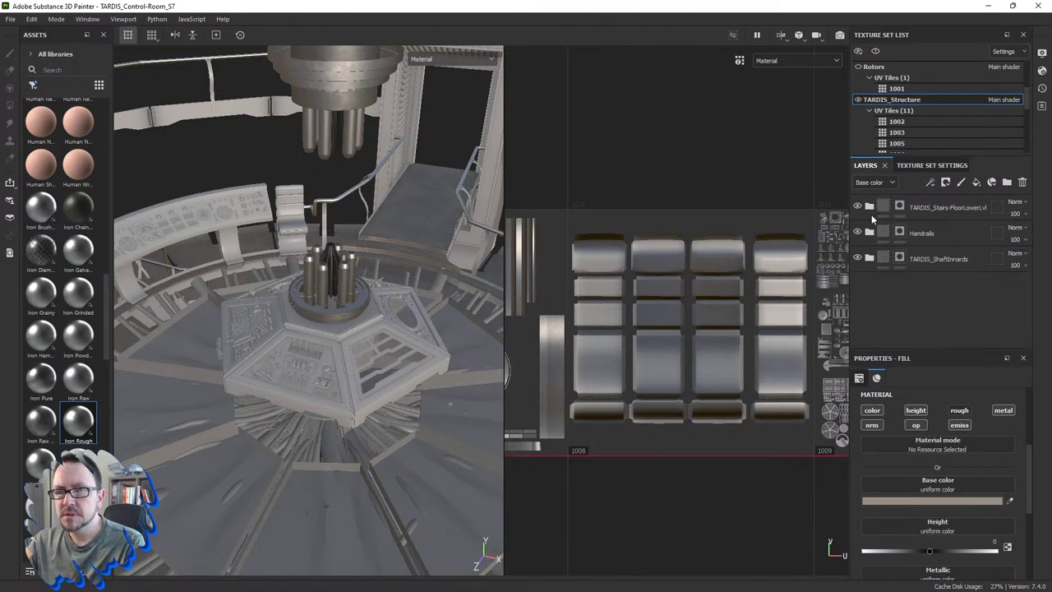
{"action": "left_click", "coordinate": [1008, 184]}
{"action": "double_click", "coordinate": [924, 236]}
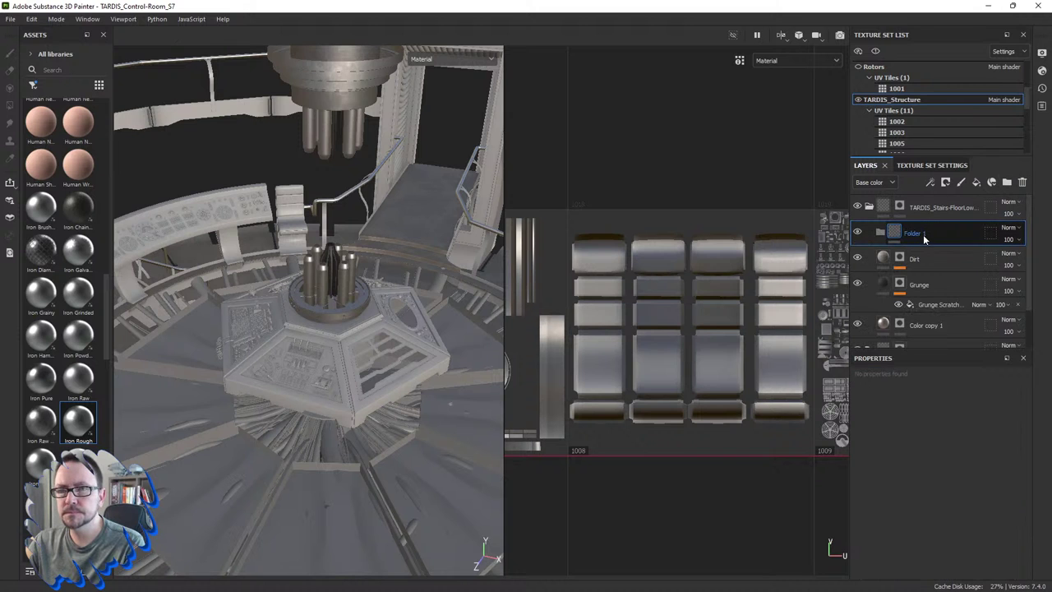
{"action": "left_click_drag", "start_coordinate": [921, 236], "coordinate": [913, 210]}
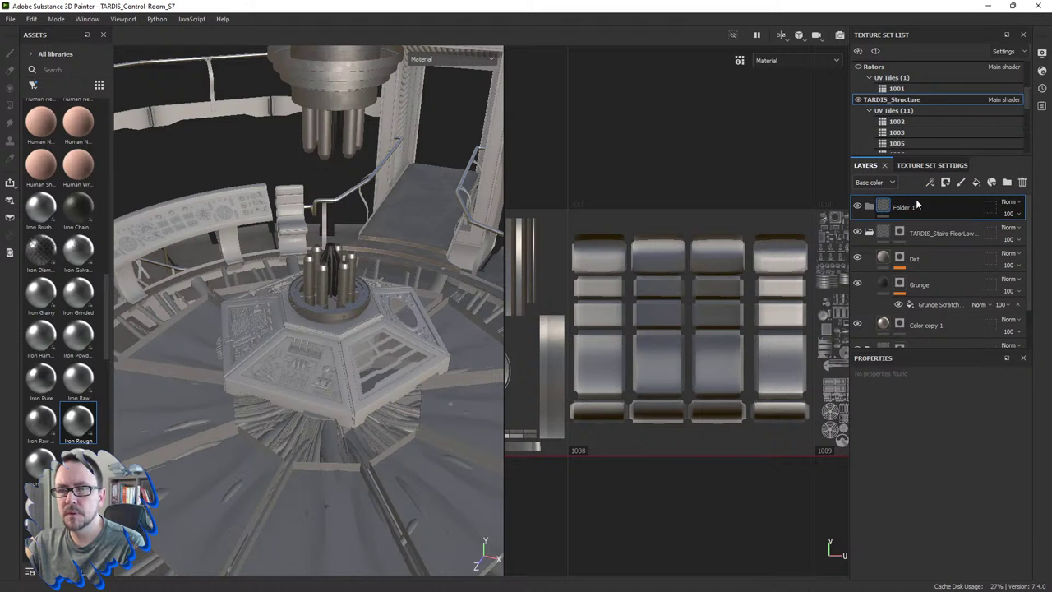
Step: Name the new folder Seats
{"action": "double_click", "coordinate": [911, 209]}
{"action": "type", "text": "Seating"}
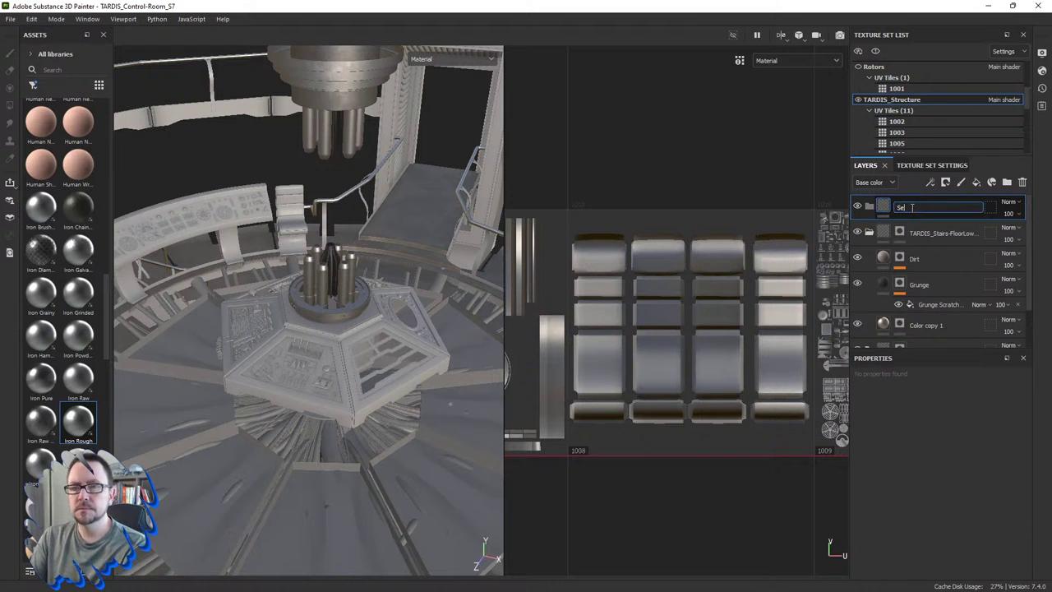
{"action": "key", "text": "Return"}
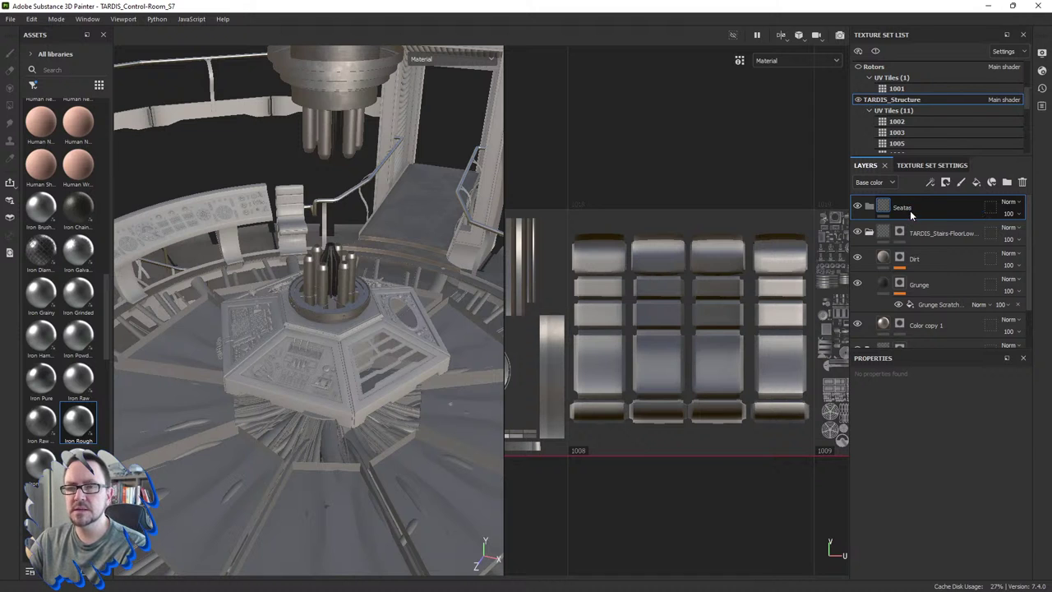
{"action": "double_click", "coordinate": [910, 211]}
{"action": "type", "text": "Seats"}
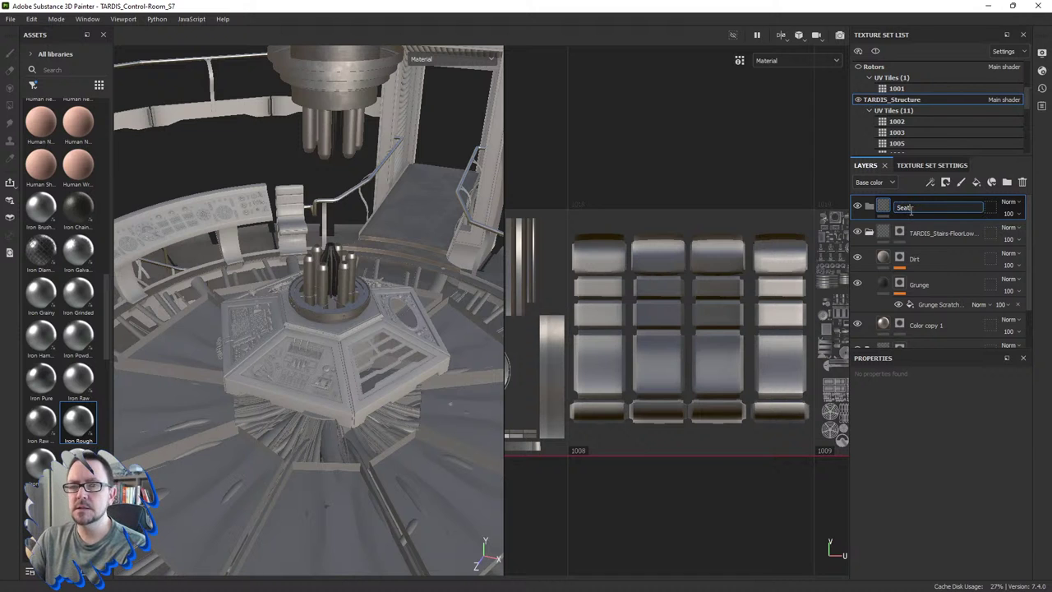
{"action": "key", "text": "Return"}
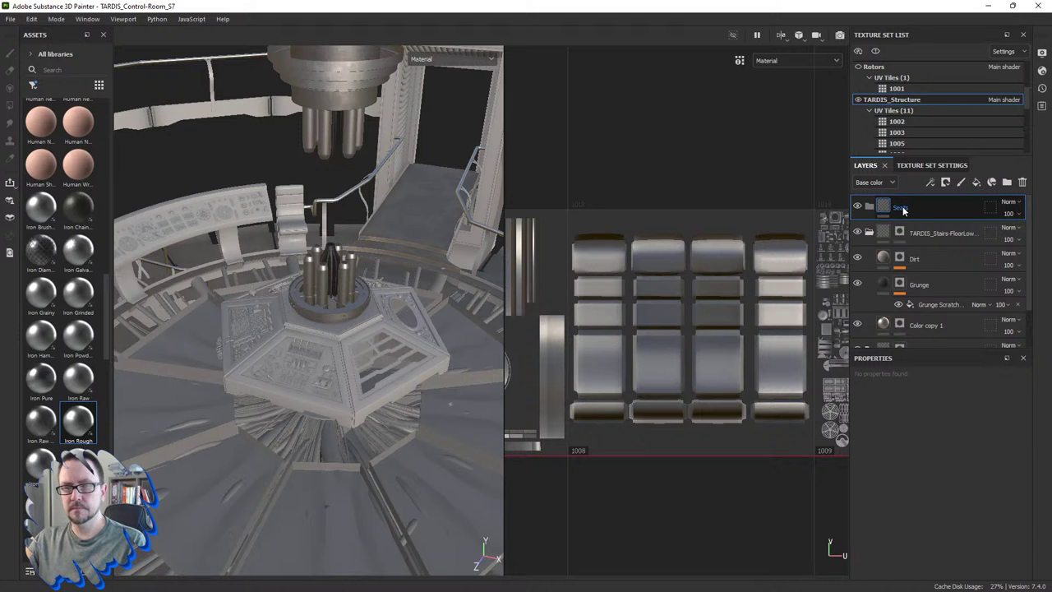
Step: Add Fill layer 1 inside the Seats folder and give the folder a black mask
{"action": "left_click", "coordinate": [979, 182]}
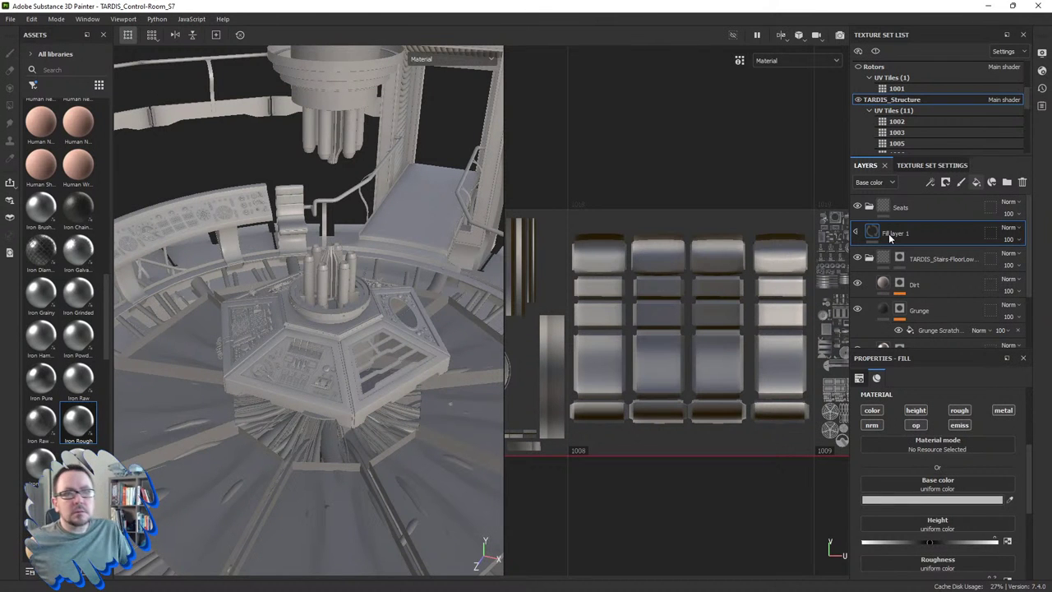
{"action": "left_click_drag", "start_coordinate": [889, 237], "coordinate": [914, 210]}
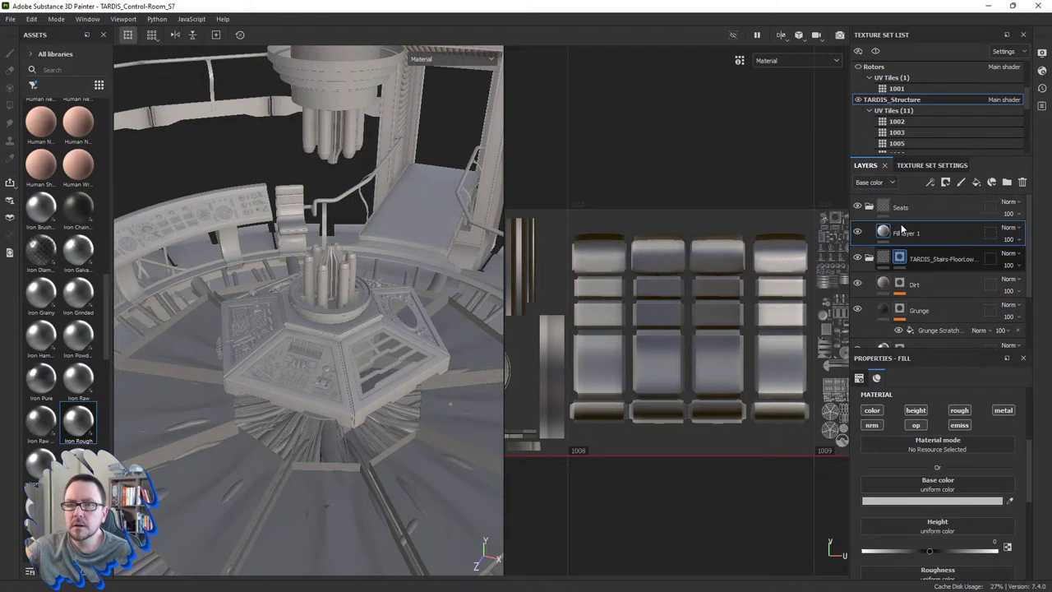
{"action": "left_click", "coordinate": [870, 207]}
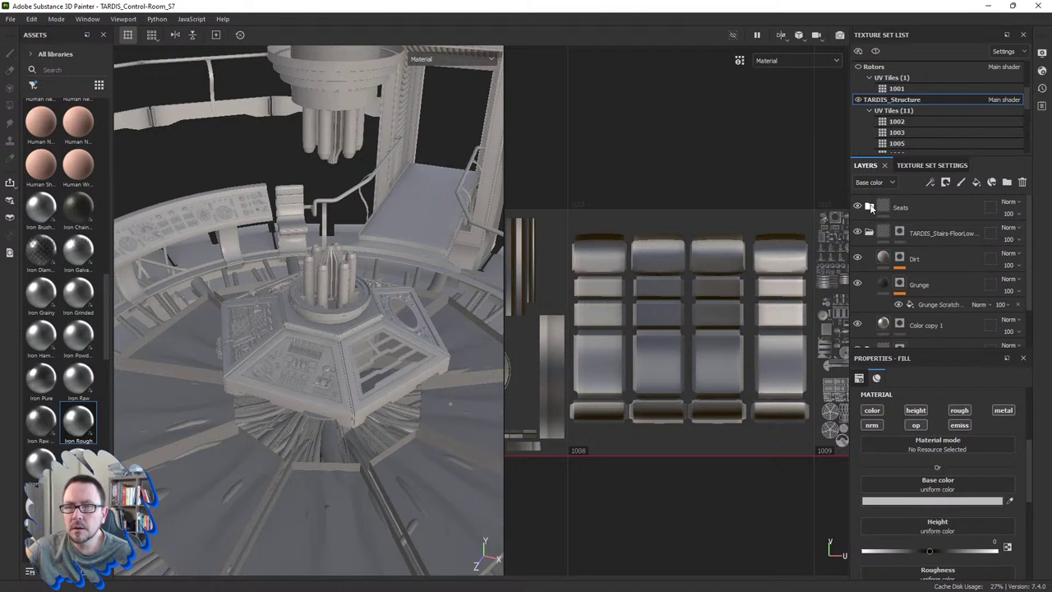
{"action": "left_click", "coordinate": [870, 207]}
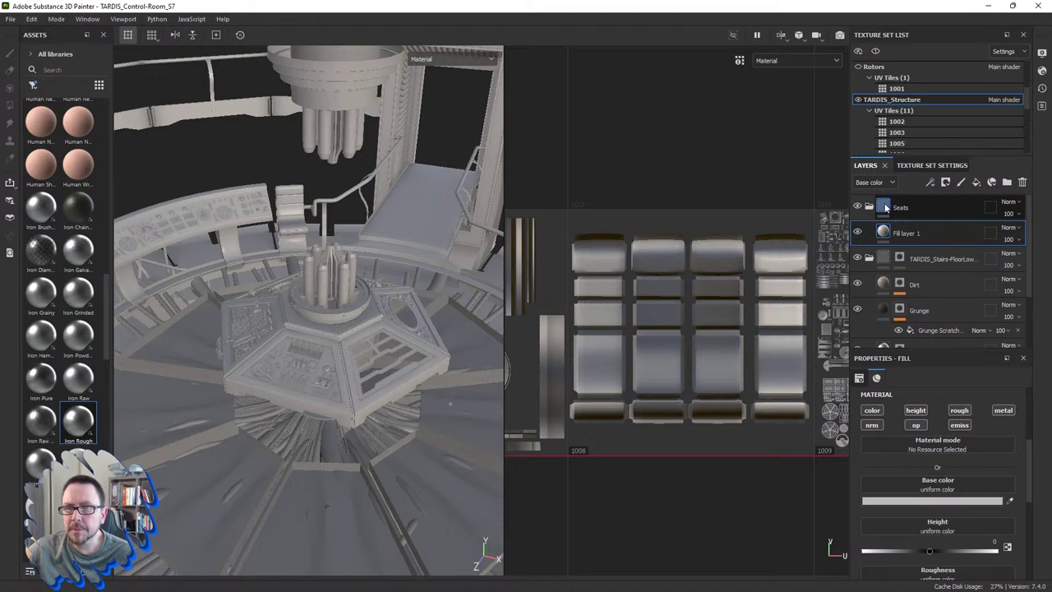
{"action": "right_click", "coordinate": [889, 207]}
{"action": "left_click", "coordinate": [915, 229]}
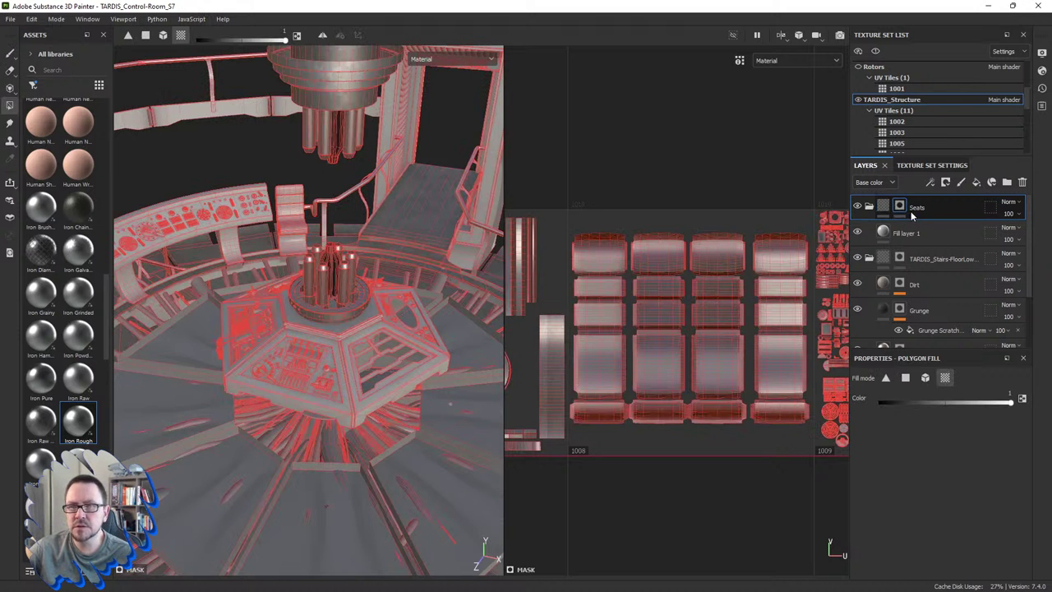
Step: Polygon-fill the Seats mask over the seat cushion islands in UV tile 1008
{"action": "left_click", "coordinate": [900, 207]}
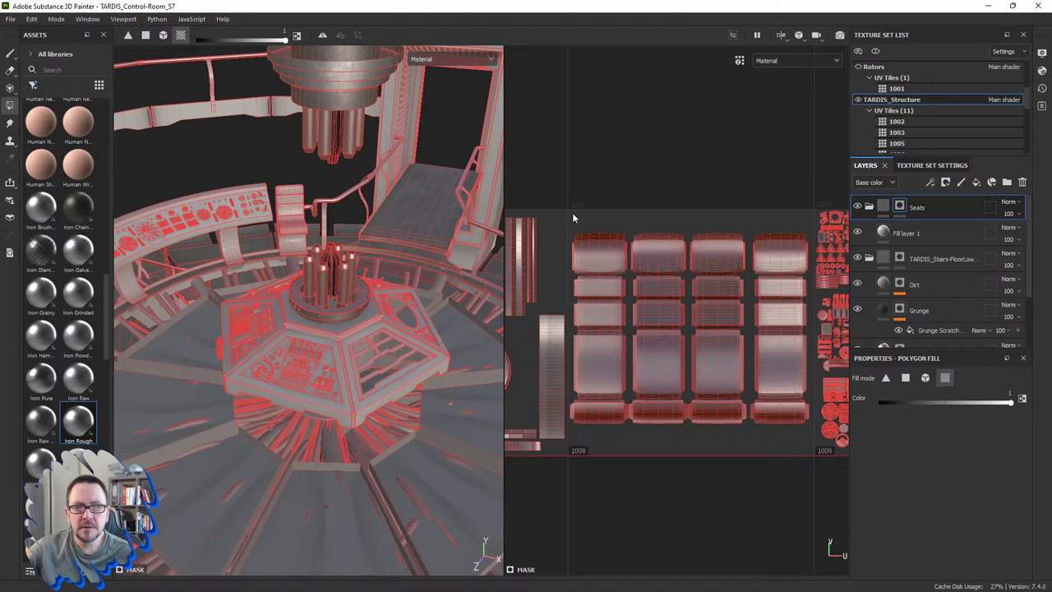
{"action": "mouse_move", "coordinate": [570, 206]}
{"action": "left_mouse_down"}
{"action": "mouse_move", "coordinate": [737, 394]}
{"action": "mouse_move", "coordinate": [819, 450]}
{"action": "left_mouse_up"}
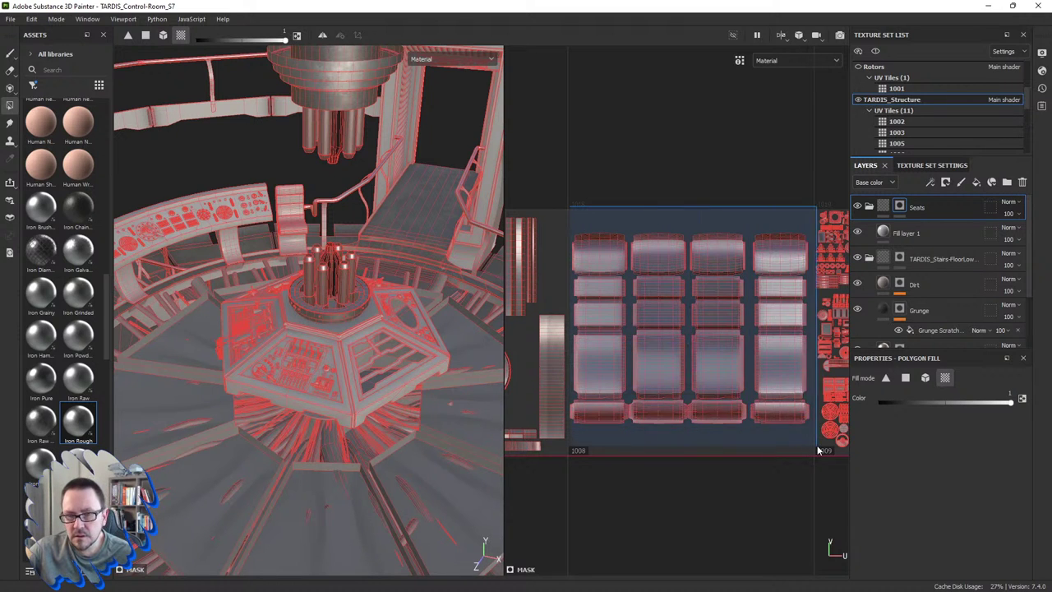
{"action": "left_click_drag", "start_coordinate": [816, 450], "coordinate": [813, 451]}
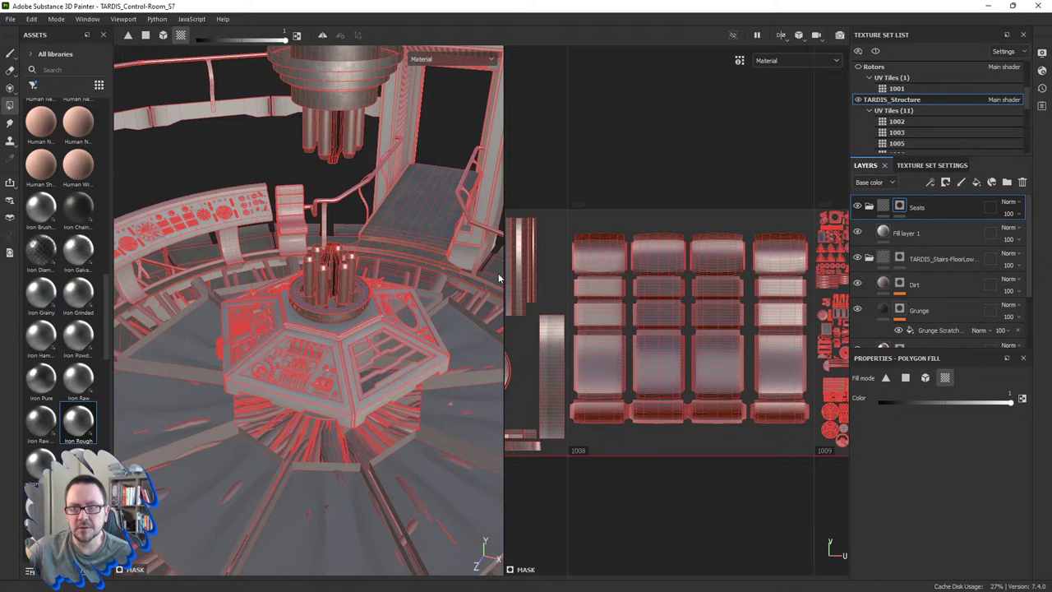
{"action": "left_click", "coordinate": [906, 233]}
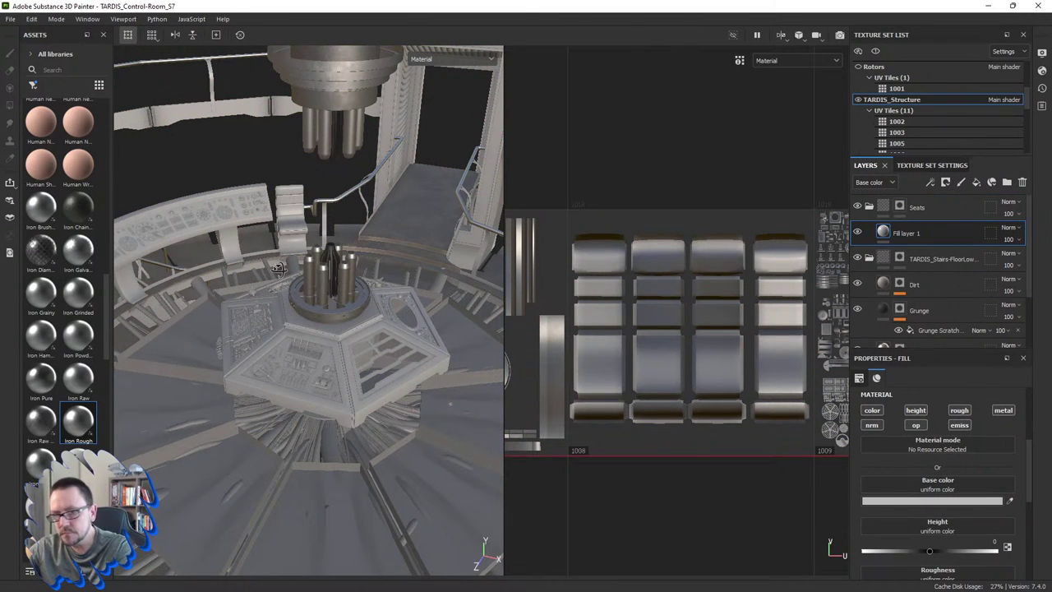
Step: Zoom in on a chair and try Leather bag and Leather Big Grain on the seats
{"action": "mouse_move", "coordinate": [296, 229]}
{"action": "left_mouse_down", "text": "alt"}
{"action": "mouse_move", "coordinate": [337, 277]}
{"action": "mouse_move", "coordinate": [216, 343]}
{"action": "left_mouse_up", "text": "alt"}
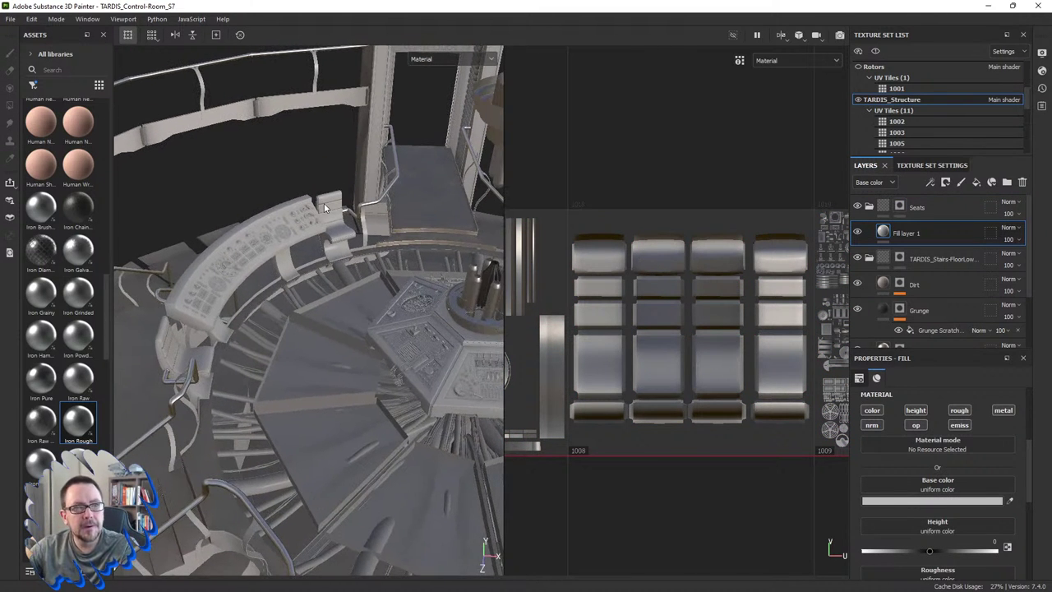
{"action": "mouse_move", "coordinate": [325, 208]}
{"action": "left_mouse_down", "text": "alt"}
{"action": "mouse_move", "coordinate": [348, 225]}
{"action": "mouse_move", "coordinate": [321, 252]}
{"action": "left_mouse_up", "text": "alt"}
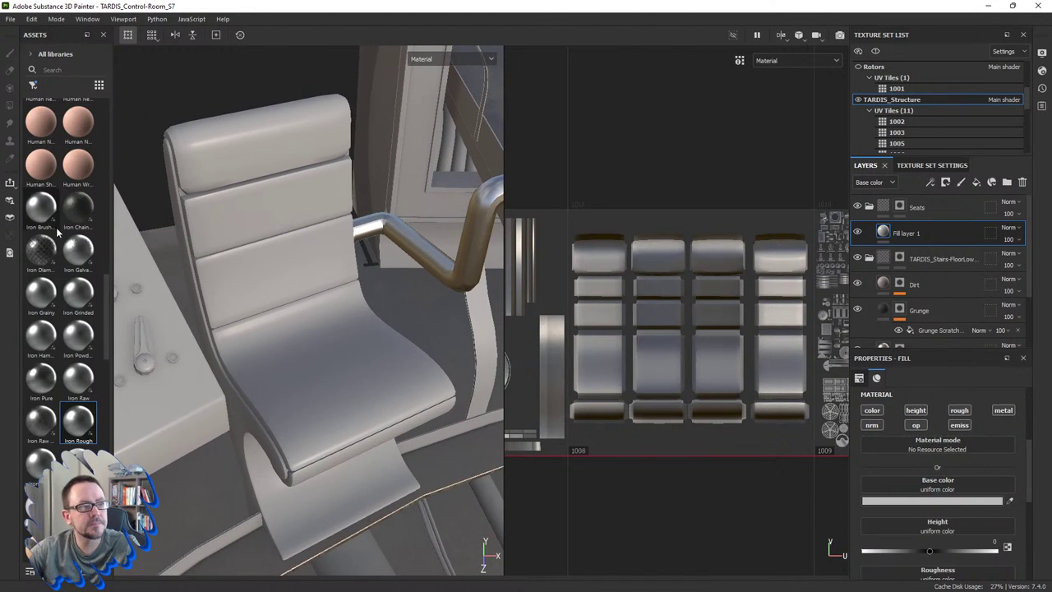
{"action": "scroll", "coordinate": [59, 238], "scroll_direction": "down", "scroll_amount": 3}
{"action": "scroll", "coordinate": [72, 253], "scroll_direction": "down", "scroll_amount": 3}
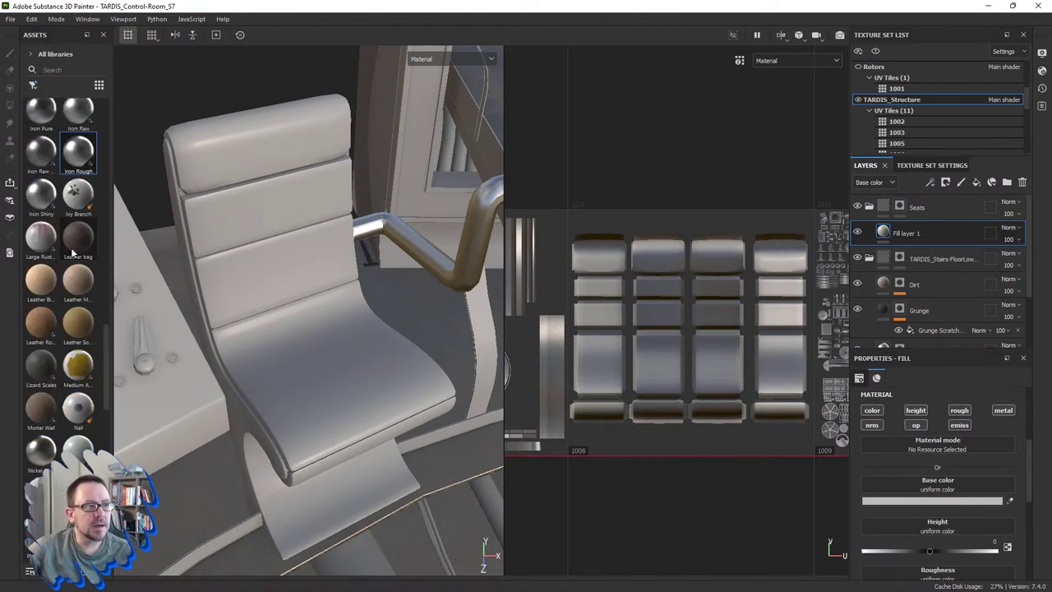
{"action": "left_click", "coordinate": [76, 244]}
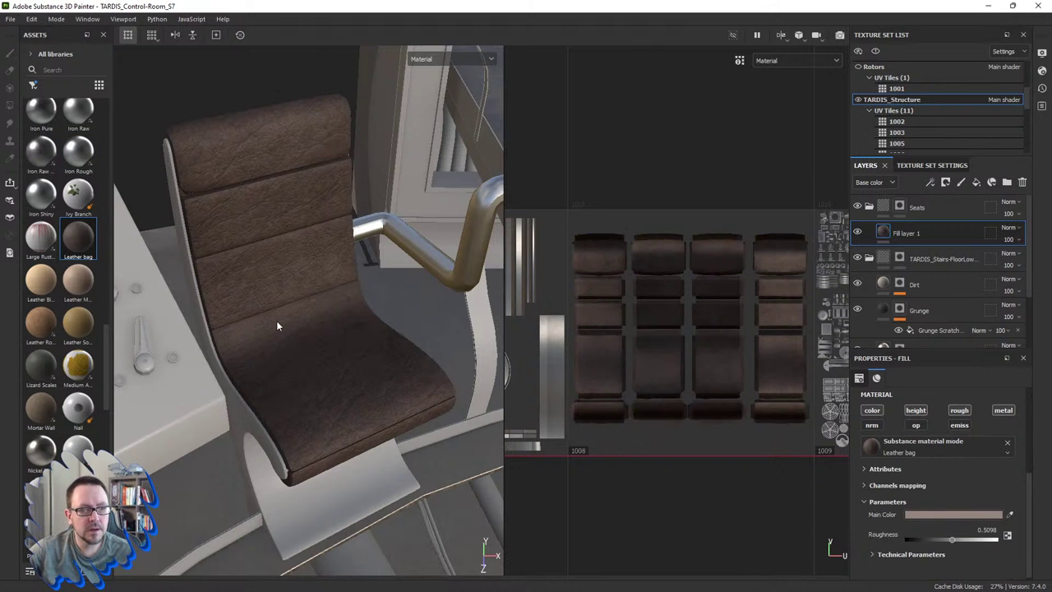
{"action": "left_click_drag", "start_coordinate": [299, 363], "coordinate": [296, 392], "text": "alt"}
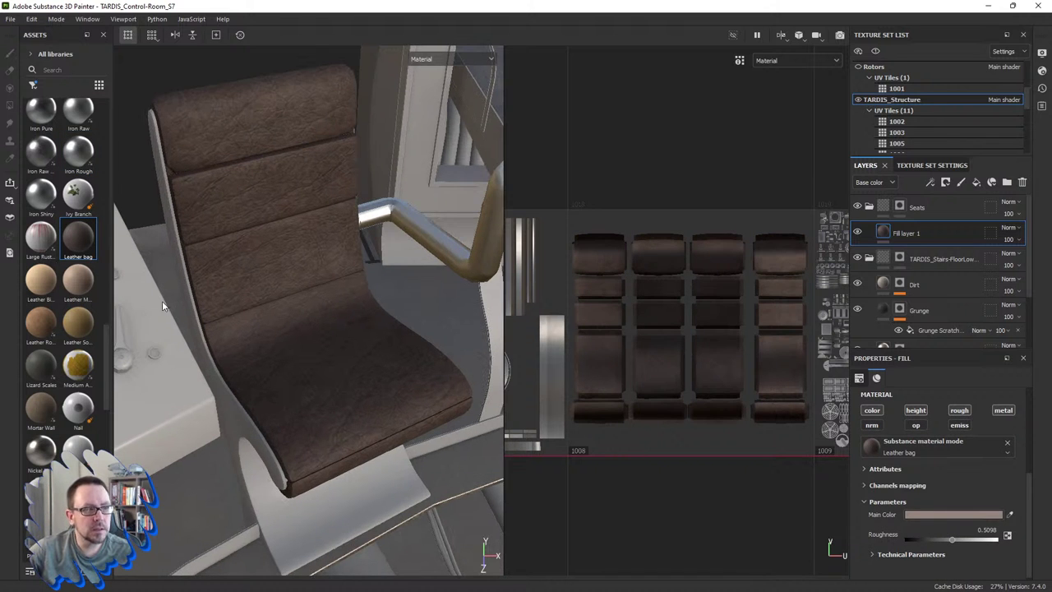
{"action": "left_click", "coordinate": [39, 281]}
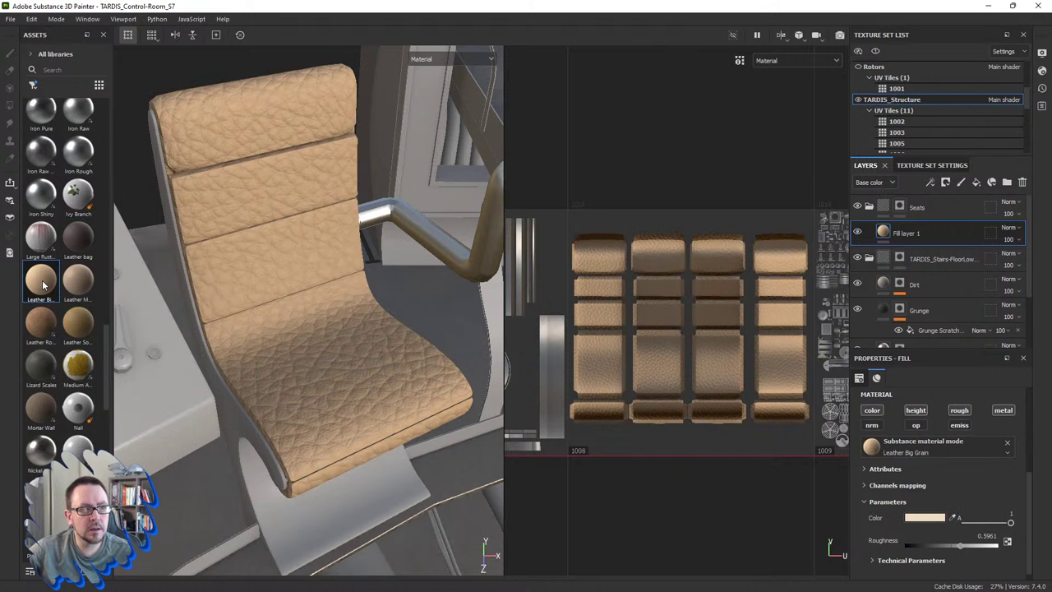
Step: Compare Leather Medium Grain, Rough, Soft Grain and Lizard Scales, ending on Leather Soft Grain
{"action": "left_click", "coordinate": [76, 283]}
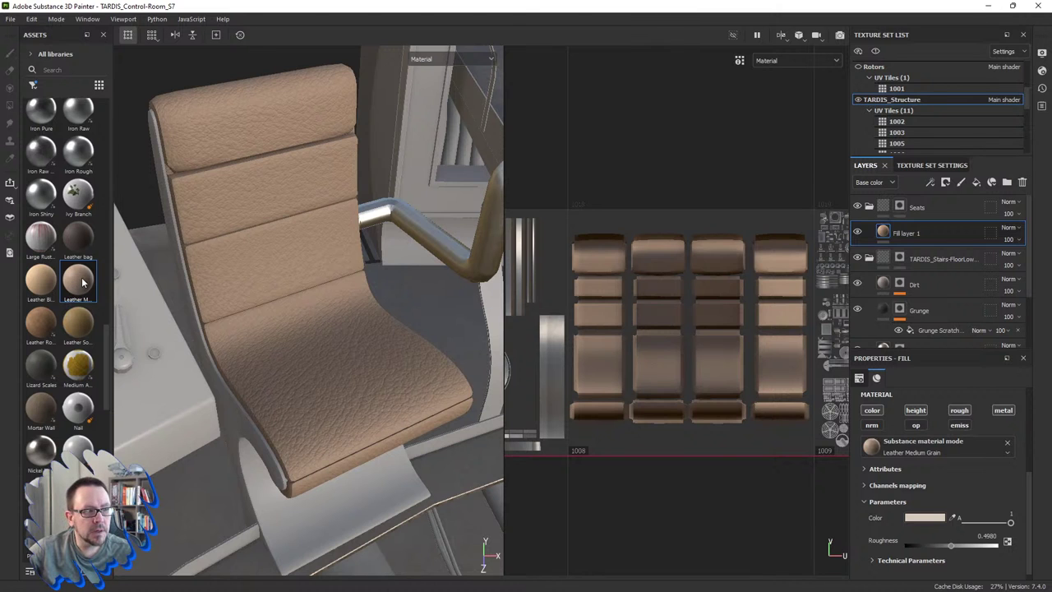
{"action": "left_click", "coordinate": [34, 327]}
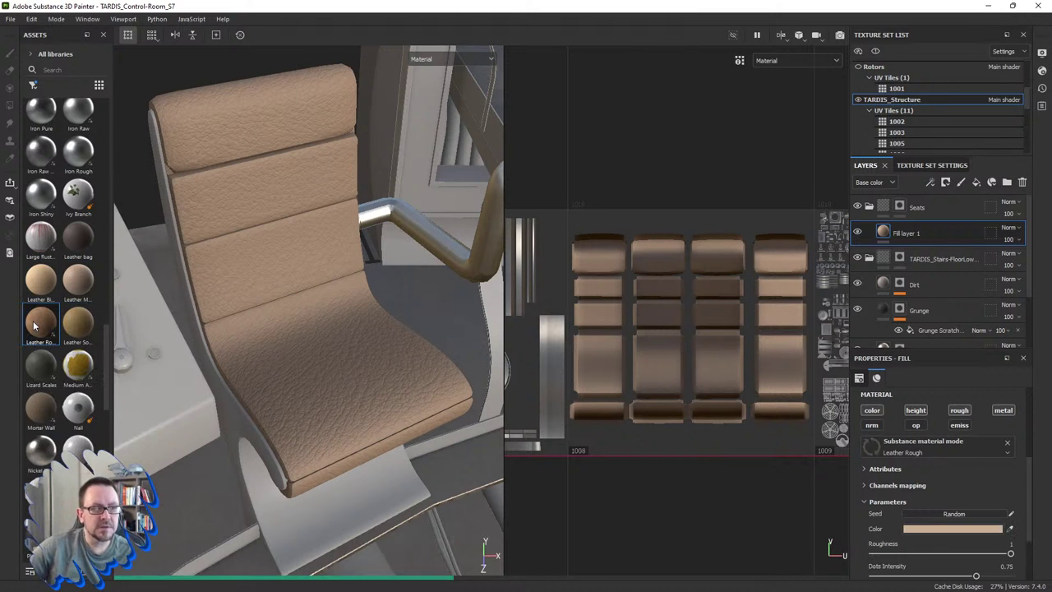
{"action": "left_click", "coordinate": [73, 328]}
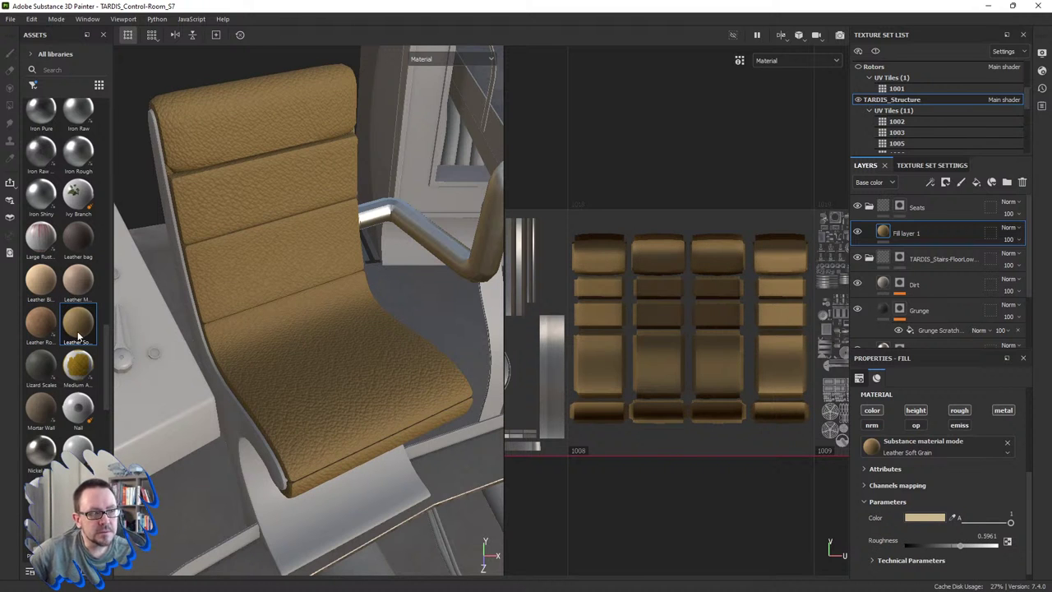
{"action": "mouse_move", "coordinate": [78, 323]}
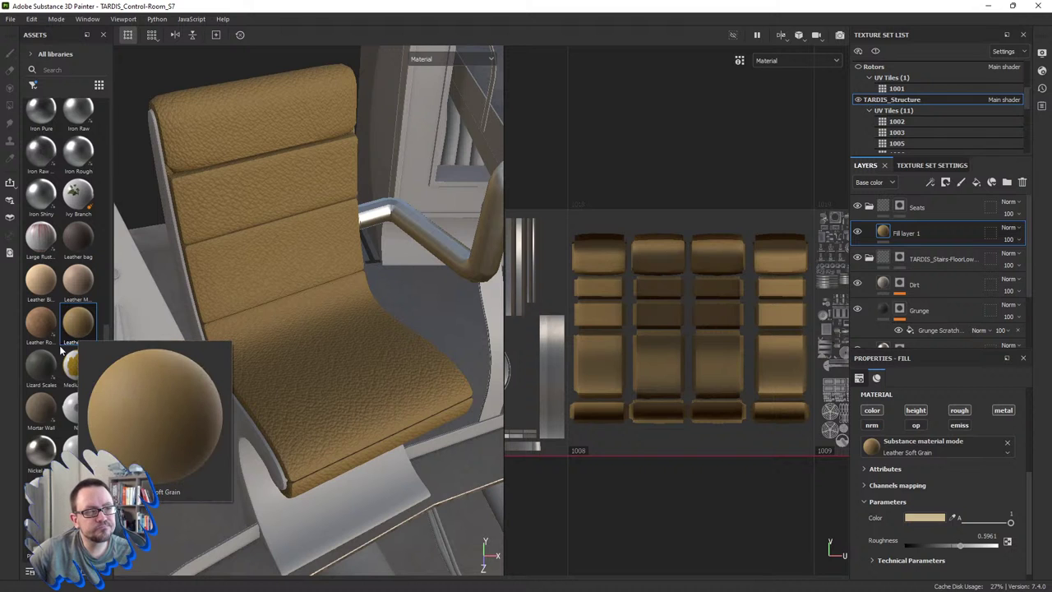
{"action": "left_click", "coordinate": [46, 360]}
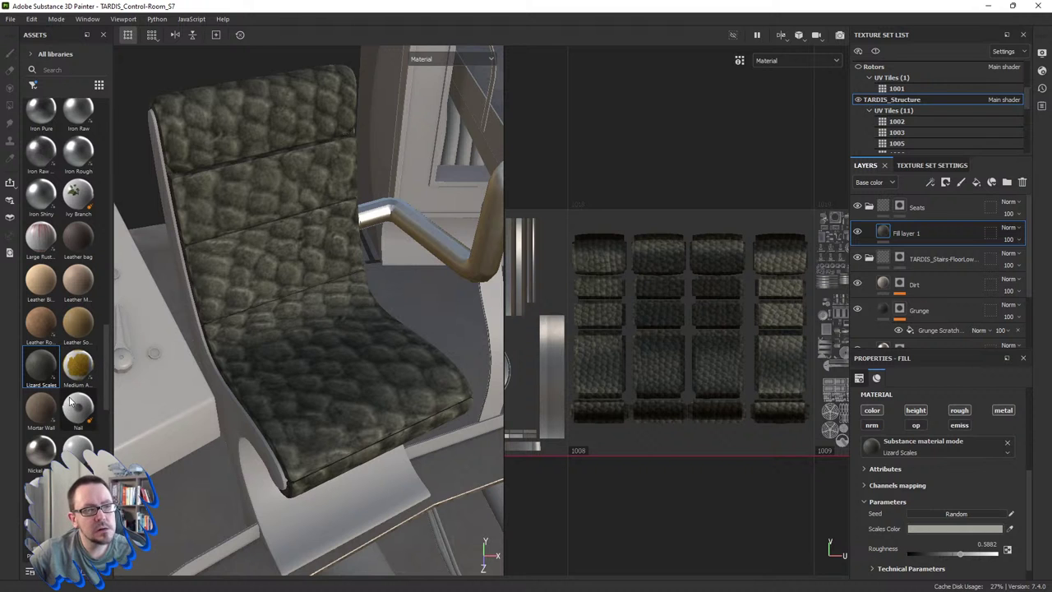
{"action": "left_click", "coordinate": [76, 329]}
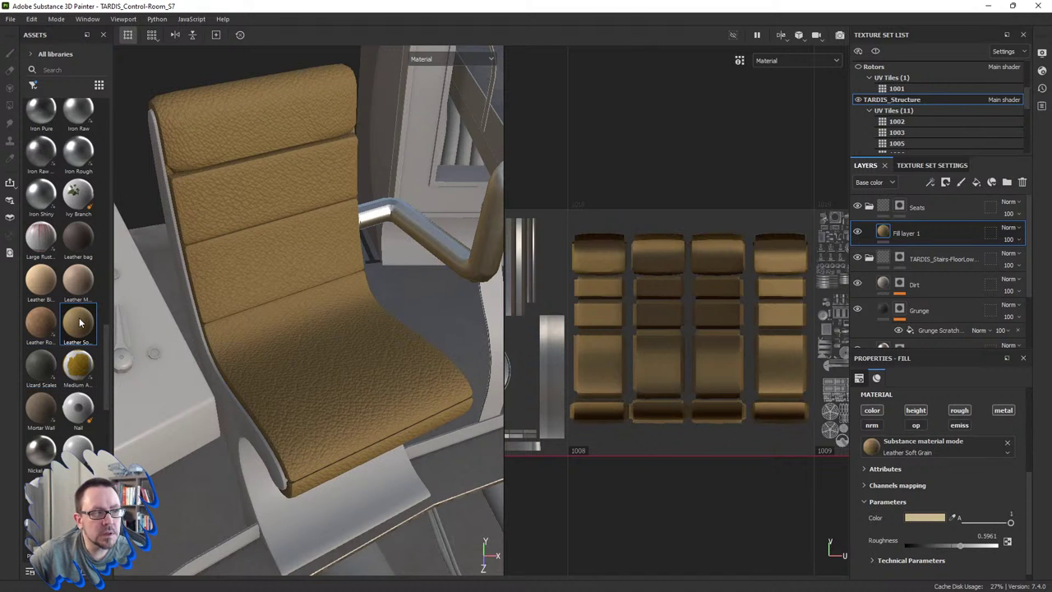
{"action": "left_click", "coordinate": [80, 279]}
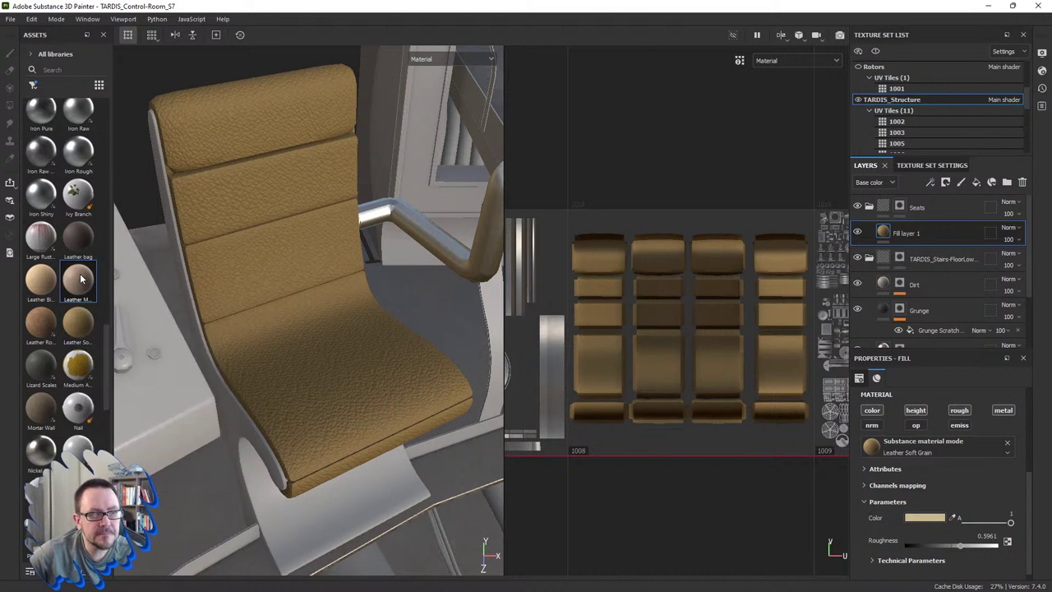
{"action": "left_click", "coordinate": [78, 319]}
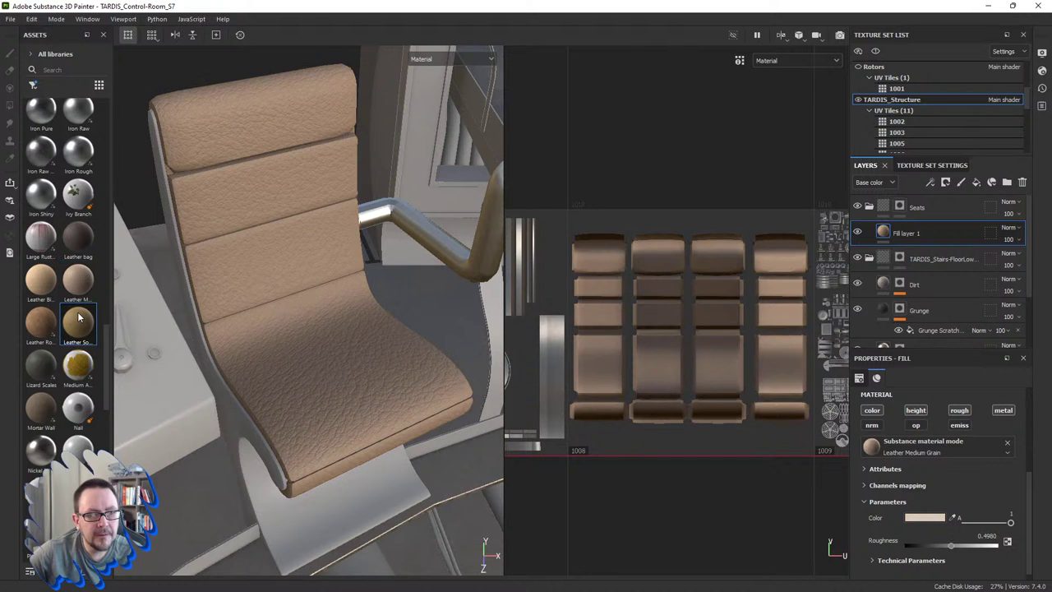
Step: Compare Leather Medium Grain and Soft Grain close up, keep Soft Grain, and open its colour
{"action": "scroll", "coordinate": [297, 392], "scroll_direction": "up", "scroll_amount": 3}
{"action": "scroll", "coordinate": [309, 398], "scroll_direction": "up", "scroll_amount": 3}
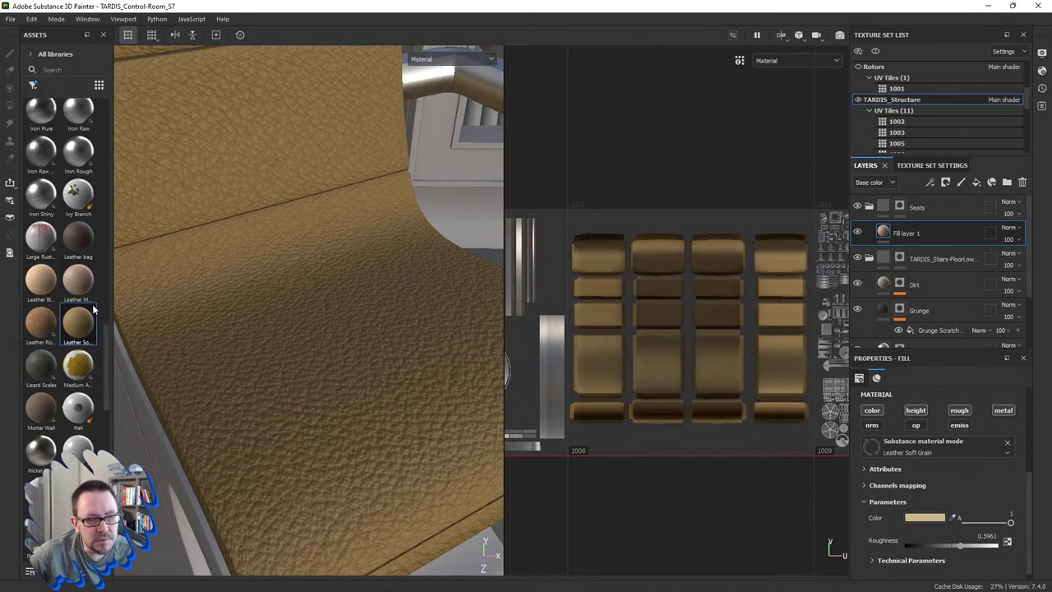
{"action": "left_click", "coordinate": [79, 280]}
{"action": "left_click", "coordinate": [73, 326]}
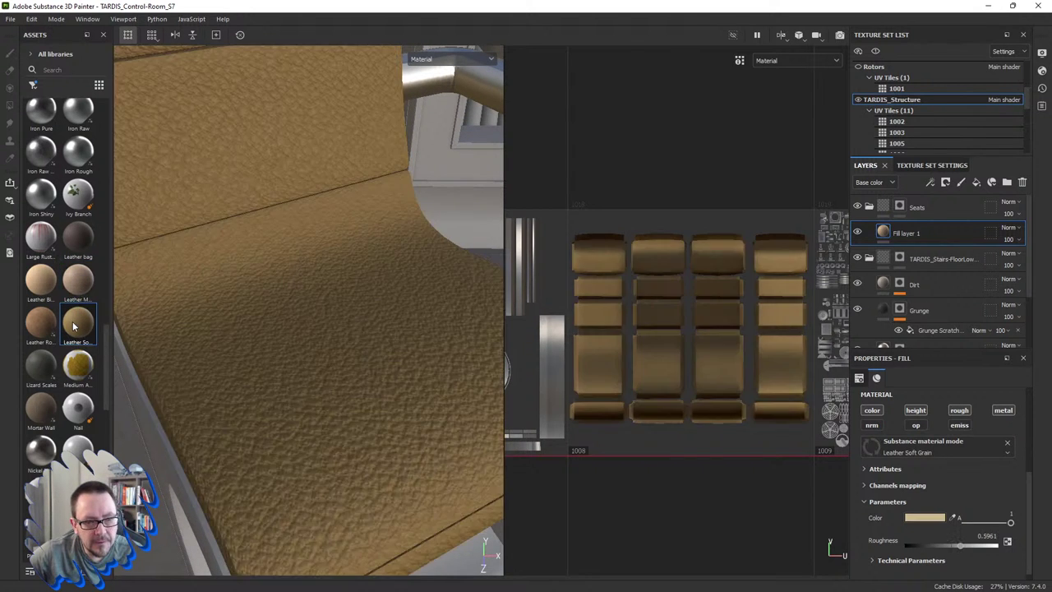
{"action": "scroll", "coordinate": [295, 304], "scroll_direction": "down", "scroll_amount": 5}
{"action": "scroll", "coordinate": [244, 115], "scroll_direction": "up", "scroll_amount": 4}
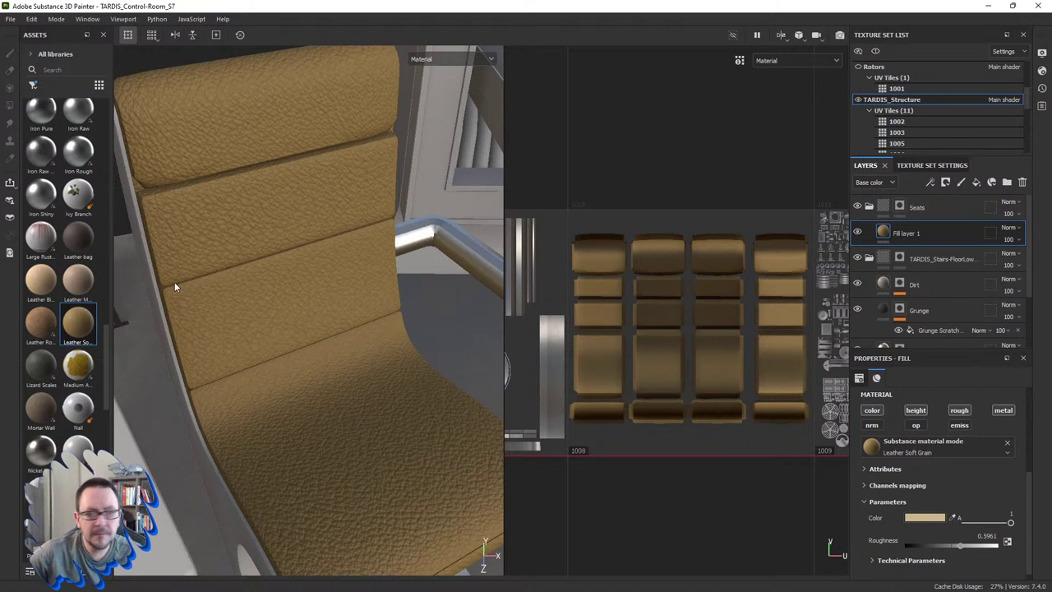
{"action": "scroll", "coordinate": [912, 477], "scroll_direction": "down", "scroll_amount": 1}
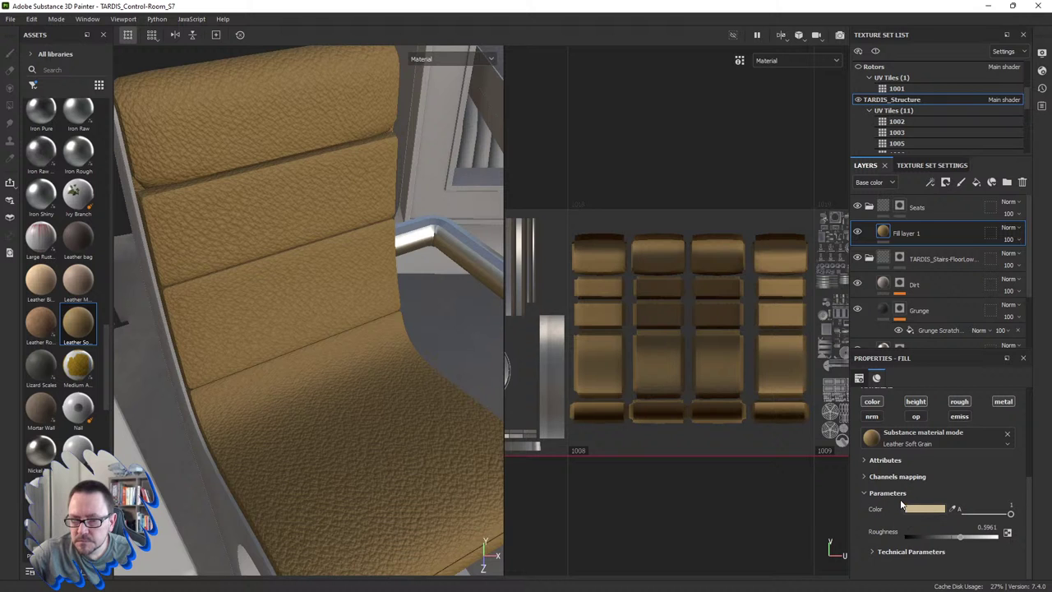
{"action": "left_click", "coordinate": [81, 280]}
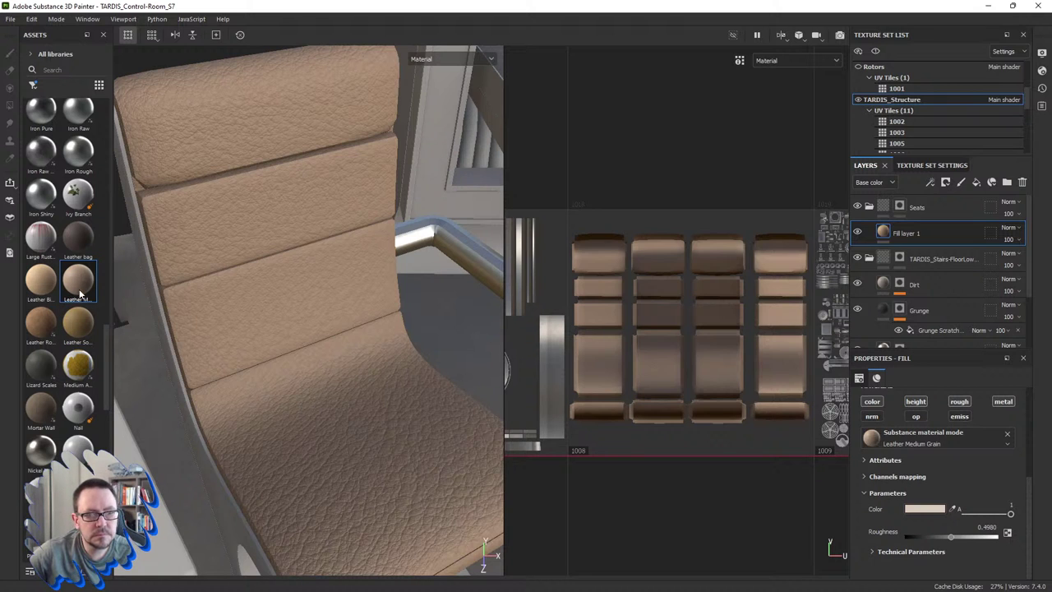
{"action": "key", "text": "f"}
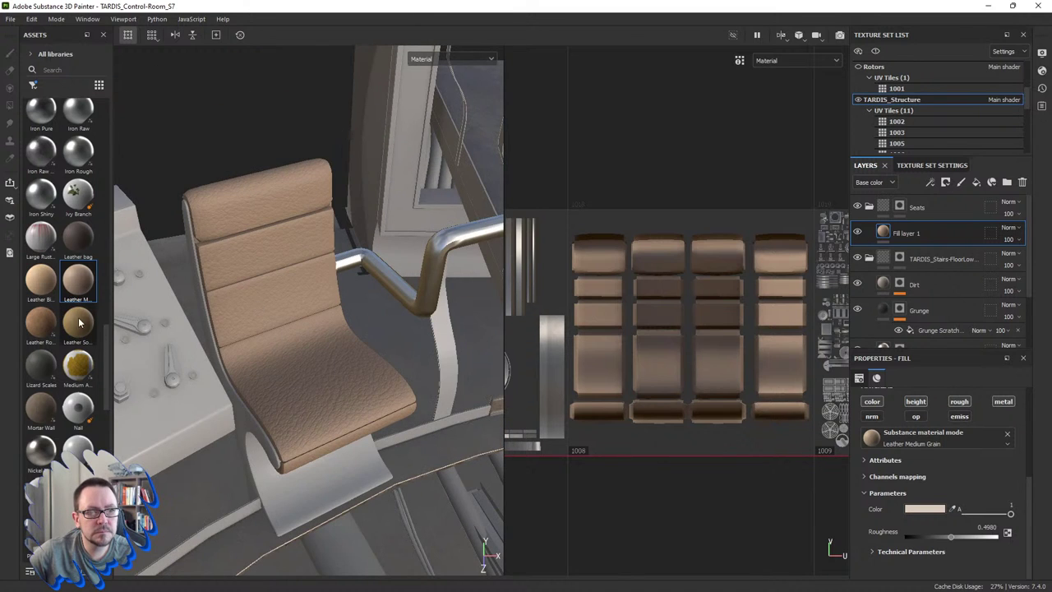
{"action": "left_click", "coordinate": [80, 323]}
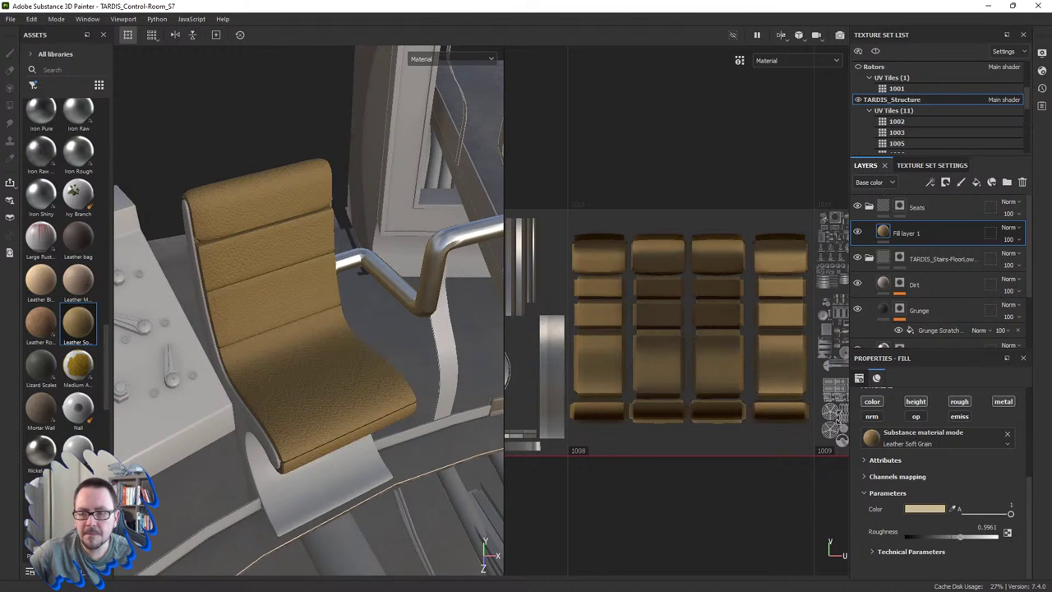
{"action": "left_click", "coordinate": [919, 510]}
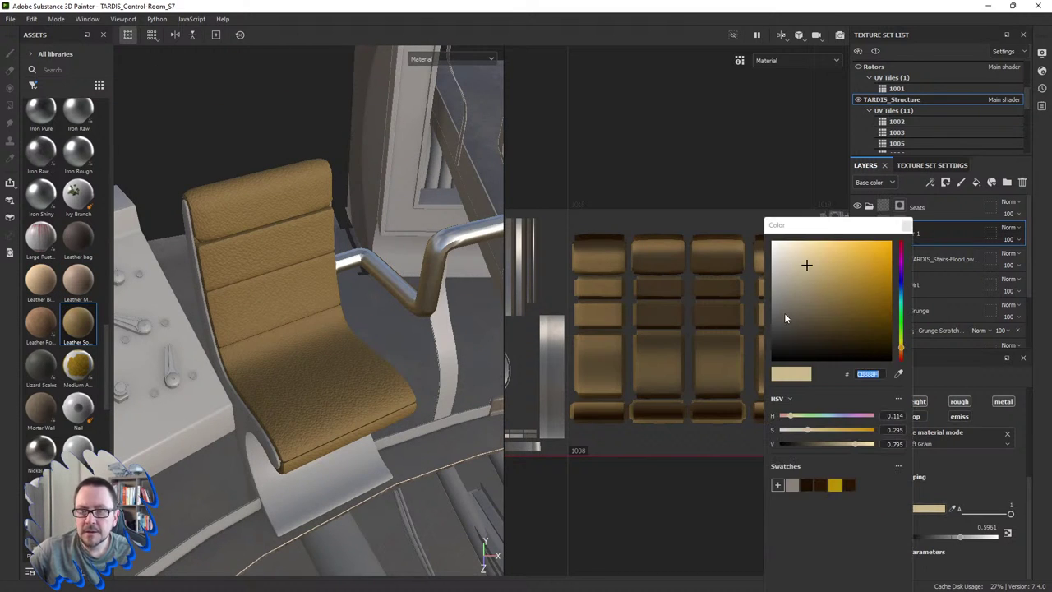
Step: Tint the seat leather a dark charcoal grey
{"action": "left_click_drag", "start_coordinate": [785, 319], "coordinate": [763, 339]}
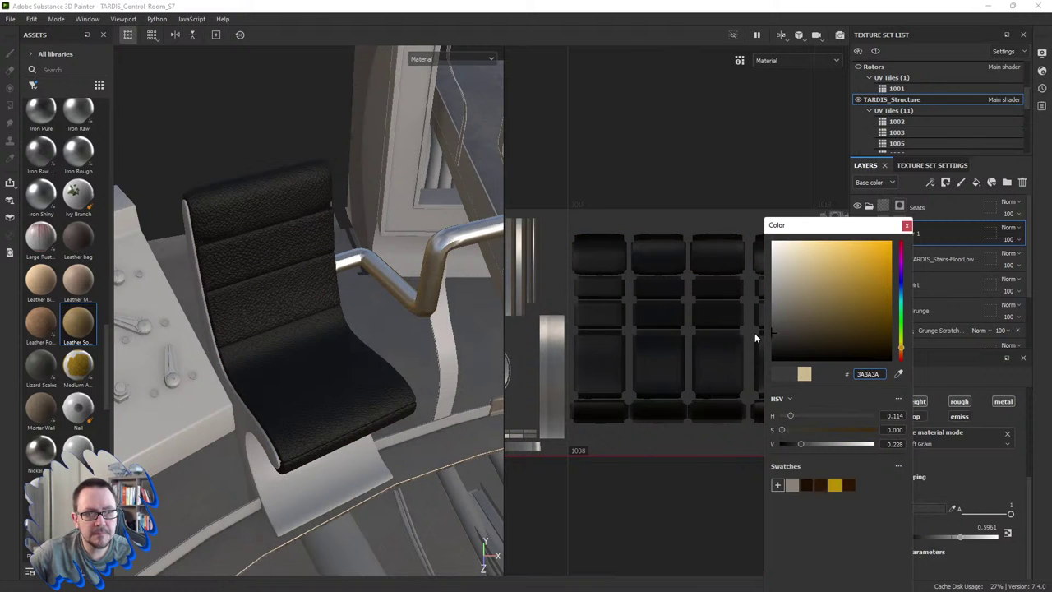
{"action": "left_click_drag", "start_coordinate": [755, 333], "coordinate": [752, 323]}
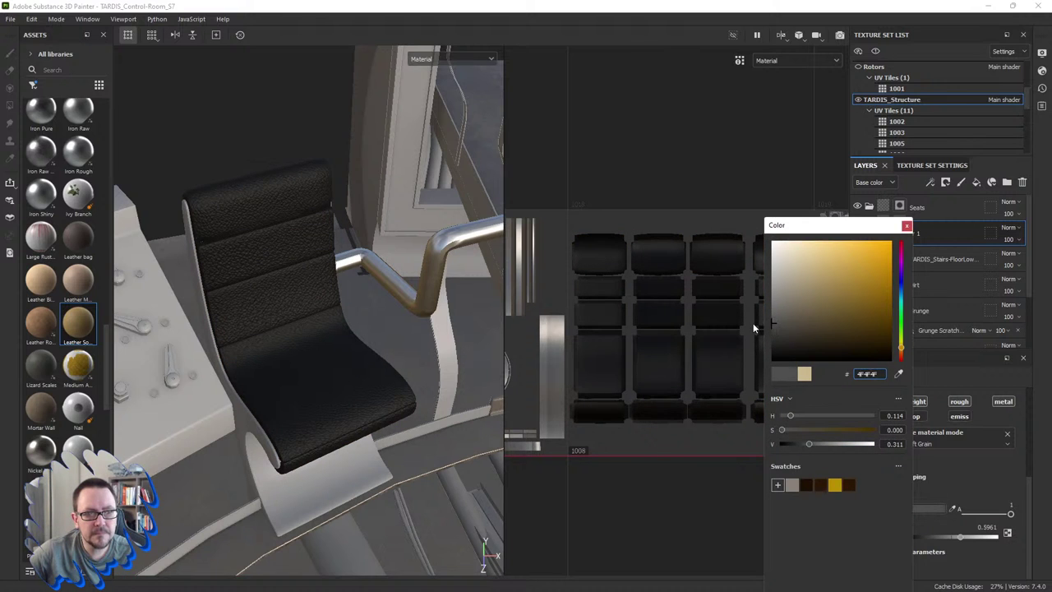
{"action": "left_click", "coordinate": [753, 323]}
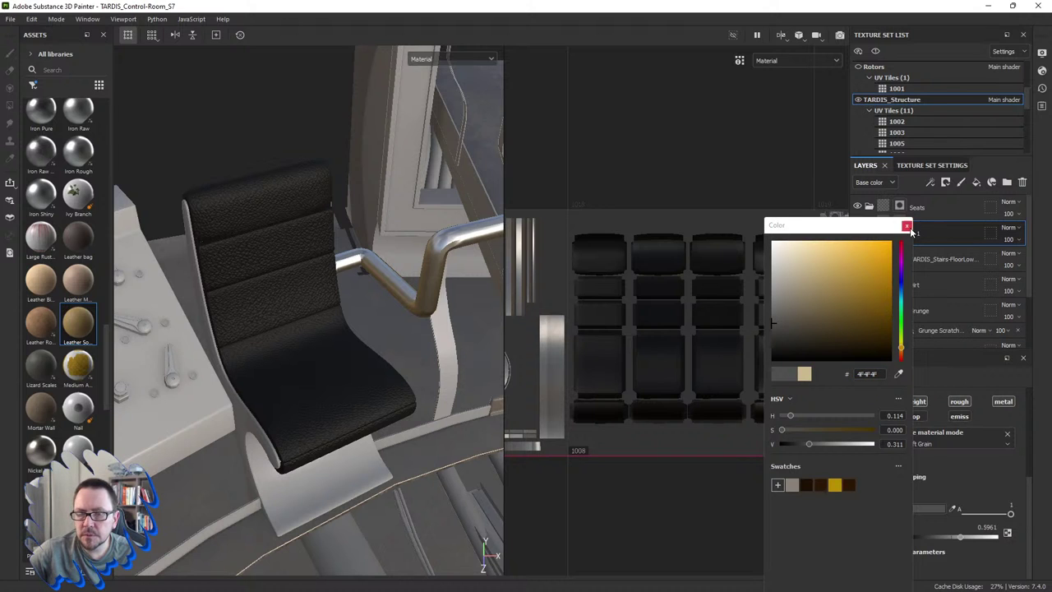
{"action": "left_click", "coordinate": [906, 225]}
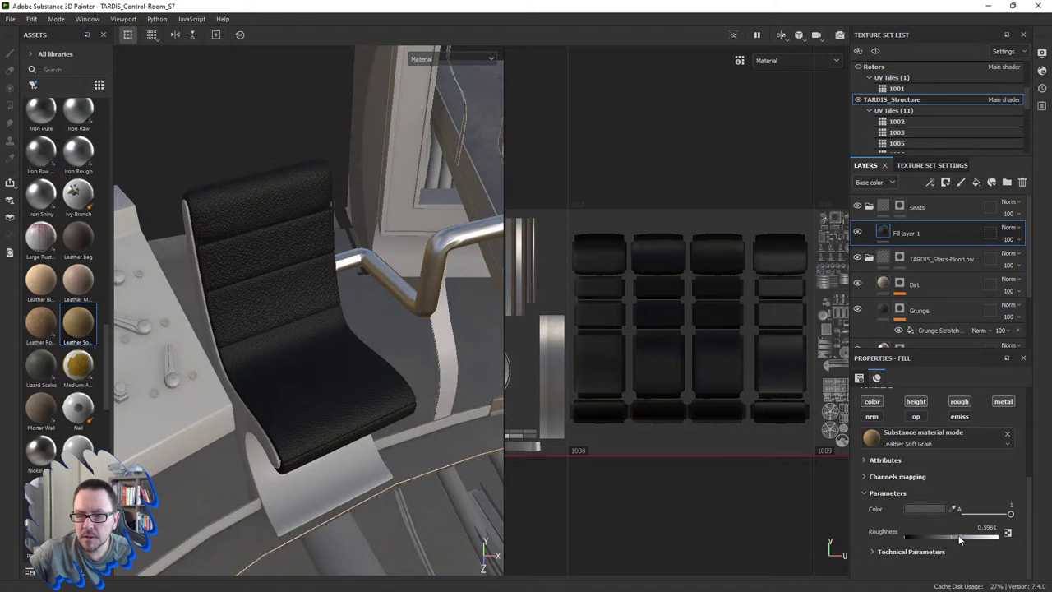
Step: Raise the leather's roughness to 0.6257 and zoom out over the control room
{"action": "mouse_move", "coordinate": [962, 540]}
{"action": "left_mouse_down"}
{"action": "mouse_move", "coordinate": [984, 540]}
{"action": "mouse_move", "coordinate": [962, 537]}
{"action": "left_mouse_up"}
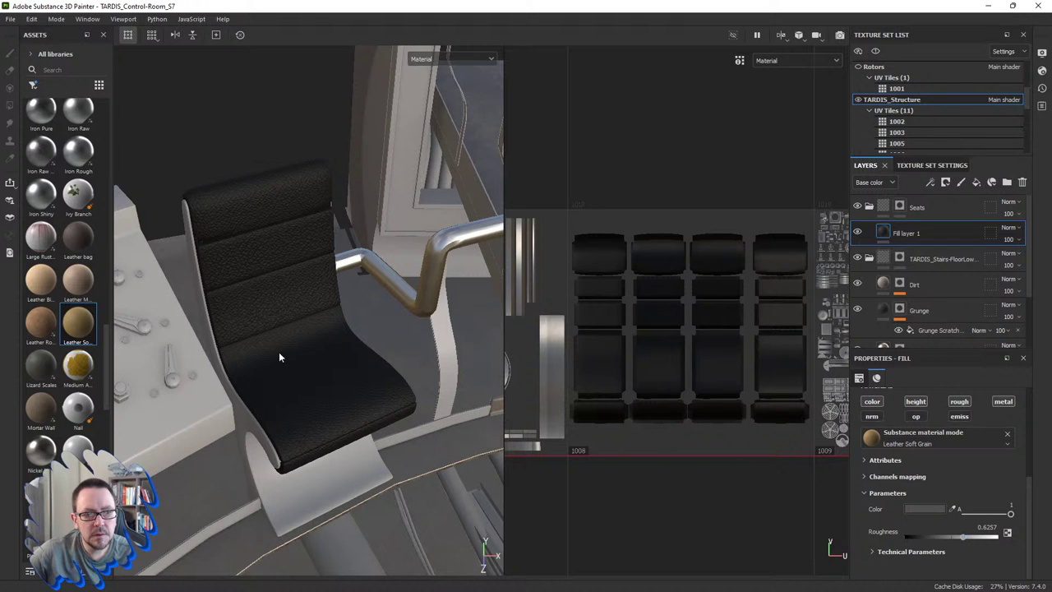
{"action": "scroll", "coordinate": [278, 358], "scroll_direction": "down", "scroll_amount": 5}
{"action": "scroll", "coordinate": [273, 345], "scroll_direction": "down", "scroll_amount": 5}
{"action": "mouse_move", "coordinate": [273, 345]}
{"action": "left_mouse_down", "text": "alt"}
{"action": "mouse_move", "coordinate": [198, 407]}
{"action": "mouse_move", "coordinate": [258, 377]}
{"action": "left_mouse_up", "text": "alt"}
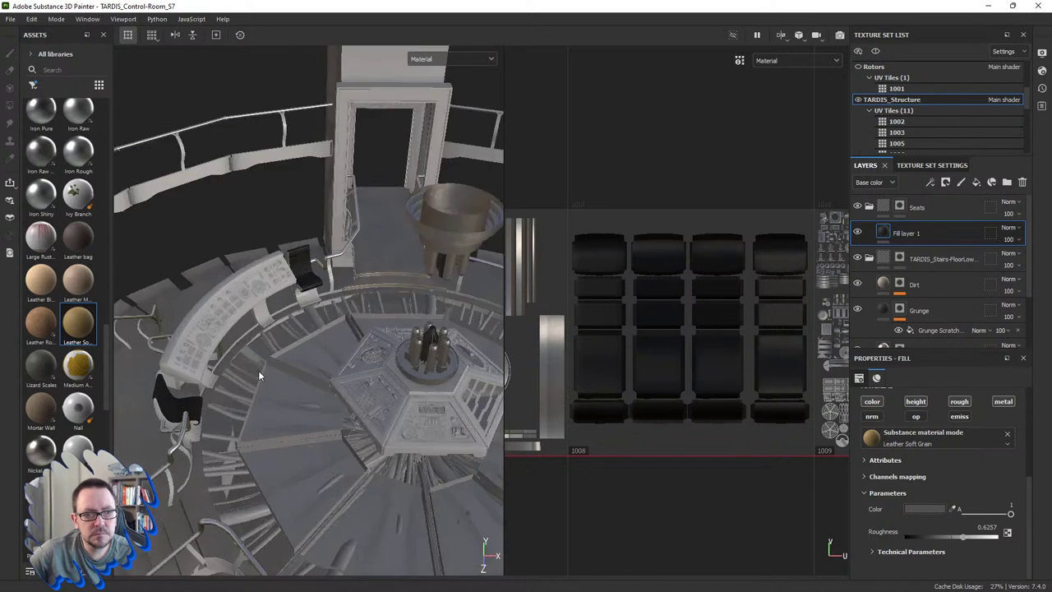
Step: Refine the seat leather's tint to grey 646464 in the colour editor
{"action": "double_click", "coordinate": [307, 243]}
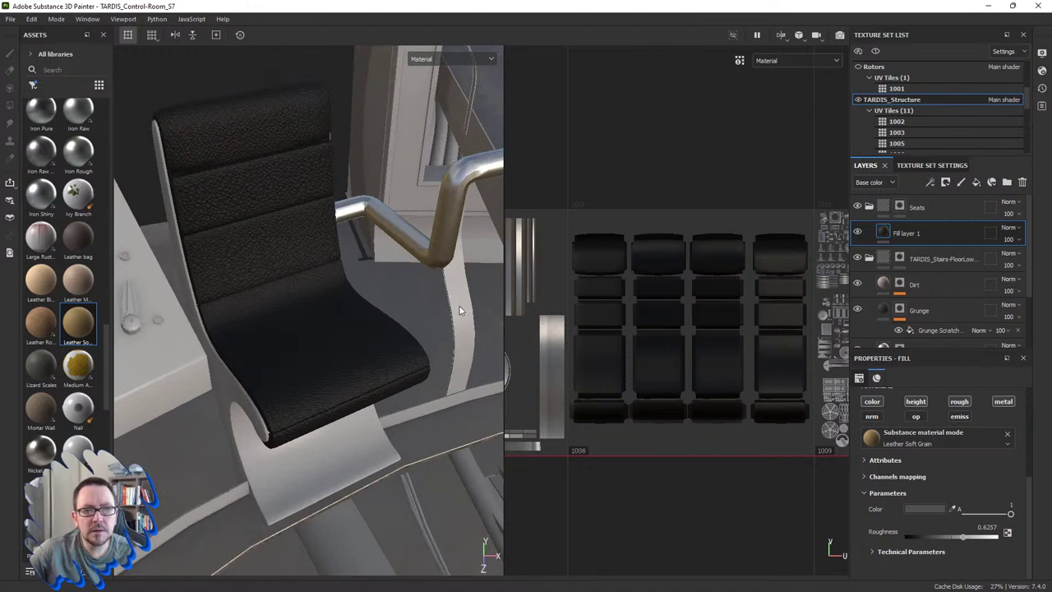
{"action": "left_click", "coordinate": [920, 510]}
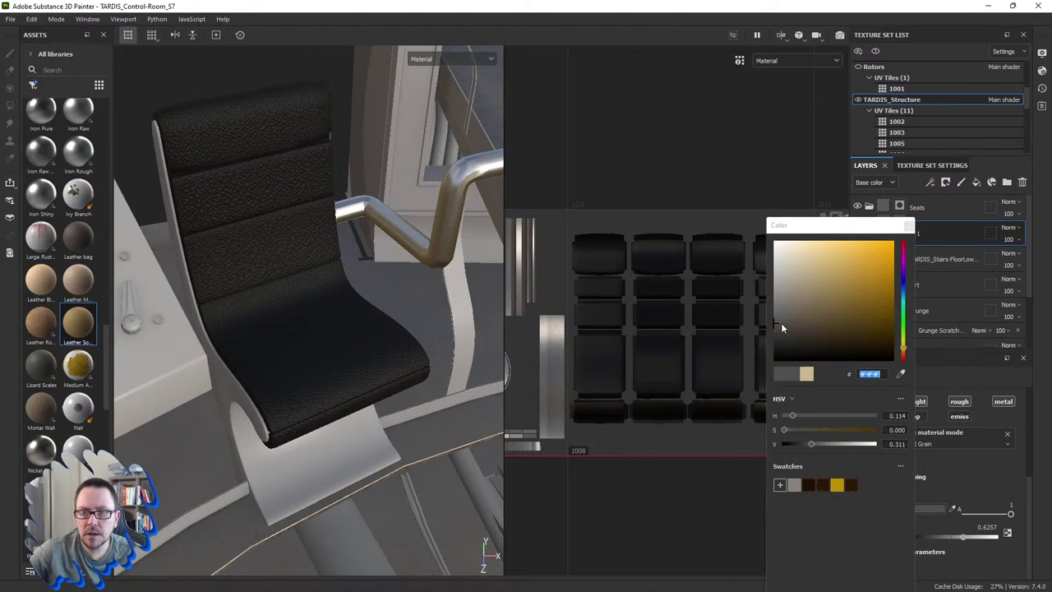
{"action": "left_click_drag", "start_coordinate": [782, 328], "coordinate": [772, 321]}
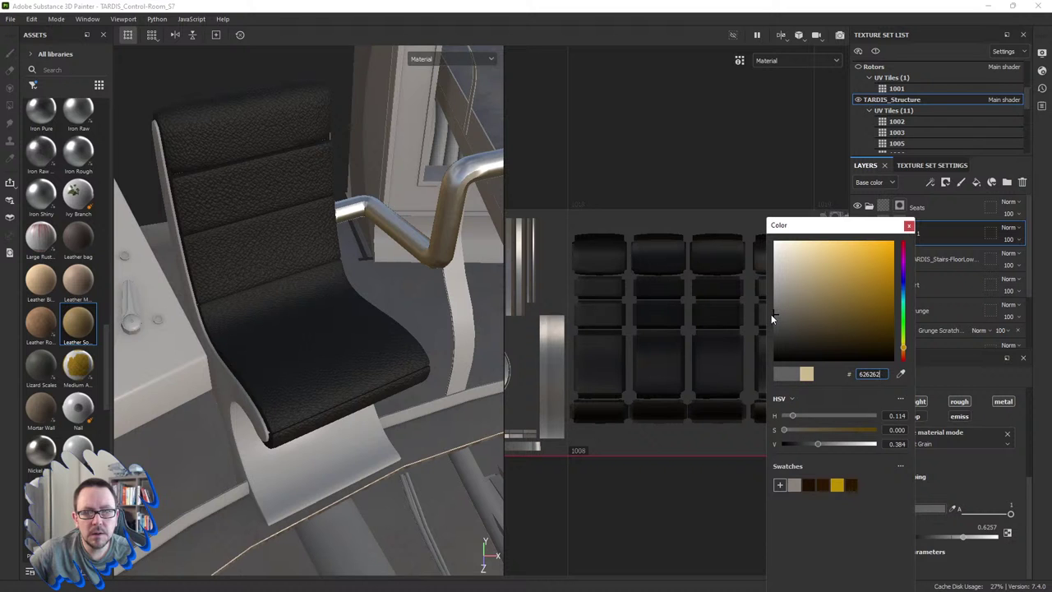
{"action": "left_click_drag", "start_coordinate": [772, 318], "coordinate": [751, 306]}
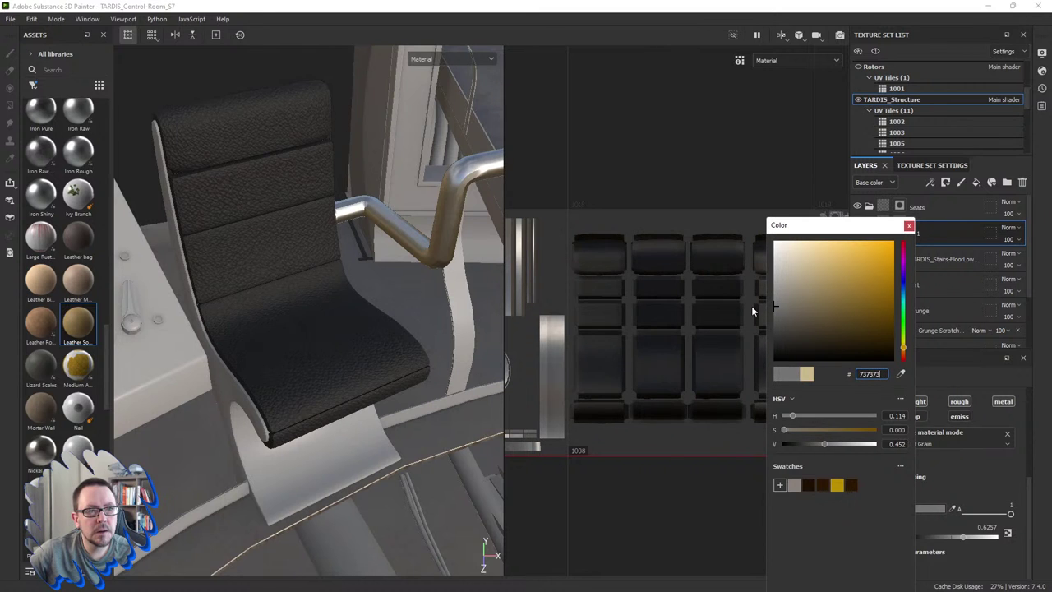
{"action": "left_click_drag", "start_coordinate": [751, 310], "coordinate": [751, 318]}
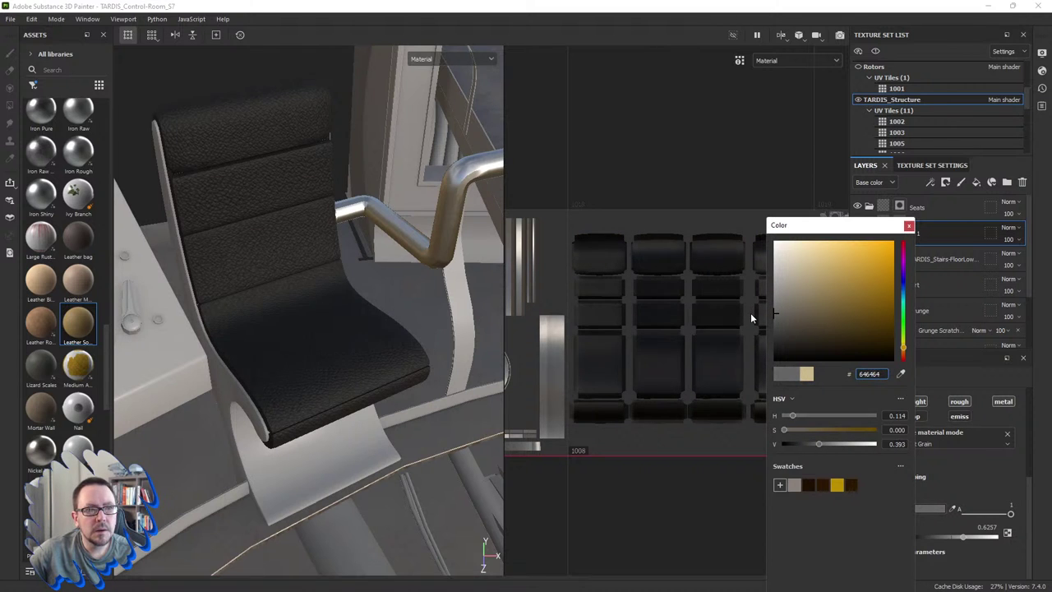
{"action": "left_click", "coordinate": [750, 314]}
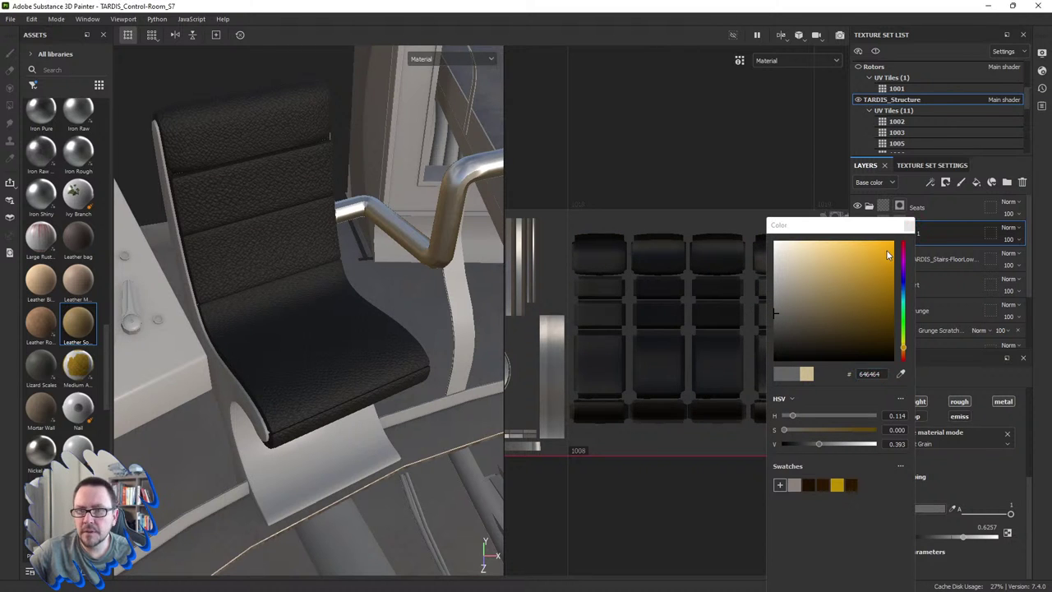
{"action": "left_click", "coordinate": [878, 374]}
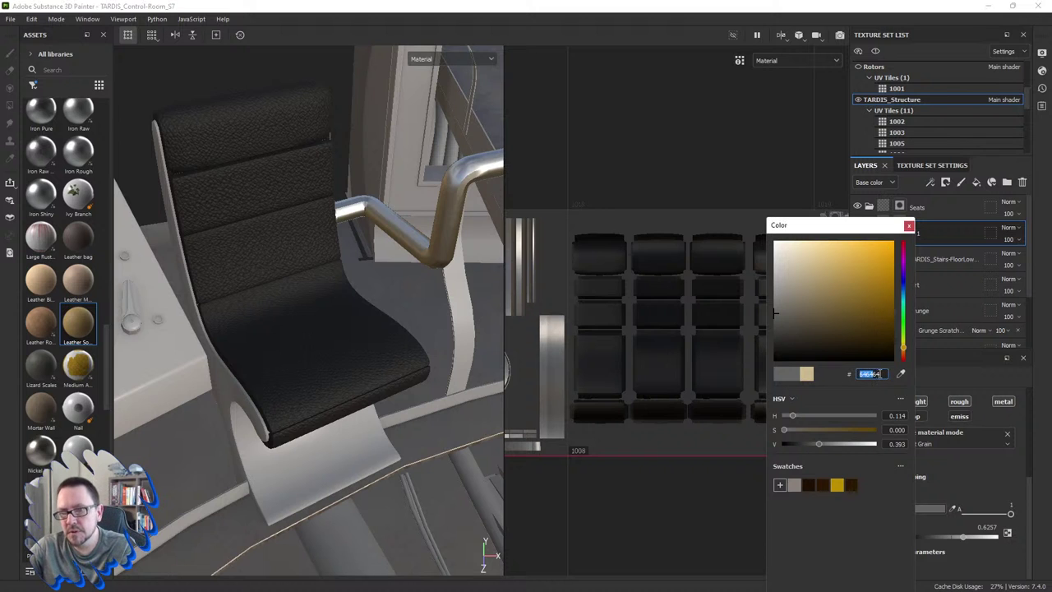
{"action": "left_click_drag", "start_coordinate": [855, 374], "coordinate": [882, 374]}
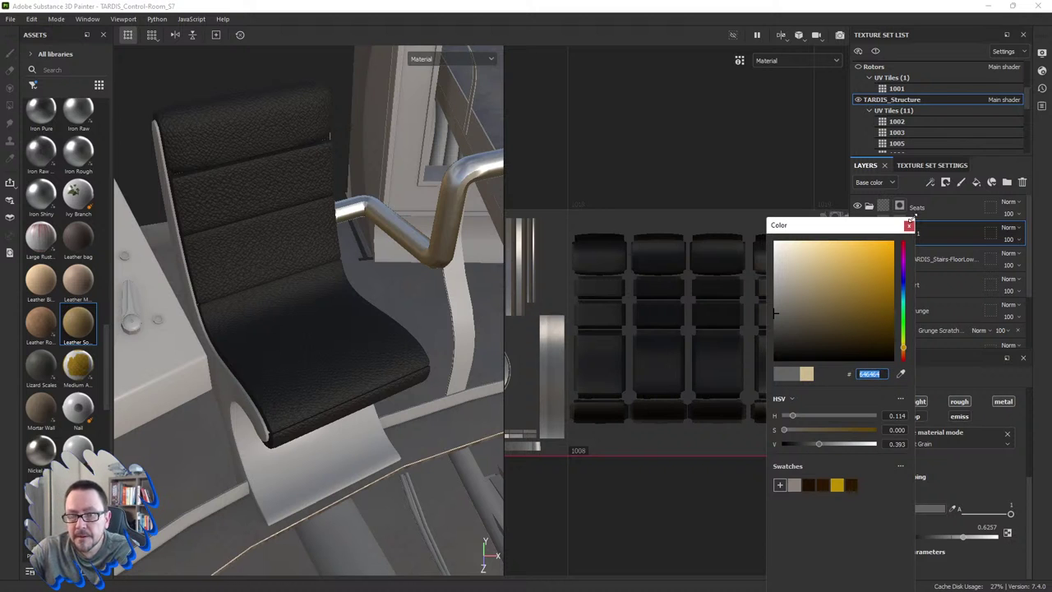
{"action": "left_click", "coordinate": [909, 225]}
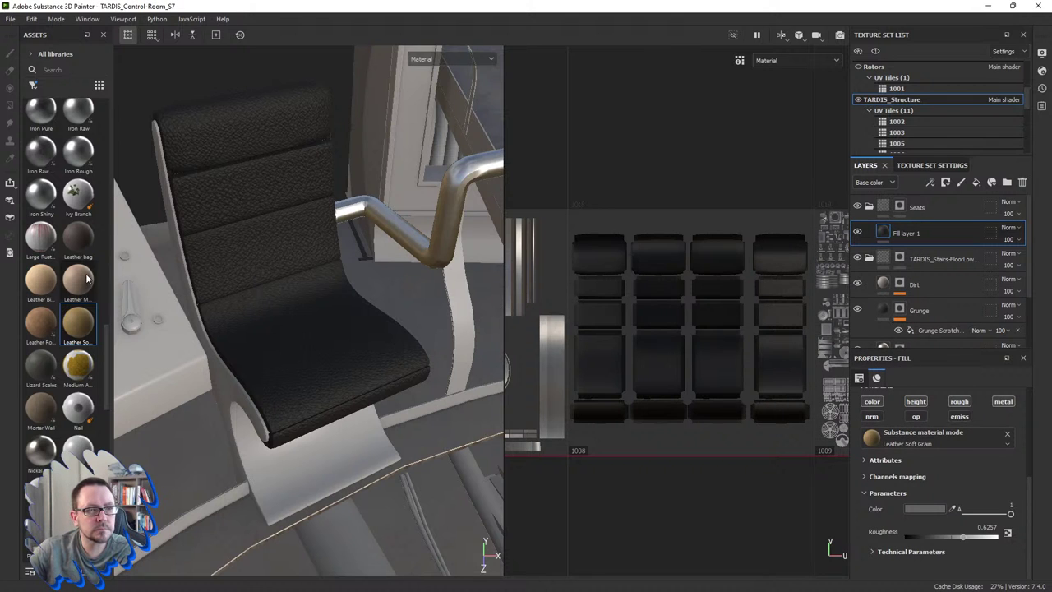
{"action": "mouse_move", "coordinate": [78, 279]}
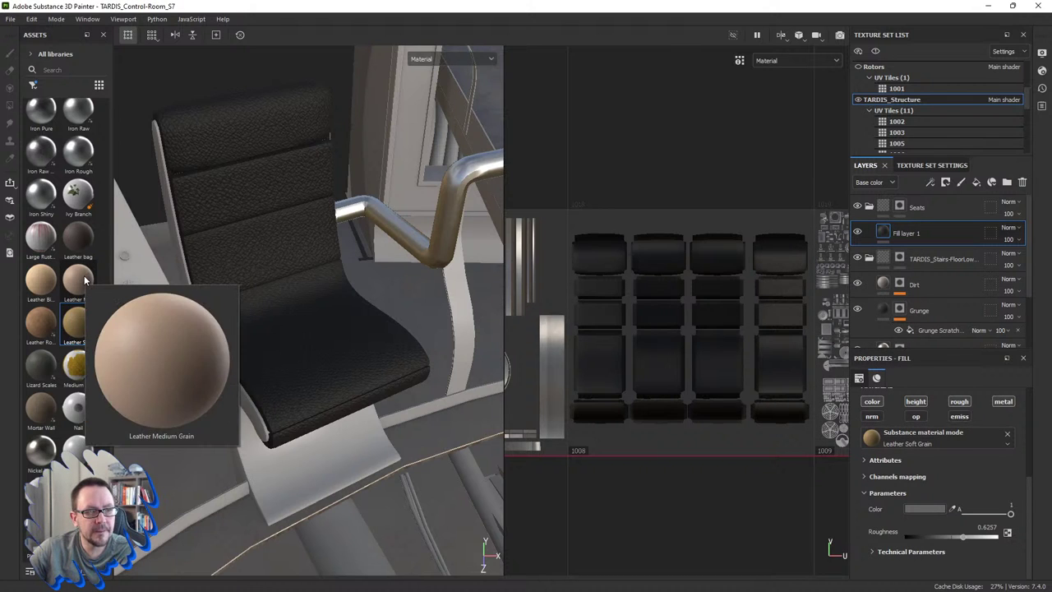
Step: Widen the 3D view and orbit around the chair and curved desk to check the seats
{"action": "mouse_move", "coordinate": [315, 295]}
{"action": "left_mouse_down", "text": "alt"}
{"action": "mouse_move", "coordinate": [450, 395]}
{"action": "mouse_move", "coordinate": [386, 396]}
{"action": "left_mouse_up", "text": "alt"}
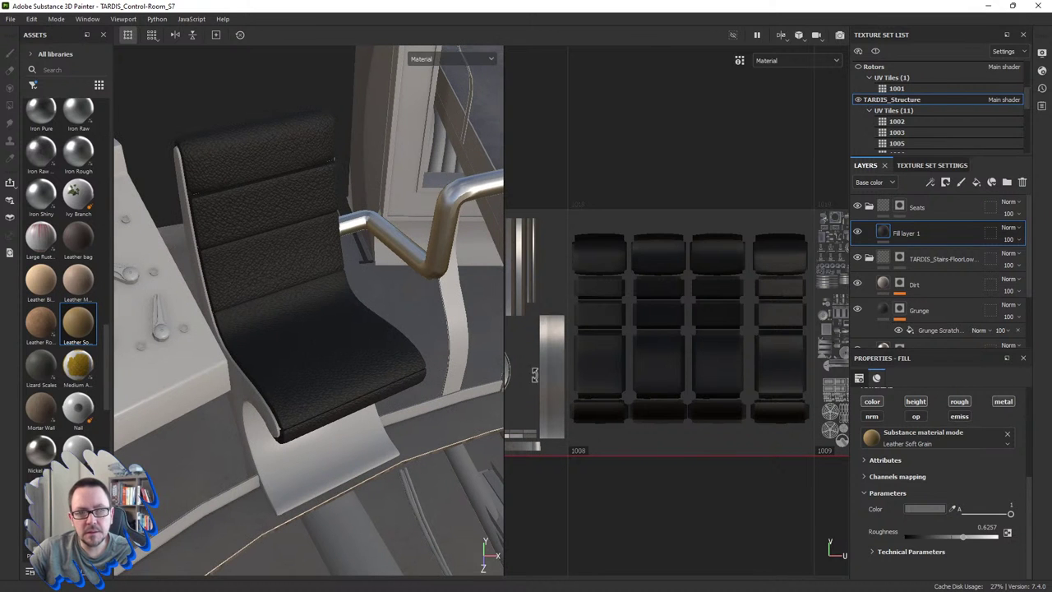
{"action": "left_click_drag", "start_coordinate": [503, 374], "coordinate": [624, 376]}
{"action": "scroll", "coordinate": [514, 384], "scroll_direction": "down", "scroll_amount": 5}
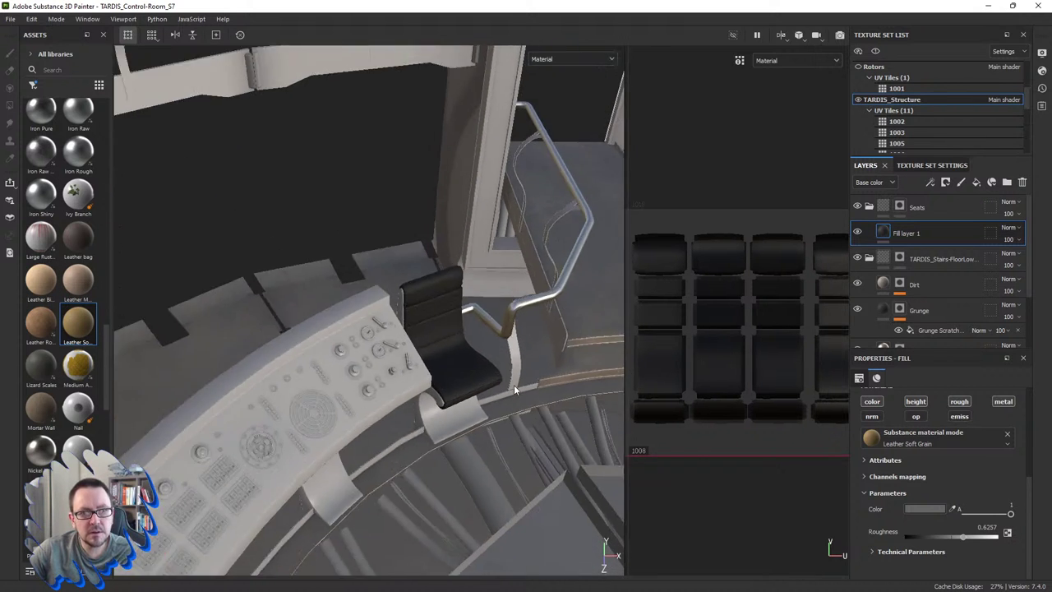
{"action": "mouse_move", "coordinate": [513, 385]}
{"action": "left_mouse_down", "text": "alt"}
{"action": "mouse_move", "coordinate": [286, 369]}
{"action": "mouse_move", "coordinate": [341, 382]}
{"action": "mouse_move", "coordinate": [263, 405]}
{"action": "mouse_move", "coordinate": [442, 416]}
{"action": "mouse_move", "coordinate": [327, 411]}
{"action": "left_mouse_up", "text": "alt"}
{"action": "scroll", "coordinate": [388, 398], "scroll_direction": "up", "scroll_amount": 3}
{"action": "scroll", "coordinate": [388, 397], "scroll_direction": "up", "scroll_amount": 2}
{"action": "scroll", "coordinate": [380, 397], "scroll_direction": "up", "scroll_amount": 2}
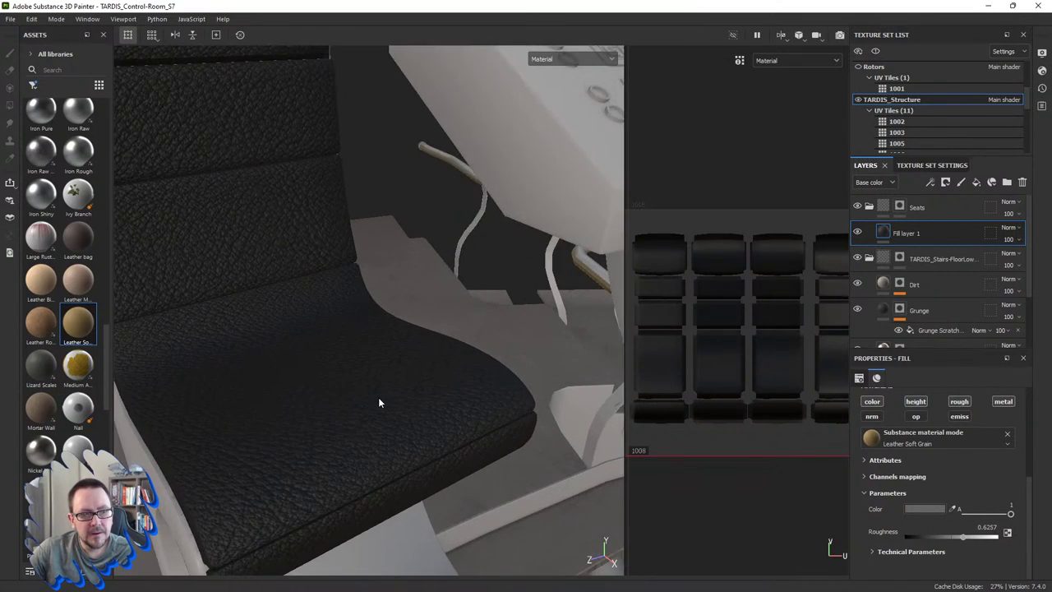
{"action": "scroll", "coordinate": [388, 398], "scroll_direction": "down", "scroll_amount": 3}
{"action": "scroll", "coordinate": [388, 398], "scroll_direction": "down", "scroll_amount": 3}
{"action": "mouse_move", "coordinate": [388, 397]}
{"action": "left_mouse_down", "text": "alt"}
{"action": "mouse_move", "coordinate": [314, 412]}
{"action": "mouse_move", "coordinate": [642, 467]}
{"action": "left_mouse_up", "text": "alt"}
Step: Frame the chair and console and orbit above them to inspect the charcoal leather seats
{"action": "scroll", "coordinate": [908, 510], "scroll_direction": "up", "scroll_amount": 4}
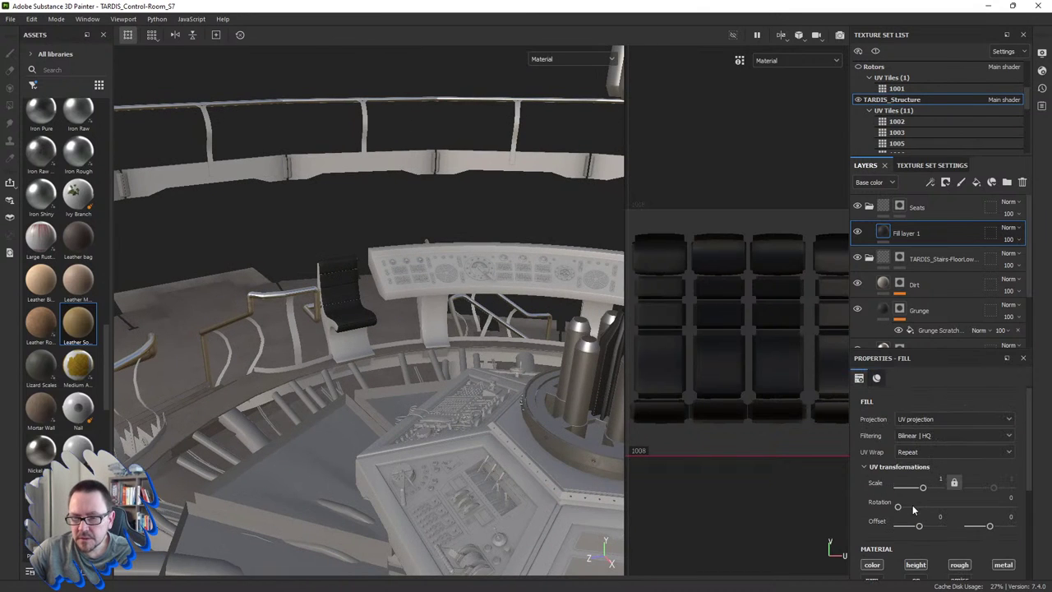
{"action": "left_click_drag", "start_coordinate": [533, 370], "coordinate": [400, 364], "text": "alt"}
{"action": "scroll", "coordinate": [432, 373], "scroll_direction": "up", "scroll_amount": 3}
{"action": "scroll", "coordinate": [433, 378], "scroll_direction": "down", "scroll_amount": 3}
{"action": "scroll", "coordinate": [432, 376], "scroll_direction": "up", "scroll_amount": 2}
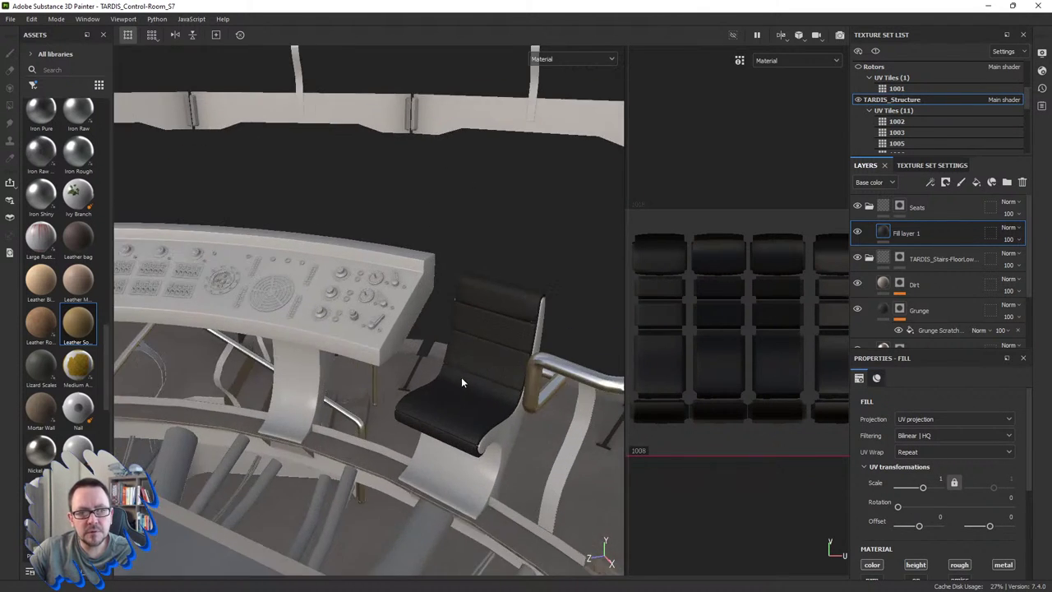
{"action": "scroll", "coordinate": [461, 380], "scroll_direction": "up", "scroll_amount": 2}
{"action": "scroll", "coordinate": [504, 393], "scroll_direction": "up", "scroll_amount": 1}
{"action": "scroll", "coordinate": [505, 392], "scroll_direction": "up", "scroll_amount": 1}
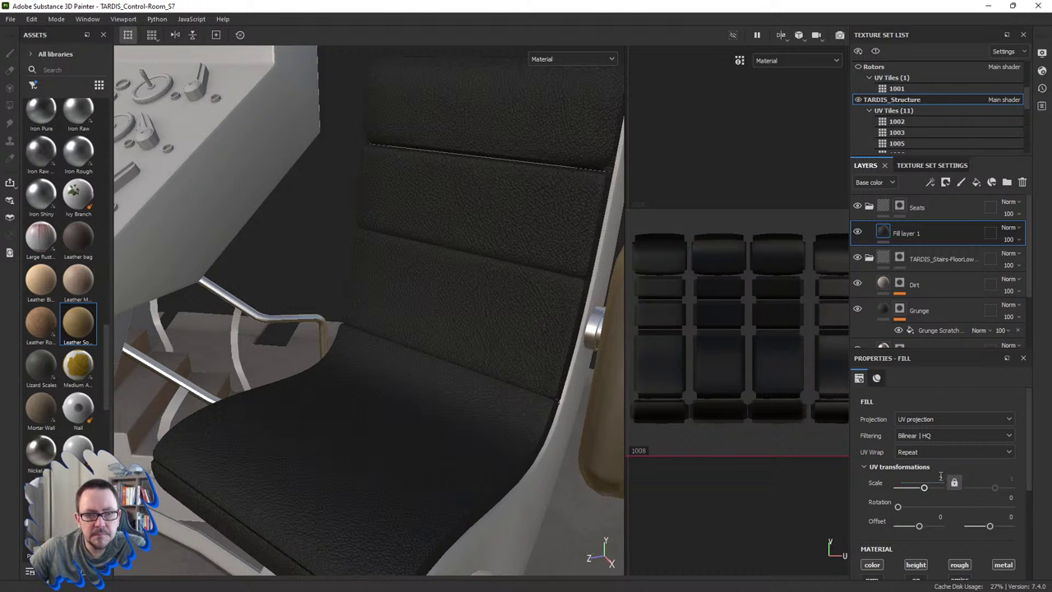
{"action": "key", "text": "f"}
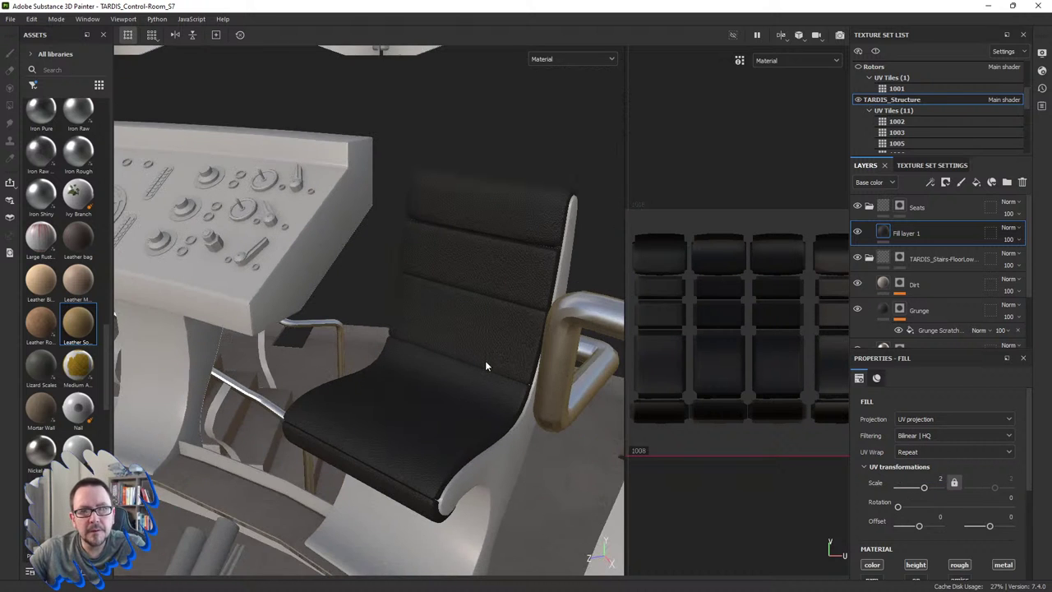
{"action": "mouse_move", "coordinate": [466, 348]}
{"action": "left_mouse_down", "text": "alt"}
{"action": "mouse_move", "coordinate": [245, 365]}
{"action": "mouse_move", "coordinate": [366, 371]}
{"action": "left_mouse_up", "text": "alt"}
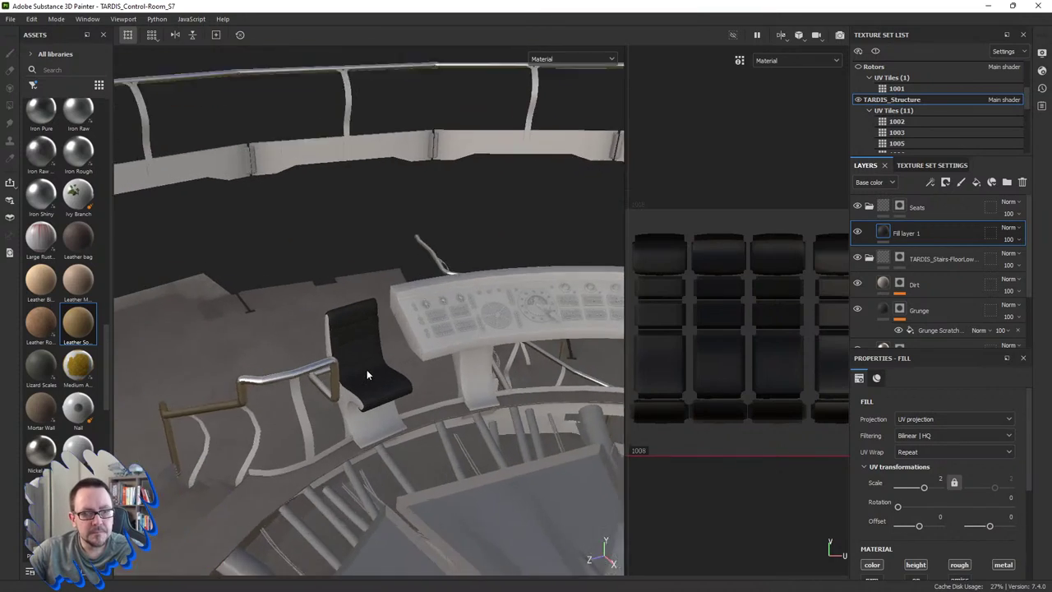
{"action": "scroll", "coordinate": [368, 375], "scroll_direction": "up", "scroll_amount": 5}
{"action": "scroll", "coordinate": [368, 378], "scroll_direction": "up", "scroll_amount": 5}
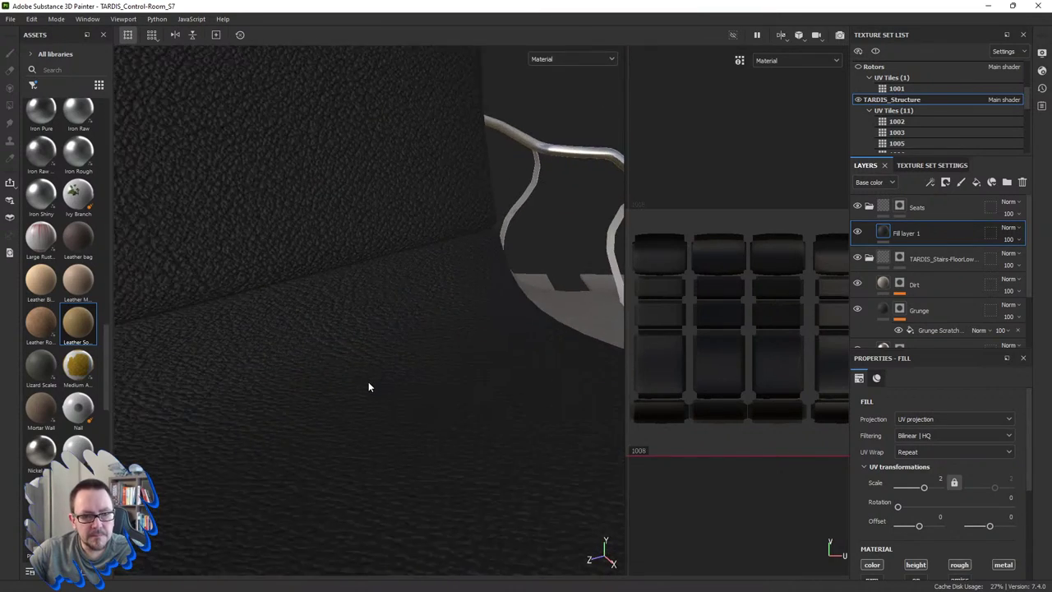
{"action": "scroll", "coordinate": [369, 381], "scroll_direction": "down", "scroll_amount": 2}
{"action": "scroll", "coordinate": [369, 382], "scroll_direction": "down", "scroll_amount": 3}
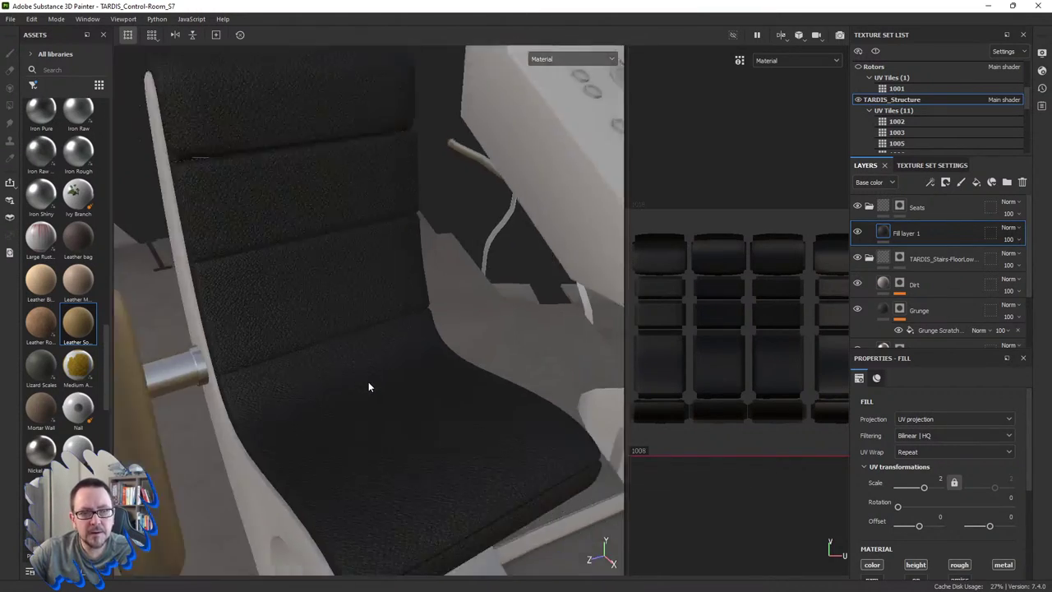
{"action": "scroll", "coordinate": [369, 381], "scroll_direction": "down", "scroll_amount": 3}
{"action": "scroll", "coordinate": [368, 381], "scroll_direction": "down", "scroll_amount": 2}
{"action": "mouse_move", "coordinate": [368, 382]}
{"action": "left_mouse_down", "text": "alt"}
{"action": "mouse_move", "coordinate": [403, 408]}
{"action": "mouse_move", "coordinate": [458, 402]}
{"action": "mouse_move", "coordinate": [444, 390]}
{"action": "mouse_move", "coordinate": [548, 410]}
{"action": "mouse_move", "coordinate": [493, 424]}
{"action": "left_mouse_up", "text": "alt"}
{"action": "scroll", "coordinate": [445, 391], "scroll_direction": "down", "scroll_amount": 5}
{"action": "scroll", "coordinate": [493, 424], "scroll_direction": "up", "scroll_amount": 3}
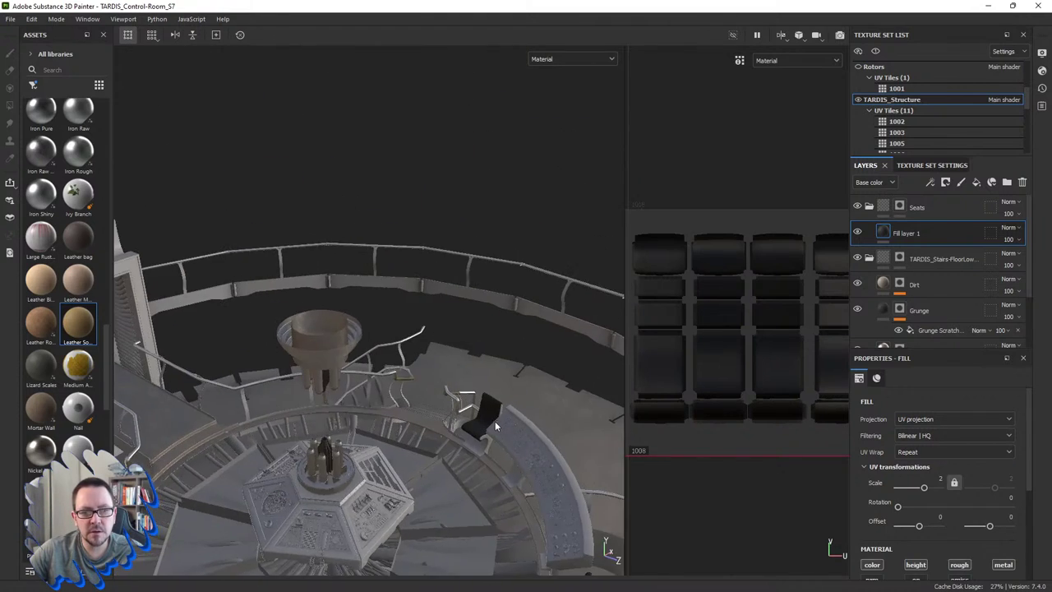
{"action": "scroll", "coordinate": [477, 431], "scroll_direction": "up", "scroll_amount": 3}
{"action": "scroll", "coordinate": [473, 421], "scroll_direction": "up", "scroll_amount": 3}
{"action": "scroll", "coordinate": [471, 425], "scroll_direction": "down", "scroll_amount": 3}
{"action": "scroll", "coordinate": [402, 441], "scroll_direction": "down", "scroll_amount": 2}
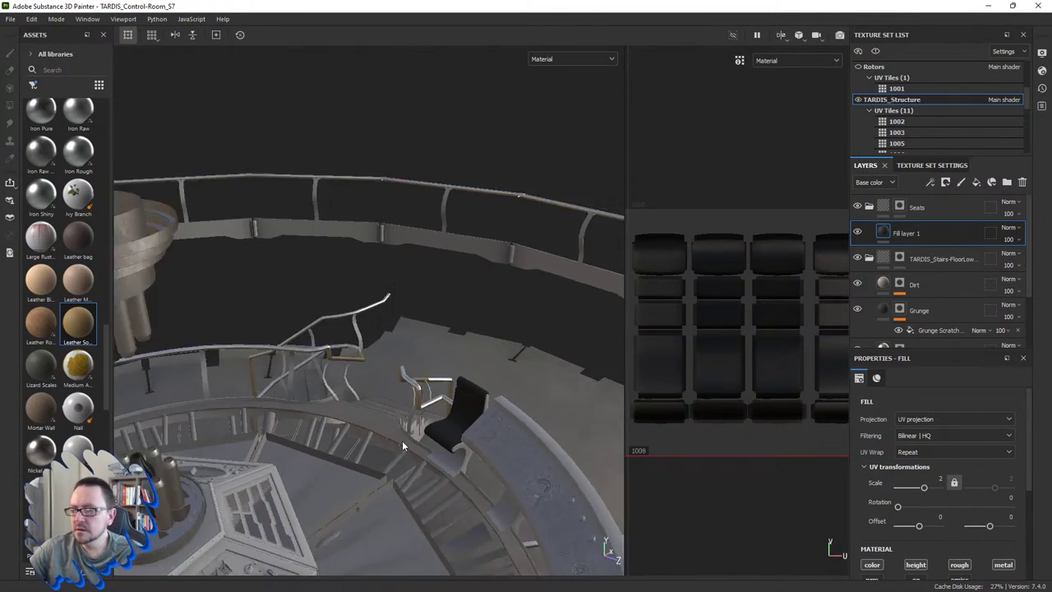
{"action": "scroll", "coordinate": [402, 441], "scroll_direction": "down", "scroll_amount": 2}
{"action": "scroll", "coordinate": [395, 451], "scroll_direction": "down", "scroll_amount": 2}
{"action": "mouse_move", "coordinate": [396, 451]}
{"action": "left_mouse_down", "text": "alt"}
{"action": "mouse_move", "coordinate": [381, 428]}
{"action": "mouse_move", "coordinate": [316, 417]}
{"action": "mouse_move", "coordinate": [280, 350]}
{"action": "mouse_move", "coordinate": [399, 418]}
{"action": "mouse_move", "coordinate": [384, 366]}
{"action": "left_mouse_up", "text": "alt"}
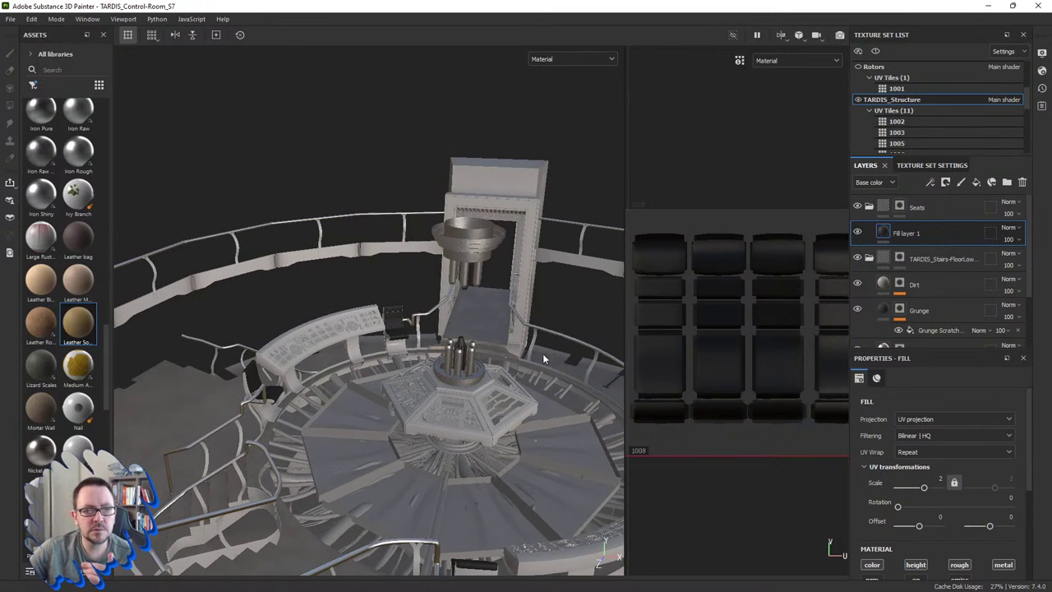
{"action": "scroll", "coordinate": [396, 347], "scroll_direction": "up", "scroll_amount": 3}
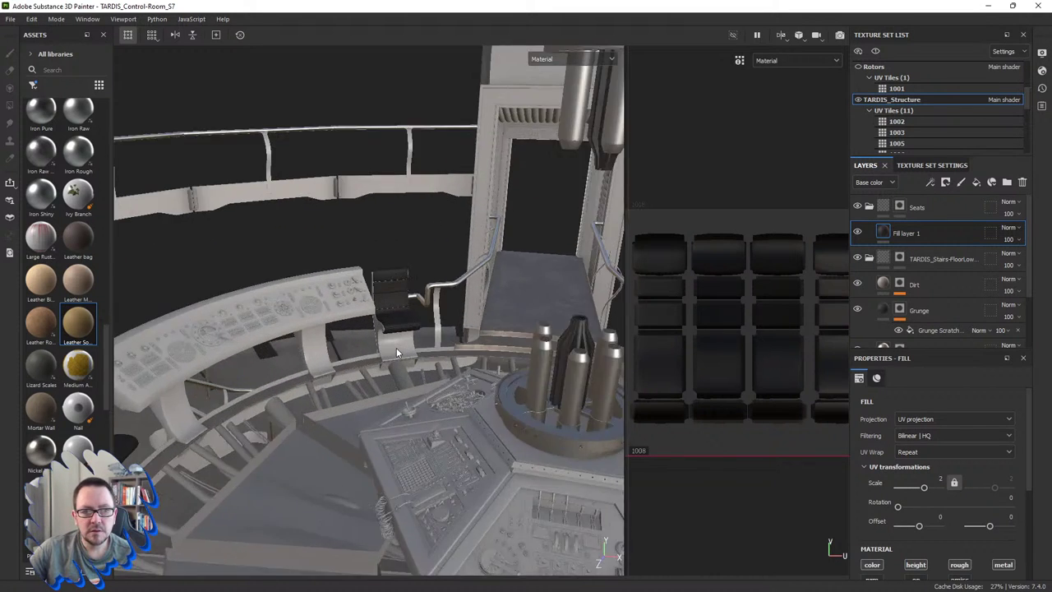
{"action": "scroll", "coordinate": [396, 348], "scroll_direction": "up", "scroll_amount": 3}
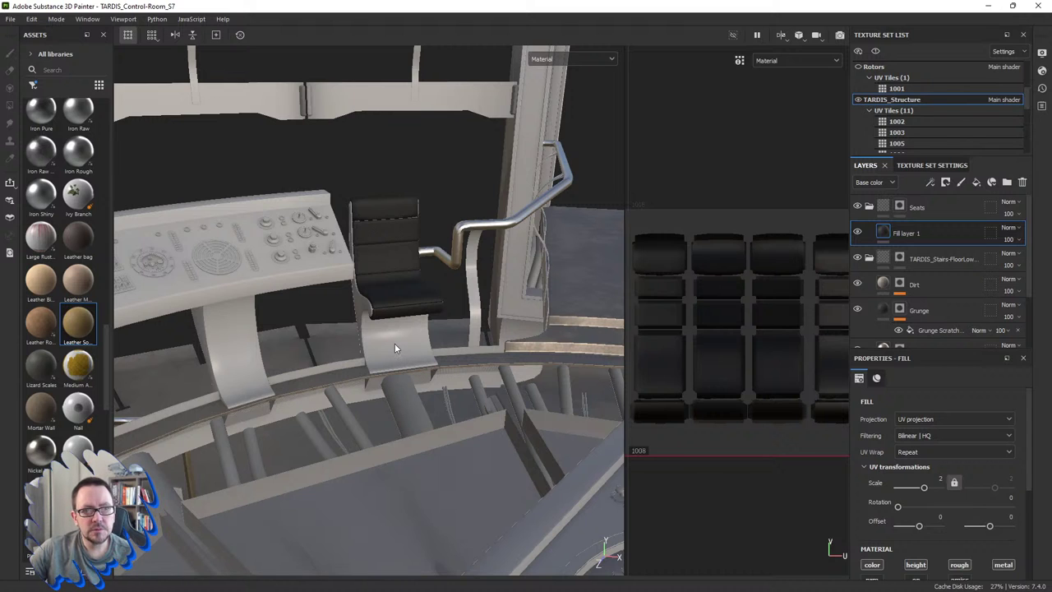
{"action": "key", "text": "f"}
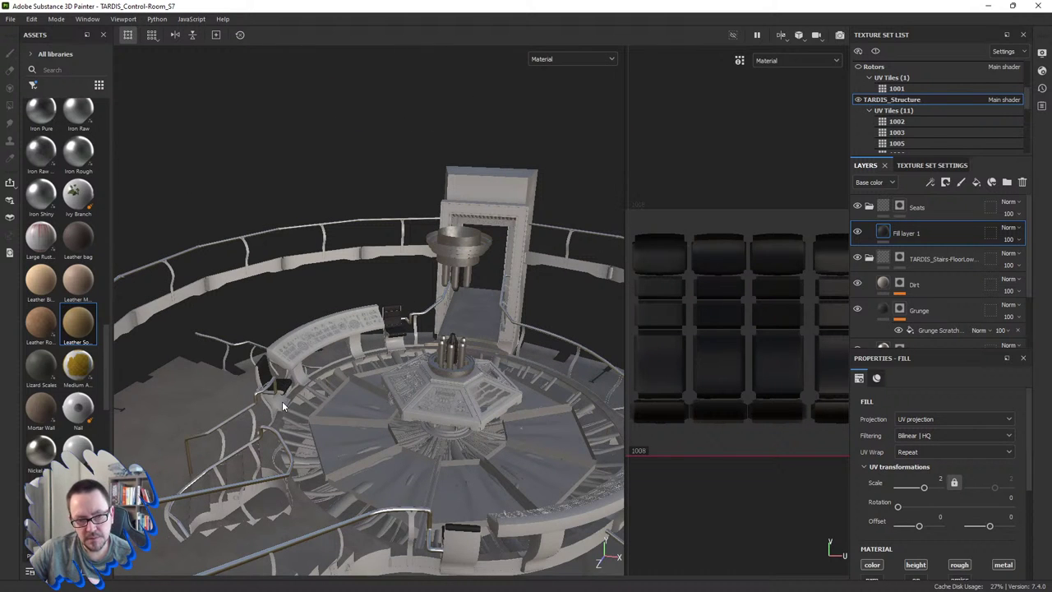
{"action": "scroll", "coordinate": [682, 344], "scroll_direction": "down", "scroll_amount": 2}
{"action": "scroll", "coordinate": [707, 342], "scroll_direction": "down", "scroll_amount": 2}
{"action": "scroll", "coordinate": [722, 342], "scroll_direction": "down", "scroll_amount": 3}
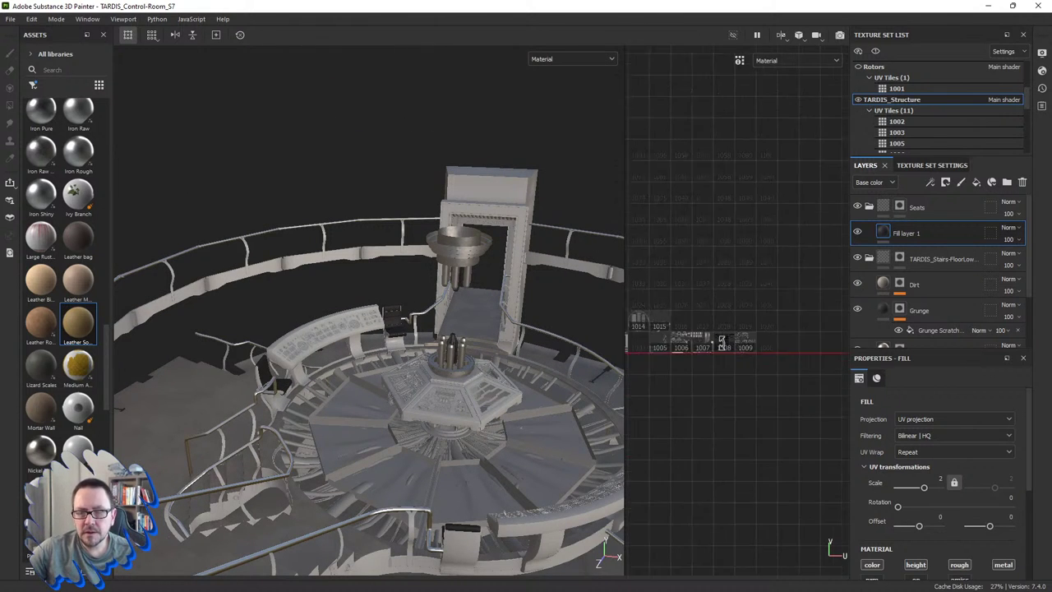
{"action": "scroll", "coordinate": [722, 341], "scroll_direction": "up", "scroll_amount": 2}
{"action": "scroll", "coordinate": [652, 346], "scroll_direction": "up", "scroll_amount": 1}
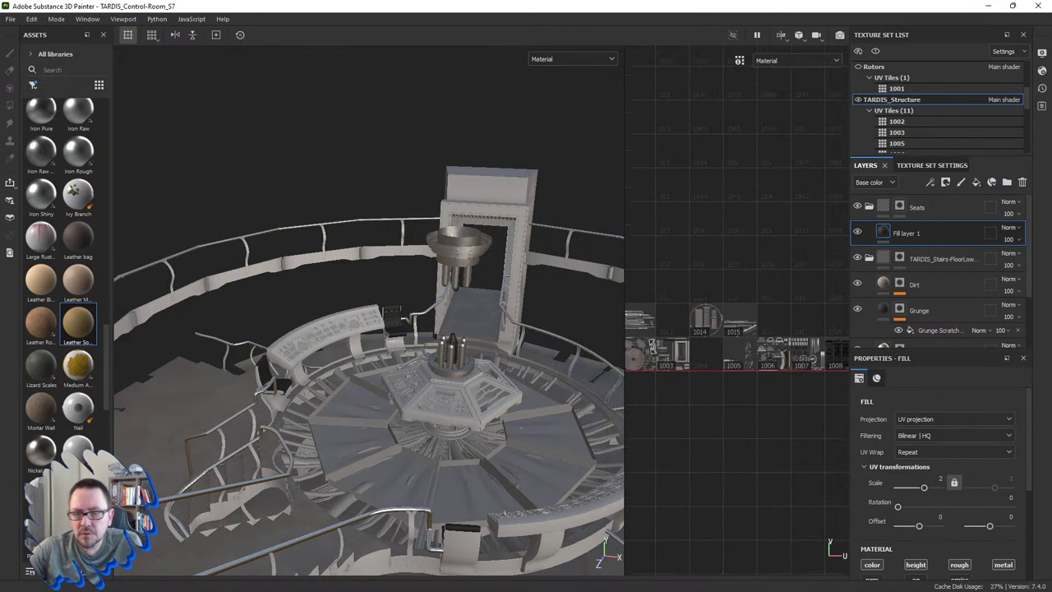
{"action": "scroll", "coordinate": [665, 349], "scroll_direction": "up", "scroll_amount": 1}
{"action": "scroll", "coordinate": [740, 362], "scroll_direction": "up", "scroll_amount": 4}
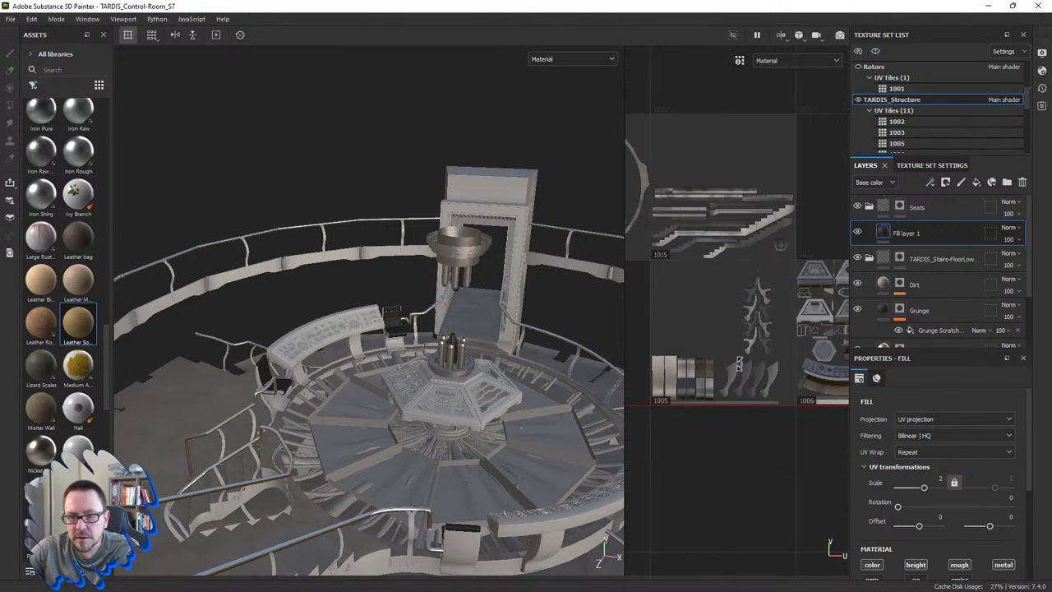
{"action": "scroll", "coordinate": [682, 374], "scroll_direction": "down", "scroll_amount": 1}
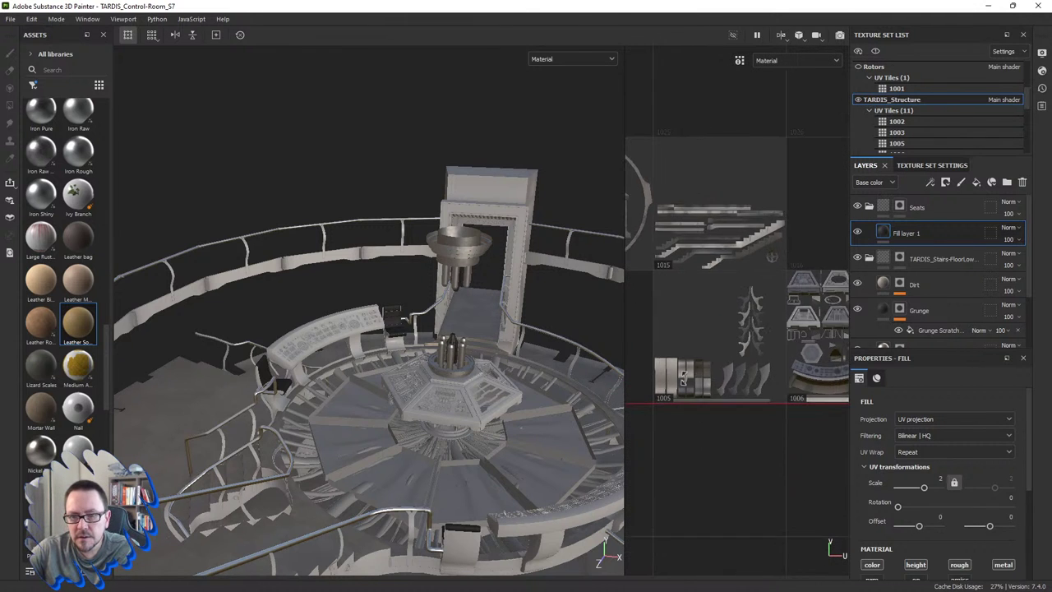
{"action": "scroll", "coordinate": [679, 376], "scroll_direction": "up", "scroll_amount": 1}
{"action": "scroll", "coordinate": [677, 378], "scroll_direction": "down", "scroll_amount": 3}
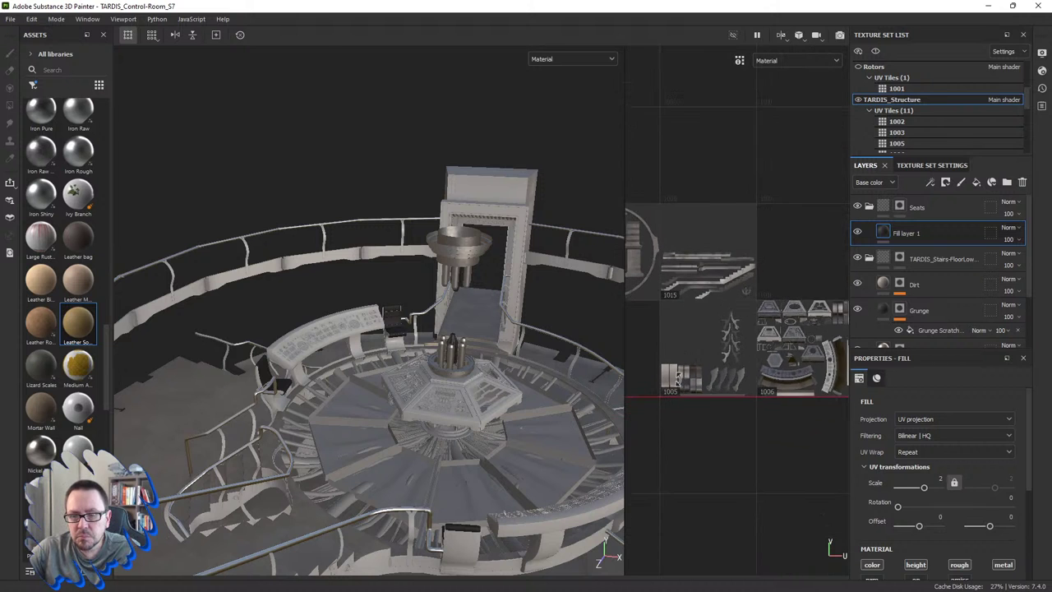
{"action": "scroll", "coordinate": [676, 380], "scroll_direction": "down", "scroll_amount": 2}
{"action": "scroll", "coordinate": [822, 366], "scroll_direction": "down", "scroll_amount": 1}
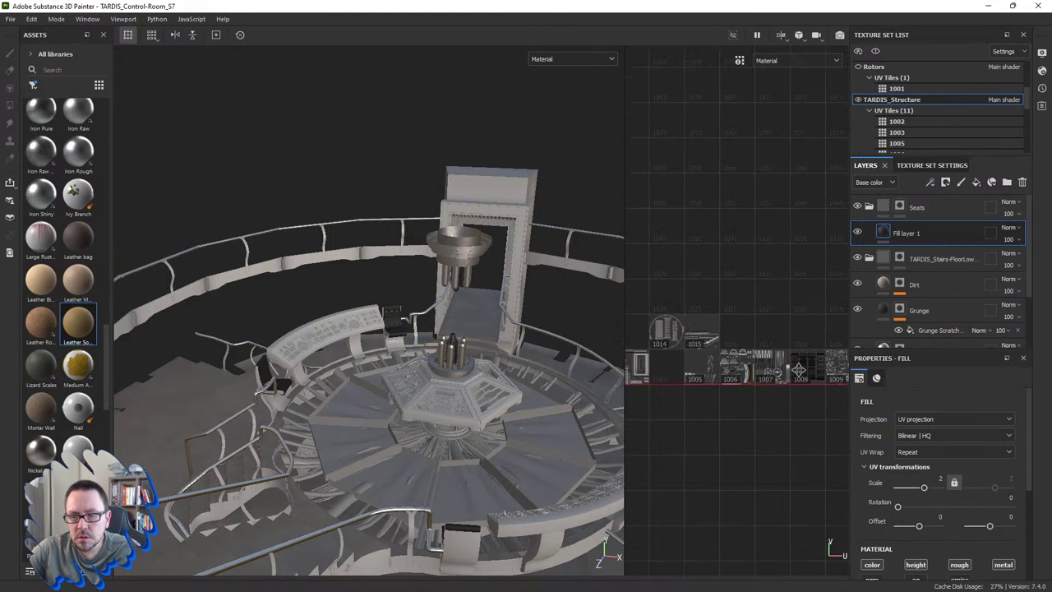
{"action": "scroll", "coordinate": [799, 371], "scroll_direction": "down", "scroll_amount": 2}
{"action": "scroll", "coordinate": [707, 374], "scroll_direction": "up", "scroll_amount": 2}
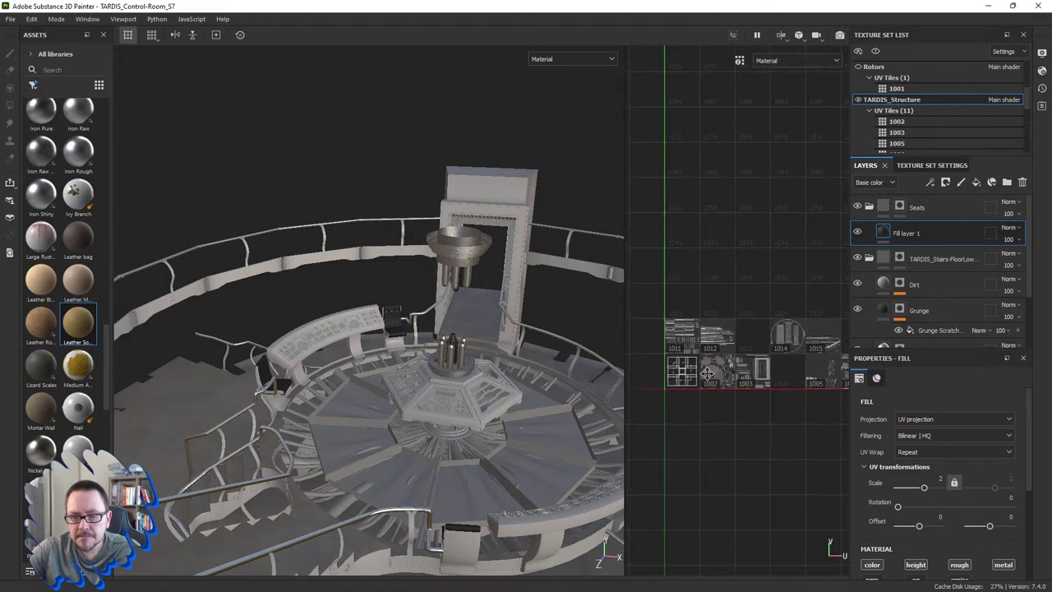
{"action": "scroll", "coordinate": [691, 374], "scroll_direction": "up", "scroll_amount": 1}
{"action": "scroll", "coordinate": [682, 374], "scroll_direction": "up", "scroll_amount": 1}
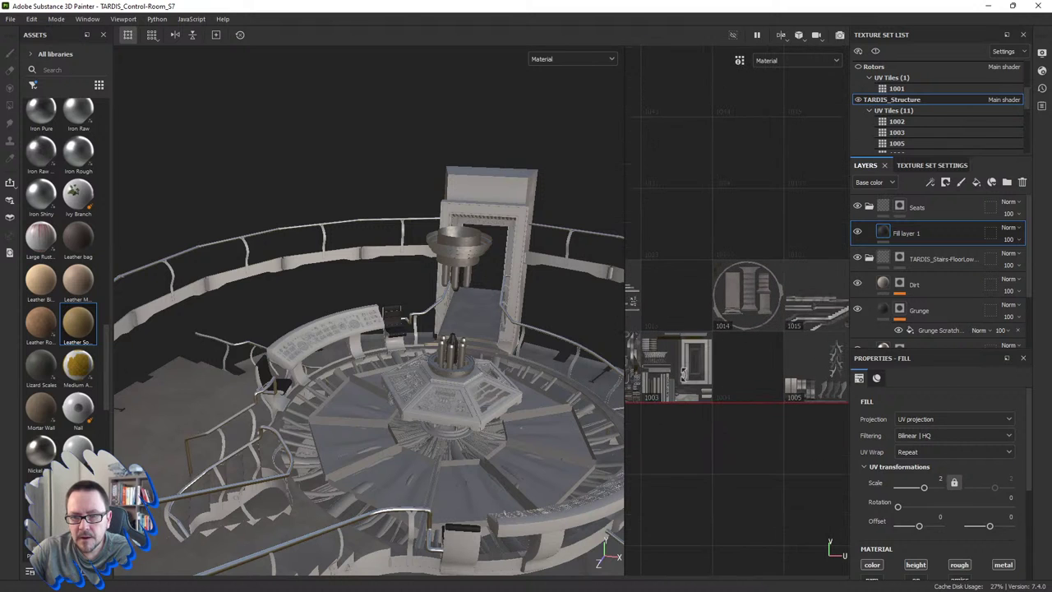
{"action": "middle_click_drag", "start_coordinate": [681, 374], "coordinate": [707, 377]}
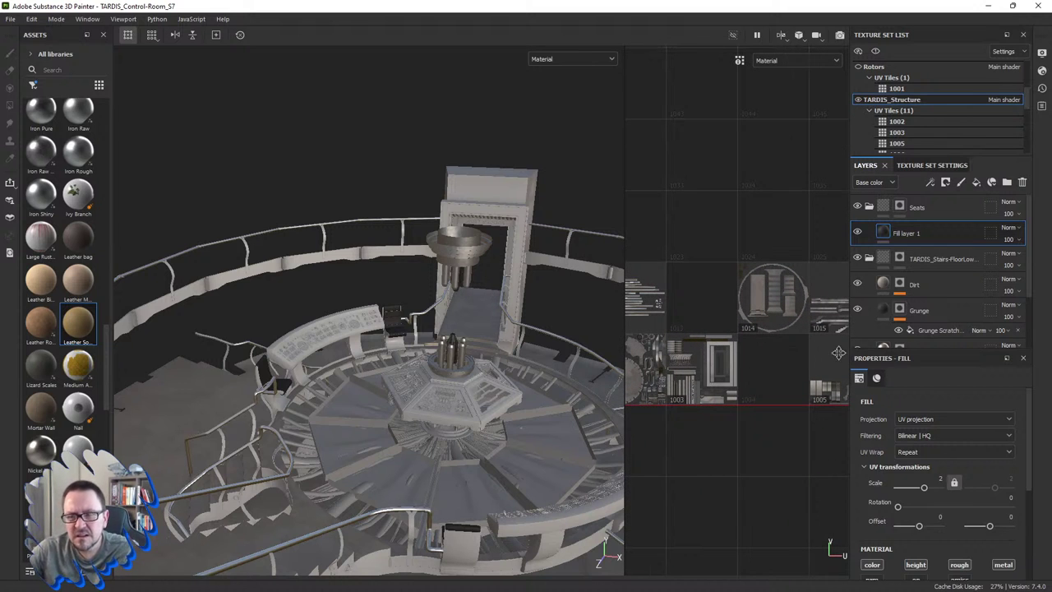
{"action": "middle_click_drag", "start_coordinate": [838, 365], "coordinate": [722, 359]}
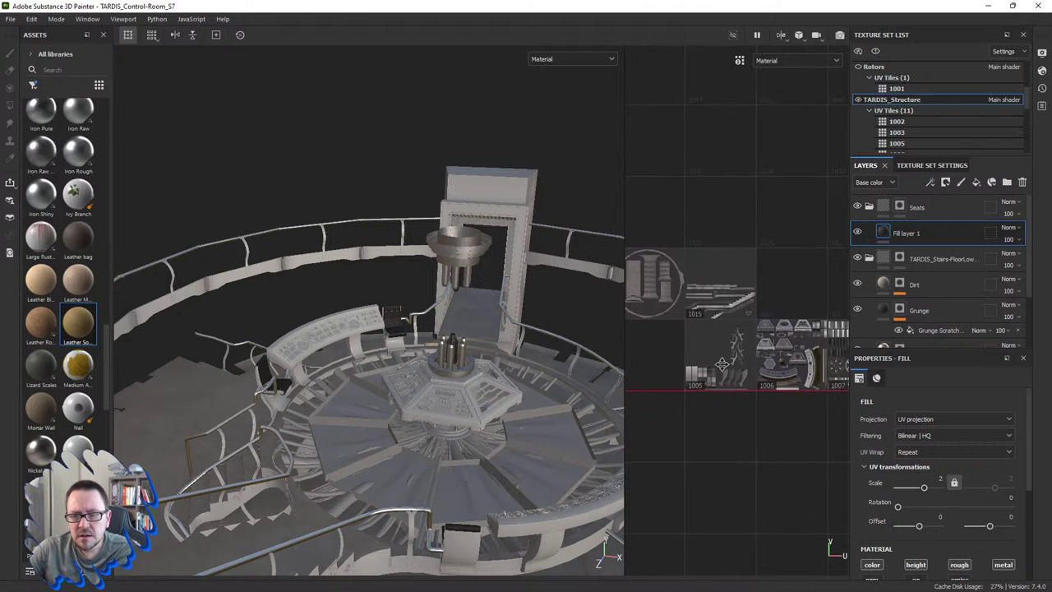
{"action": "scroll", "coordinate": [721, 359], "scroll_direction": "up", "scroll_amount": 2}
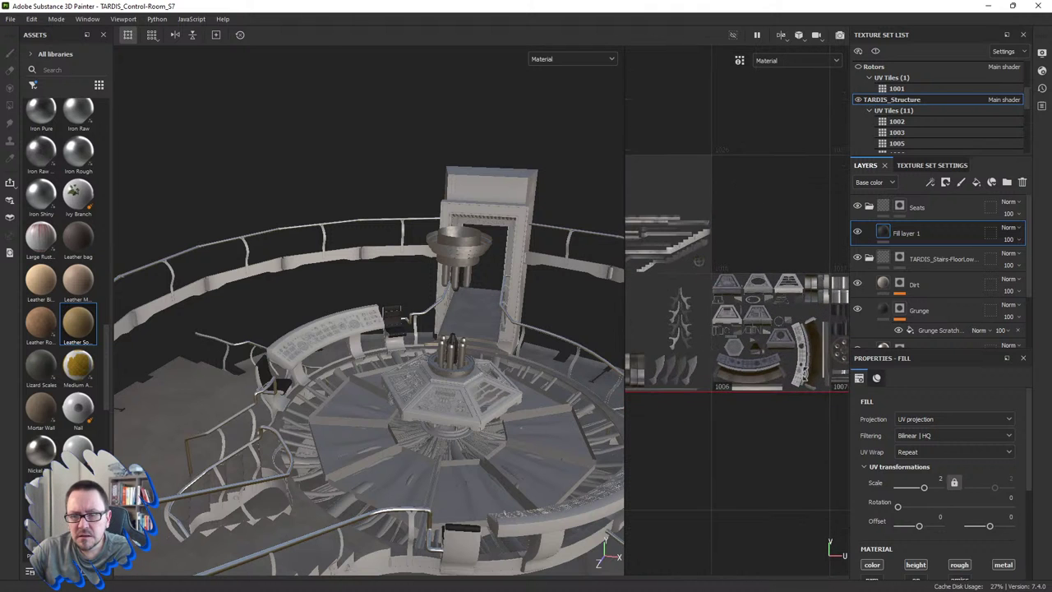
{"action": "scroll", "coordinate": [811, 310], "scroll_direction": "up", "scroll_amount": 1}
{"action": "scroll", "coordinate": [820, 295], "scroll_direction": "up", "scroll_amount": 1}
{"action": "scroll", "coordinate": [826, 285], "scroll_direction": "up", "scroll_amount": 1}
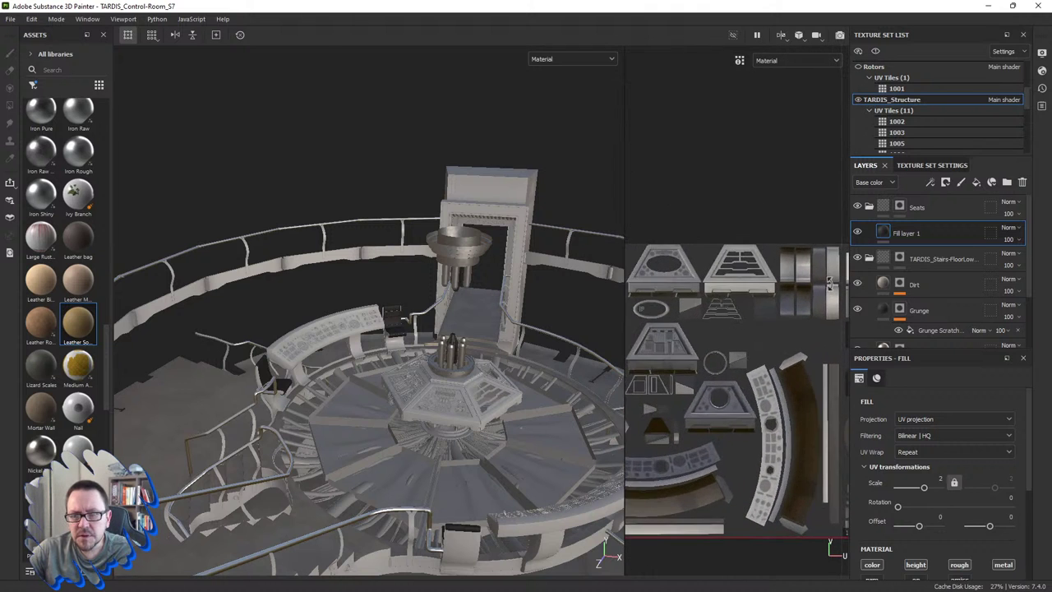
{"action": "scroll", "coordinate": [830, 283], "scroll_direction": "up", "scroll_amount": 1}
{"action": "scroll", "coordinate": [829, 283], "scroll_direction": "up", "scroll_amount": 2}
{"action": "scroll", "coordinate": [789, 283], "scroll_direction": "up", "scroll_amount": 1}
{"action": "scroll", "coordinate": [758, 282], "scroll_direction": "up", "scroll_amount": 1}
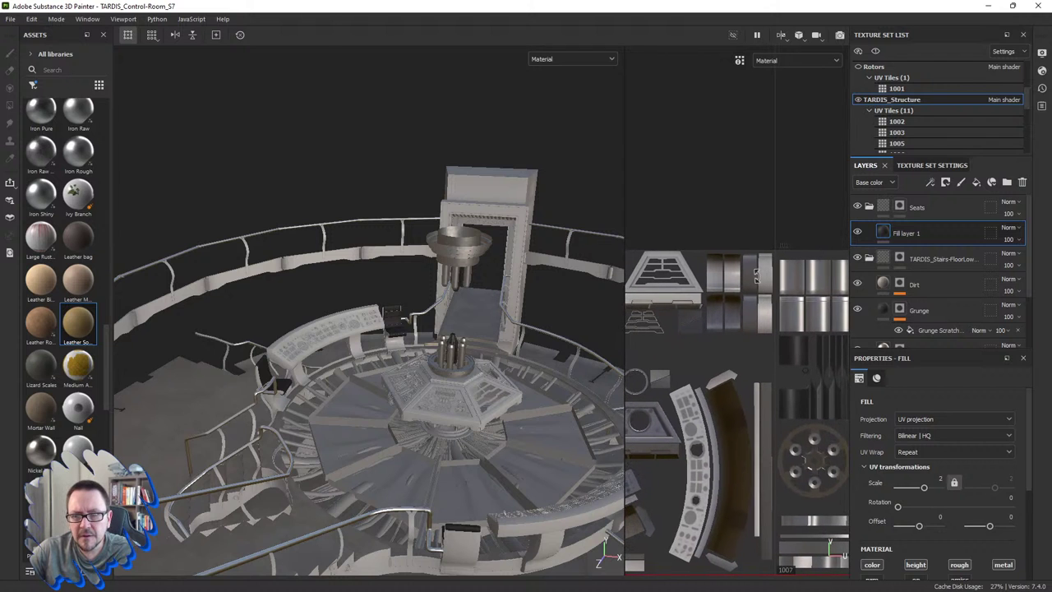
{"action": "scroll", "coordinate": [758, 282], "scroll_direction": "up", "scroll_amount": 1}
{"action": "scroll", "coordinate": [757, 282], "scroll_direction": "down", "scroll_amount": 2}
{"action": "scroll", "coordinate": [761, 284], "scroll_direction": "down", "scroll_amount": 1}
{"action": "scroll", "coordinate": [716, 381], "scroll_direction": "down", "scroll_amount": 1}
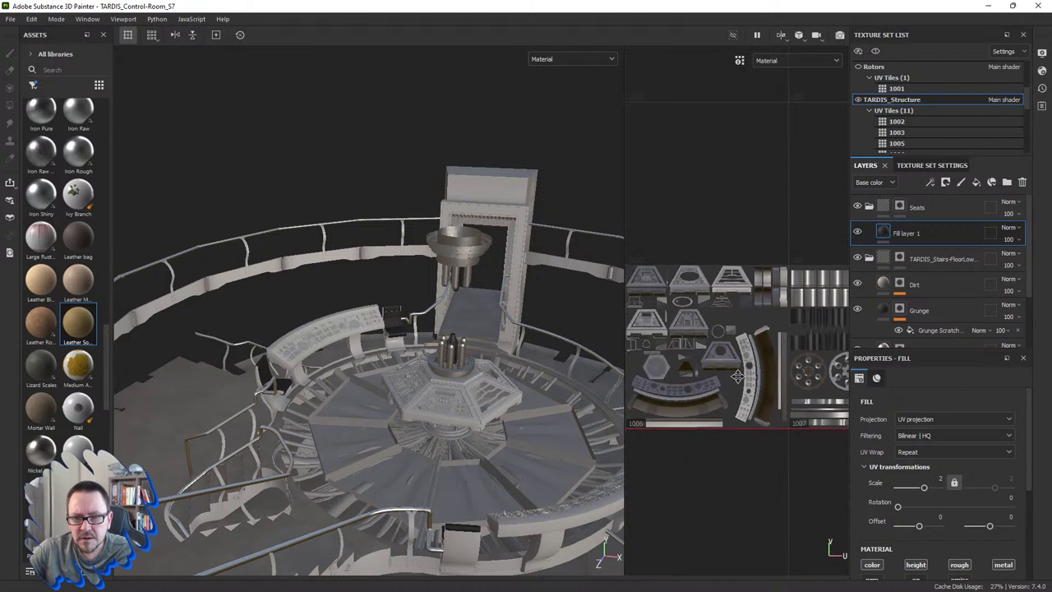
{"action": "scroll", "coordinate": [705, 388], "scroll_direction": "down", "scroll_amount": 1}
{"action": "scroll", "coordinate": [740, 389], "scroll_direction": "up", "scroll_amount": 1}
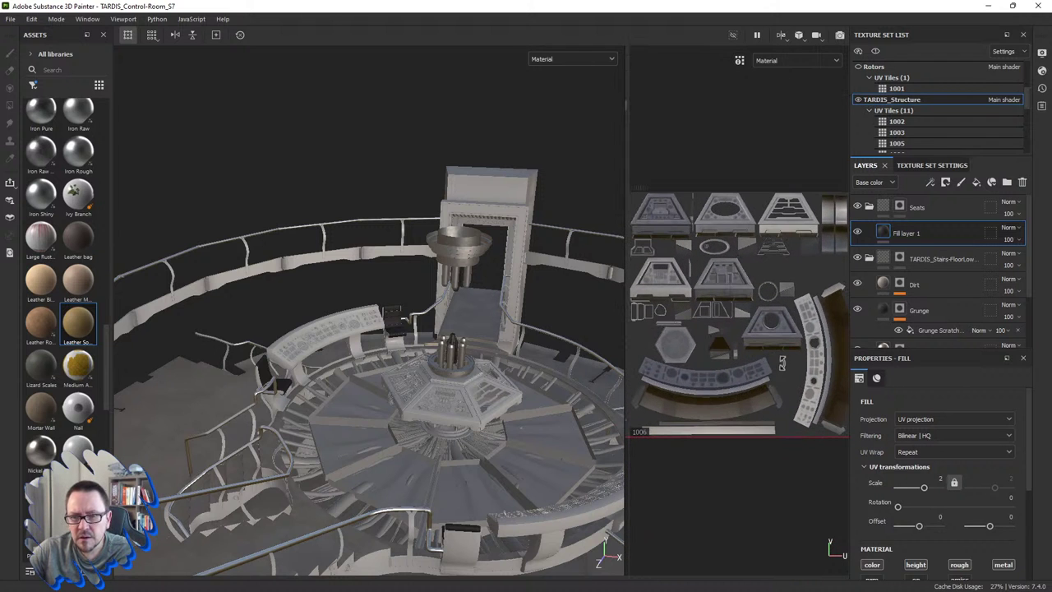
{"action": "middle_click_drag", "start_coordinate": [782, 363], "coordinate": [731, 335]}
{"action": "scroll", "coordinate": [780, 269], "scroll_direction": "up", "scroll_amount": 1}
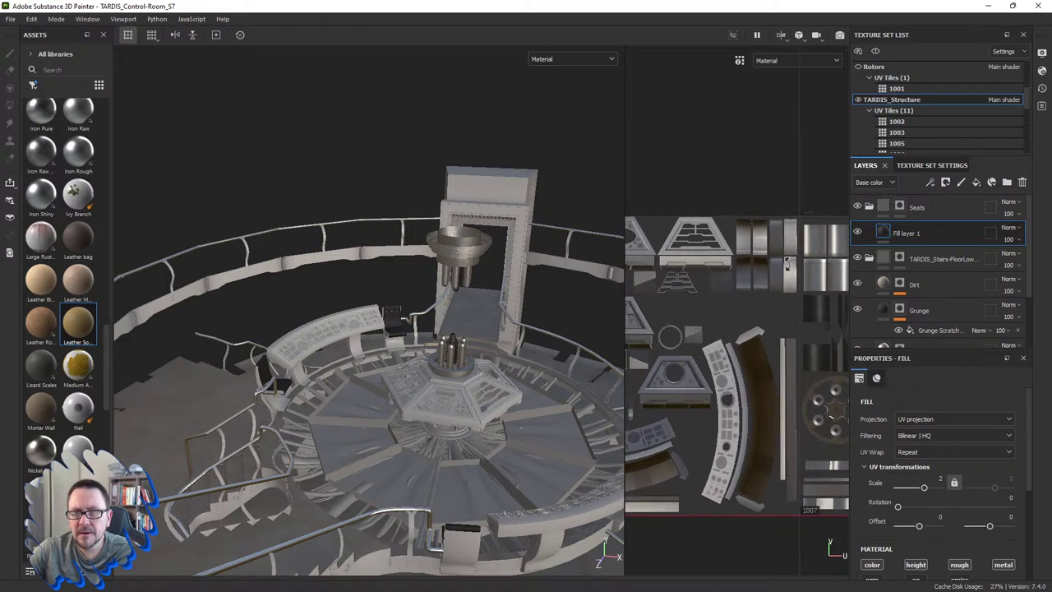
{"action": "scroll", "coordinate": [780, 267], "scroll_direction": "up", "scroll_amount": 1}
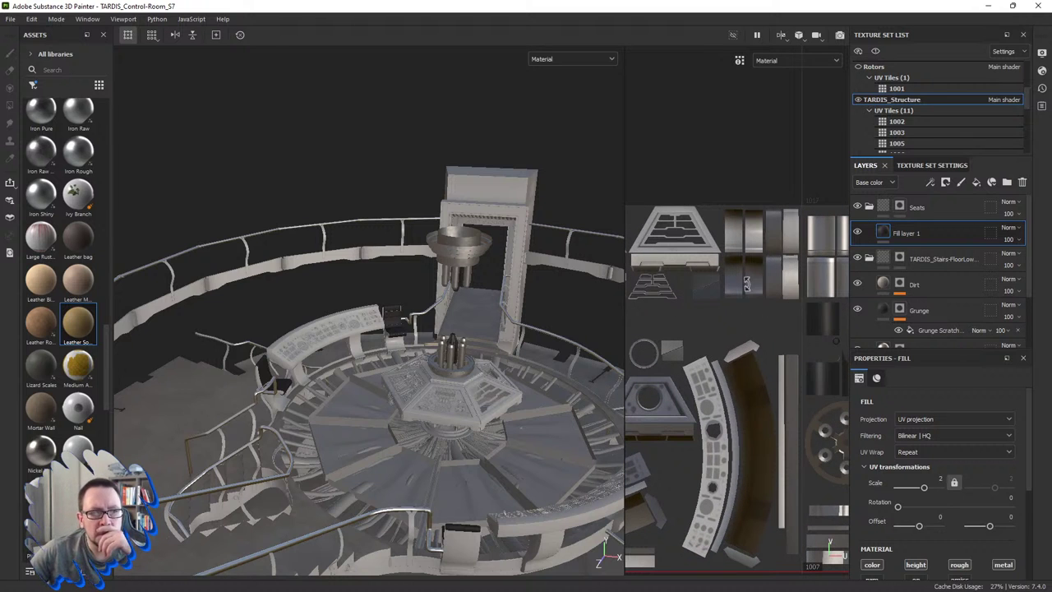
{"action": "left_click", "coordinate": [354, 349]}
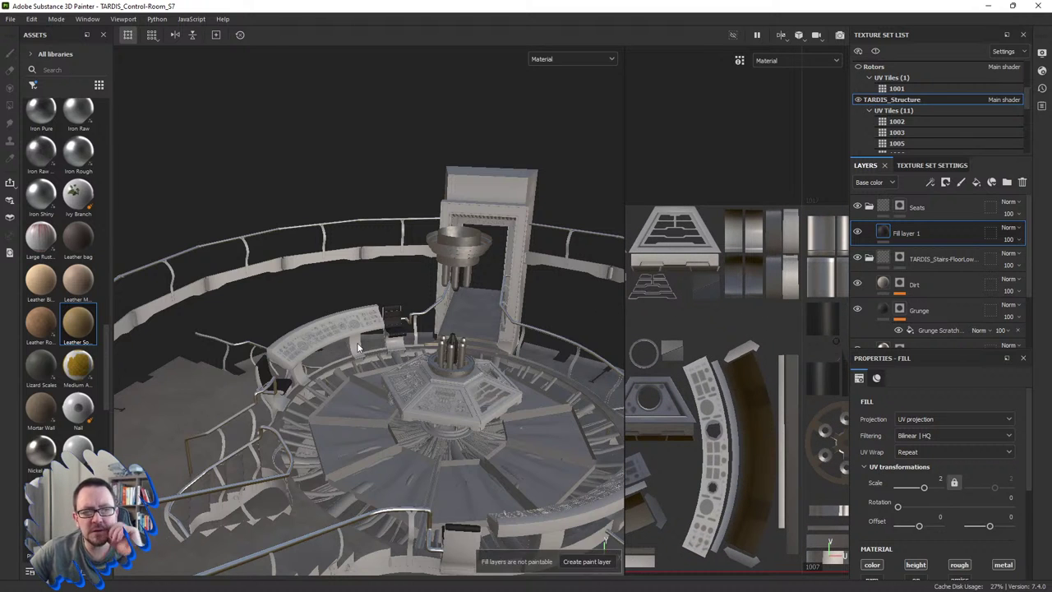
{"action": "mouse_move", "coordinate": [423, 383]}
{"action": "left_mouse_down", "text": "alt"}
{"action": "mouse_move", "coordinate": [352, 418]}
{"action": "mouse_move", "coordinate": [317, 410]}
{"action": "mouse_move", "coordinate": [566, 358]}
{"action": "left_mouse_up", "text": "alt"}
{"action": "scroll", "coordinate": [709, 350], "scroll_direction": "down", "scroll_amount": 3}
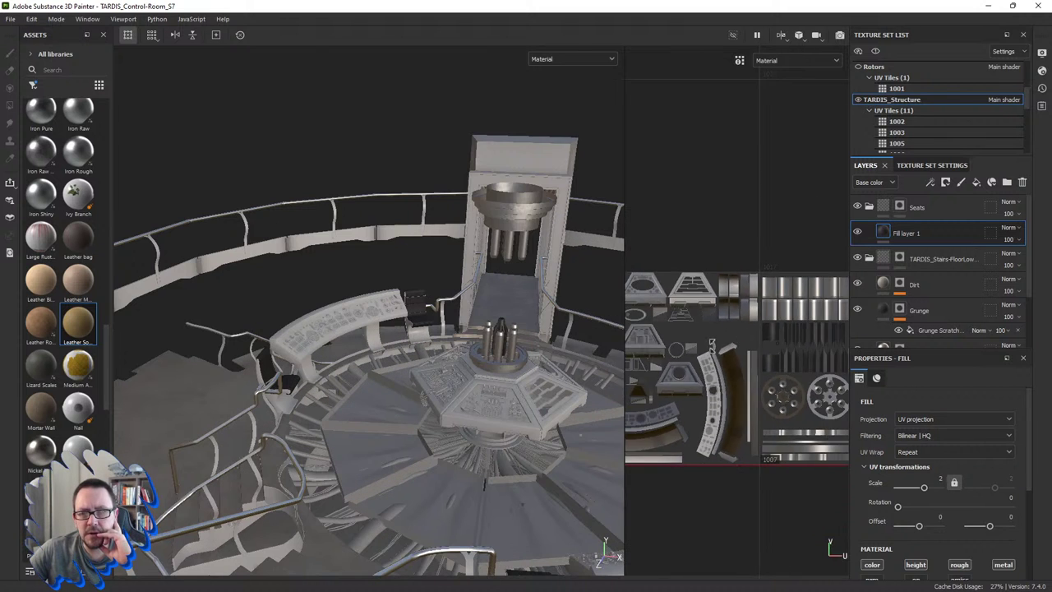
{"action": "scroll", "coordinate": [702, 357], "scroll_direction": "down", "scroll_amount": 2}
{"action": "scroll", "coordinate": [696, 369], "scroll_direction": "down", "scroll_amount": 2}
{"action": "scroll", "coordinate": [688, 378], "scroll_direction": "down", "scroll_amount": 2}
{"action": "scroll", "coordinate": [691, 379], "scroll_direction": "up", "scroll_amount": 2}
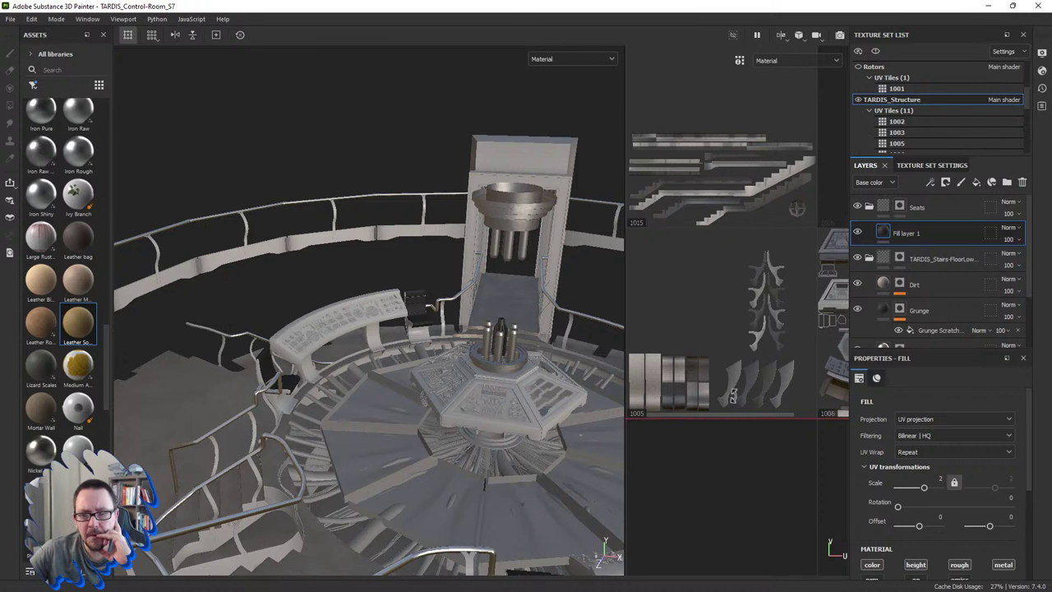
{"action": "scroll", "coordinate": [749, 372], "scroll_direction": "down", "scroll_amount": 1}
{"action": "scroll", "coordinate": [749, 372], "scroll_direction": "down", "scroll_amount": 2}
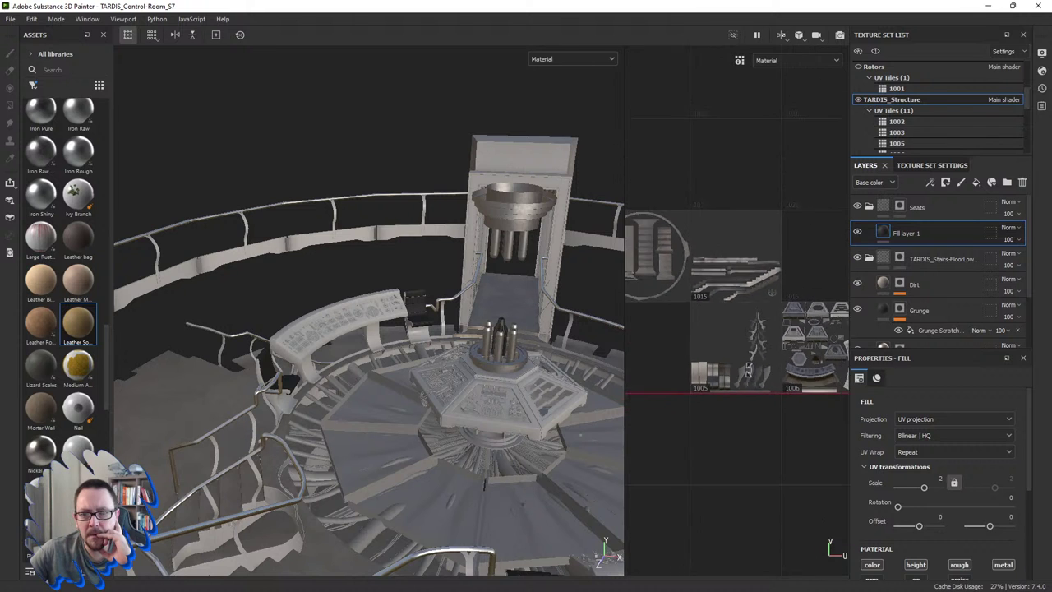
{"action": "scroll", "coordinate": [749, 371], "scroll_direction": "down", "scroll_amount": 1}
{"action": "scroll", "coordinate": [833, 333], "scroll_direction": "up", "scroll_amount": 1}
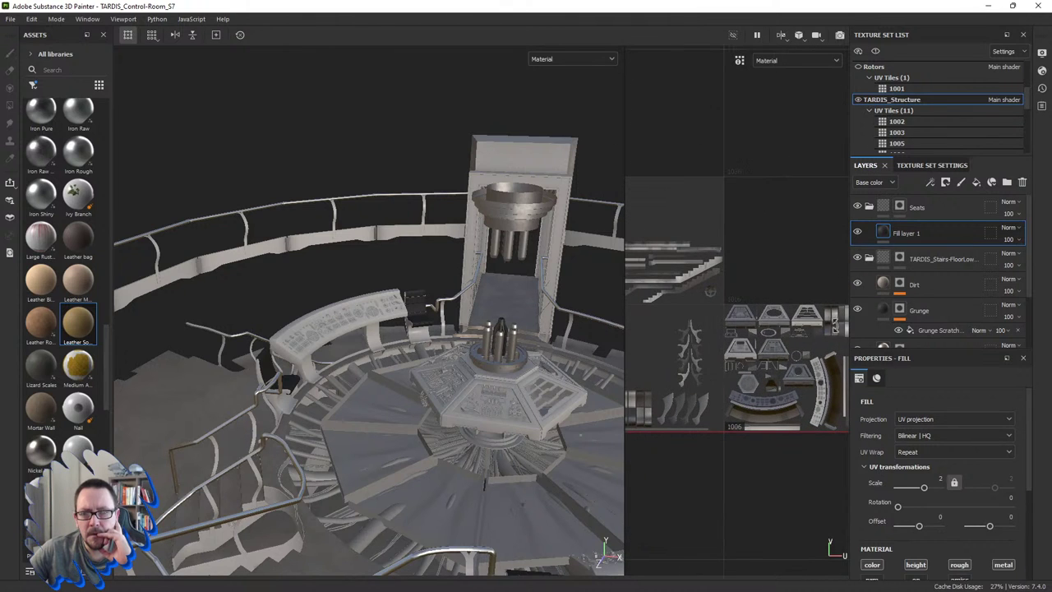
{"action": "scroll", "coordinate": [834, 325], "scroll_direction": "up", "scroll_amount": 2}
{"action": "scroll", "coordinate": [833, 326], "scroll_direction": "up", "scroll_amount": 1}
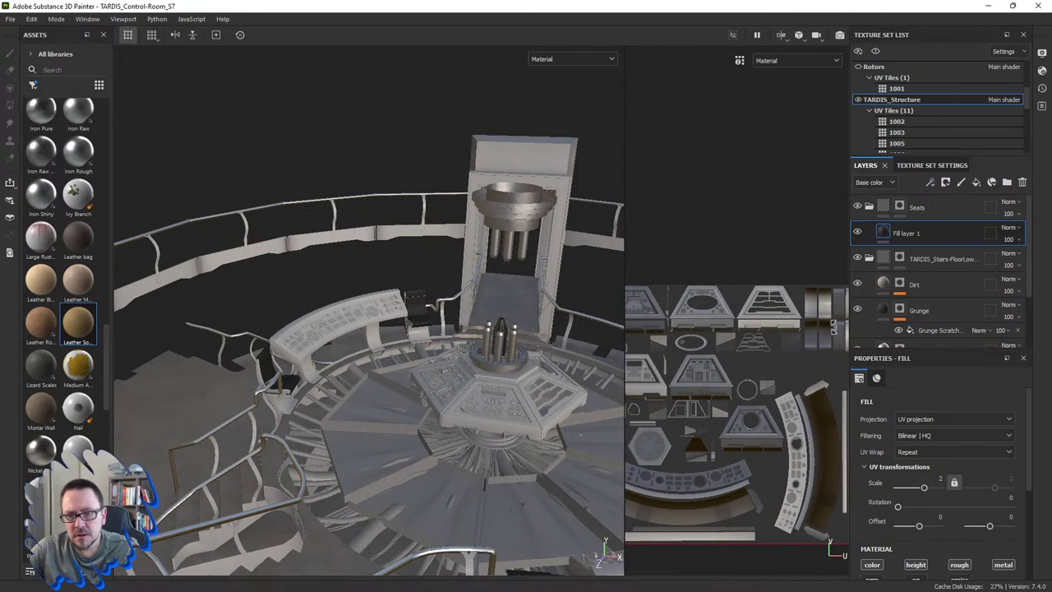
{"action": "scroll", "coordinate": [833, 326], "scroll_direction": "up", "scroll_amount": 1}
{"action": "scroll", "coordinate": [822, 328], "scroll_direction": "up", "scroll_amount": 1}
{"action": "scroll", "coordinate": [789, 329], "scroll_direction": "up", "scroll_amount": 1}
{"action": "scroll", "coordinate": [772, 330], "scroll_direction": "up", "scroll_amount": 1}
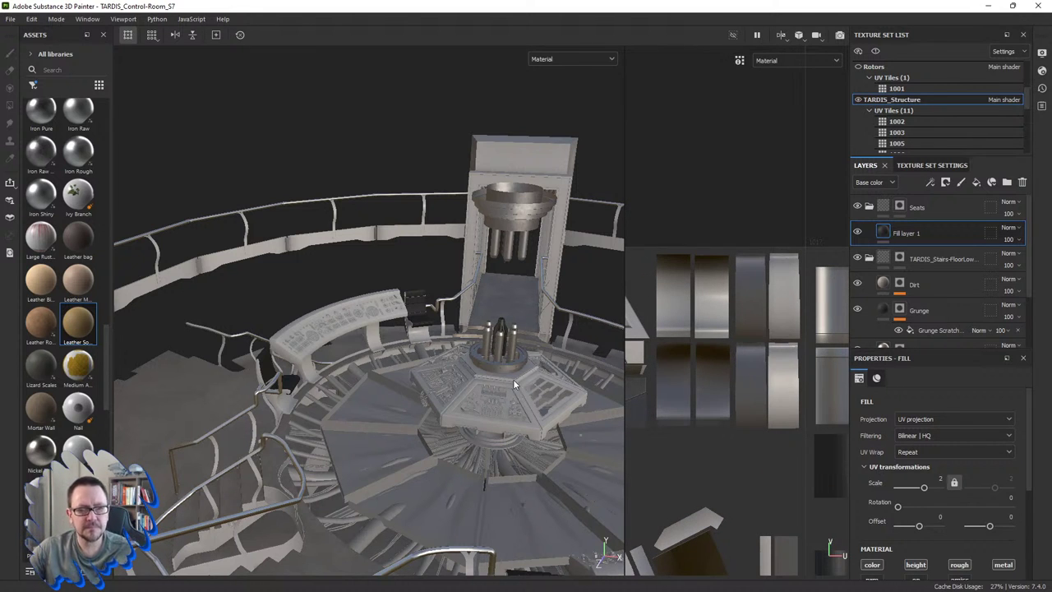
Step: Orbit and zoom the 3D view around the console room from several angles
{"action": "left_click_drag", "start_coordinate": [513, 379], "coordinate": [444, 372], "text": "alt"}
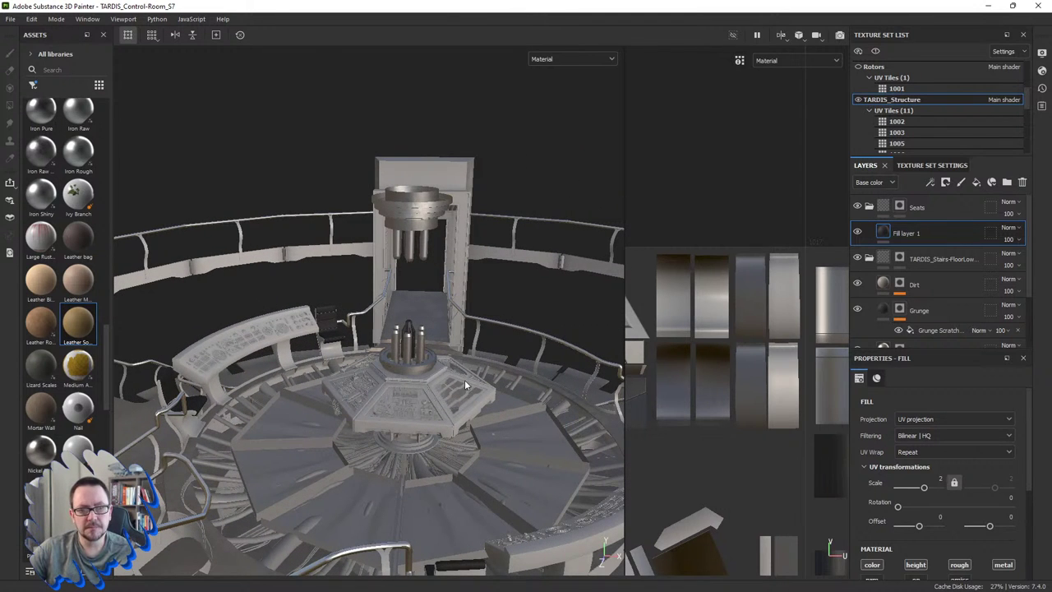
{"action": "scroll", "coordinate": [487, 379], "scroll_direction": "down", "scroll_amount": 1}
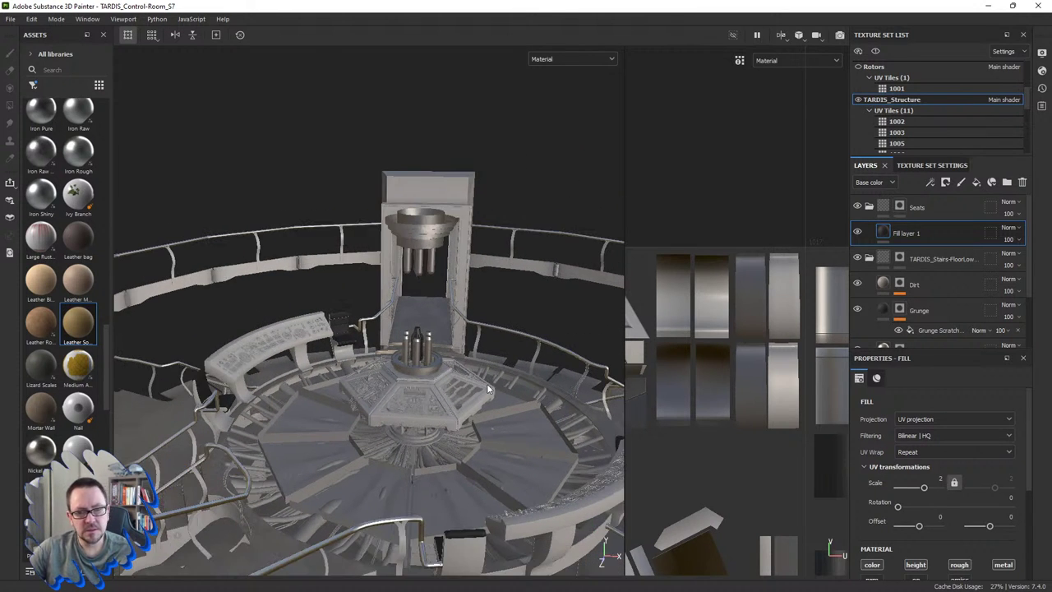
{"action": "left_click_drag", "start_coordinate": [484, 425], "coordinate": [480, 389], "text": "alt"}
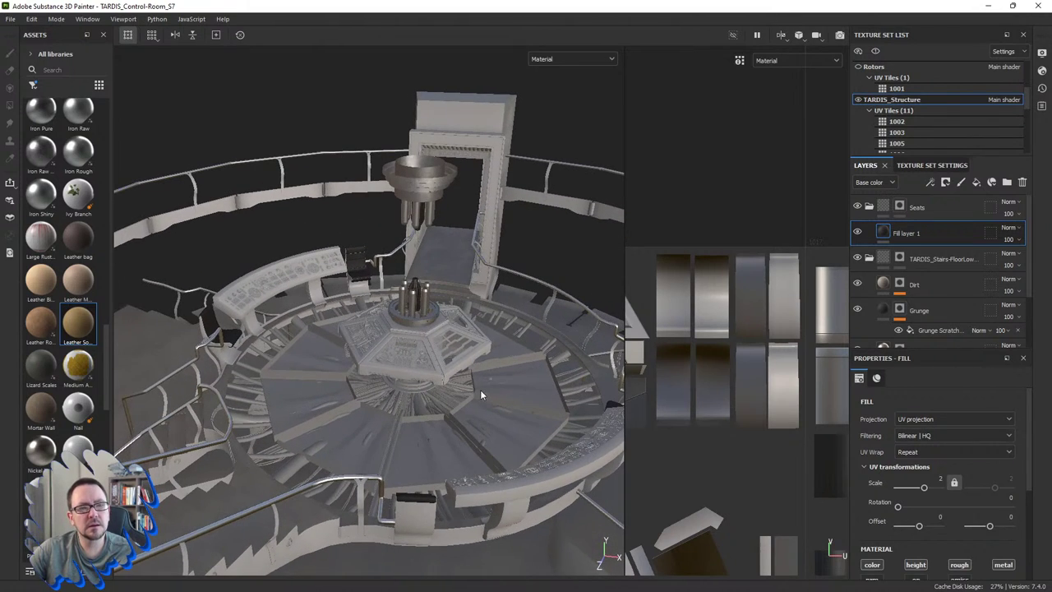
{"action": "scroll", "coordinate": [480, 390], "scroll_direction": "down", "scroll_amount": 2}
{"action": "mouse_move", "coordinate": [480, 390]}
{"action": "left_mouse_down", "text": "alt"}
{"action": "mouse_move", "coordinate": [512, 396]}
{"action": "mouse_move", "coordinate": [496, 388]}
{"action": "left_mouse_up", "text": "alt"}
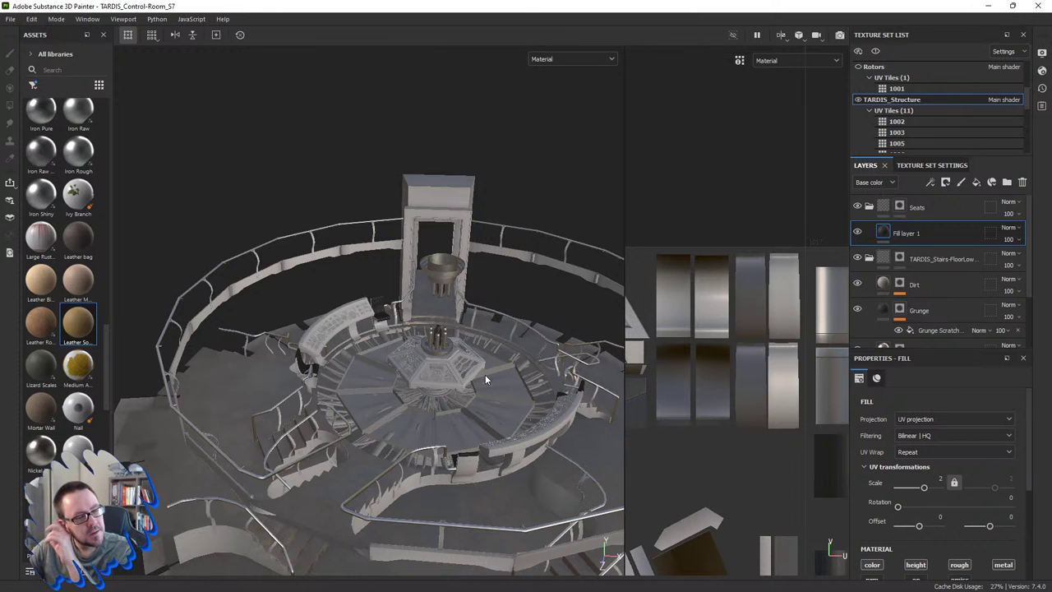
{"action": "scroll", "coordinate": [695, 419], "scroll_direction": "down", "scroll_amount": 3}
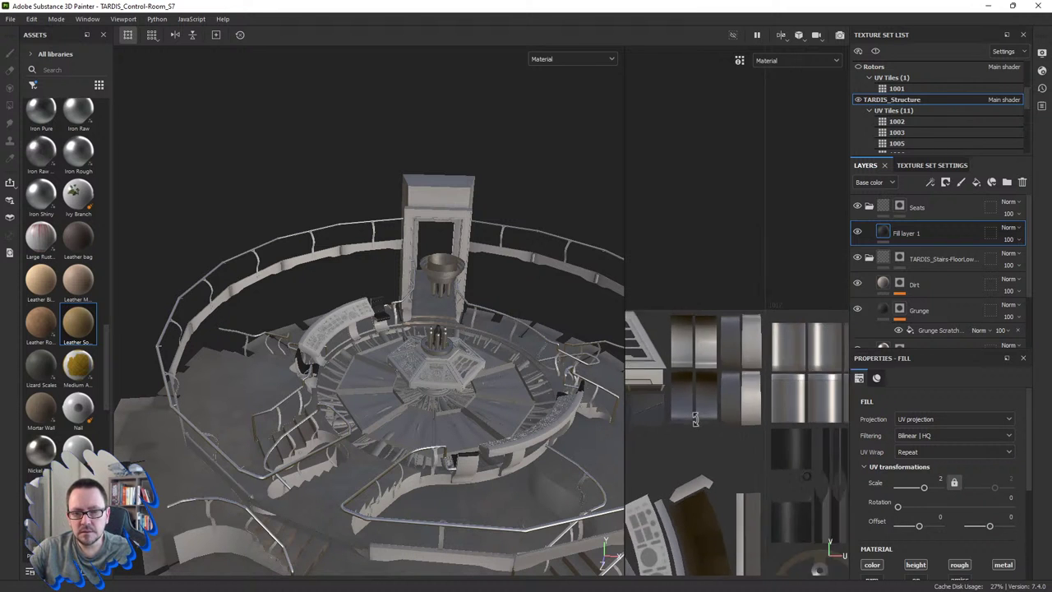
{"action": "scroll", "coordinate": [696, 419], "scroll_direction": "down", "scroll_amount": 2}
{"action": "mouse_move", "coordinate": [693, 436]}
{"action": "middle_mouse_down"}
{"action": "mouse_move", "coordinate": [745, 393]}
{"action": "mouse_move", "coordinate": [791, 402]}
{"action": "mouse_move", "coordinate": [754, 397]}
{"action": "middle_mouse_up"}
{"action": "scroll", "coordinate": [745, 393], "scroll_direction": "down", "scroll_amount": 2}
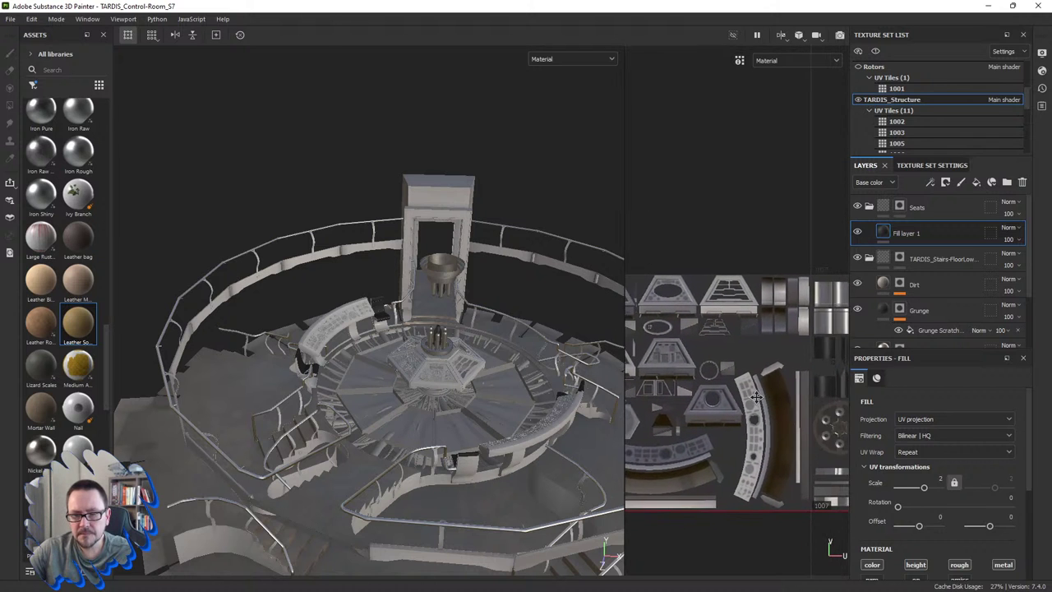
{"action": "middle_click_drag", "start_coordinate": [524, 395], "coordinate": [433, 393]}
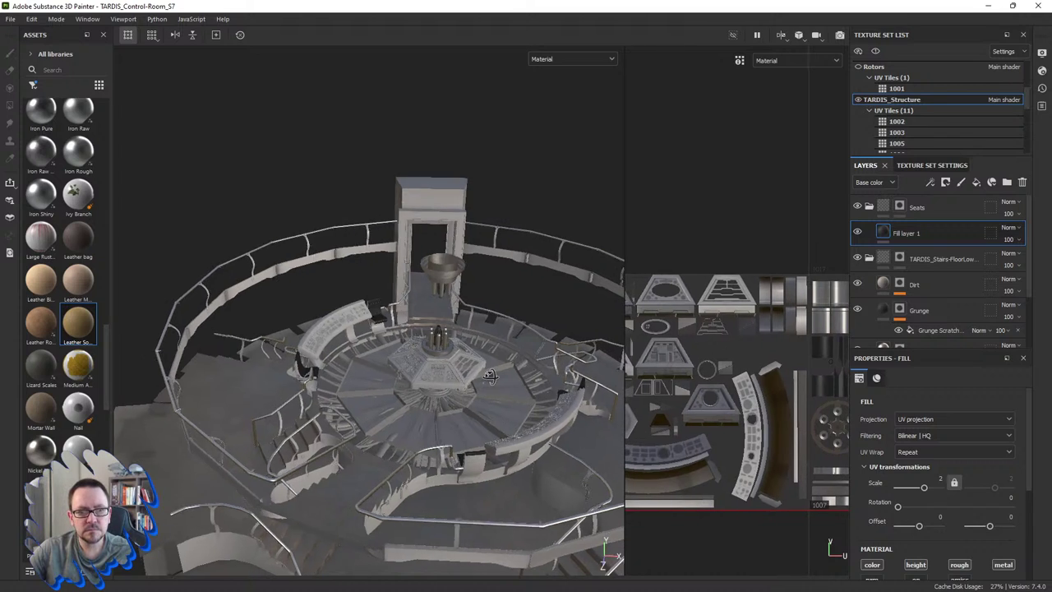
{"action": "mouse_move", "coordinate": [433, 393]}
{"action": "left_mouse_down", "text": "alt"}
{"action": "mouse_move", "coordinate": [521, 393]}
{"action": "mouse_move", "coordinate": [374, 409]}
{"action": "mouse_move", "coordinate": [405, 368]}
{"action": "left_mouse_up", "text": "alt"}
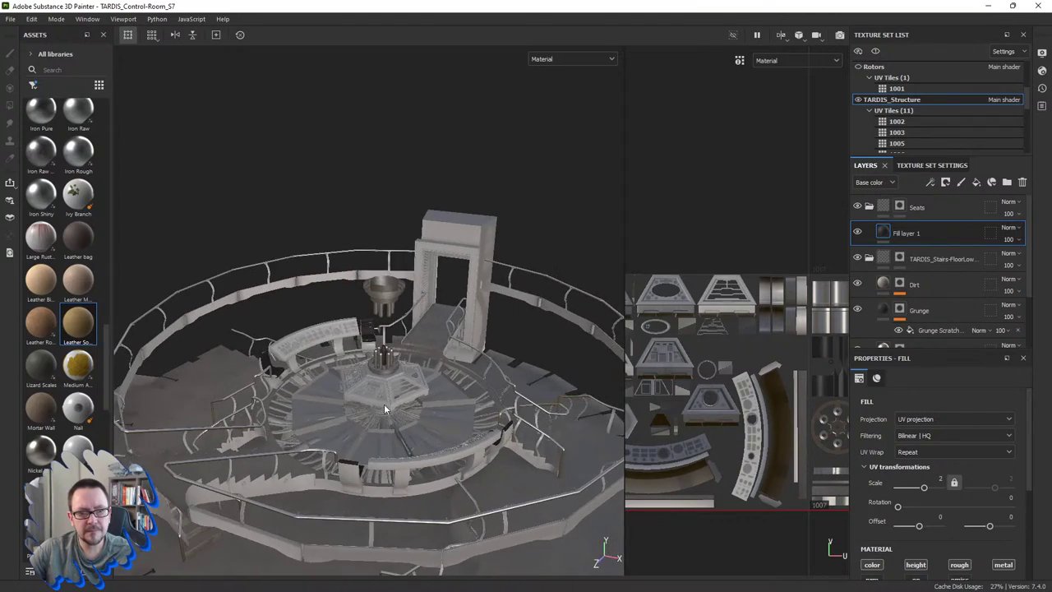
{"action": "scroll", "coordinate": [452, 443], "scroll_direction": "up", "scroll_amount": 3}
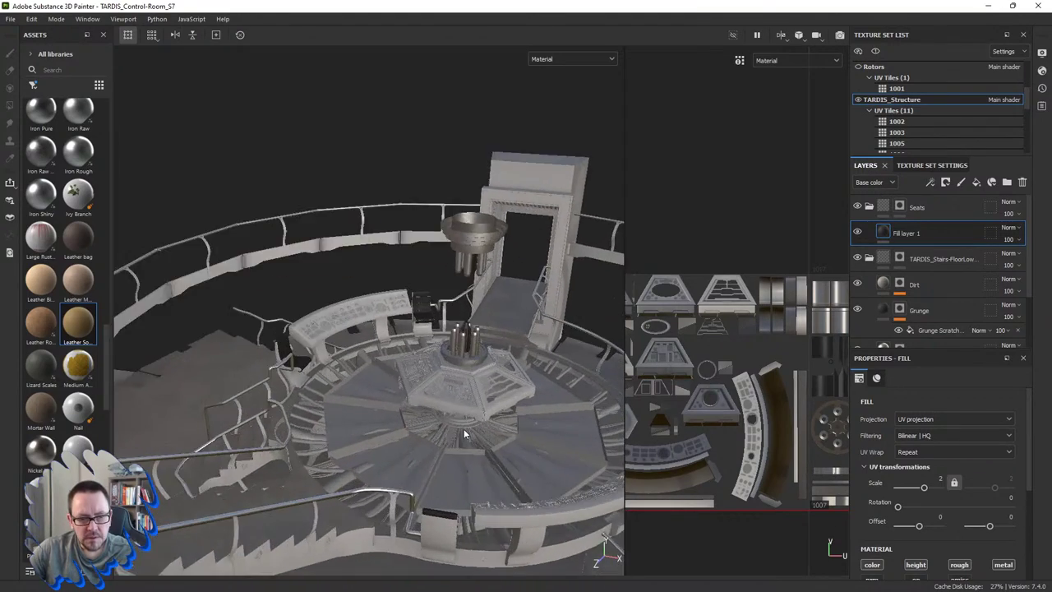
{"action": "scroll", "coordinate": [462, 427], "scroll_direction": "up", "scroll_amount": 3}
{"action": "scroll", "coordinate": [462, 427], "scroll_direction": "up", "scroll_amount": 2}
{"action": "scroll", "coordinate": [461, 391], "scroll_direction": "up", "scroll_amount": 2}
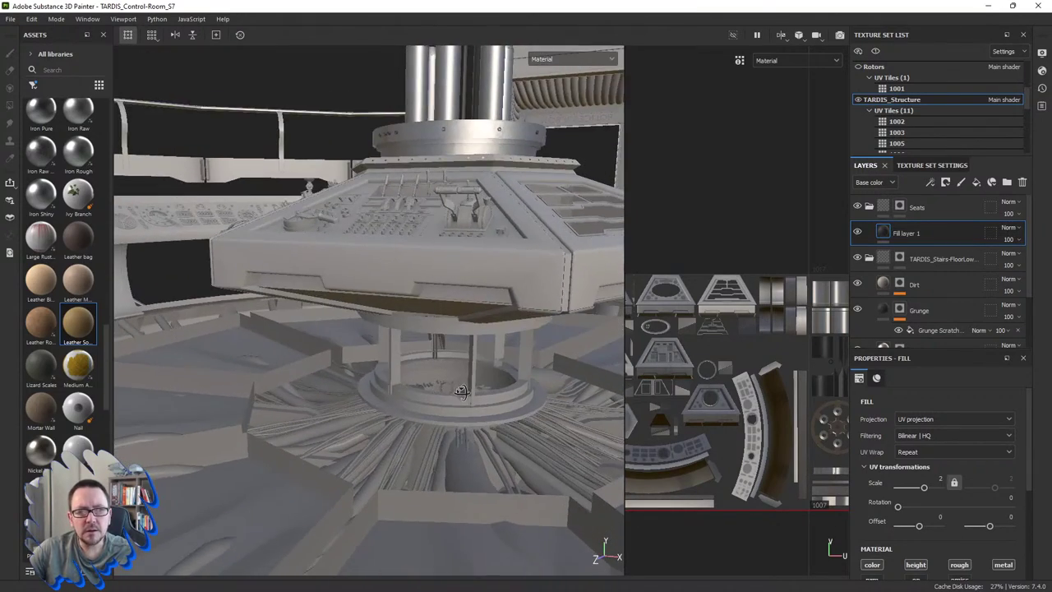
{"action": "left_click_drag", "start_coordinate": [461, 391], "coordinate": [463, 404], "text": "alt"}
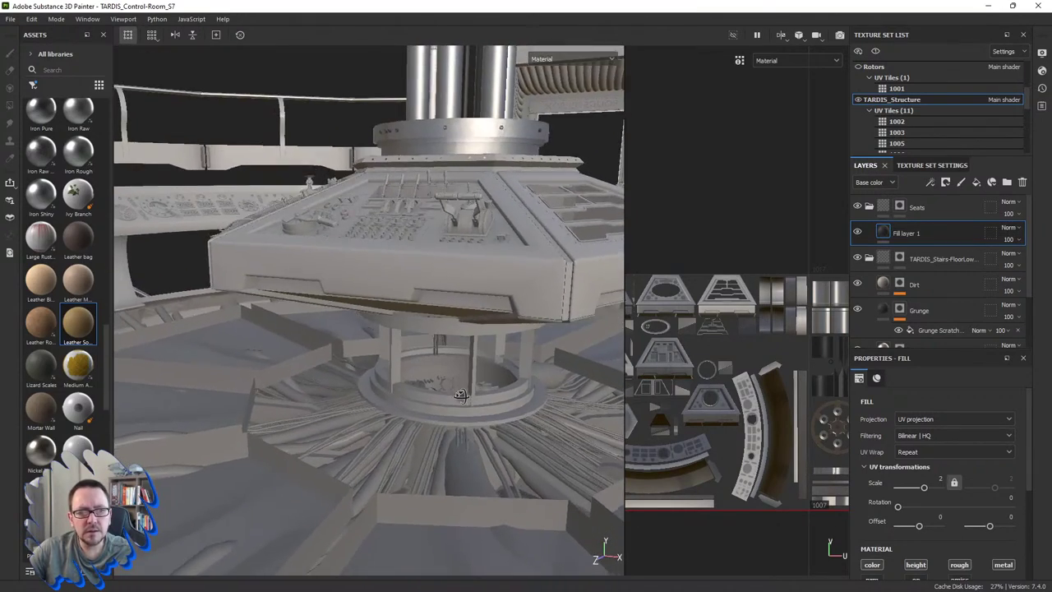
Step: Pan and zoom the UV layout to inspect tile 1006 and neighbouring tiles
{"action": "middle_click_drag", "start_coordinate": [641, 397], "coordinate": [705, 386]}
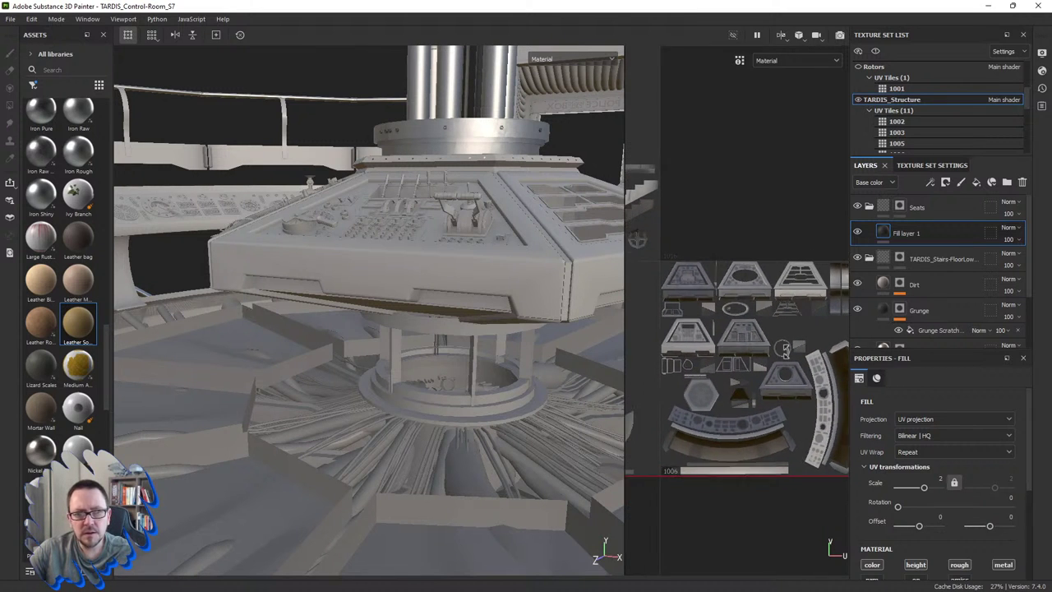
{"action": "scroll", "coordinate": [721, 372], "scroll_direction": "down", "scroll_amount": 2}
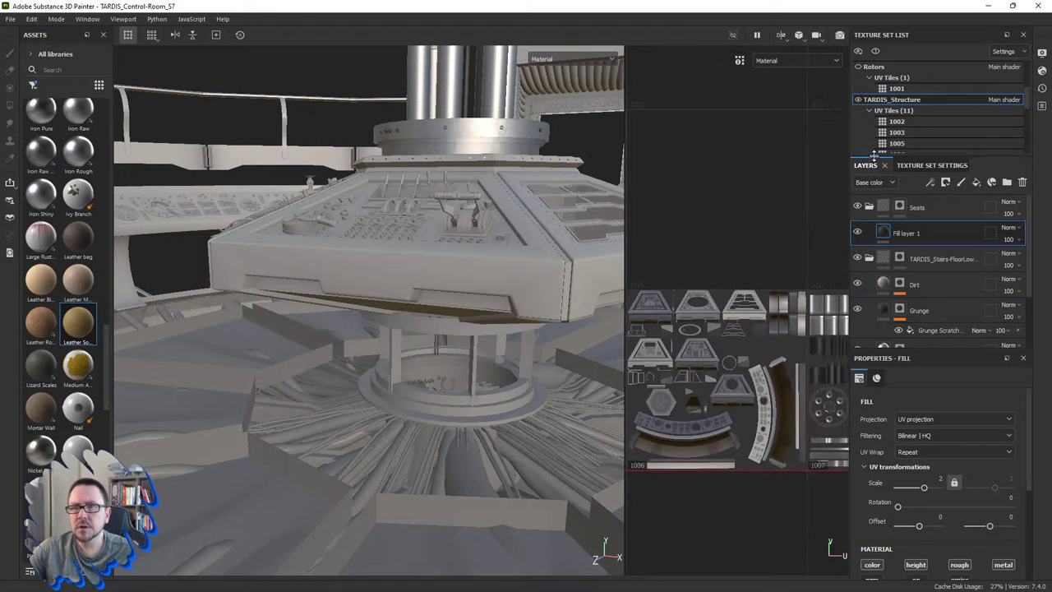
{"action": "scroll", "coordinate": [787, 329], "scroll_direction": "down", "scroll_amount": 1}
{"action": "scroll", "coordinate": [787, 329], "scroll_direction": "down", "scroll_amount": 1}
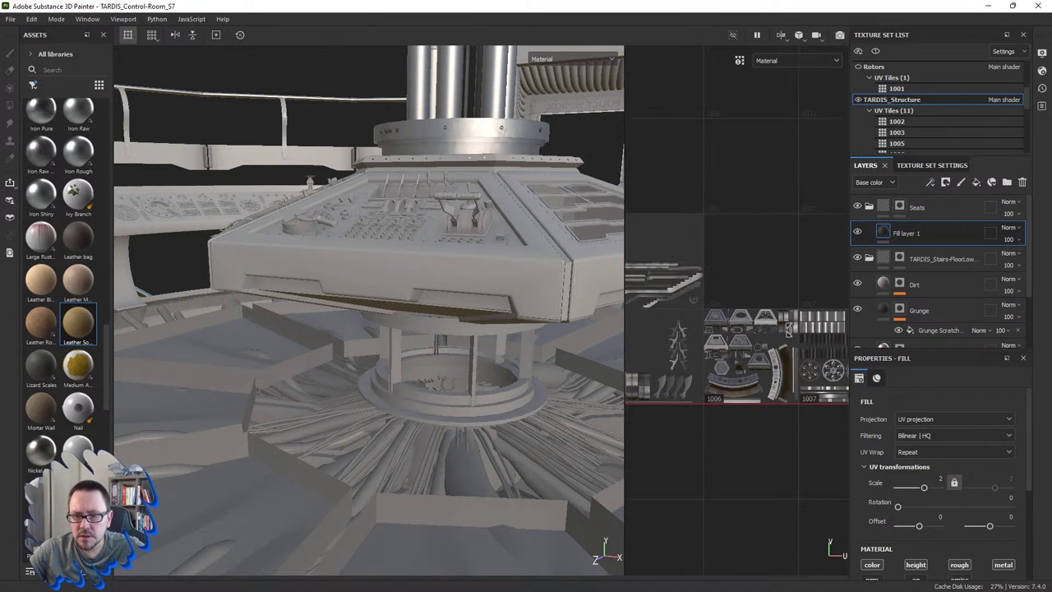
{"action": "scroll", "coordinate": [789, 332], "scroll_direction": "down", "scroll_amount": 1}
{"action": "scroll", "coordinate": [795, 335], "scroll_direction": "down", "scroll_amount": 1}
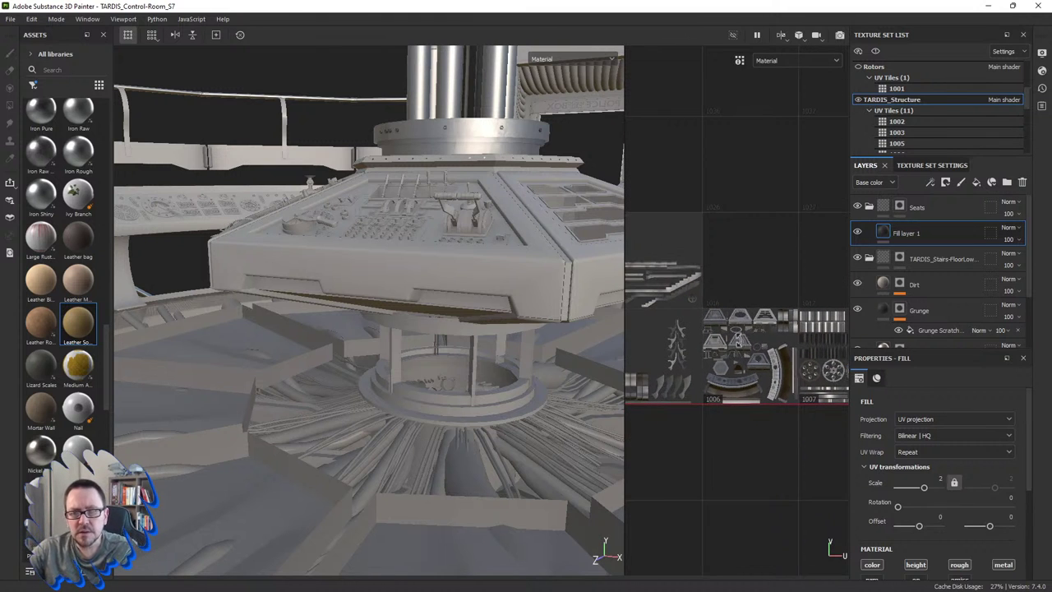
{"action": "middle_click_drag", "start_coordinate": [684, 334], "coordinate": [807, 337]}
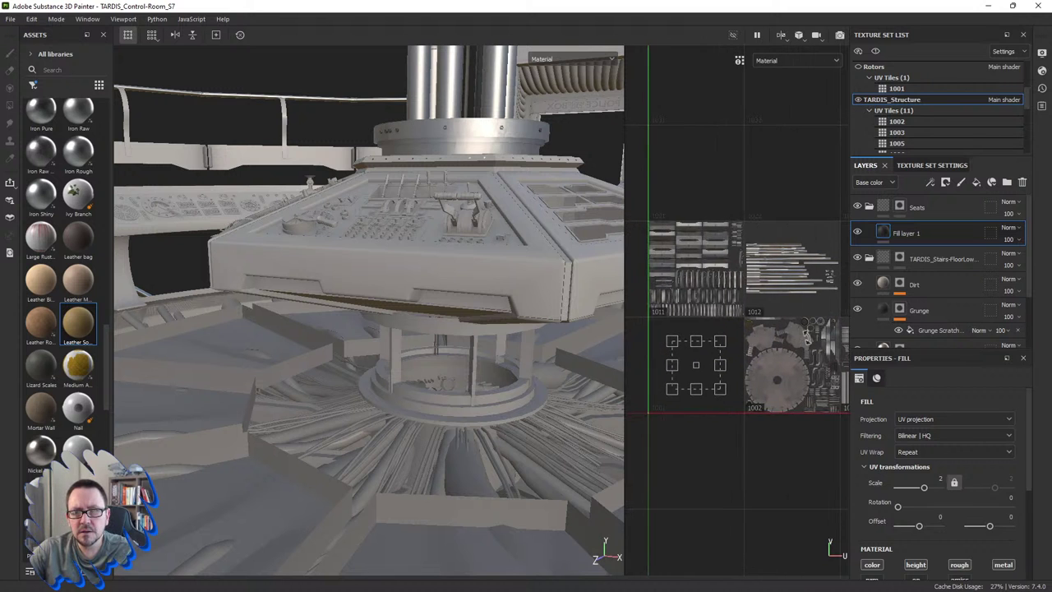
{"action": "scroll", "coordinate": [794, 348], "scroll_direction": "up", "scroll_amount": 1}
{"action": "scroll", "coordinate": [750, 339], "scroll_direction": "up", "scroll_amount": 1}
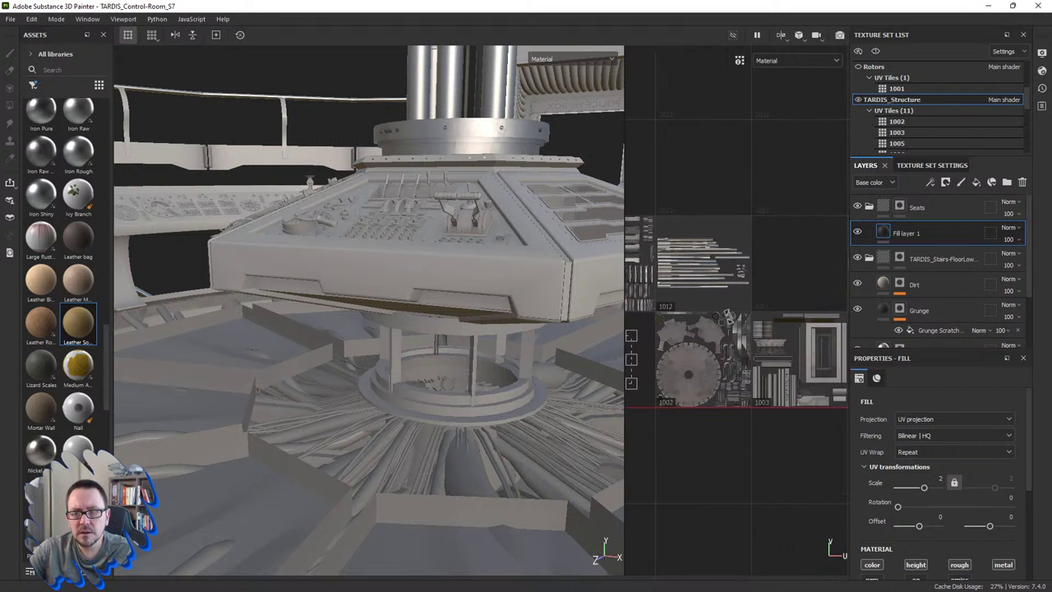
{"action": "scroll", "coordinate": [743, 325], "scroll_direction": "up", "scroll_amount": 1}
{"action": "scroll", "coordinate": [743, 325], "scroll_direction": "up", "scroll_amount": 1}
{"action": "scroll", "coordinate": [717, 320], "scroll_direction": "up", "scroll_amount": 1}
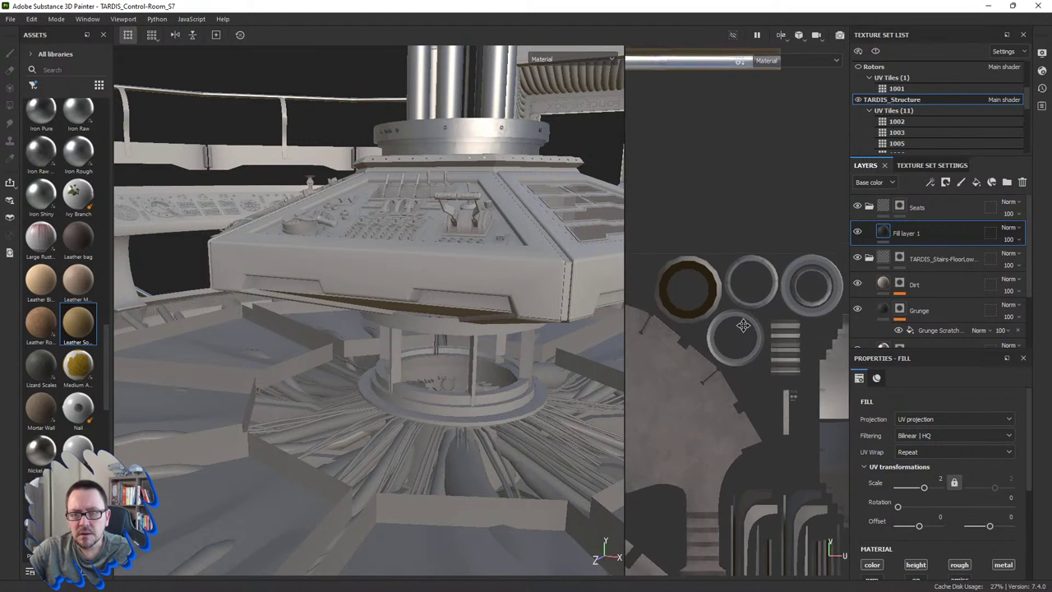
{"action": "scroll", "coordinate": [712, 323], "scroll_direction": "up", "scroll_amount": 1}
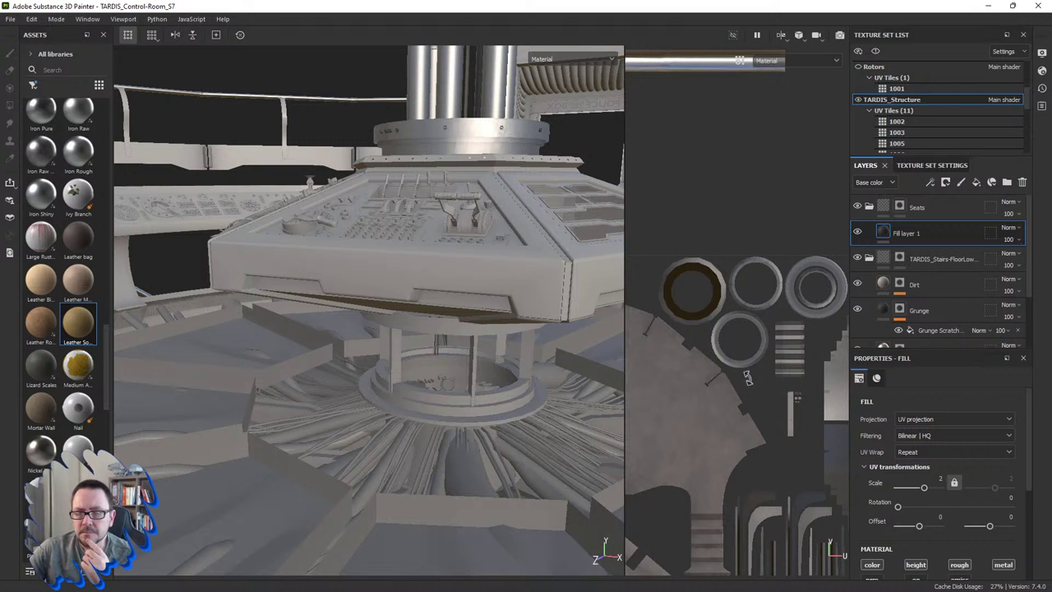
Step: Move Fill layer 1 into Seats and add a new folder at the top of the stack
{"action": "left_click_drag", "start_coordinate": [892, 227], "coordinate": [871, 209]}
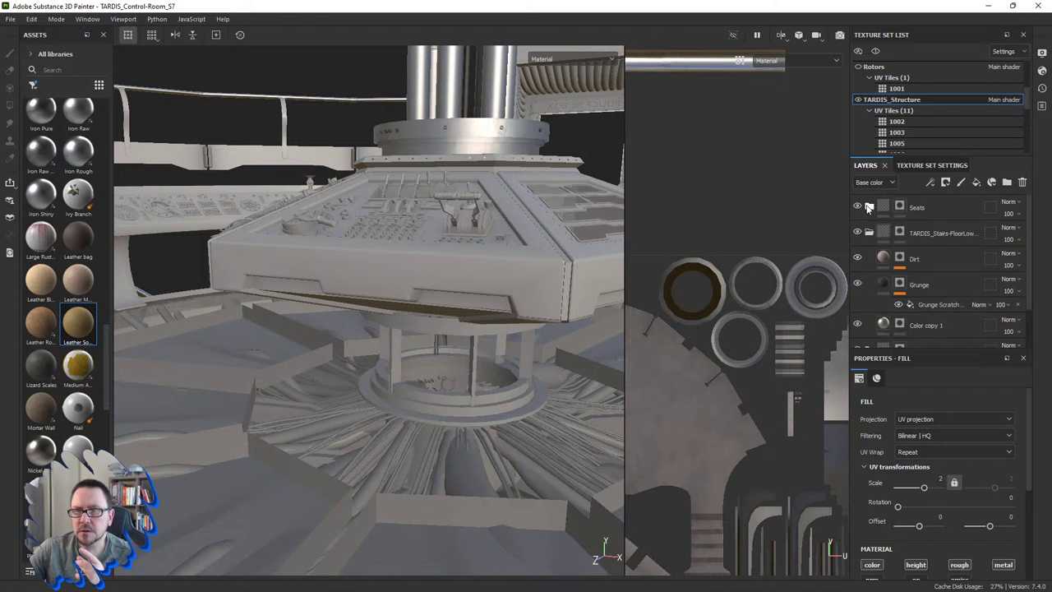
{"action": "left_click", "coordinate": [870, 234]}
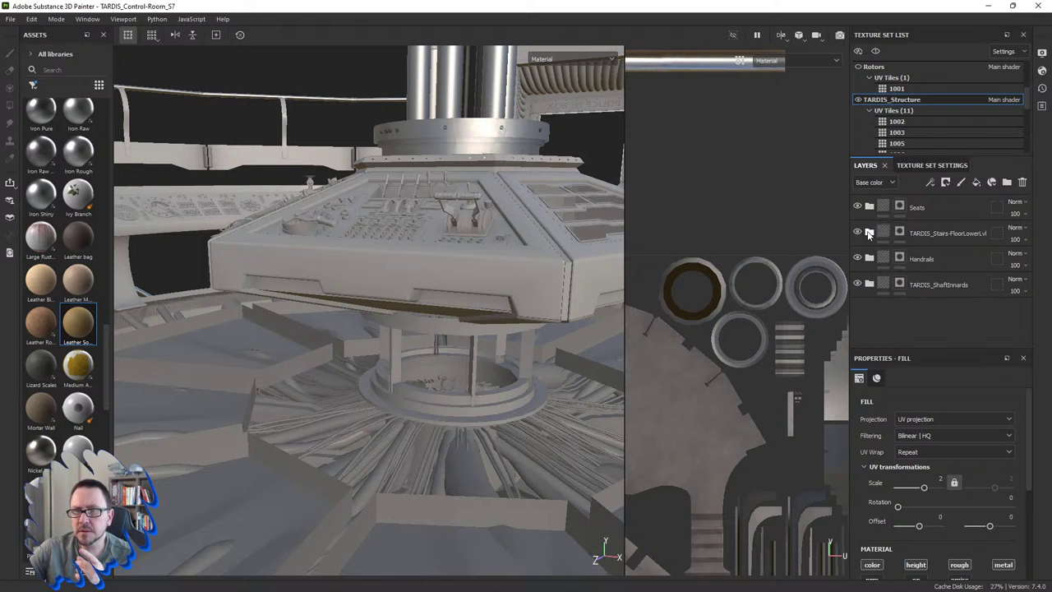
{"action": "left_click", "coordinate": [1004, 183]}
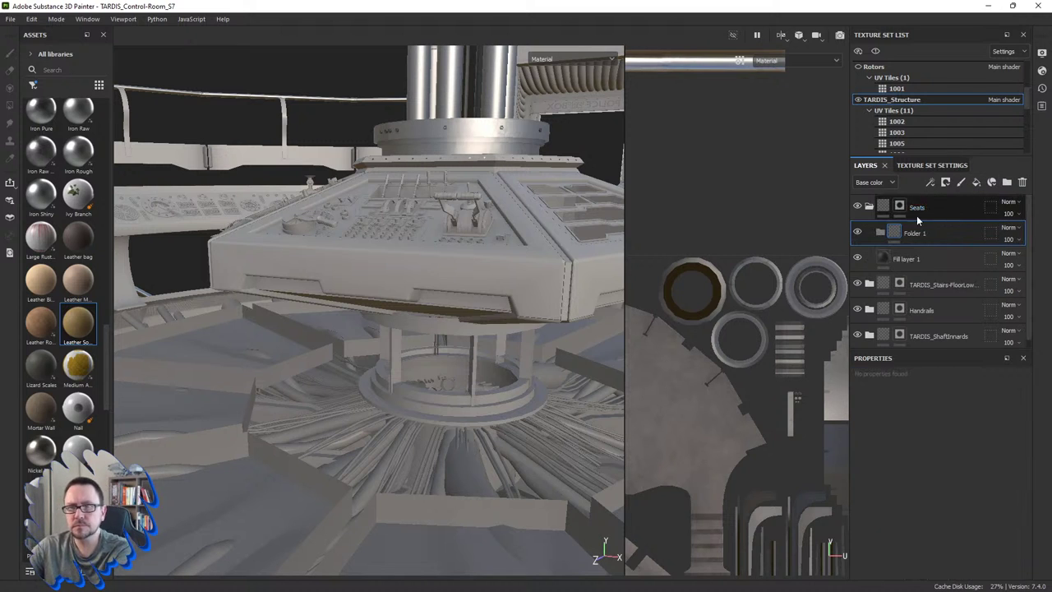
{"action": "left_click_drag", "start_coordinate": [913, 230], "coordinate": [912, 203]}
{"action": "double_click", "coordinate": [911, 207]}
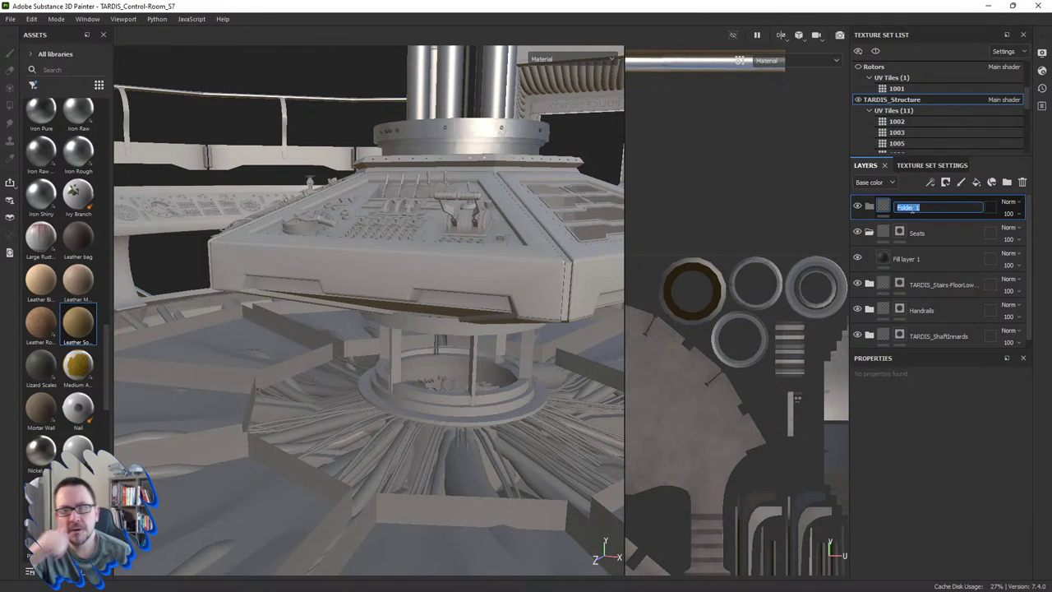
Step: Rename Fill layer 1 to Leather and place it inside the Seats folder
{"action": "double_click", "coordinate": [921, 260]}
{"action": "type", "text": "Leathe"}
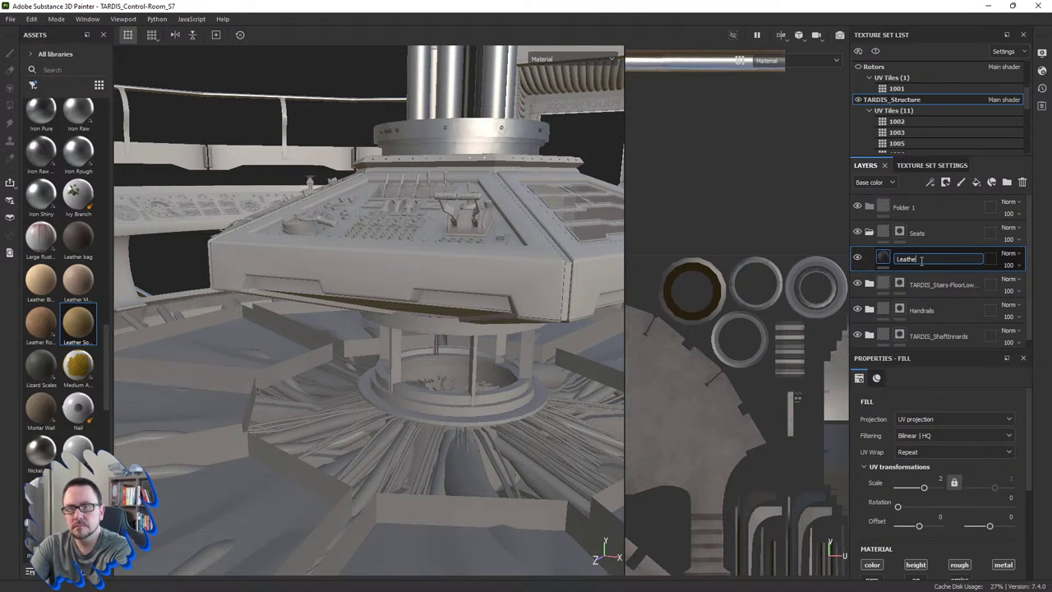
{"action": "type", "text": "r"}
{"action": "key", "text": "Return"}
{"action": "left_click_drag", "start_coordinate": [922, 260], "coordinate": [873, 233]}
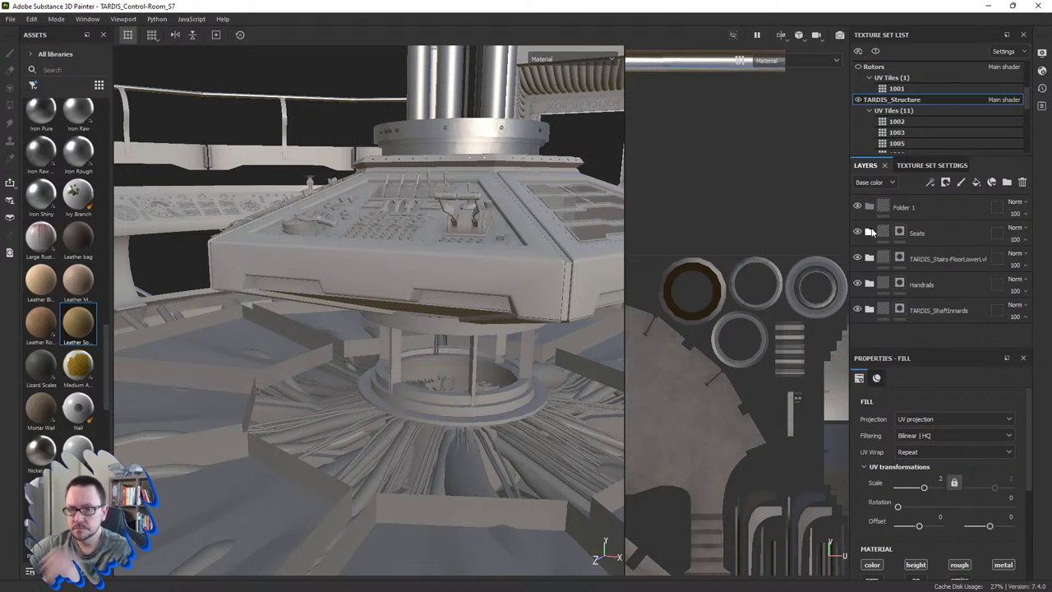
Step: Rename the Color copy 1 layer in the Stairs folder to Color
{"action": "left_click", "coordinate": [869, 261]}
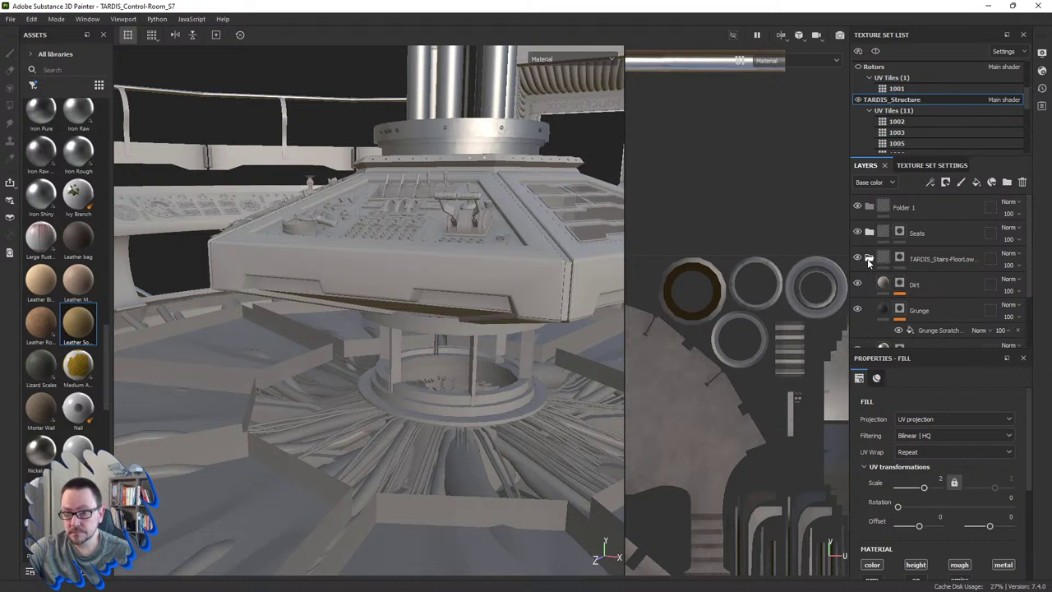
{"action": "scroll", "coordinate": [904, 271], "scroll_direction": "down", "scroll_amount": 3}
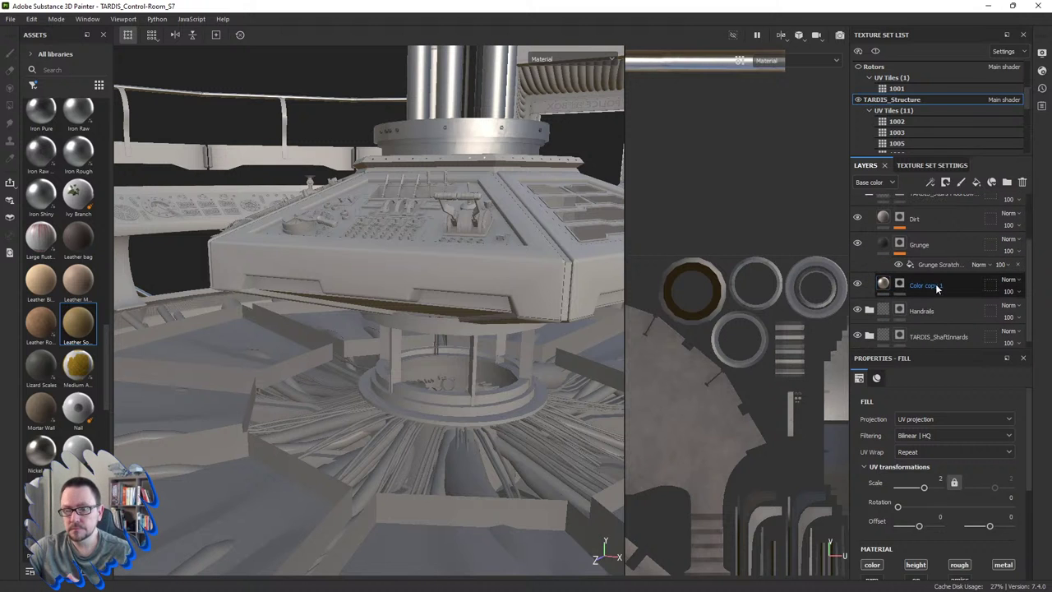
{"action": "double_click", "coordinate": [945, 284]}
{"action": "key", "text": "BackSpace"}
{"action": "key", "text": "BackSpace"}
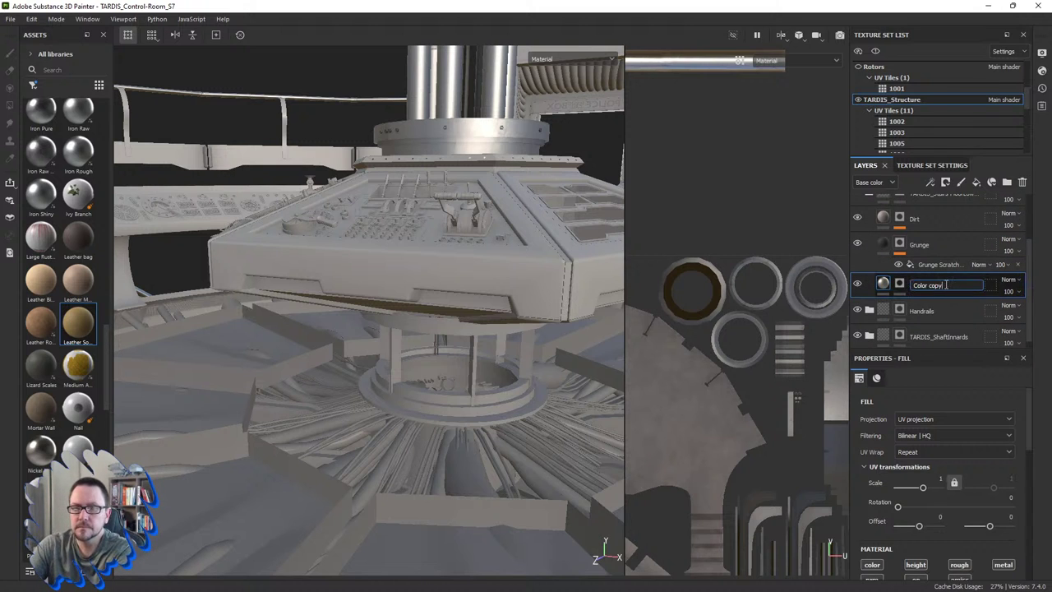
{"action": "key", "text": "BackSpace"}
{"action": "key", "text": "BackSpace"}
{"action": "key", "text": "Return"}
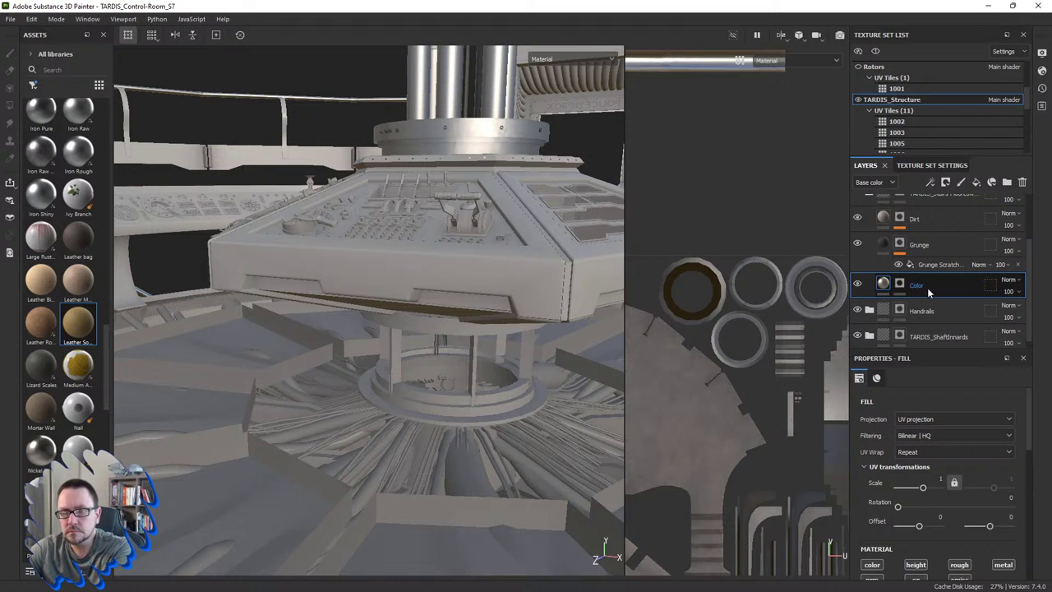
Step: Compare the Handrails layer, collapse the Stairs and Handrails folders, leaving Folder 1's name unchanged
{"action": "scroll", "coordinate": [872, 304], "scroll_direction": "up", "scroll_amount": 1}
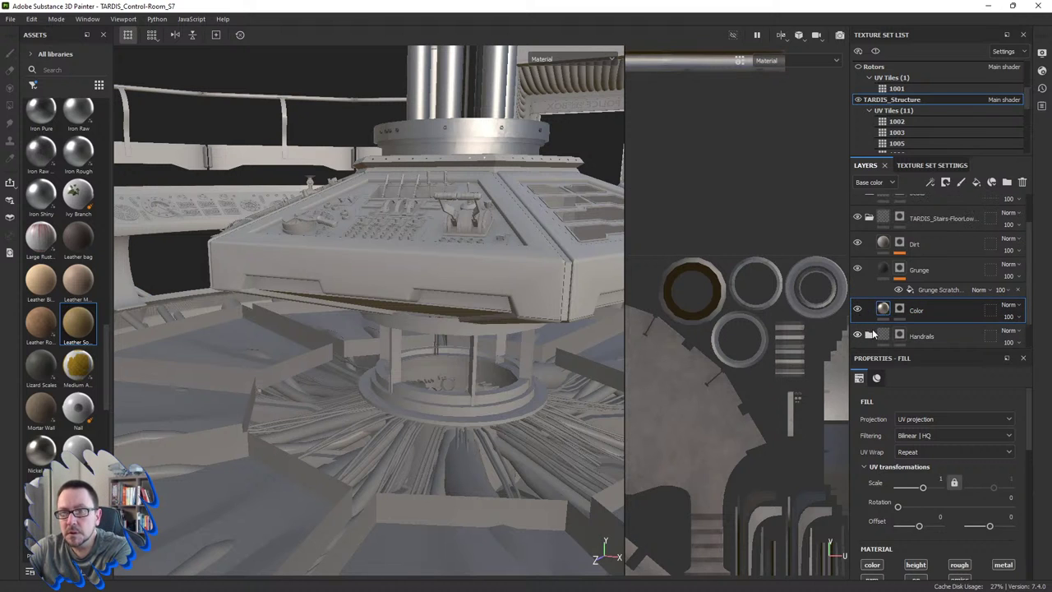
{"action": "left_click", "coordinate": [869, 334]}
{"action": "scroll", "coordinate": [873, 300], "scroll_direction": "down", "scroll_amount": 1}
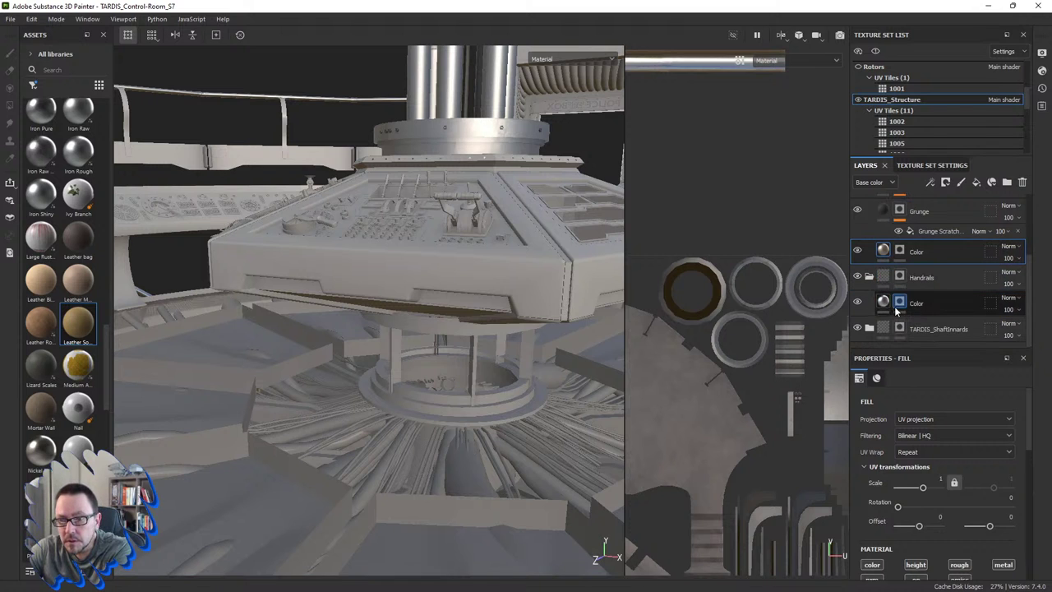
{"action": "scroll", "coordinate": [873, 329], "scroll_direction": "up", "scroll_amount": 1}
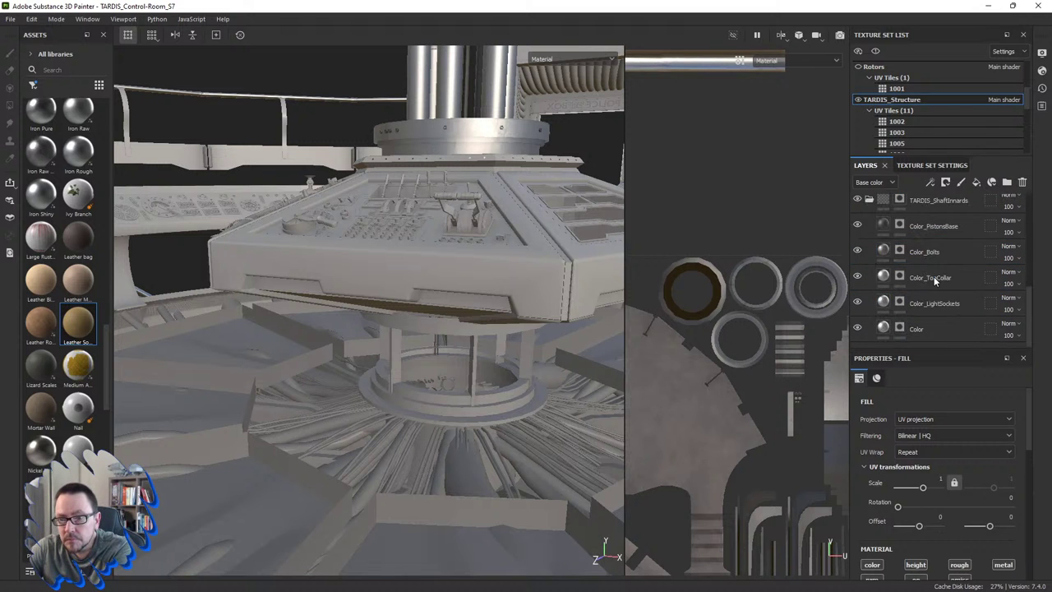
{"action": "scroll", "coordinate": [872, 337], "scroll_direction": "up", "scroll_amount": 1}
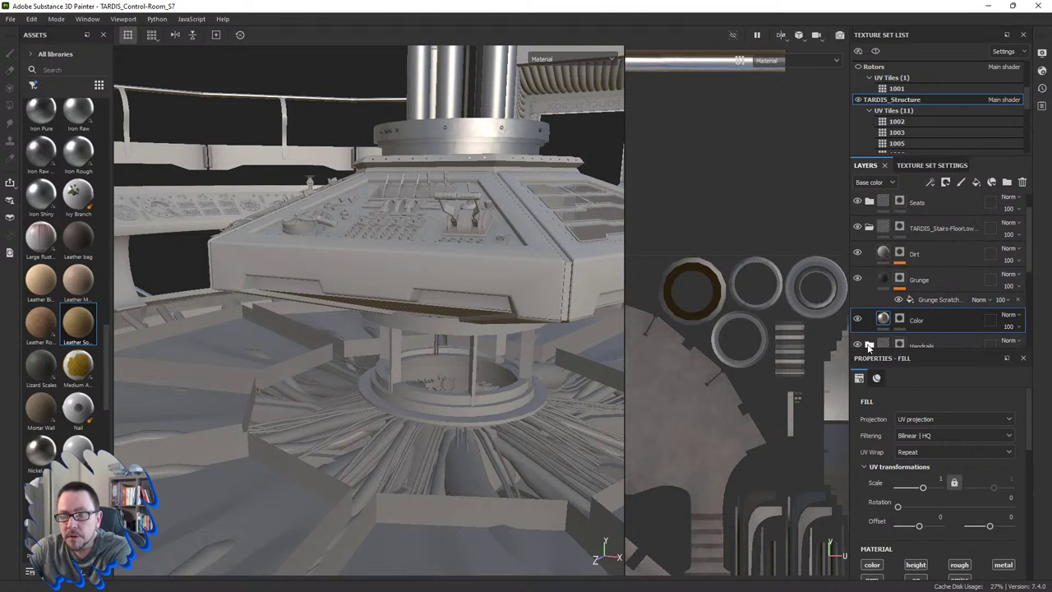
{"action": "left_click", "coordinate": [870, 228]}
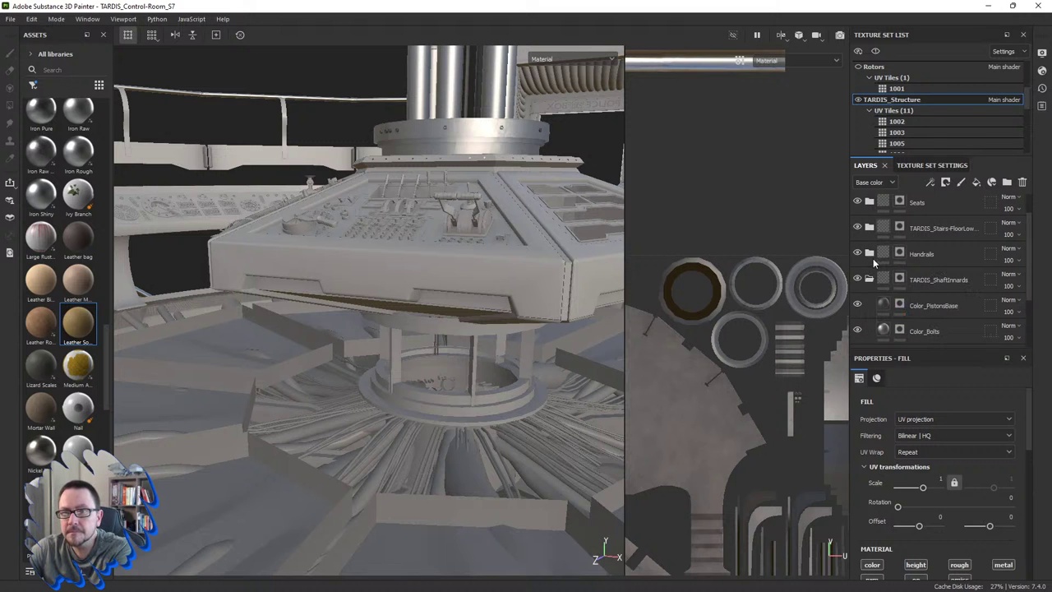
{"action": "left_click", "coordinate": [869, 282]}
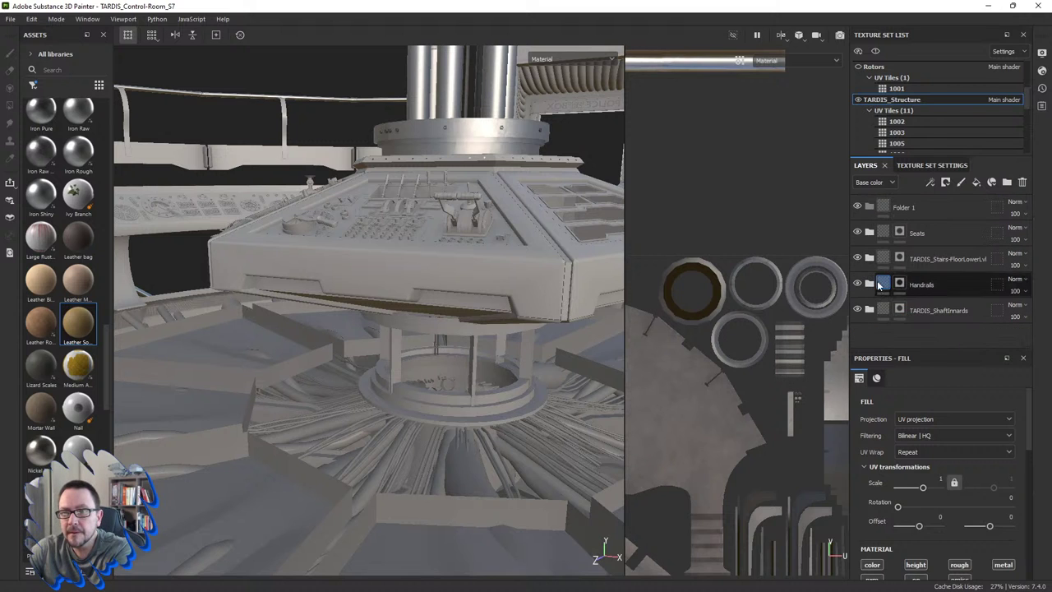
{"action": "double_click", "coordinate": [901, 209]}
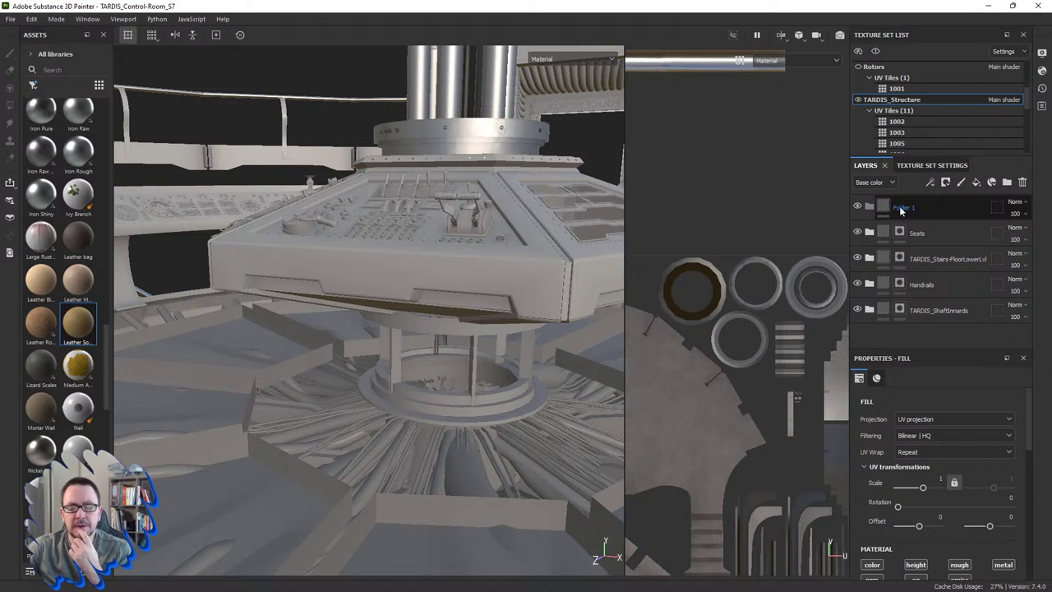
{"action": "key", "text": "Return"}
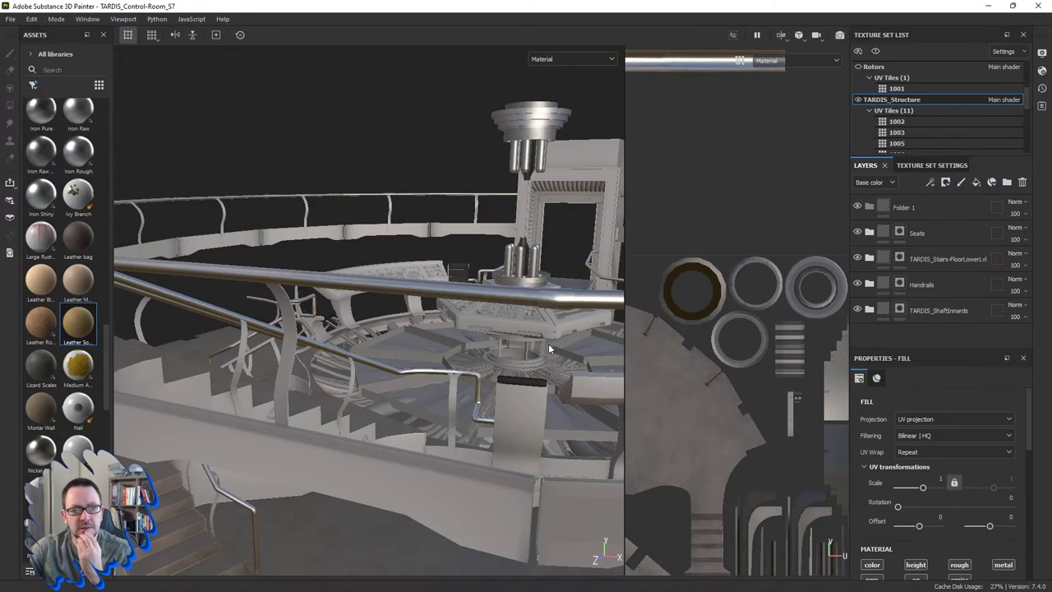
{"action": "left_click_drag", "start_coordinate": [548, 339], "coordinate": [503, 341], "text": "alt"}
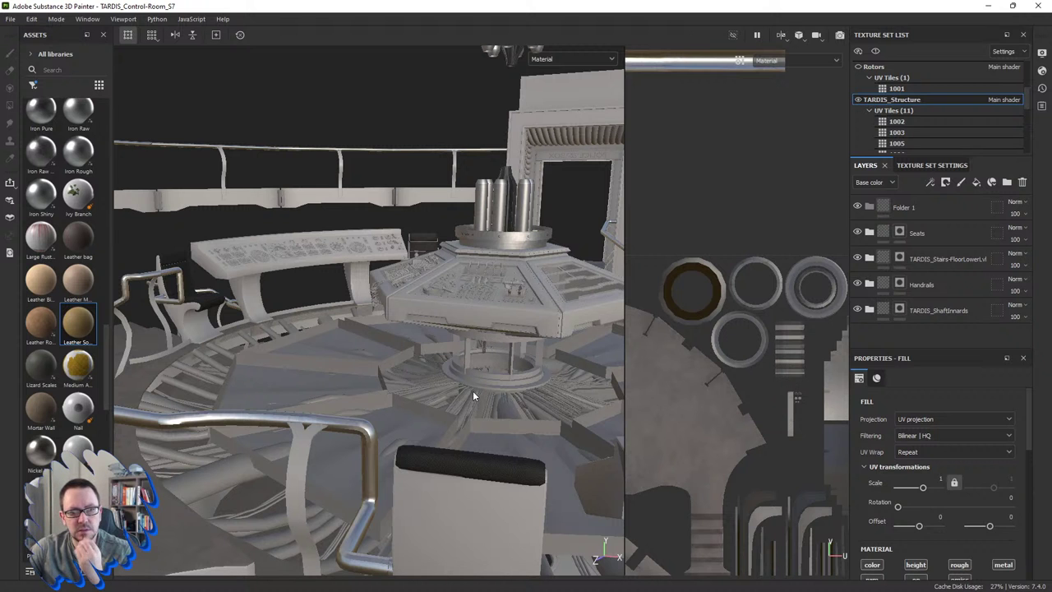
{"action": "mouse_move", "coordinate": [472, 390]}
{"action": "left_mouse_down", "text": "alt"}
{"action": "mouse_move", "coordinate": [469, 322]}
{"action": "mouse_move", "coordinate": [456, 332]}
{"action": "mouse_move", "coordinate": [473, 465]}
{"action": "left_mouse_up", "text": "alt"}
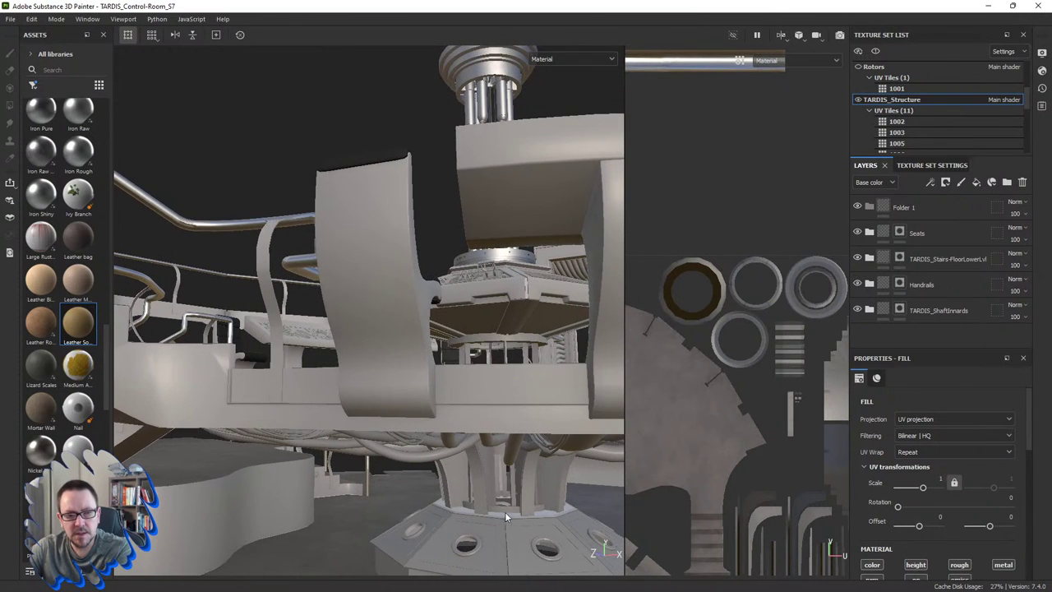
{"action": "scroll", "coordinate": [704, 396], "scroll_direction": "up", "scroll_amount": 2}
{"action": "scroll", "coordinate": [703, 396], "scroll_direction": "up", "scroll_amount": 2}
{"action": "scroll", "coordinate": [704, 396], "scroll_direction": "up", "scroll_amount": 2}
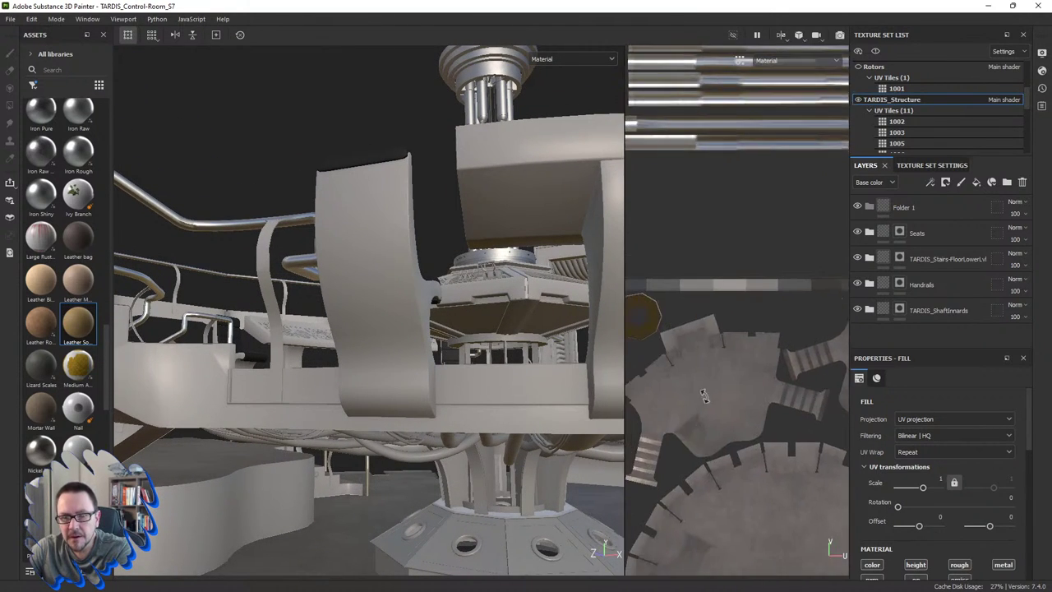
{"action": "mouse_move", "coordinate": [704, 397]}
{"action": "middle_mouse_down"}
{"action": "mouse_move", "coordinate": [680, 411]}
{"action": "mouse_move", "coordinate": [696, 396]}
{"action": "middle_mouse_up"}
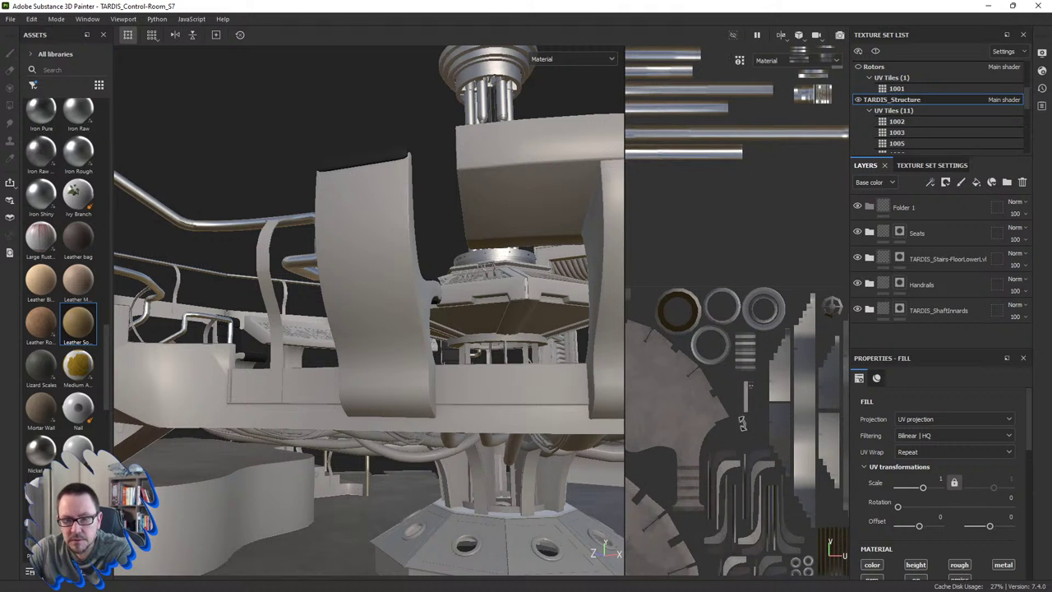
{"action": "mouse_move", "coordinate": [560, 450]}
{"action": "left_mouse_down", "text": "alt"}
{"action": "mouse_move", "coordinate": [492, 524]}
{"action": "mouse_move", "coordinate": [626, 464]}
{"action": "left_mouse_up", "text": "alt"}
{"action": "scroll", "coordinate": [745, 361], "scroll_direction": "down", "scroll_amount": 3}
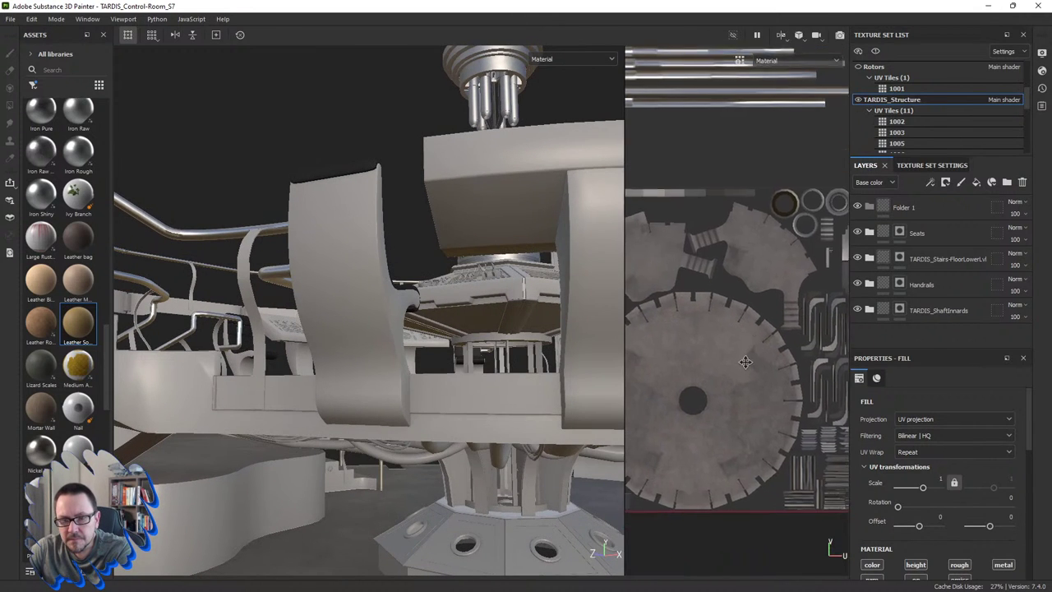
{"action": "middle_click_drag", "start_coordinate": [745, 361], "coordinate": [789, 397]}
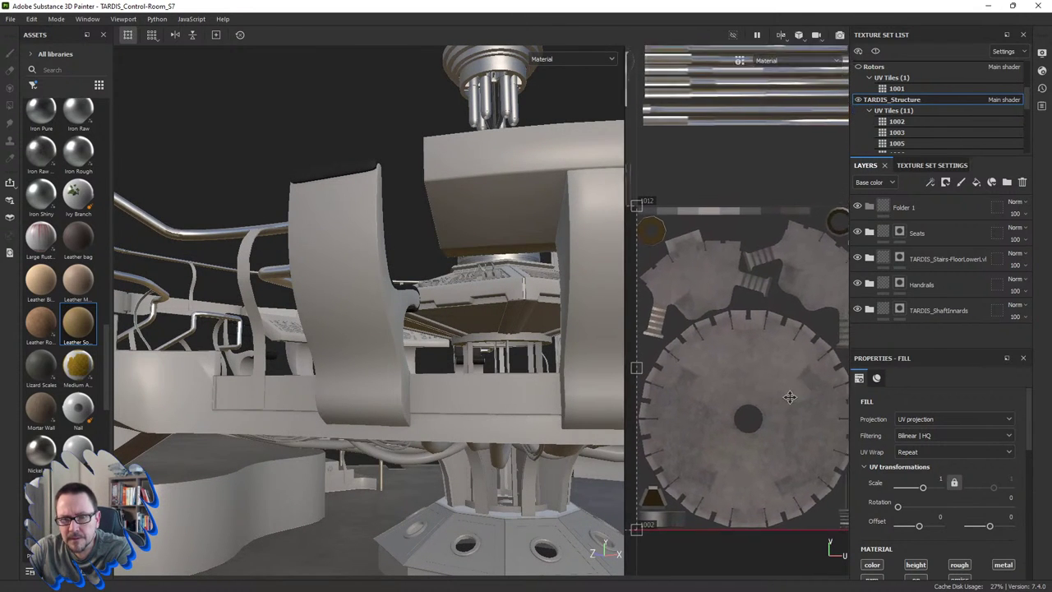
{"action": "scroll", "coordinate": [789, 397], "scroll_direction": "down", "scroll_amount": 3}
{"action": "mouse_move", "coordinate": [541, 477]}
{"action": "left_mouse_down", "text": "alt"}
{"action": "mouse_move", "coordinate": [529, 503]}
{"action": "mouse_move", "coordinate": [504, 504]}
{"action": "mouse_move", "coordinate": [496, 444]}
{"action": "mouse_move", "coordinate": [460, 447]}
{"action": "mouse_move", "coordinate": [505, 441]}
{"action": "mouse_move", "coordinate": [506, 454]}
{"action": "left_mouse_up", "text": "alt"}
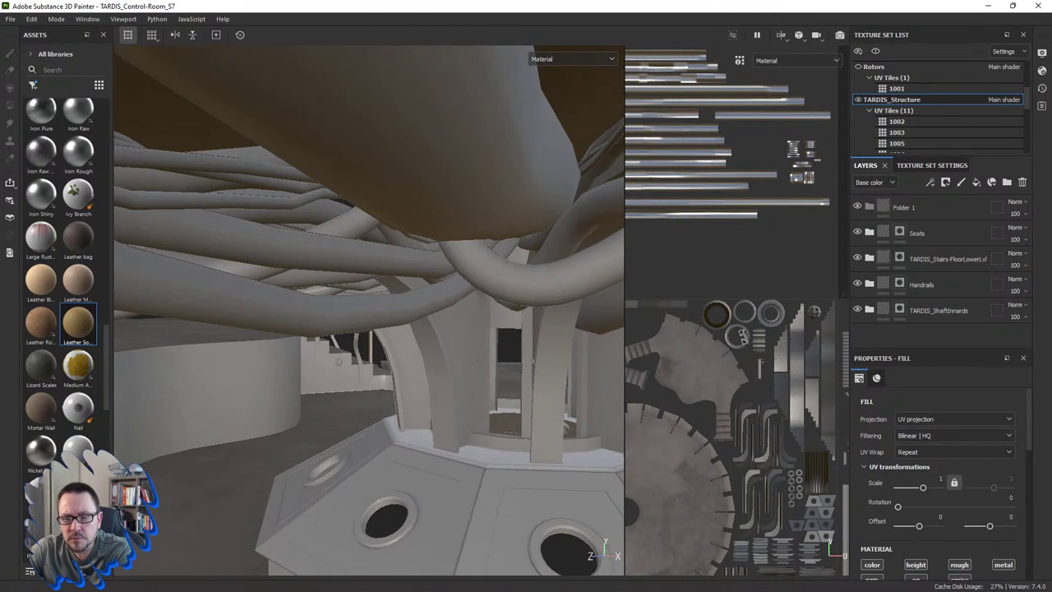
{"action": "scroll", "coordinate": [546, 350], "scroll_direction": "up", "scroll_amount": 5}
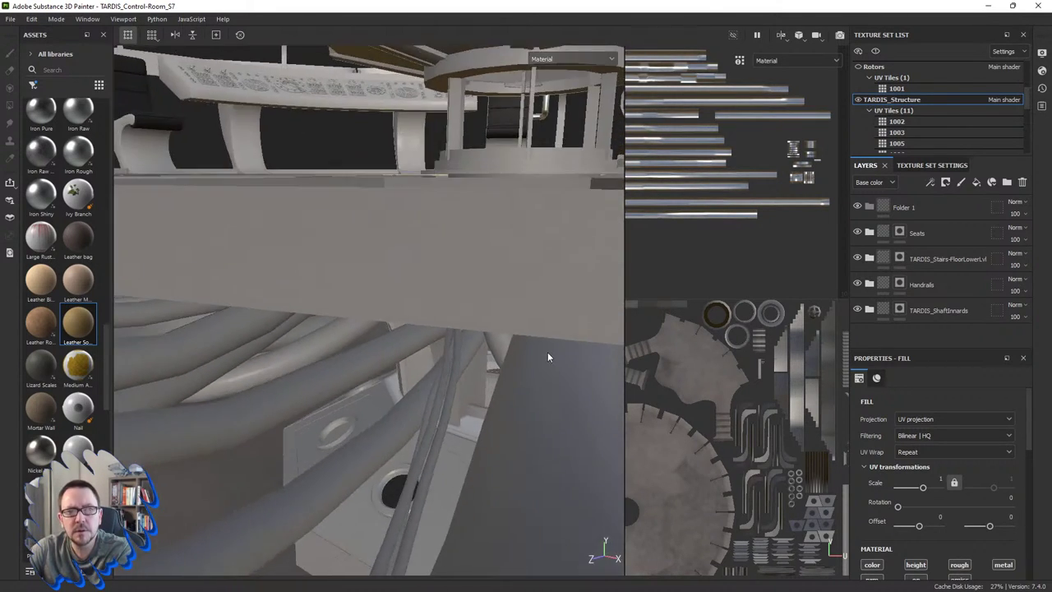
{"action": "mouse_move", "coordinate": [547, 355]}
{"action": "left_mouse_down", "text": "alt"}
{"action": "mouse_move", "coordinate": [496, 399]}
{"action": "mouse_move", "coordinate": [504, 338]}
{"action": "mouse_move", "coordinate": [491, 396]}
{"action": "left_mouse_up", "text": "alt"}
{"action": "scroll", "coordinate": [751, 351], "scroll_direction": "up", "scroll_amount": 2}
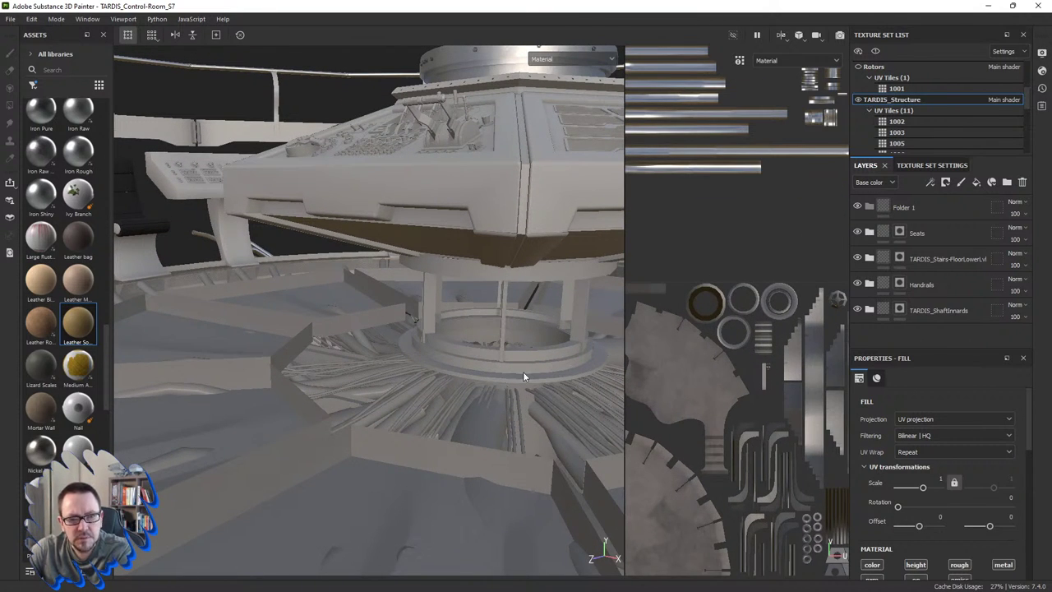
{"action": "mouse_move", "coordinate": [523, 375]}
{"action": "left_mouse_down", "text": "alt"}
{"action": "mouse_move", "coordinate": [481, 364]}
{"action": "mouse_move", "coordinate": [467, 405]}
{"action": "left_mouse_up", "text": "alt"}
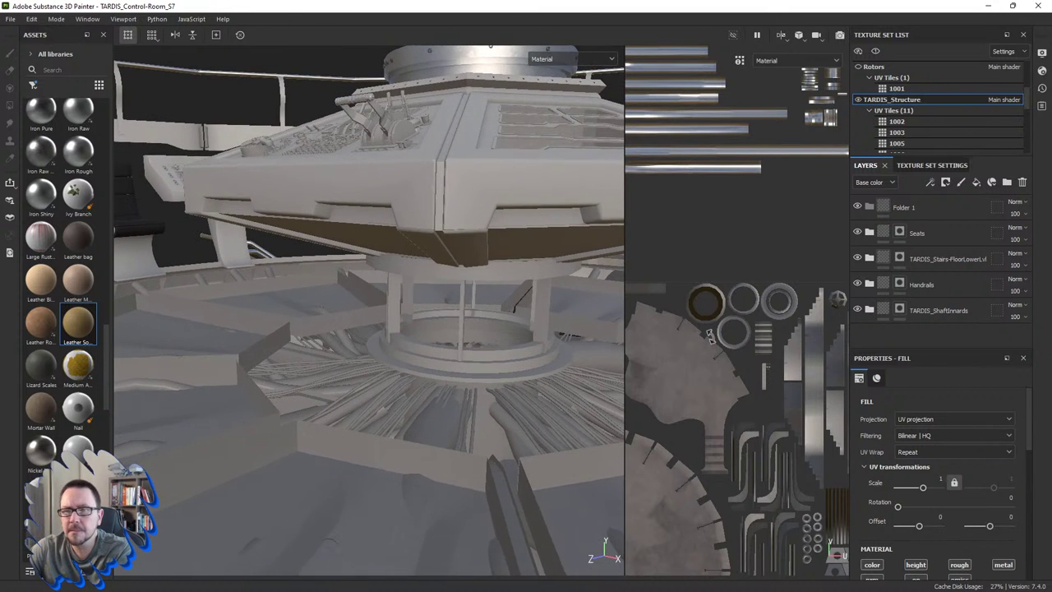
Step: Rename Folder 1 to Shaft_UnderConsole and add a new fill layer inside it
{"action": "double_click", "coordinate": [904, 207]}
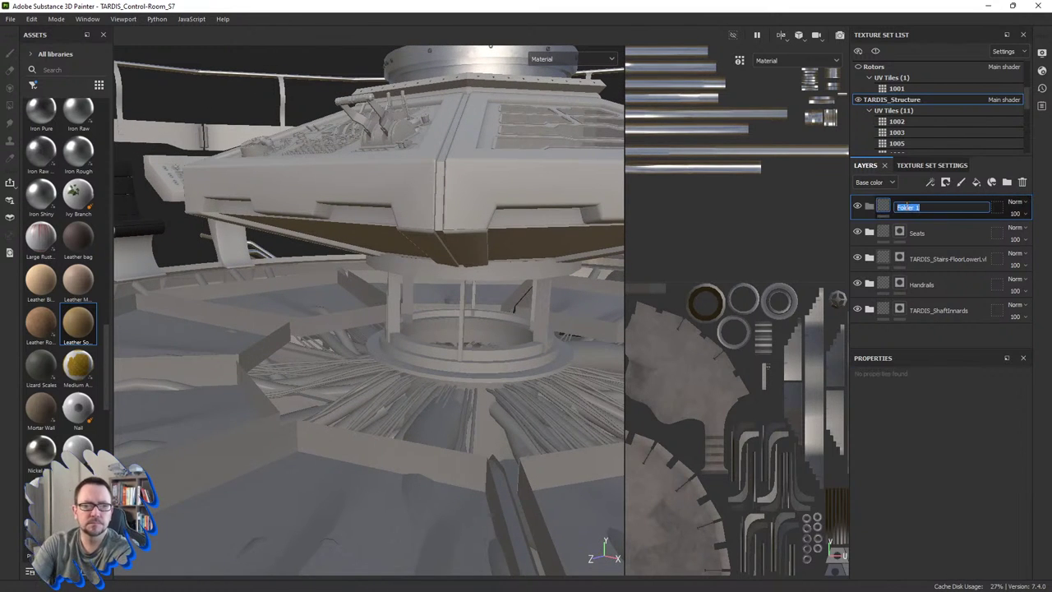
{"action": "type", "text": "Sha"}
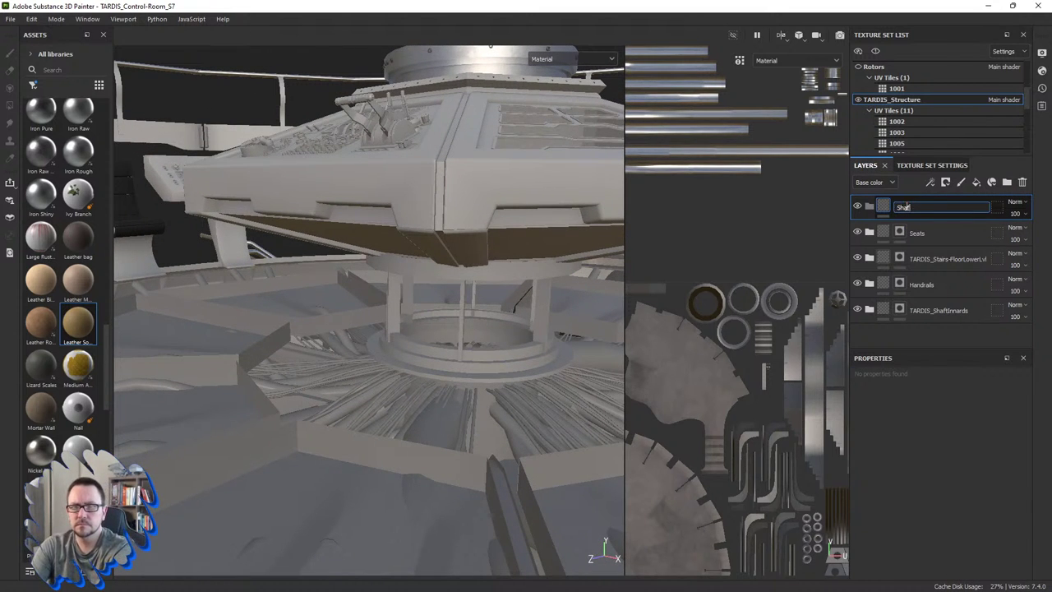
{"action": "type", "text": "ft_Un"}
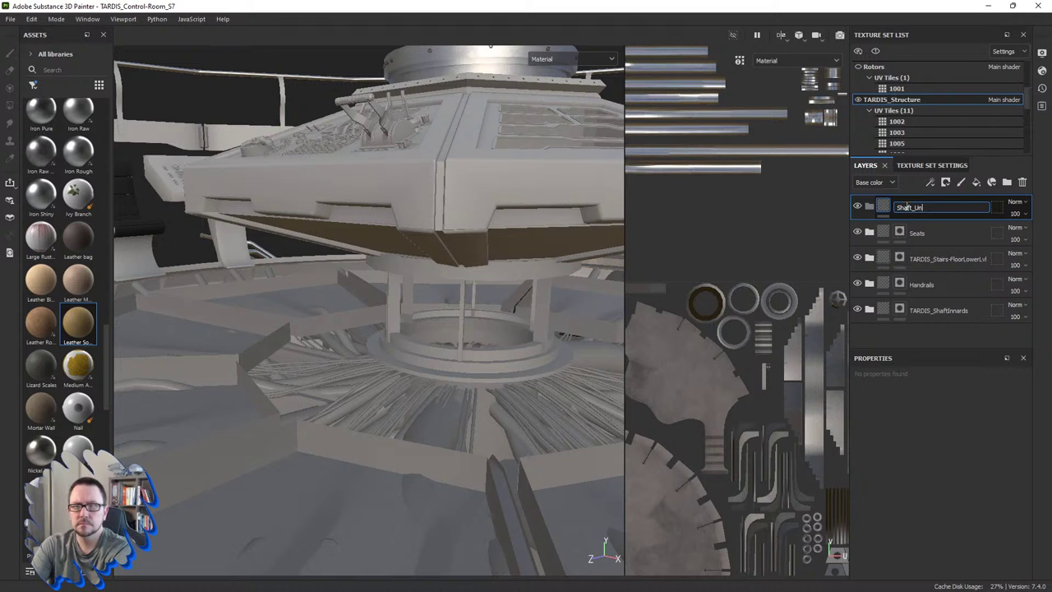
{"action": "type", "text": "derC"}
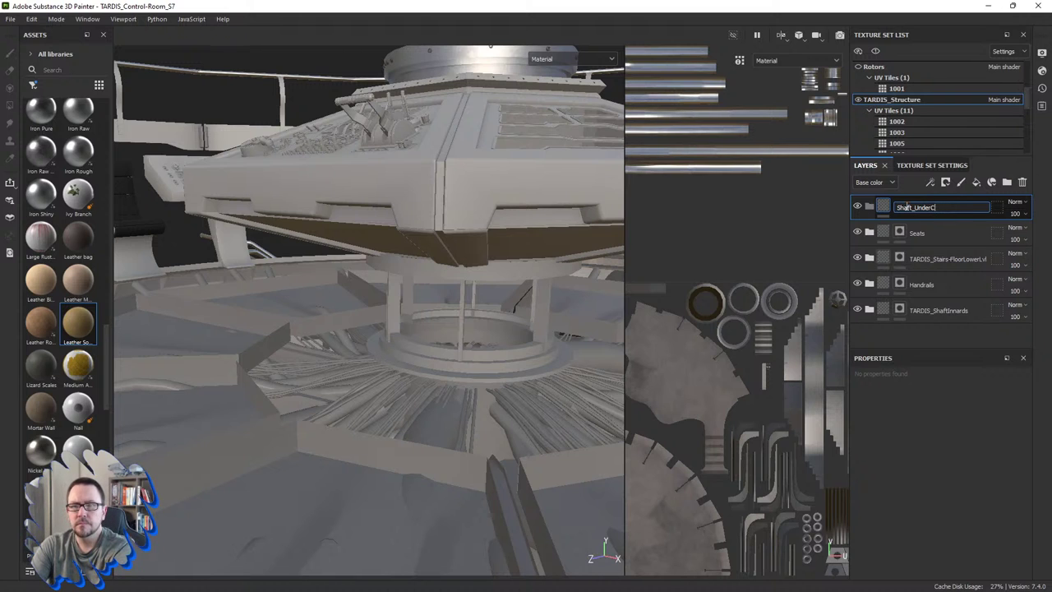
{"action": "type", "text": "onsole"}
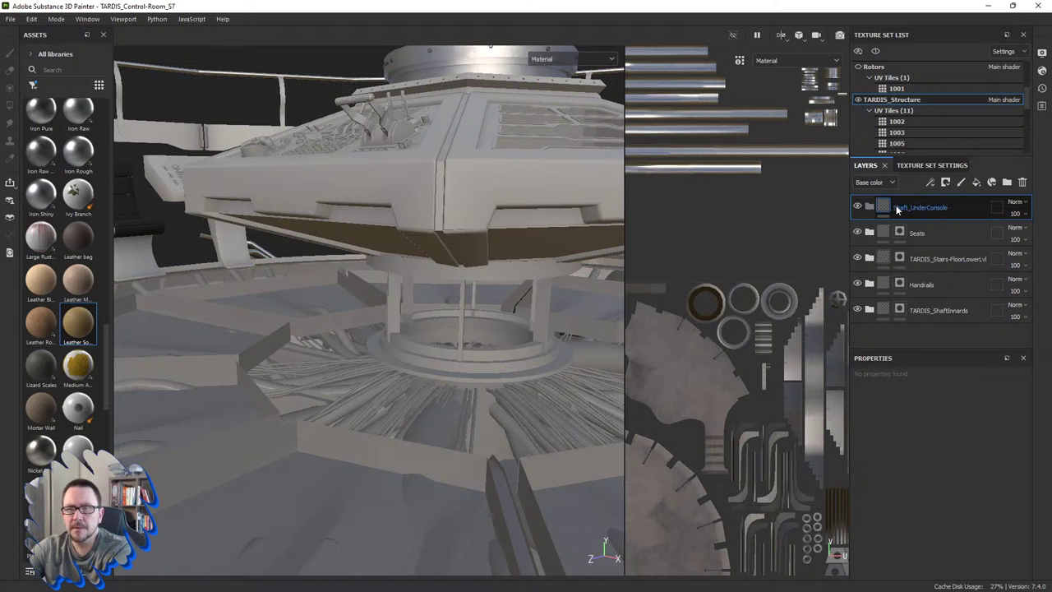
{"action": "key", "text": "Return"}
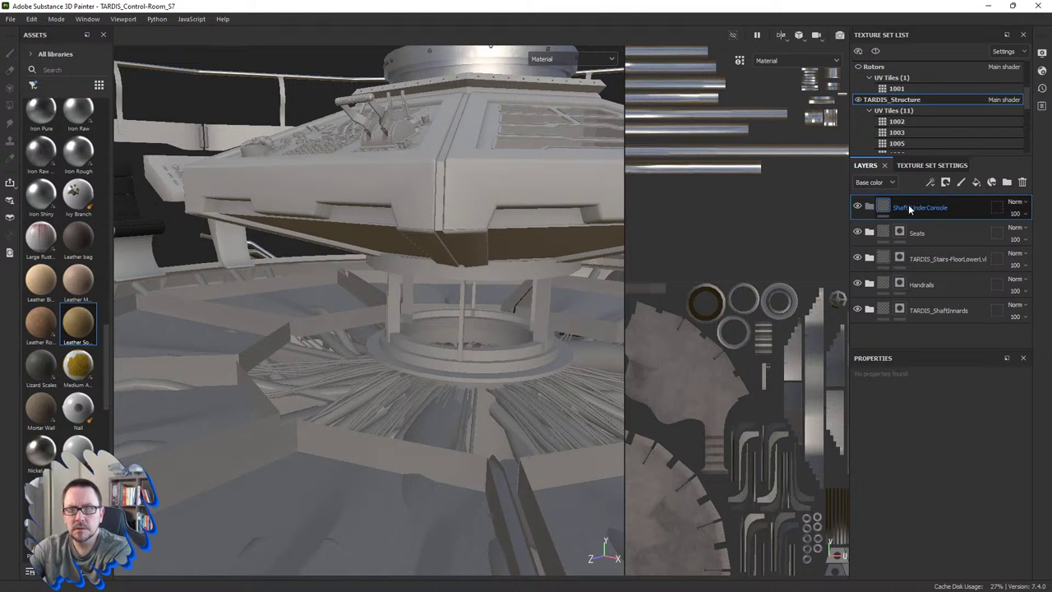
{"action": "left_click", "coordinate": [977, 183]}
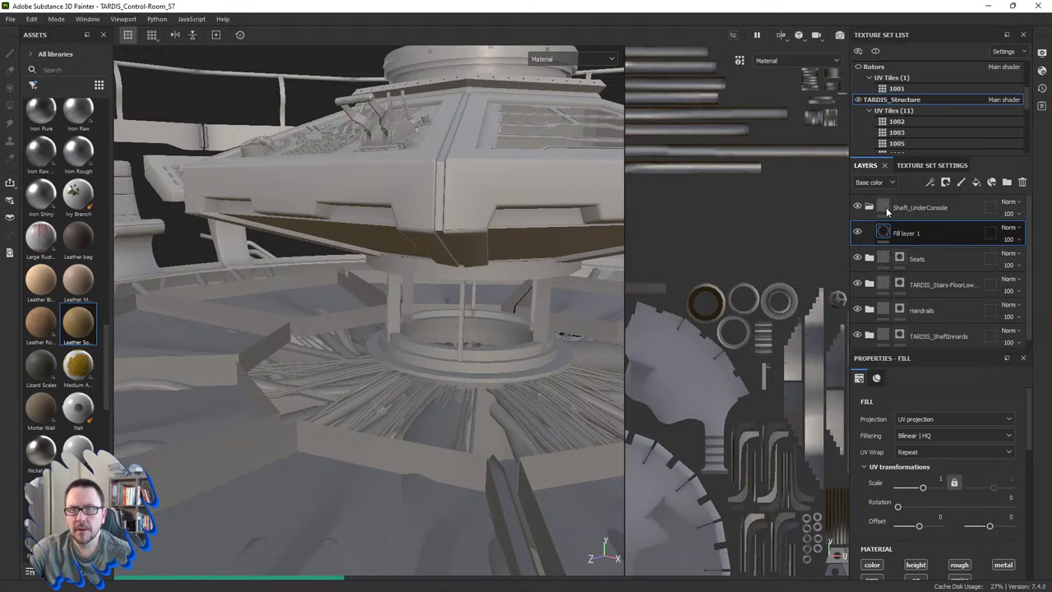
Step: Select Fill layer 1 and set its base colour to a muted red
{"action": "right_click", "coordinate": [886, 207]}
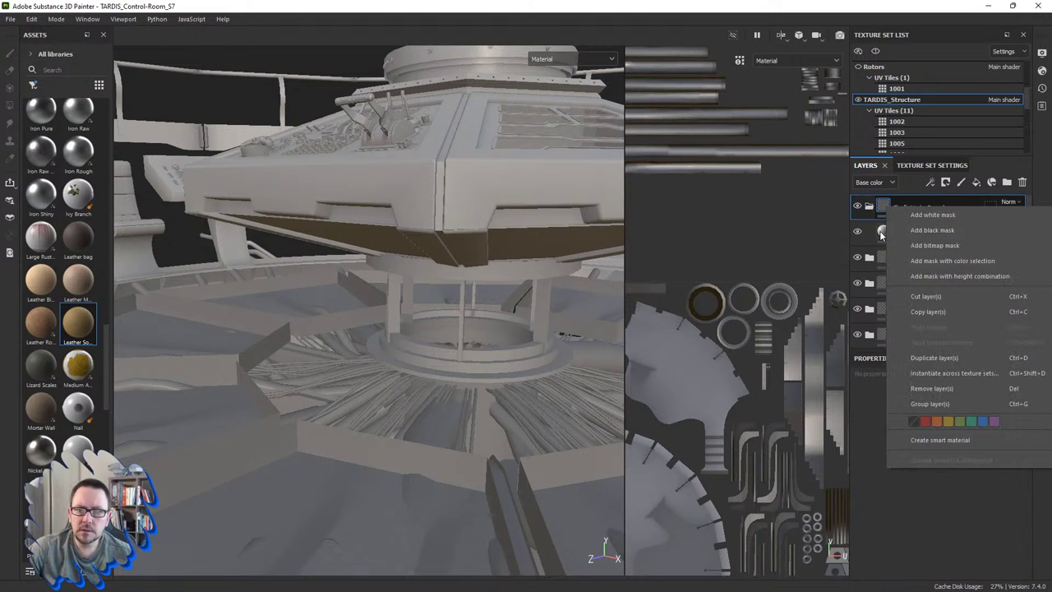
{"action": "left_click", "coordinate": [896, 233]}
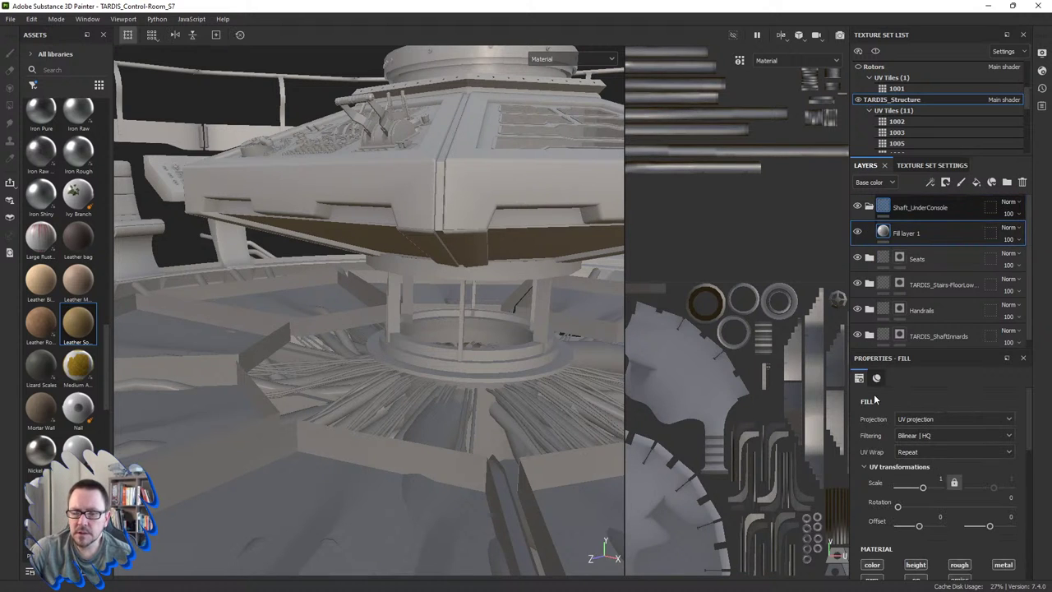
{"action": "scroll", "coordinate": [878, 500], "scroll_direction": "down", "scroll_amount": 4}
{"action": "left_click", "coordinate": [894, 496]}
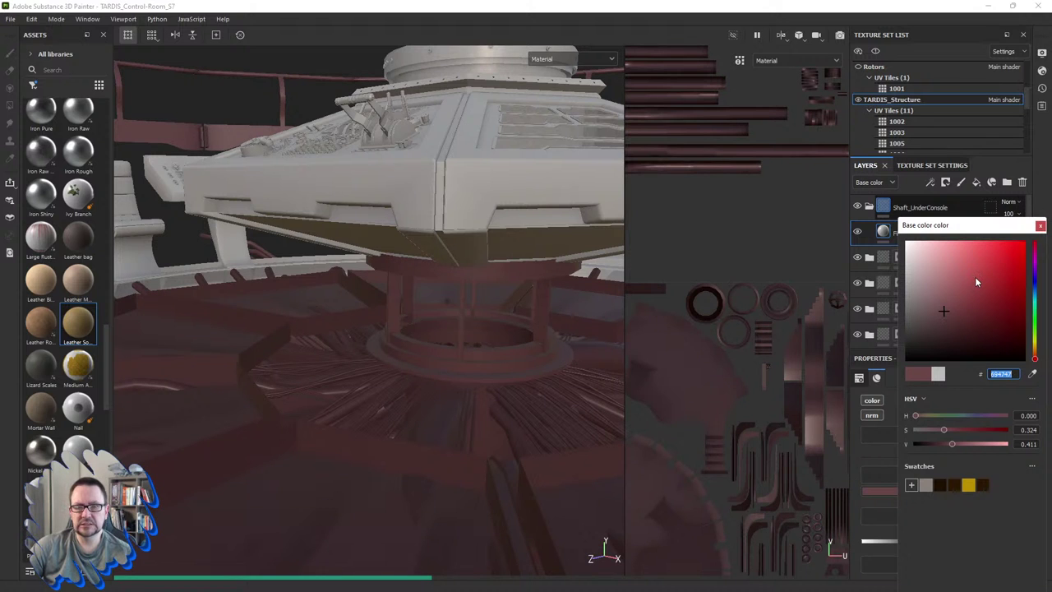
{"action": "left_click", "coordinate": [974, 281]}
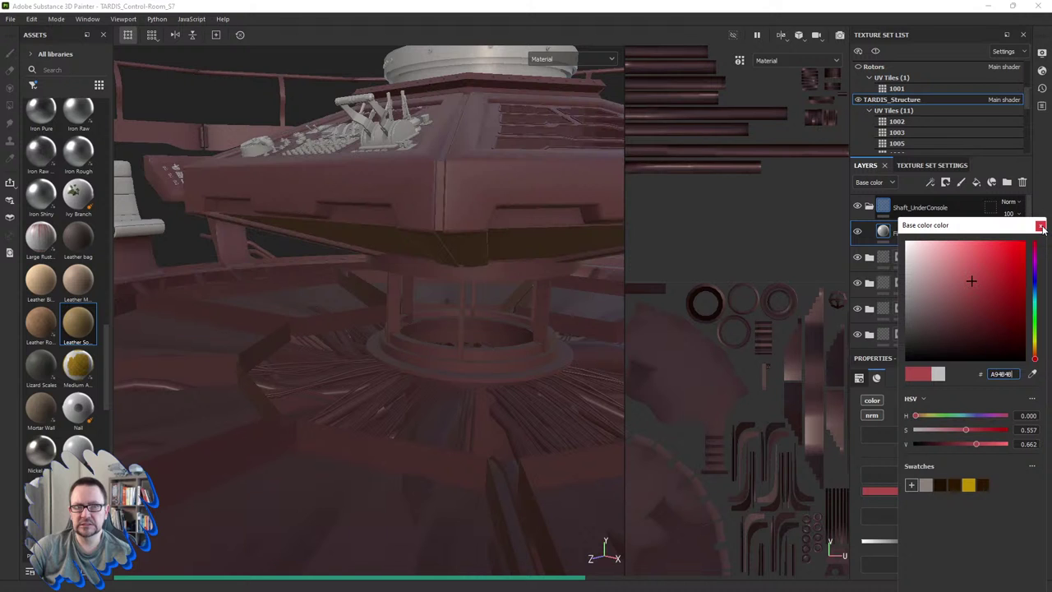
{"action": "left_click", "coordinate": [1041, 226]}
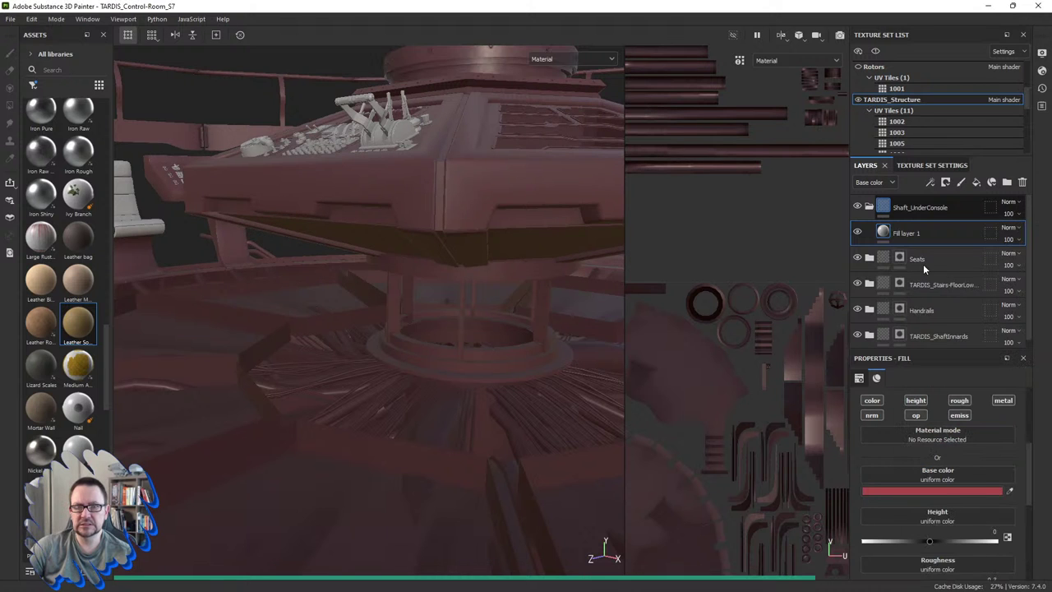
Step: Add a black mask to the Shaft_UnderConsole folder and select the mask for painting
{"action": "right_click", "coordinate": [884, 209]}
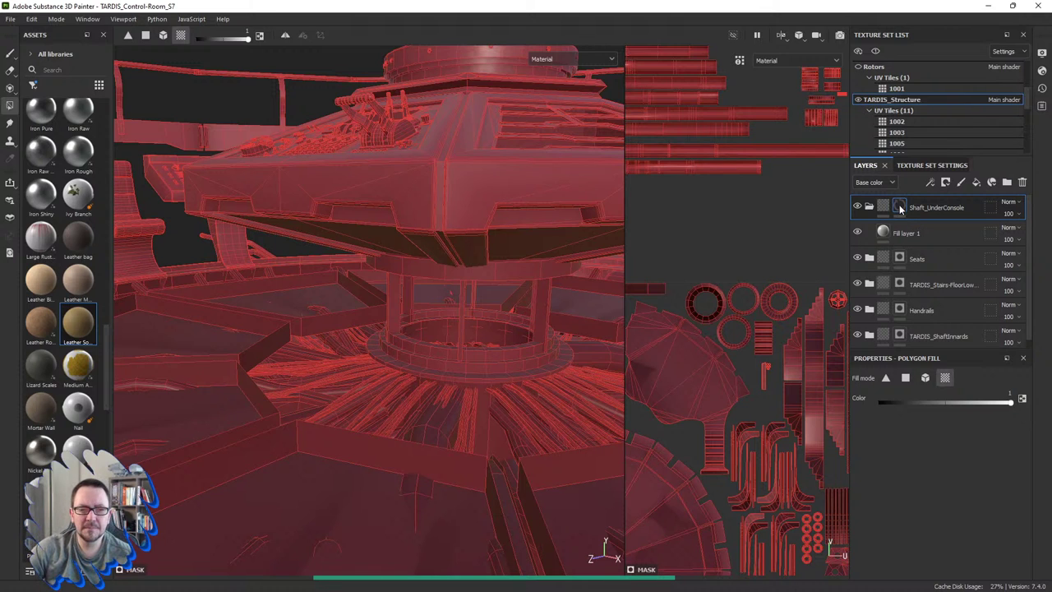
{"action": "left_click", "coordinate": [901, 209]}
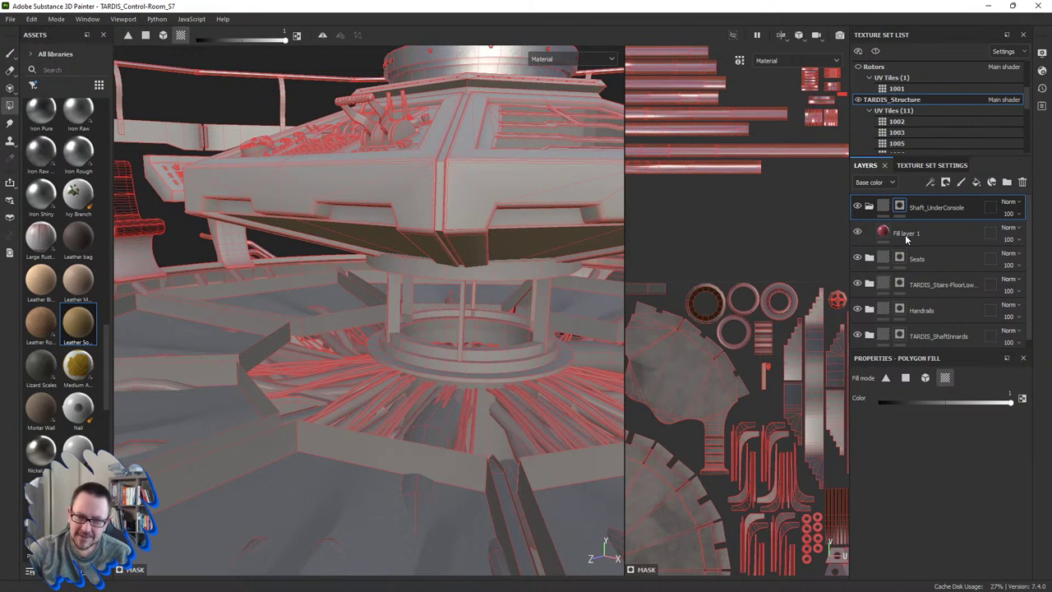
Step: Turn off visibility of the Seats, Stairs, Handrails and ShaftInnards folders
{"action": "left_click", "coordinate": [858, 258]}
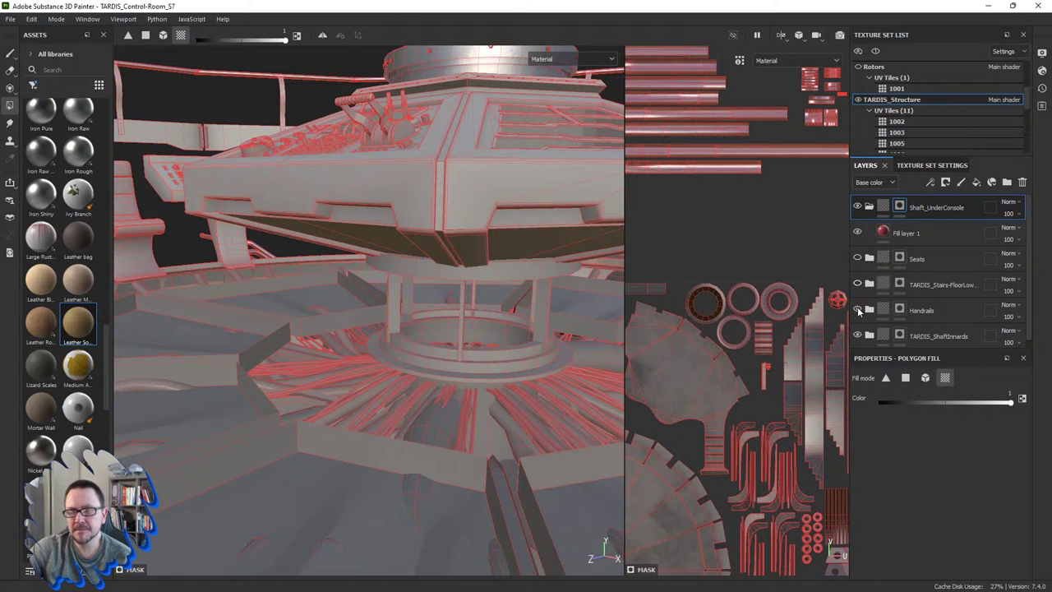
{"action": "left_click", "coordinate": [857, 337]}
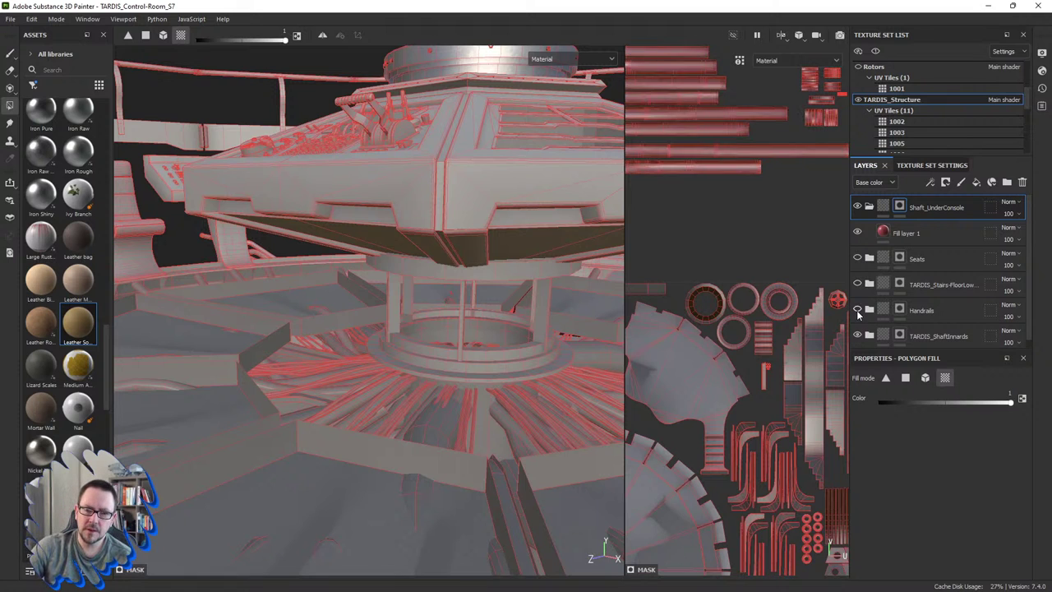
{"action": "scroll", "coordinate": [908, 331], "scroll_direction": "down", "scroll_amount": 1}
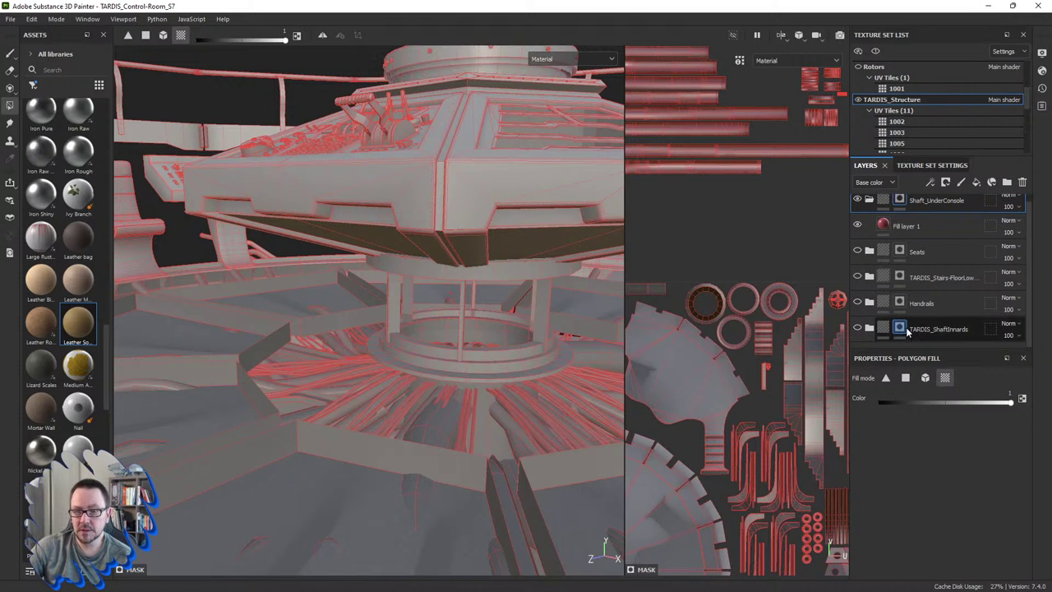
{"action": "scroll", "coordinate": [907, 329], "scroll_direction": "up", "scroll_amount": 1}
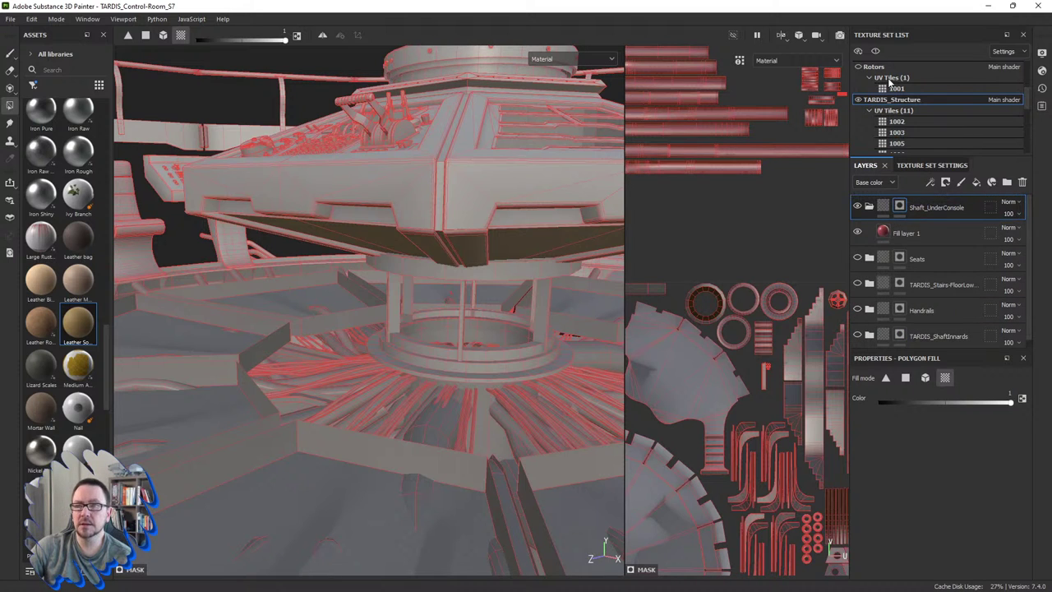
{"action": "scroll", "coordinate": [890, 82], "scroll_direction": "down", "scroll_amount": 1}
{"action": "scroll", "coordinate": [886, 89], "scroll_direction": "down", "scroll_amount": 1}
{"action": "scroll", "coordinate": [883, 95], "scroll_direction": "down", "scroll_amount": 1}
{"action": "scroll", "coordinate": [879, 101], "scroll_direction": "down", "scroll_amount": 2}
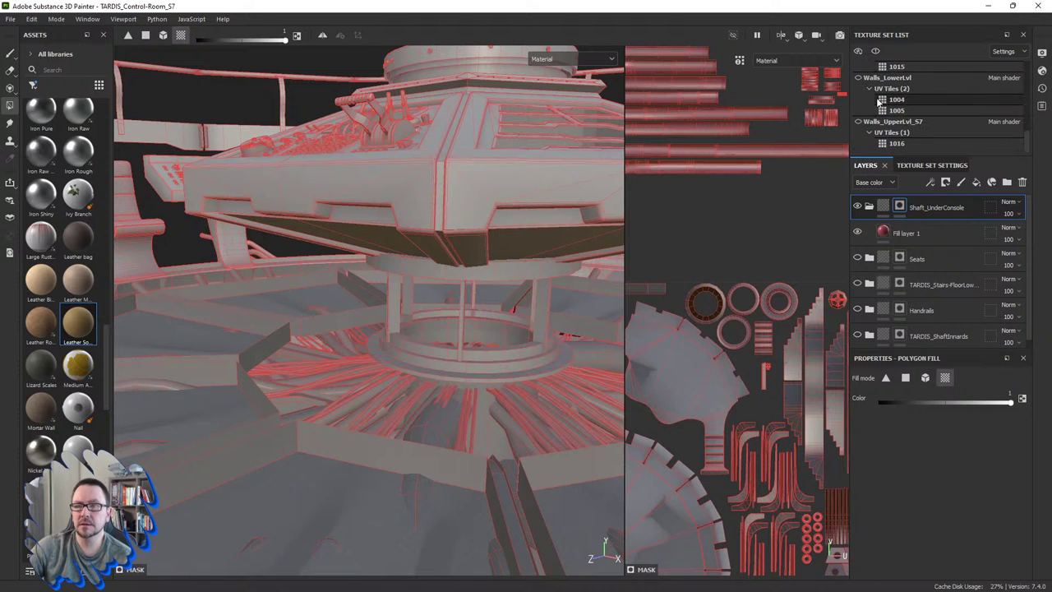
{"action": "scroll", "coordinate": [871, 105], "scroll_direction": "up", "scroll_amount": 1}
{"action": "scroll", "coordinate": [870, 105], "scroll_direction": "up", "scroll_amount": 1}
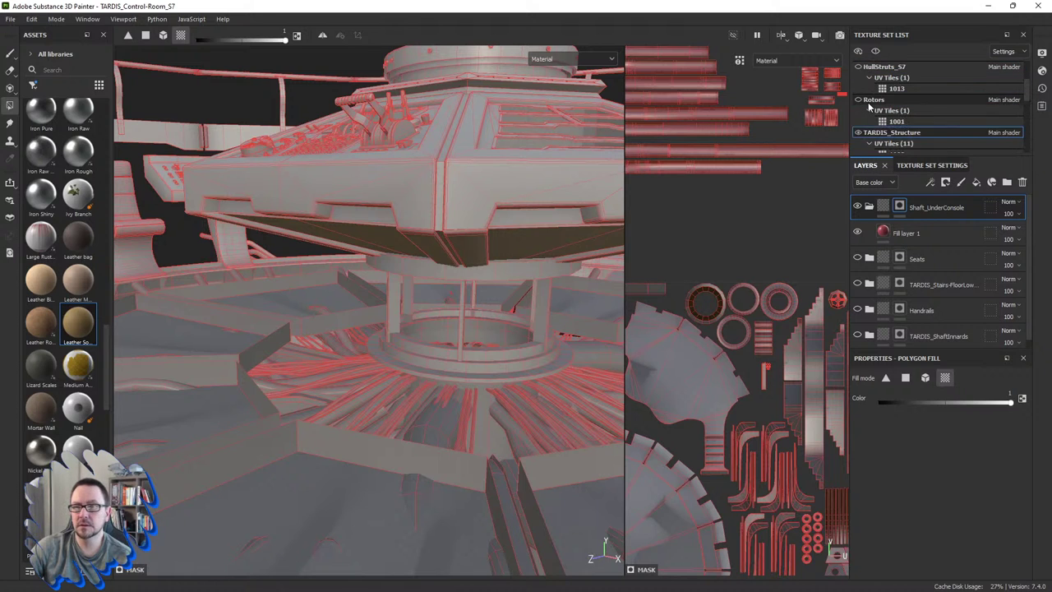
{"action": "scroll", "coordinate": [869, 106], "scroll_direction": "up", "scroll_amount": 1}
{"action": "scroll", "coordinate": [868, 105], "scroll_direction": "up", "scroll_amount": 1}
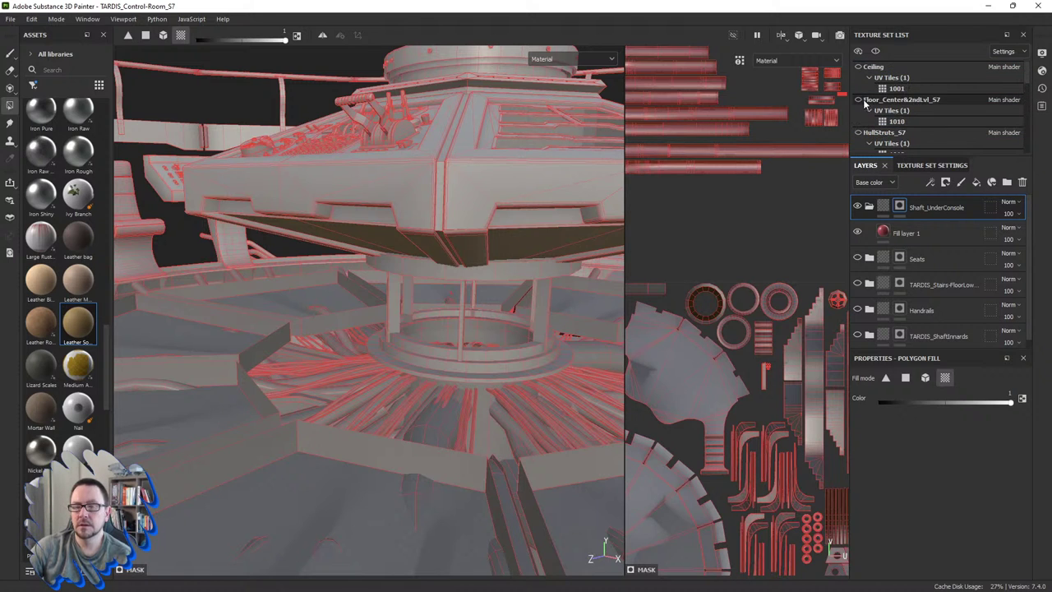
{"action": "scroll", "coordinate": [867, 99], "scroll_direction": "down", "scroll_amount": 1}
{"action": "scroll", "coordinate": [867, 99], "scroll_direction": "down", "scroll_amount": 1}
{"action": "scroll", "coordinate": [866, 99], "scroll_direction": "down", "scroll_amount": 1}
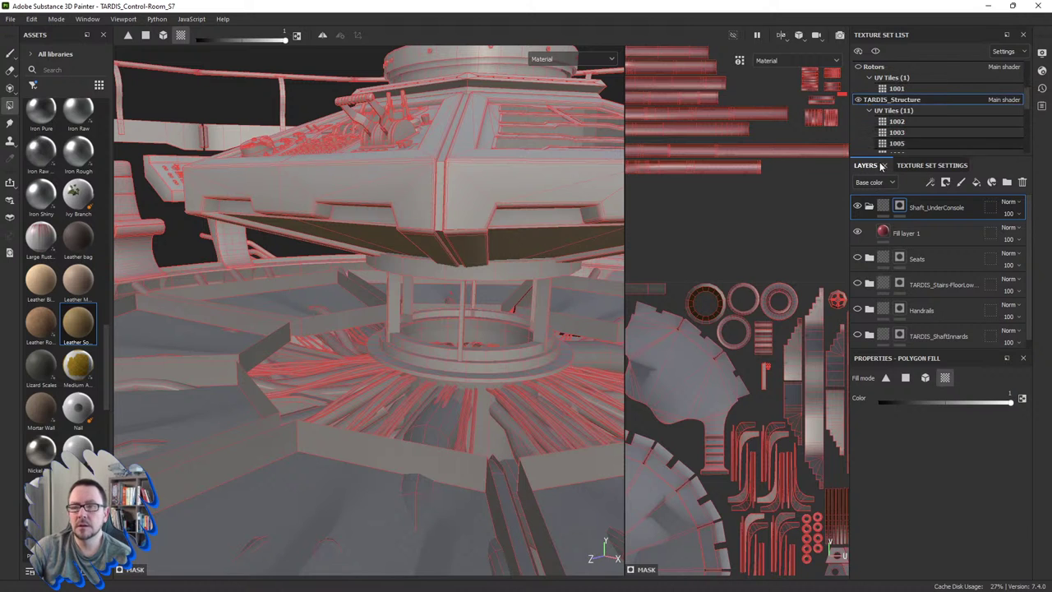
{"action": "right_click", "coordinate": [900, 207]}
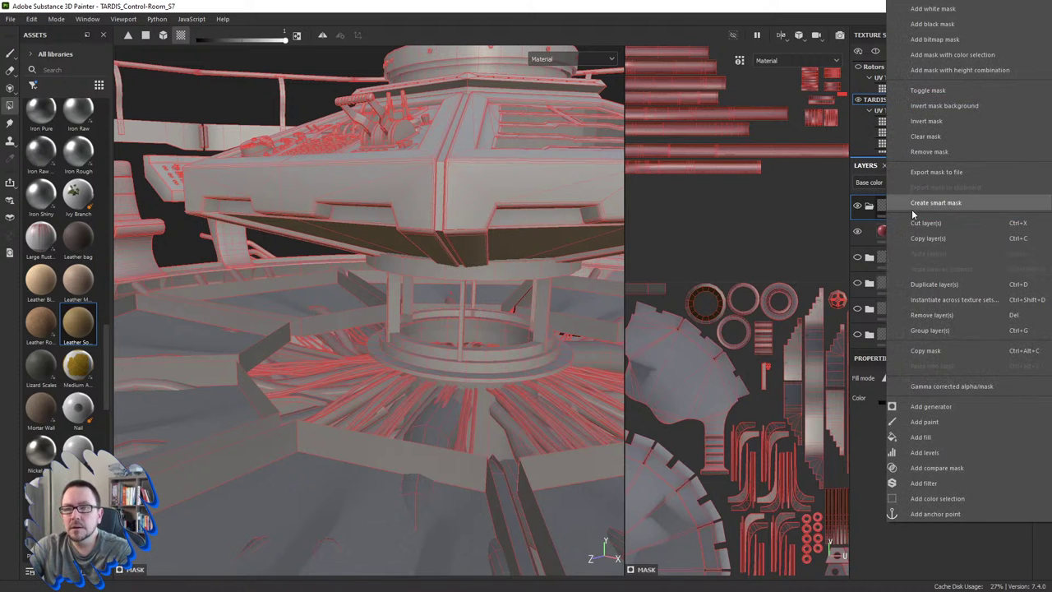
{"action": "left_click", "coordinate": [829, 219]}
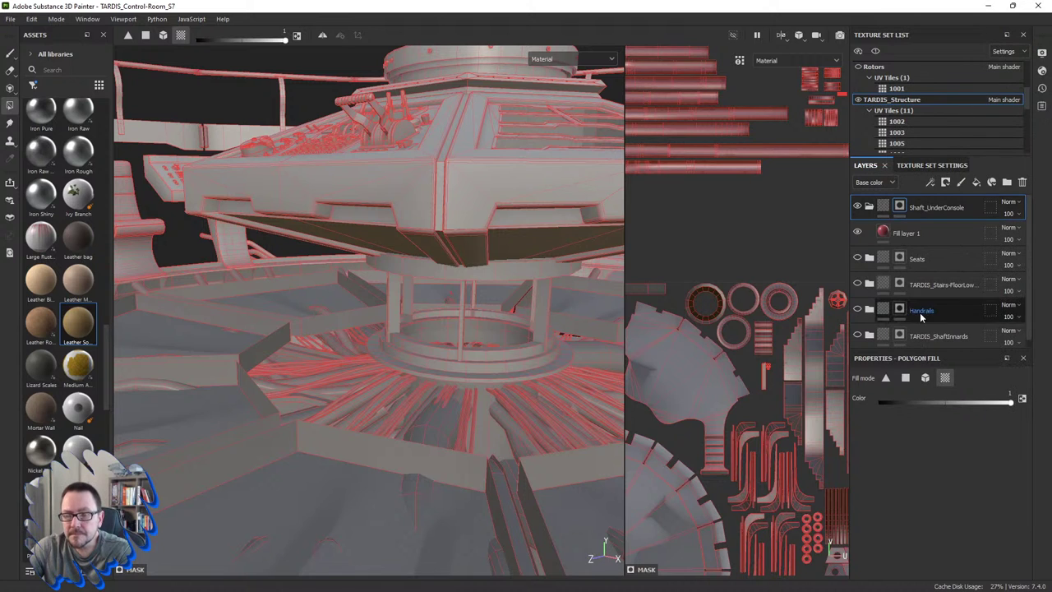
Step: Polygon-fill the mask on the four shaft ring UV islands and the vertical pillar strips
{"action": "scroll", "coordinate": [742, 321], "scroll_direction": "up", "scroll_amount": 2}
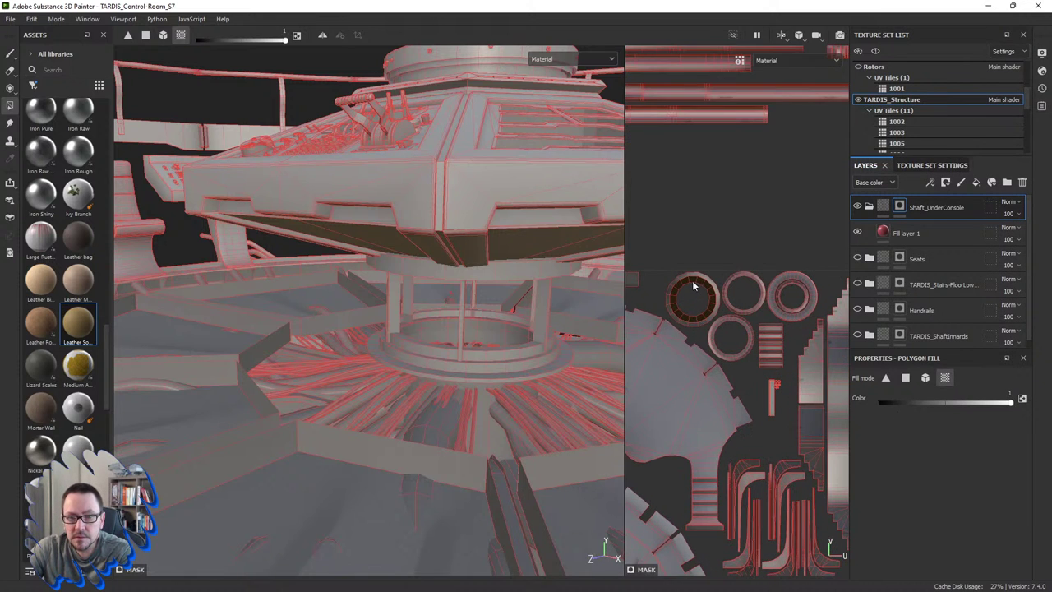
{"action": "left_click", "coordinate": [694, 278]}
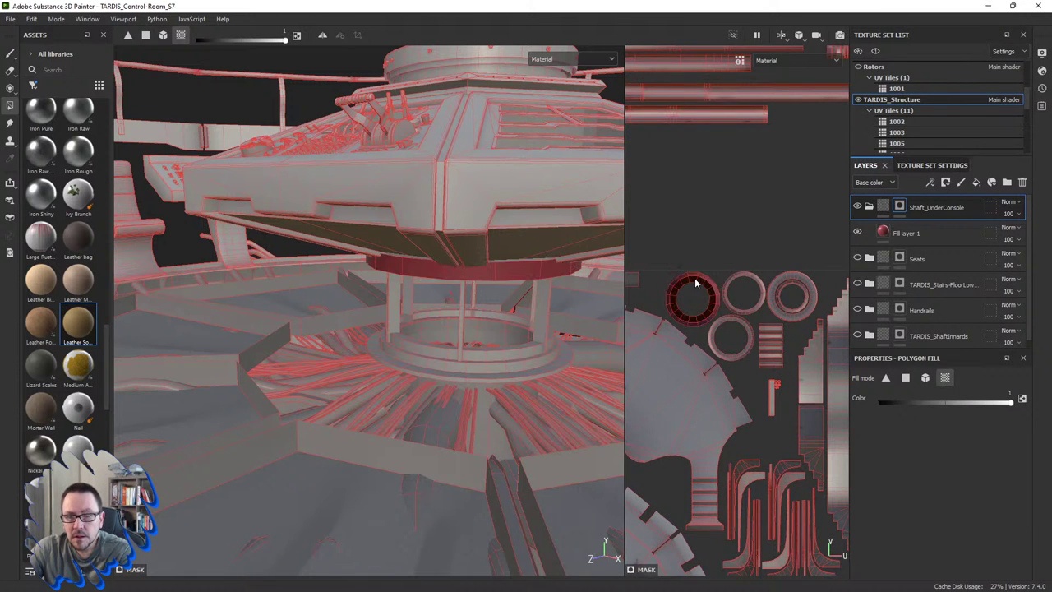
{"action": "left_click", "coordinate": [742, 276]}
{"action": "left_click", "coordinate": [789, 283]}
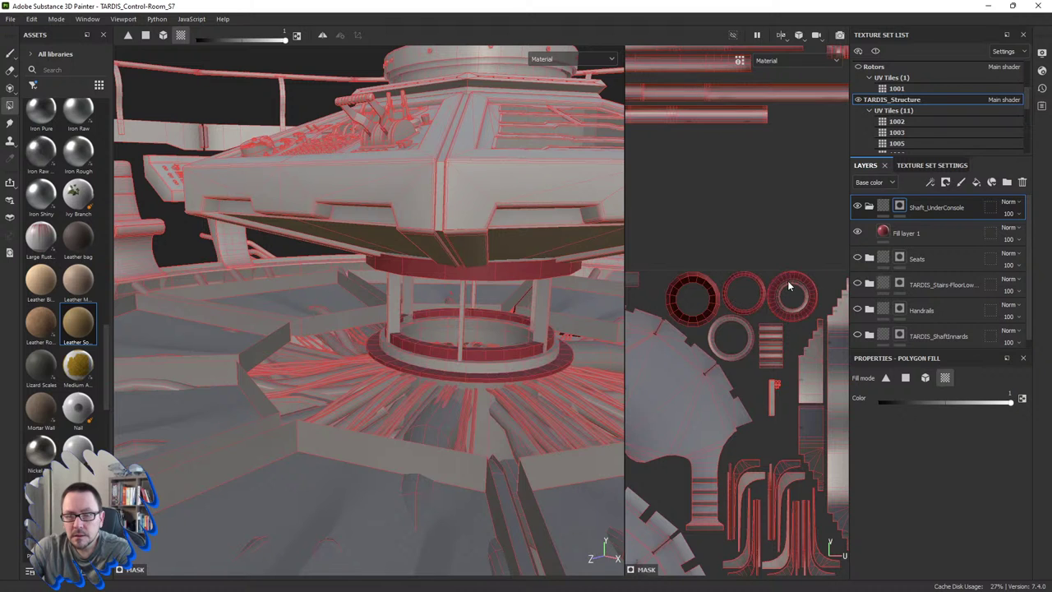
{"action": "scroll", "coordinate": [787, 285], "scroll_direction": "up", "scroll_amount": 1}
{"action": "left_click", "coordinate": [736, 335]}
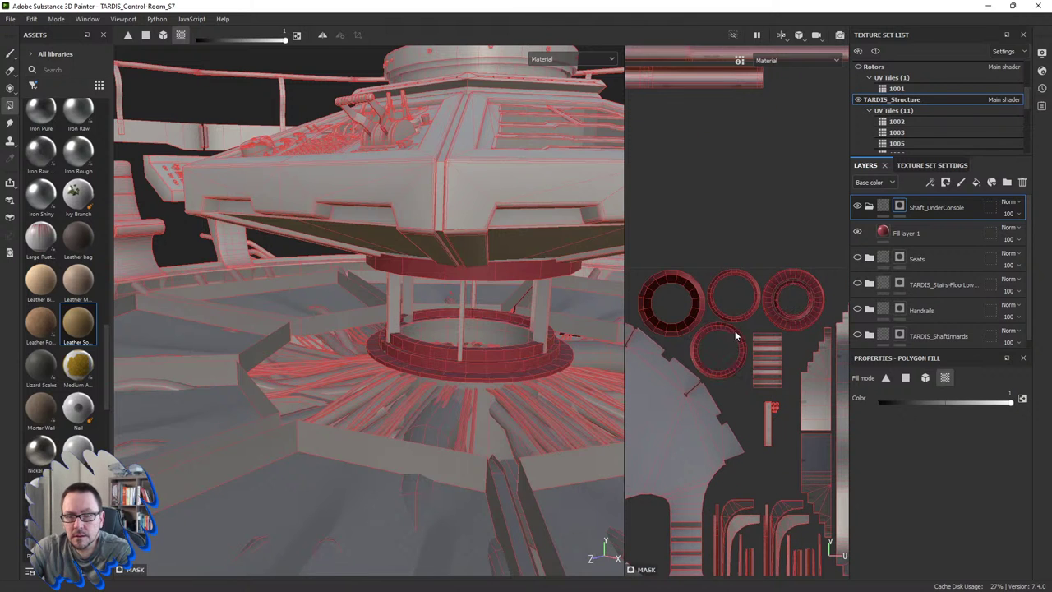
{"action": "left_click_drag", "start_coordinate": [772, 346], "coordinate": [765, 386]}
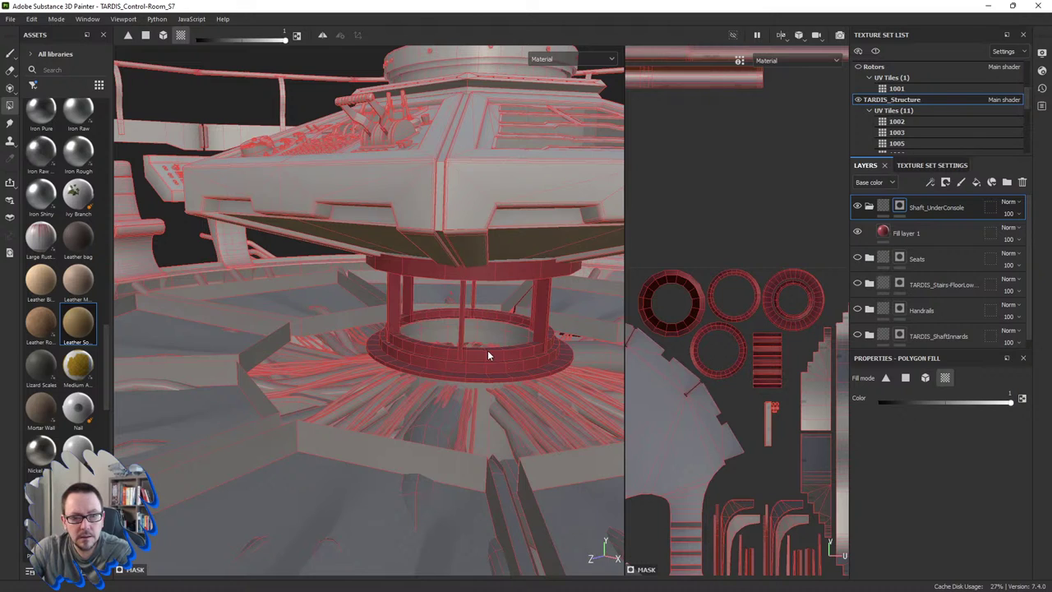
Step: Scroll back up the layer stack and select Fill layer 1 to check the masked shaft
{"action": "scroll", "coordinate": [488, 355], "scroll_direction": "up", "scroll_amount": 10}
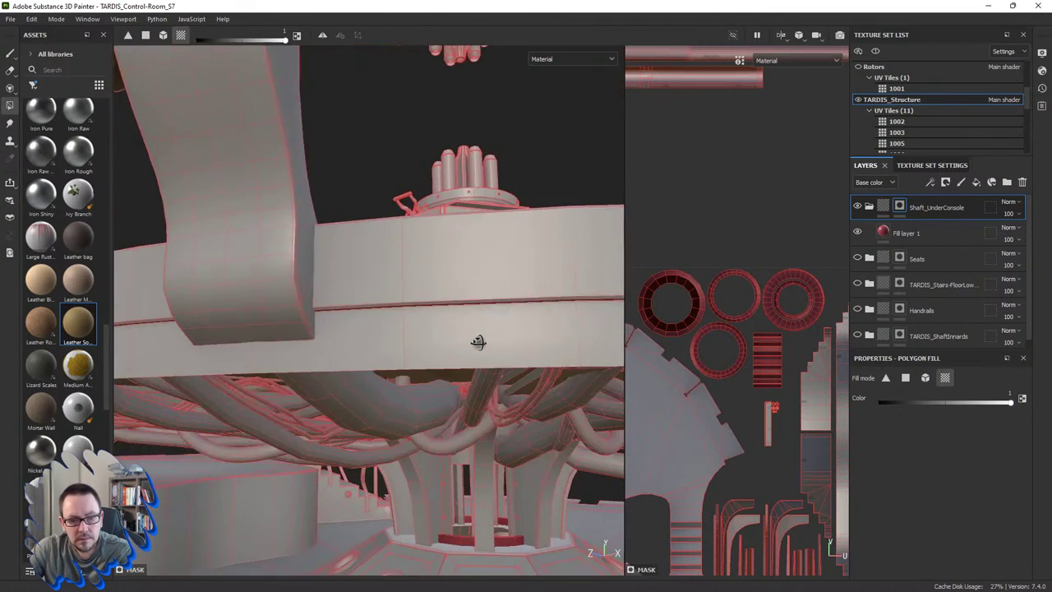
{"action": "scroll", "coordinate": [478, 342], "scroll_direction": "up", "scroll_amount": 8}
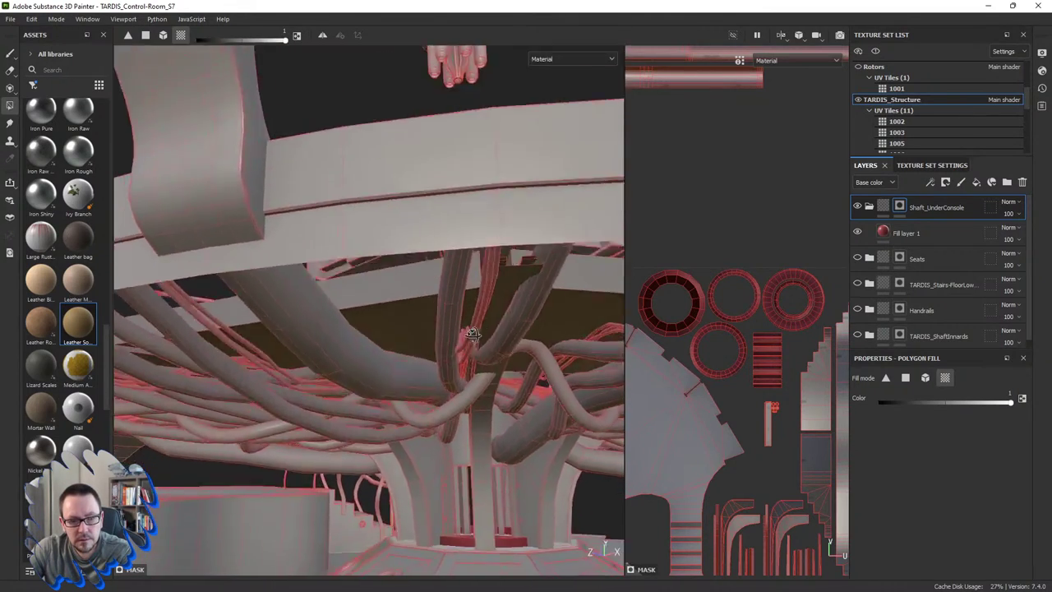
{"action": "scroll", "coordinate": [472, 337], "scroll_direction": "up", "scroll_amount": 3}
{"action": "scroll", "coordinate": [469, 362], "scroll_direction": "up", "scroll_amount": 3}
{"action": "scroll", "coordinate": [467, 382], "scroll_direction": "up", "scroll_amount": 3}
{"action": "scroll", "coordinate": [465, 398], "scroll_direction": "up", "scroll_amount": 3}
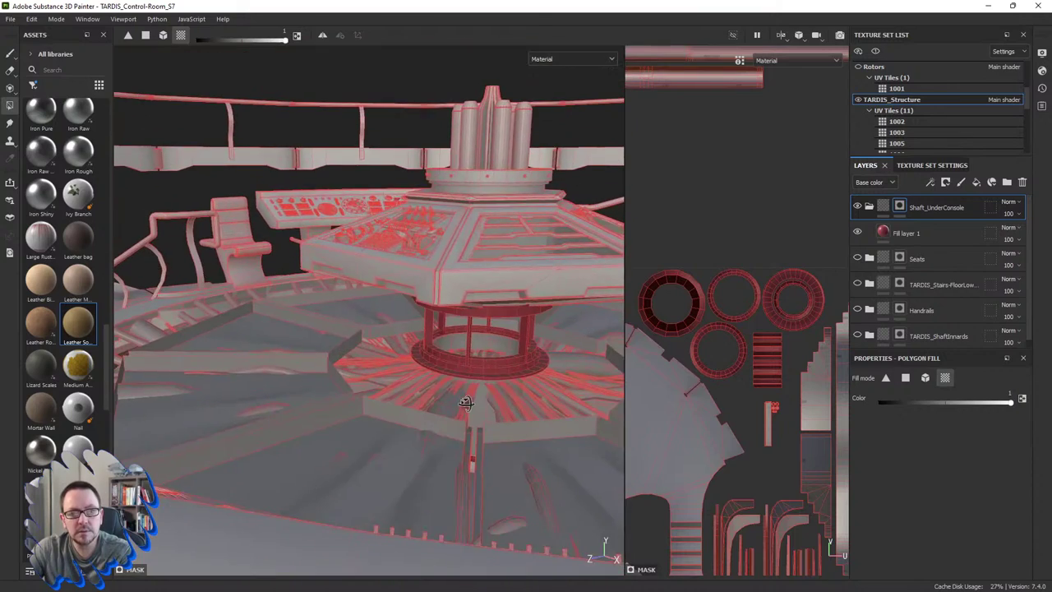
{"action": "scroll", "coordinate": [472, 366], "scroll_direction": "up", "scroll_amount": 3}
{"action": "scroll", "coordinate": [480, 328], "scroll_direction": "up", "scroll_amount": 3}
{"action": "scroll", "coordinate": [479, 329], "scroll_direction": "up", "scroll_amount": 3}
{"action": "scroll", "coordinate": [476, 331], "scroll_direction": "up", "scroll_amount": 3}
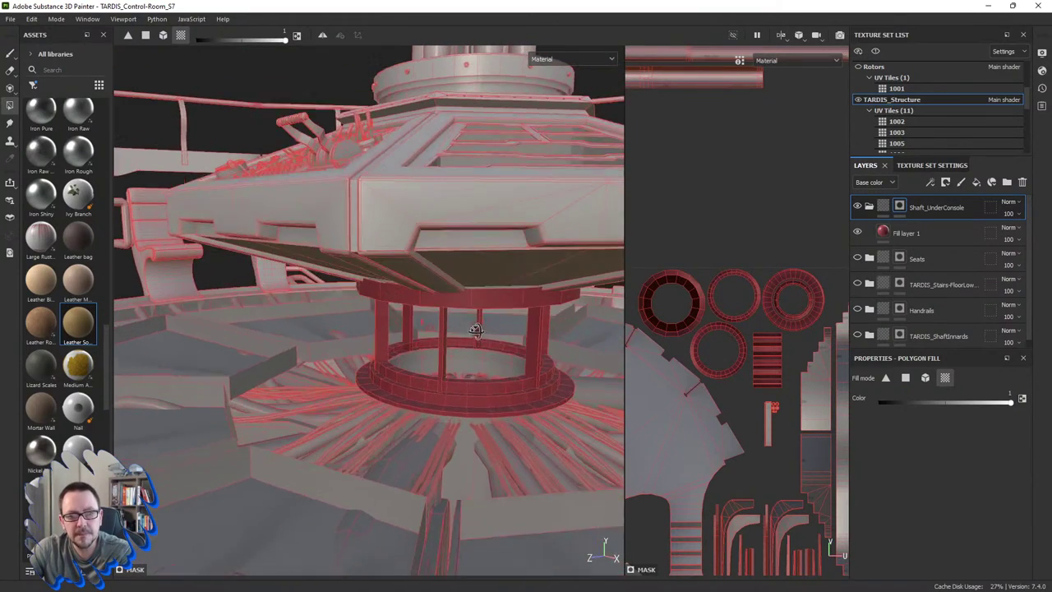
{"action": "left_click", "coordinate": [883, 233]}
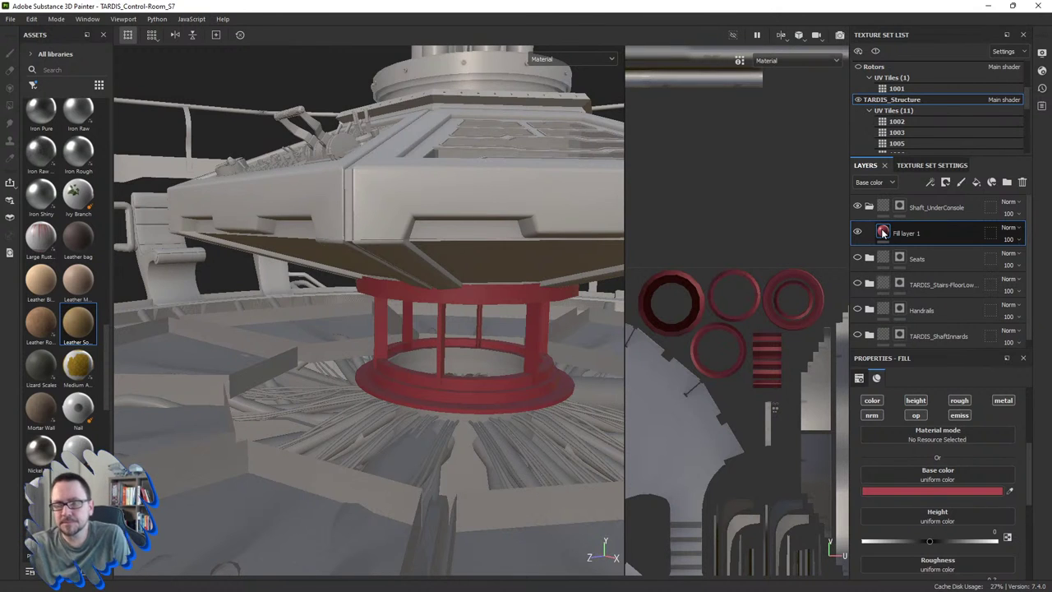
Step: Set Fill layer 1's Metallic from 0 to 1 and bring up its base colour picker
{"action": "scroll", "coordinate": [916, 541], "scroll_direction": "down", "scroll_amount": 3}
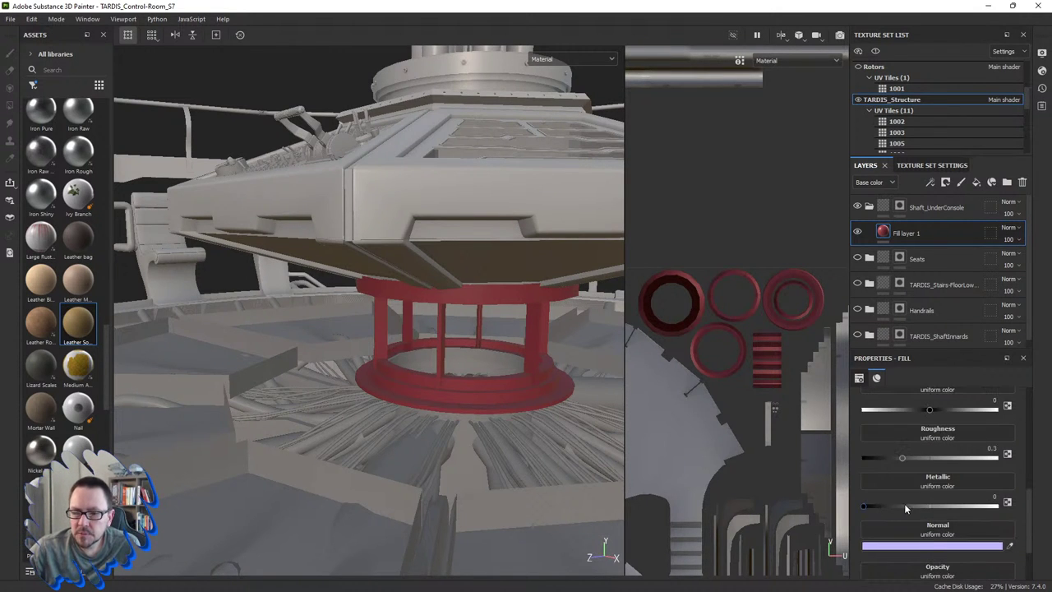
{"action": "left_click_drag", "start_coordinate": [904, 507], "coordinate": [1011, 509]}
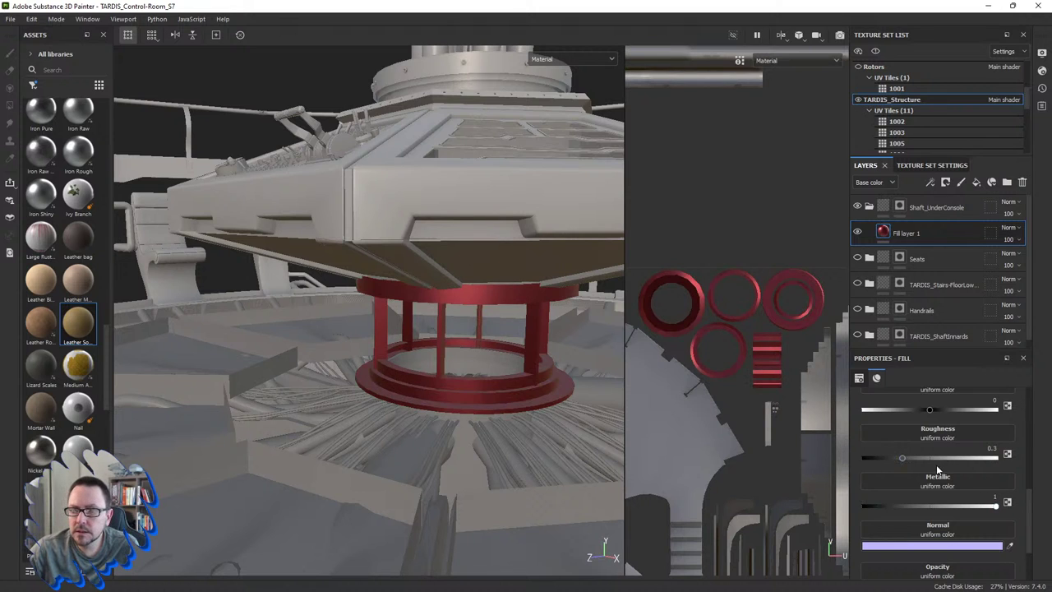
{"action": "scroll", "coordinate": [937, 473], "scroll_direction": "up", "scroll_amount": 1}
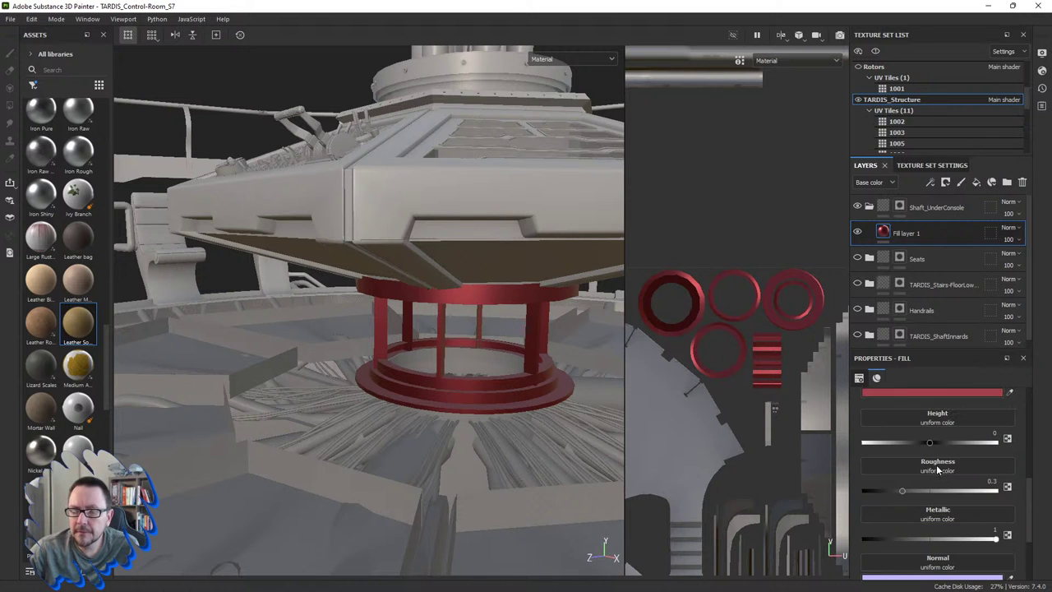
{"action": "left_click", "coordinate": [923, 393]}
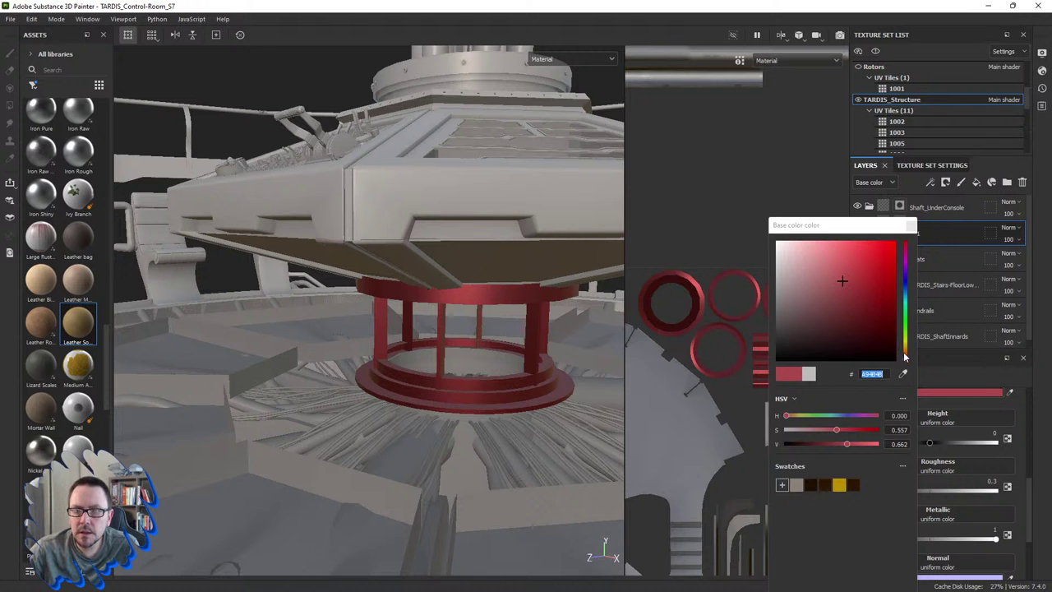
Step: Adjust the shaft's hue, brightness and saturation to a muted bronze, 897D6F
{"action": "left_click_drag", "start_coordinate": [905, 357], "coordinate": [907, 354]}
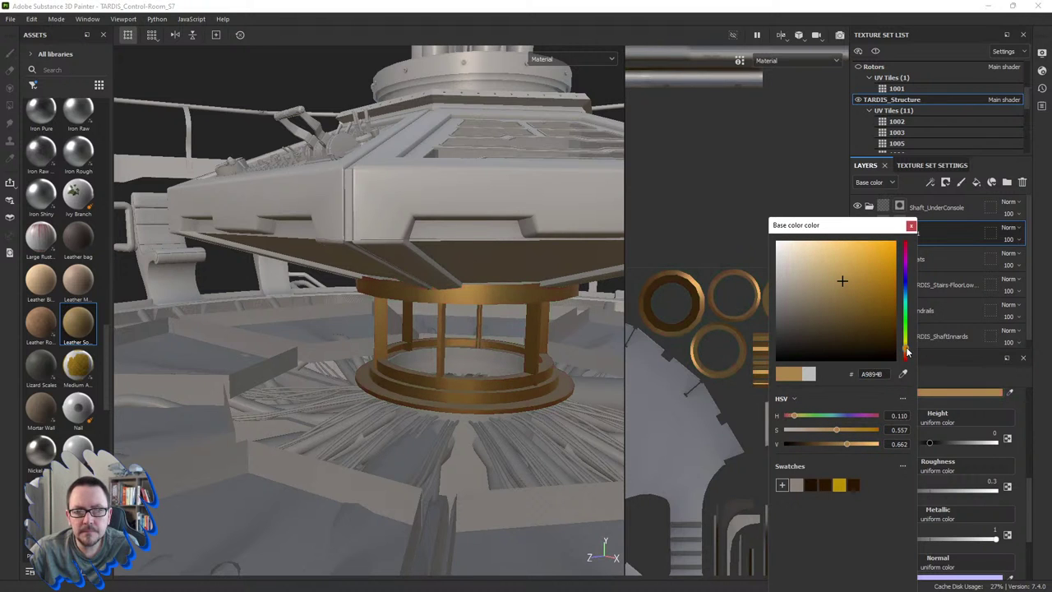
{"action": "mouse_move", "coordinate": [811, 272]}
{"action": "left_mouse_down"}
{"action": "mouse_move", "coordinate": [812, 250]}
{"action": "mouse_move", "coordinate": [802, 285]}
{"action": "left_mouse_up"}
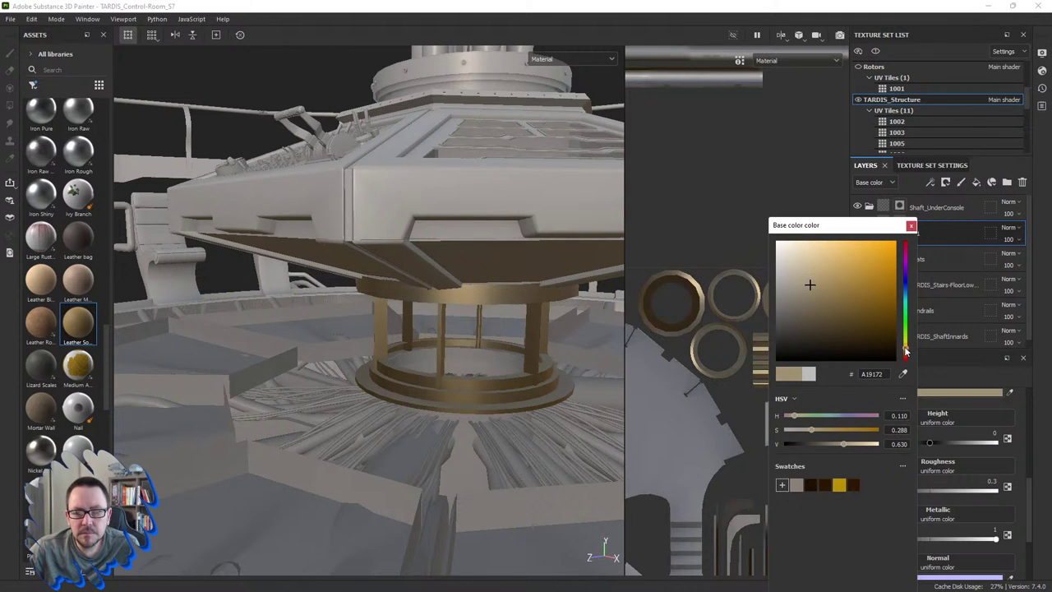
{"action": "left_click_drag", "start_coordinate": [907, 353], "coordinate": [906, 355]}
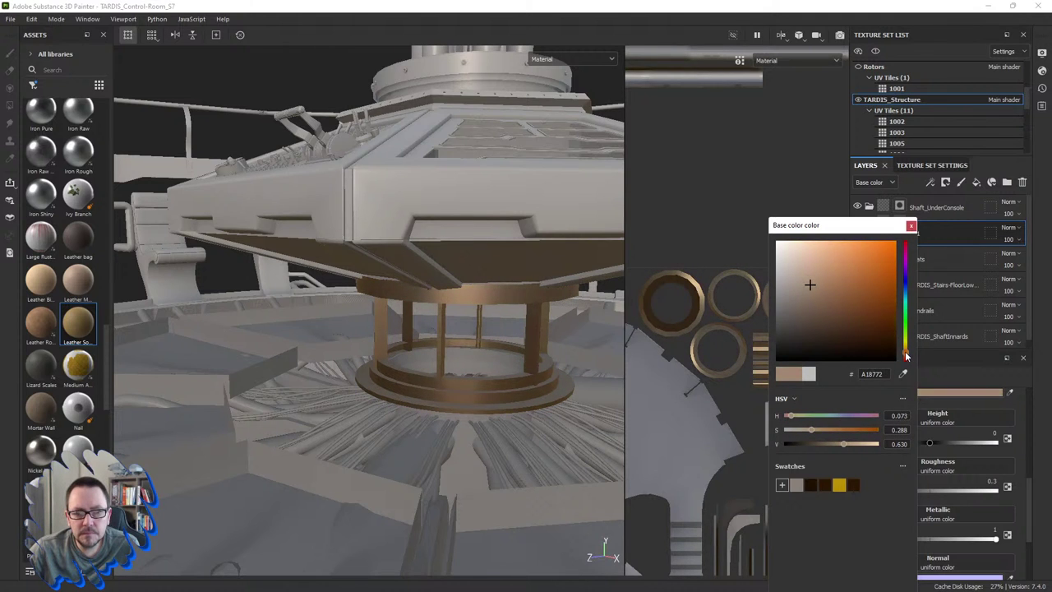
{"action": "mouse_move", "coordinate": [814, 274]}
{"action": "left_mouse_down"}
{"action": "mouse_move", "coordinate": [799, 294]}
{"action": "mouse_move", "coordinate": [806, 282]}
{"action": "left_mouse_up"}
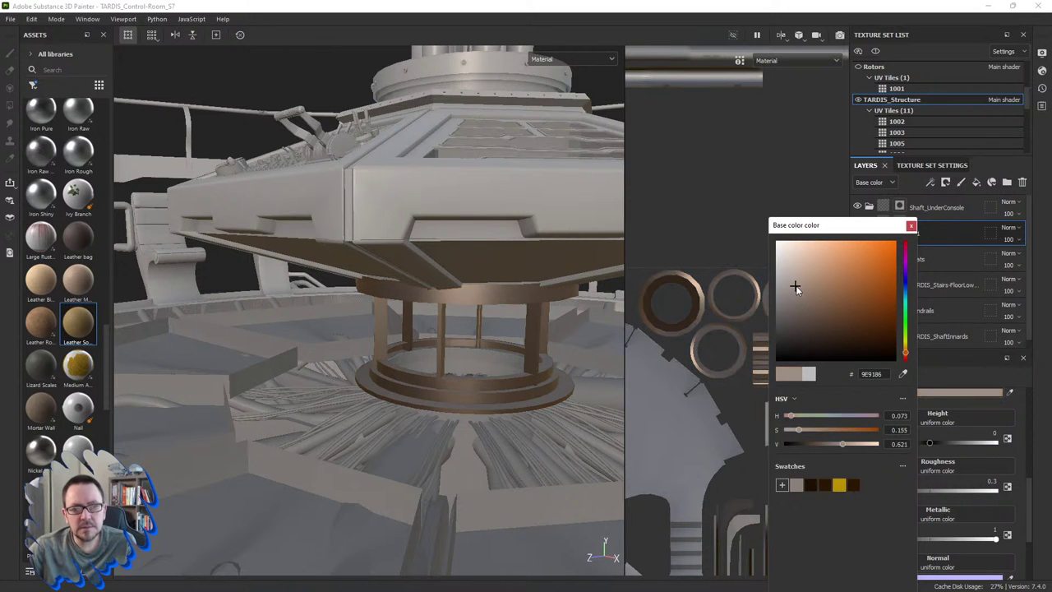
{"action": "left_click", "coordinate": [796, 490]}
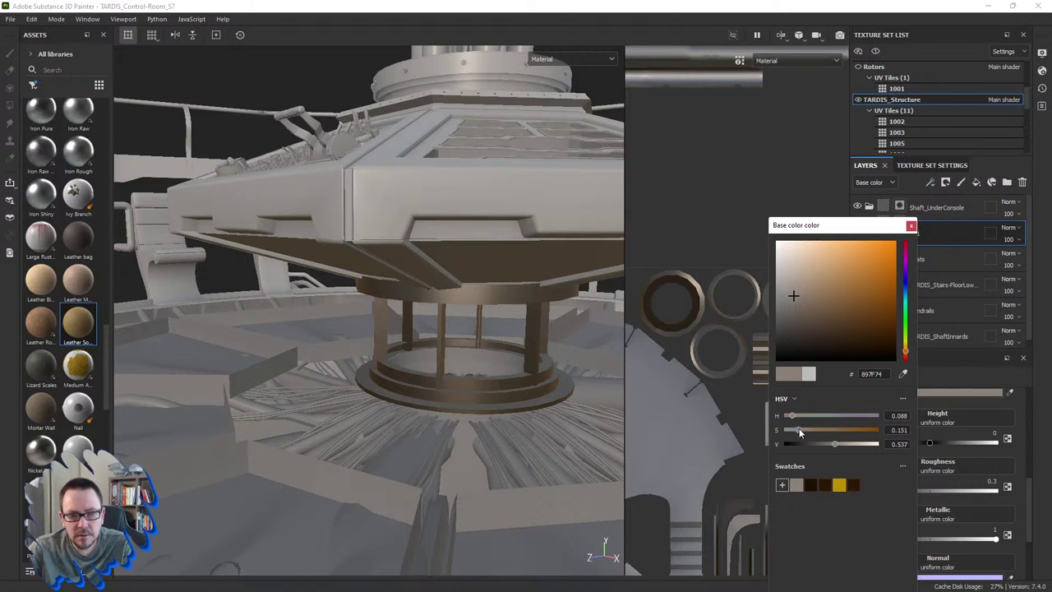
{"action": "left_click_drag", "start_coordinate": [803, 428], "coordinate": [802, 431]}
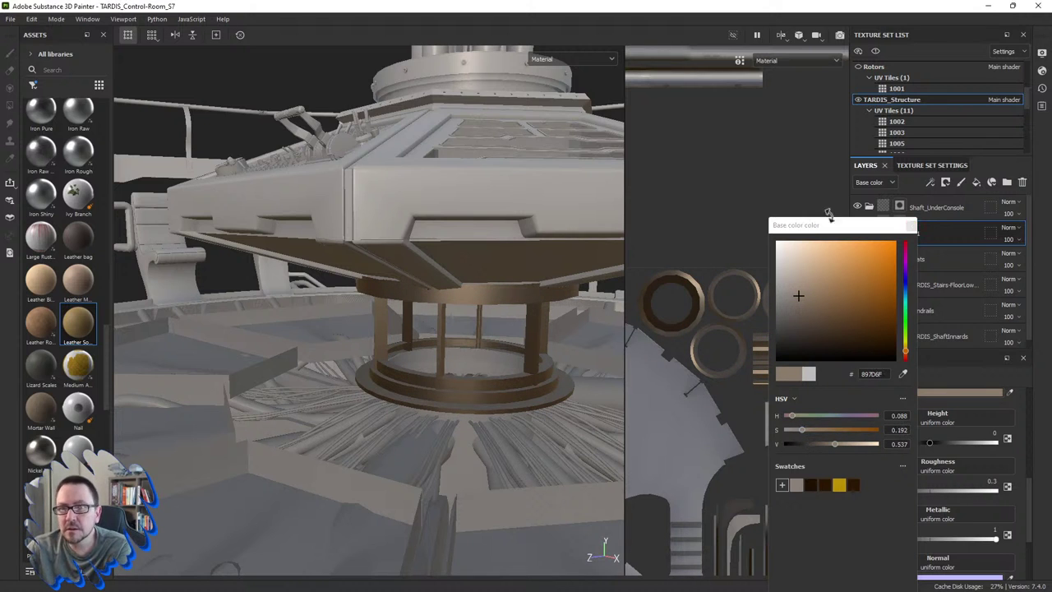
{"action": "left_click", "coordinate": [659, 287]}
{"action": "mouse_move", "coordinate": [482, 331]}
{"action": "left_mouse_down", "text": "alt"}
{"action": "mouse_move", "coordinate": [497, 356]}
{"action": "mouse_move", "coordinate": [428, 366]}
{"action": "mouse_move", "coordinate": [406, 405]}
{"action": "mouse_move", "coordinate": [406, 394]}
{"action": "left_mouse_up", "text": "alt"}
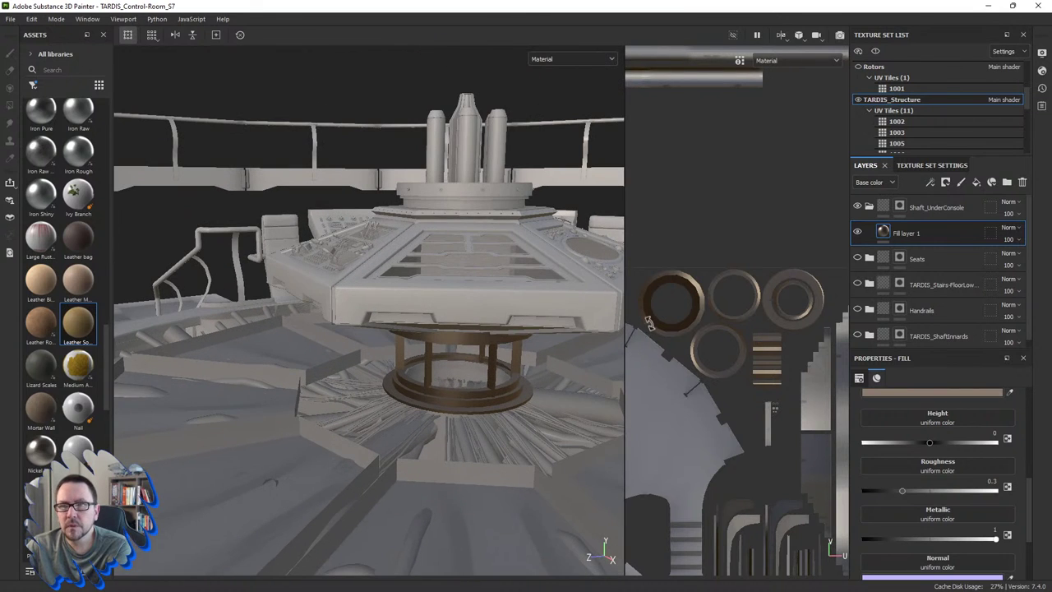
{"action": "scroll", "coordinate": [870, 131], "scroll_direction": "up", "scroll_amount": 1}
{"action": "scroll", "coordinate": [870, 131], "scroll_direction": "up", "scroll_amount": 1}
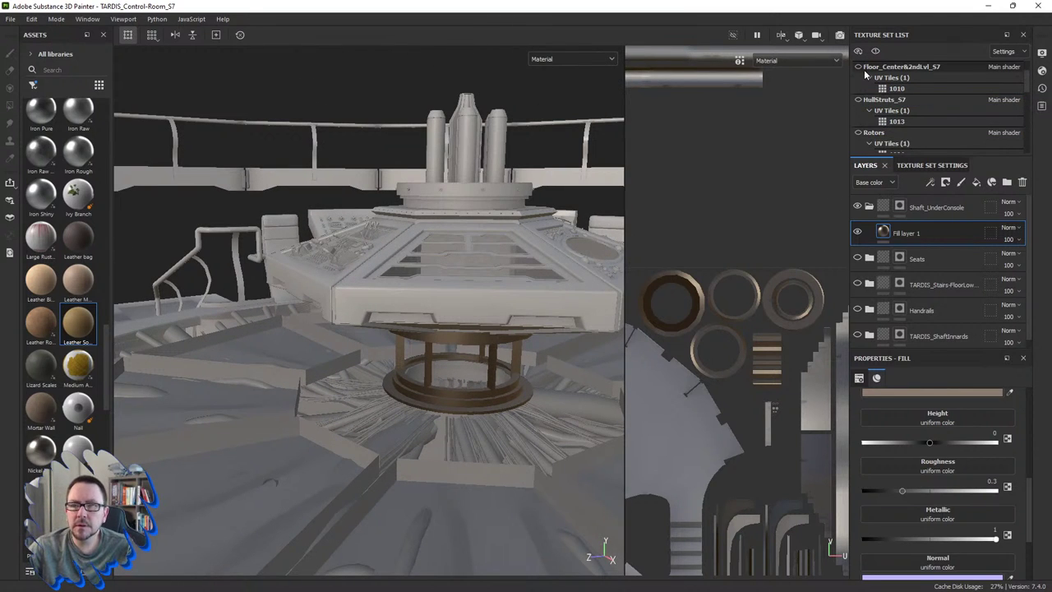
{"action": "left_click", "coordinate": [859, 69]}
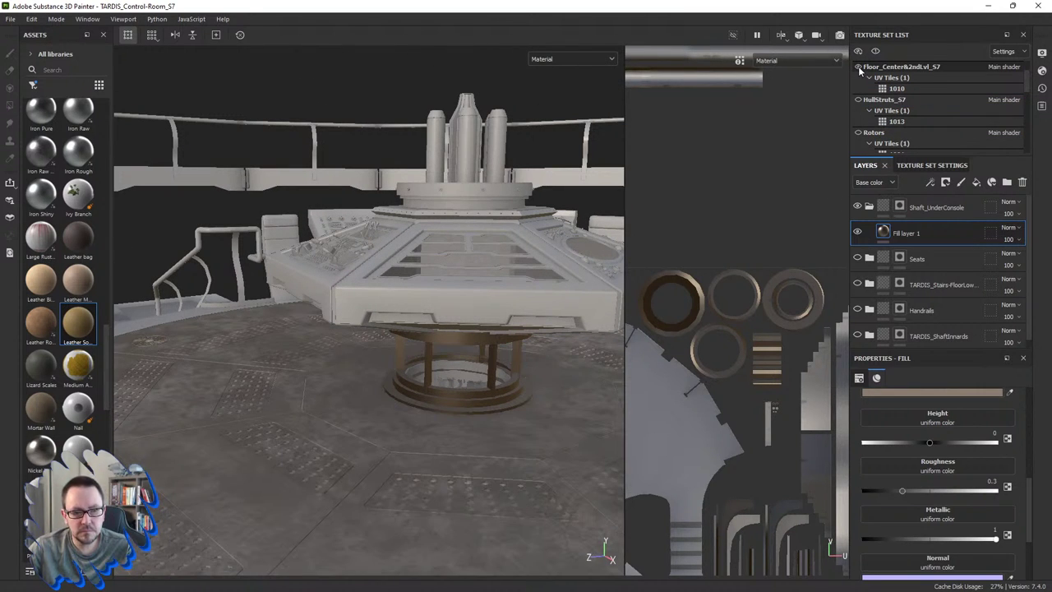
{"action": "mouse_move", "coordinate": [462, 435]}
{"action": "left_mouse_down", "text": "alt"}
{"action": "mouse_move", "coordinate": [423, 459]}
{"action": "mouse_move", "coordinate": [342, 480]}
{"action": "mouse_move", "coordinate": [236, 441]}
{"action": "mouse_move", "coordinate": [559, 413]}
{"action": "mouse_move", "coordinate": [501, 385]}
{"action": "mouse_move", "coordinate": [439, 403]}
{"action": "mouse_move", "coordinate": [447, 394]}
{"action": "mouse_move", "coordinate": [428, 428]}
{"action": "mouse_move", "coordinate": [420, 416]}
{"action": "mouse_move", "coordinate": [404, 422]}
{"action": "left_mouse_up", "text": "alt"}
{"action": "scroll", "coordinate": [412, 416], "scroll_direction": "down", "scroll_amount": 3}
{"action": "scroll", "coordinate": [413, 412], "scroll_direction": "down", "scroll_amount": 3}
{"action": "scroll", "coordinate": [413, 413], "scroll_direction": "down", "scroll_amount": 3}
{"action": "scroll", "coordinate": [421, 413], "scroll_direction": "down", "scroll_amount": 3}
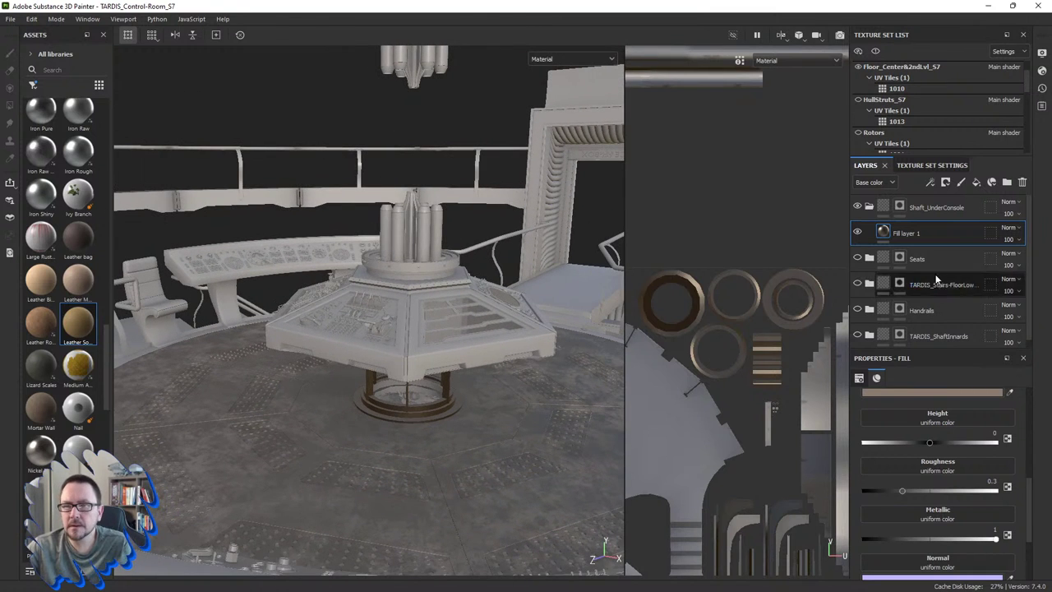
{"action": "left_click", "coordinate": [858, 67]}
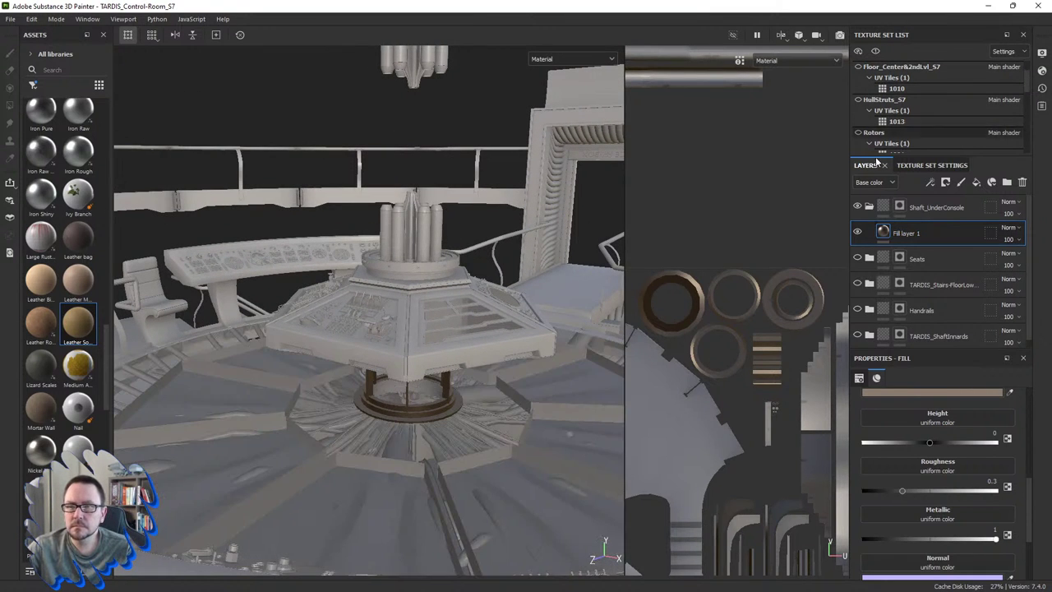
{"action": "scroll", "coordinate": [417, 410], "scroll_direction": "up", "scroll_amount": 3}
{"action": "scroll", "coordinate": [417, 408], "scroll_direction": "up", "scroll_amount": 3}
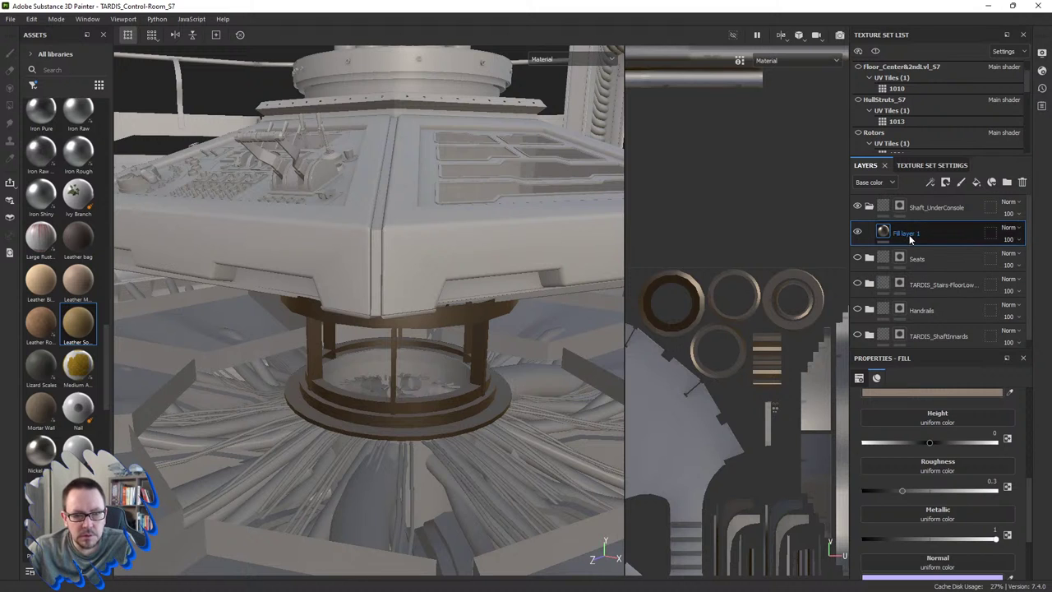
Step: Add Fill layer 2 with a black mask holding a Fill effect, then open its grayscale slot
{"action": "left_click", "coordinate": [976, 182]}
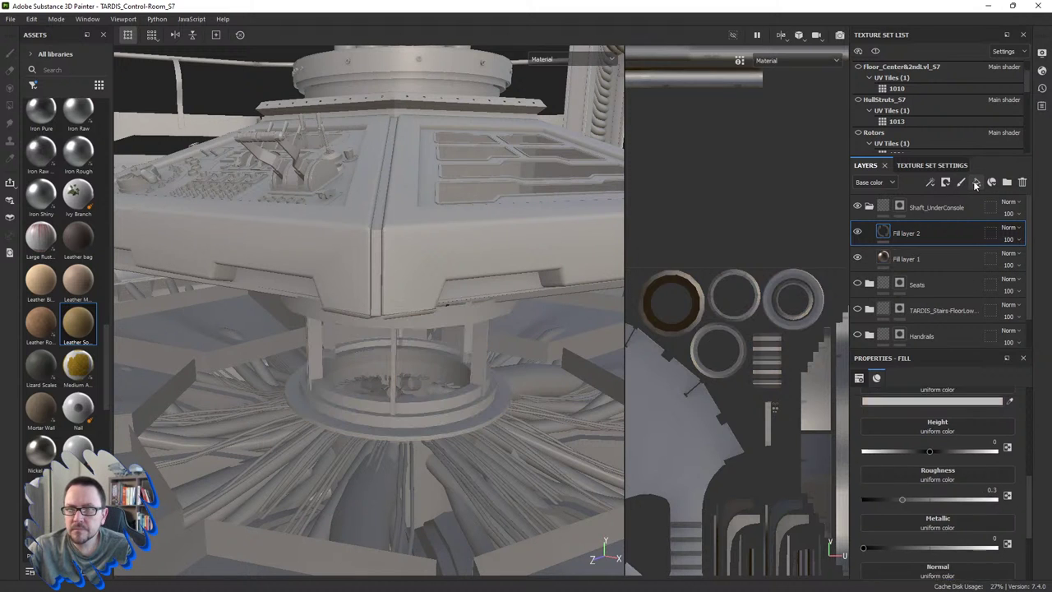
{"action": "right_click", "coordinate": [883, 234]}
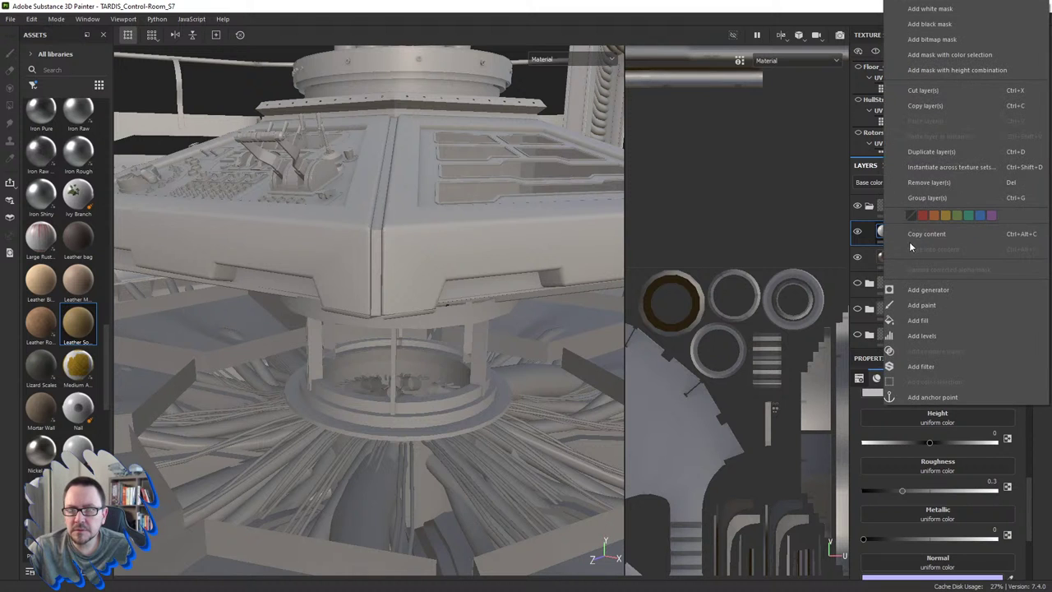
{"action": "left_click", "coordinate": [932, 29]}
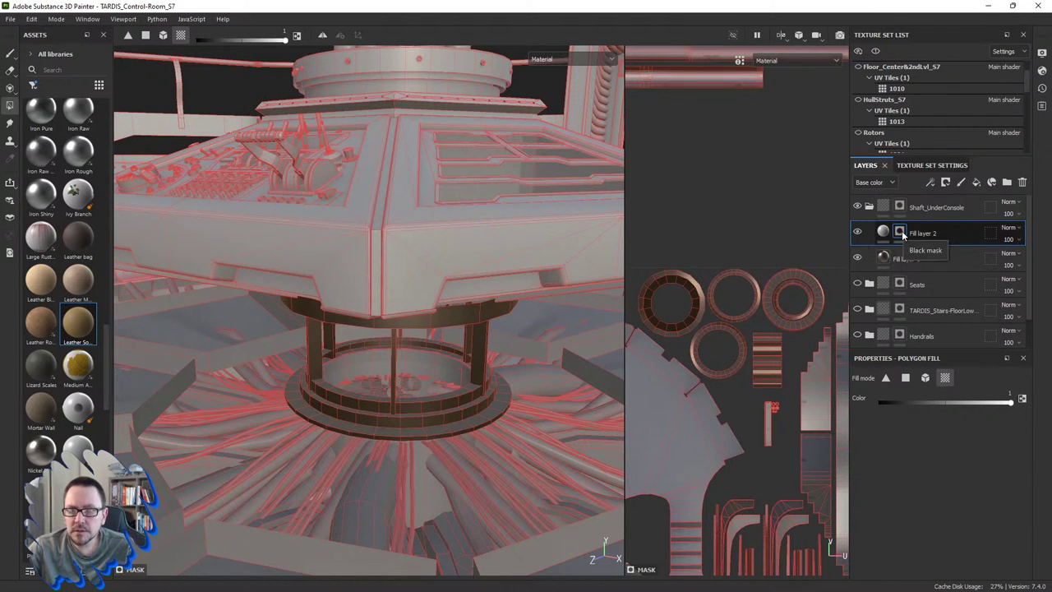
{"action": "right_click", "coordinate": [902, 234]}
{"action": "left_click", "coordinate": [917, 435]}
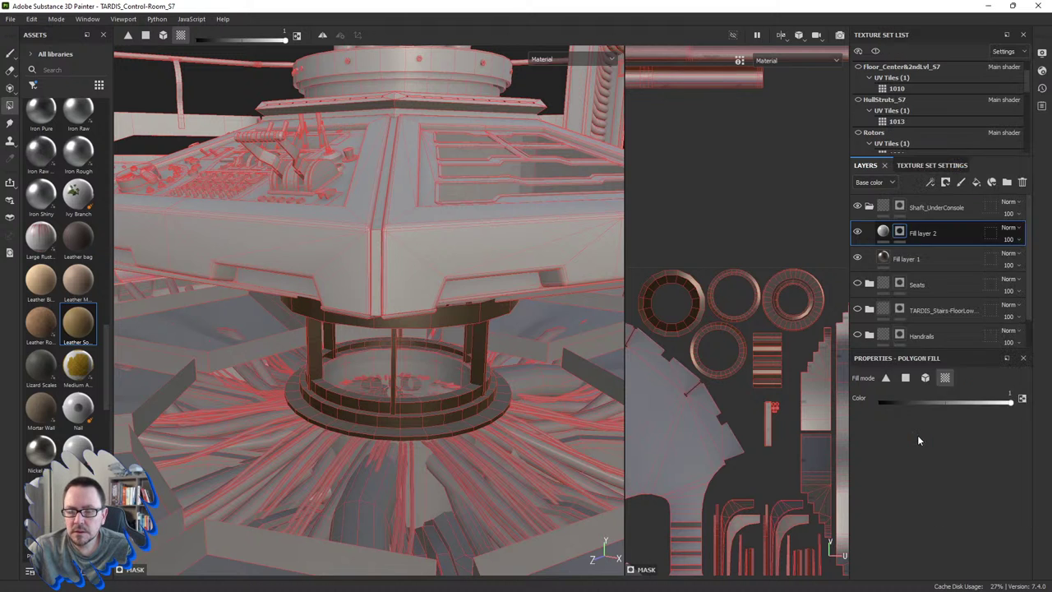
{"action": "left_click", "coordinate": [936, 409]}
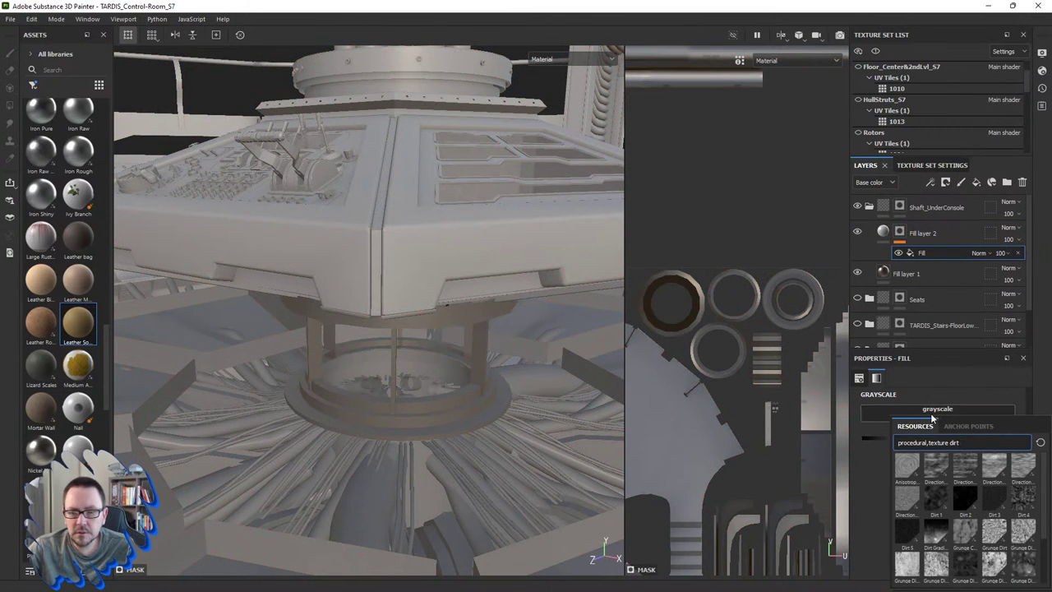
Step: Pick Grunge Scratches Dirty (balance 0.5) as Fill layer 2's mask and show its material settings
{"action": "scroll", "coordinate": [969, 543], "scroll_direction": "down", "scroll_amount": 2}
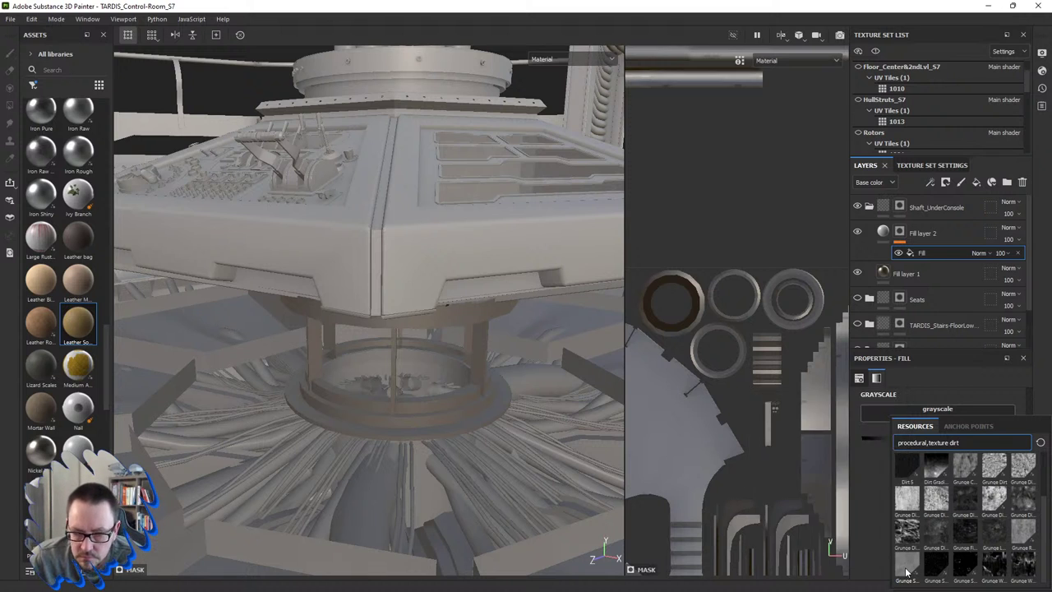
{"action": "left_click", "coordinate": [907, 567]}
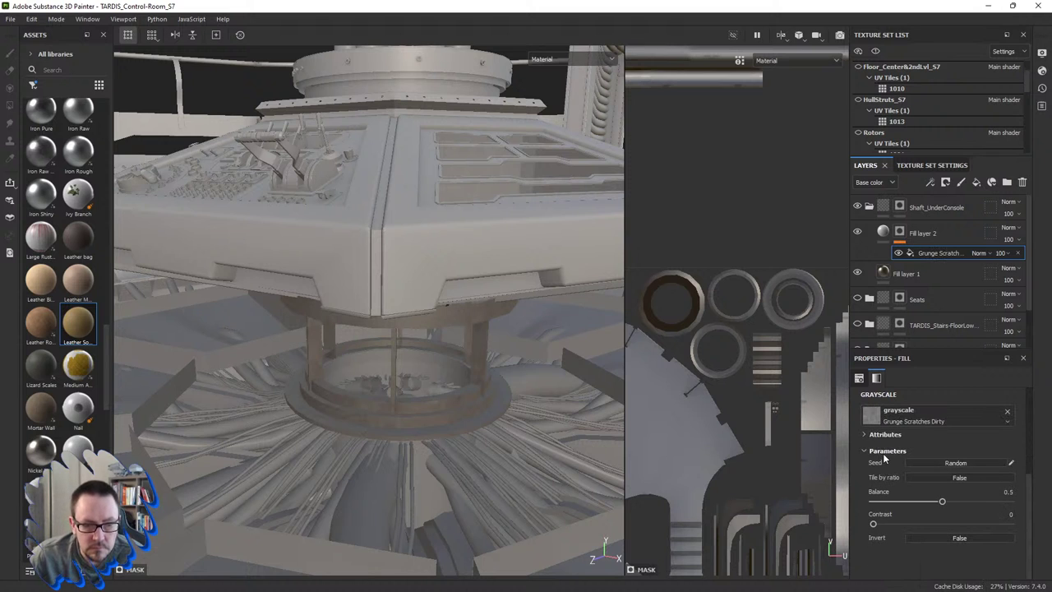
{"action": "left_click", "coordinate": [883, 232]}
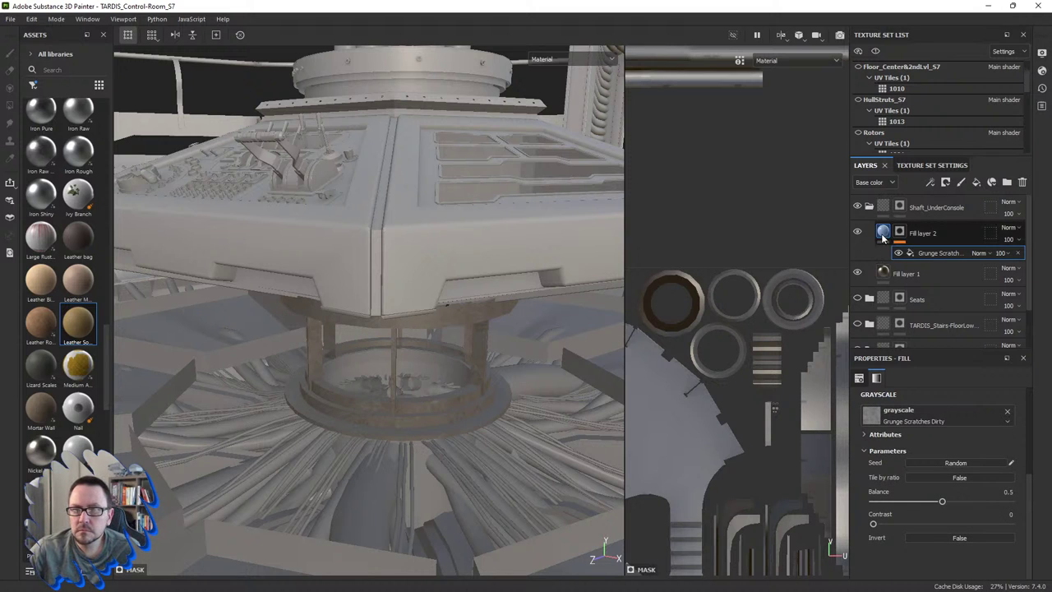
Step: Set Fill layer 2's base colour to red C84C4C
{"action": "left_click", "coordinate": [910, 502]}
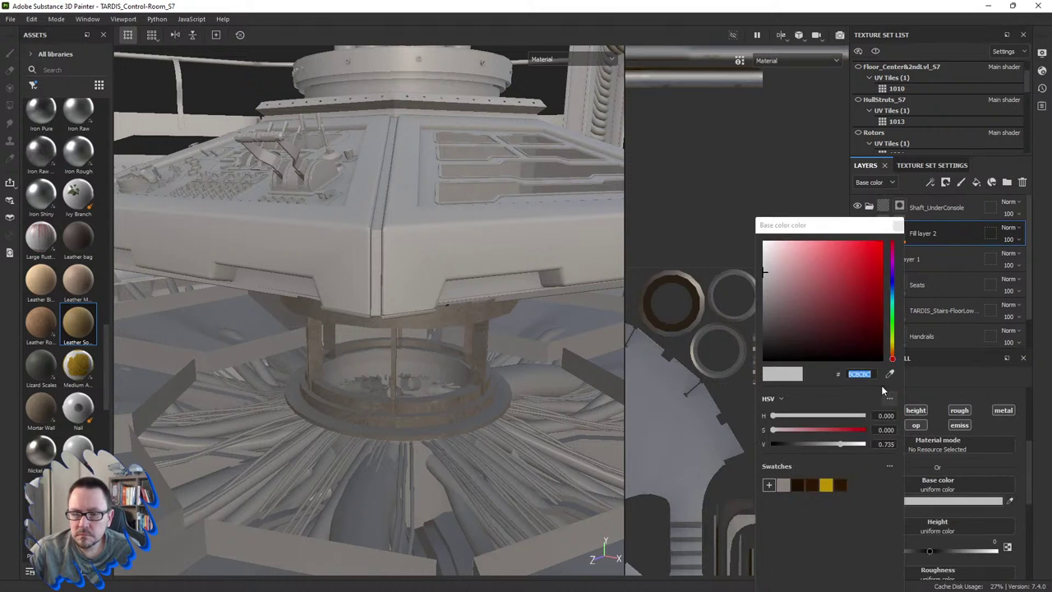
{"action": "left_click", "coordinate": [837, 266]}
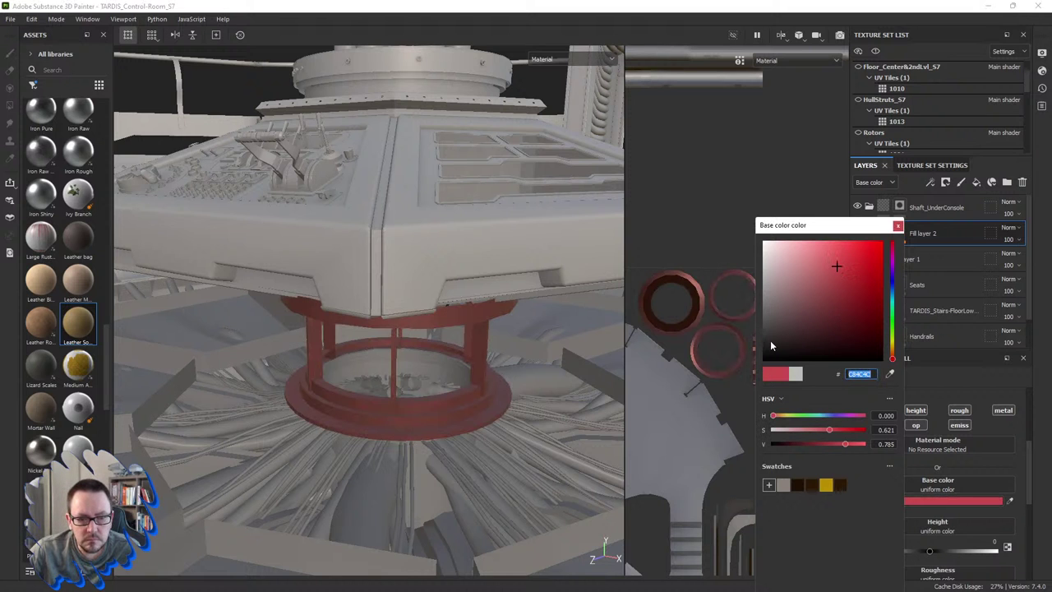
{"action": "left_click", "coordinate": [941, 231]}
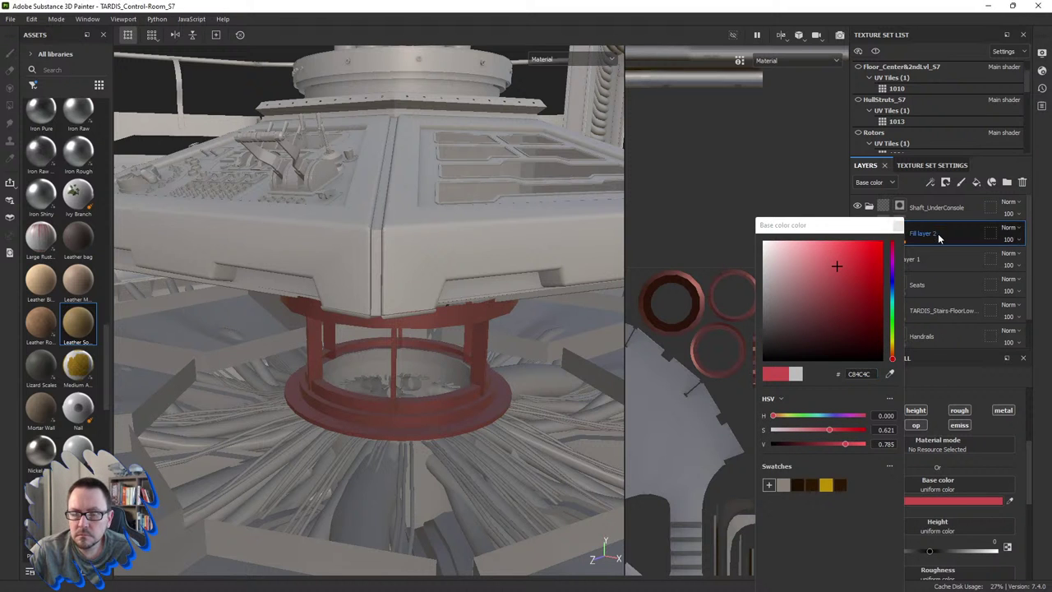
{"action": "scroll", "coordinate": [505, 390], "scroll_direction": "up", "scroll_amount": 3}
{"action": "scroll", "coordinate": [459, 402], "scroll_direction": "up", "scroll_amount": 2}
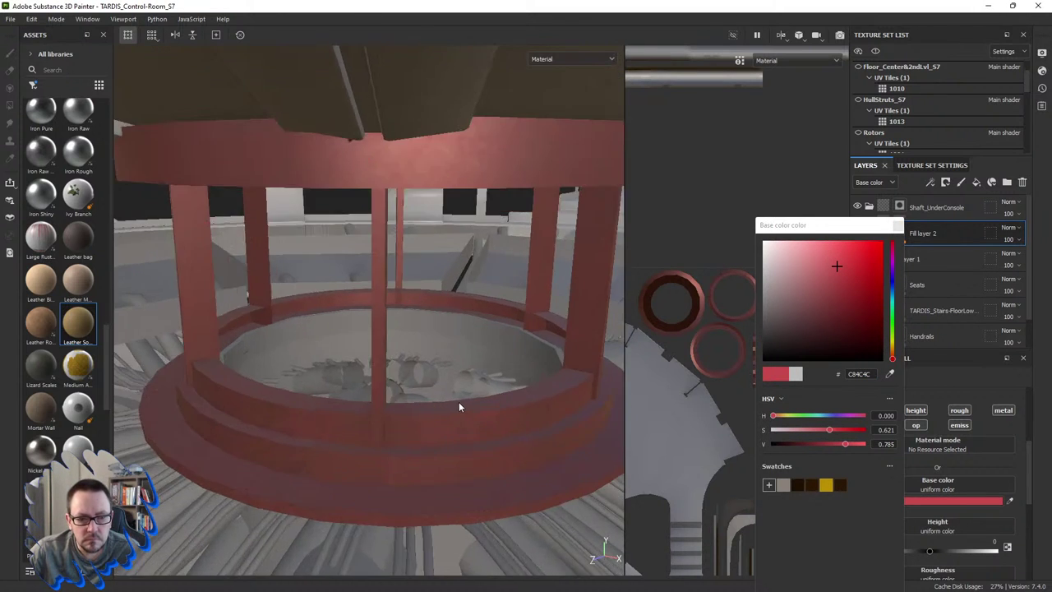
{"action": "scroll", "coordinate": [461, 402], "scroll_direction": "down", "scroll_amount": 2}
{"action": "scroll", "coordinate": [460, 402], "scroll_direction": "down", "scroll_amount": 1}
Step: Paste a Grunge Scratches effect into Fill layer 2's mask and select it
{"action": "mouse_move", "coordinate": [461, 406]}
{"action": "left_mouse_down", "text": "alt"}
{"action": "mouse_move", "coordinate": [543, 362]}
{"action": "mouse_move", "coordinate": [592, 366]}
{"action": "left_mouse_up", "text": "alt"}
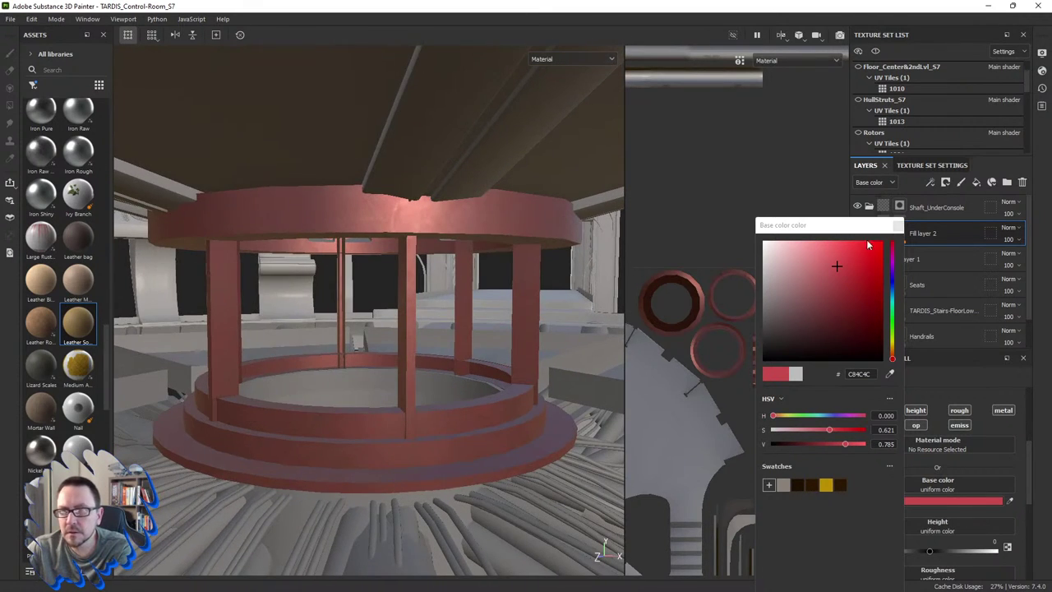
{"action": "left_click", "coordinate": [901, 236]}
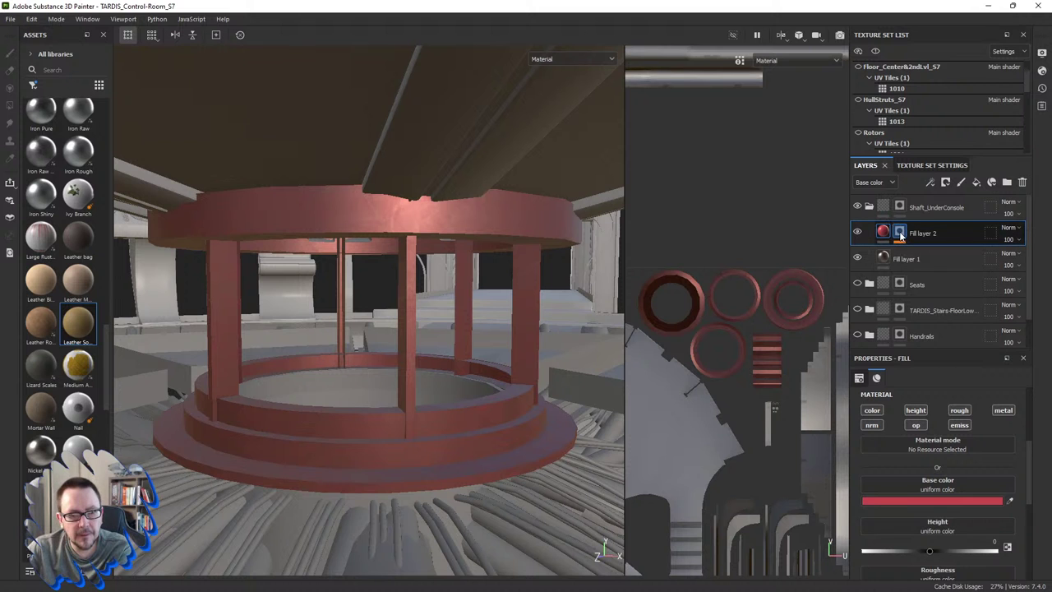
{"action": "key", "text": "ctrl+v"}
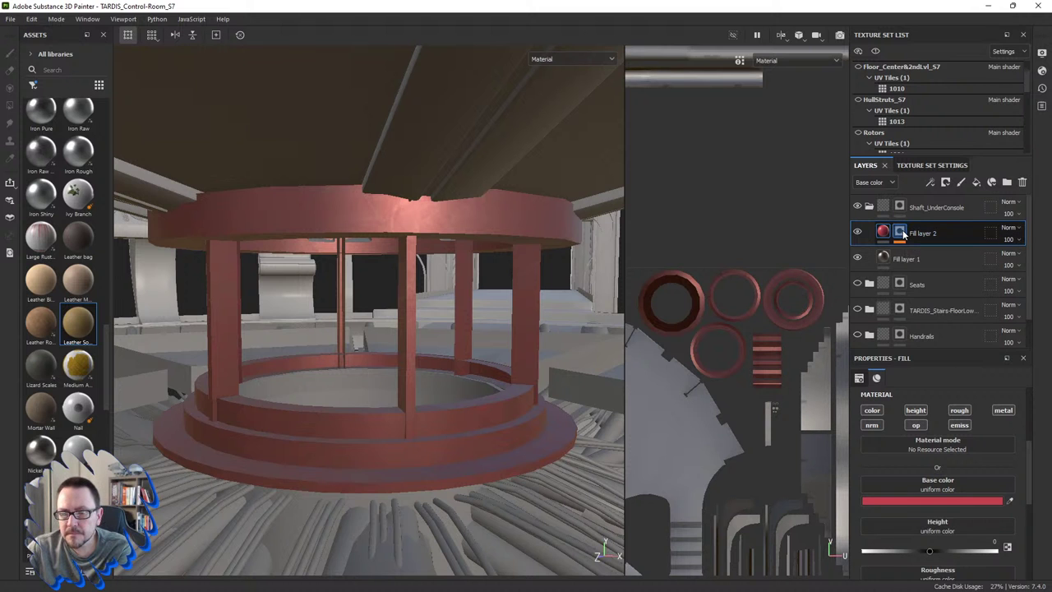
{"action": "left_click", "coordinate": [941, 254]}
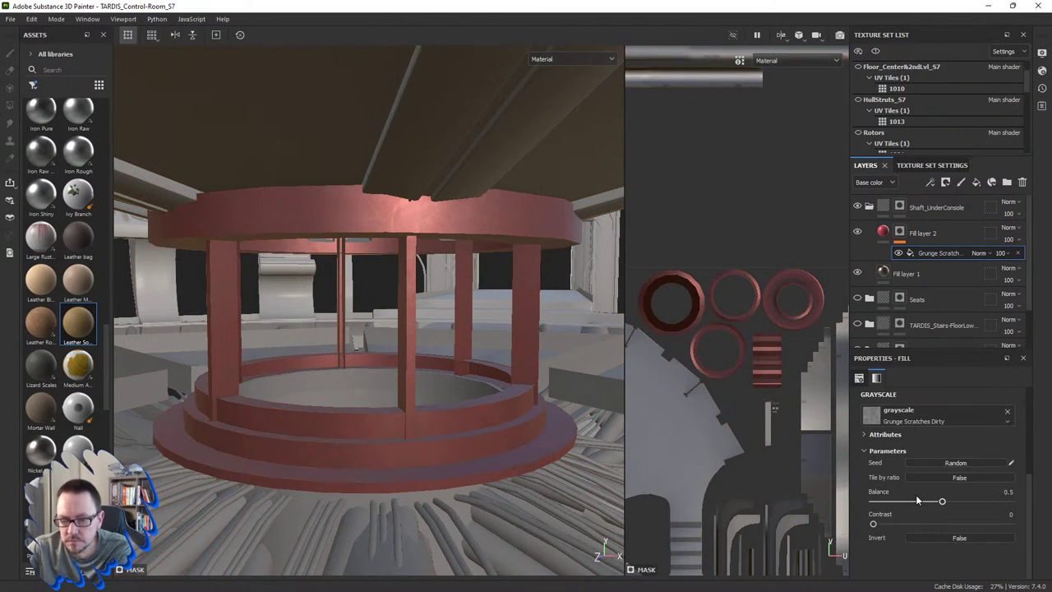
Step: Lower the Grunge Scratches mask Balance to about 0.28, then reopen Fill layer 2's base colour
{"action": "scroll", "coordinate": [929, 489], "scroll_direction": "up", "scroll_amount": 3}
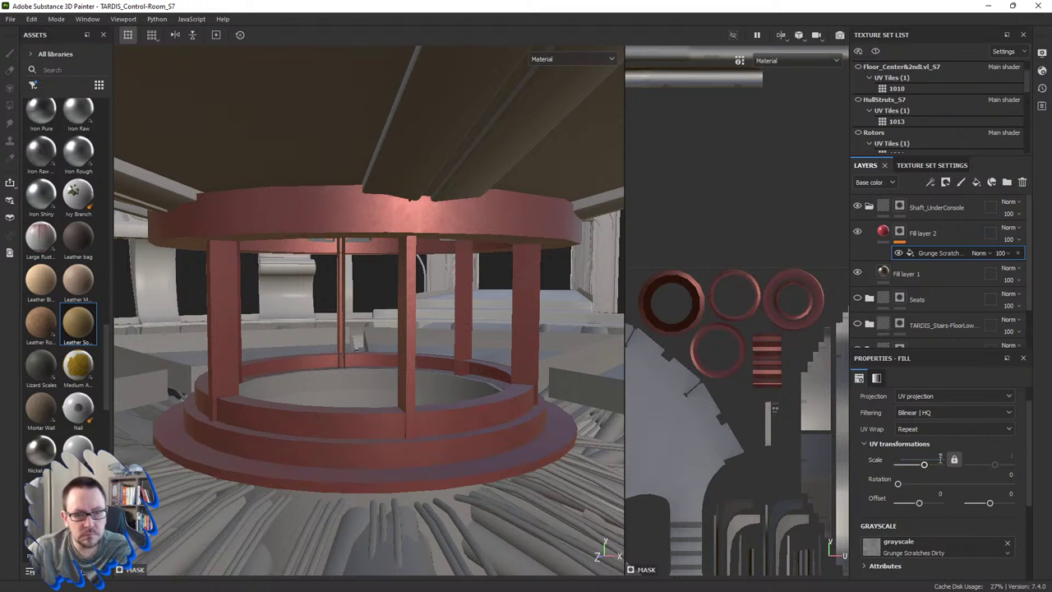
{"action": "mouse_move", "coordinate": [496, 418]}
{"action": "left_mouse_down", "text": "alt"}
{"action": "mouse_move", "coordinate": [448, 384]}
{"action": "mouse_move", "coordinate": [499, 384]}
{"action": "left_mouse_up", "text": "alt"}
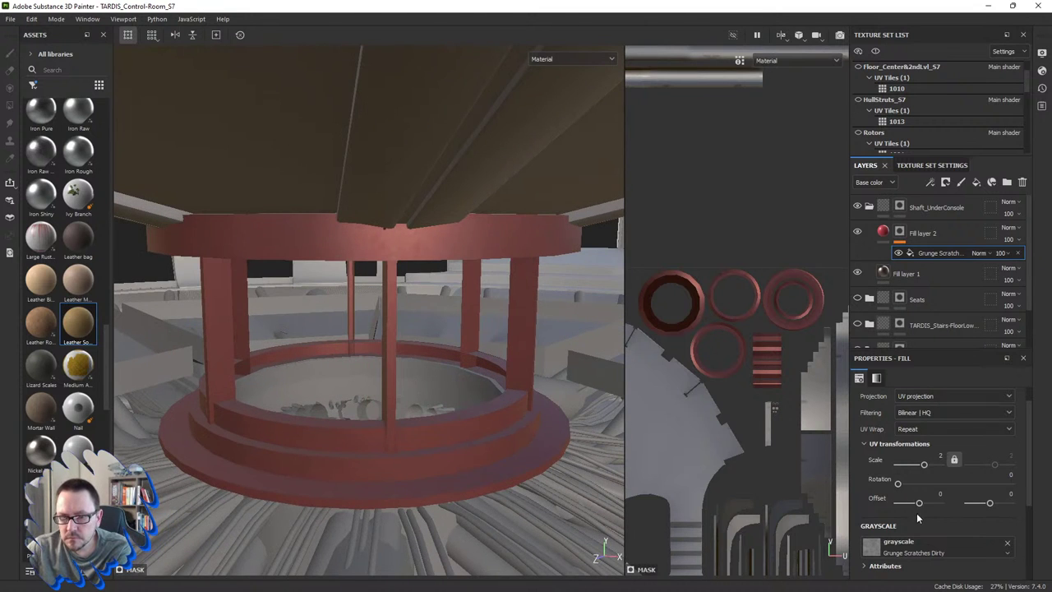
{"action": "scroll", "coordinate": [917, 516], "scroll_direction": "down", "scroll_amount": 4}
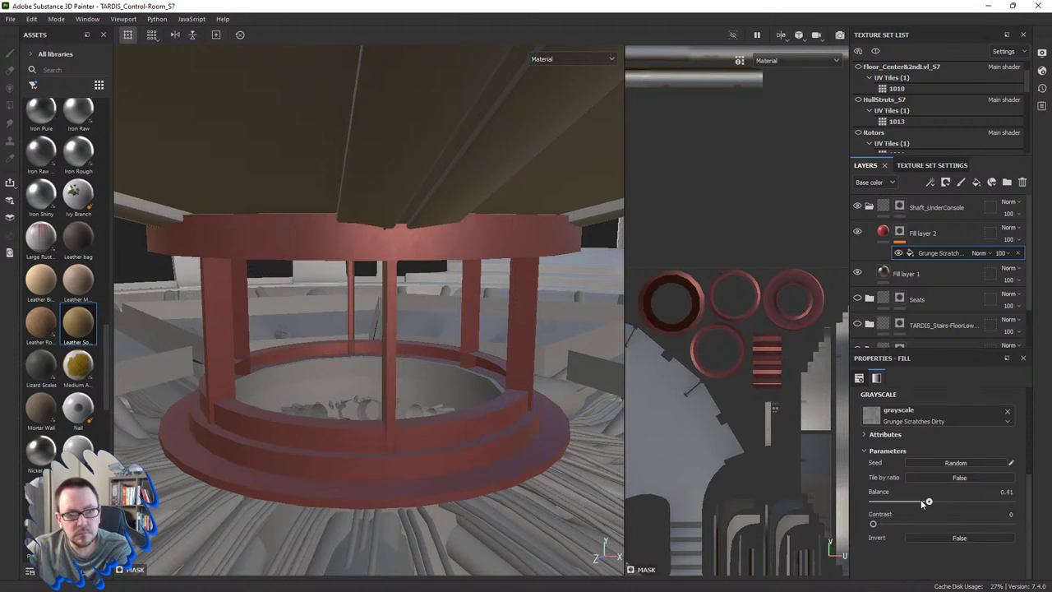
{"action": "left_click_drag", "start_coordinate": [923, 503], "coordinate": [911, 500]}
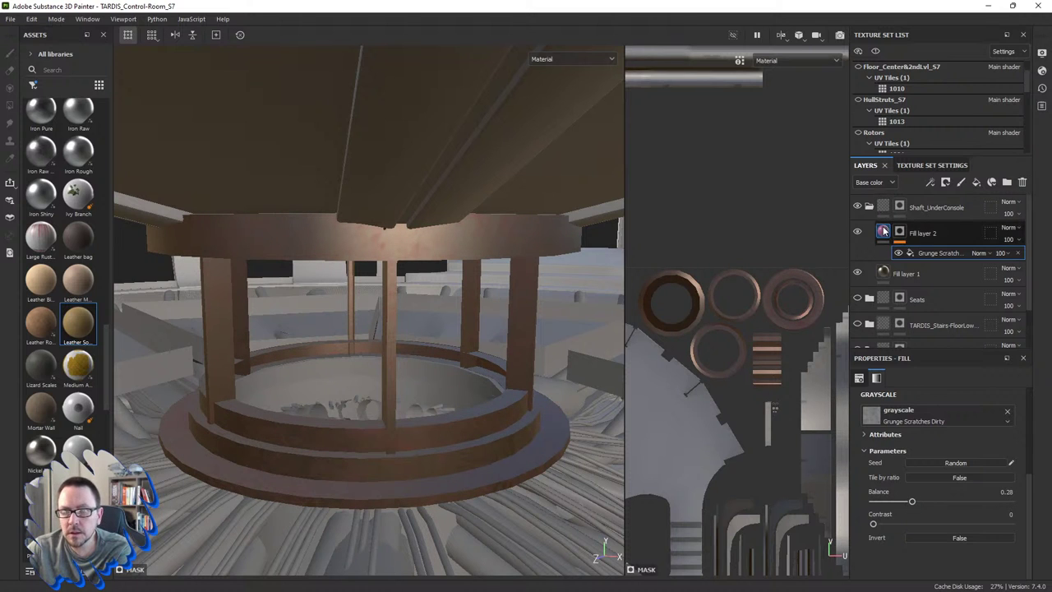
{"action": "left_click", "coordinate": [922, 233]}
{"action": "left_click", "coordinate": [896, 501]}
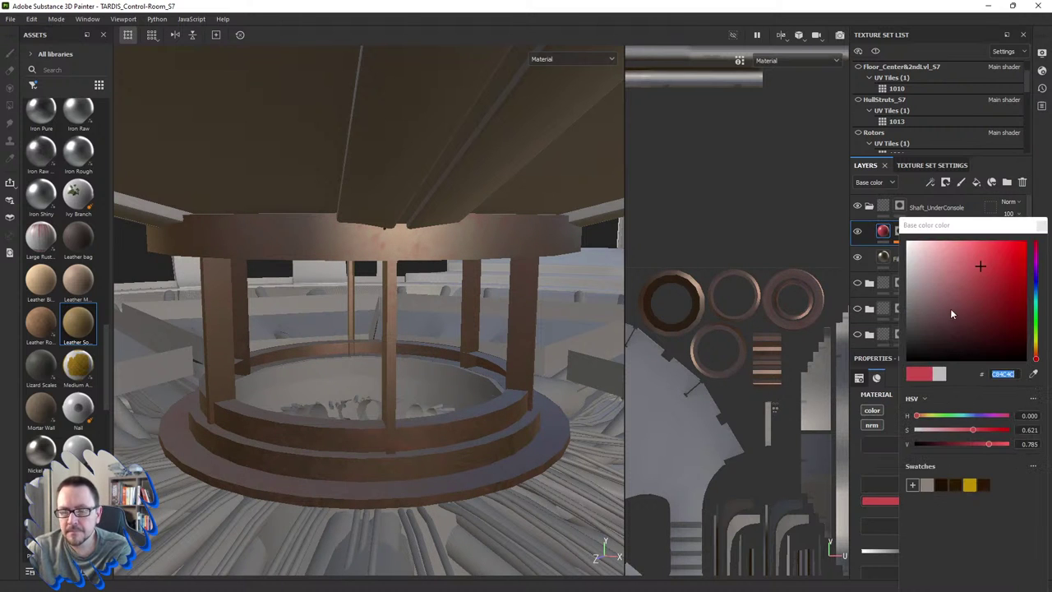
Step: Desaturate, warm and darken Fill layer 2's base colour to brown 4F4A45 (V 0.308)
{"action": "left_click_drag", "start_coordinate": [951, 308], "coordinate": [904, 315]}
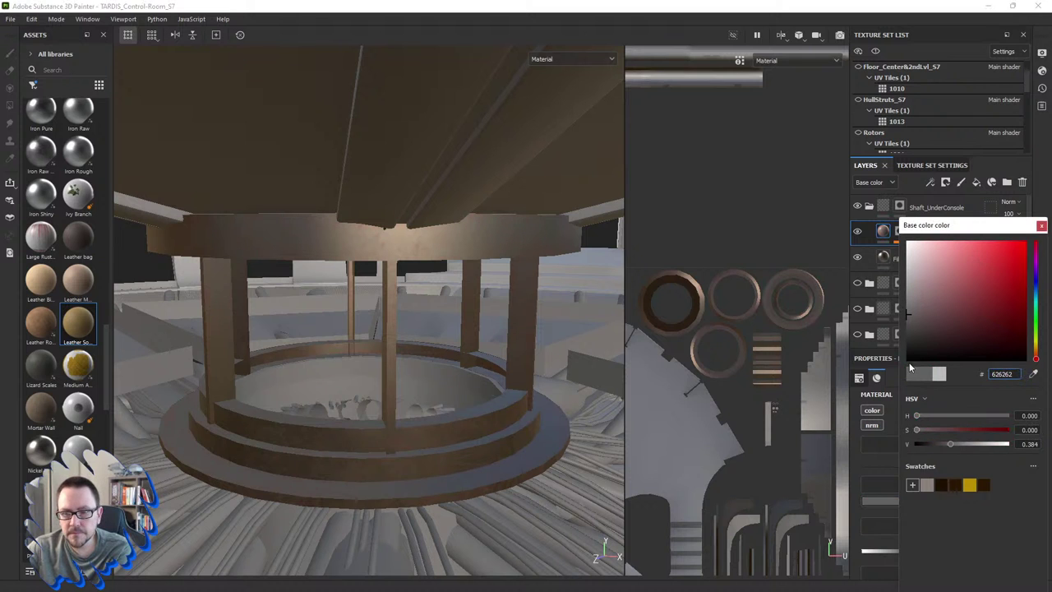
{"action": "left_click", "coordinate": [926, 485]}
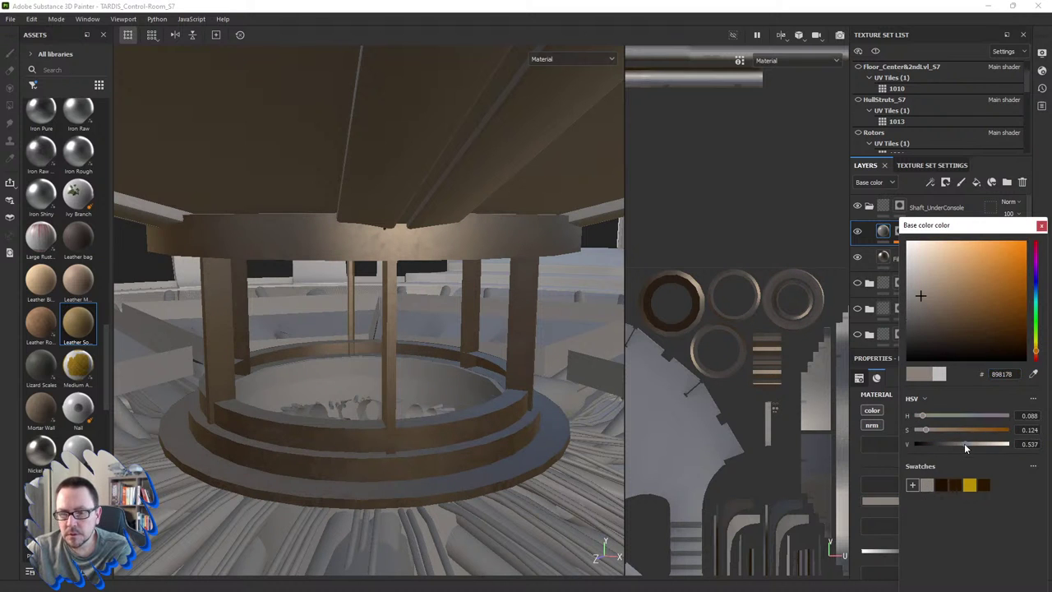
{"action": "left_click_drag", "start_coordinate": [964, 443], "coordinate": [943, 444]}
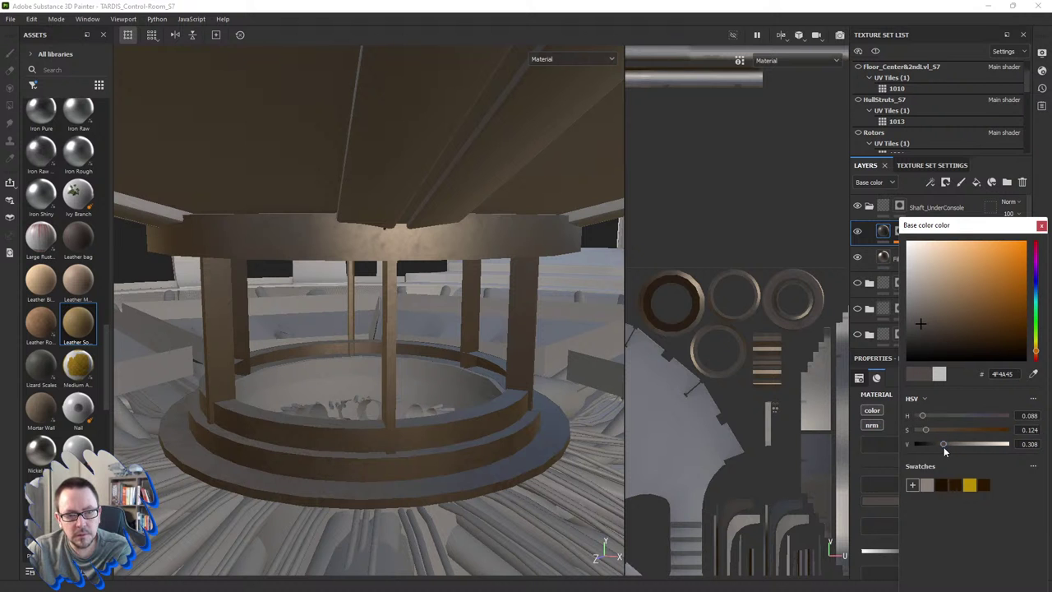
{"action": "left_click_drag", "start_coordinate": [469, 352], "coordinate": [695, 302], "text": "alt"}
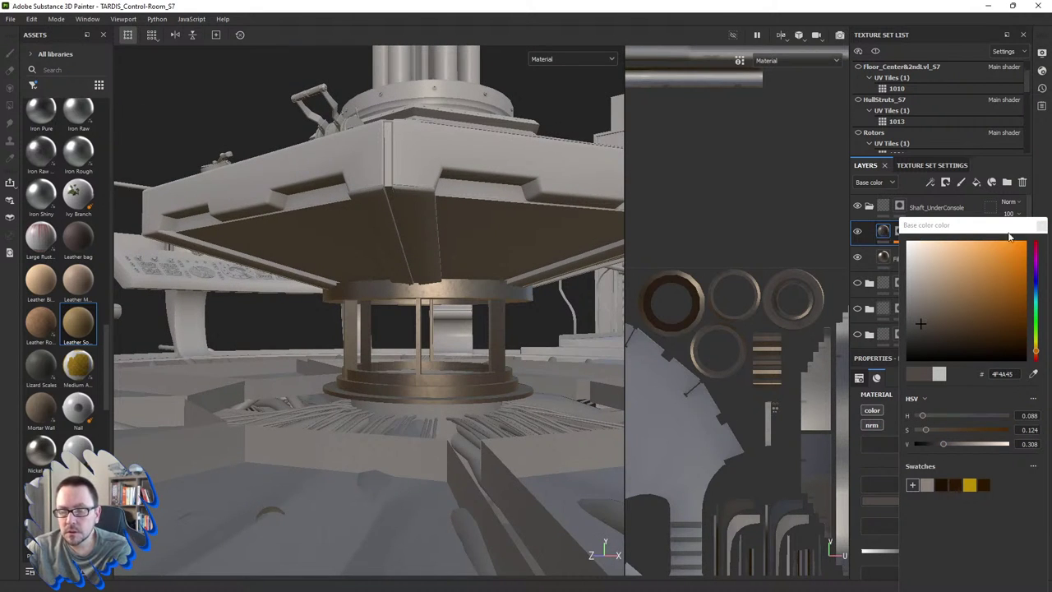
{"action": "left_click", "coordinate": [1042, 228]}
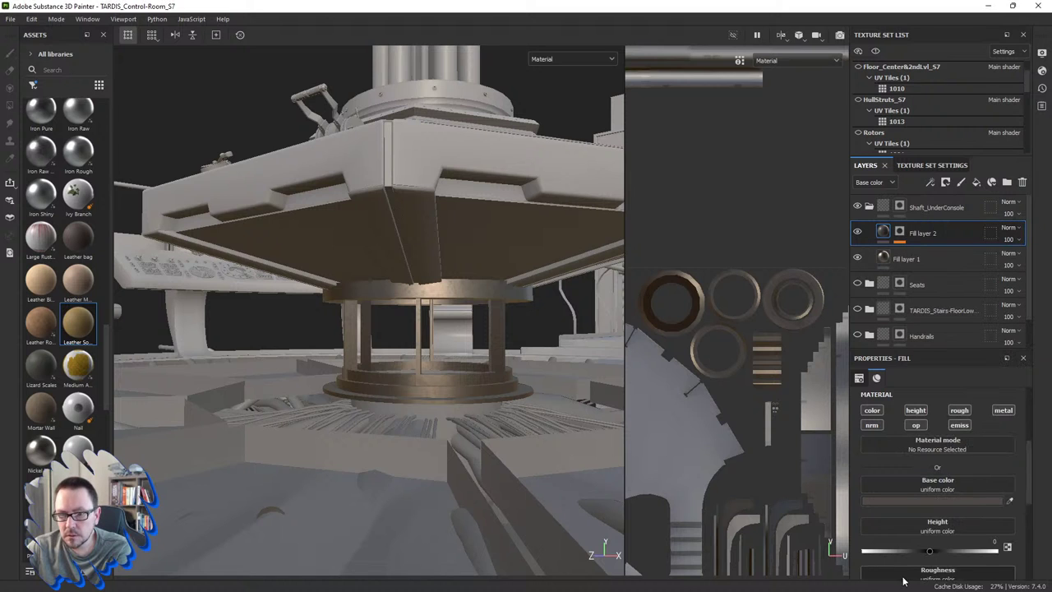
Step: Raise Fill layer 2's roughness to 0.5502 and close in on the console's lower ring
{"action": "scroll", "coordinate": [904, 567], "scroll_direction": "down", "scroll_amount": 3}
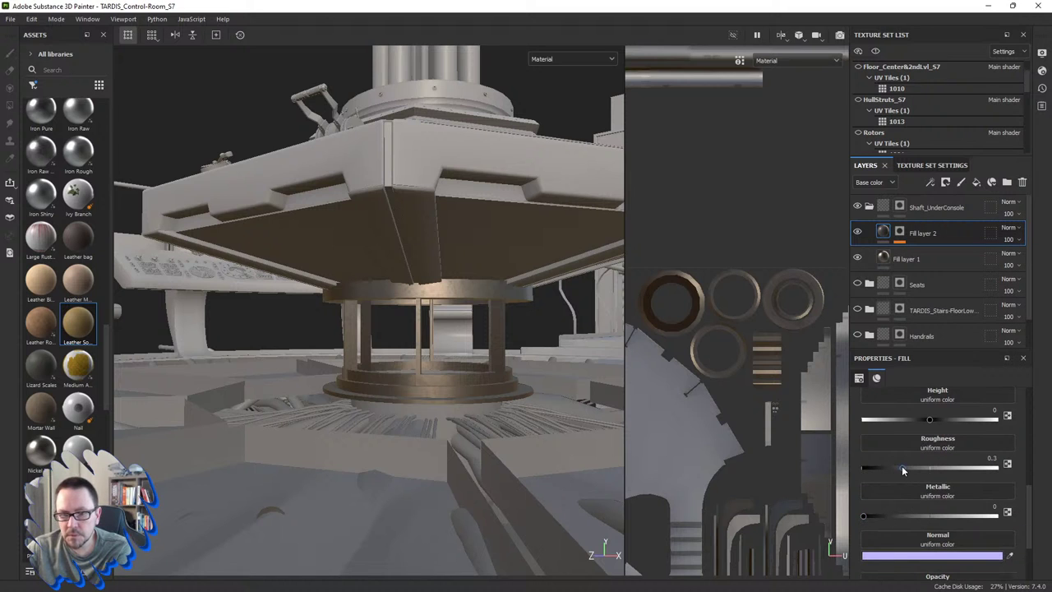
{"action": "left_click_drag", "start_coordinate": [903, 467], "coordinate": [936, 465]}
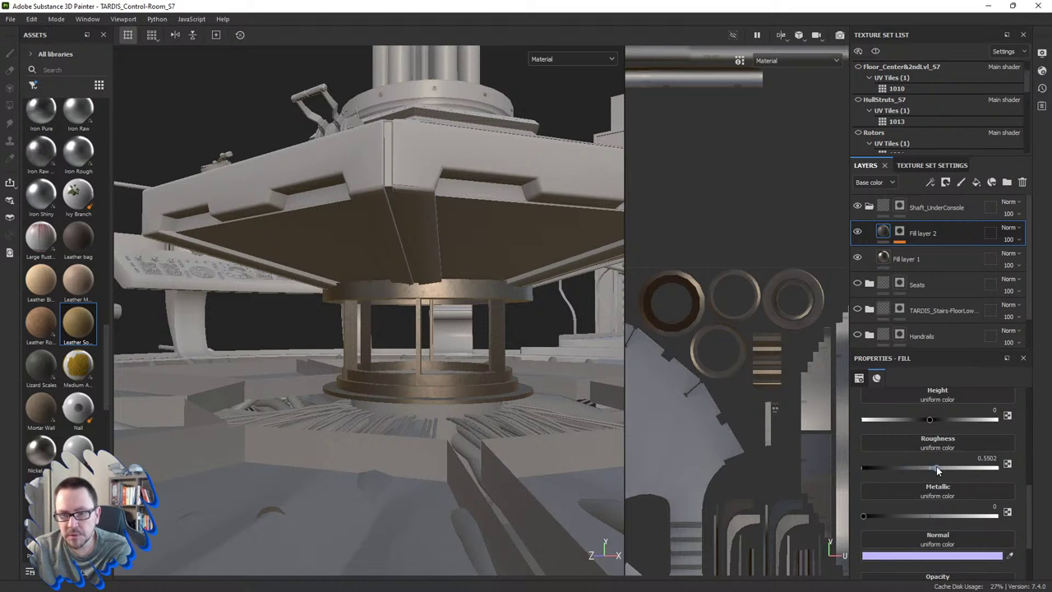
{"action": "left_click_drag", "start_coordinate": [319, 373], "coordinate": [319, 385], "text": "alt"}
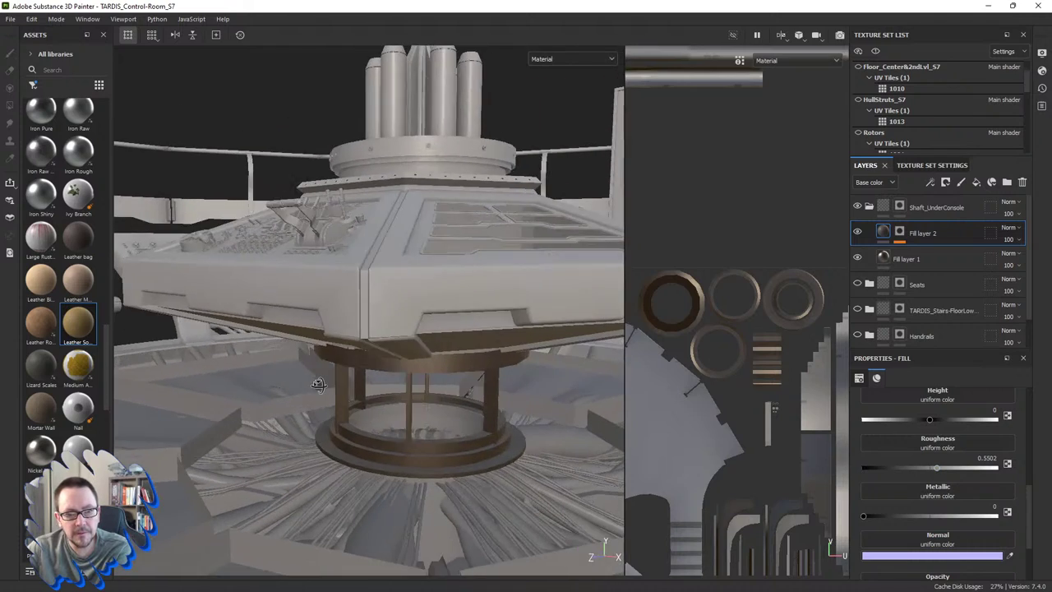
{"action": "scroll", "coordinate": [408, 458], "scroll_direction": "up", "scroll_amount": 5}
{"action": "left_click_drag", "start_coordinate": [409, 458], "coordinate": [326, 473], "text": "alt"}
{"action": "middle_click_drag", "start_coordinate": [327, 474], "coordinate": [428, 431], "text": "alt"}
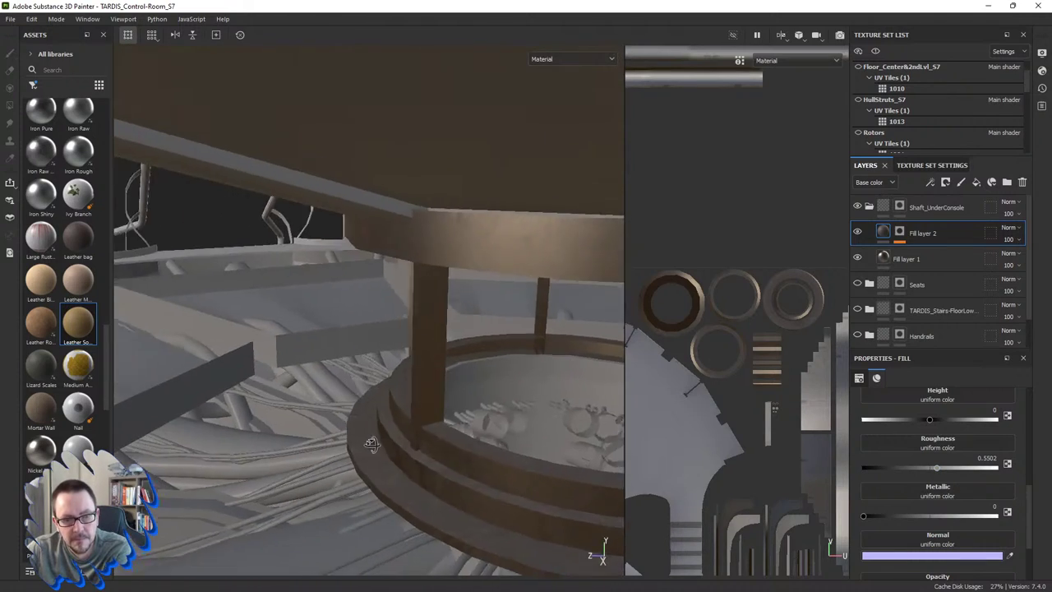
Step: Orbit and zoom around the console base to inspect the brown-scratched bronze shaft
{"action": "scroll", "coordinate": [428, 431], "scroll_direction": "down", "scroll_amount": 5}
{"action": "mouse_move", "coordinate": [427, 436]}
{"action": "left_mouse_down", "text": "alt"}
{"action": "mouse_move", "coordinate": [374, 430]}
{"action": "mouse_move", "coordinate": [430, 420]}
{"action": "mouse_move", "coordinate": [356, 387]}
{"action": "mouse_move", "coordinate": [361, 334]}
{"action": "mouse_move", "coordinate": [367, 361]}
{"action": "mouse_move", "coordinate": [376, 357]}
{"action": "mouse_move", "coordinate": [336, 387]}
{"action": "mouse_move", "coordinate": [361, 386]}
{"action": "left_mouse_up", "text": "alt"}
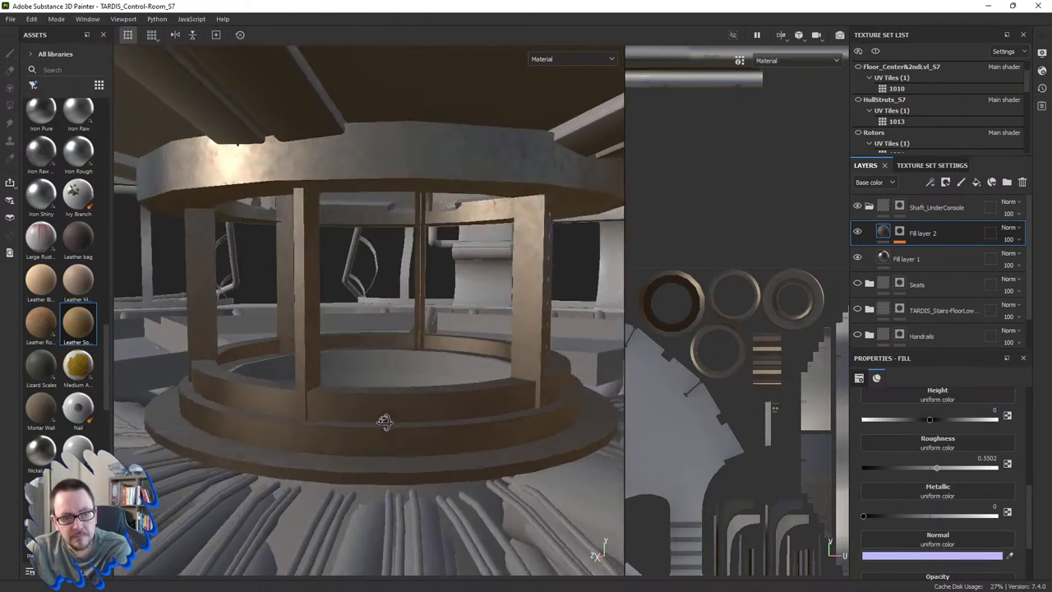
{"action": "left_click_drag", "start_coordinate": [380, 382], "coordinate": [463, 406], "text": "alt"}
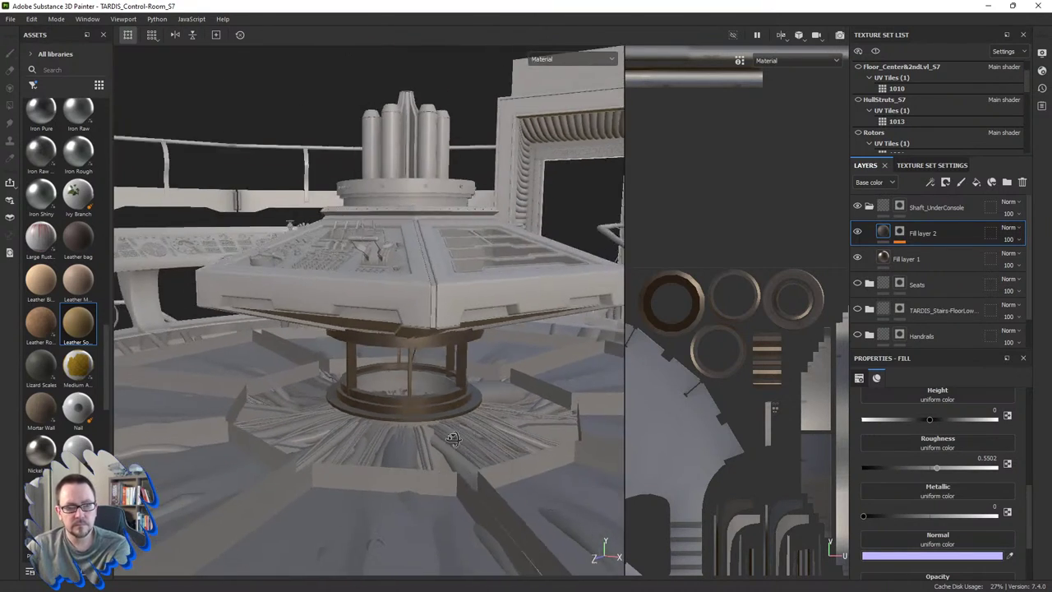
{"action": "mouse_move", "coordinate": [464, 407]}
{"action": "right_mouse_down", "text": "alt"}
{"action": "mouse_move", "coordinate": [447, 464]}
{"action": "mouse_move", "coordinate": [440, 411]}
{"action": "right_mouse_up", "text": "alt"}
{"action": "mouse_move", "coordinate": [439, 412]}
{"action": "left_mouse_down", "text": "alt"}
{"action": "mouse_move", "coordinate": [428, 359]}
{"action": "mouse_move", "coordinate": [423, 404]}
{"action": "mouse_move", "coordinate": [430, 301]}
{"action": "mouse_move", "coordinate": [418, 309]}
{"action": "mouse_move", "coordinate": [479, 340]}
{"action": "mouse_move", "coordinate": [422, 392]}
{"action": "mouse_move", "coordinate": [412, 236]}
{"action": "mouse_move", "coordinate": [500, 287]}
{"action": "mouse_move", "coordinate": [476, 275]}
{"action": "mouse_move", "coordinate": [477, 287]}
{"action": "mouse_move", "coordinate": [486, 274]}
{"action": "left_mouse_up", "text": "alt"}
{"action": "scroll", "coordinate": [428, 331], "scroll_direction": "down", "scroll_amount": 3}
{"action": "scroll", "coordinate": [458, 264], "scroll_direction": "up", "scroll_amount": 5}
{"action": "scroll", "coordinate": [459, 267], "scroll_direction": "down", "scroll_amount": 3}
{"action": "scroll", "coordinate": [478, 287], "scroll_direction": "down", "scroll_amount": 3}
{"action": "mouse_move", "coordinate": [486, 275]}
{"action": "middle_mouse_down", "text": "alt"}
{"action": "mouse_move", "coordinate": [423, 350]}
{"action": "mouse_move", "coordinate": [450, 286]}
{"action": "mouse_move", "coordinate": [450, 181]}
{"action": "middle_mouse_up", "text": "alt"}
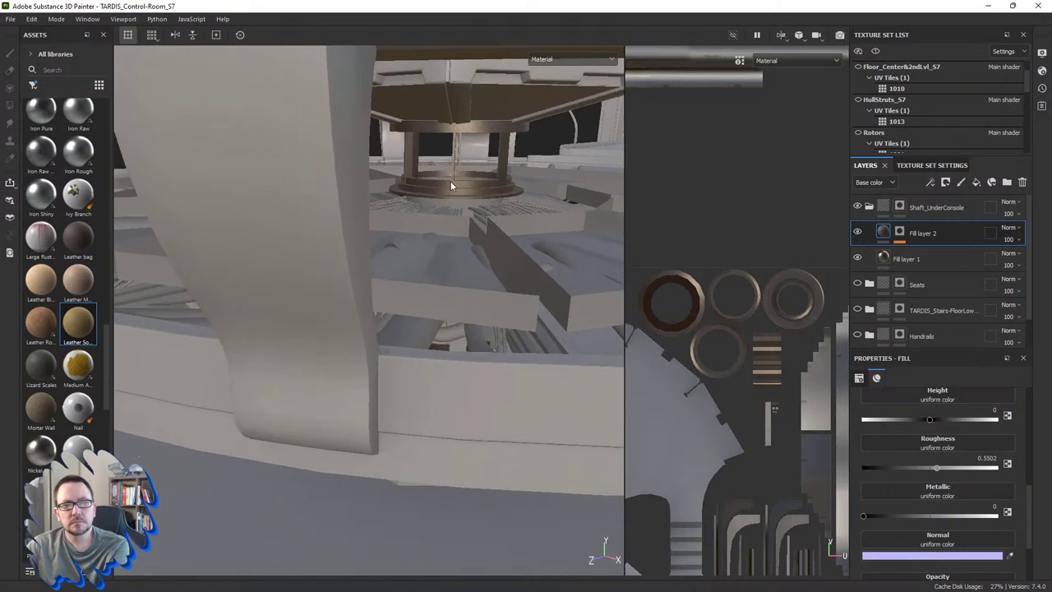
{"action": "mouse_move", "coordinate": [451, 181]}
{"action": "left_mouse_down", "text": "alt"}
{"action": "mouse_move", "coordinate": [442, 391]}
{"action": "mouse_move", "coordinate": [432, 351]}
{"action": "mouse_move", "coordinate": [405, 357]}
{"action": "left_mouse_up", "text": "alt"}
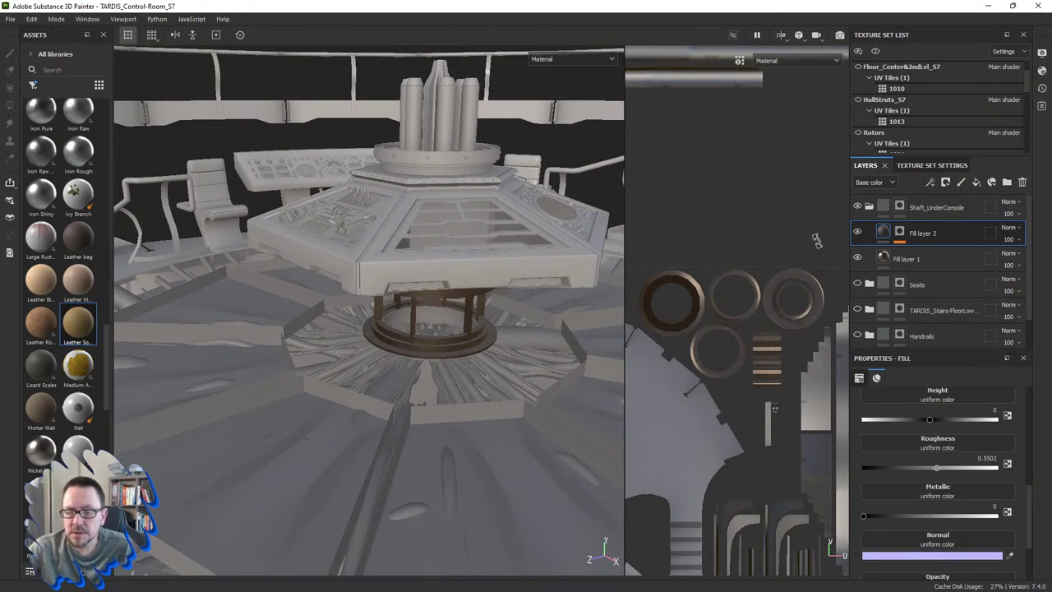
Step: Collapse the Shaft_UnderConsole folder in the layer stack, then tilt the view onto the console
{"action": "left_click", "coordinate": [870, 208]}
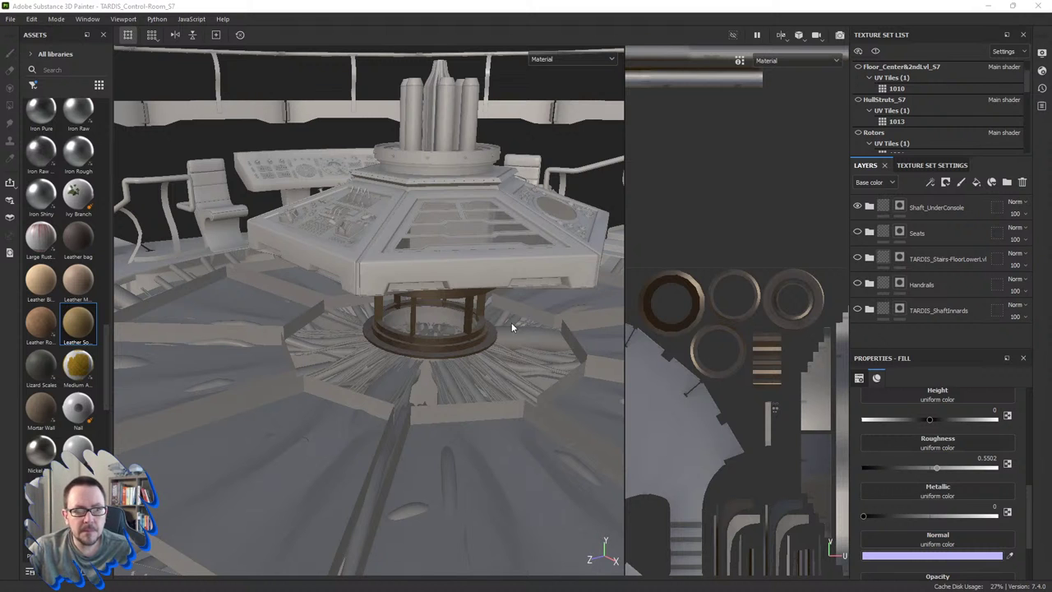
{"action": "left_click_drag", "start_coordinate": [470, 314], "coordinate": [442, 380], "text": "alt"}
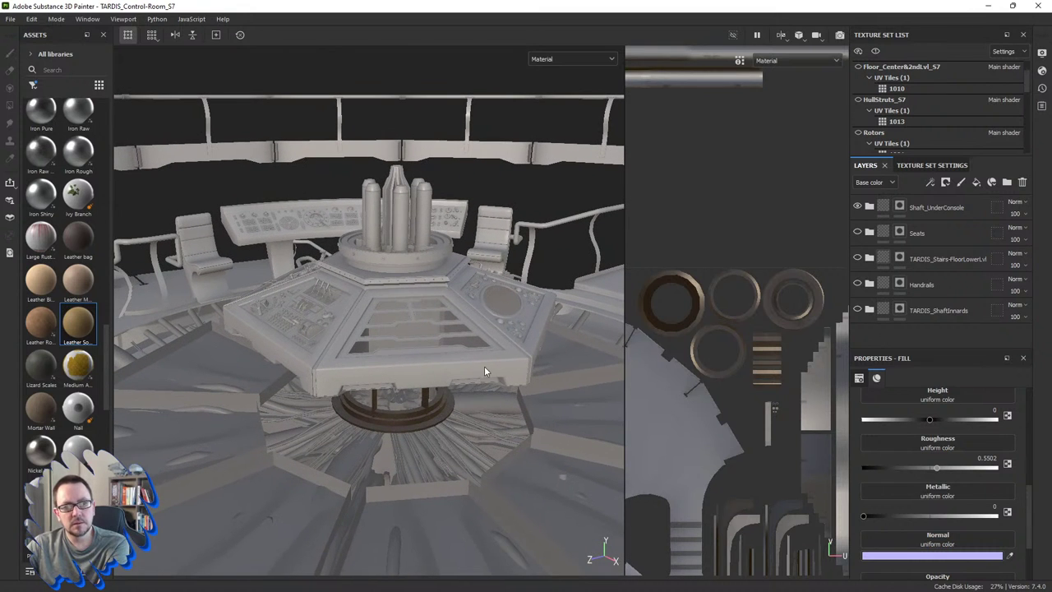
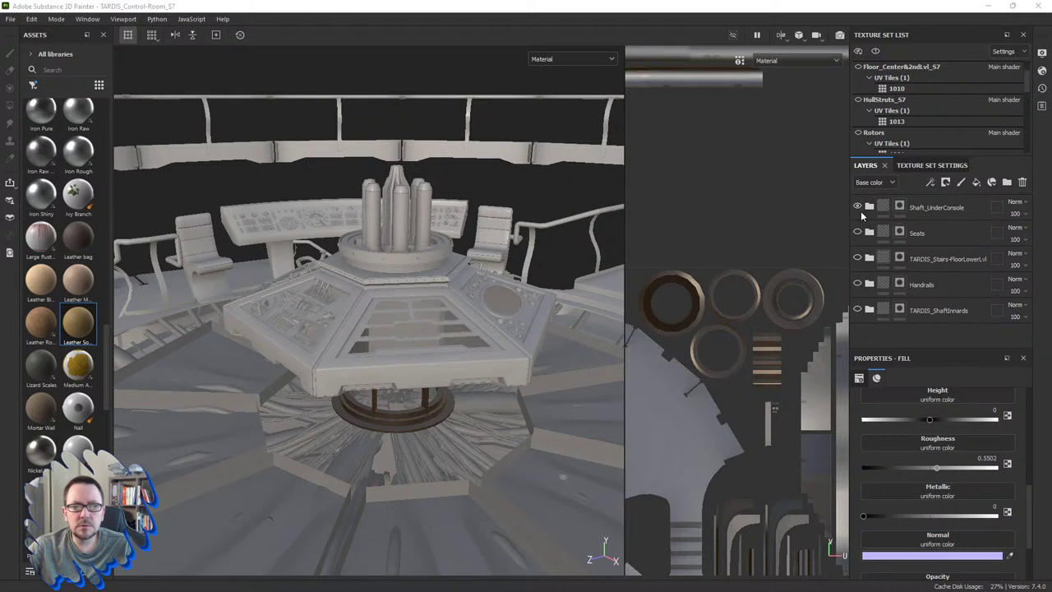
Step: Add a new layer folder at the top of the layer stack and name it Console
{"action": "left_click", "coordinate": [1008, 183]}
{"action": "left_click_drag", "start_coordinate": [912, 233], "coordinate": [917, 198]}
{"action": "double_click", "coordinate": [921, 205]}
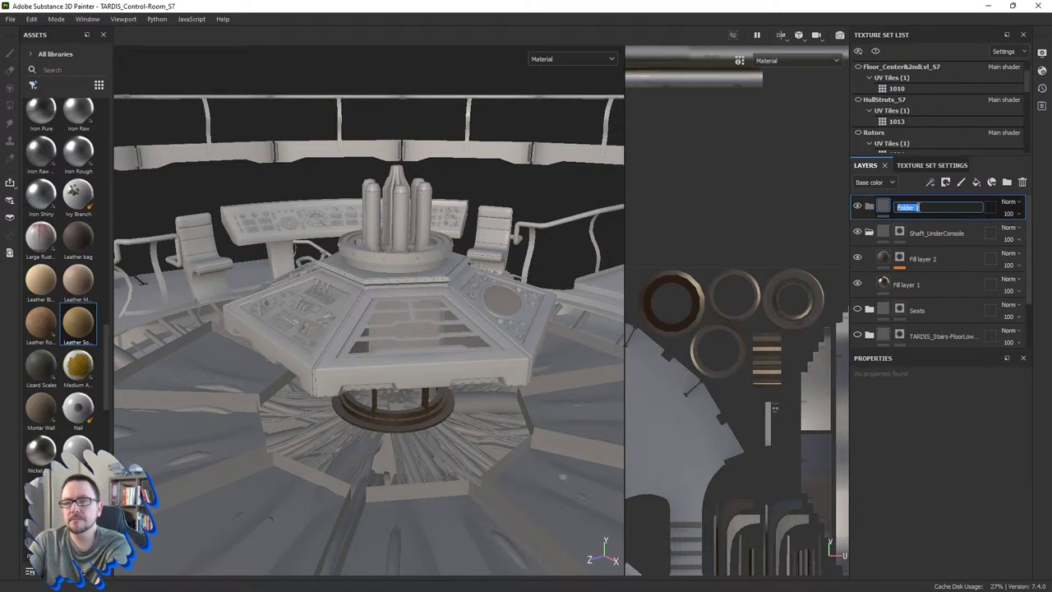
{"action": "type", "text": "Console"}
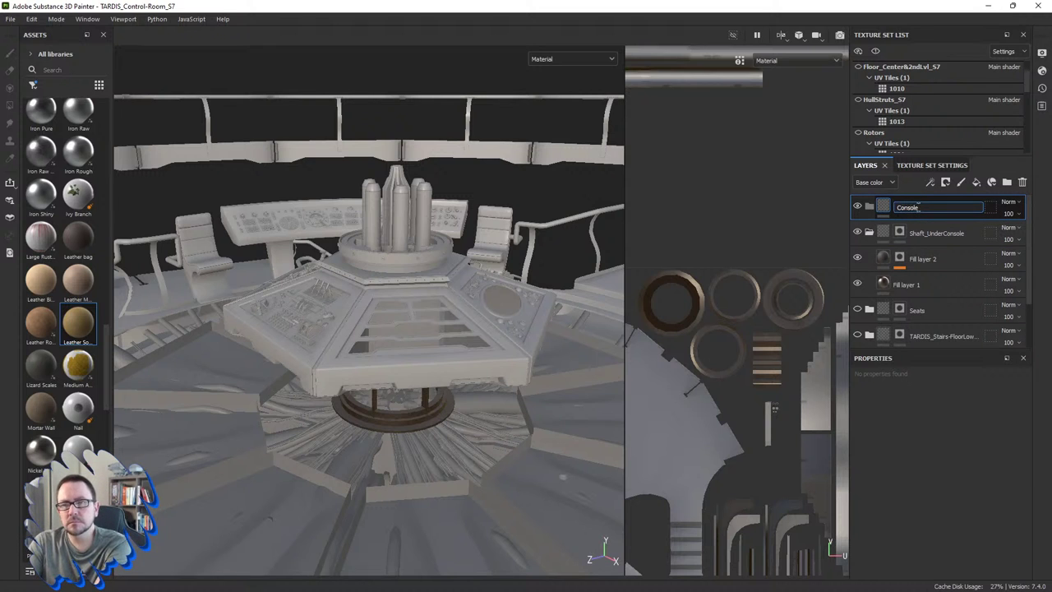
{"action": "key", "text": "Return"}
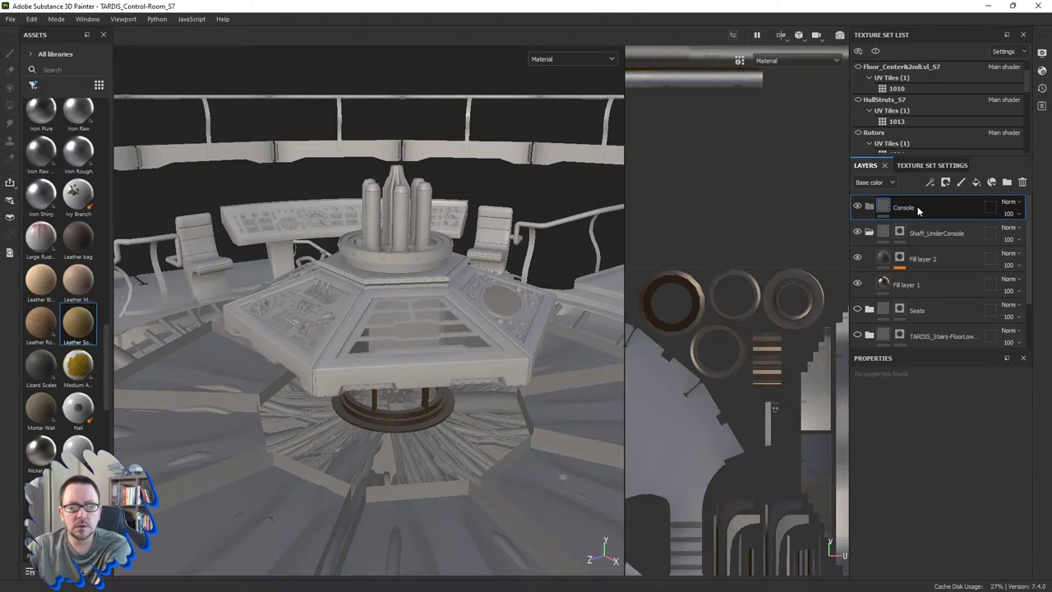
Step: Rename the folder to Console_Center and add a new fill layer
{"action": "double_click", "coordinate": [919, 209]}
{"action": "left_click", "coordinate": [918, 208]}
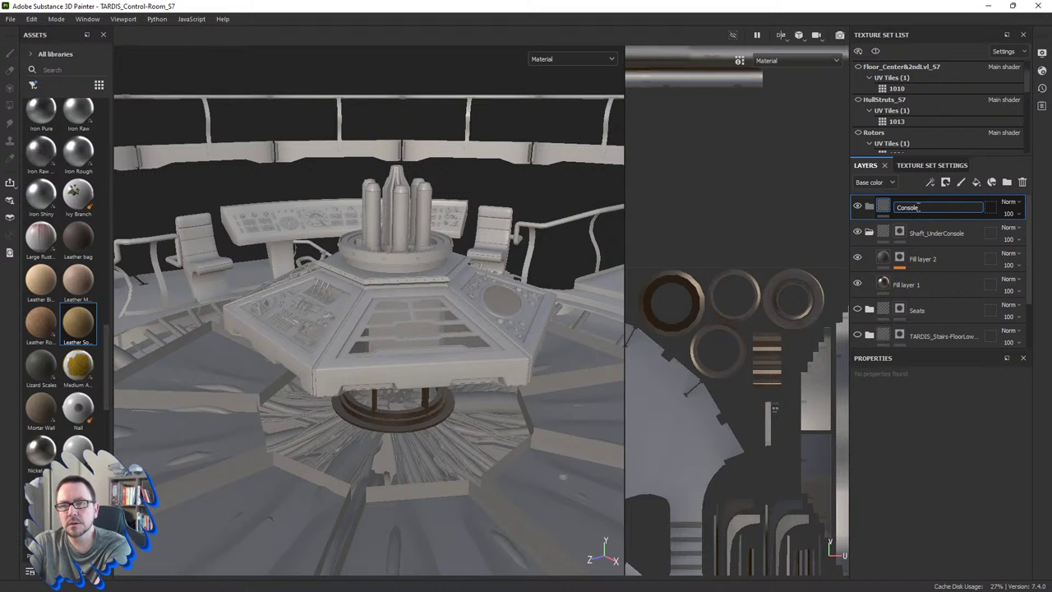
{"action": "type", "text": "_Center"}
{"action": "key", "text": "Return"}
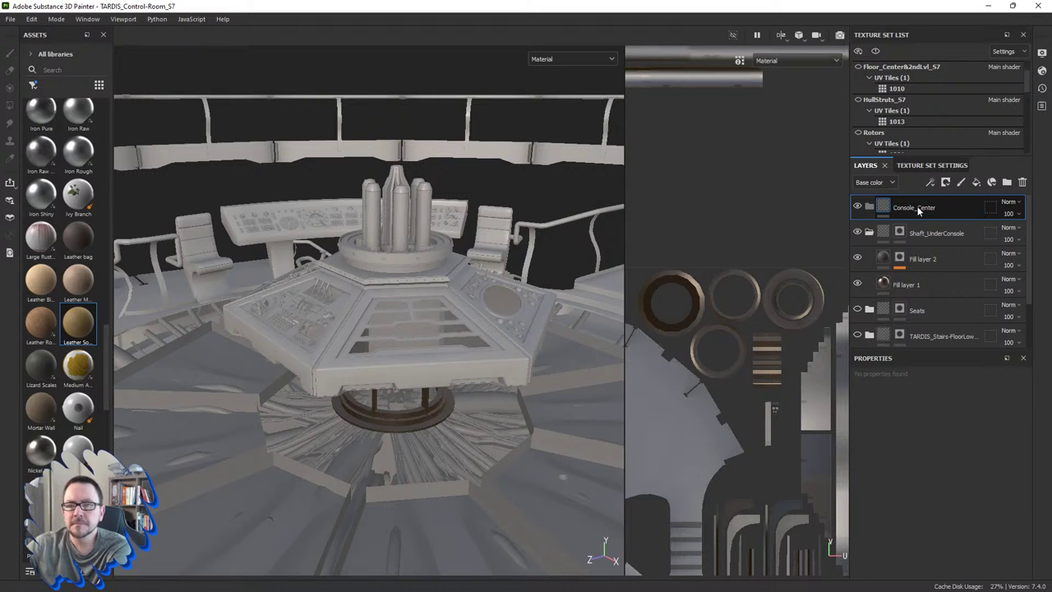
{"action": "left_click", "coordinate": [976, 182]}
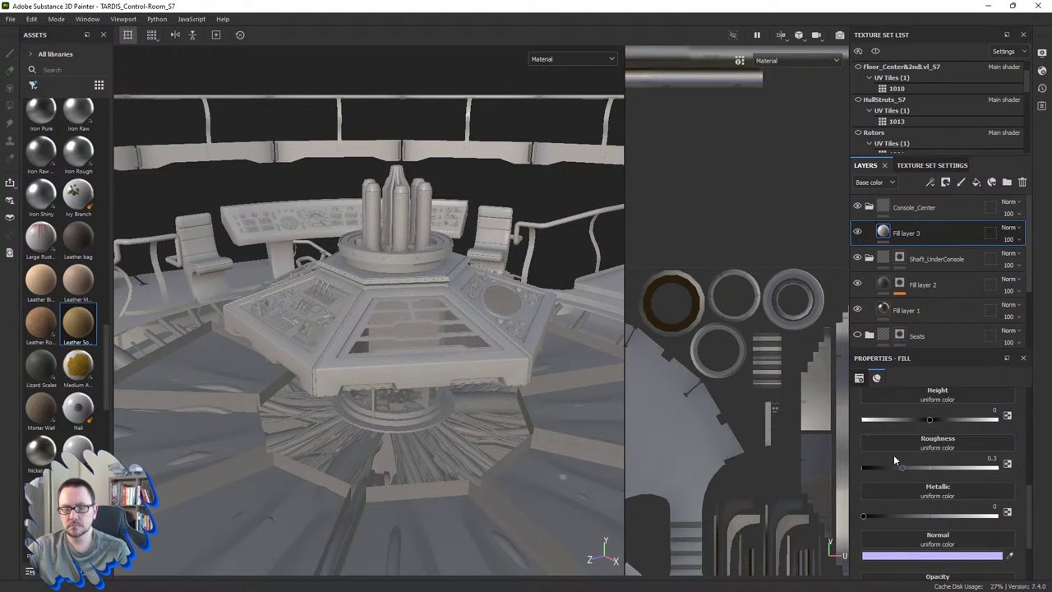
Step: Set the new fill layer's base colour to the grey-brown swatch #898178
{"action": "scroll", "coordinate": [929, 485], "scroll_direction": "up", "scroll_amount": 5}
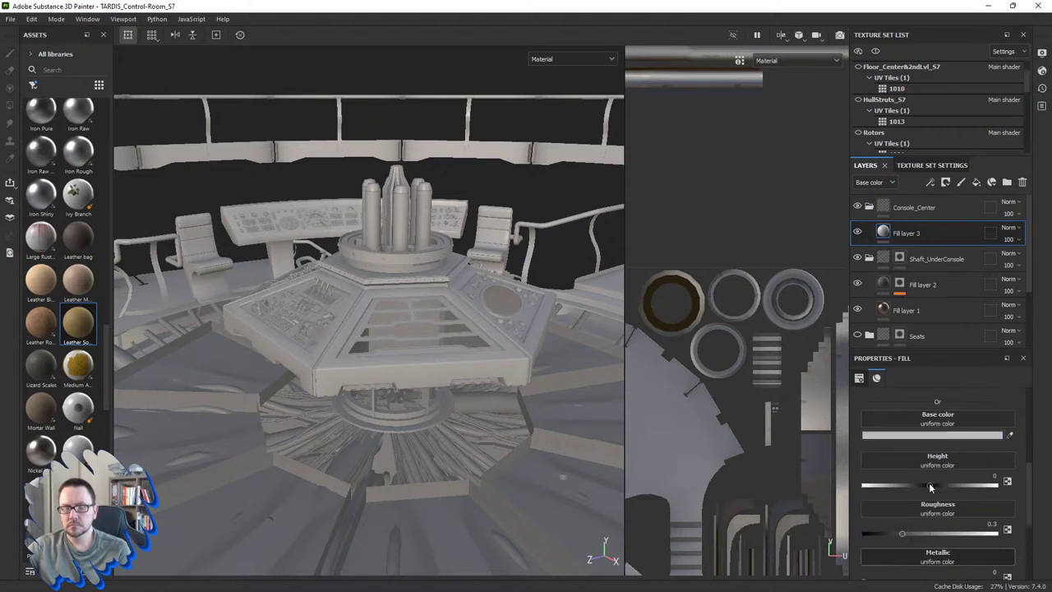
{"action": "left_click", "coordinate": [910, 568]}
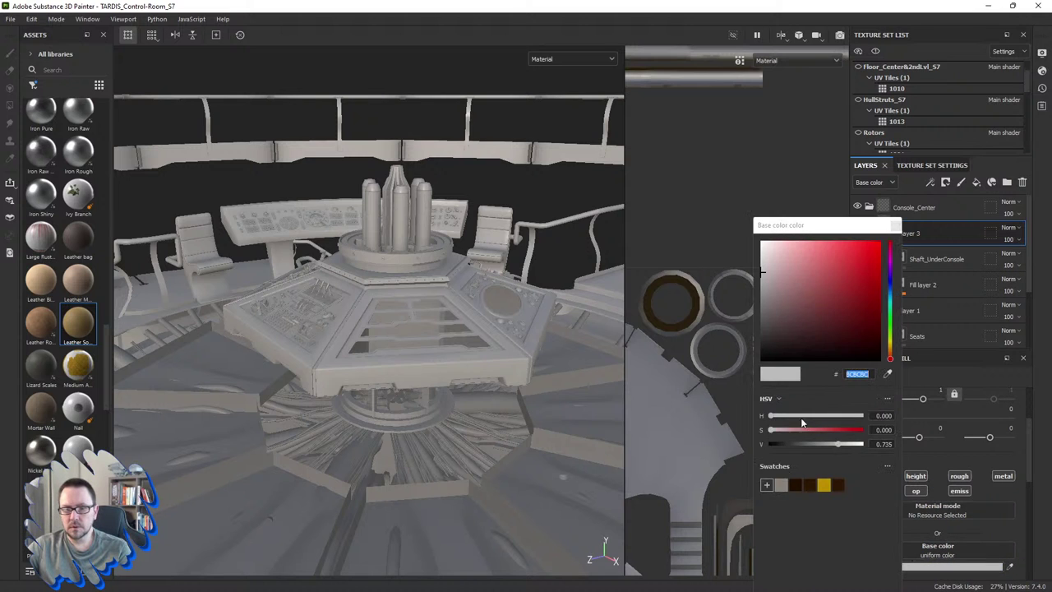
{"action": "left_click", "coordinate": [782, 485]}
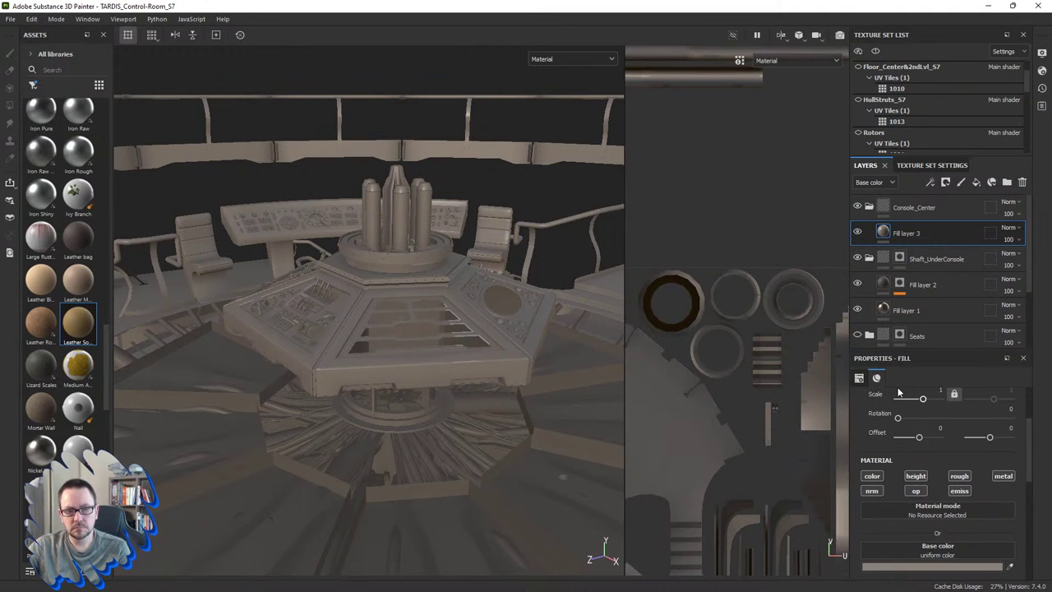
{"action": "scroll", "coordinate": [501, 334], "scroll_direction": "up", "scroll_amount": 2}
Step: Zoom the UV view onto tile 1006 and widen the 2D view
{"action": "scroll", "coordinate": [481, 337], "scroll_direction": "up", "scroll_amount": 2}
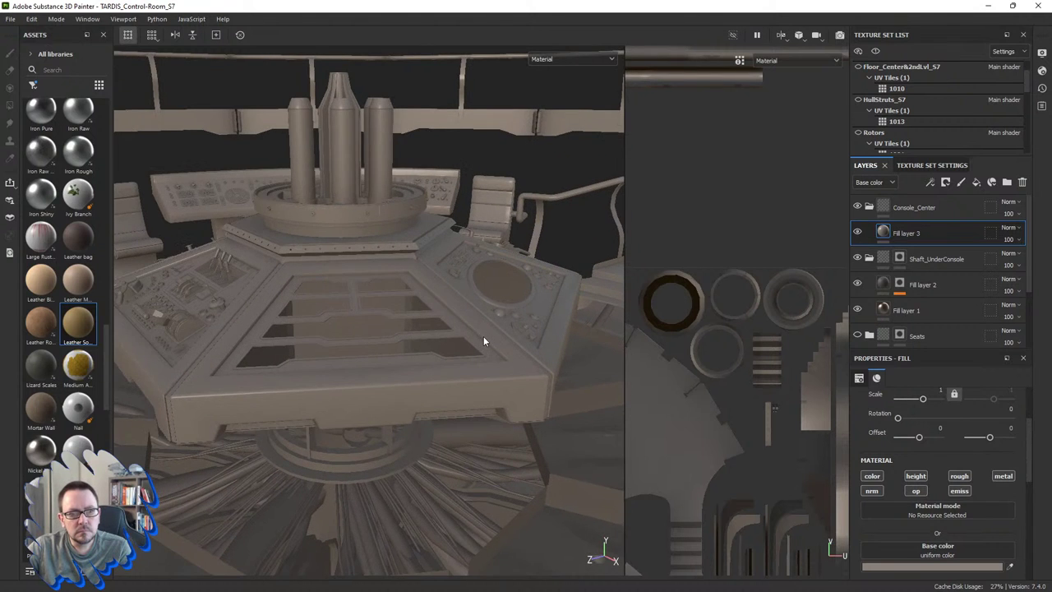
{"action": "scroll", "coordinate": [484, 337], "scroll_direction": "down", "scroll_amount": 3}
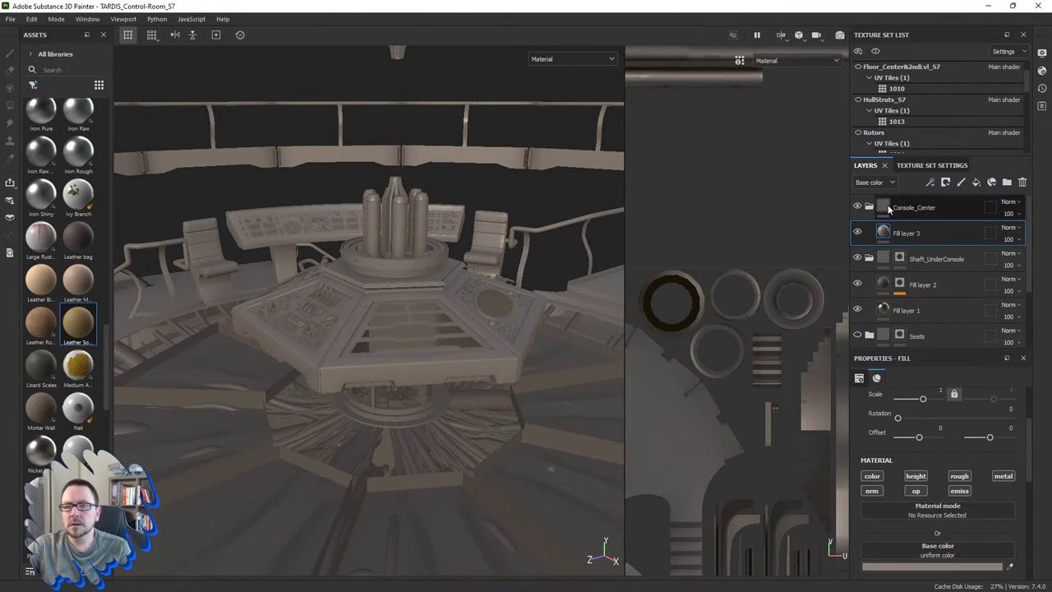
{"action": "scroll", "coordinate": [723, 324], "scroll_direction": "down", "scroll_amount": 2}
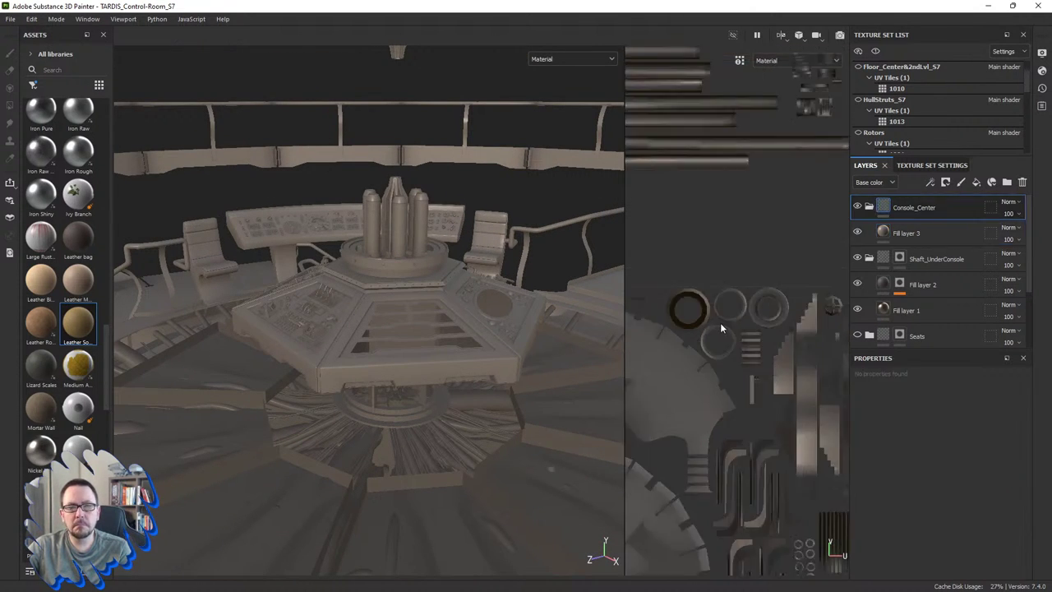
{"action": "scroll", "coordinate": [735, 338], "scroll_direction": "down", "scroll_amount": 3}
{"action": "scroll", "coordinate": [734, 338], "scroll_direction": "down", "scroll_amount": 3}
{"action": "scroll", "coordinate": [735, 338], "scroll_direction": "down", "scroll_amount": 2}
{"action": "scroll", "coordinate": [811, 344], "scroll_direction": "up", "scroll_amount": 2}
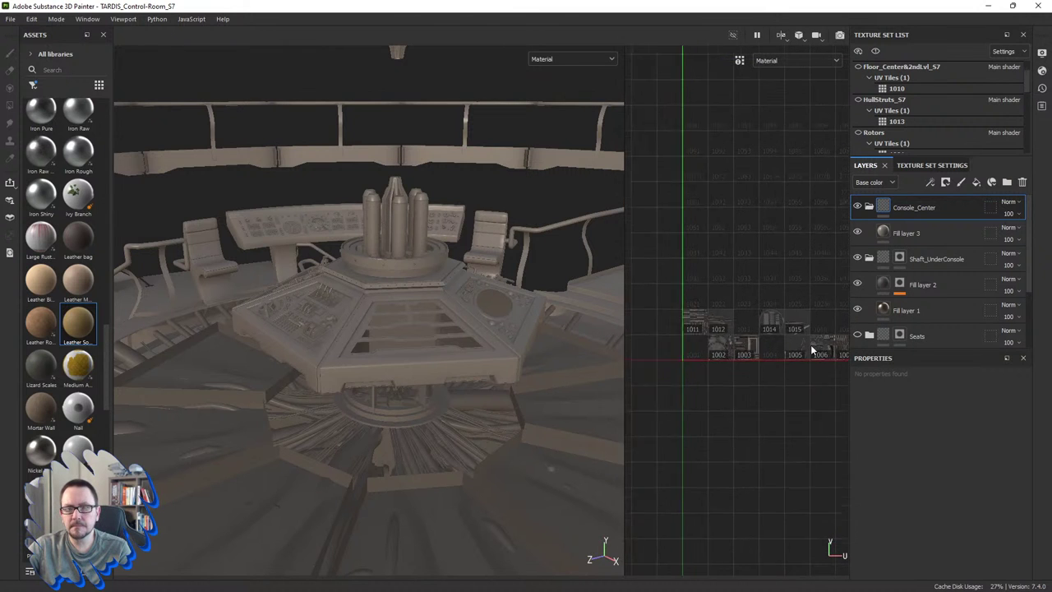
{"action": "scroll", "coordinate": [834, 341], "scroll_direction": "up", "scroll_amount": 2}
{"action": "scroll", "coordinate": [833, 341], "scroll_direction": "up", "scroll_amount": 2}
{"action": "scroll", "coordinate": [828, 346], "scroll_direction": "up", "scroll_amount": 2}
{"action": "scroll", "coordinate": [828, 346], "scroll_direction": "up", "scroll_amount": 1}
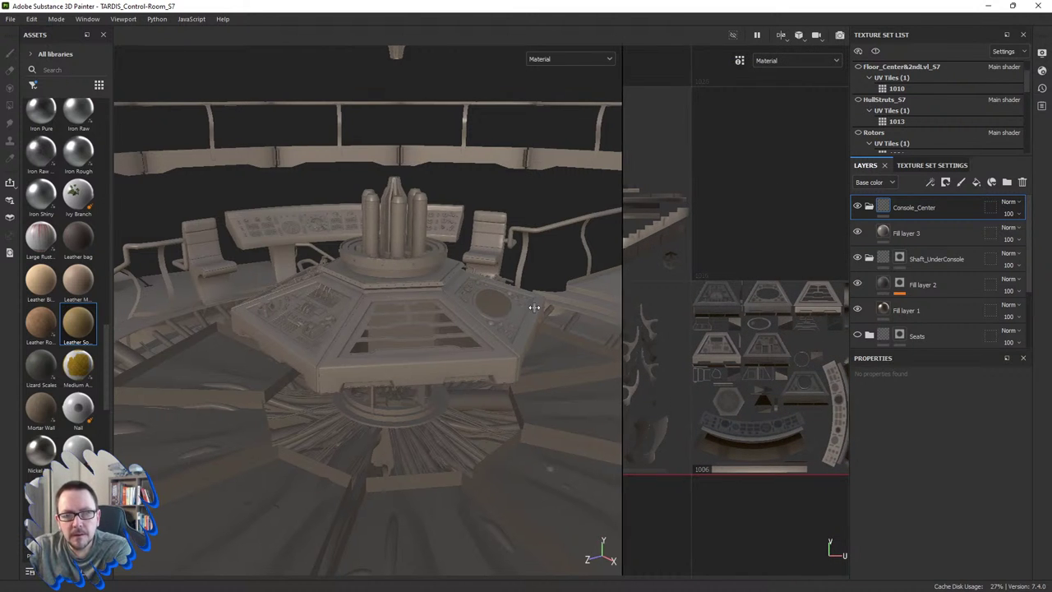
{"action": "left_click_drag", "start_coordinate": [625, 295], "coordinate": [482, 312]}
{"action": "scroll", "coordinate": [608, 337], "scroll_direction": "up", "scroll_amount": 1}
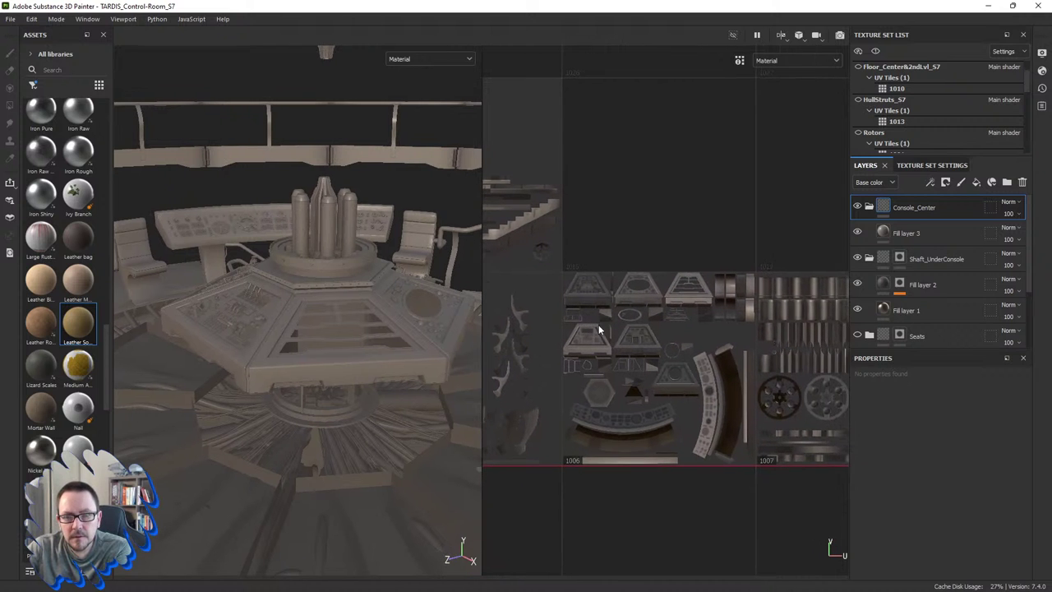
{"action": "scroll", "coordinate": [600, 337], "scroll_direction": "up", "scroll_amount": 1}
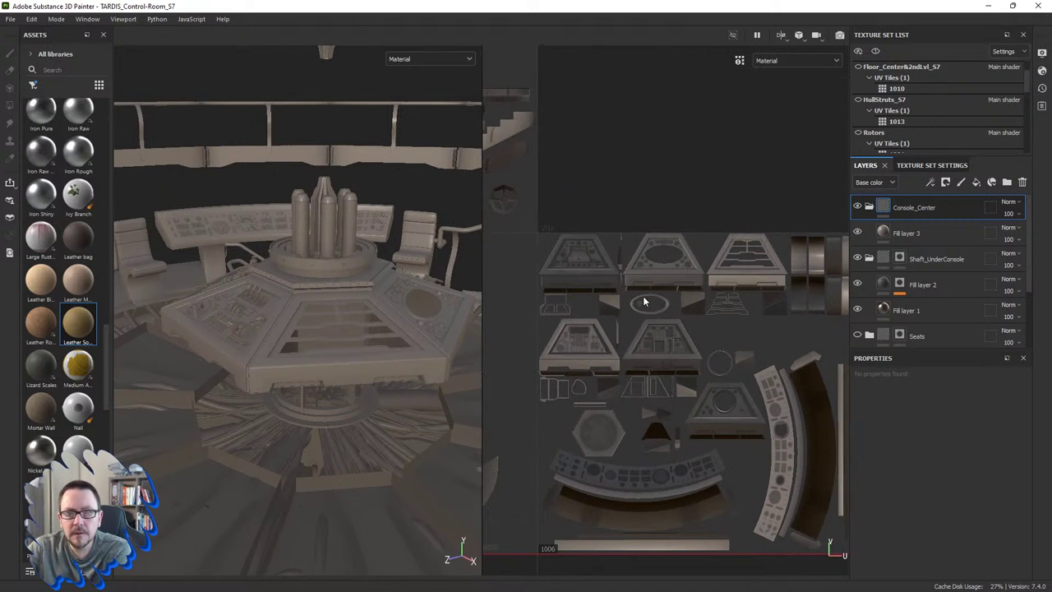
Step: Give the Console_Center folder a black mask and switch to Polygon Fill
{"action": "right_click", "coordinate": [894, 208]}
{"action": "key", "text": "Escape"}
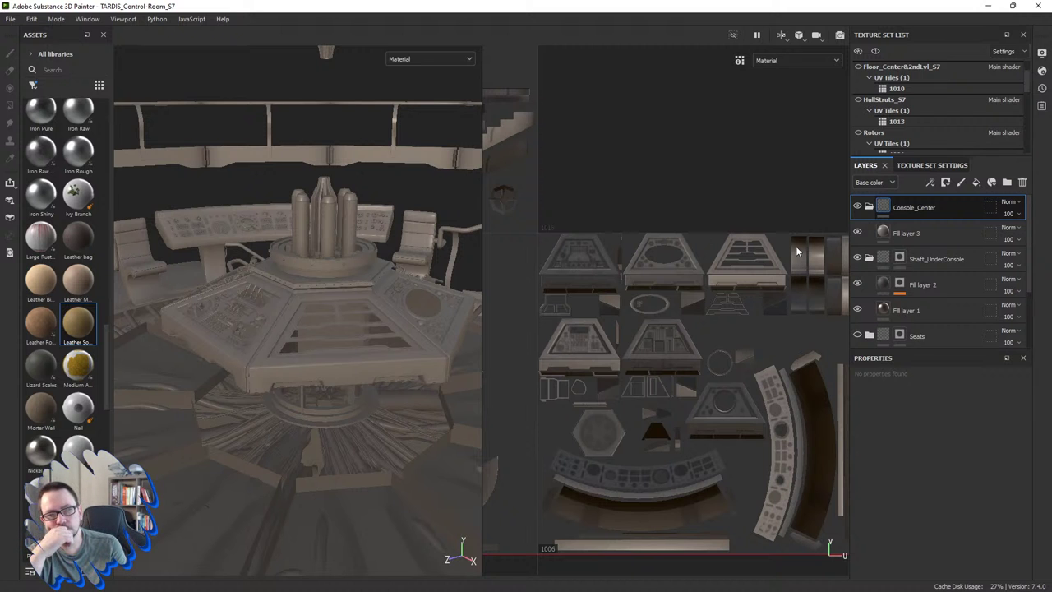
{"action": "key", "text": "4"}
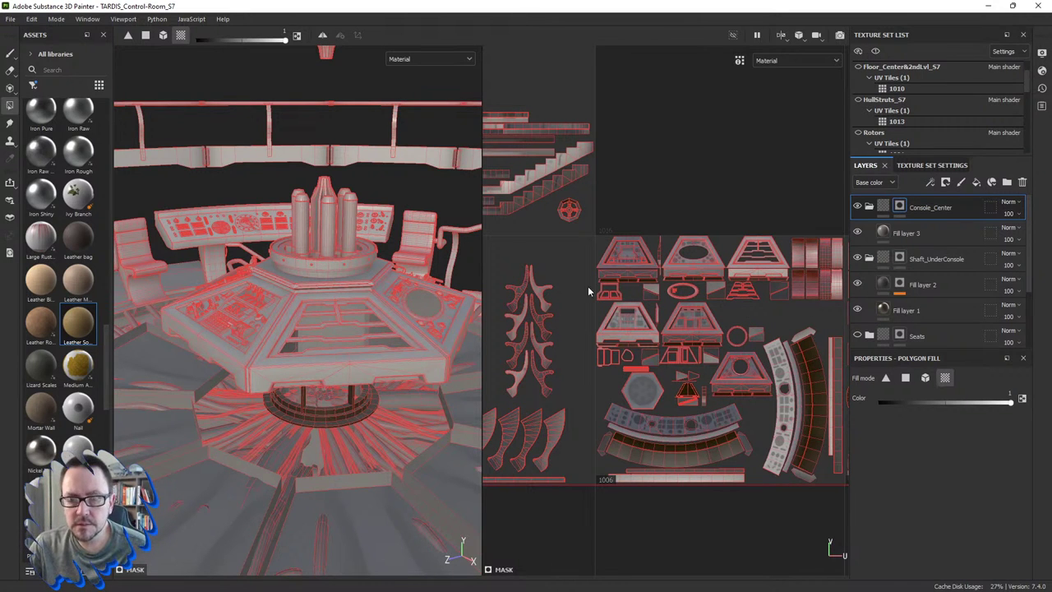
Step: Fill the central panel, trapezoid, vertical strip and band UV islands into the mask
{"action": "scroll", "coordinate": [619, 265], "scroll_direction": "up", "scroll_amount": 5}
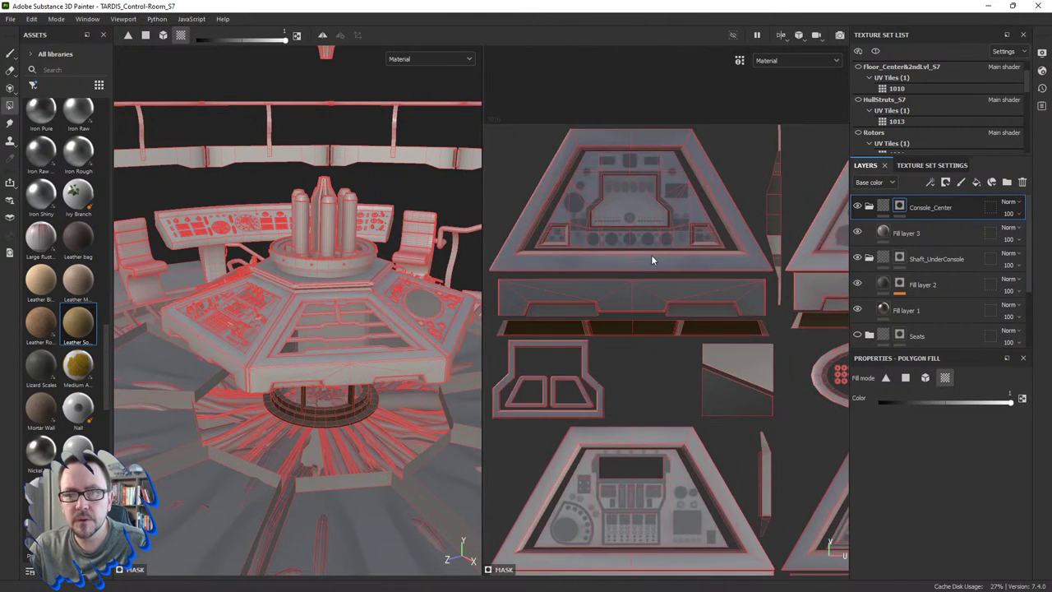
{"action": "left_click", "coordinate": [635, 208]}
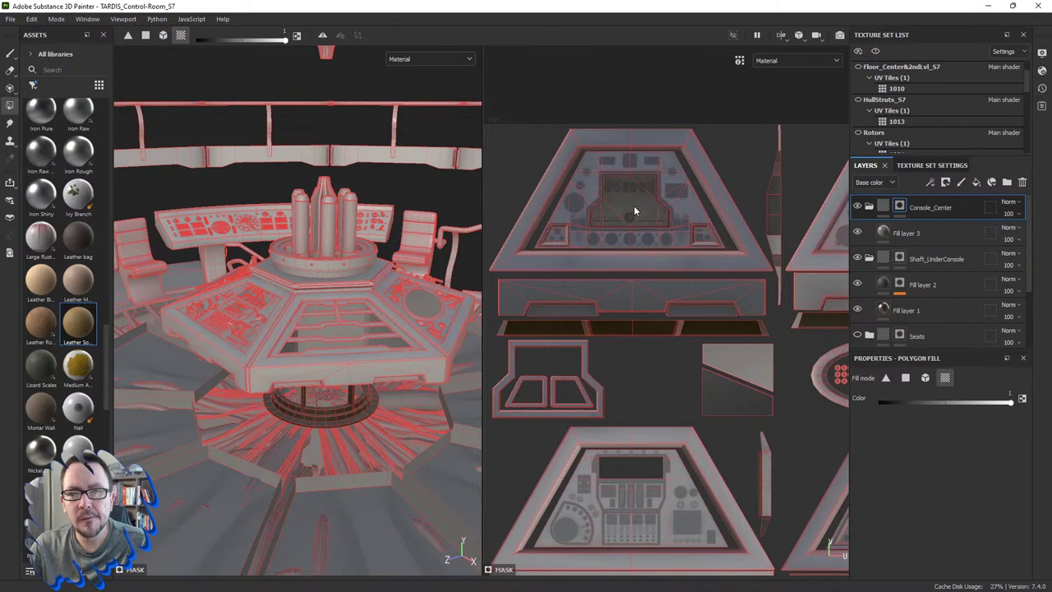
{"action": "left_click", "coordinate": [692, 206]}
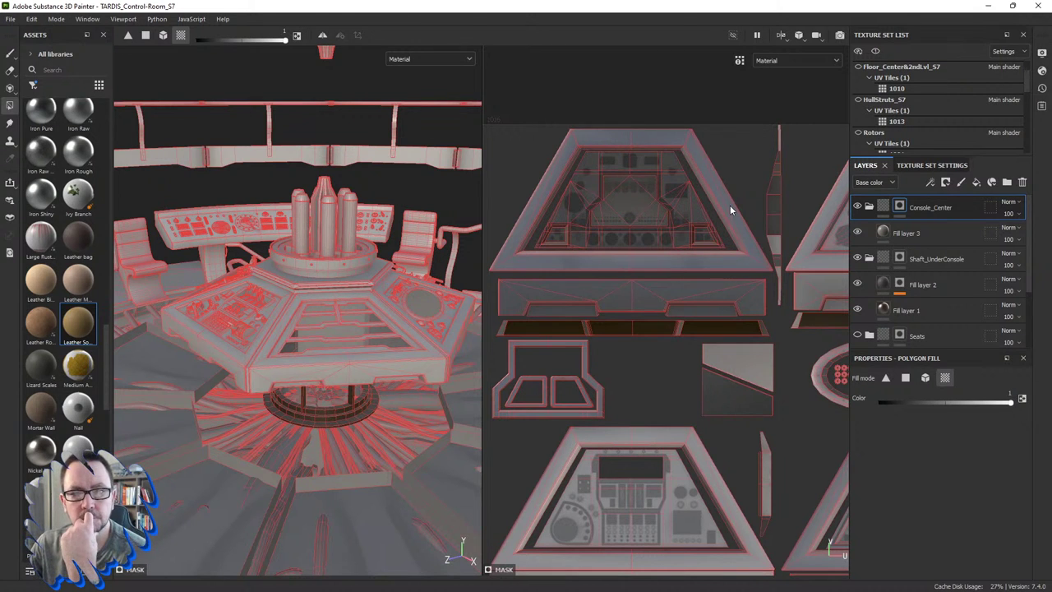
{"action": "left_click", "coordinate": [730, 205]}
{"action": "left_click", "coordinate": [768, 204]}
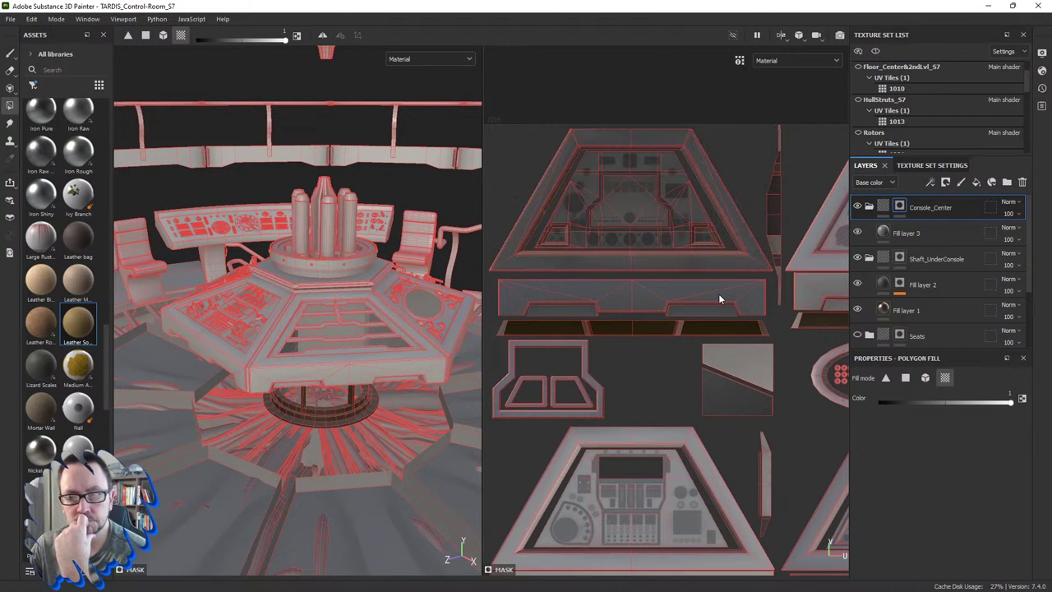
{"action": "left_click", "coordinate": [718, 293]}
{"action": "left_click", "coordinate": [678, 313]}
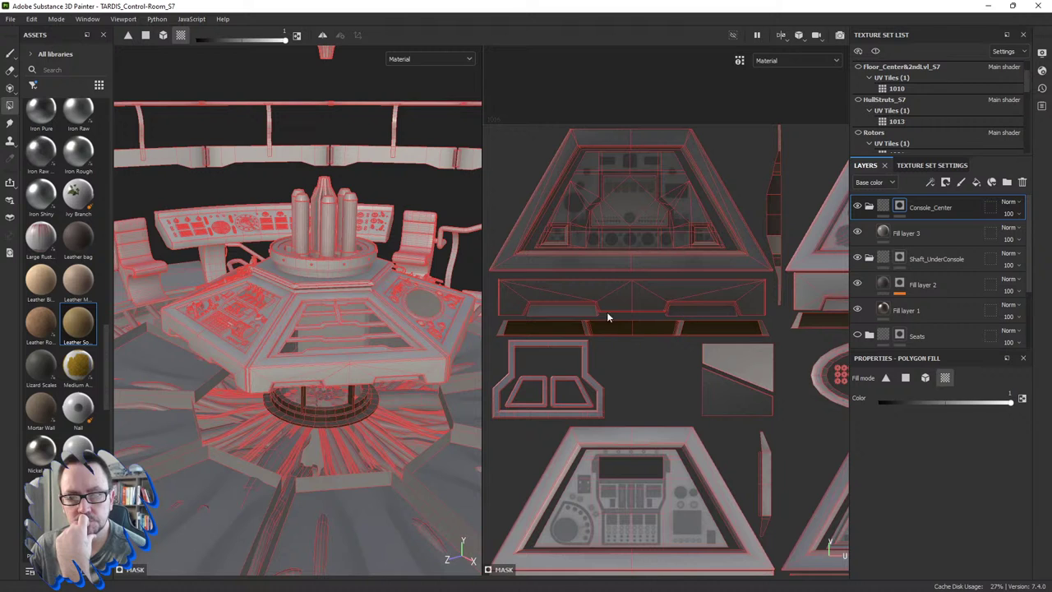
{"action": "left_click", "coordinate": [563, 330]}
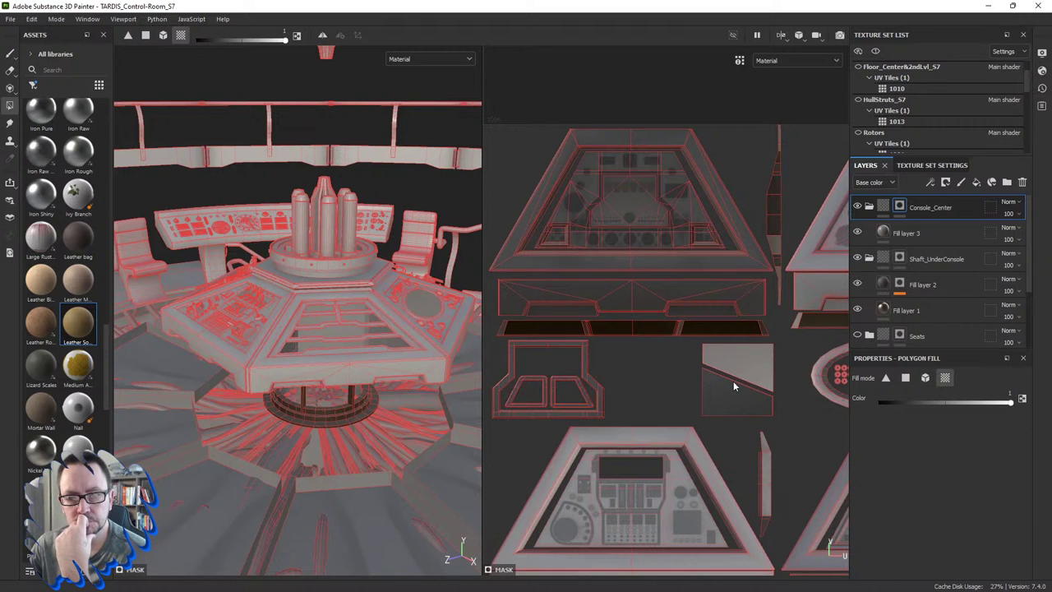
Step: Box-fill the top console panel UV islands into the Console_Center mask
{"action": "middle_click_drag", "start_coordinate": [795, 366], "coordinate": [614, 370]}
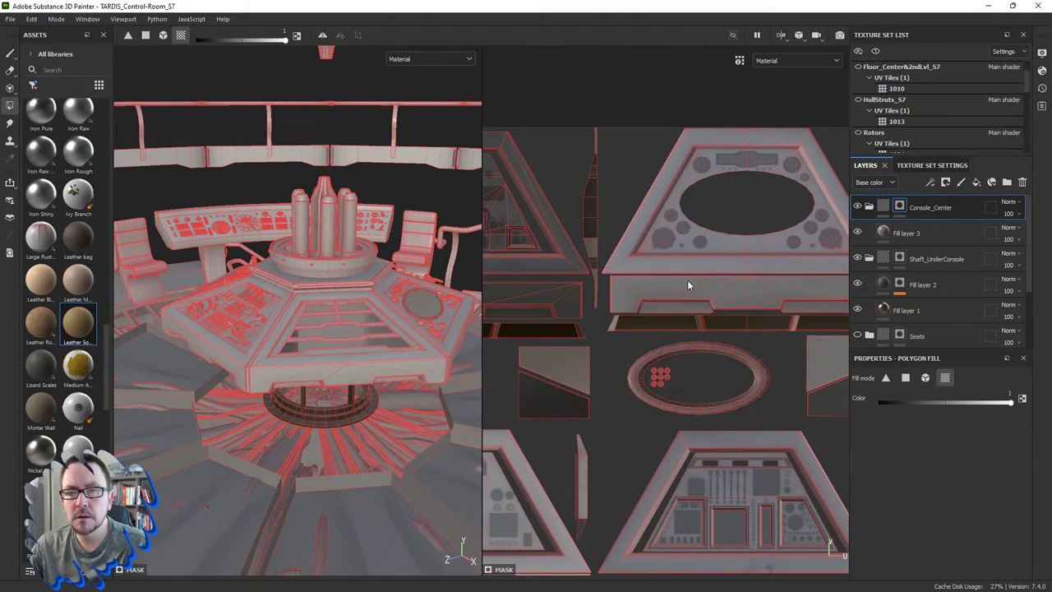
{"action": "middle_click_drag", "start_coordinate": [689, 285], "coordinate": [606, 275]}
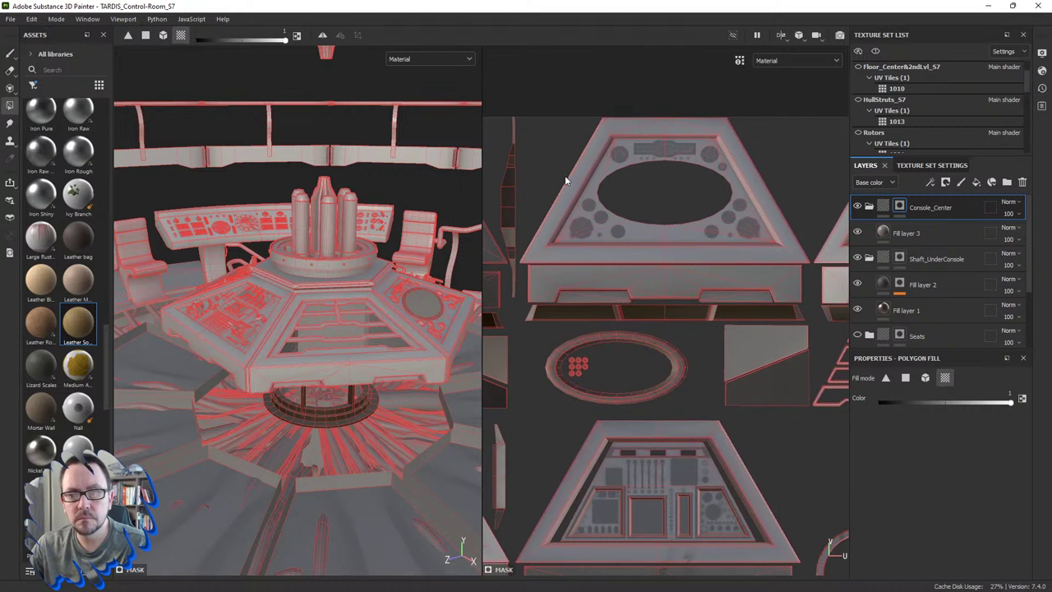
{"action": "left_click_drag", "start_coordinate": [564, 179], "coordinate": [778, 322]}
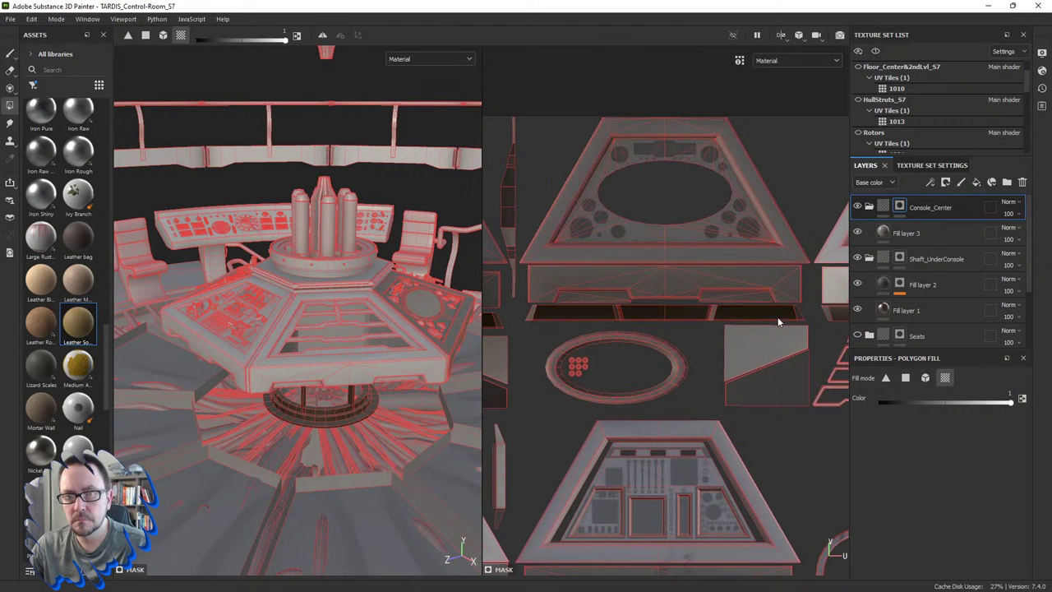
{"action": "middle_click_drag", "start_coordinate": [785, 395], "coordinate": [618, 394]}
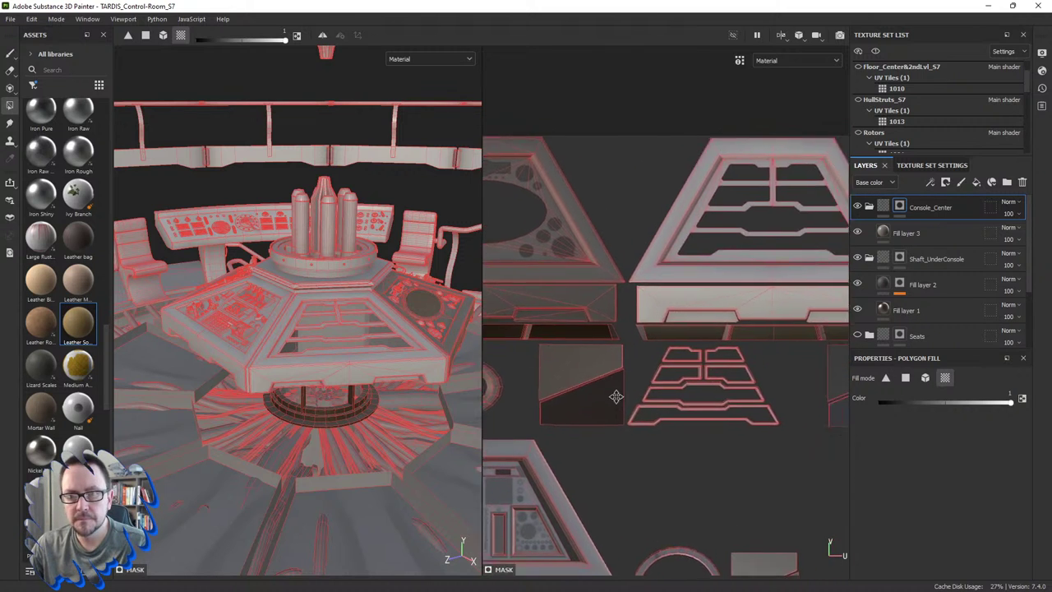
{"action": "left_click_drag", "start_coordinate": [649, 448], "coordinate": [764, 173]}
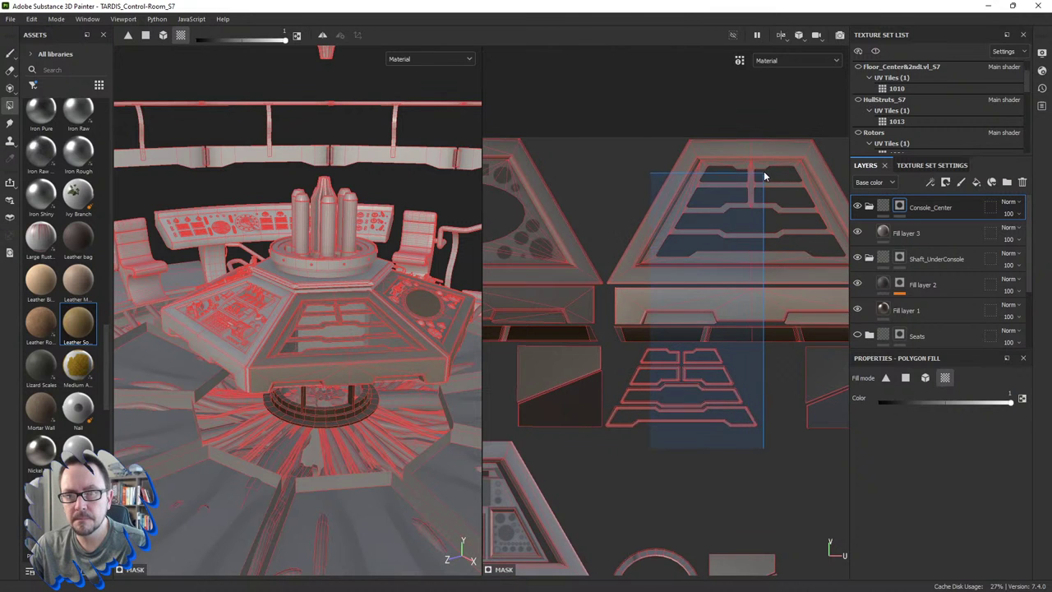
{"action": "middle_click_drag", "start_coordinate": [781, 280], "coordinate": [643, 268]}
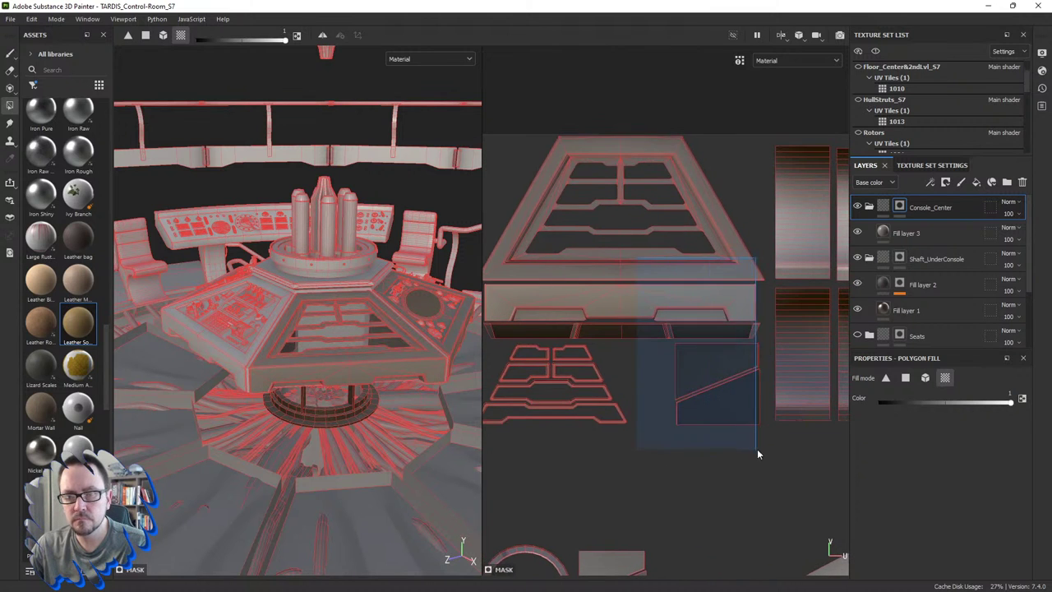
{"action": "left_click_drag", "start_coordinate": [694, 400], "coordinate": [757, 449]}
Step: Box-fill the hexagon and remaining lower console UV islands into the mask
{"action": "scroll", "coordinate": [731, 349], "scroll_direction": "down", "scroll_amount": 1}
{"action": "middle_click_drag", "start_coordinate": [689, 331], "coordinate": [641, 392]}
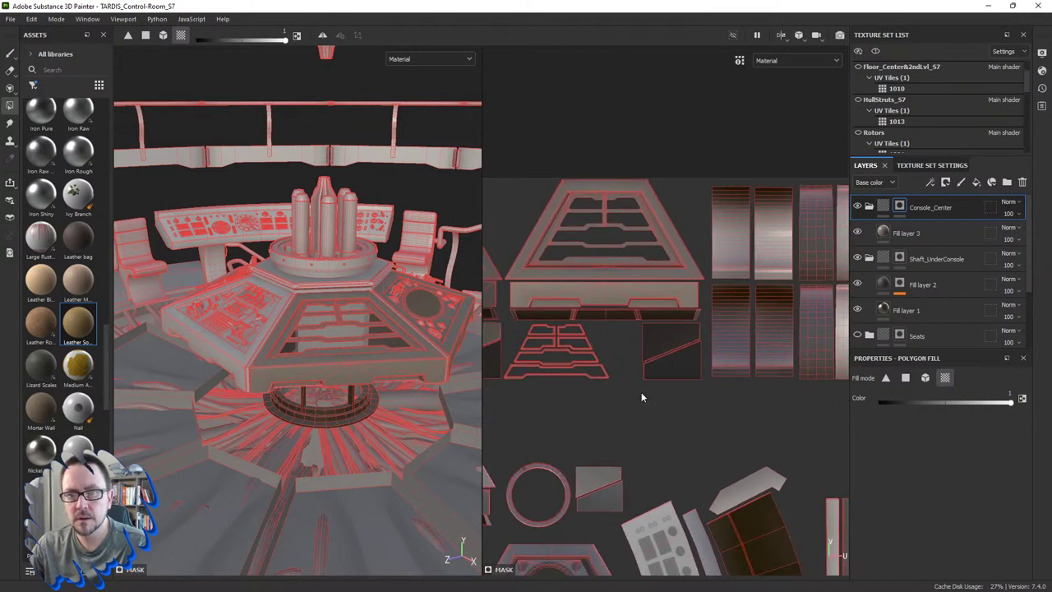
{"action": "scroll", "coordinate": [641, 392], "scroll_direction": "down", "scroll_amount": 2}
{"action": "scroll", "coordinate": [714, 316], "scroll_direction": "down", "scroll_amount": 2}
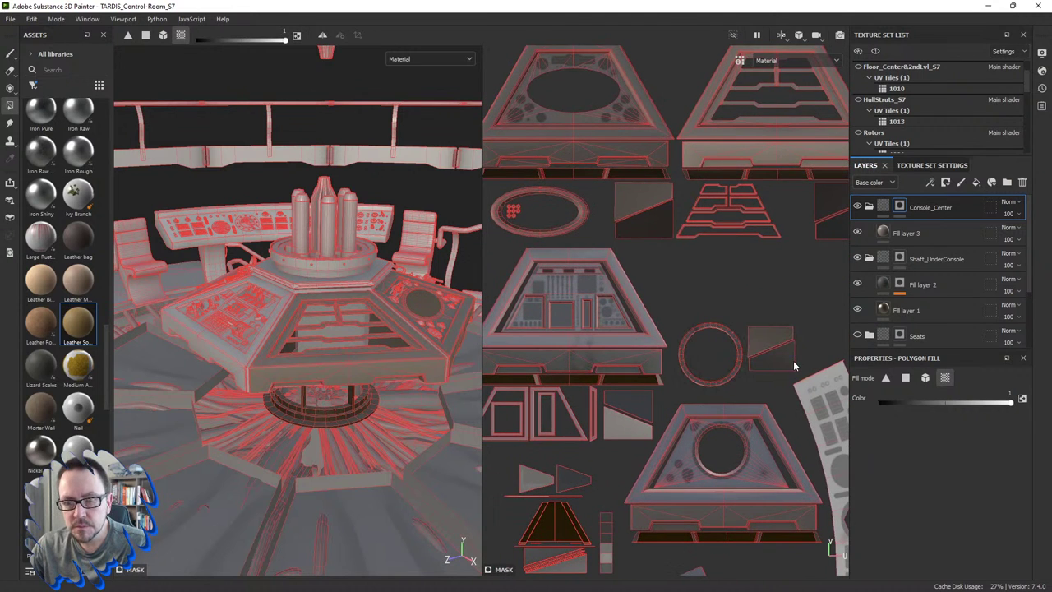
{"action": "middle_click_drag", "start_coordinate": [699, 403], "coordinate": [785, 387]}
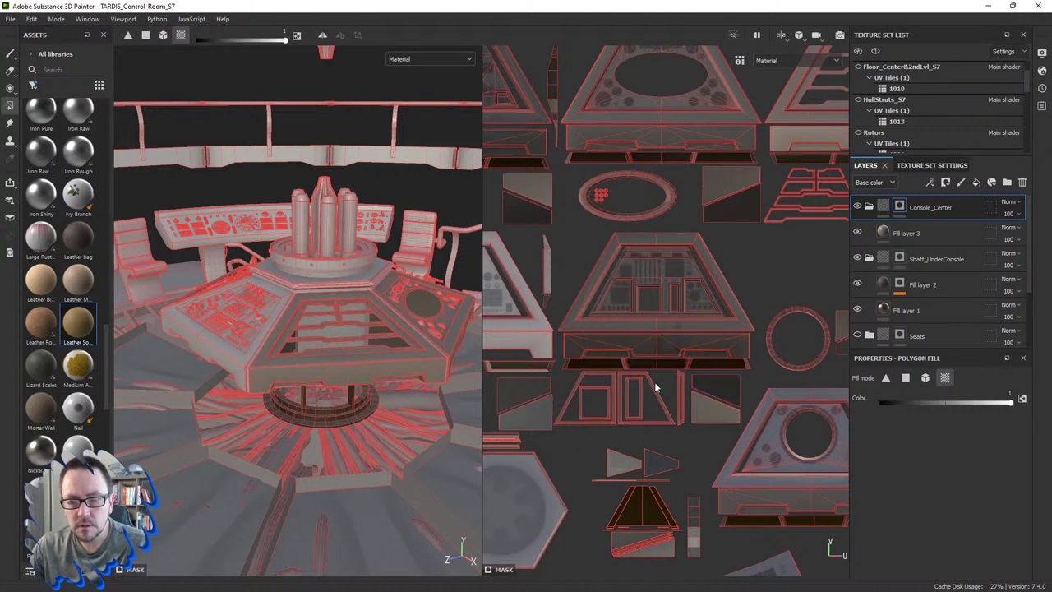
{"action": "middle_click_drag", "start_coordinate": [622, 379], "coordinate": [769, 369]}
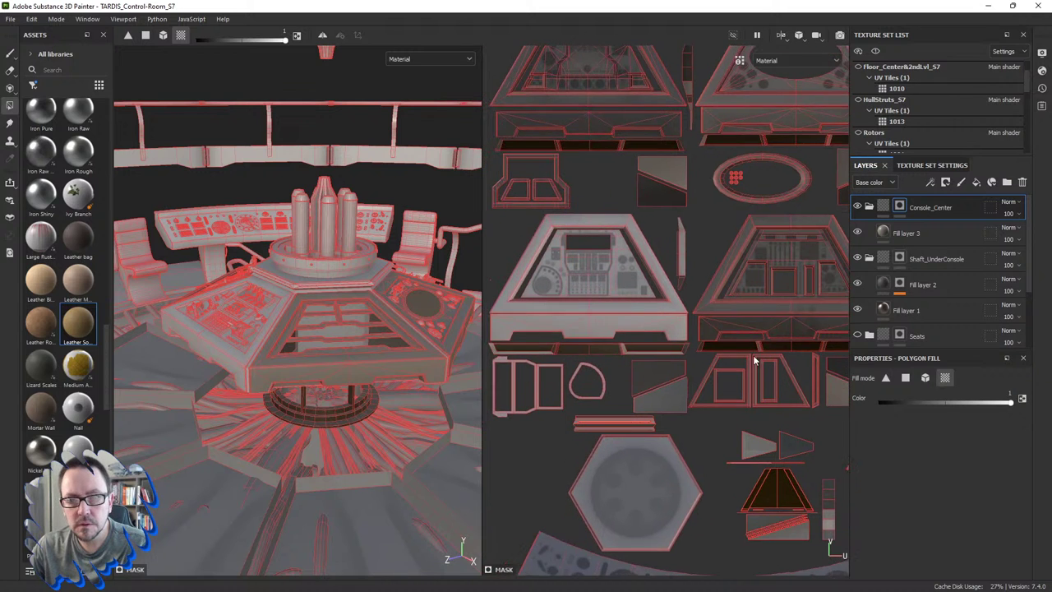
{"action": "left_click_drag", "start_coordinate": [645, 295], "coordinate": [727, 415]}
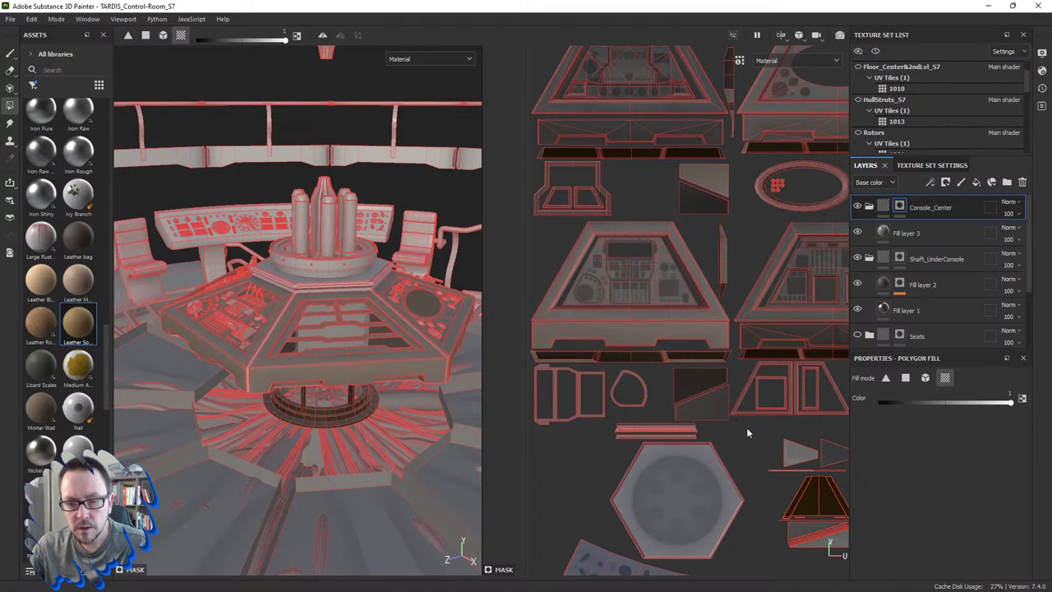
{"action": "middle_click_drag", "start_coordinate": [811, 409], "coordinate": [702, 313]}
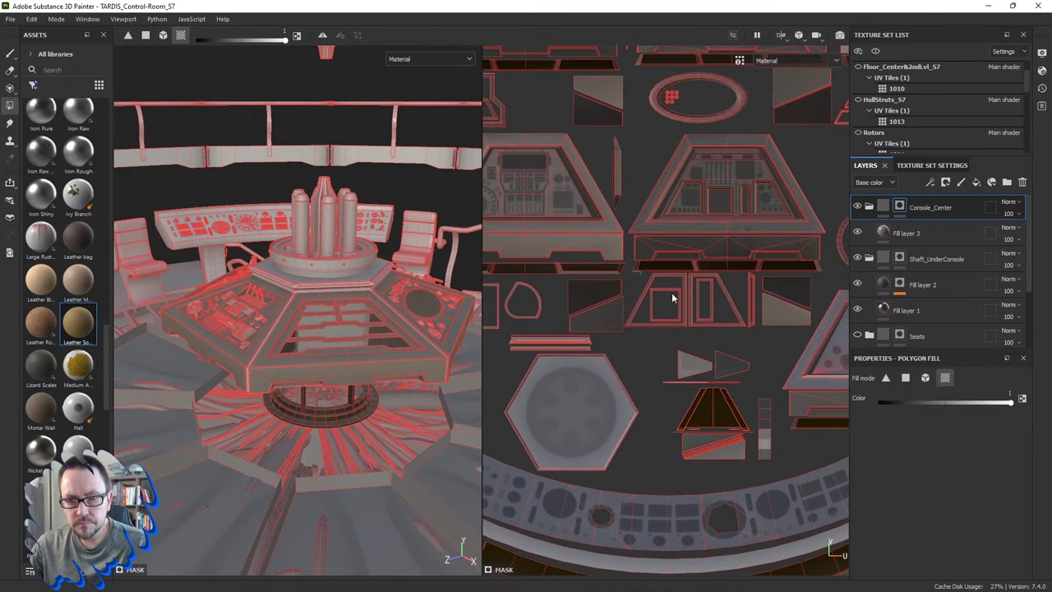
{"action": "middle_click_drag", "start_coordinate": [720, 376], "coordinate": [644, 332]}
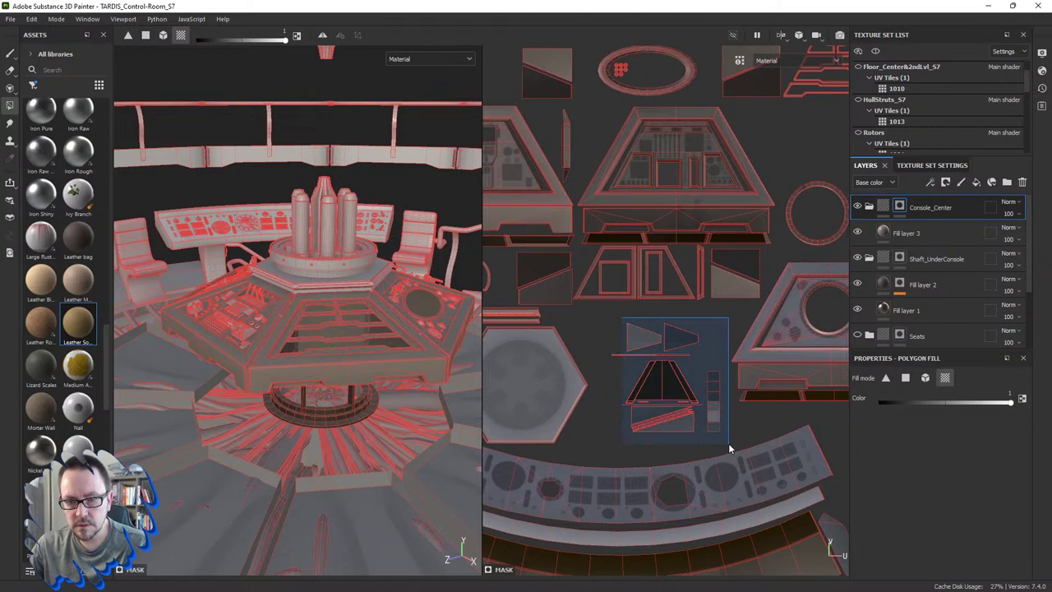
{"action": "middle_click_drag", "start_coordinate": [737, 263], "coordinate": [678, 263]}
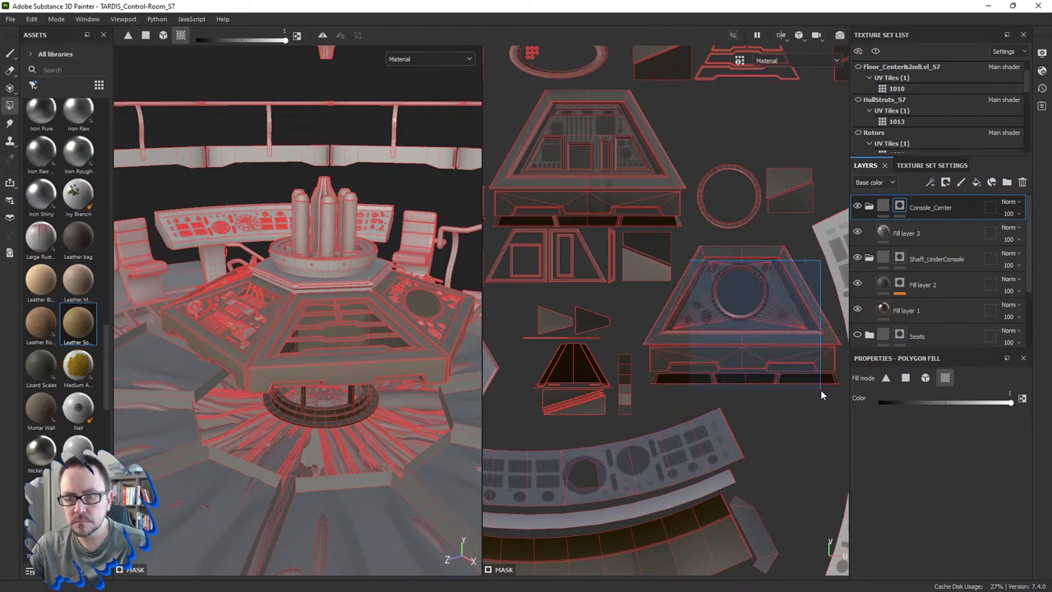
{"action": "scroll", "coordinate": [671, 346], "scroll_direction": "down", "scroll_amount": 3}
{"action": "scroll", "coordinate": [576, 346], "scroll_direction": "down", "scroll_amount": 2}
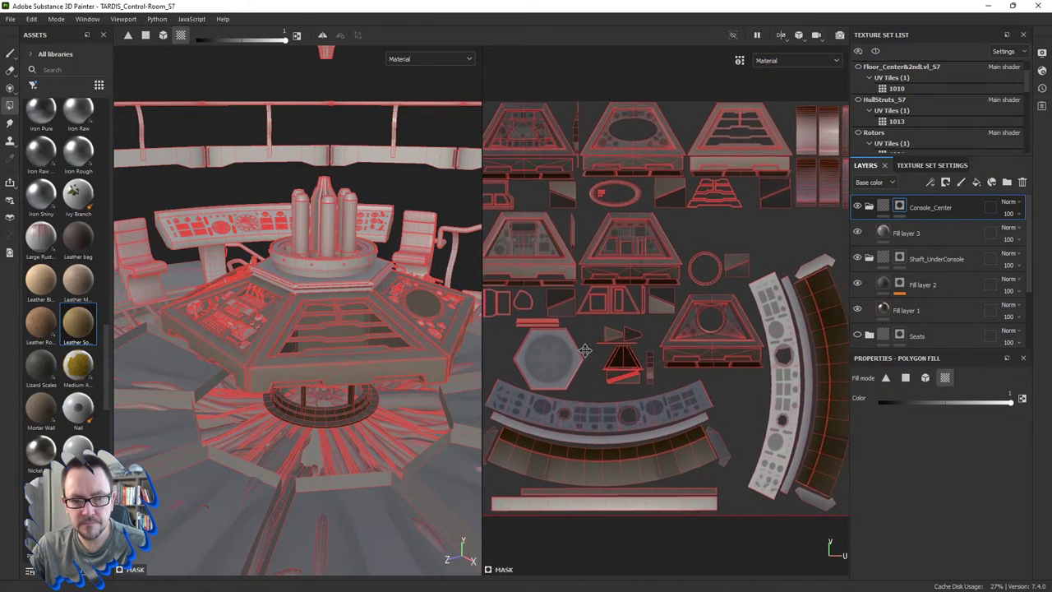
{"action": "scroll", "coordinate": [296, 284], "scroll_direction": "up", "scroll_amount": 3}
Step: Try filling the whole trim strip island into the mask, then undo it
{"action": "scroll", "coordinate": [298, 294], "scroll_direction": "up", "scroll_amount": 1}
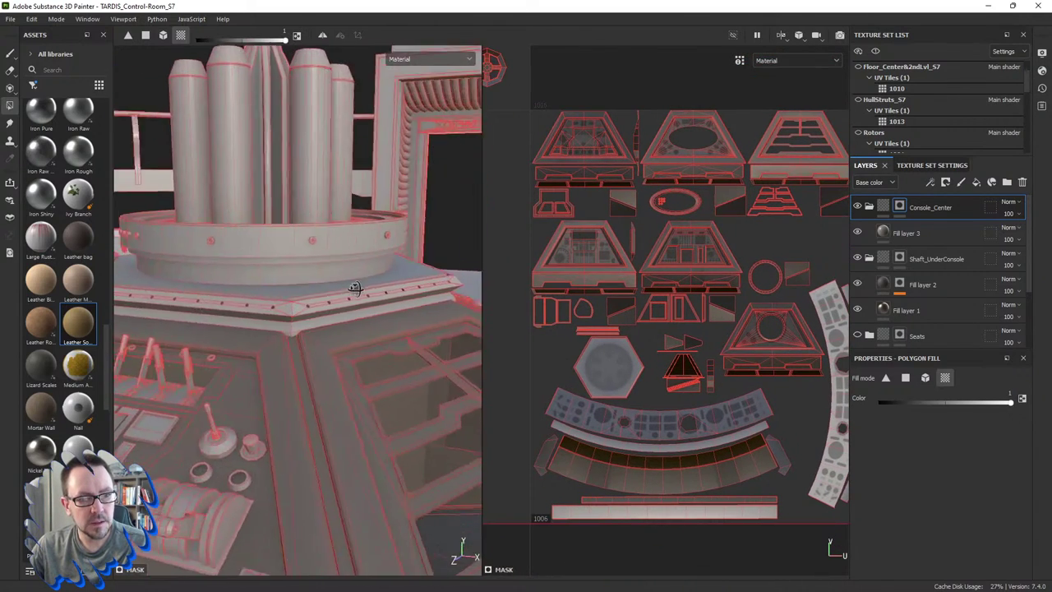
{"action": "scroll", "coordinate": [263, 376], "scroll_direction": "up", "scroll_amount": 2}
{"action": "scroll", "coordinate": [308, 357], "scroll_direction": "up", "scroll_amount": 2}
{"action": "left_click_drag", "start_coordinate": [308, 357], "coordinate": [487, 351], "text": "alt"}
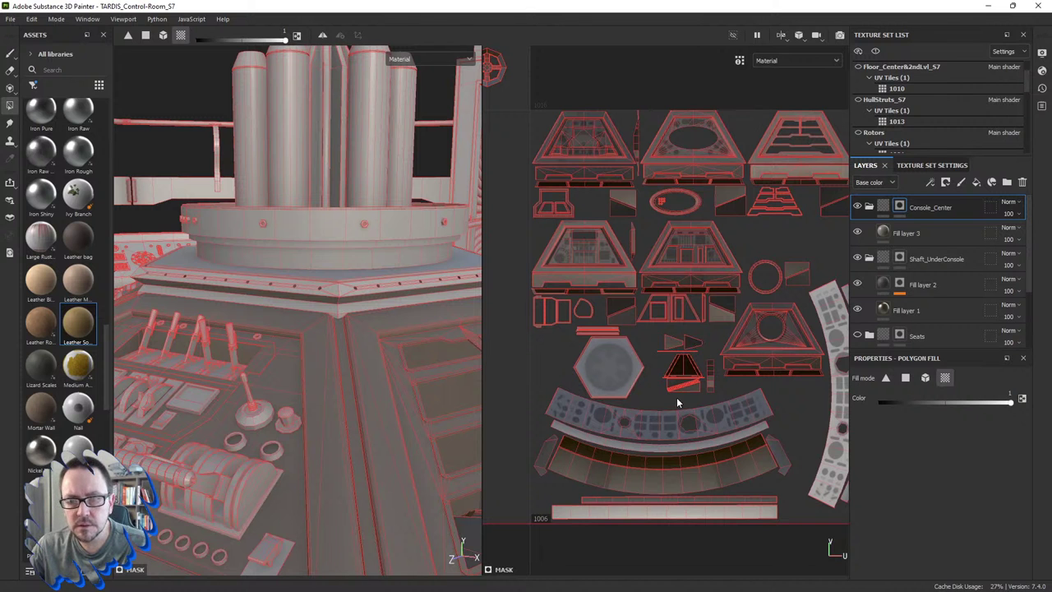
{"action": "scroll", "coordinate": [590, 331], "scroll_direction": "up", "scroll_amount": 2}
{"action": "scroll", "coordinate": [575, 331], "scroll_direction": "up", "scroll_amount": 2}
{"action": "scroll", "coordinate": [575, 332], "scroll_direction": "up", "scroll_amount": 2}
{"action": "scroll", "coordinate": [576, 332], "scroll_direction": "up", "scroll_amount": 1}
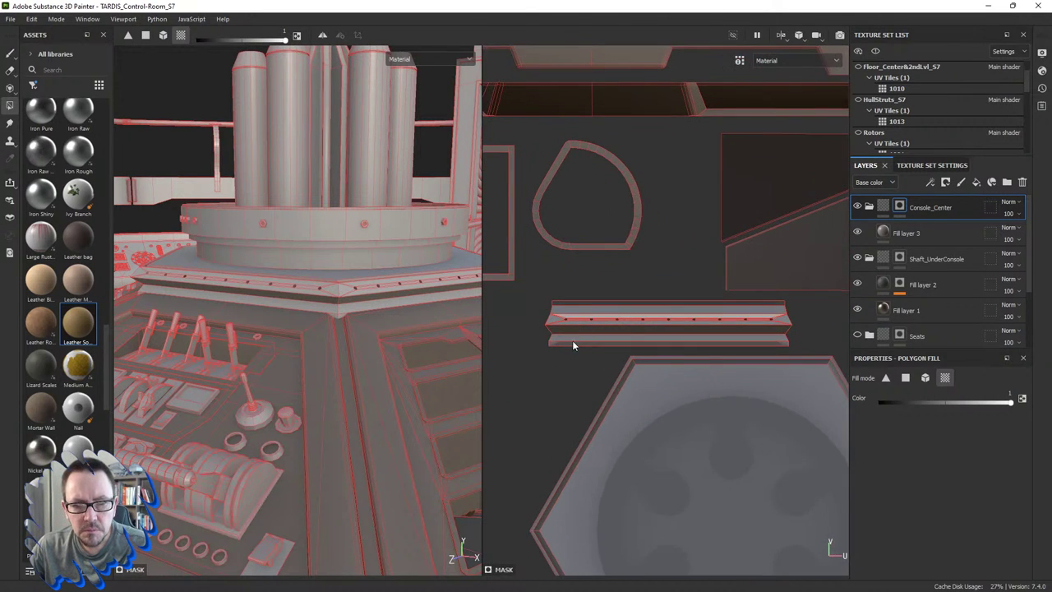
{"action": "left_click", "coordinate": [564, 342]}
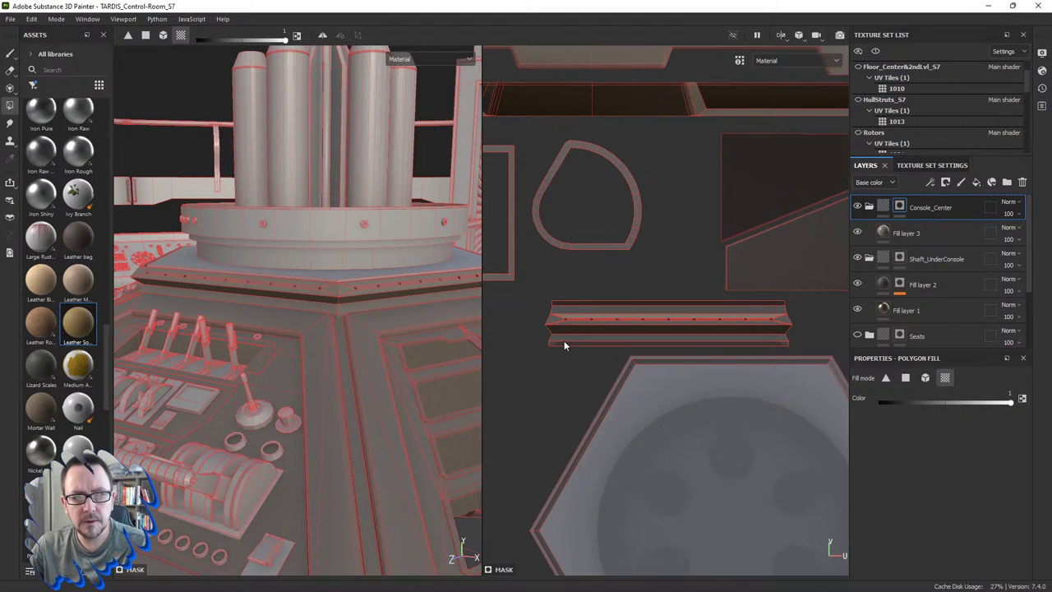
{"action": "key", "text": "ctrl+z"}
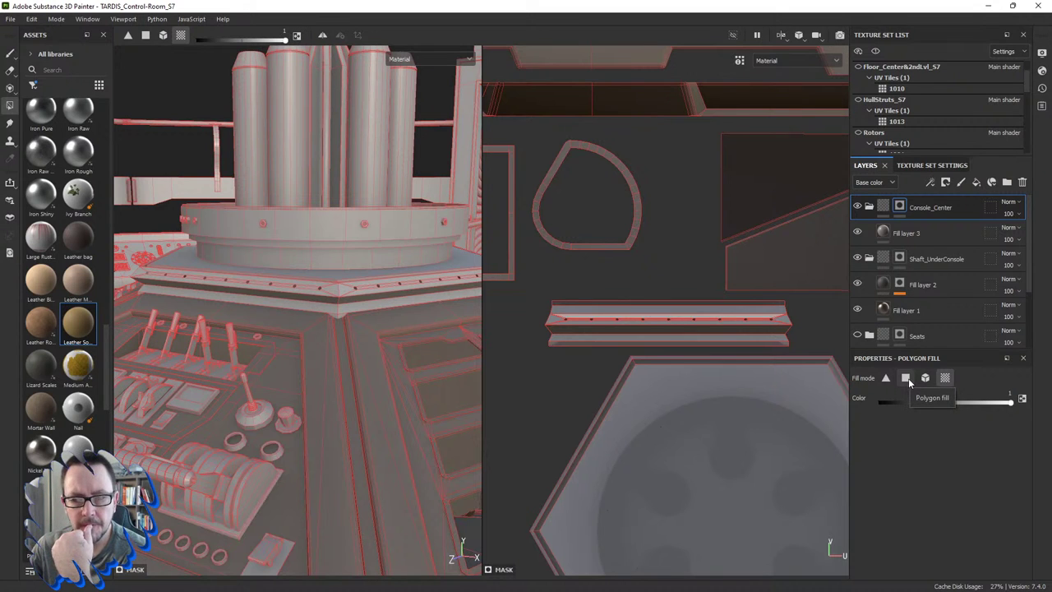
Step: Switch Polygon Fill to polygon mode and fill the trim strip's bottom band faces
{"action": "left_click", "coordinate": [906, 378]}
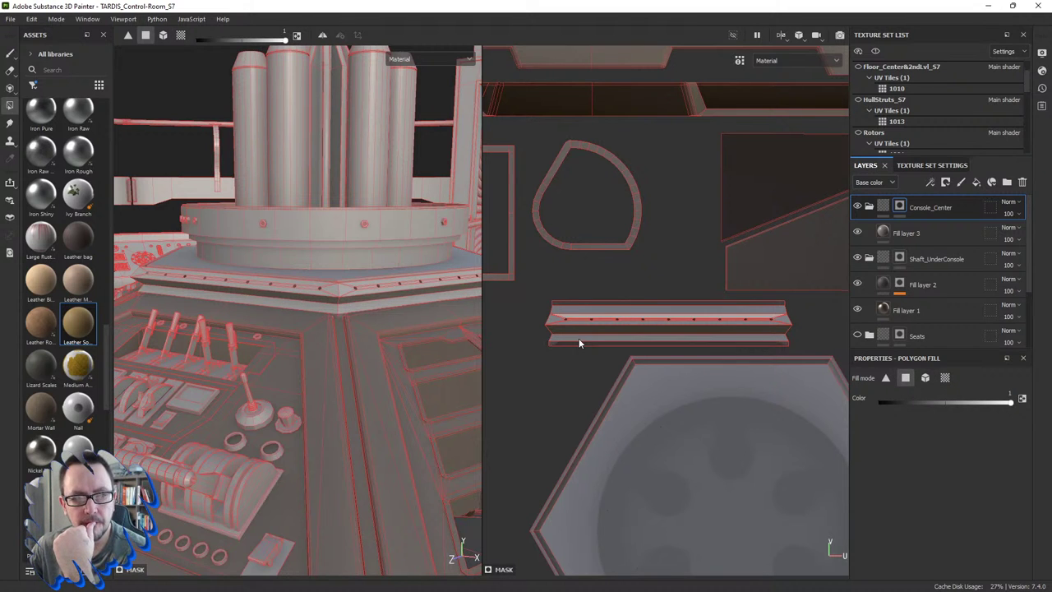
{"action": "scroll", "coordinate": [578, 338], "scroll_direction": "up", "scroll_amount": 2}
{"action": "scroll", "coordinate": [578, 338], "scroll_direction": "up", "scroll_amount": 1}
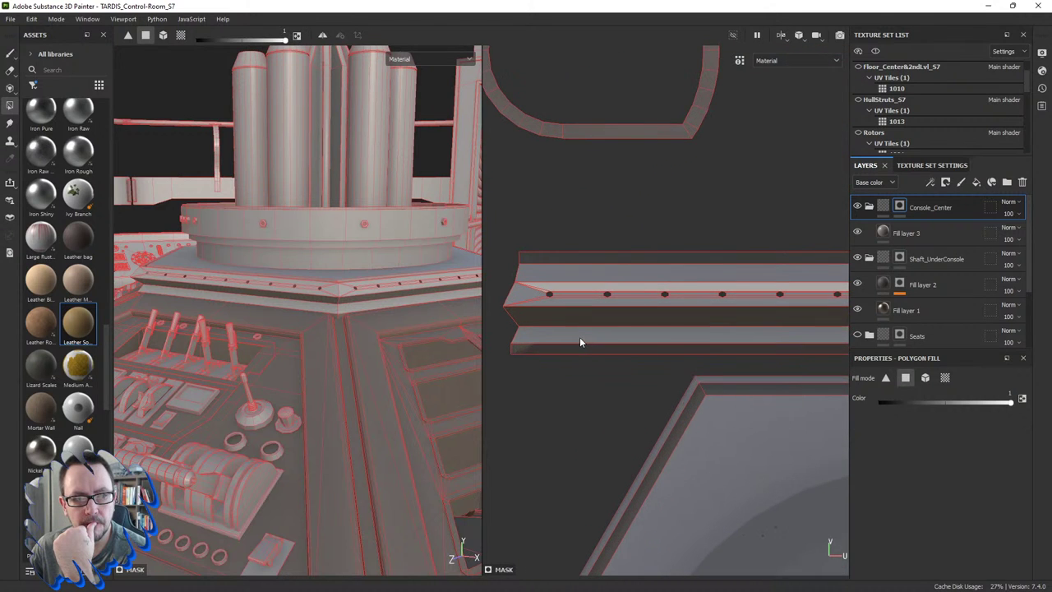
{"action": "scroll", "coordinate": [628, 342], "scroll_direction": "down", "scroll_amount": 1}
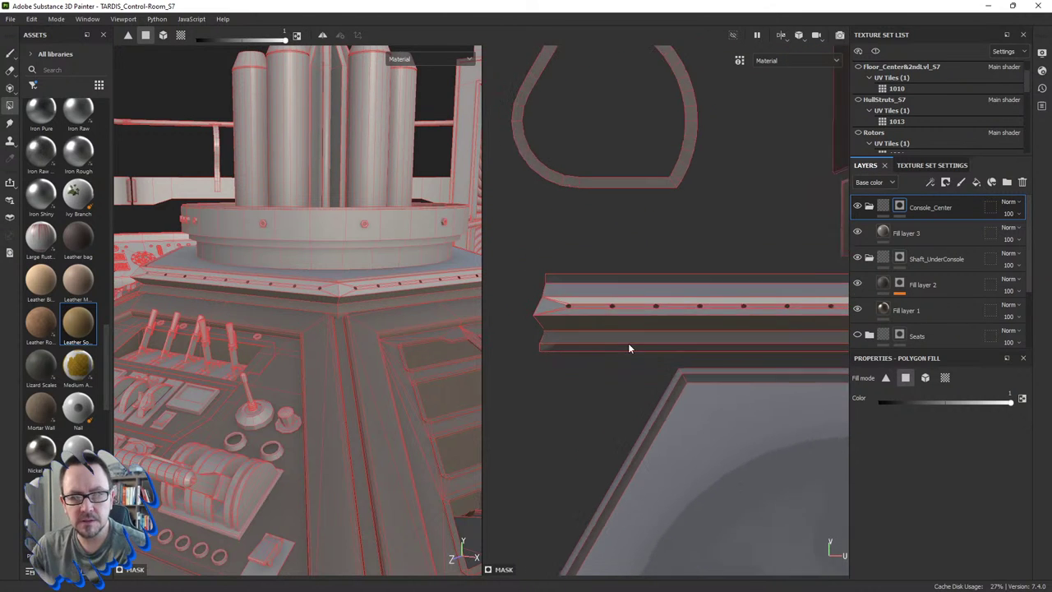
{"action": "scroll", "coordinate": [628, 343], "scroll_direction": "down", "scroll_amount": 1}
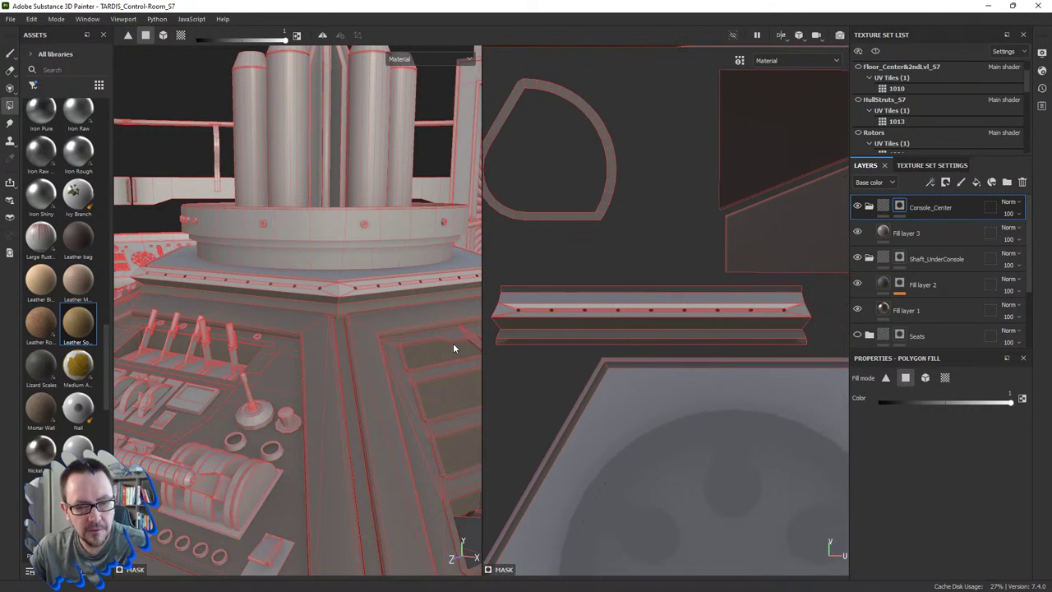
{"action": "mouse_move", "coordinate": [559, 322]}
{"action": "left_mouse_down", "text": "alt"}
{"action": "mouse_move", "coordinate": [559, 294]}
{"action": "mouse_move", "coordinate": [554, 322]}
{"action": "left_mouse_up", "text": "alt"}
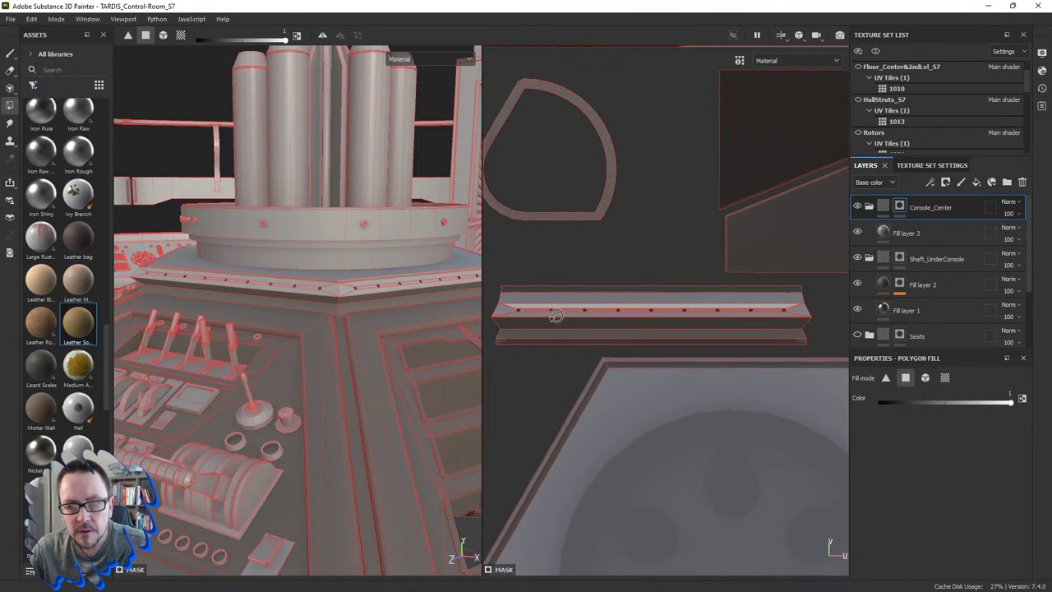
{"action": "mouse_move", "coordinate": [430, 329]}
{"action": "left_mouse_down", "text": "alt"}
{"action": "mouse_move", "coordinate": [320, 328]}
{"action": "mouse_move", "coordinate": [332, 316]}
{"action": "left_mouse_up", "text": "alt"}
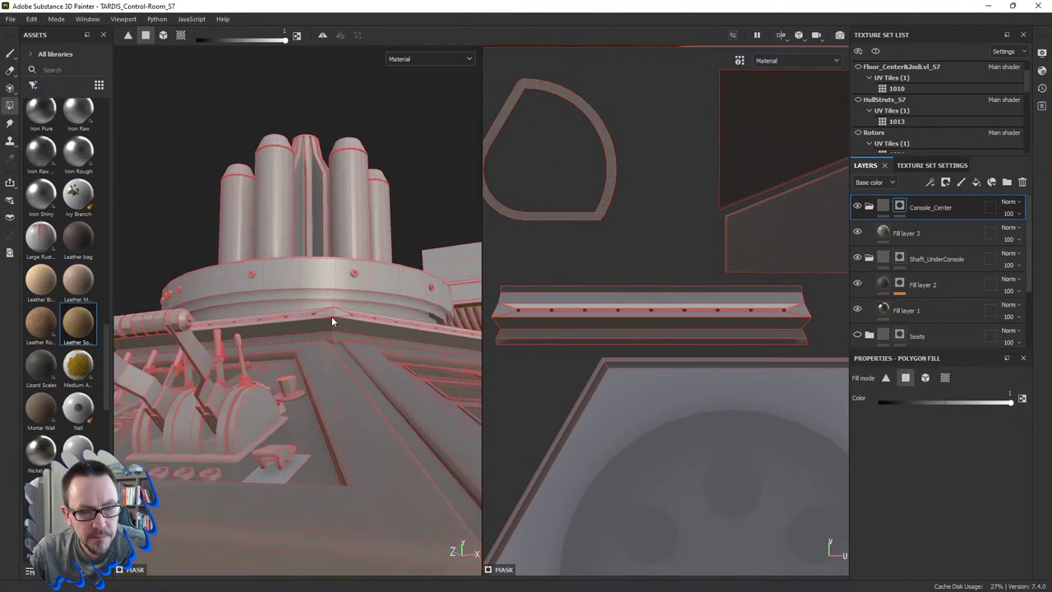
{"action": "right_click_drag", "start_coordinate": [331, 315], "coordinate": [370, 350], "text": "alt"}
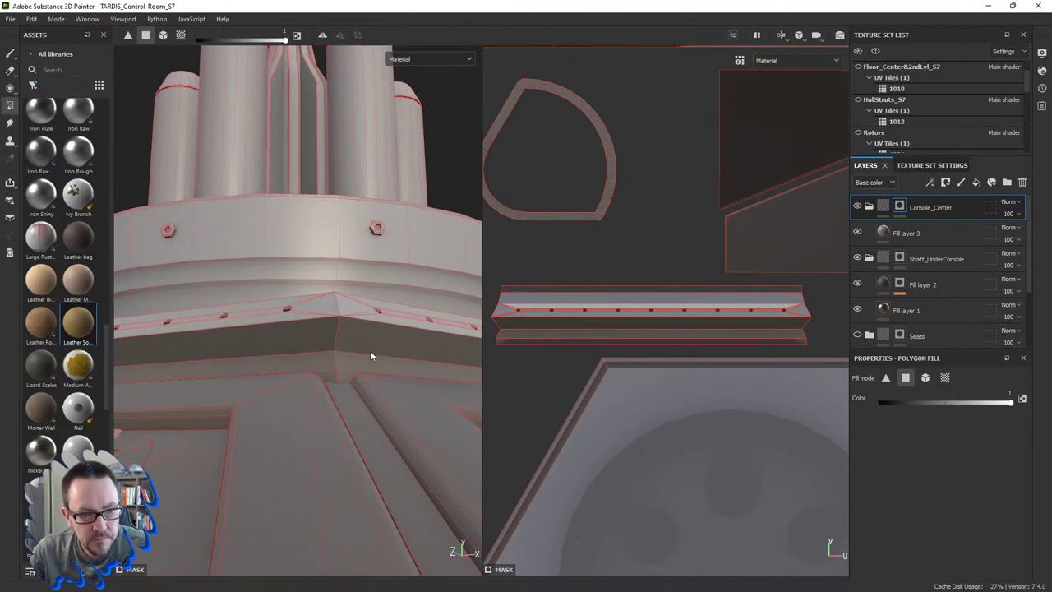
{"action": "left_click", "coordinate": [633, 335]}
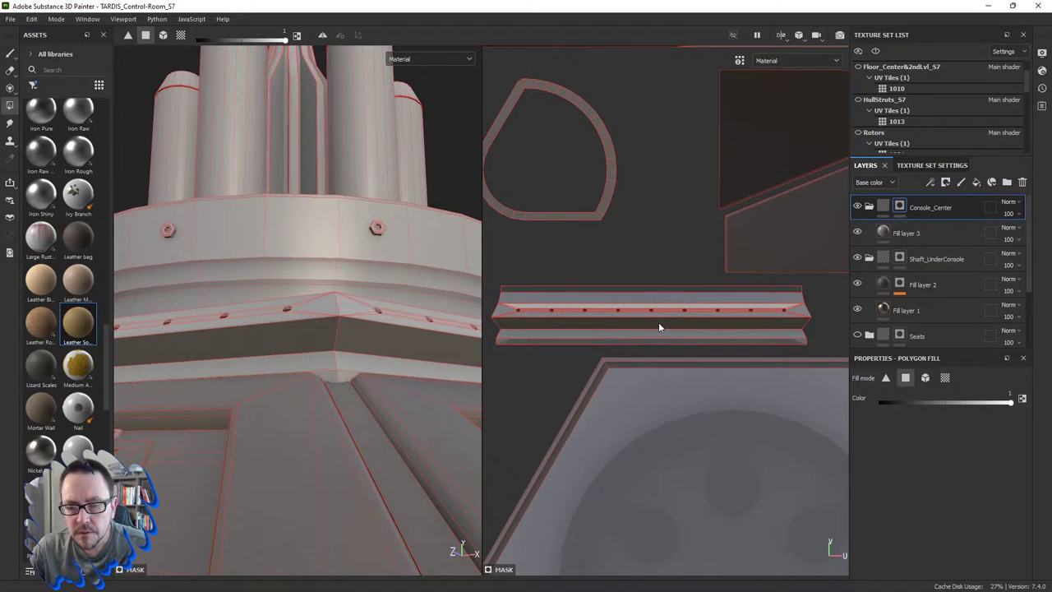
Step: Keep the fill value at white (1) and fill the lower trim strip faces
{"action": "left_click_drag", "start_coordinate": [921, 403], "coordinate": [853, 403]}
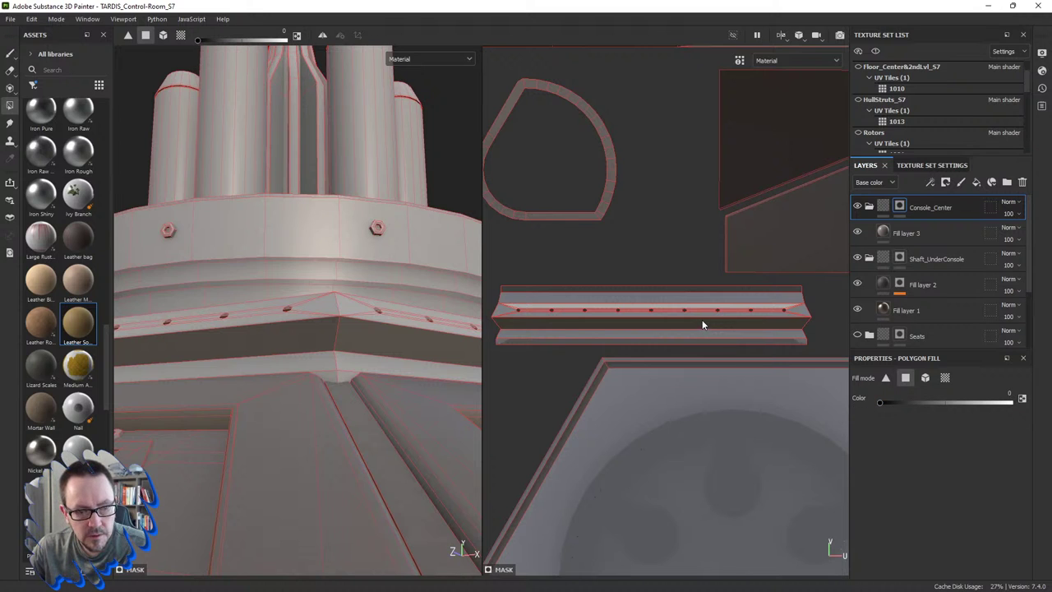
{"action": "left_click_drag", "start_coordinate": [979, 402], "coordinate": [1041, 406]}
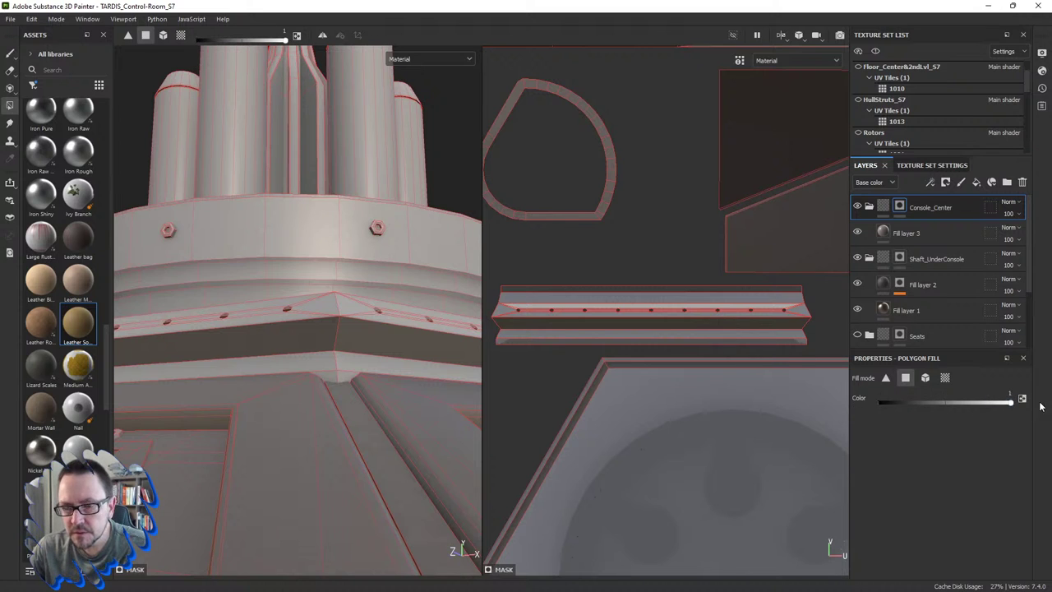
{"action": "left_click", "coordinate": [510, 341]}
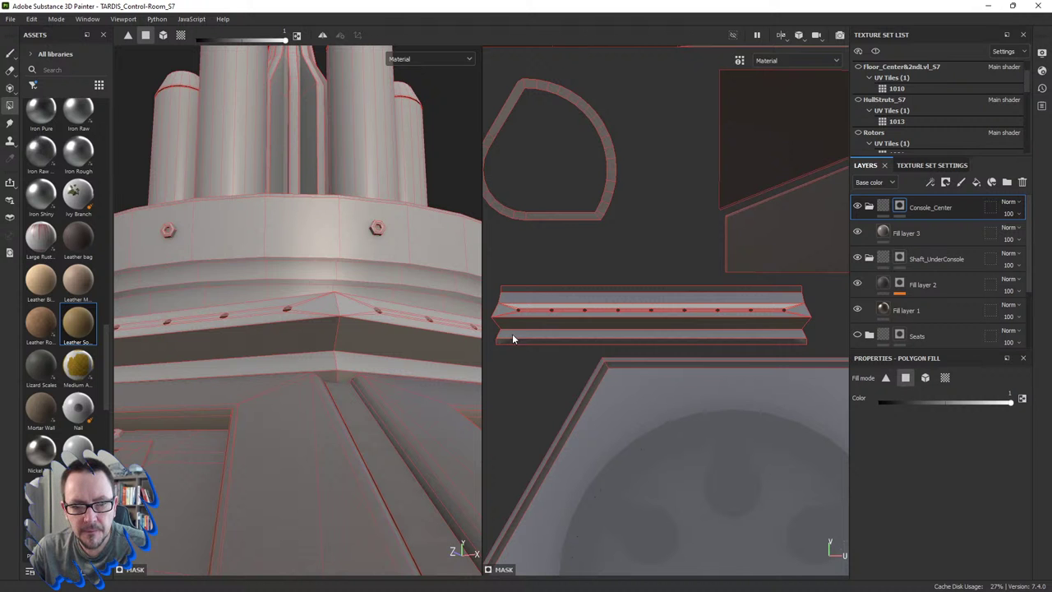
{"action": "scroll", "coordinate": [581, 343], "scroll_direction": "down", "scroll_amount": 1}
{"action": "scroll", "coordinate": [581, 347], "scroll_direction": "down", "scroll_amount": 2}
{"action": "scroll", "coordinate": [581, 347], "scroll_direction": "down", "scroll_amount": 1}
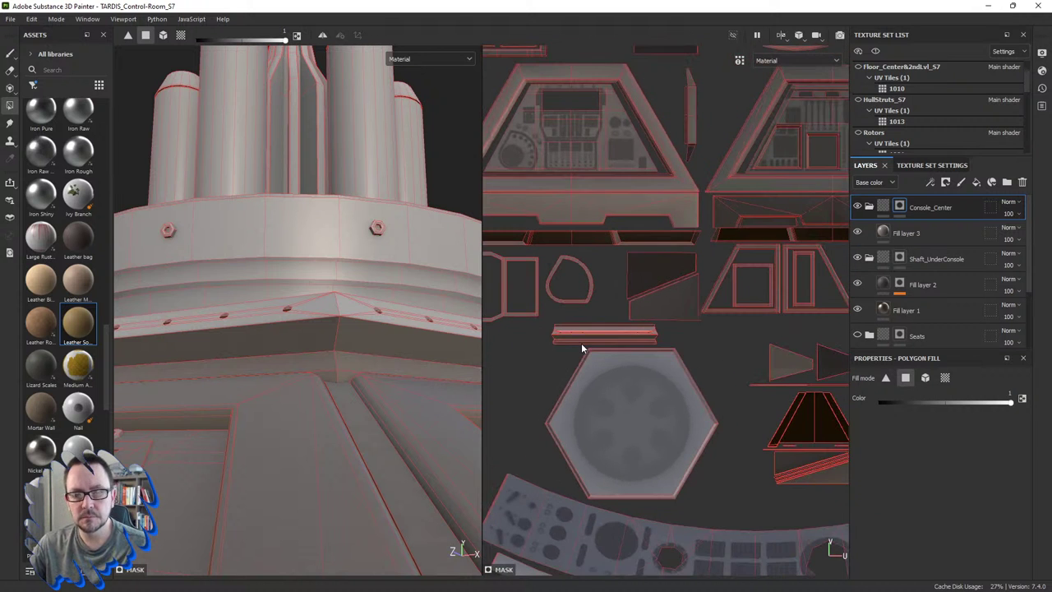
{"action": "scroll", "coordinate": [328, 380], "scroll_direction": "down", "scroll_amount": 1}
{"action": "scroll", "coordinate": [320, 394], "scroll_direction": "down", "scroll_amount": 1}
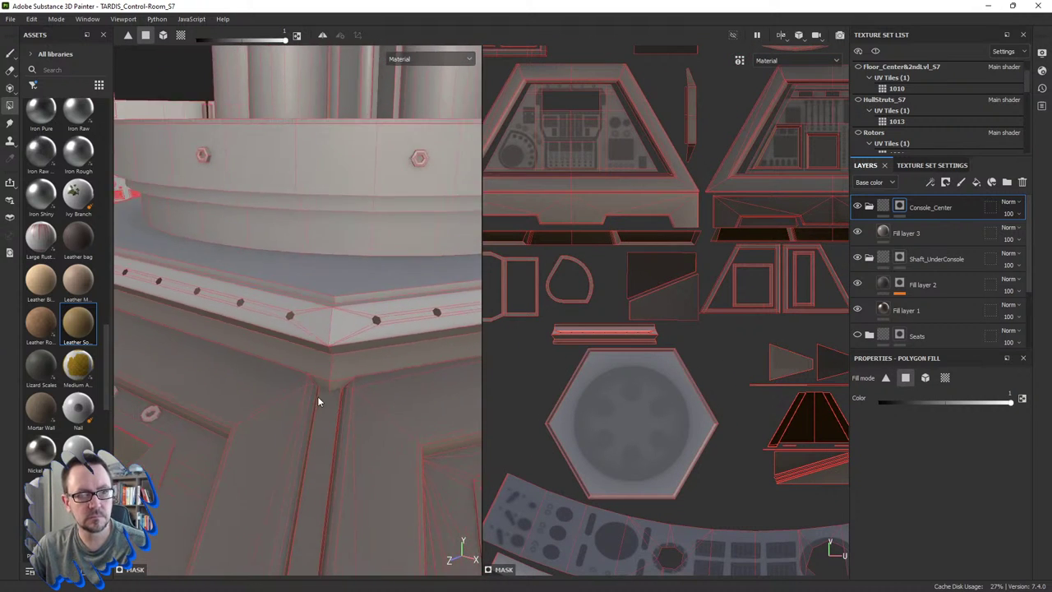
{"action": "scroll", "coordinate": [321, 386], "scroll_direction": "down", "scroll_amount": 2}
{"action": "scroll", "coordinate": [320, 386], "scroll_direction": "down", "scroll_amount": 2}
{"action": "mouse_move", "coordinate": [322, 391]}
{"action": "left_mouse_down", "text": "alt"}
{"action": "mouse_move", "coordinate": [301, 345]}
{"action": "mouse_move", "coordinate": [279, 337]}
{"action": "left_mouse_up", "text": "alt"}
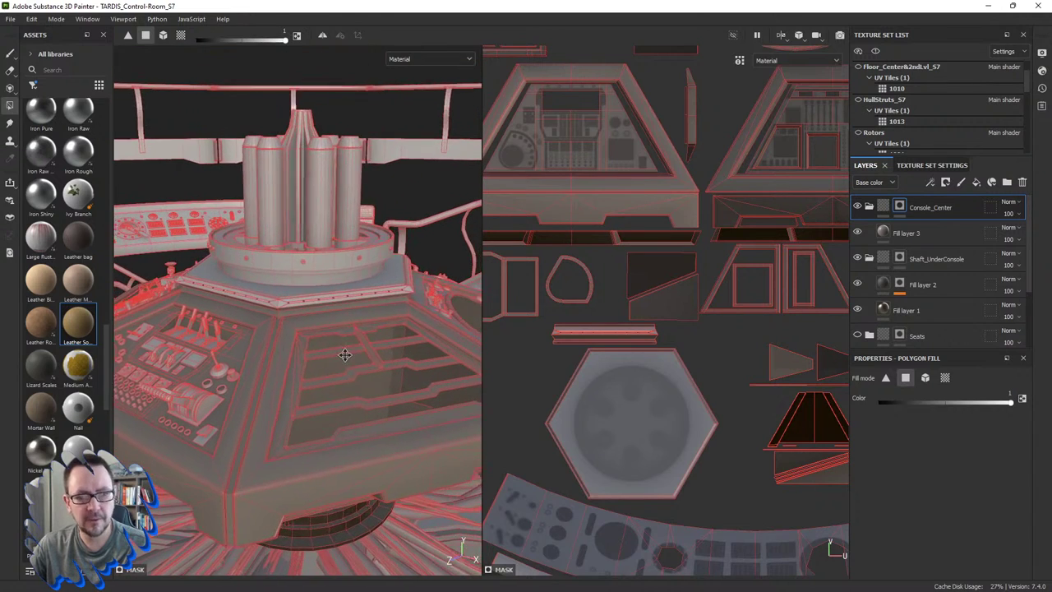
Step: Desaturate Fill layer 3's base colour to the paler tan #C1AC92
{"action": "left_click", "coordinate": [885, 233]}
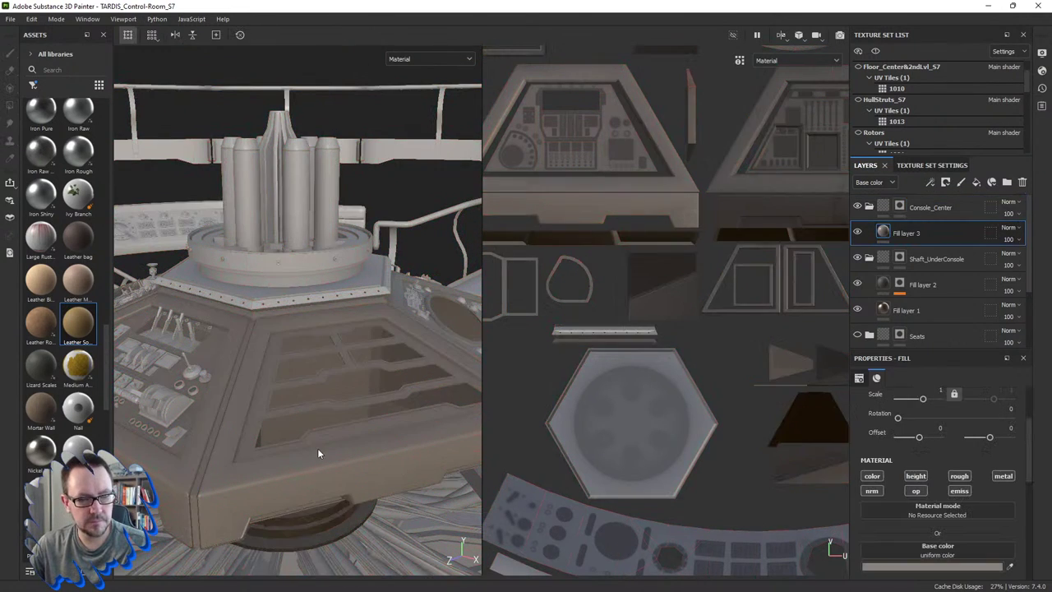
{"action": "mouse_move", "coordinate": [318, 448]}
{"action": "left_mouse_down", "text": "alt"}
{"action": "mouse_move", "coordinate": [473, 415]}
{"action": "mouse_move", "coordinate": [651, 415]}
{"action": "left_mouse_up", "text": "alt"}
{"action": "mouse_move", "coordinate": [493, 463]}
{"action": "left_mouse_down", "text": "alt"}
{"action": "mouse_move", "coordinate": [543, 417]}
{"action": "mouse_move", "coordinate": [651, 493]}
{"action": "left_mouse_up", "text": "alt"}
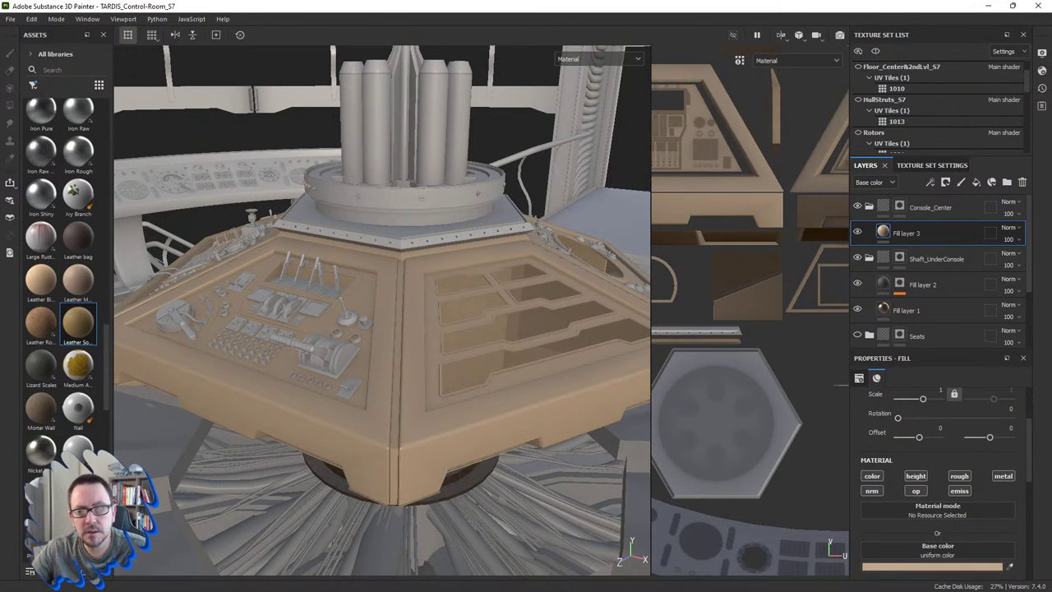
{"action": "left_click", "coordinate": [937, 565]}
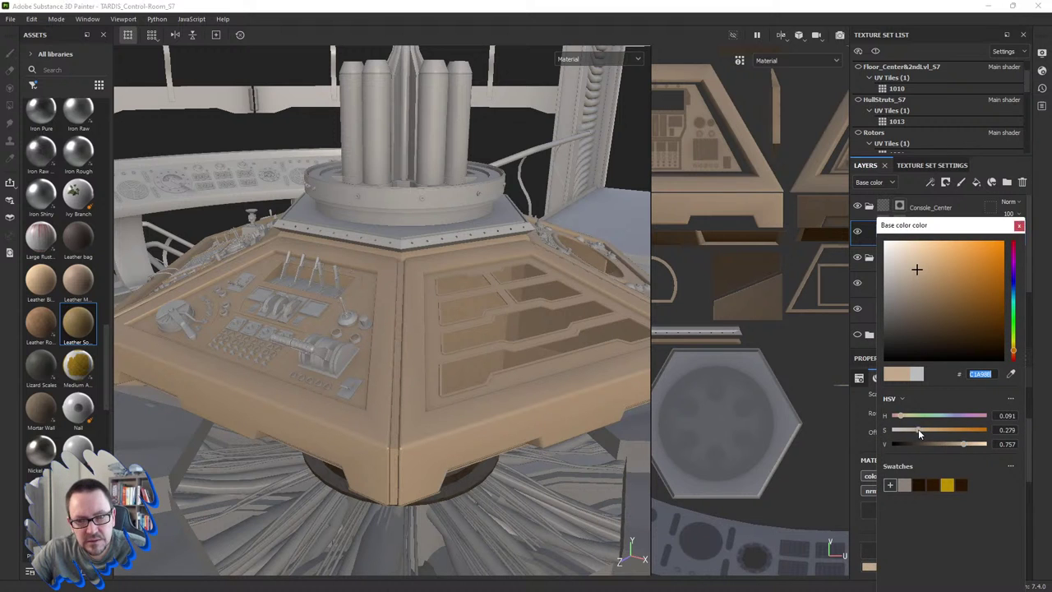
{"action": "mouse_move", "coordinate": [918, 430]}
{"action": "left_mouse_down"}
{"action": "mouse_move", "coordinate": [908, 434]}
{"action": "mouse_move", "coordinate": [918, 431]}
{"action": "left_mouse_up"}
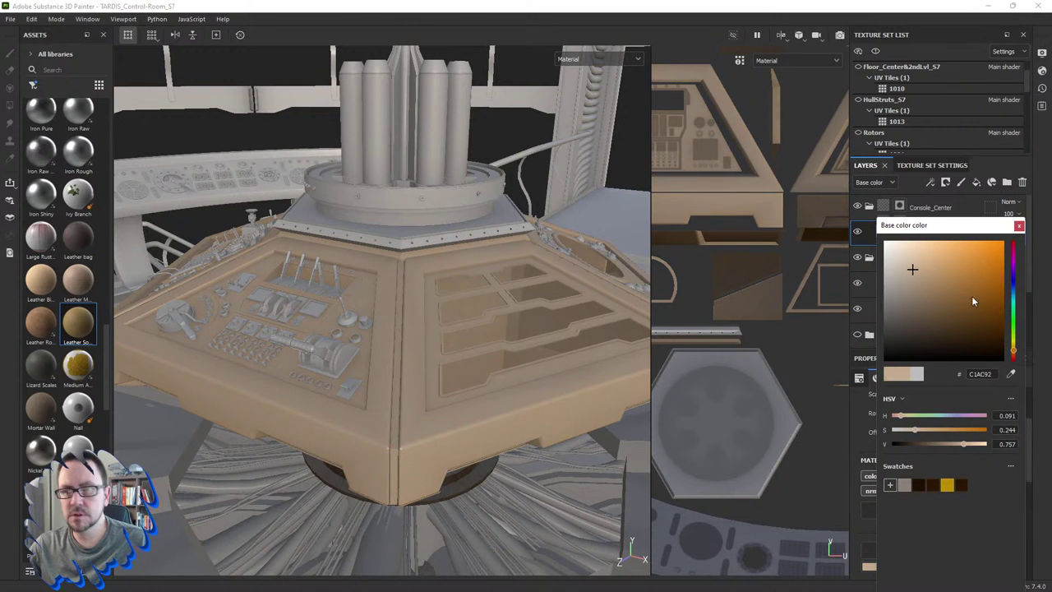
{"action": "left_click", "coordinate": [1019, 230]}
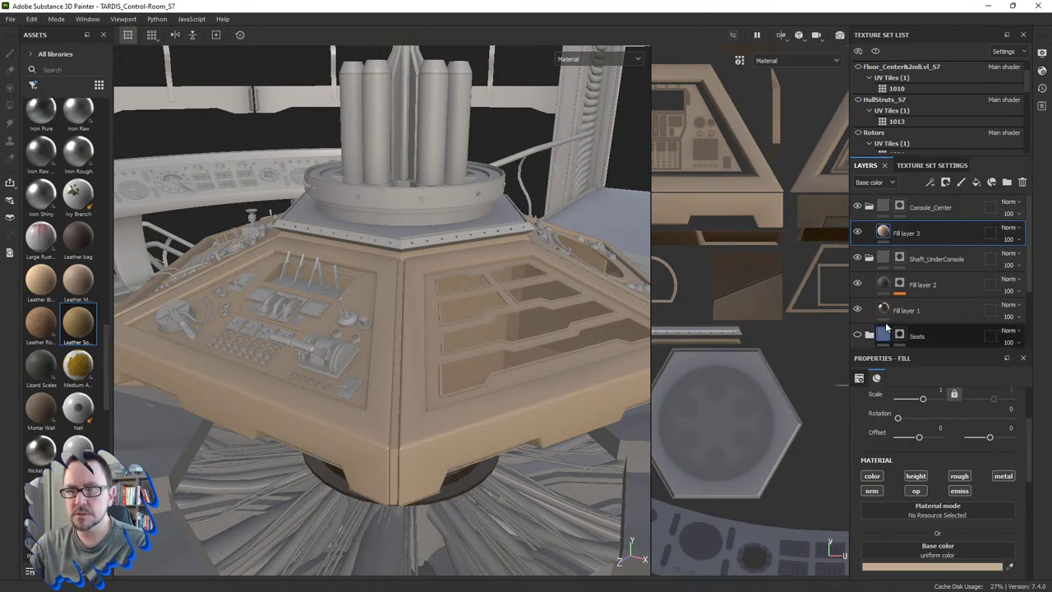
{"action": "left_click_drag", "start_coordinate": [460, 469], "coordinate": [509, 411], "text": "alt"}
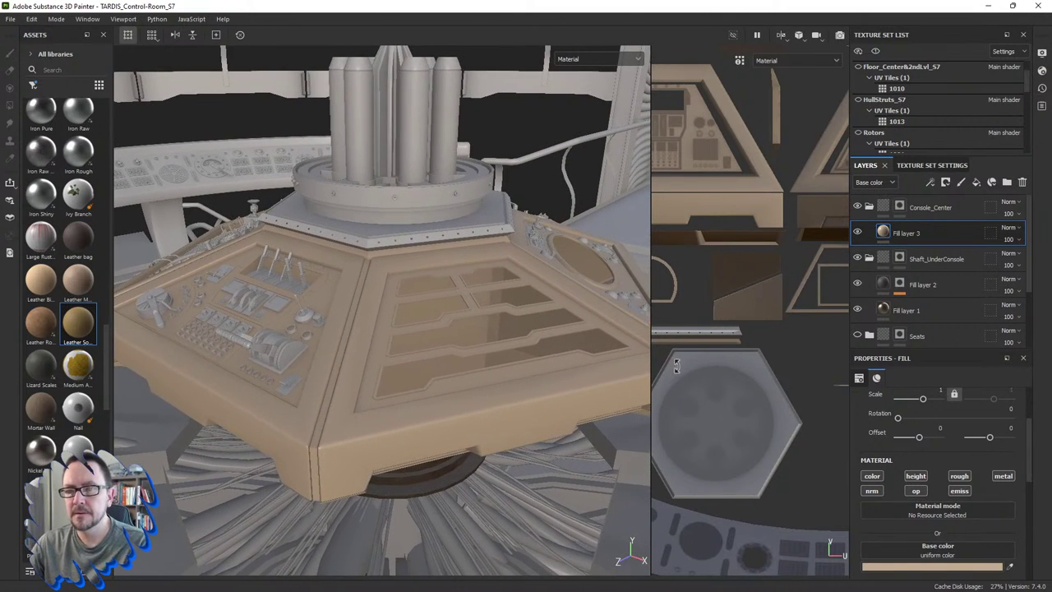
Step: Rename Fill layer 1 to Color and Fill layer 2 to Grunge
{"action": "double_click", "coordinate": [915, 311]}
{"action": "key", "text": "BackSpace"}
{"action": "type", "text": "Color"}
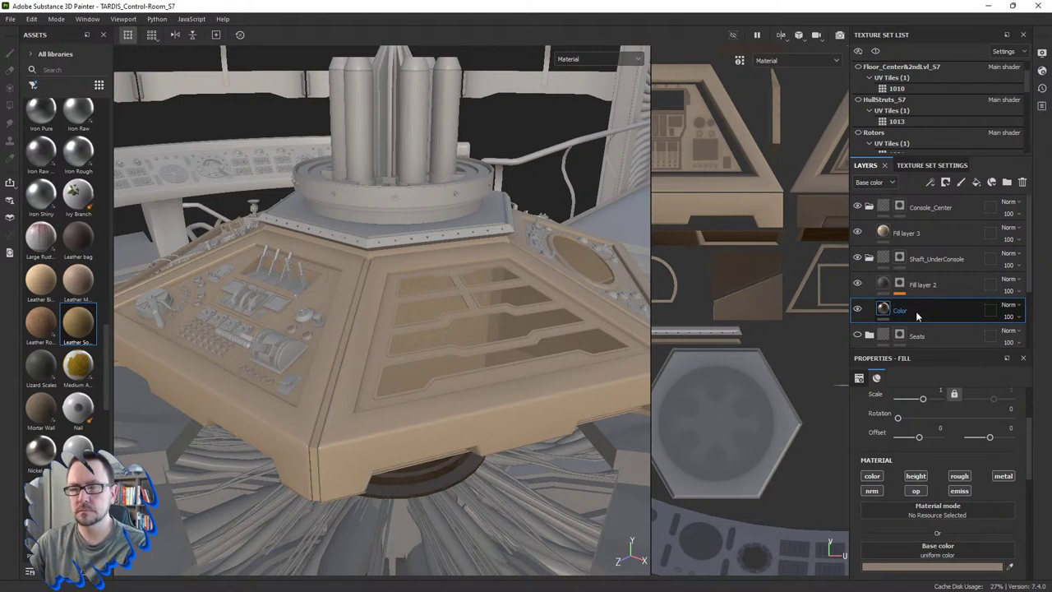
{"action": "key", "text": "Return"}
{"action": "left_click", "coordinate": [925, 294]}
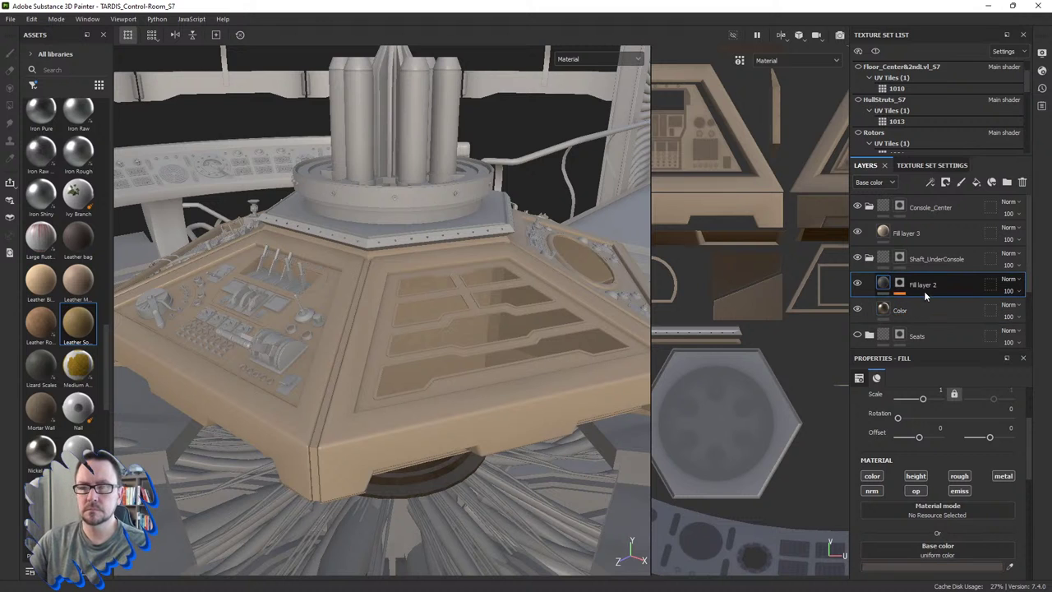
{"action": "double_click", "coordinate": [922, 285]}
{"action": "type", "text": "Grill"}
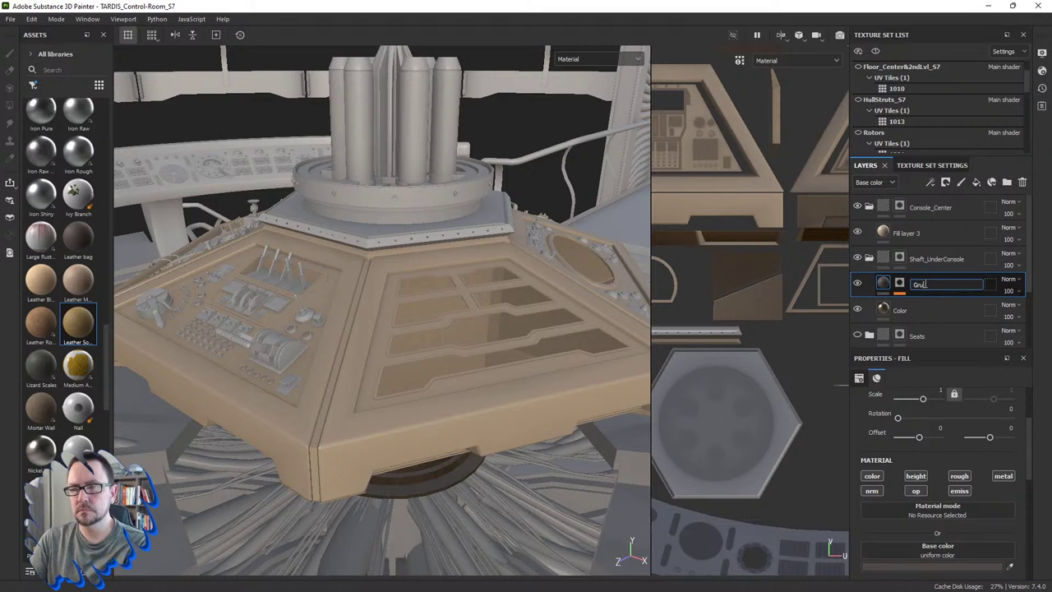
{"action": "key", "text": "Return"}
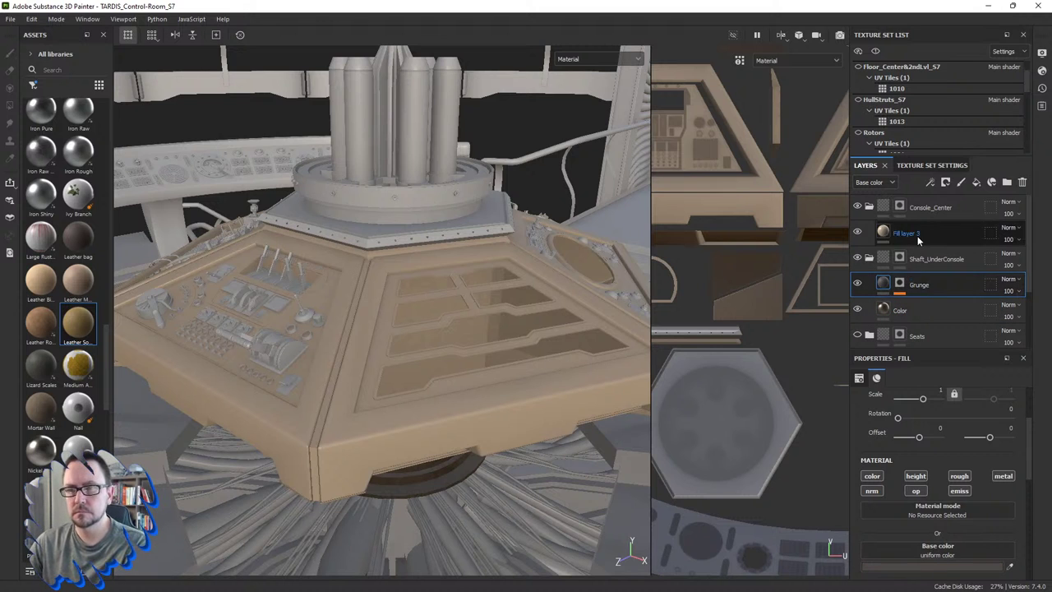
Step: Add Fill layer 4 above Fill layer 3 and view the console from below
{"action": "left_click", "coordinate": [917, 236]}
{"action": "left_click", "coordinate": [977, 182]}
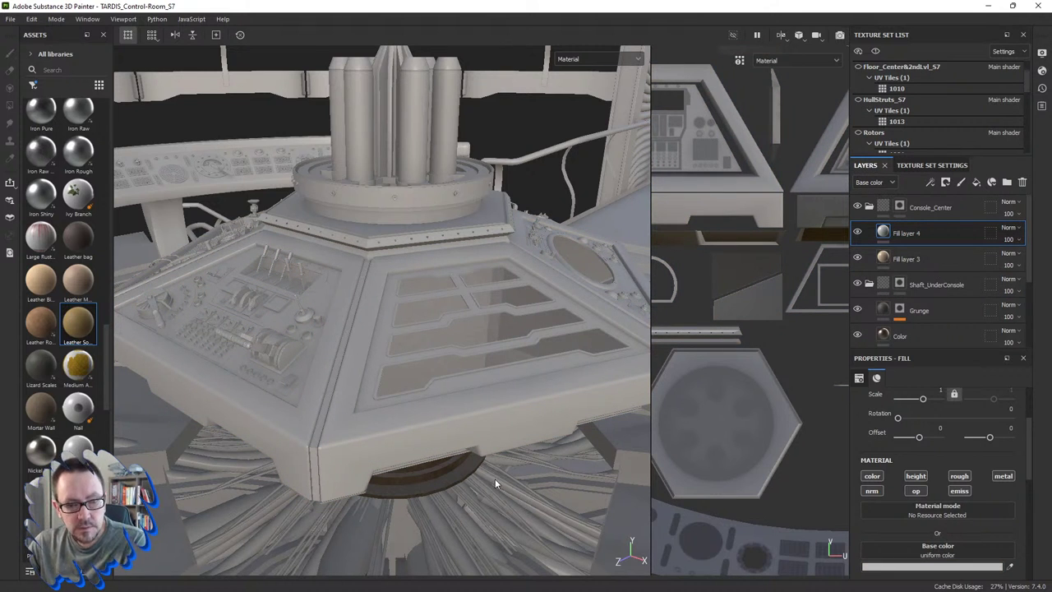
{"action": "mouse_move", "coordinate": [492, 497]}
{"action": "left_mouse_down", "text": "alt"}
{"action": "mouse_move", "coordinate": [449, 366]}
{"action": "mouse_move", "coordinate": [452, 409]}
{"action": "left_mouse_up", "text": "alt"}
{"action": "scroll", "coordinate": [447, 380], "scroll_direction": "up", "scroll_amount": 5}
{"action": "scroll", "coordinate": [457, 374], "scroll_direction": "down", "scroll_amount": 5}
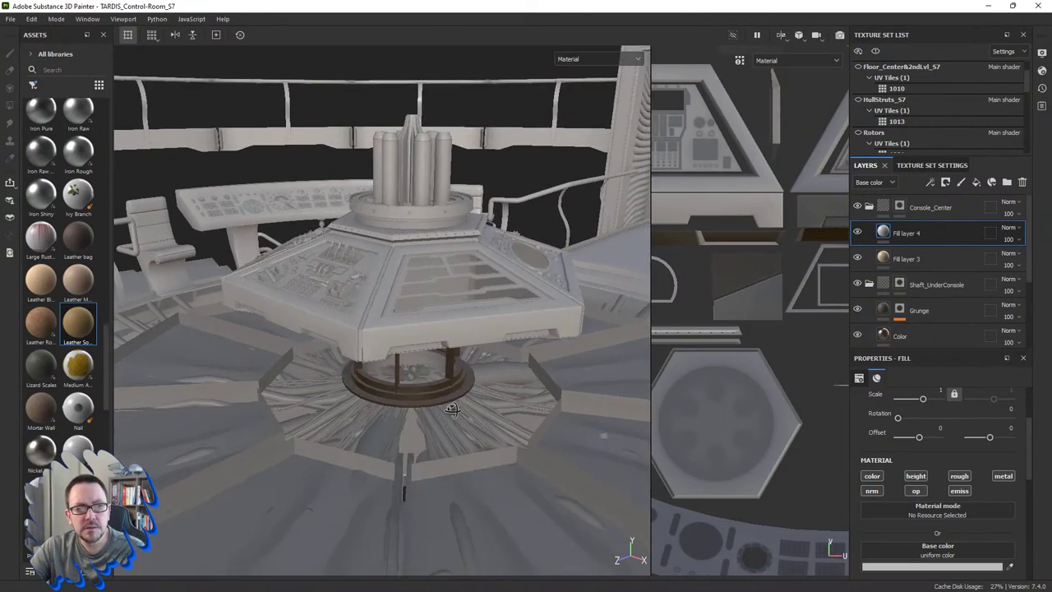
{"action": "scroll", "coordinate": [454, 365], "scroll_direction": "up", "scroll_amount": 2}
{"action": "scroll", "coordinate": [457, 334], "scroll_direction": "up", "scroll_amount": 2}
{"action": "scroll", "coordinate": [462, 282], "scroll_direction": "up", "scroll_amount": 2}
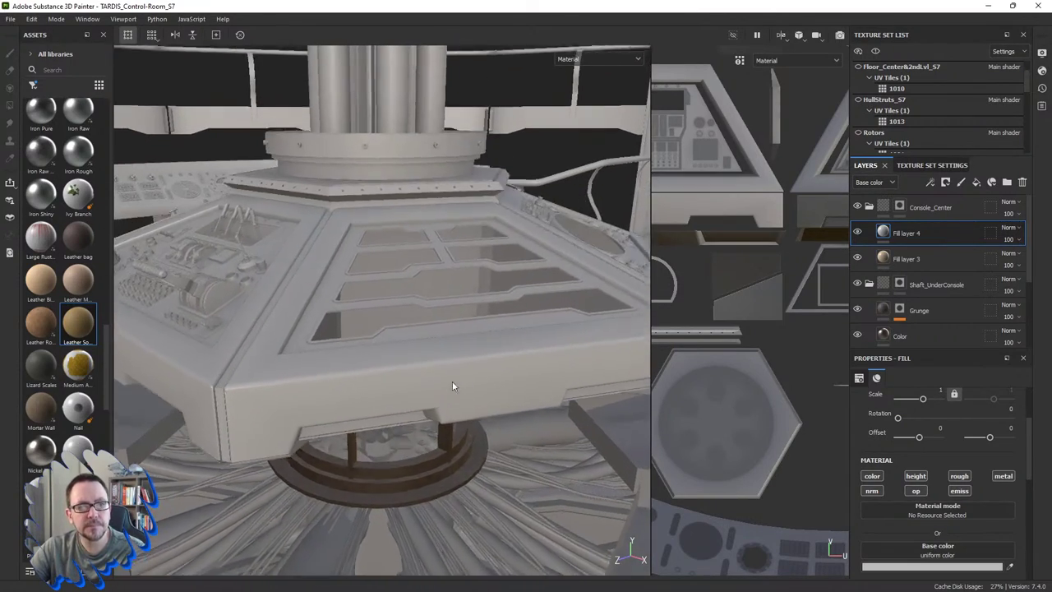
{"action": "mouse_move", "coordinate": [452, 386]}
{"action": "left_mouse_down", "text": "alt"}
{"action": "mouse_move", "coordinate": [424, 376]}
{"action": "mouse_move", "coordinate": [460, 374]}
{"action": "left_mouse_up", "text": "alt"}
Step: Give Fill layer 4 a black mask with a fill effect
{"action": "right_click", "coordinate": [886, 235]}
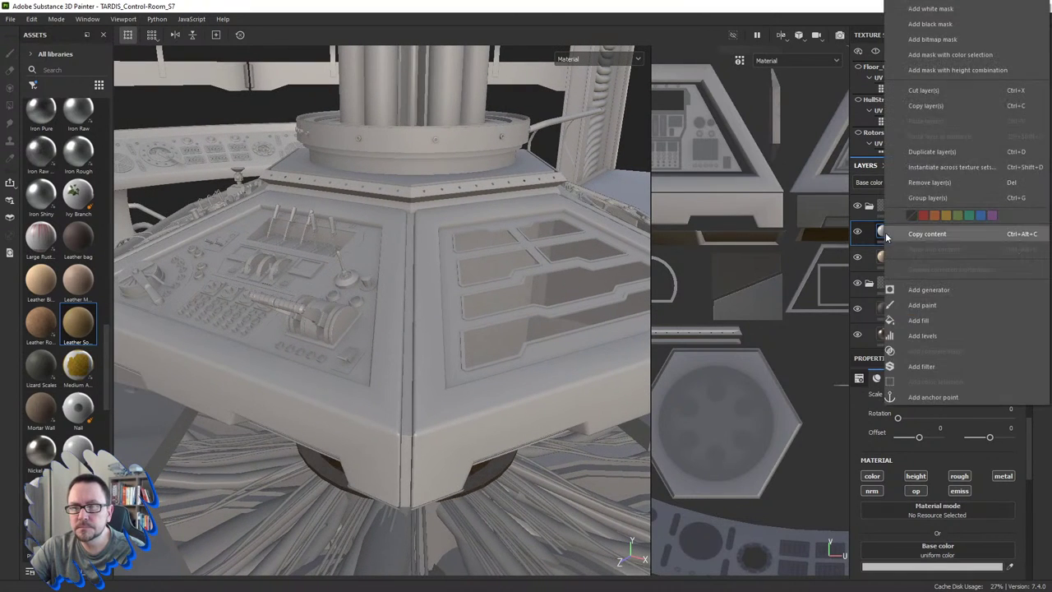
{"action": "left_click", "coordinate": [937, 23]}
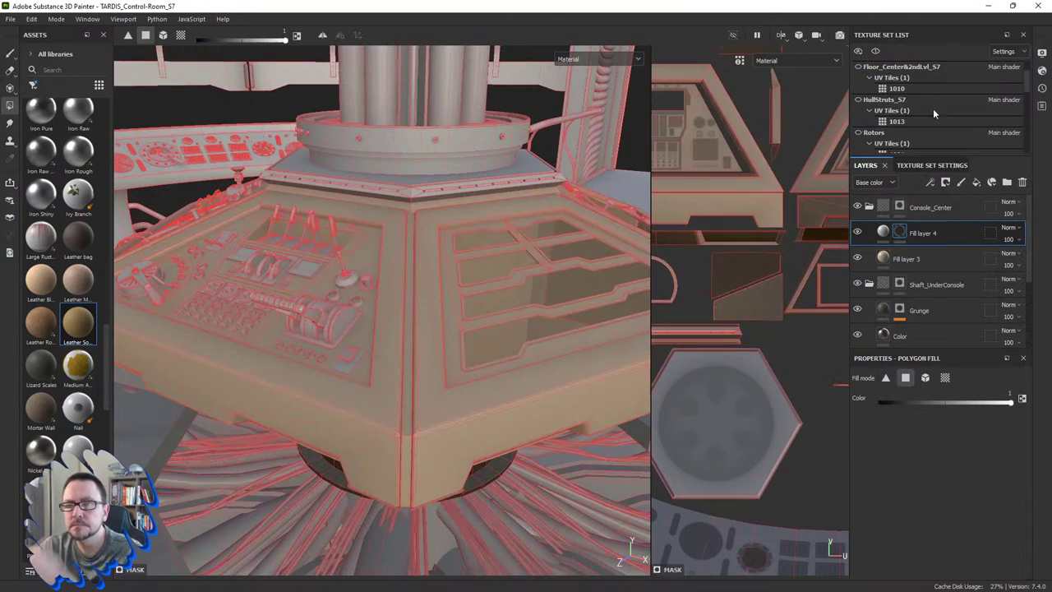
{"action": "right_click", "coordinate": [911, 231]}
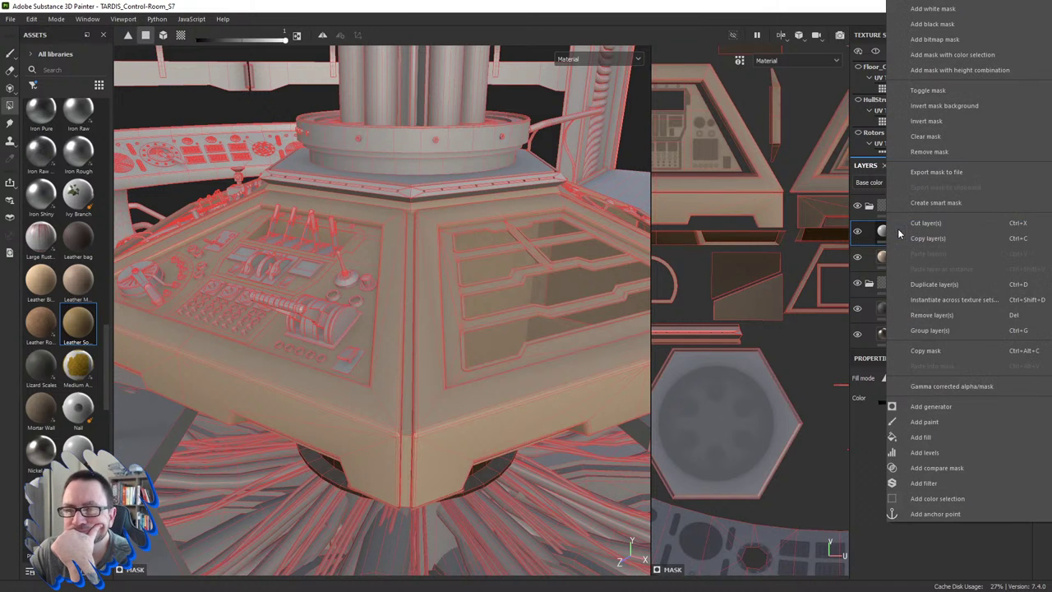
{"action": "left_click", "coordinate": [921, 437]}
Step: Set the mask fill's grayscale input to the Grunge Dirt Thin texture
{"action": "left_click", "coordinate": [942, 474]}
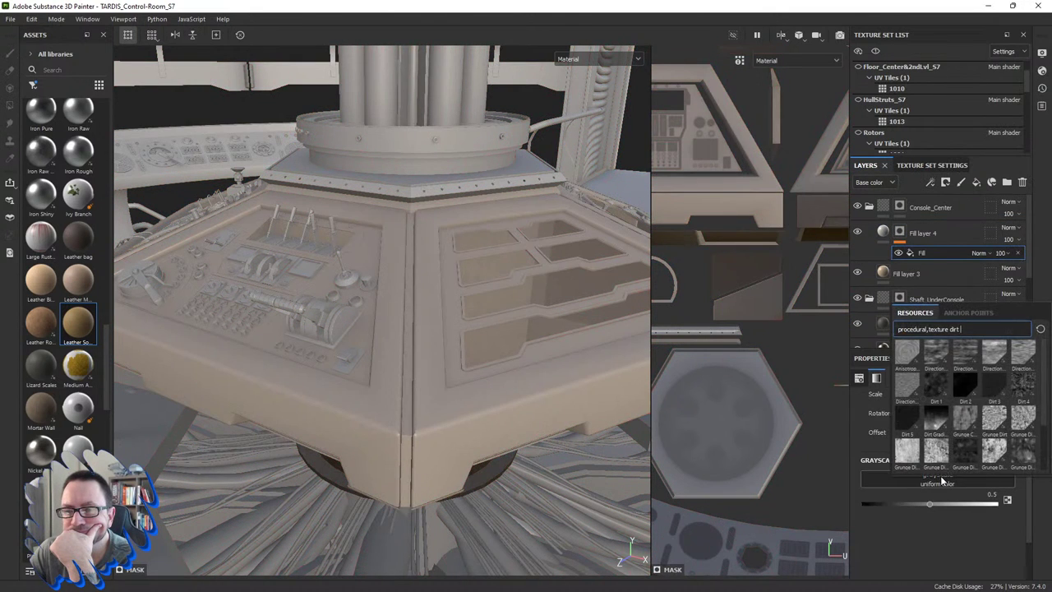
{"action": "mouse_move", "coordinate": [909, 452]}
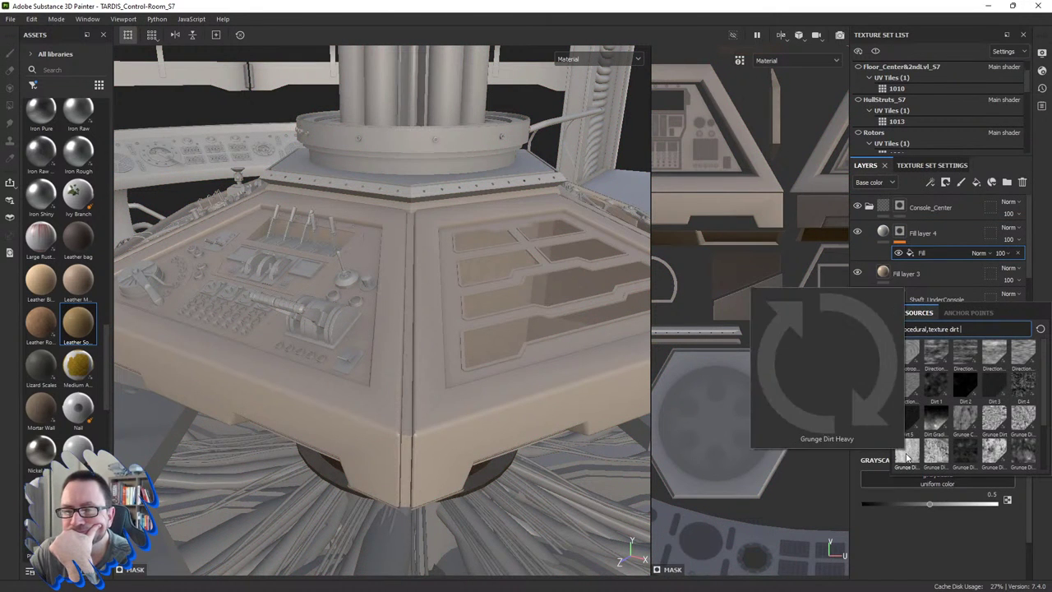
{"action": "scroll", "coordinate": [907, 457], "scroll_direction": "down", "scroll_amount": 2}
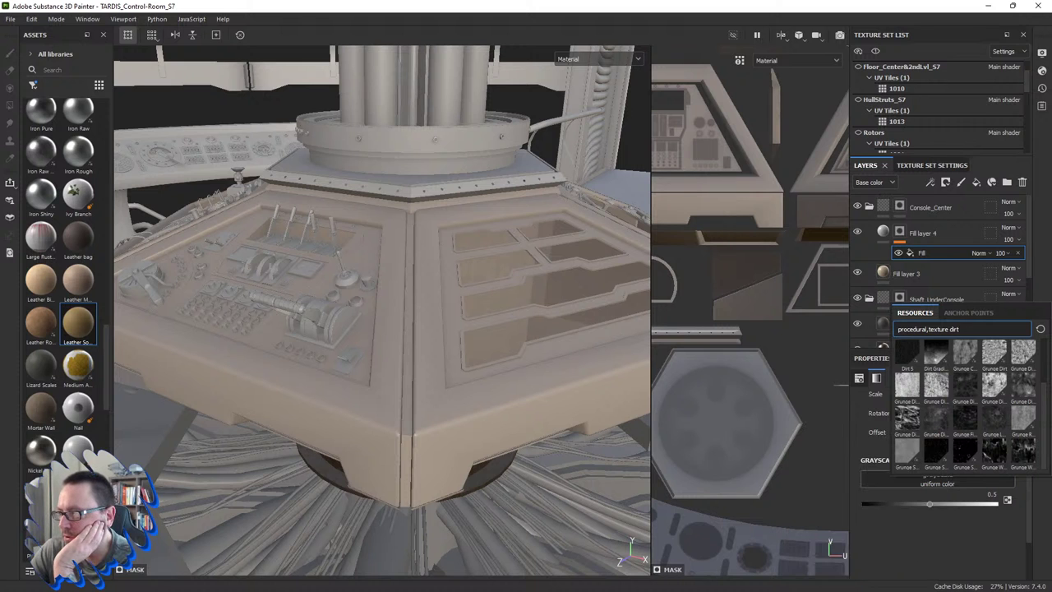
{"action": "key", "text": "Escape"}
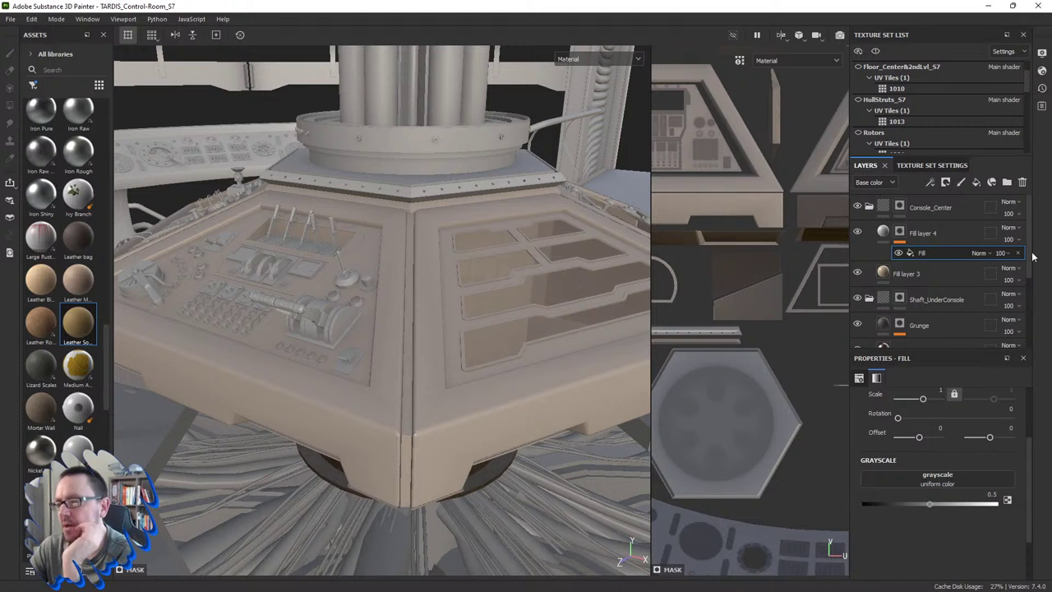
{"action": "left_click", "coordinate": [903, 483]}
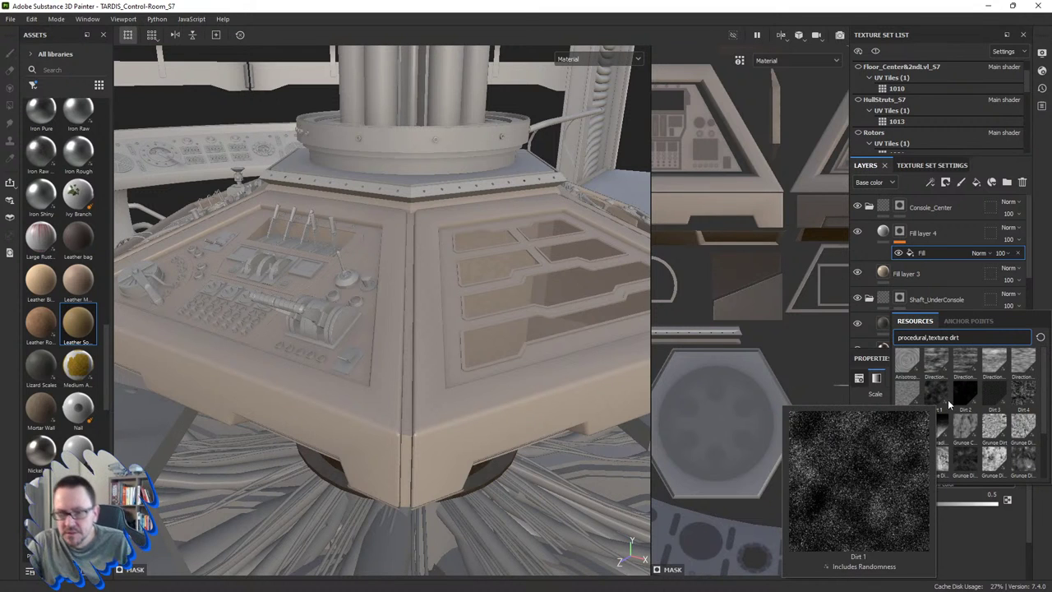
{"action": "scroll", "coordinate": [941, 399], "scroll_direction": "down", "scroll_amount": 2}
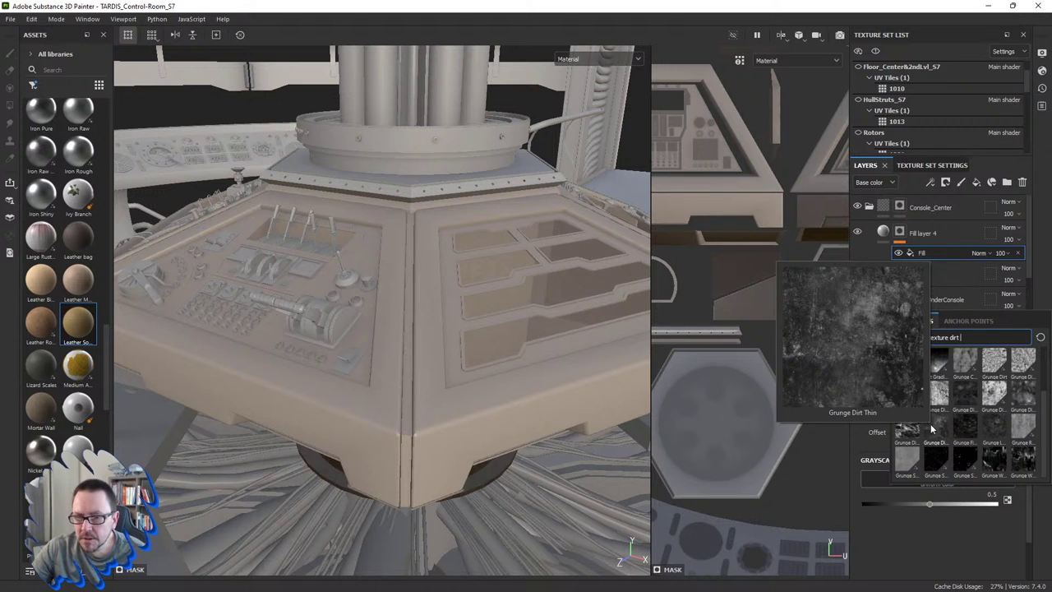
{"action": "mouse_move", "coordinate": [937, 428]}
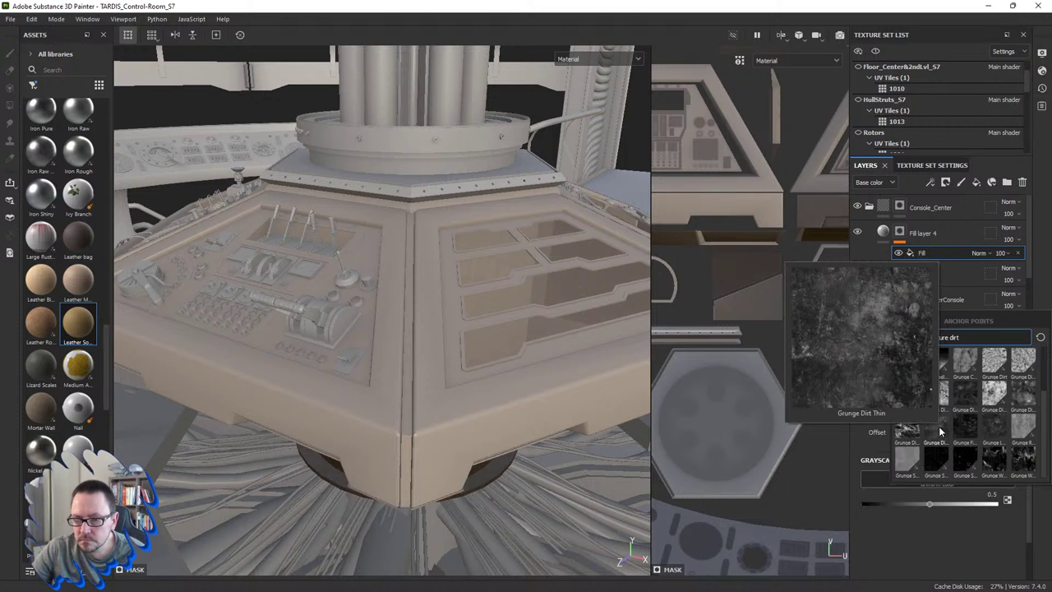
{"action": "left_click", "coordinate": [941, 429]}
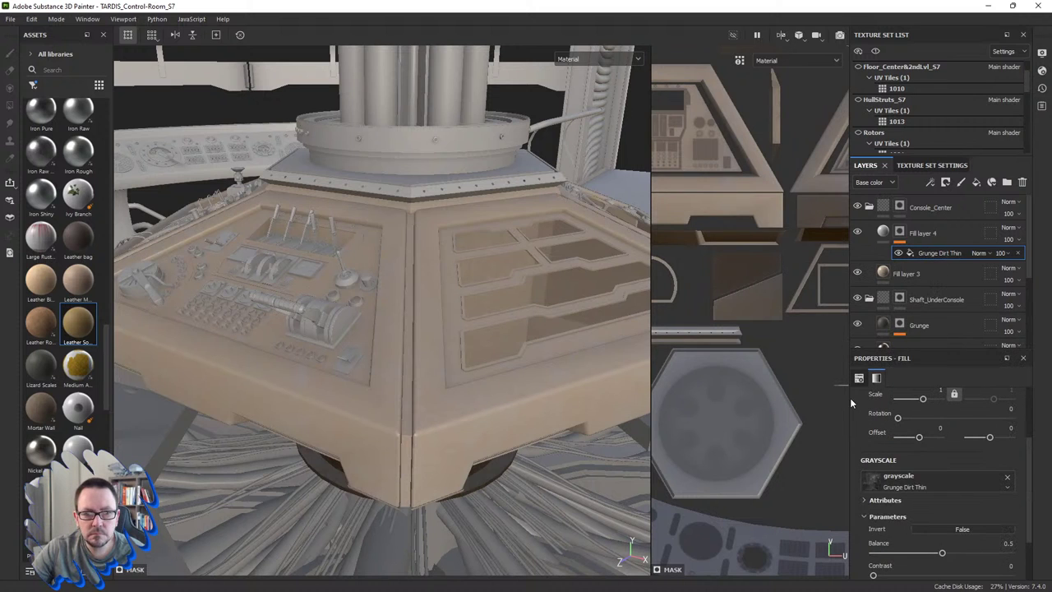
{"action": "double_click", "coordinate": [925, 254]}
{"action": "left_click", "coordinate": [883, 232]}
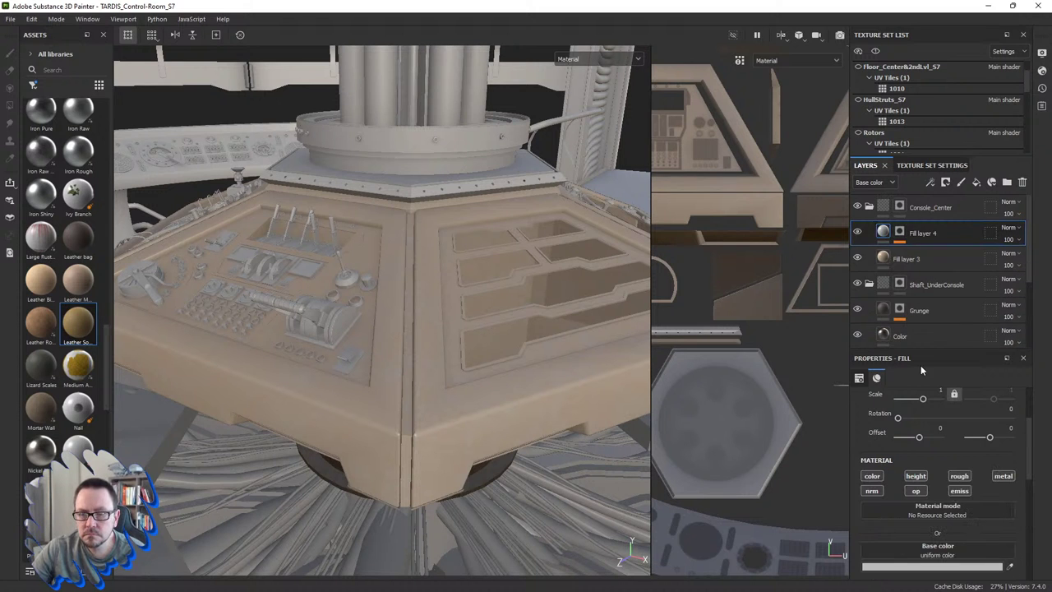
Step: Set Fill layer 4's base colour to dark grey #363636
{"action": "left_click", "coordinate": [905, 566]}
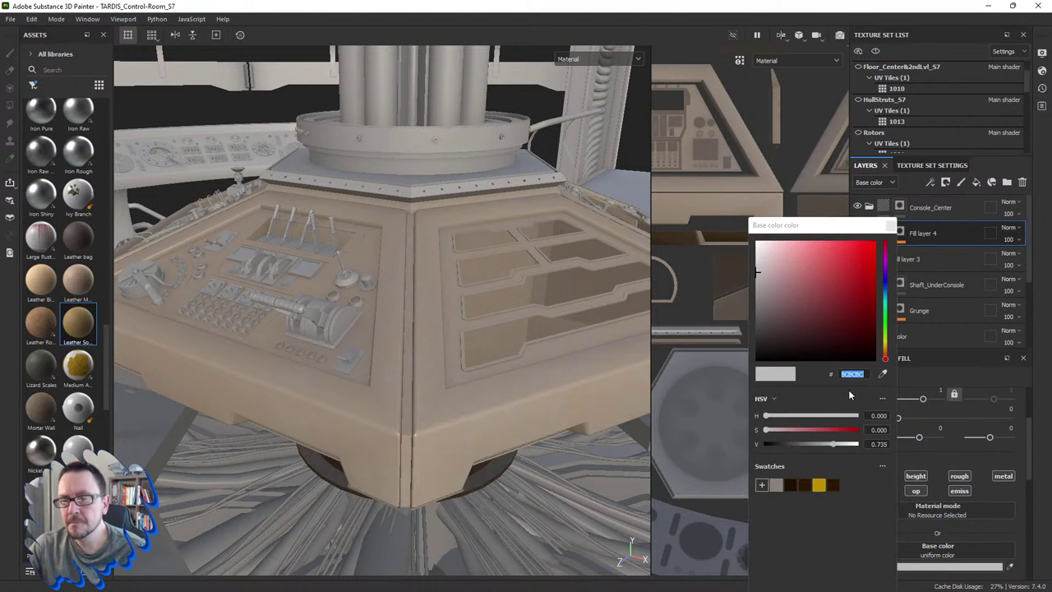
{"action": "left_click", "coordinate": [775, 486]}
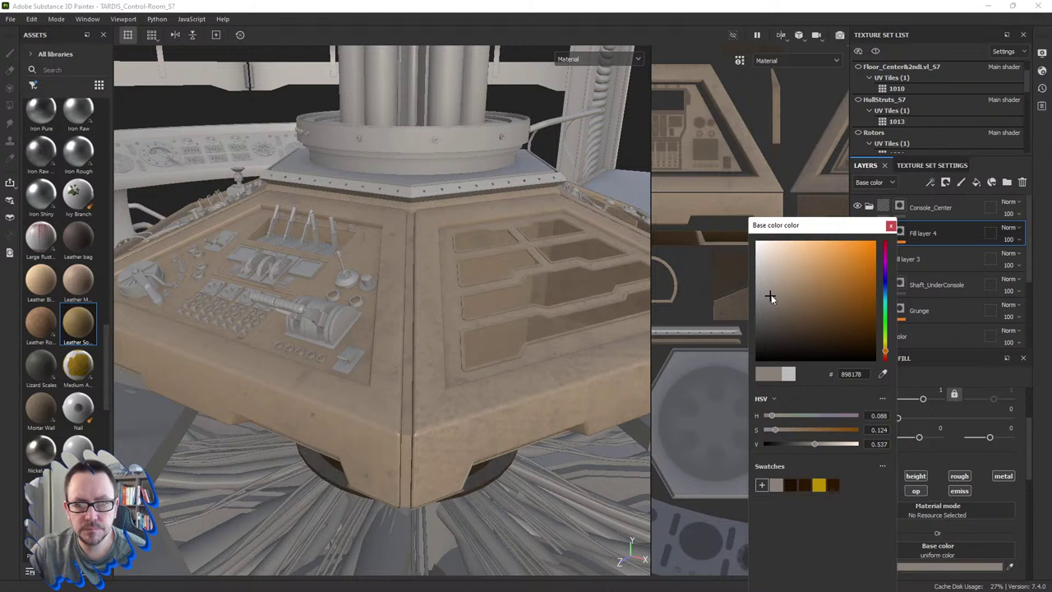
{"action": "left_click_drag", "start_coordinate": [771, 297], "coordinate": [749, 339]}
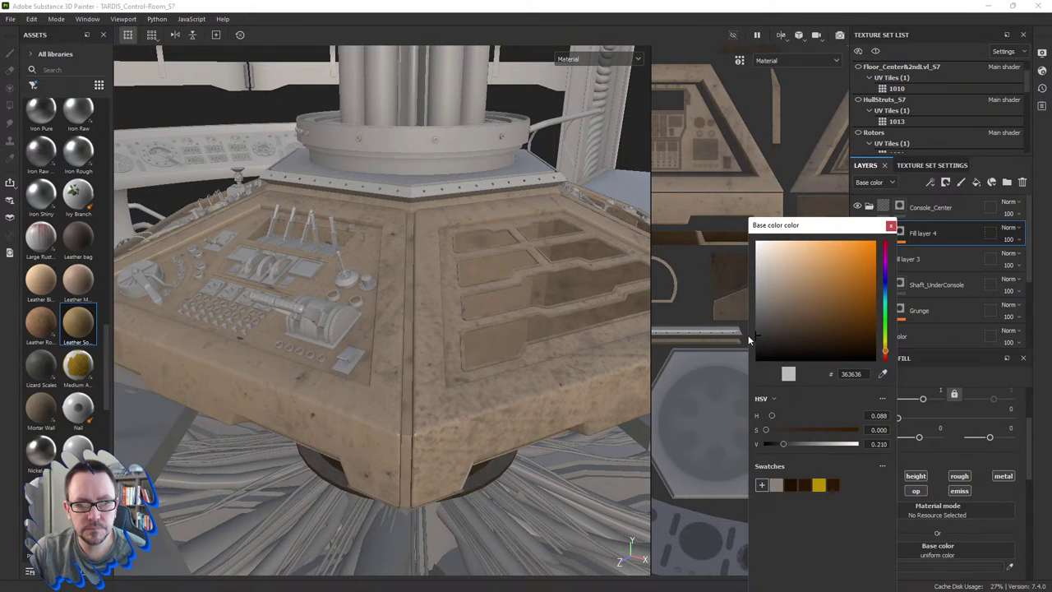
{"action": "left_click", "coordinate": [891, 226]}
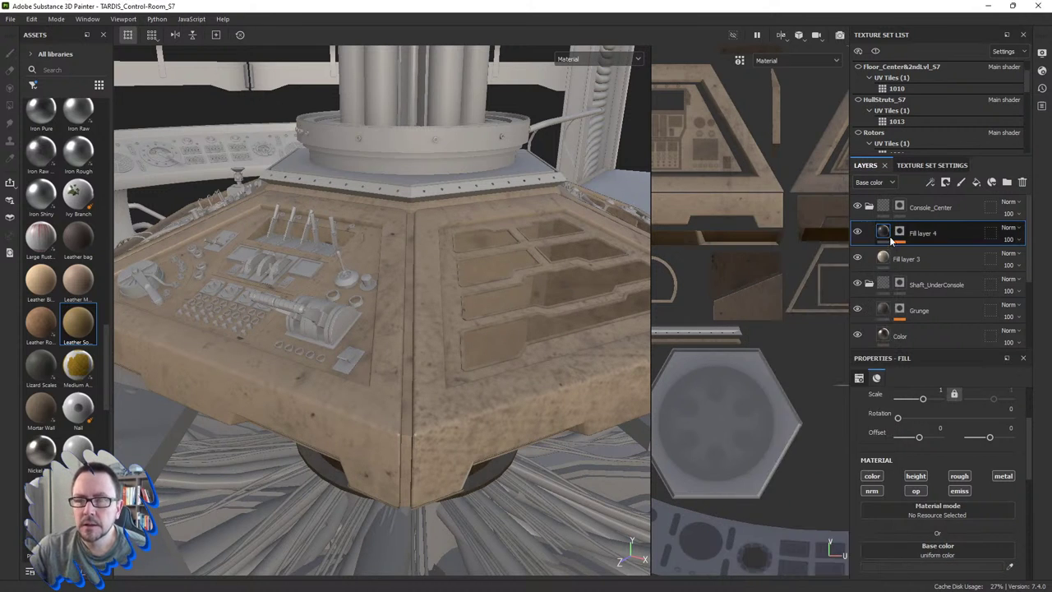
{"action": "left_click", "coordinate": [899, 232]}
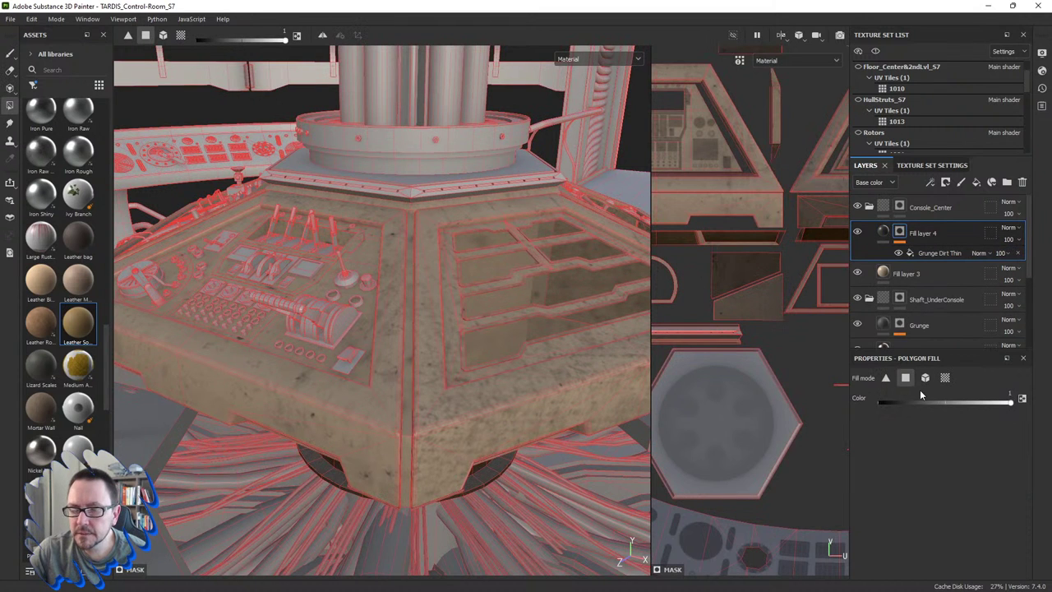
Step: Set the Grunge Dirt Thin mask effect to scale 2 and opacity 71
{"action": "left_click", "coordinate": [937, 252]}
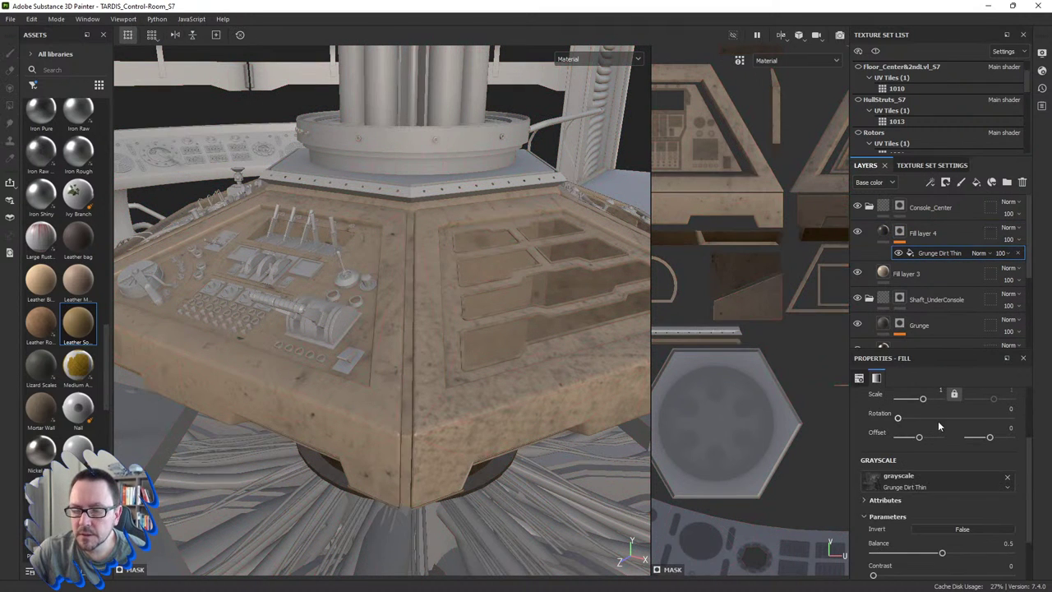
{"action": "scroll", "coordinate": [940, 425], "scroll_direction": "up", "scroll_amount": 1}
{"action": "left_click", "coordinate": [940, 422]}
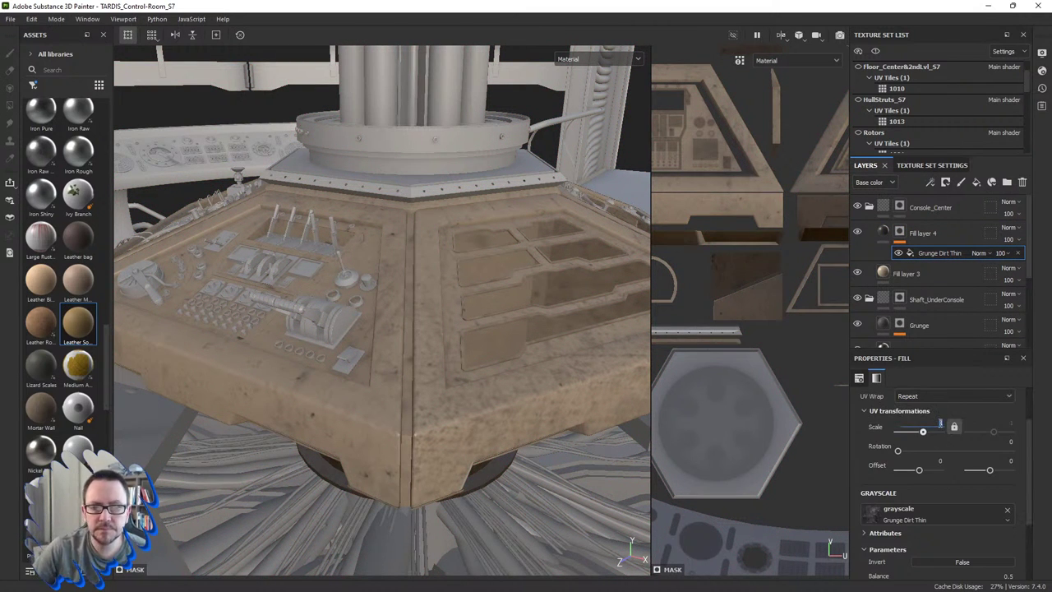
{"action": "type", "text": "2"}
{"action": "key", "text": "Return"}
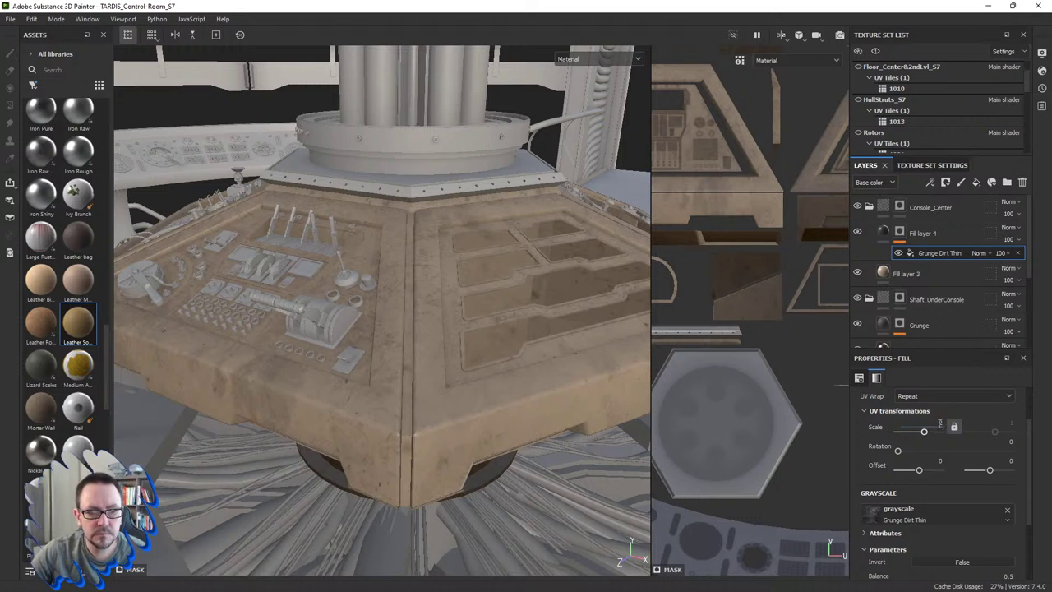
{"action": "mouse_move", "coordinate": [495, 360]}
{"action": "left_mouse_down", "text": "alt"}
{"action": "mouse_move", "coordinate": [409, 358]}
{"action": "mouse_move", "coordinate": [348, 328]}
{"action": "mouse_move", "coordinate": [423, 342]}
{"action": "mouse_move", "coordinate": [413, 359]}
{"action": "mouse_move", "coordinate": [468, 355]}
{"action": "left_mouse_up", "text": "alt"}
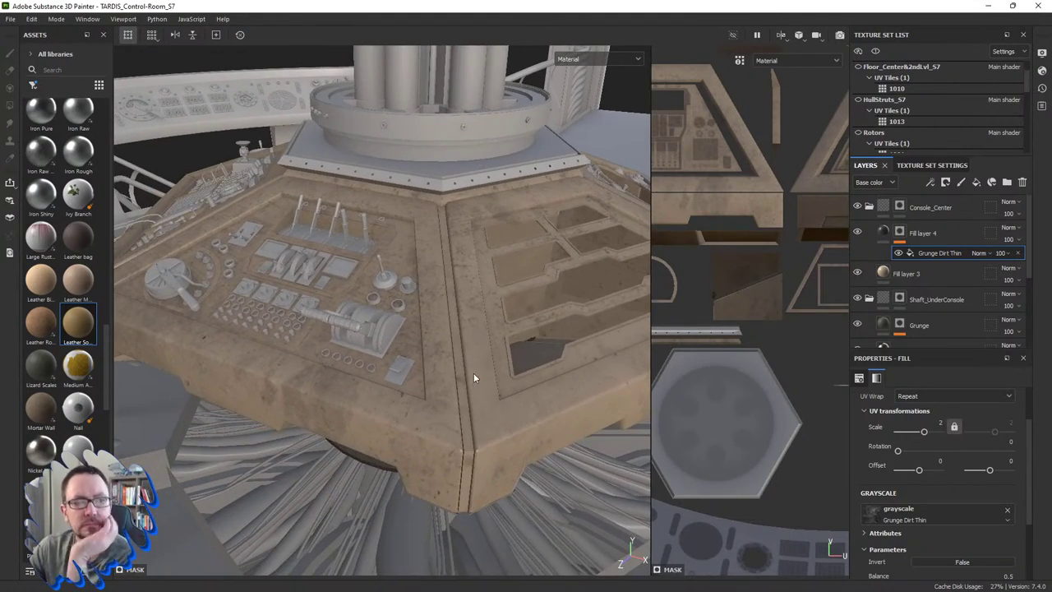
{"action": "left_click", "coordinate": [1002, 258]}
{"action": "mouse_move", "coordinate": [1043, 273]}
{"action": "left_mouse_down"}
{"action": "mouse_move", "coordinate": [1018, 277]}
{"action": "mouse_move", "coordinate": [1031, 276]}
{"action": "left_mouse_up"}
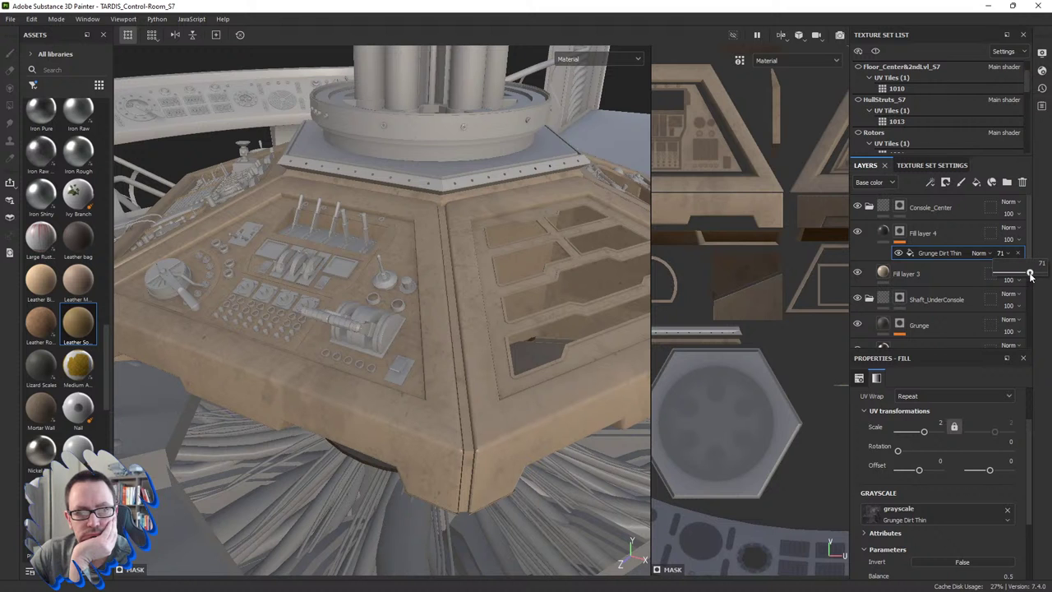
Step: Add Fill layer 5 above Fill layer 4
{"action": "left_click", "coordinate": [934, 235]}
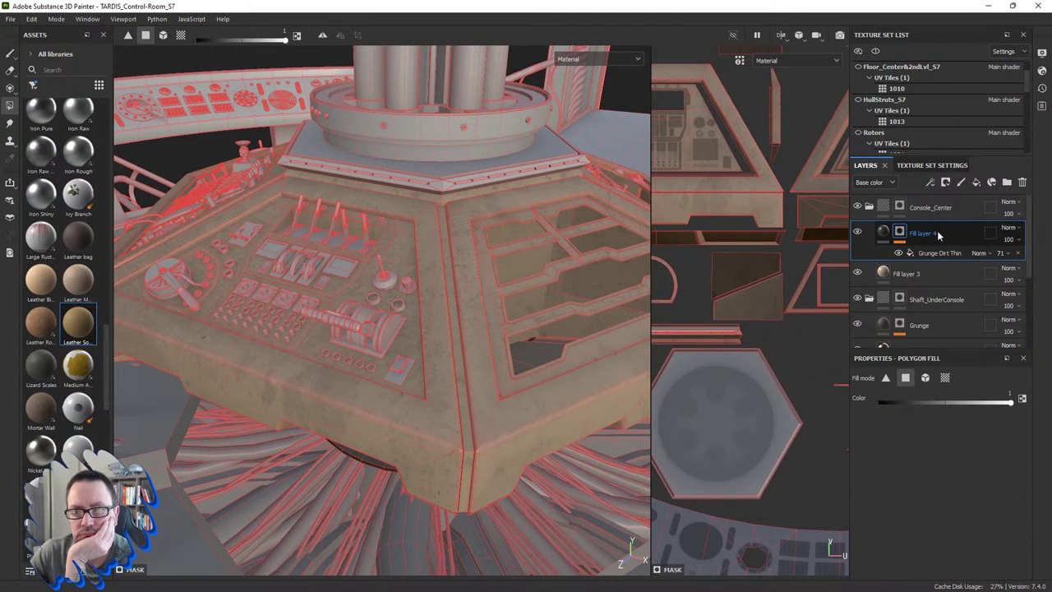
{"action": "left_click", "coordinate": [977, 184]}
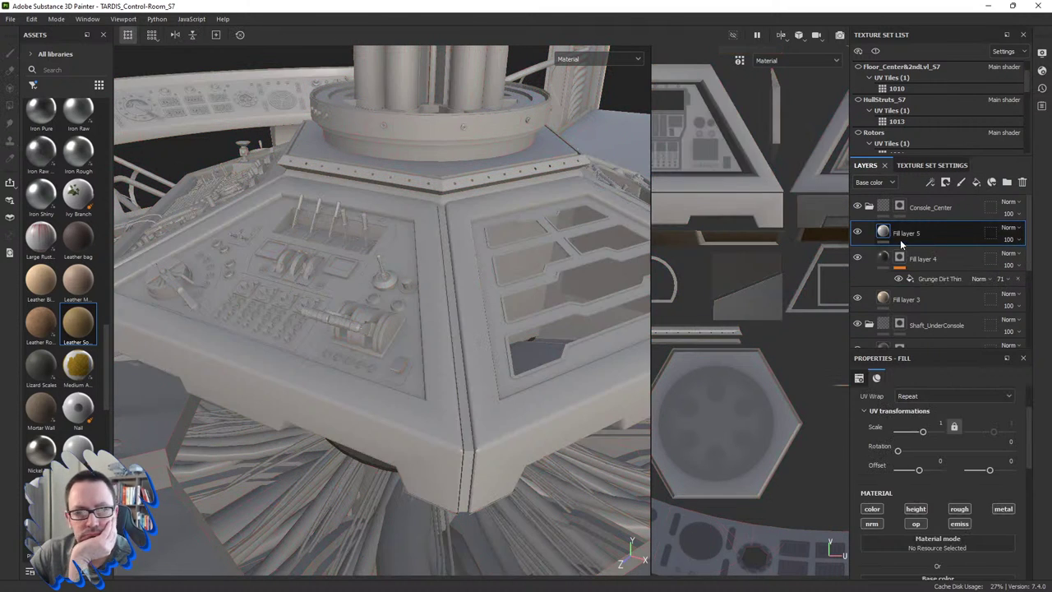
{"action": "right_click", "coordinate": [890, 237]}
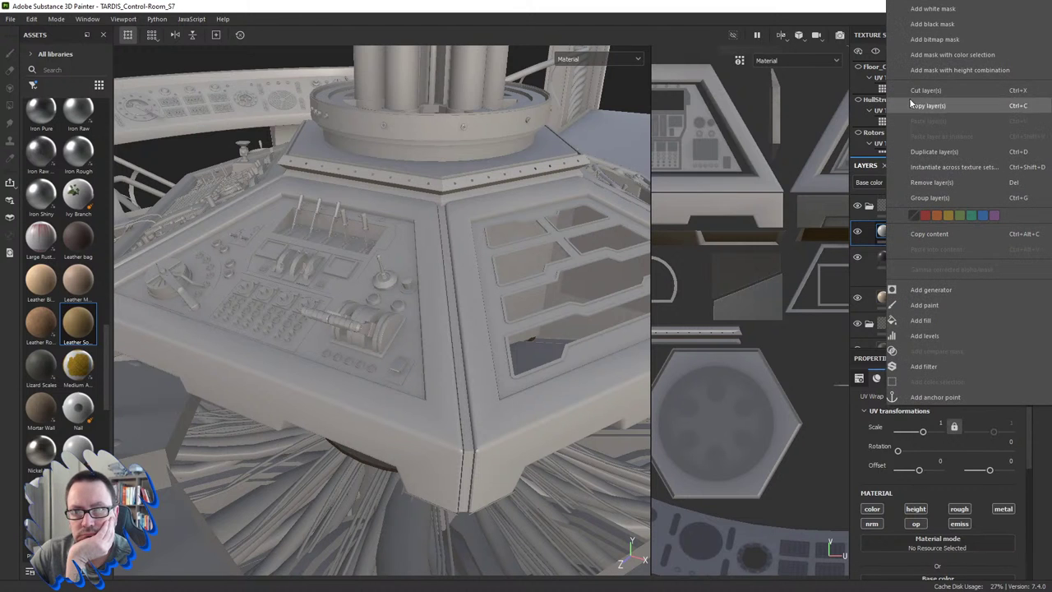
Step: Add a black mask to Fill layer 5, trying a Grunge Dirt Scratched fill and then removing it
{"action": "left_click", "coordinate": [922, 28]}
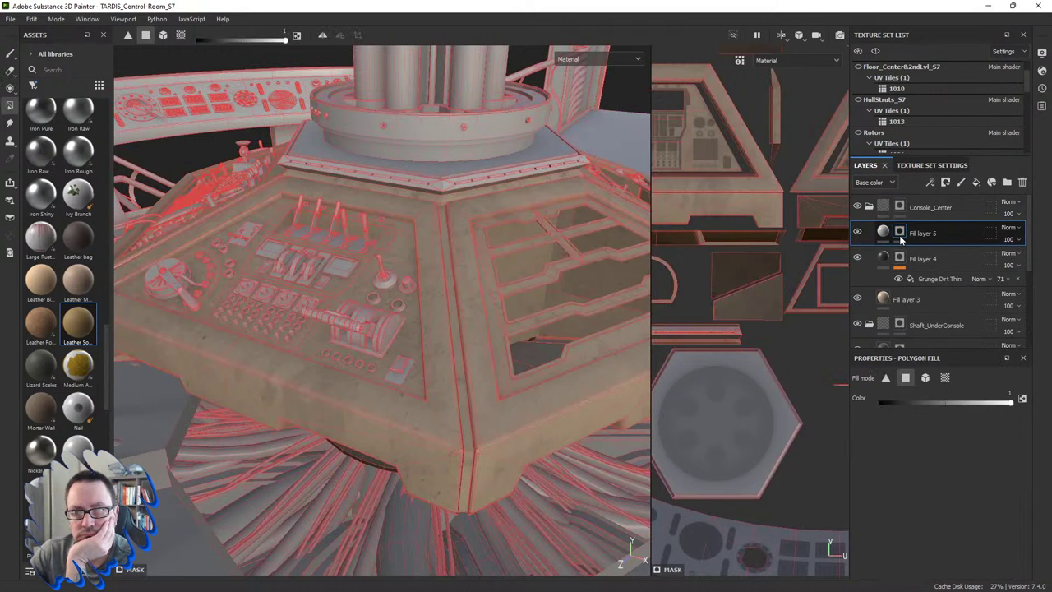
{"action": "right_click", "coordinate": [899, 235]}
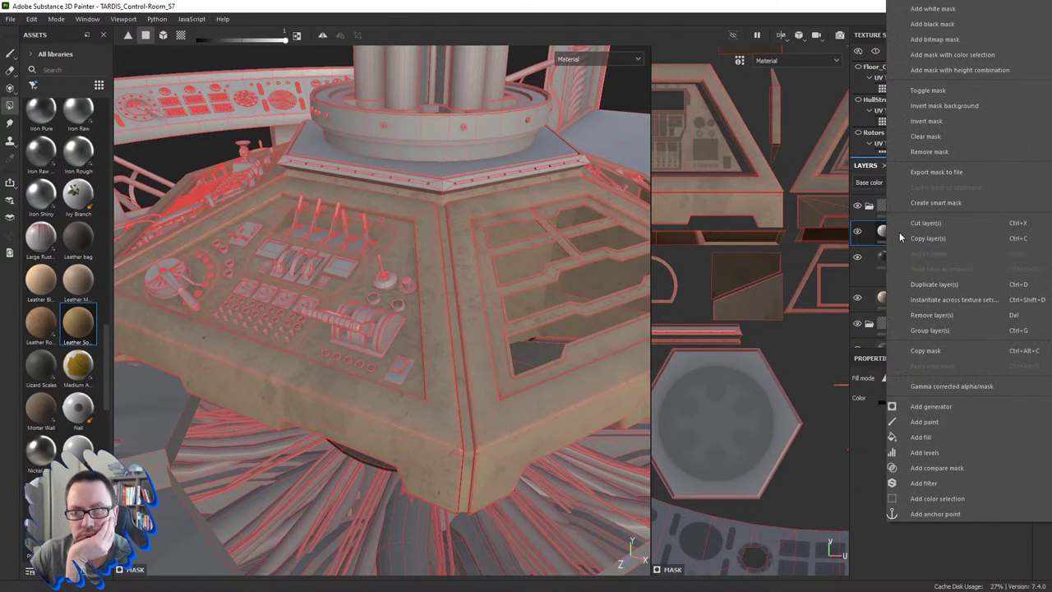
{"action": "left_click", "coordinate": [921, 438]}
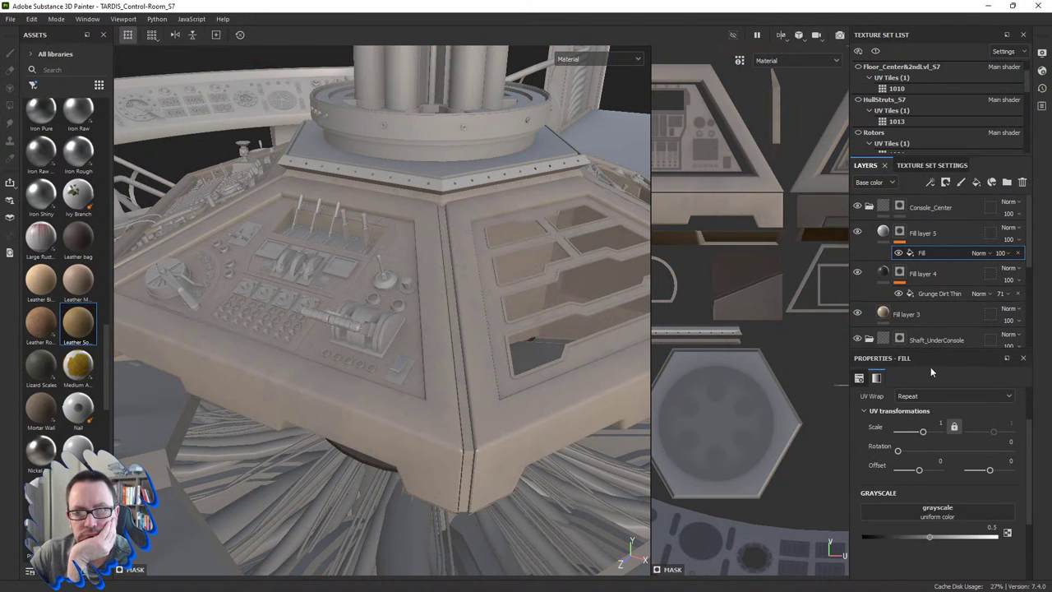
{"action": "left_click", "coordinate": [923, 516]}
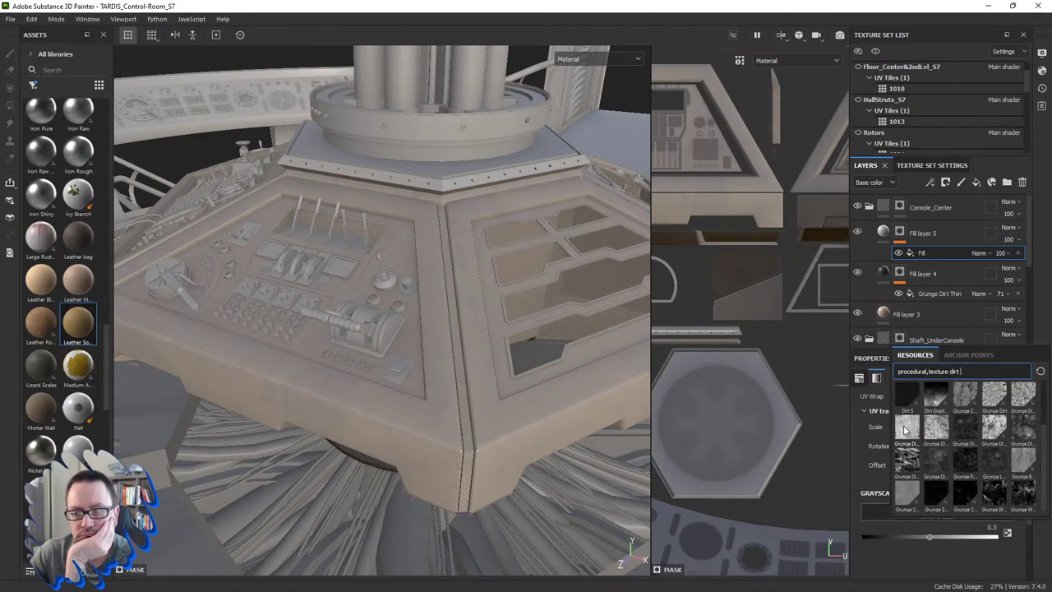
{"action": "mouse_move", "coordinate": [965, 429]}
{"action": "type", "text": "dirt"}
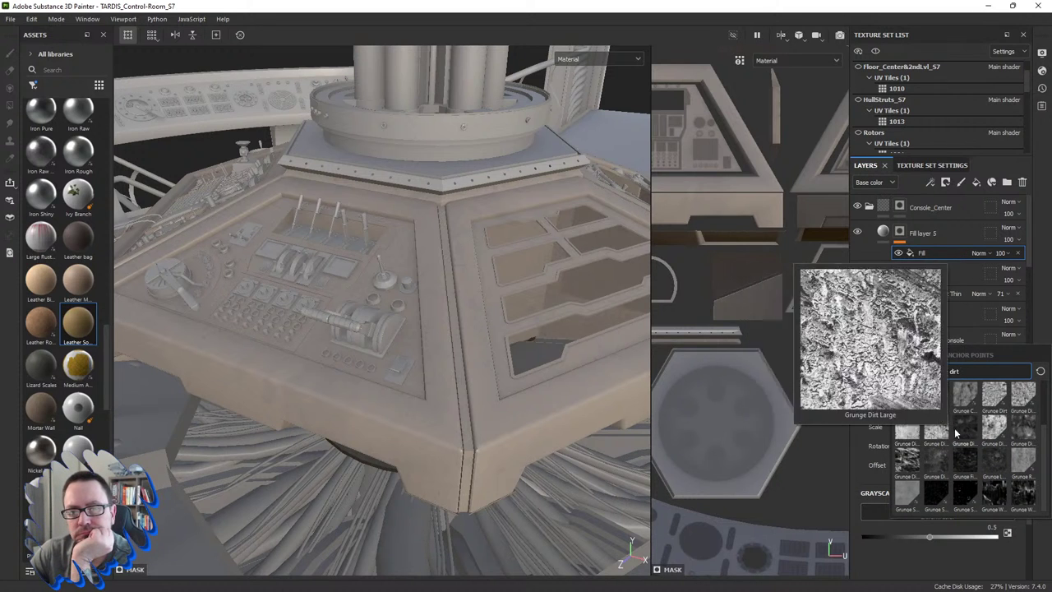
{"action": "left_click", "coordinate": [993, 427]}
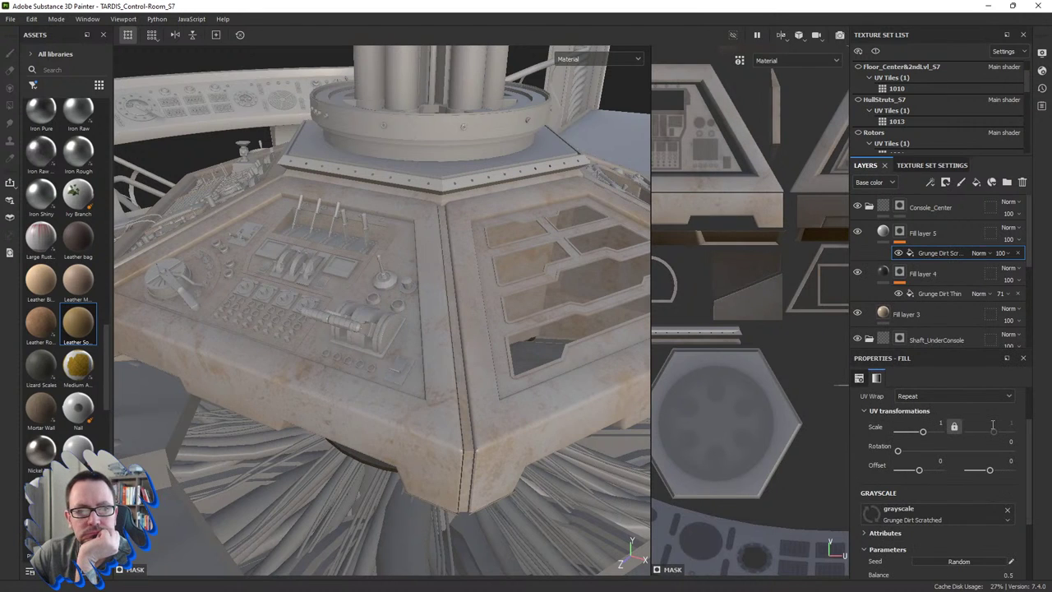
{"action": "key", "text": "Delete"}
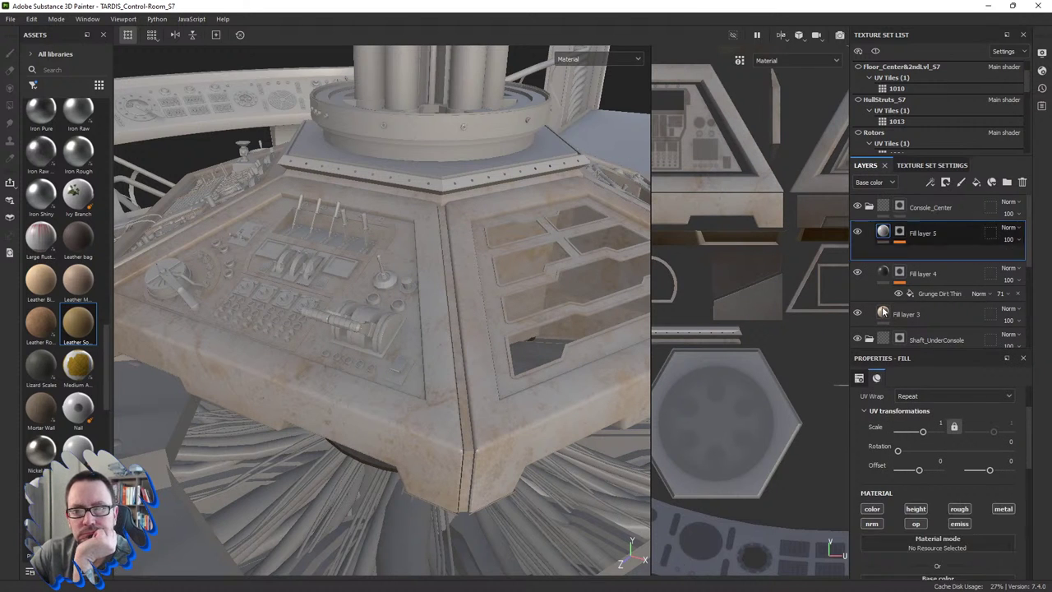
{"action": "scroll", "coordinate": [929, 508], "scroll_direction": "down", "scroll_amount": 2}
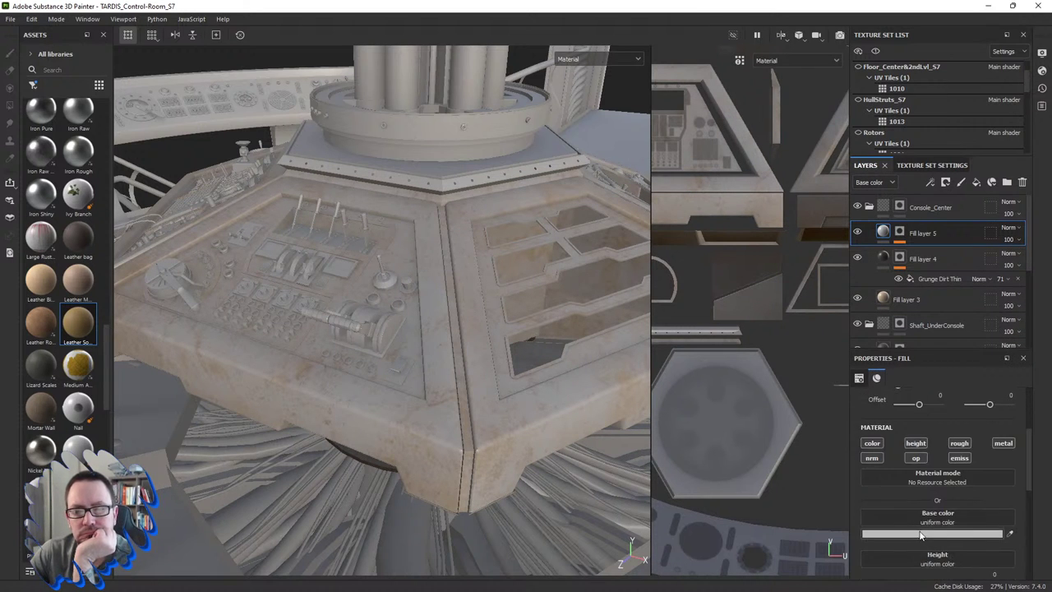
Step: Restore the Grunge Dirt Scratched mask fill at UV scale 2 and balance 0.27
{"action": "left_click", "coordinate": [923, 535]}
{"action": "mouse_move", "coordinate": [780, 305]}
{"action": "left_mouse_down"}
{"action": "mouse_move", "coordinate": [774, 335]}
{"action": "mouse_move", "coordinate": [760, 330]}
{"action": "left_mouse_up"}
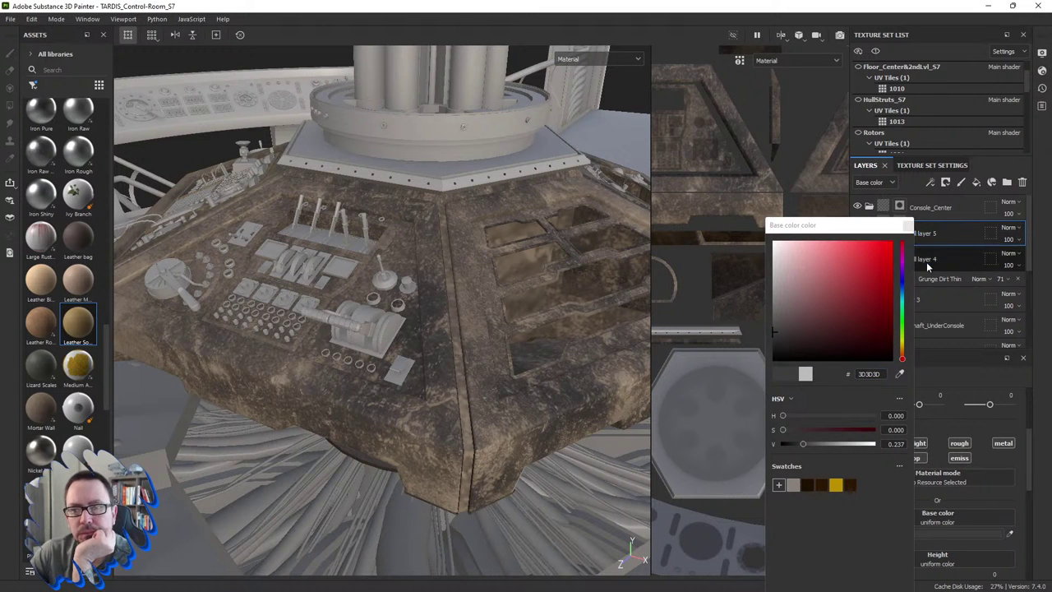
{"action": "left_click", "coordinate": [902, 234]}
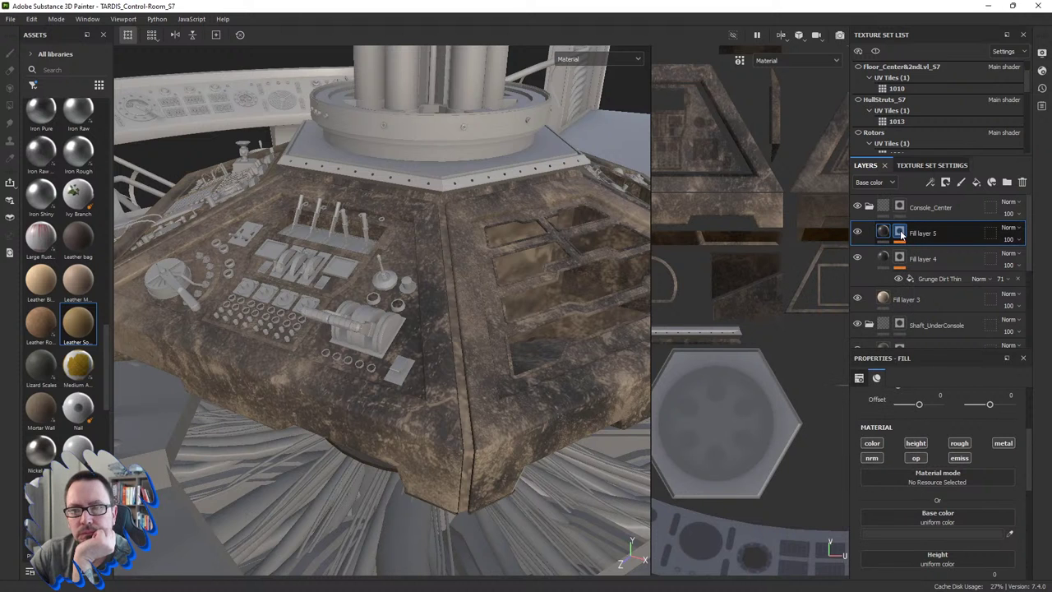
{"action": "key", "text": "ctrl+v"}
{"action": "left_click", "coordinate": [936, 254]}
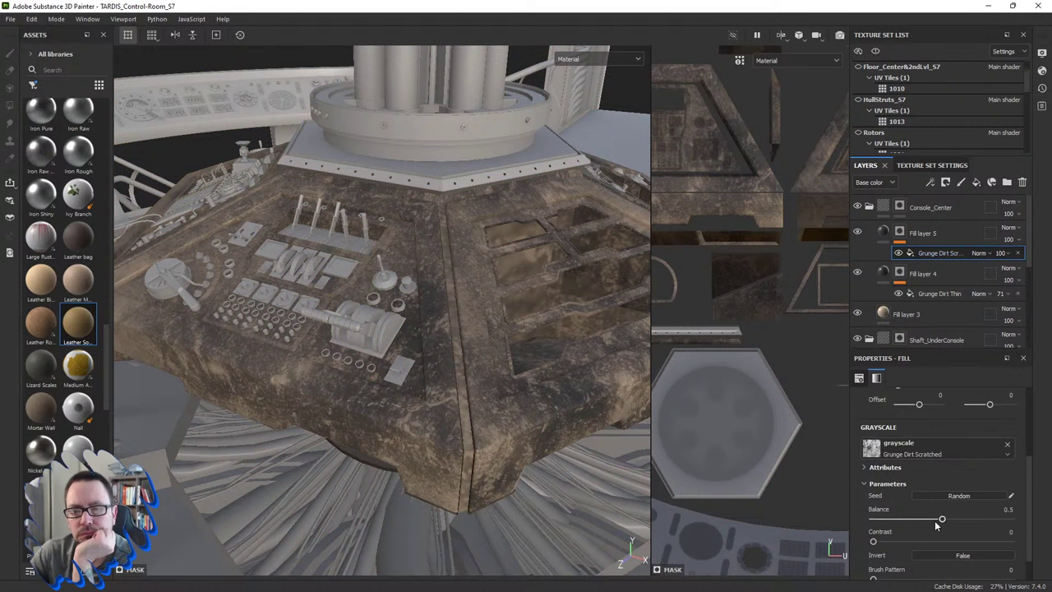
{"action": "scroll", "coordinate": [947, 436], "scroll_direction": "up", "scroll_amount": 2}
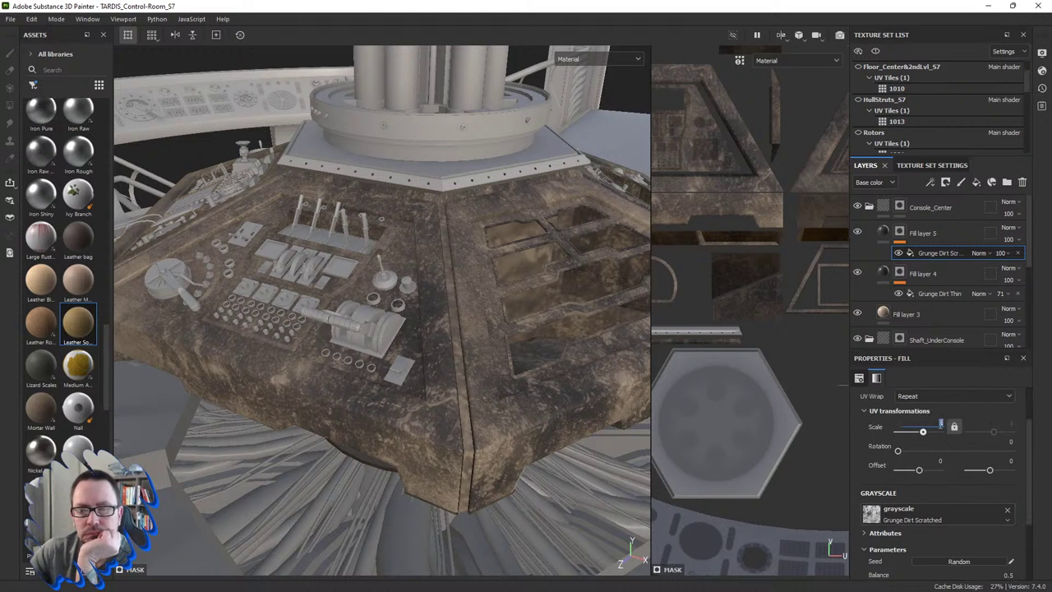
{"action": "left_click_drag", "start_coordinate": [939, 424], "coordinate": [941, 424]}
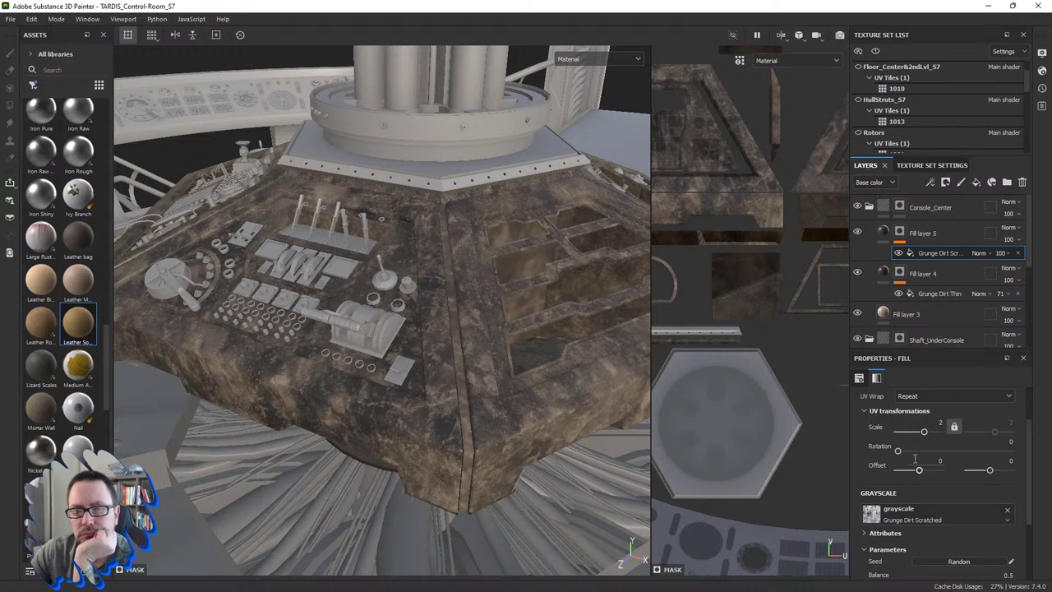
{"action": "scroll", "coordinate": [927, 459], "scroll_direction": "down", "scroll_amount": 2}
{"action": "mouse_move", "coordinate": [942, 520]}
{"action": "left_mouse_down"}
{"action": "mouse_move", "coordinate": [884, 521]}
{"action": "mouse_move", "coordinate": [941, 523]}
{"action": "mouse_move", "coordinate": [911, 529]}
{"action": "left_mouse_up"}
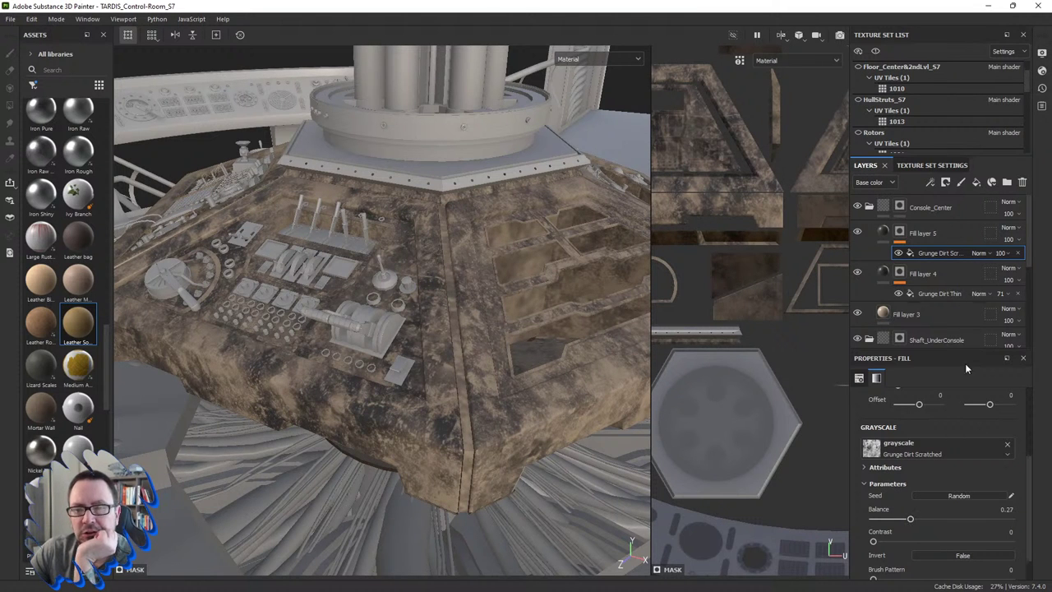
{"action": "scroll", "coordinate": [974, 468], "scroll_direction": "up", "scroll_amount": 3}
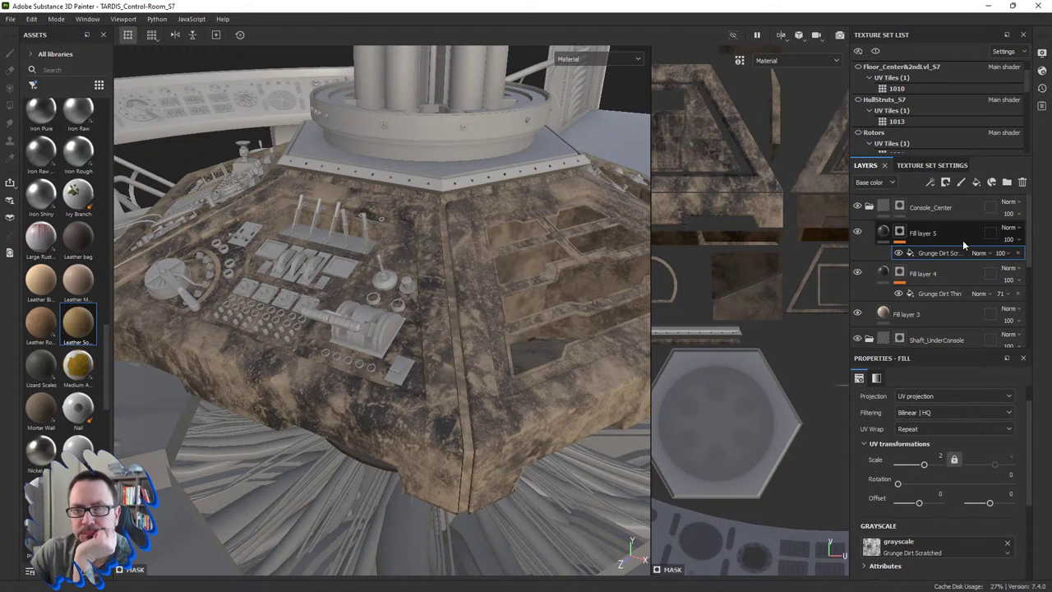
{"action": "left_click", "coordinate": [1001, 254]}
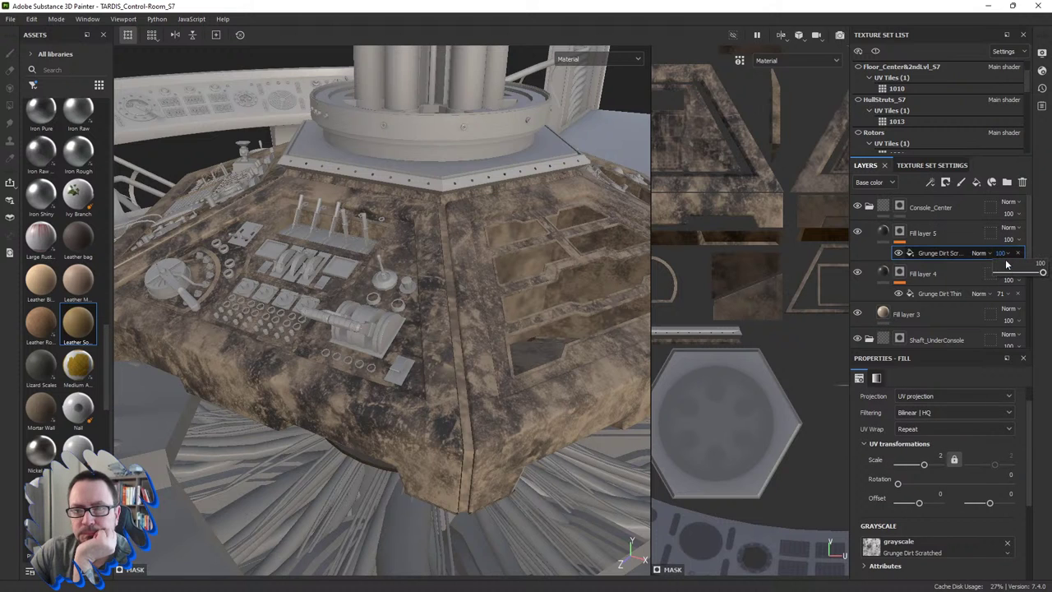
Step: Set Fill layer 5's base colour to dark brown 635545
{"action": "left_click", "coordinate": [883, 234]}
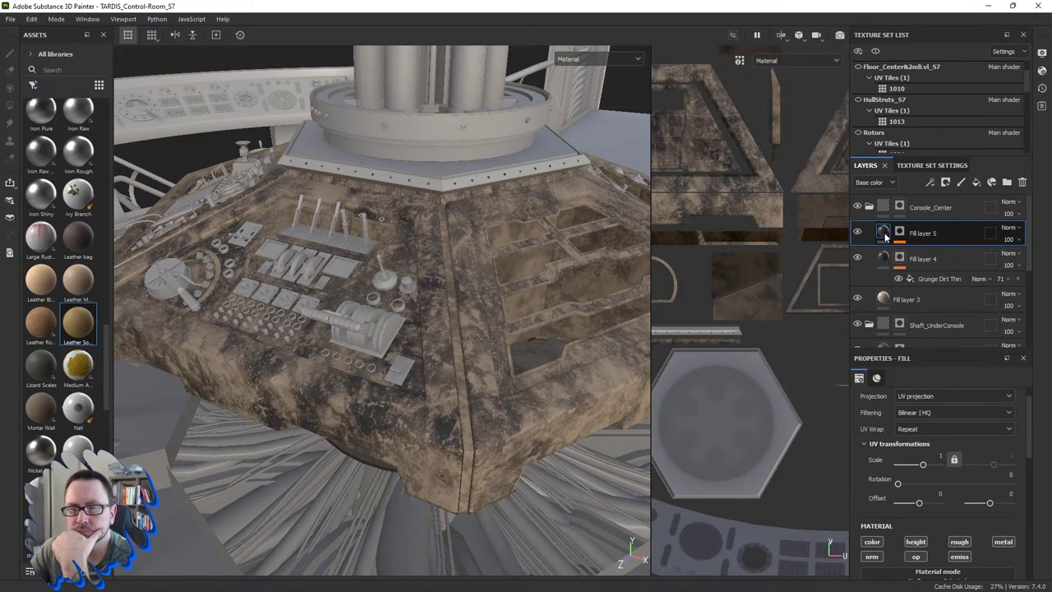
{"action": "scroll", "coordinate": [896, 527], "scroll_direction": "down", "scroll_amount": 3}
{"action": "left_click", "coordinate": [911, 533]}
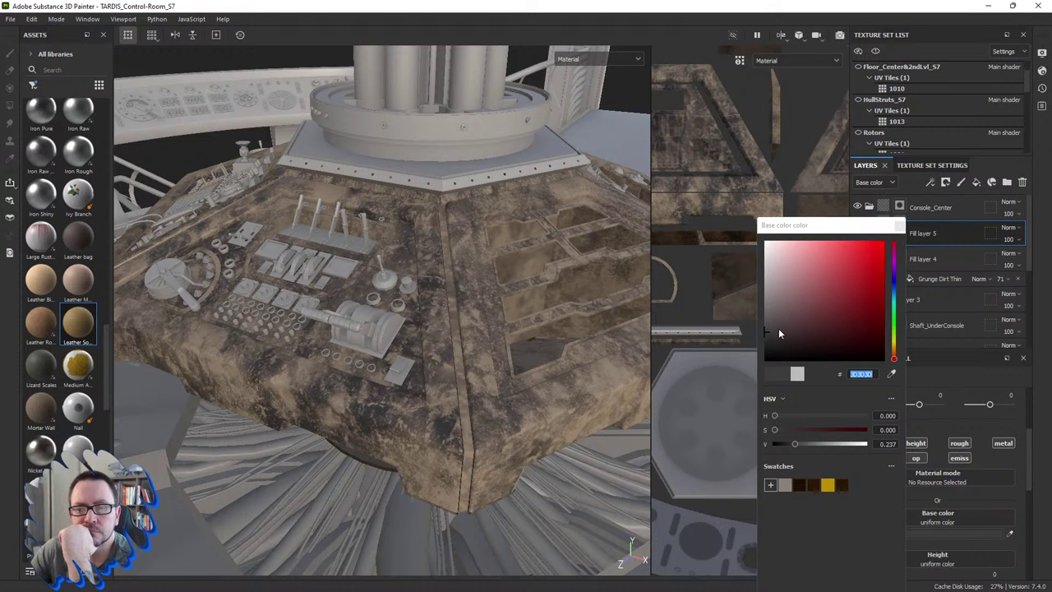
{"action": "left_click", "coordinate": [788, 486]}
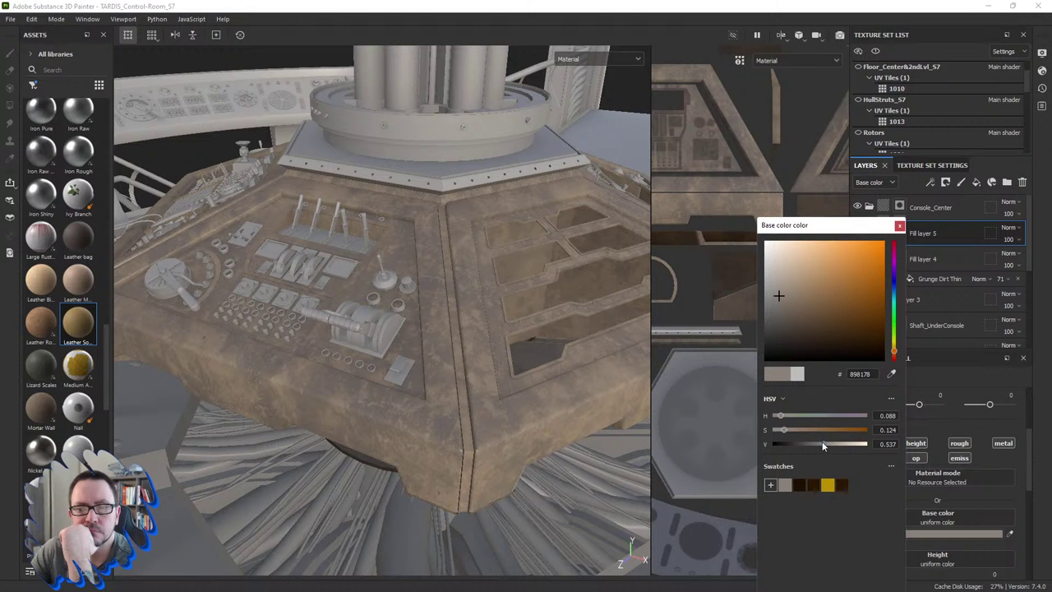
{"action": "mouse_move", "coordinate": [785, 431]}
{"action": "left_mouse_down"}
{"action": "mouse_move", "coordinate": [806, 429]}
{"action": "mouse_move", "coordinate": [822, 444]}
{"action": "mouse_move", "coordinate": [810, 445]}
{"action": "left_mouse_up"}
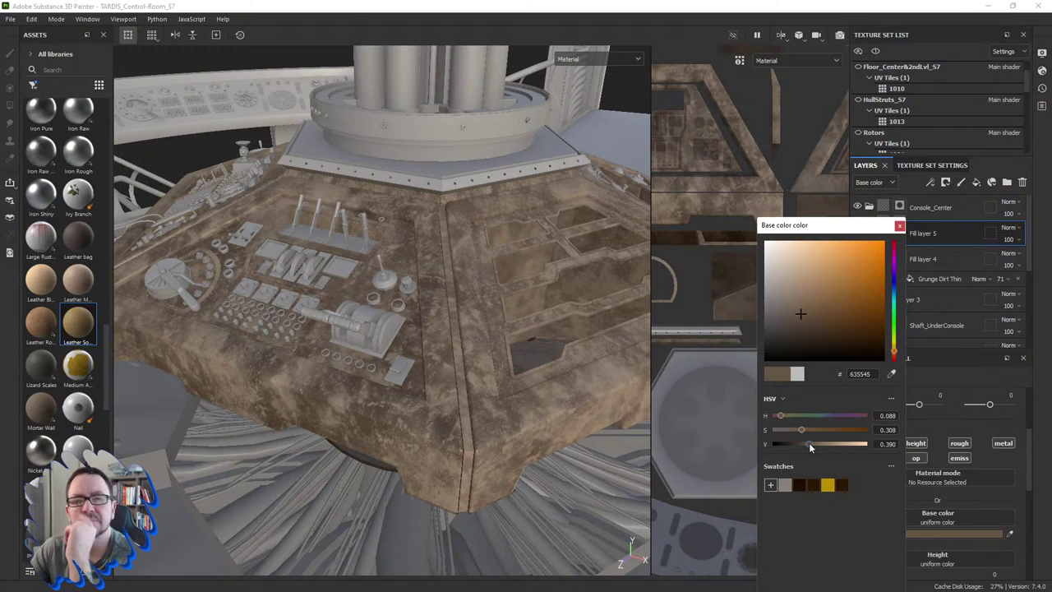
{"action": "left_click", "coordinate": [901, 226]}
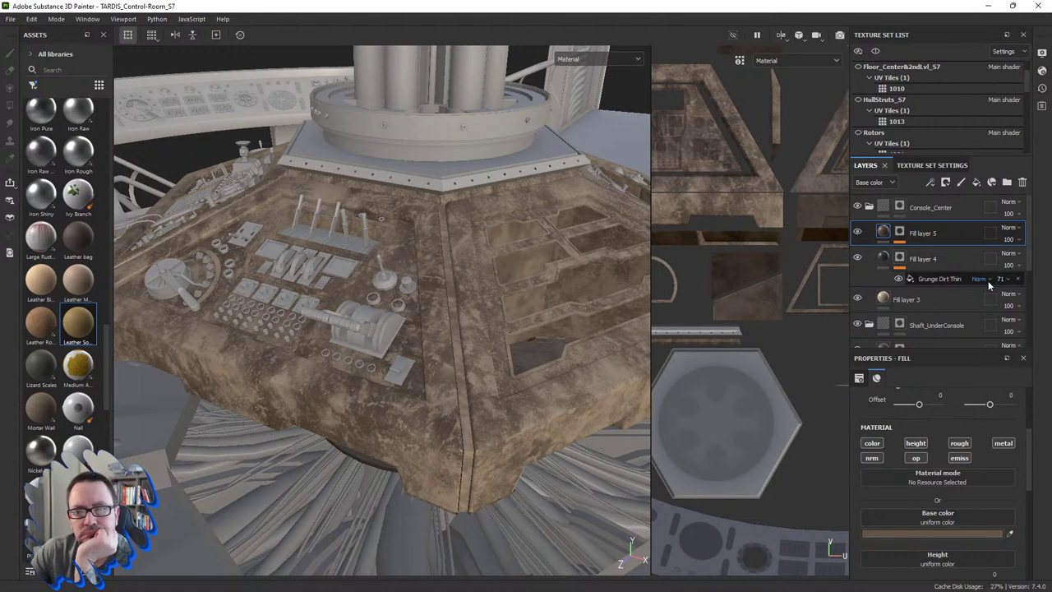
Step: Lower the Grunge Dirt Scratched mask effect's opacity on Fill layer 5 to about 56
{"action": "left_click_drag", "start_coordinate": [1039, 280], "coordinate": [905, 235]}
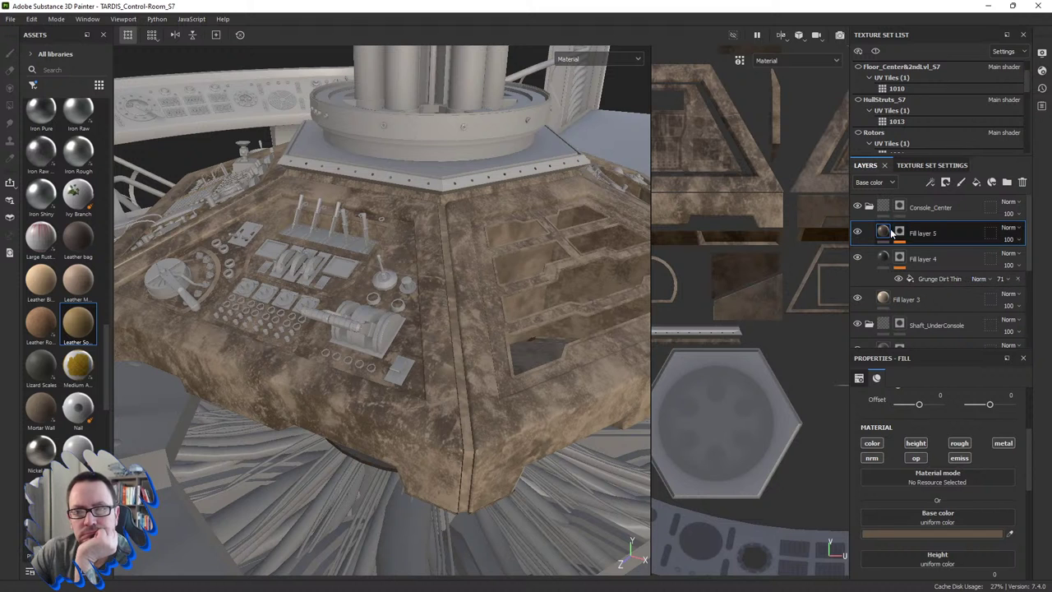
{"action": "left_click", "coordinate": [937, 255]}
{"action": "left_click", "coordinate": [1000, 253]}
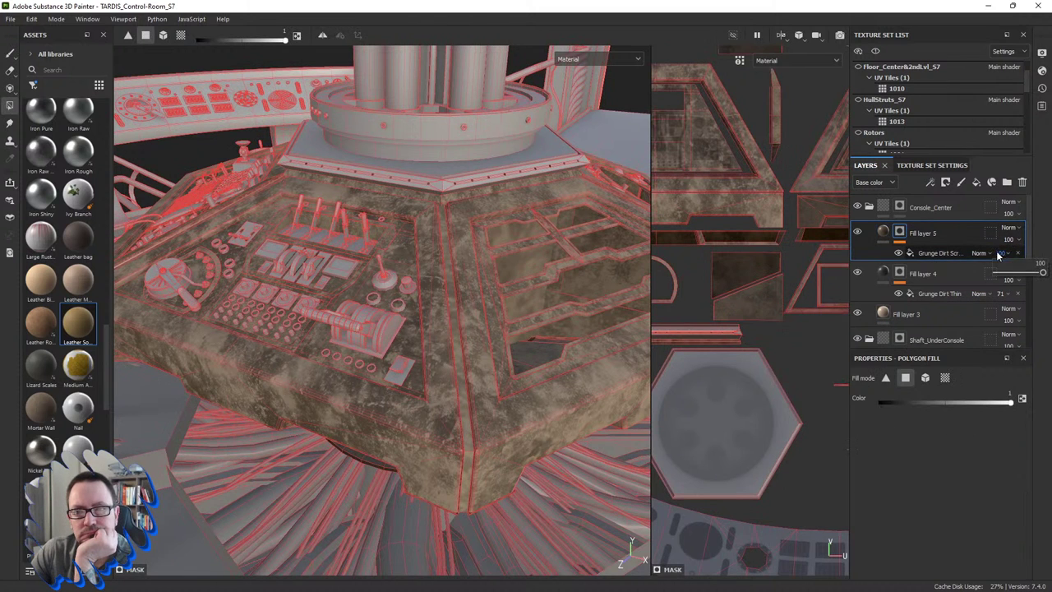
{"action": "left_click", "coordinate": [933, 254]}
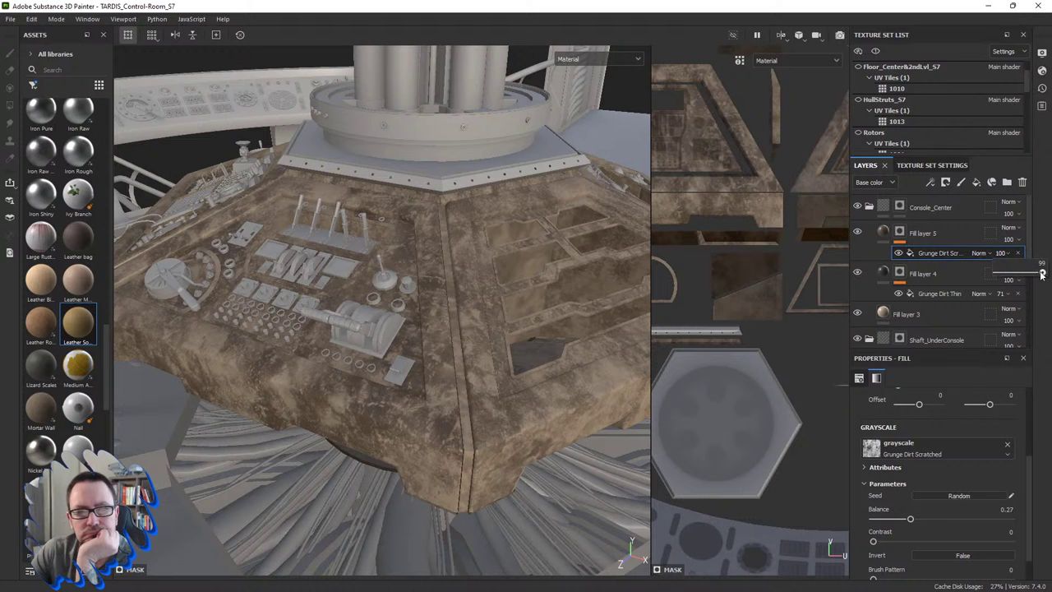
{"action": "left_click_drag", "start_coordinate": [1040, 273], "coordinate": [1024, 278]}
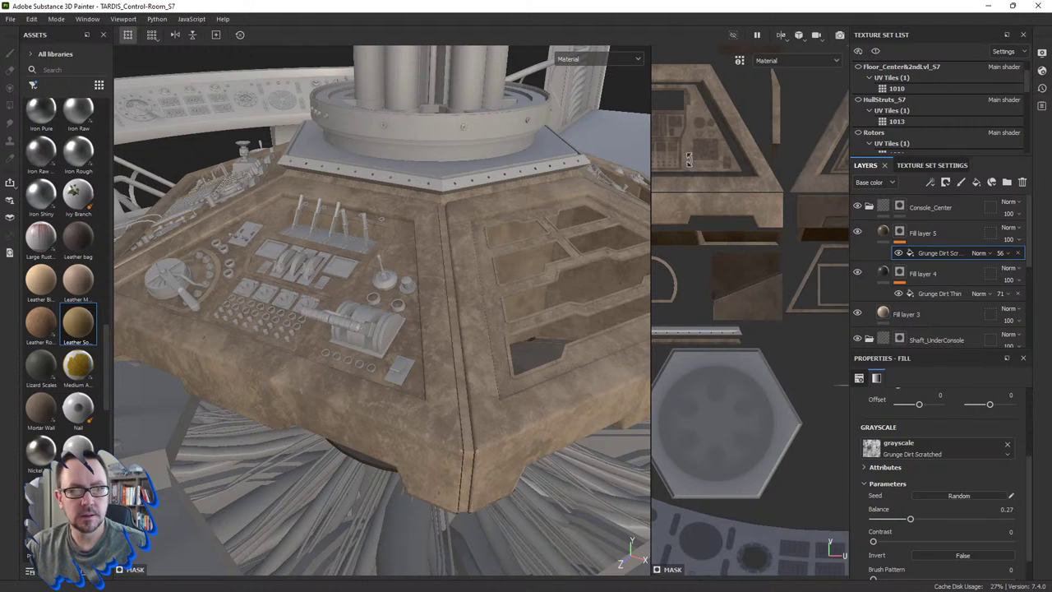
Step: Add Fill layer 6 above Fill layer 5 in the Console_Center group
{"action": "mouse_move", "coordinate": [622, 228]}
{"action": "left_mouse_down", "text": "alt"}
{"action": "mouse_move", "coordinate": [549, 266]}
{"action": "mouse_move", "coordinate": [529, 328]}
{"action": "mouse_move", "coordinate": [590, 301]}
{"action": "mouse_move", "coordinate": [367, 321]}
{"action": "mouse_move", "coordinate": [423, 408]}
{"action": "mouse_move", "coordinate": [432, 397]}
{"action": "mouse_move", "coordinate": [649, 339]}
{"action": "left_mouse_up", "text": "alt"}
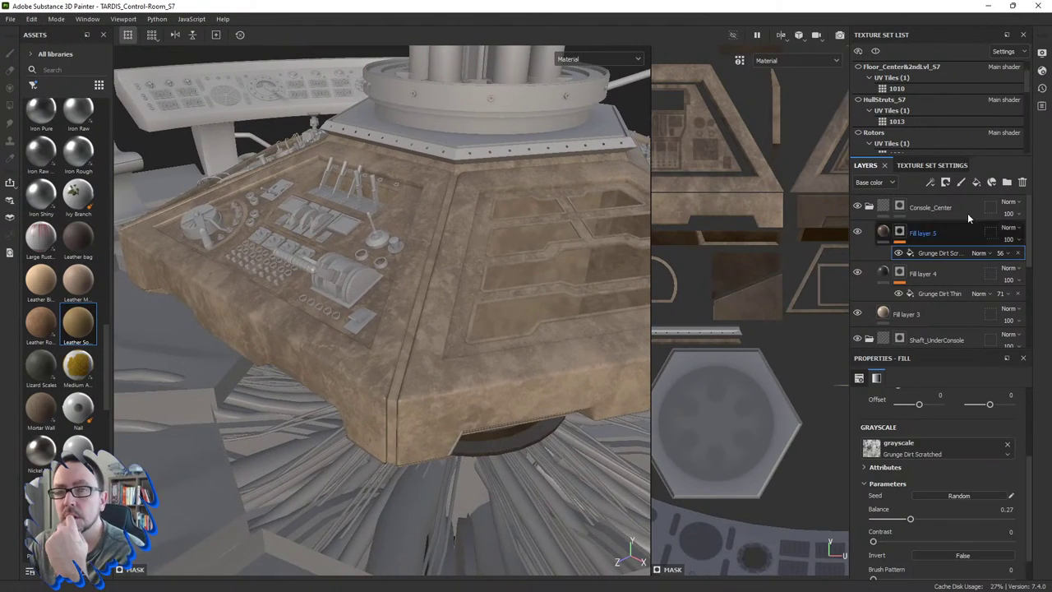
{"action": "left_click", "coordinate": [927, 233]}
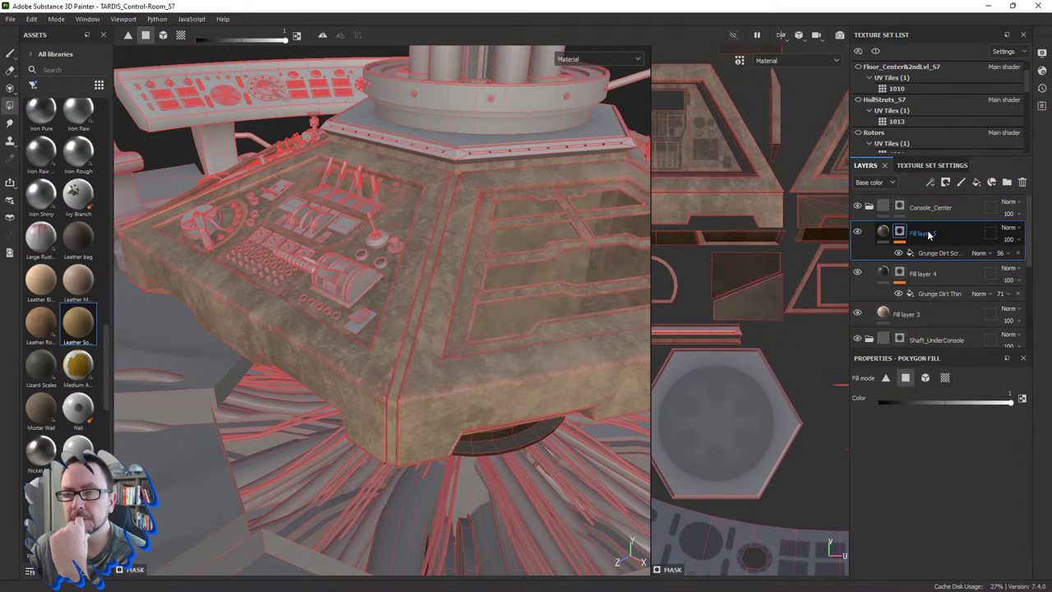
{"action": "left_click", "coordinate": [977, 181]}
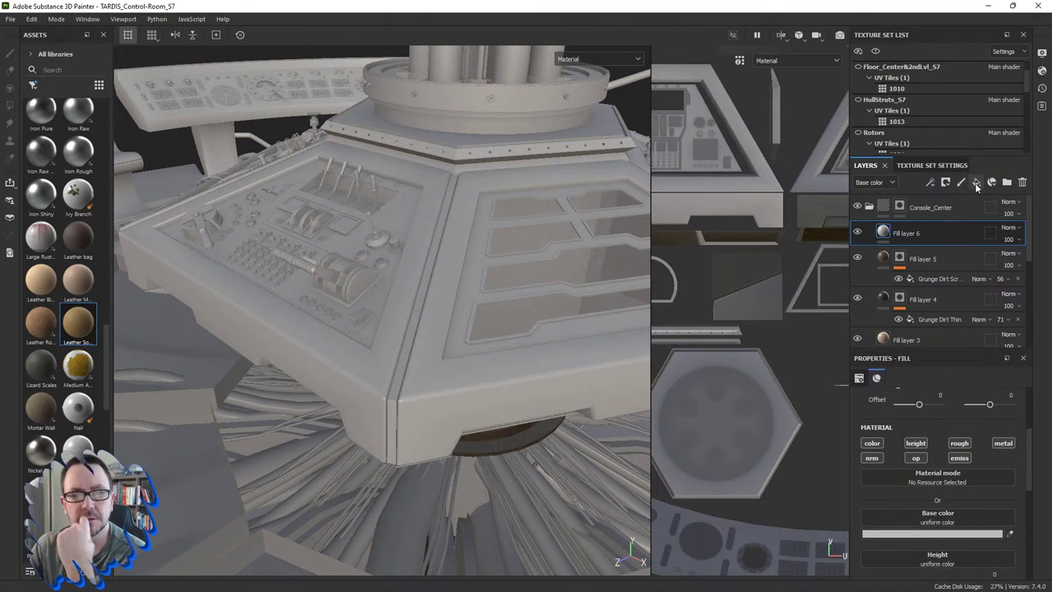
Step: Give Fill layer 6 a black mask with a Grunge Scratches Rough fill
{"action": "right_click", "coordinate": [895, 233]}
{"action": "left_click", "coordinate": [941, 23]}
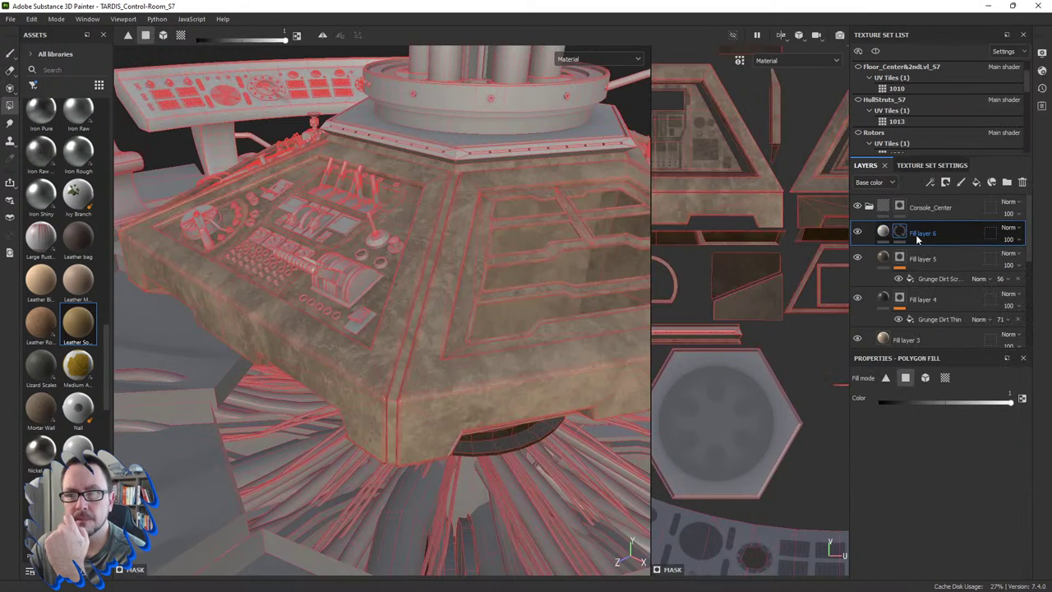
{"action": "right_click", "coordinate": [902, 236]}
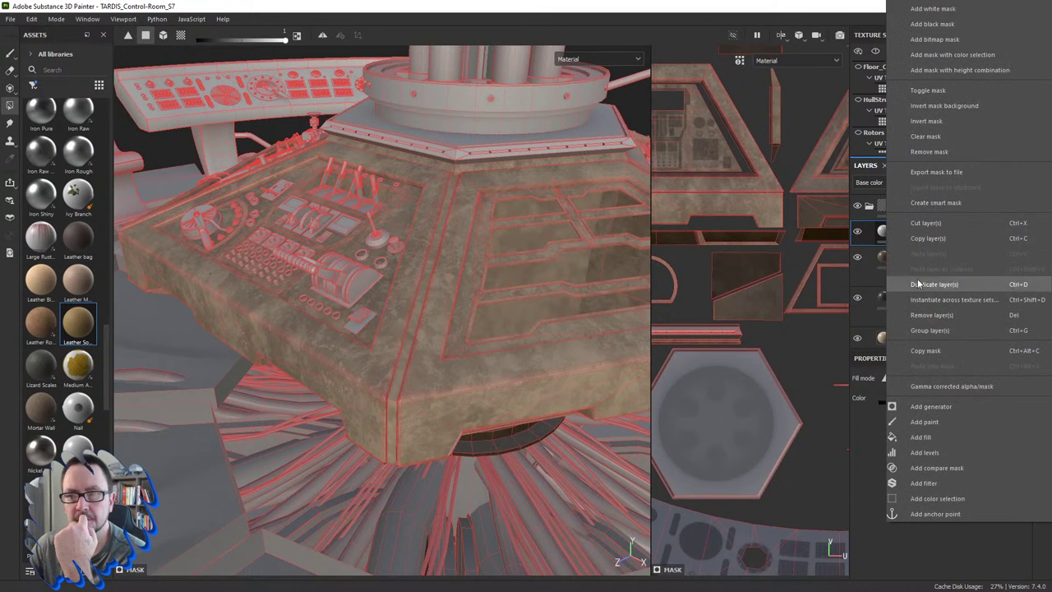
{"action": "left_click", "coordinate": [921, 420]}
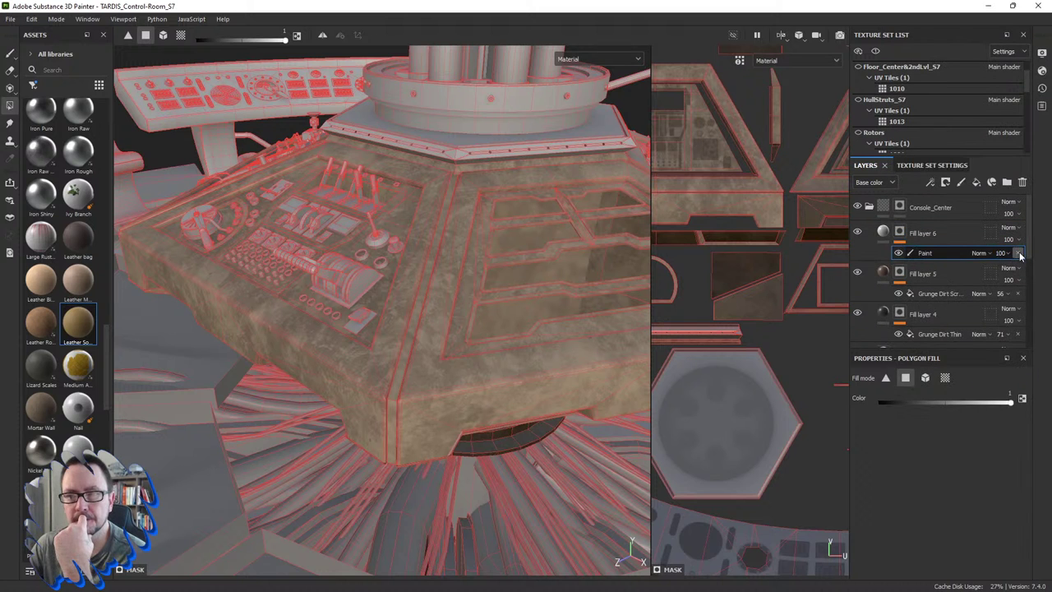
{"action": "double_click", "coordinate": [924, 233]}
{"action": "right_click", "coordinate": [898, 233]}
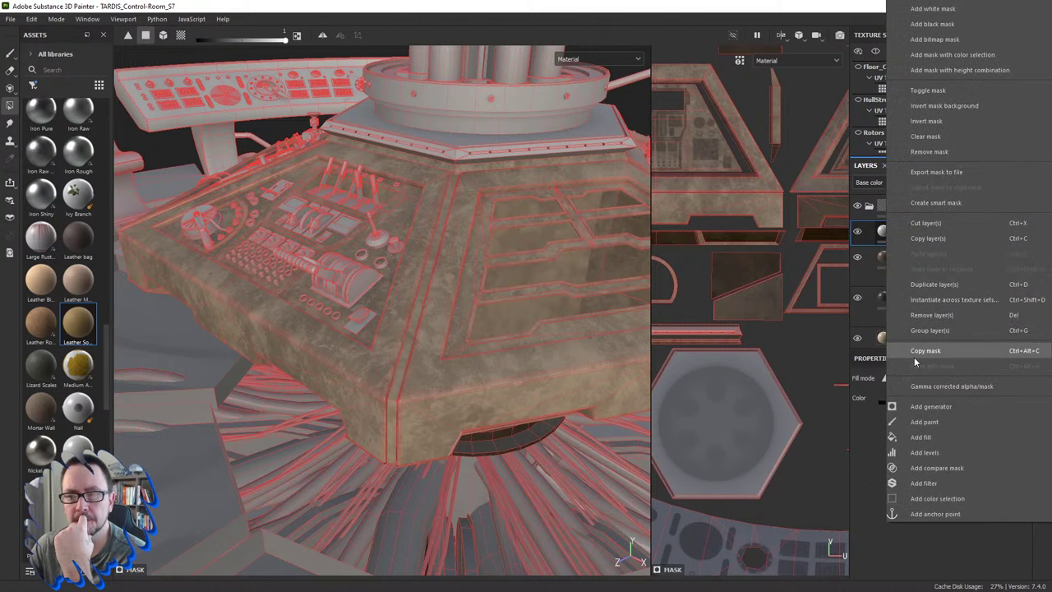
{"action": "left_click", "coordinate": [924, 440]}
{"action": "left_click", "coordinate": [934, 445]}
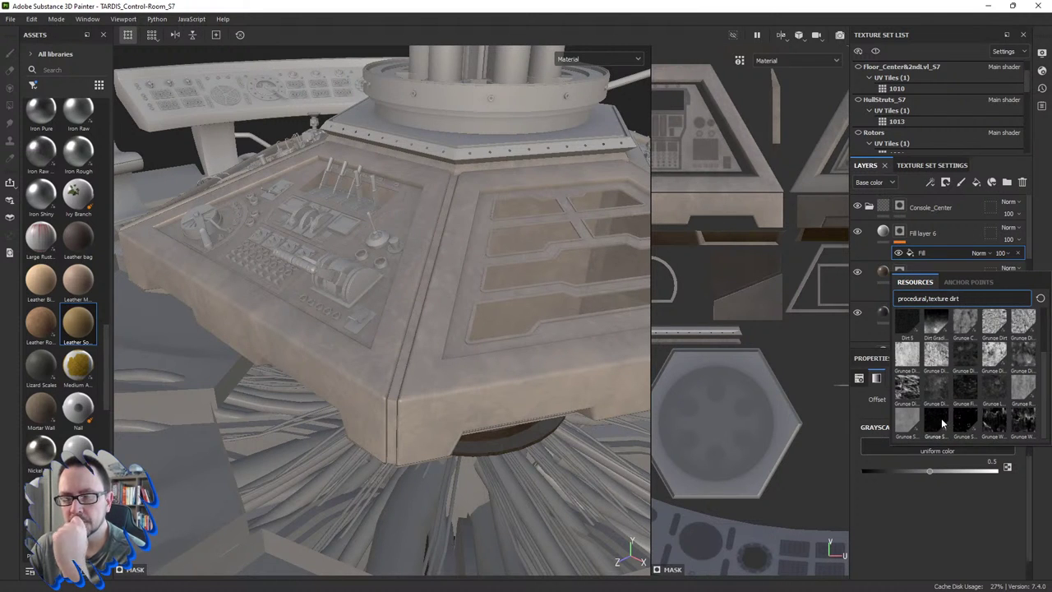
{"action": "left_click", "coordinate": [943, 422]}
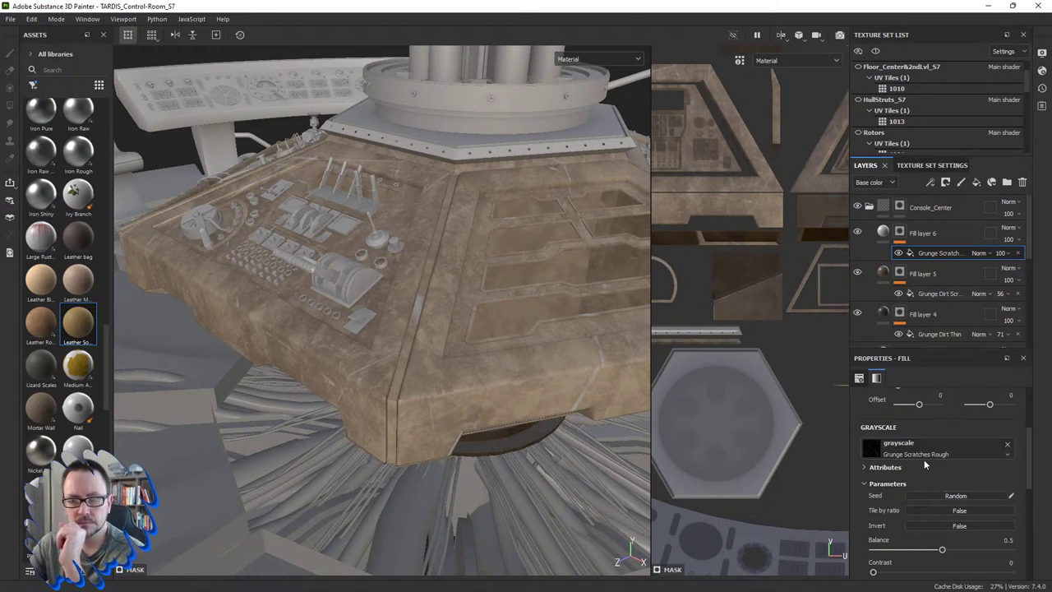
Step: Set Fill layer 6's base colour to darker grey 727272
{"action": "scroll", "coordinate": [924, 446], "scroll_direction": "up", "scroll_amount": 3}
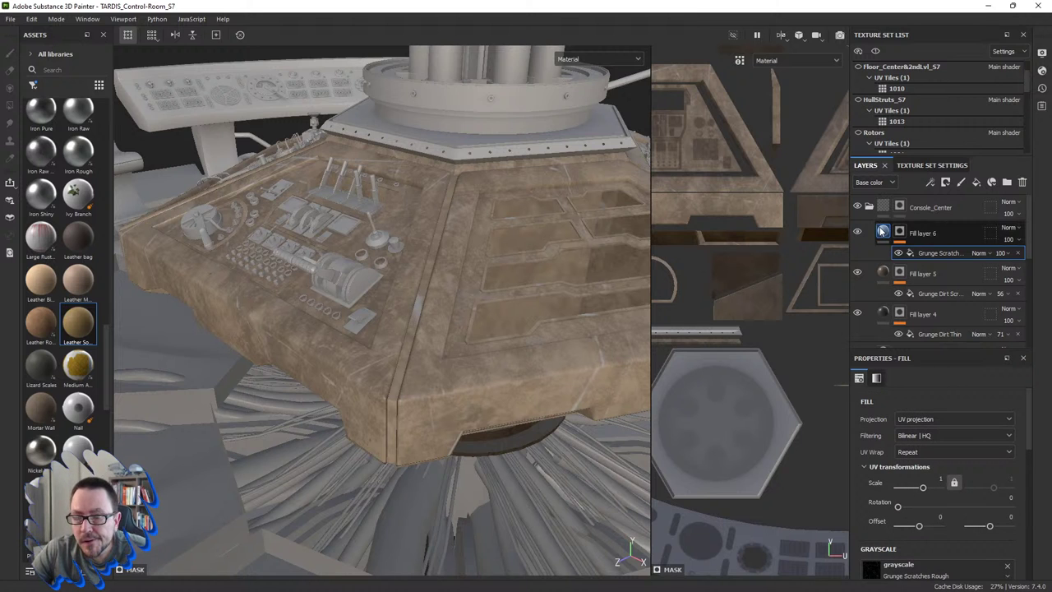
{"action": "left_click", "coordinate": [877, 380]}
{"action": "scroll", "coordinate": [900, 526], "scroll_direction": "down", "scroll_amount": 3}
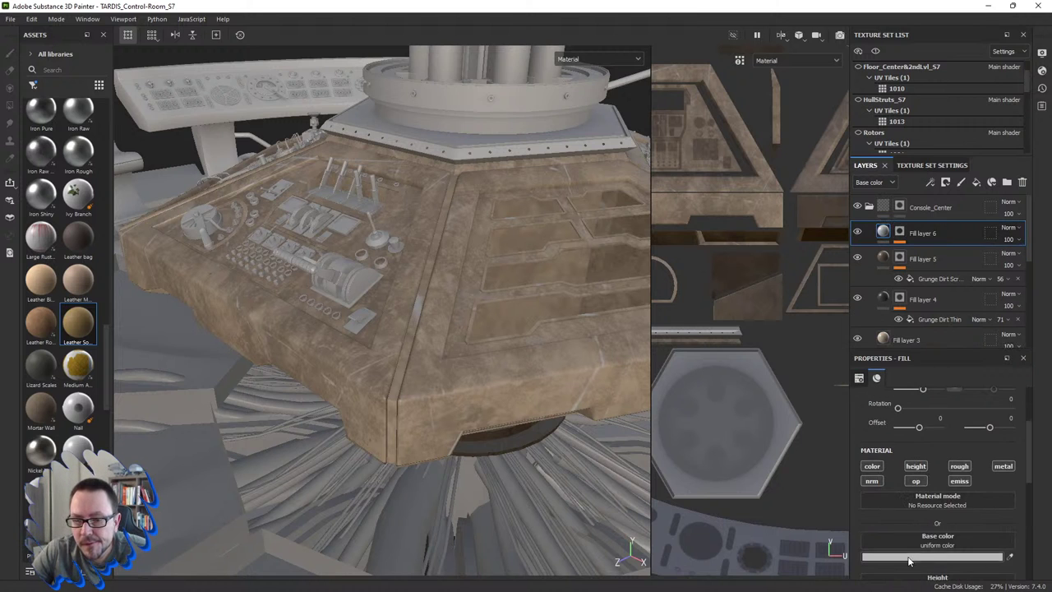
{"action": "left_click", "coordinate": [909, 558]}
{"action": "type", "text": "666666"}
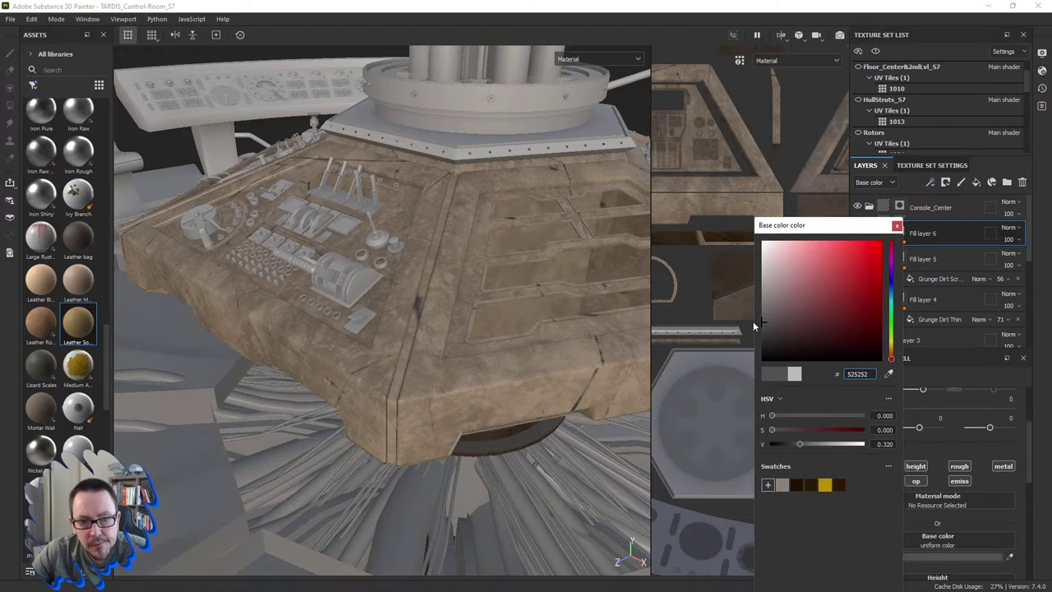
{"action": "type", "text": "717171"}
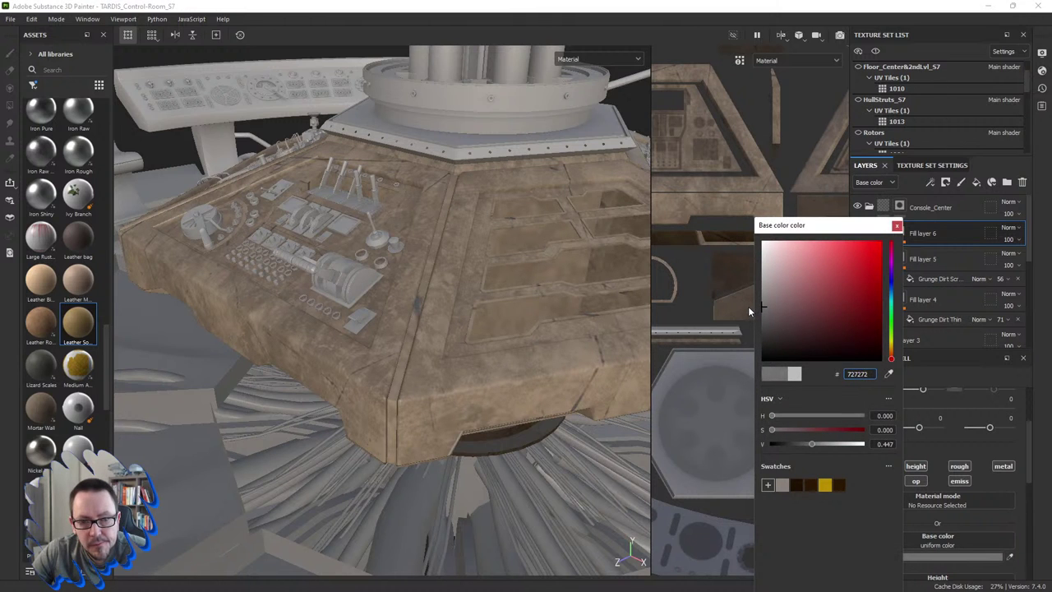
{"action": "left_click", "coordinate": [749, 311]}
{"action": "left_click", "coordinate": [897, 227]}
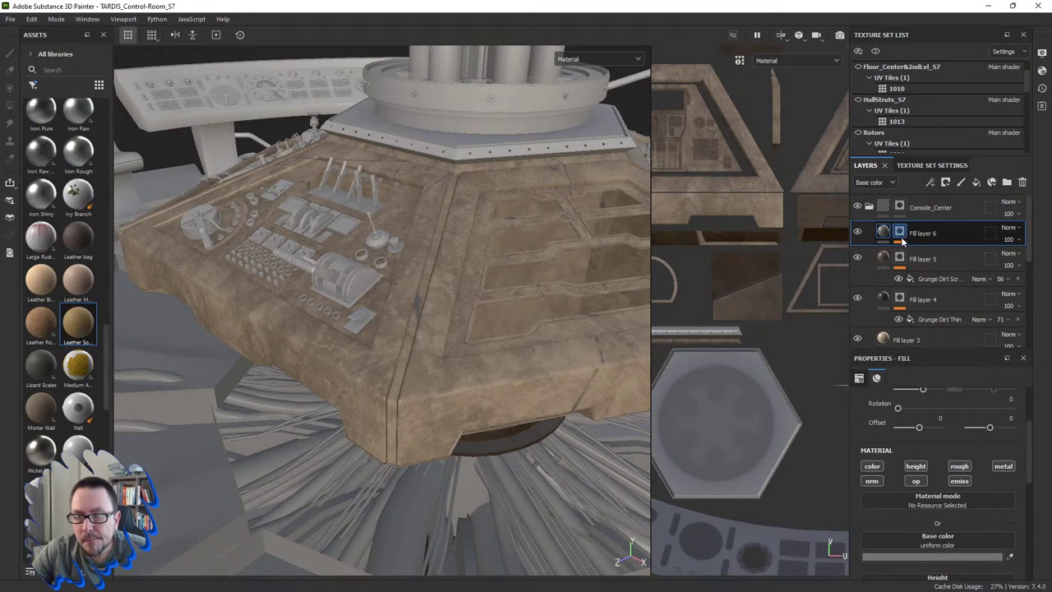
Step: Tile the Grunge Scratches Rough mask at UV scale 4 and inspect the console
{"action": "left_click", "coordinate": [899, 233]}
{"action": "left_click", "coordinate": [940, 252]}
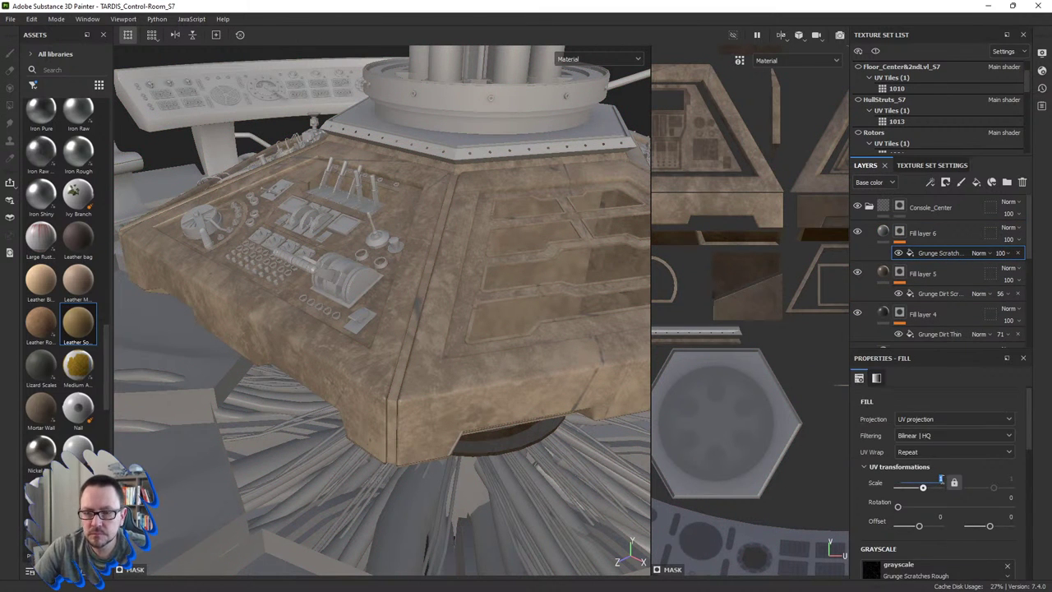
{"action": "left_click_drag", "start_coordinate": [922, 487], "coordinate": [926, 488]}
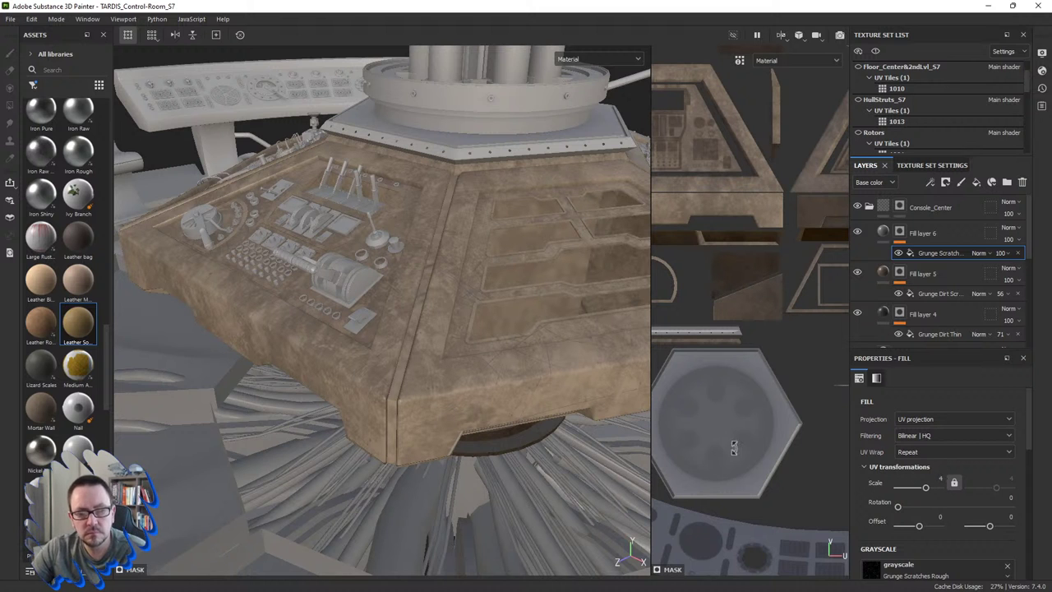
{"action": "mouse_move", "coordinate": [550, 345]}
{"action": "left_mouse_down", "text": "alt"}
{"action": "mouse_move", "coordinate": [556, 384]}
{"action": "mouse_move", "coordinate": [437, 419]}
{"action": "left_mouse_up", "text": "alt"}
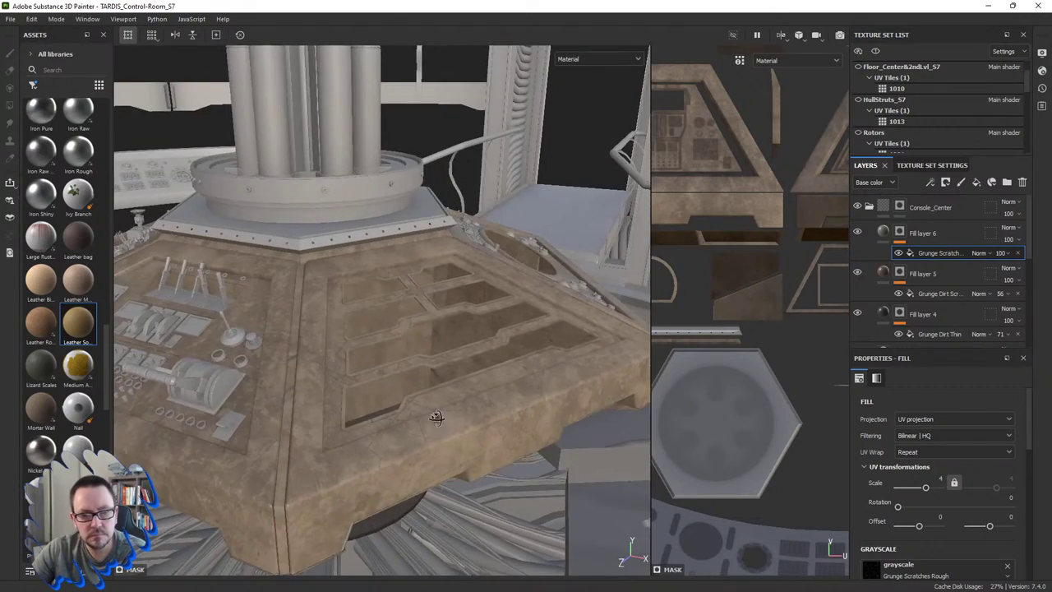
{"action": "middle_click_drag", "start_coordinate": [436, 419], "coordinate": [451, 417], "text": "alt"}
{"action": "left_click_drag", "start_coordinate": [451, 417], "coordinate": [519, 400], "text": "alt"}
{"action": "scroll", "coordinate": [519, 400], "scroll_direction": "up", "scroll_amount": 3}
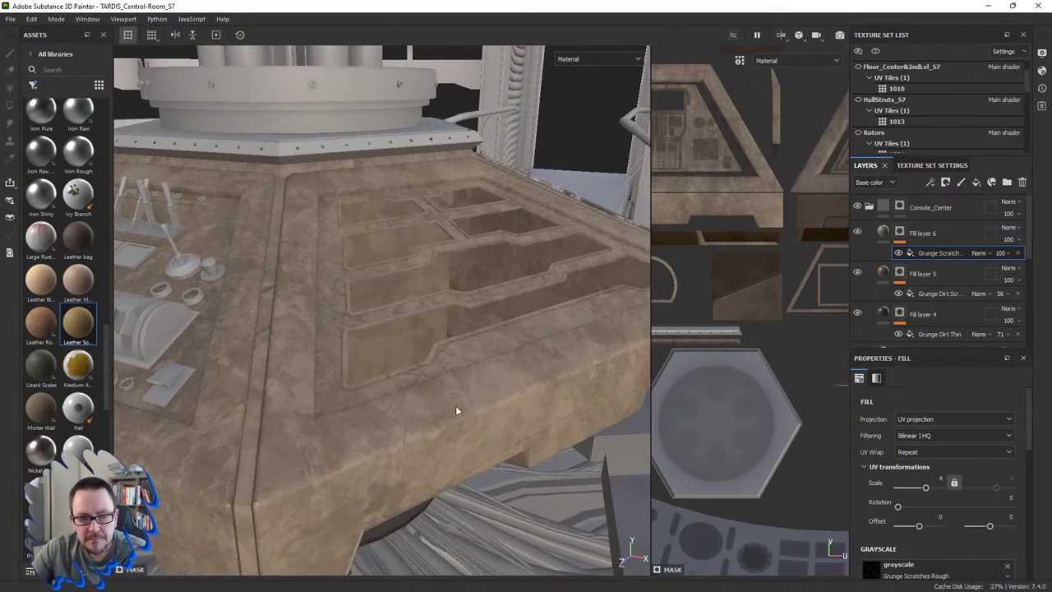
{"action": "scroll", "coordinate": [461, 406], "scroll_direction": "up", "scroll_amount": 3}
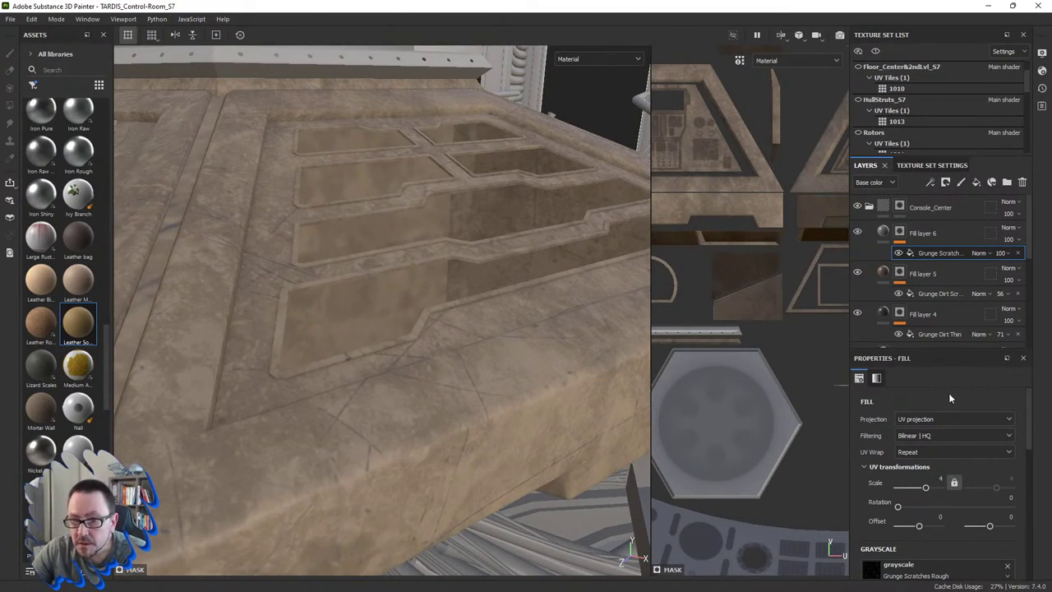
{"action": "scroll", "coordinate": [967, 419], "scroll_direction": "down", "scroll_amount": 2}
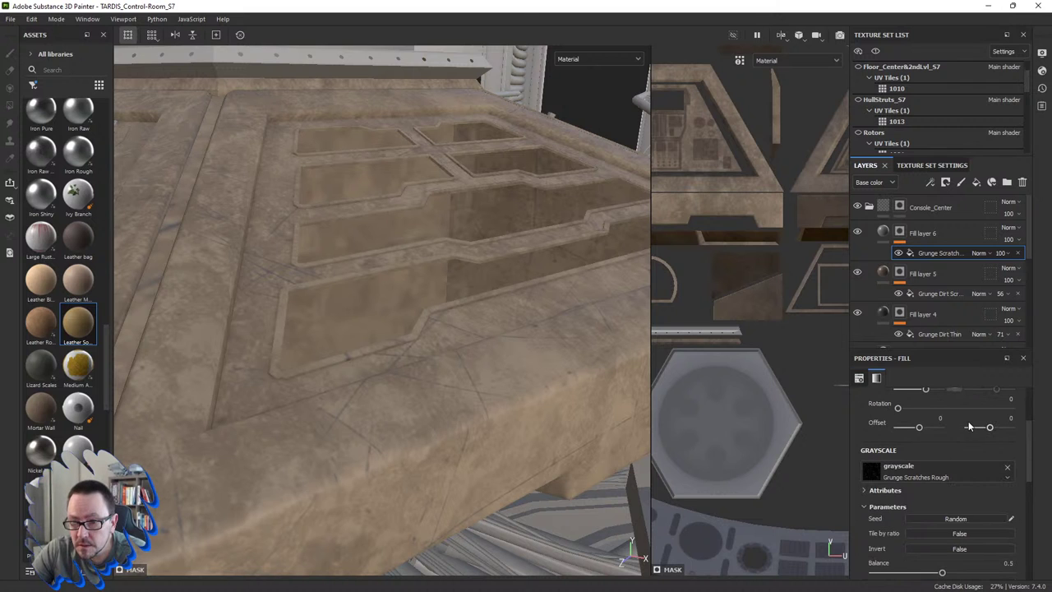
{"action": "scroll", "coordinate": [968, 421], "scroll_direction": "down", "scroll_amount": 2}
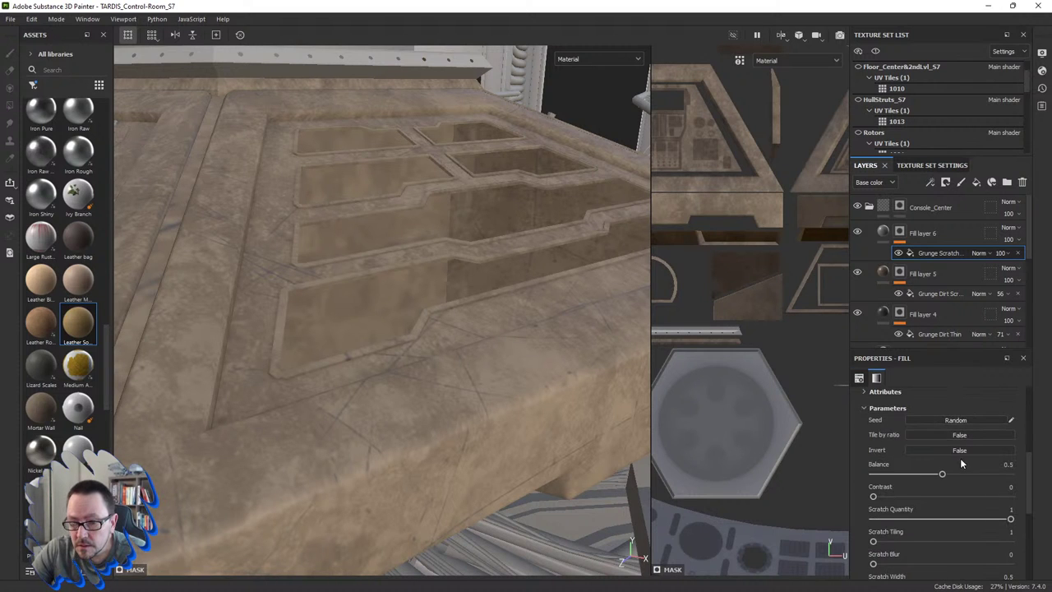
{"action": "scroll", "coordinate": [960, 458], "scroll_direction": "down", "scroll_amount": 3}
{"action": "scroll", "coordinate": [961, 461], "scroll_direction": "down", "scroll_amount": 3}
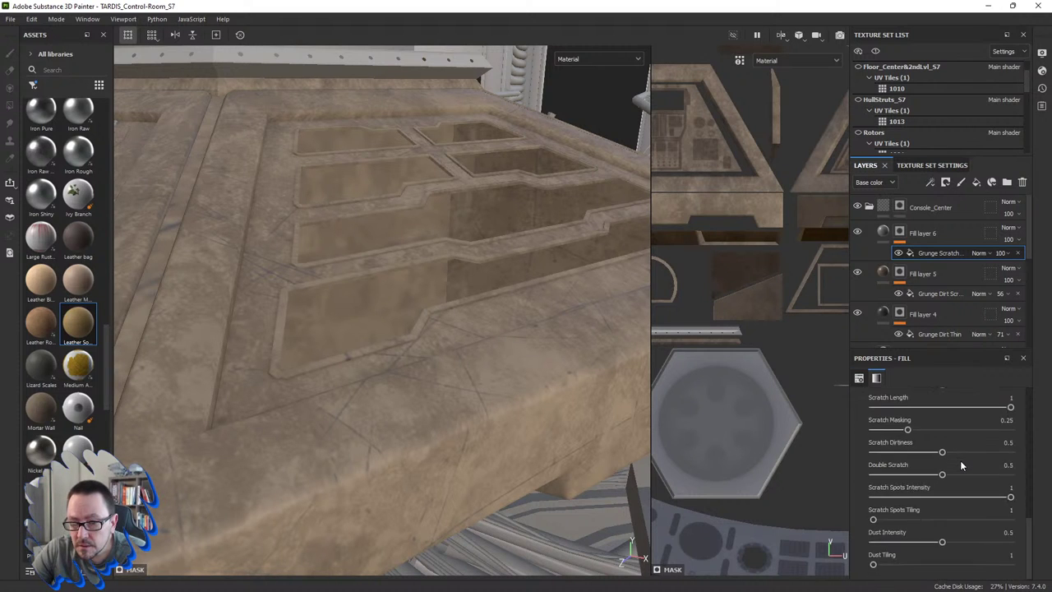
{"action": "scroll", "coordinate": [954, 516], "scroll_direction": "up", "scroll_amount": 3}
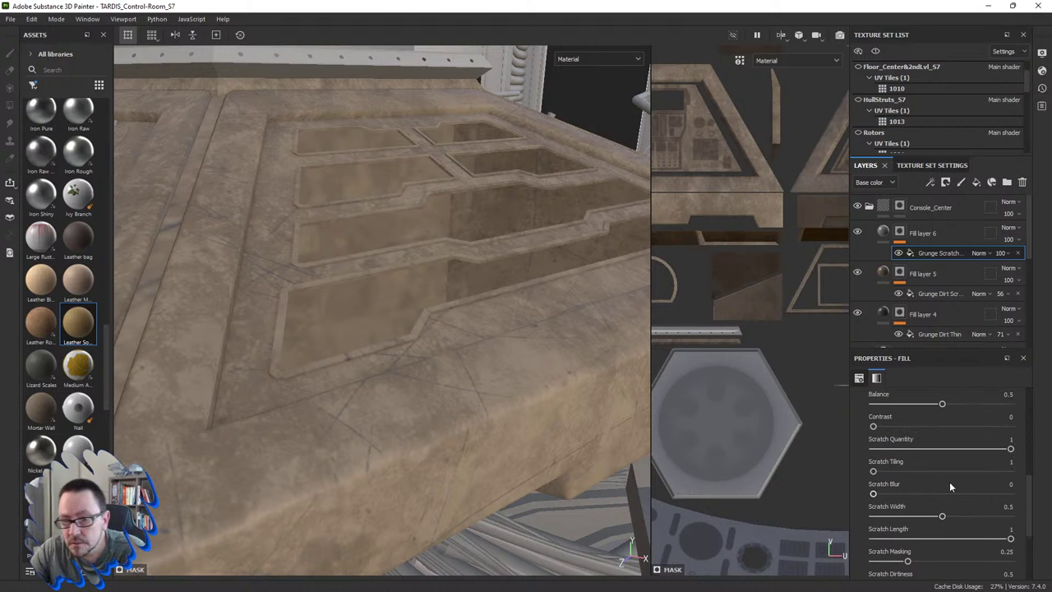
{"action": "scroll", "coordinate": [949, 482], "scroll_direction": "up", "scroll_amount": 2}
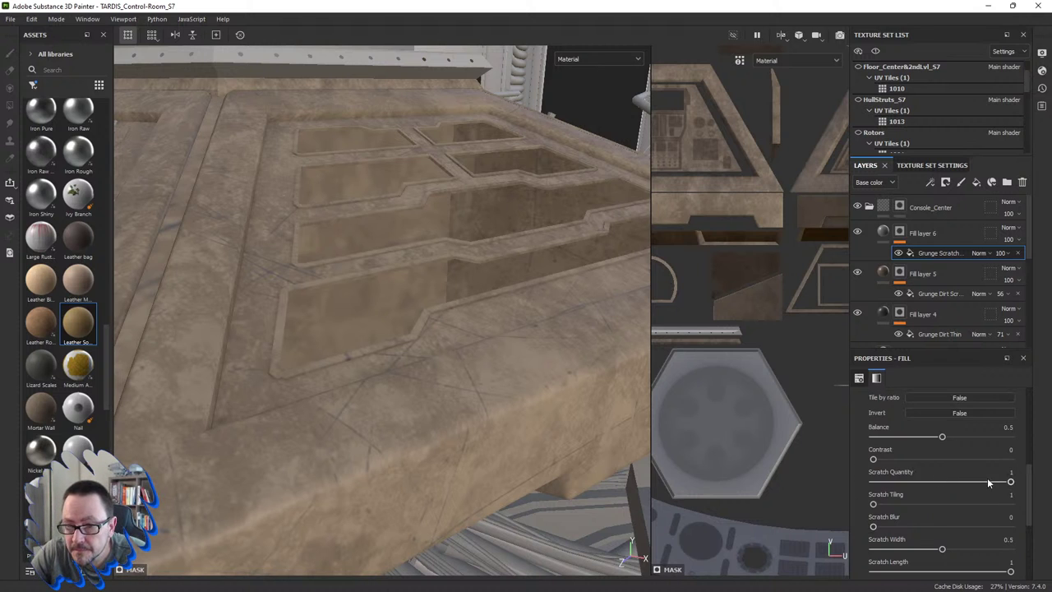
{"action": "scroll", "coordinate": [965, 470], "scroll_direction": "down", "scroll_amount": 1}
{"action": "scroll", "coordinate": [966, 469], "scroll_direction": "down", "scroll_amount": 1}
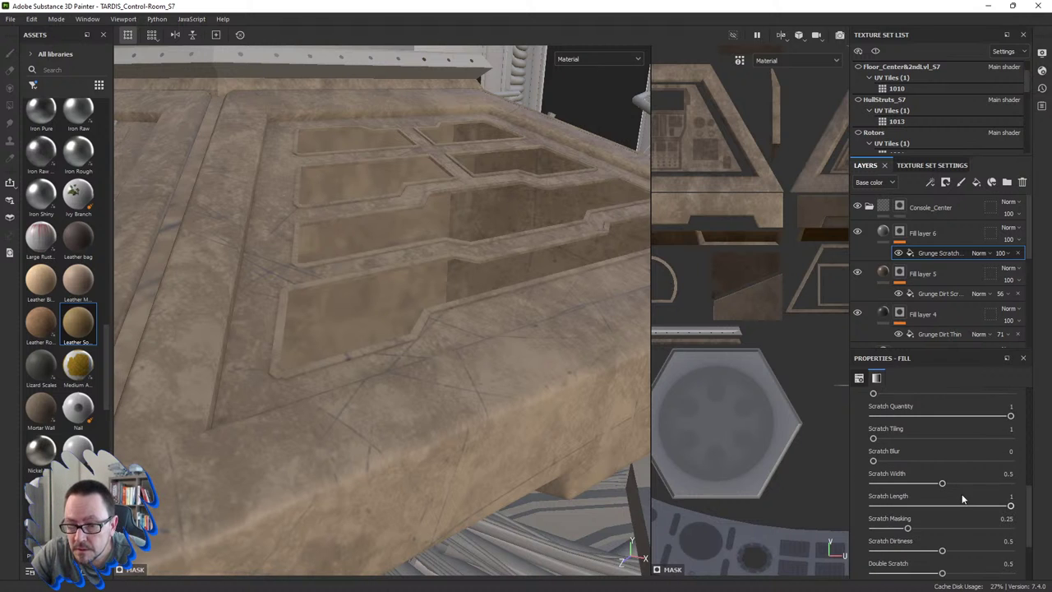
{"action": "scroll", "coordinate": [953, 496], "scroll_direction": "down", "scroll_amount": 2}
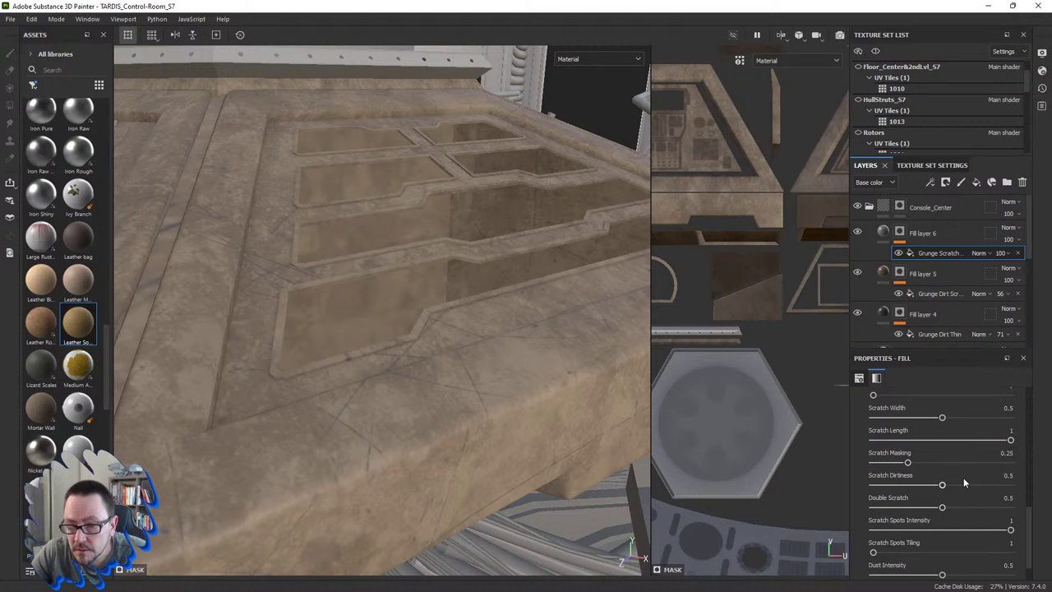
{"action": "scroll", "coordinate": [944, 485], "scroll_direction": "down", "scroll_amount": 1}
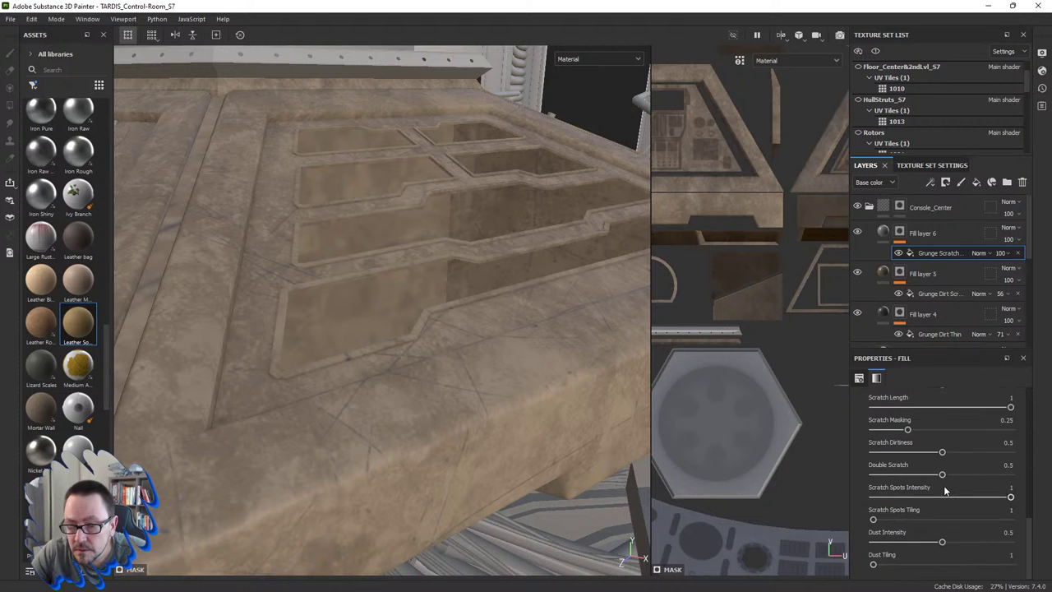
{"action": "scroll", "coordinate": [945, 486], "scroll_direction": "up", "scroll_amount": 15}
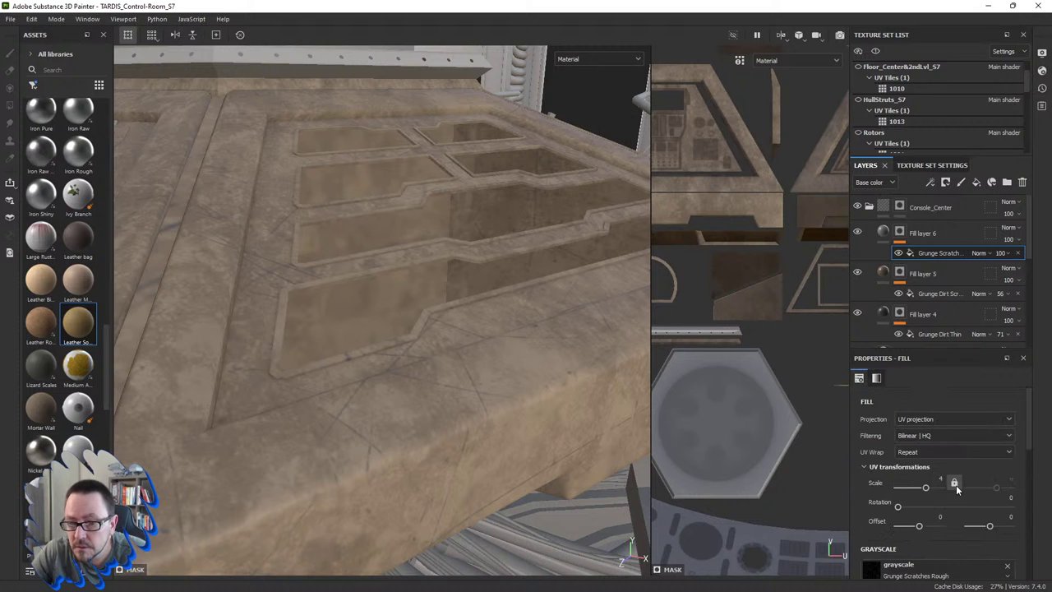
Step: Change Fill layer 6's height from -0.1325 to -0.02 for shallow scratches
{"action": "left_click", "coordinate": [886, 234]}
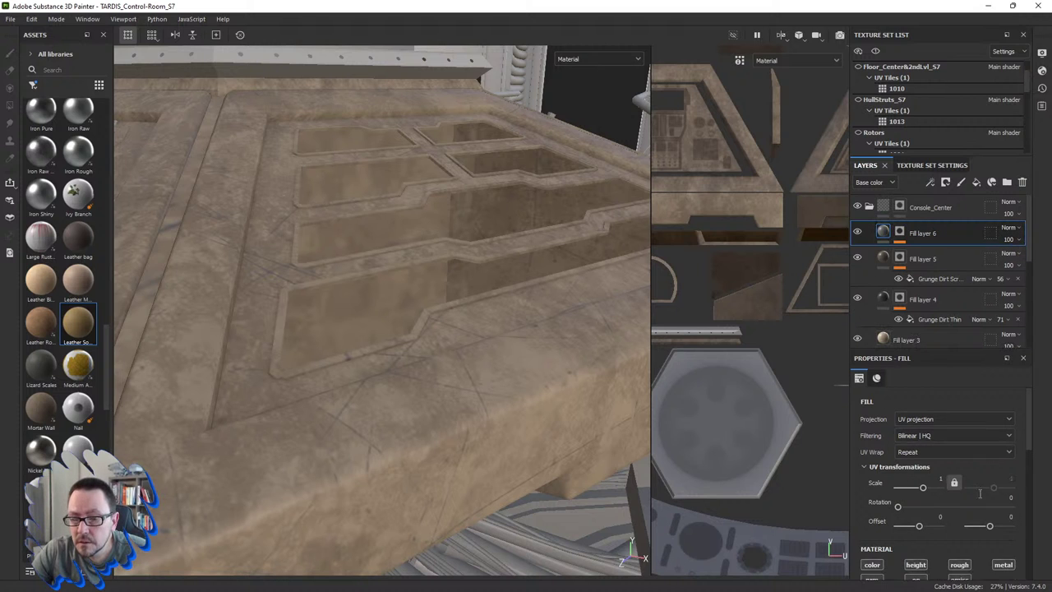
{"action": "scroll", "coordinate": [980, 494], "scroll_direction": "down", "scroll_amount": 3}
{"action": "scroll", "coordinate": [963, 465], "scroll_direction": "down", "scroll_amount": 1}
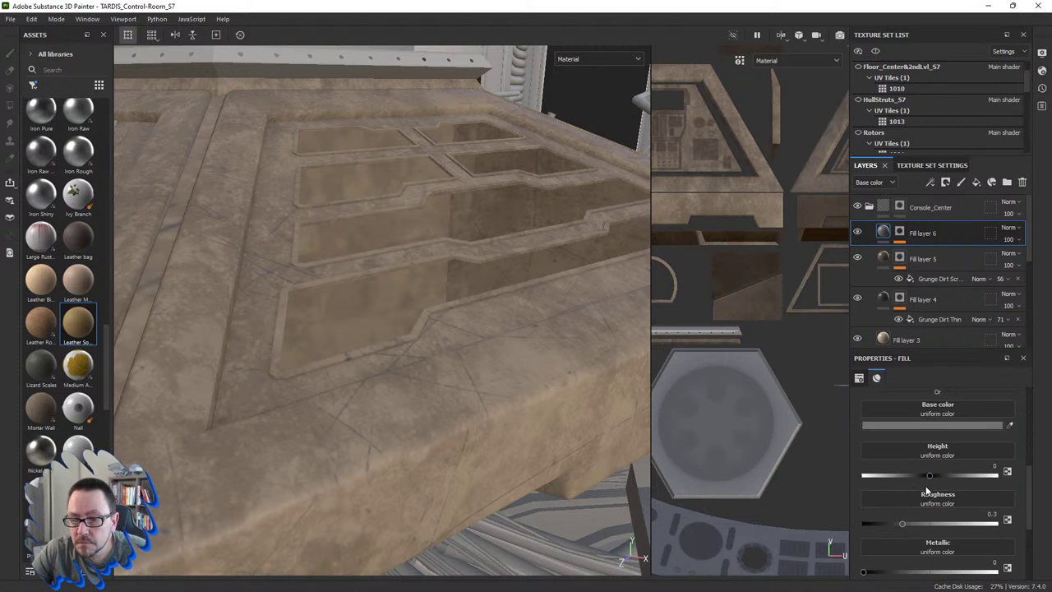
{"action": "mouse_move", "coordinate": [929, 476]}
{"action": "left_mouse_down"}
{"action": "mouse_move", "coordinate": [955, 475]}
{"action": "mouse_move", "coordinate": [922, 480]}
{"action": "left_mouse_up"}
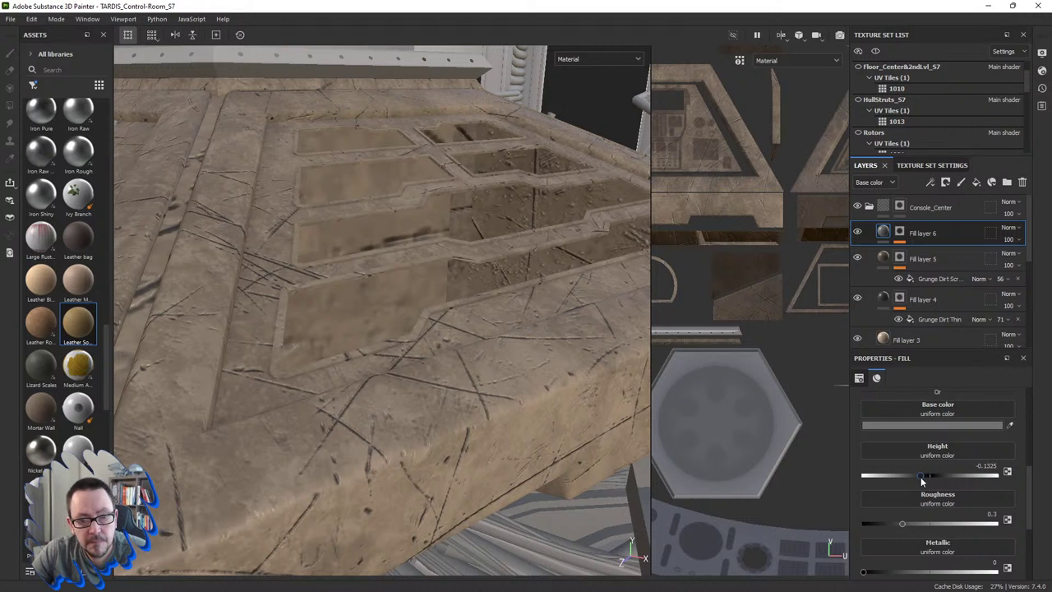
{"action": "double_click", "coordinate": [987, 465]}
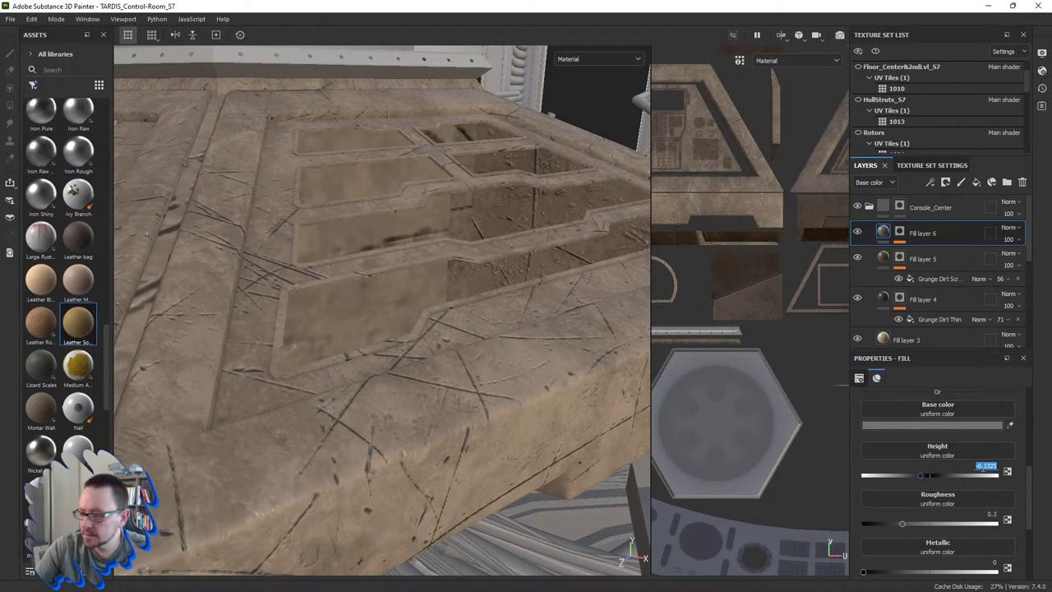
{"action": "key", "text": "BackSpace"}
{"action": "type", "text": "0.05"}
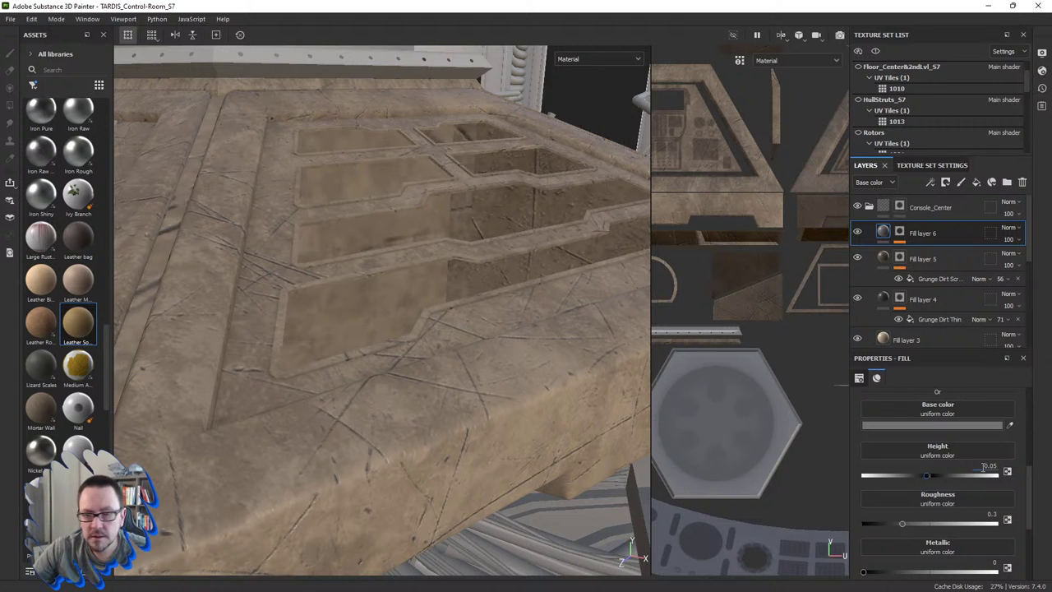
{"action": "key", "text": "BackSpace"}
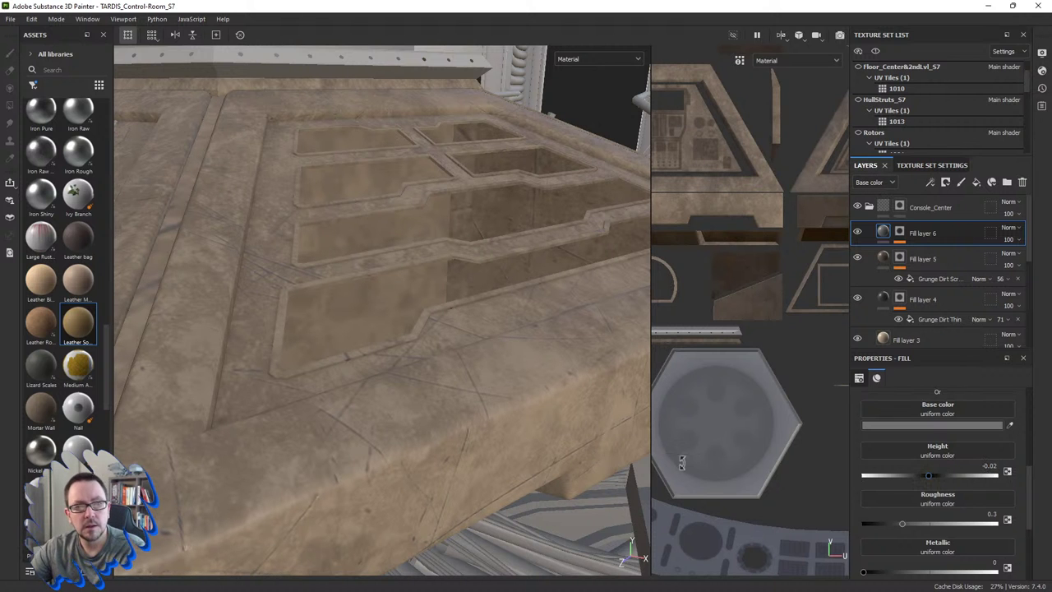
Step: Add a Grunge Scratches Rough generator to Fill layer 6's mask at scale 6
{"action": "scroll", "coordinate": [489, 324], "scroll_direction": "down", "scroll_amount": 5}
{"action": "left_click_drag", "start_coordinate": [490, 333], "coordinate": [417, 247], "text": "alt"}
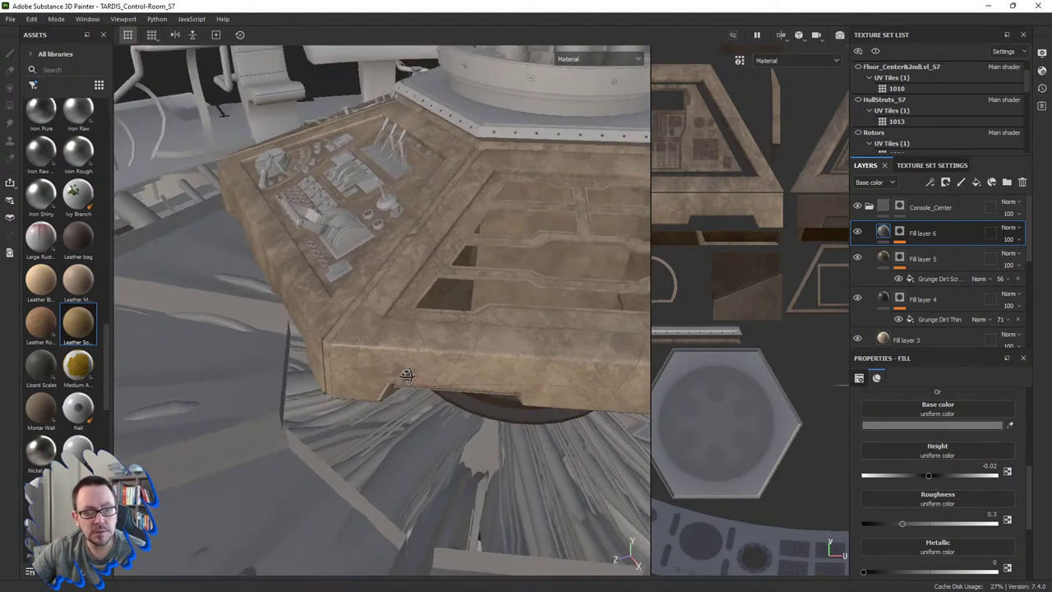
{"action": "scroll", "coordinate": [424, 253], "scroll_direction": "up", "scroll_amount": 3}
{"action": "scroll", "coordinate": [430, 259], "scroll_direction": "up", "scroll_amount": 2}
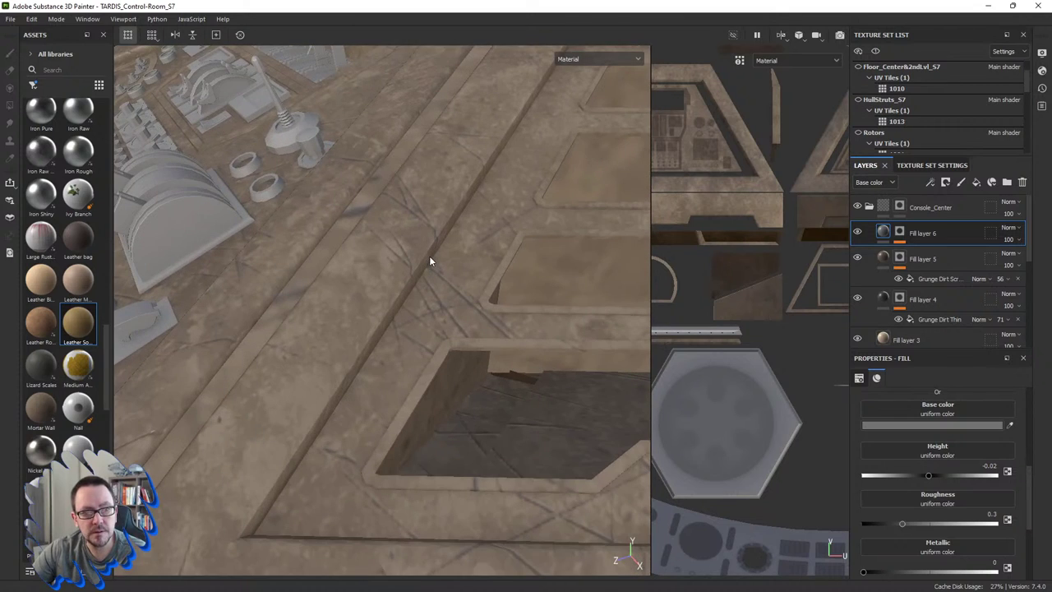
{"action": "mouse_move", "coordinate": [429, 255]}
{"action": "left_mouse_down", "text": "alt"}
{"action": "mouse_move", "coordinate": [347, 318]}
{"action": "mouse_move", "coordinate": [458, 349]}
{"action": "left_mouse_up", "text": "alt"}
{"action": "scroll", "coordinate": [347, 317], "scroll_direction": "down", "scroll_amount": 3}
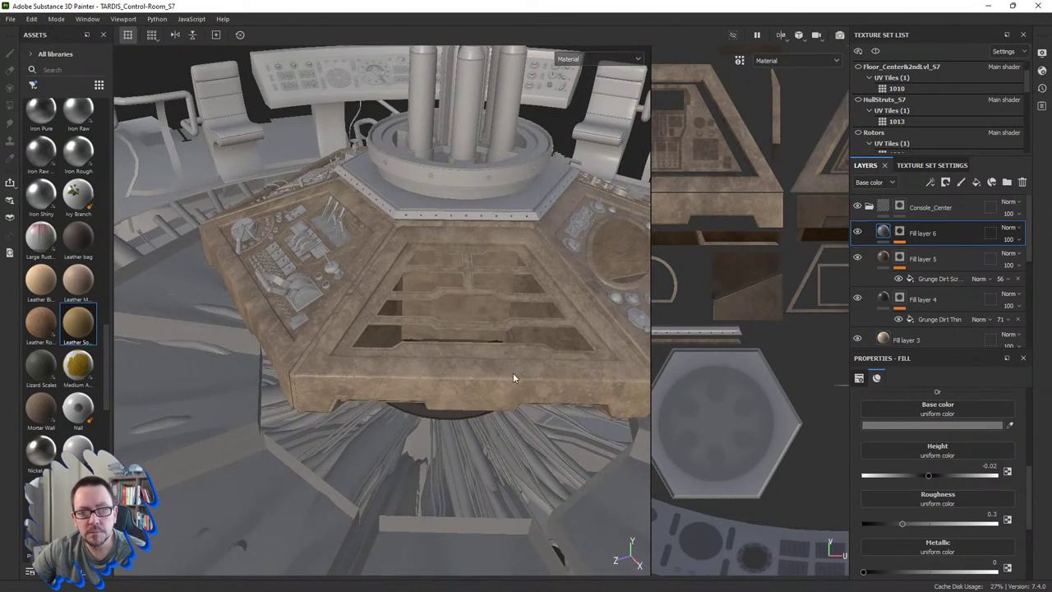
{"action": "left_click_drag", "start_coordinate": [512, 374], "coordinate": [502, 378], "text": "alt"}
{"action": "scroll", "coordinate": [919, 411], "scroll_direction": "up", "scroll_amount": 5}
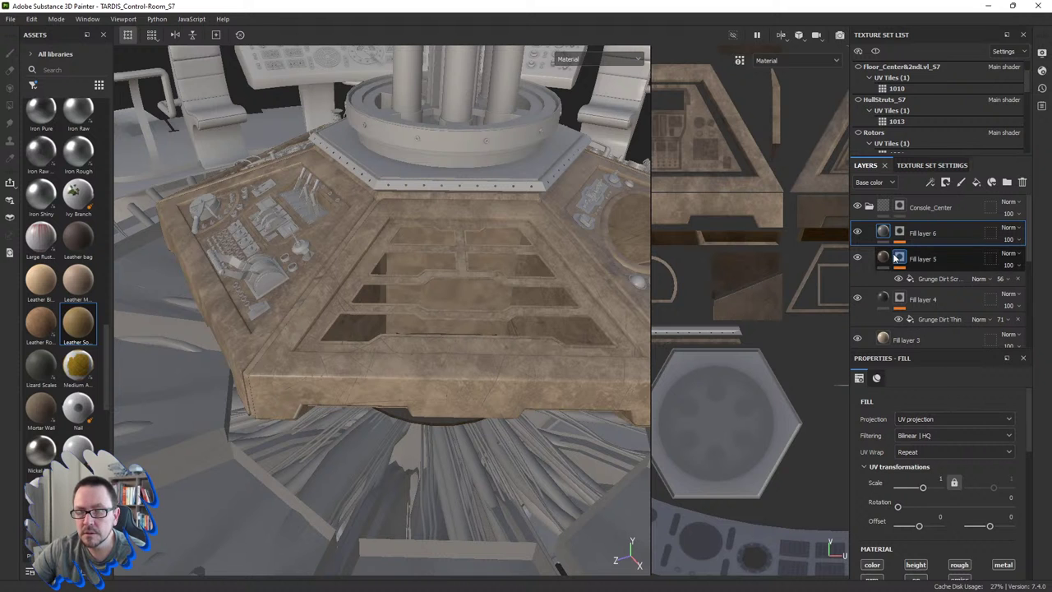
{"action": "left_click_drag", "start_coordinate": [952, 278], "coordinate": [926, 256]}
{"action": "left_click", "coordinate": [927, 254]}
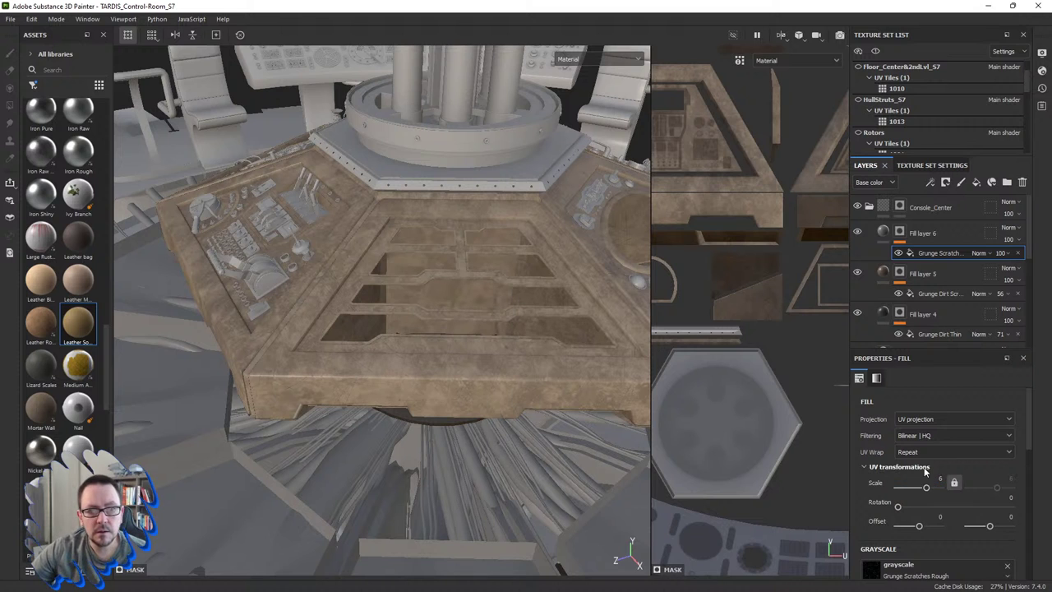
Step: Orbit around the console and widen the UV layout view to review the scratches
{"action": "mouse_move", "coordinate": [568, 348]}
{"action": "left_mouse_down", "text": "alt"}
{"action": "mouse_move", "coordinate": [461, 365]}
{"action": "mouse_move", "coordinate": [481, 352]}
{"action": "left_mouse_up", "text": "alt"}
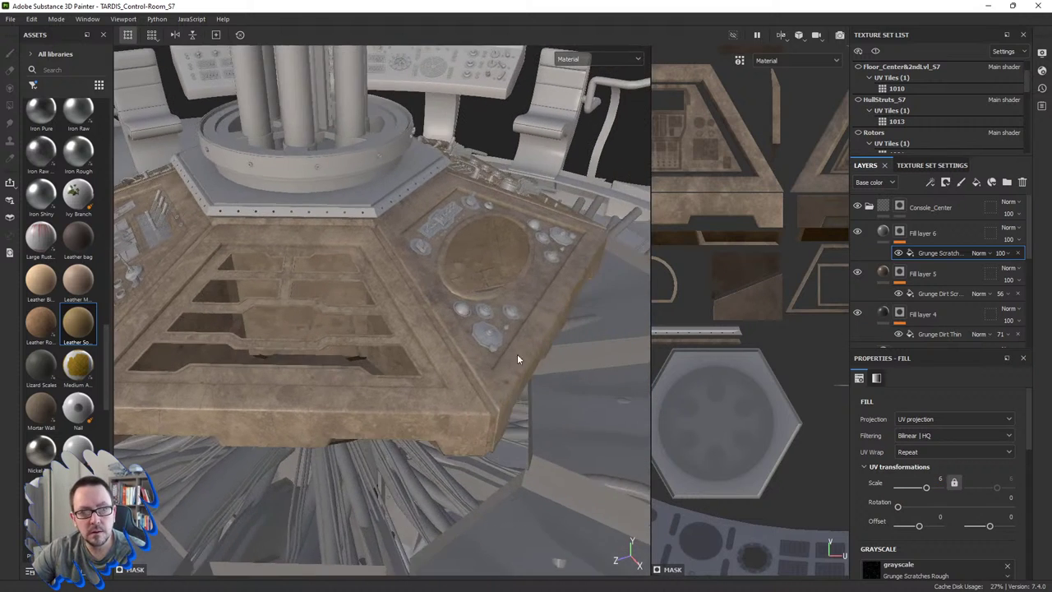
{"action": "scroll", "coordinate": [480, 346], "scroll_direction": "up", "scroll_amount": 2}
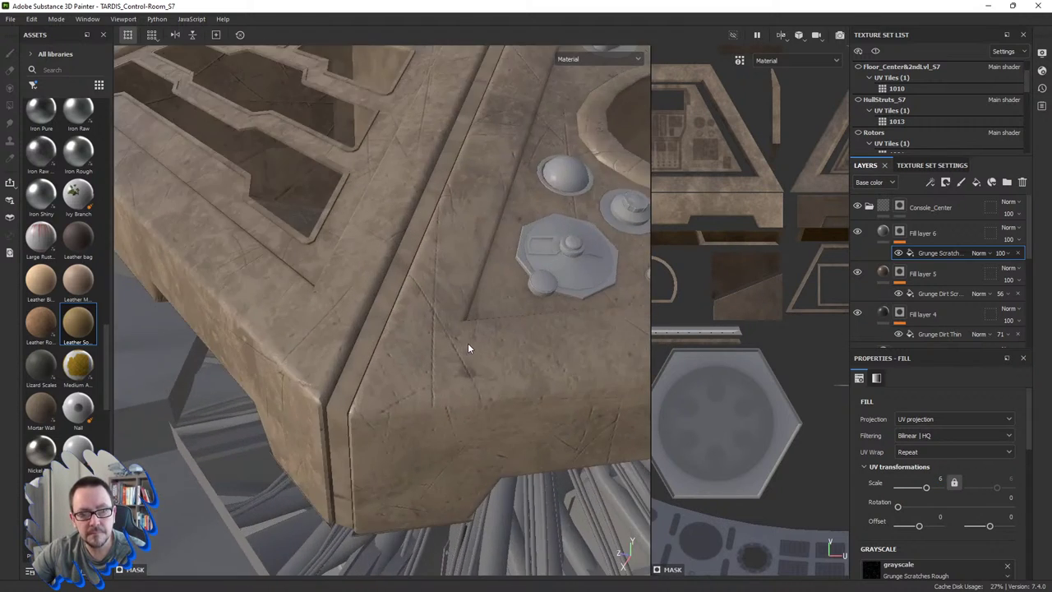
{"action": "mouse_move", "coordinate": [467, 343]}
{"action": "left_mouse_down", "text": "alt"}
{"action": "mouse_move", "coordinate": [444, 345]}
{"action": "mouse_move", "coordinate": [514, 349]}
{"action": "mouse_move", "coordinate": [477, 384]}
{"action": "left_mouse_up", "text": "alt"}
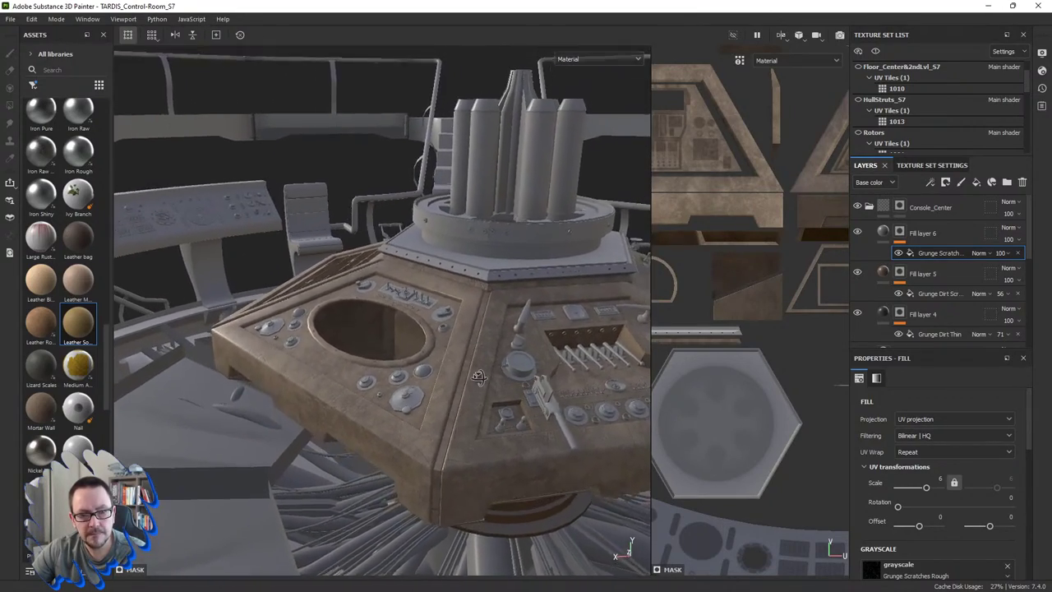
{"action": "mouse_move", "coordinate": [477, 383]}
{"action": "left_mouse_down", "text": "alt"}
{"action": "mouse_move", "coordinate": [442, 400]}
{"action": "mouse_move", "coordinate": [498, 380]}
{"action": "mouse_move", "coordinate": [426, 388]}
{"action": "mouse_move", "coordinate": [370, 436]}
{"action": "mouse_move", "coordinate": [424, 406]}
{"action": "mouse_move", "coordinate": [359, 416]}
{"action": "mouse_move", "coordinate": [395, 378]}
{"action": "mouse_move", "coordinate": [458, 345]}
{"action": "mouse_move", "coordinate": [349, 380]}
{"action": "mouse_move", "coordinate": [337, 411]}
{"action": "mouse_move", "coordinate": [467, 403]}
{"action": "mouse_move", "coordinate": [442, 422]}
{"action": "mouse_move", "coordinate": [270, 451]}
{"action": "mouse_move", "coordinate": [322, 444]}
{"action": "left_mouse_up", "text": "alt"}
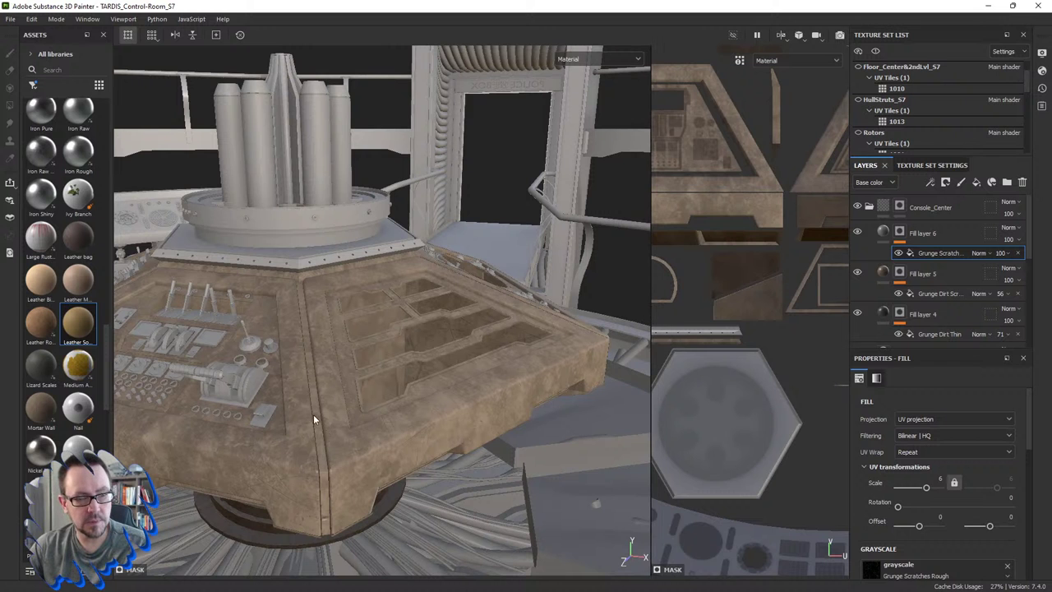
{"action": "mouse_move", "coordinate": [409, 402]}
{"action": "left_mouse_down", "text": "alt"}
{"action": "mouse_move", "coordinate": [462, 408]}
{"action": "mouse_move", "coordinate": [387, 414]}
{"action": "mouse_move", "coordinate": [400, 406]}
{"action": "mouse_move", "coordinate": [332, 396]}
{"action": "mouse_move", "coordinate": [344, 403]}
{"action": "left_mouse_up", "text": "alt"}
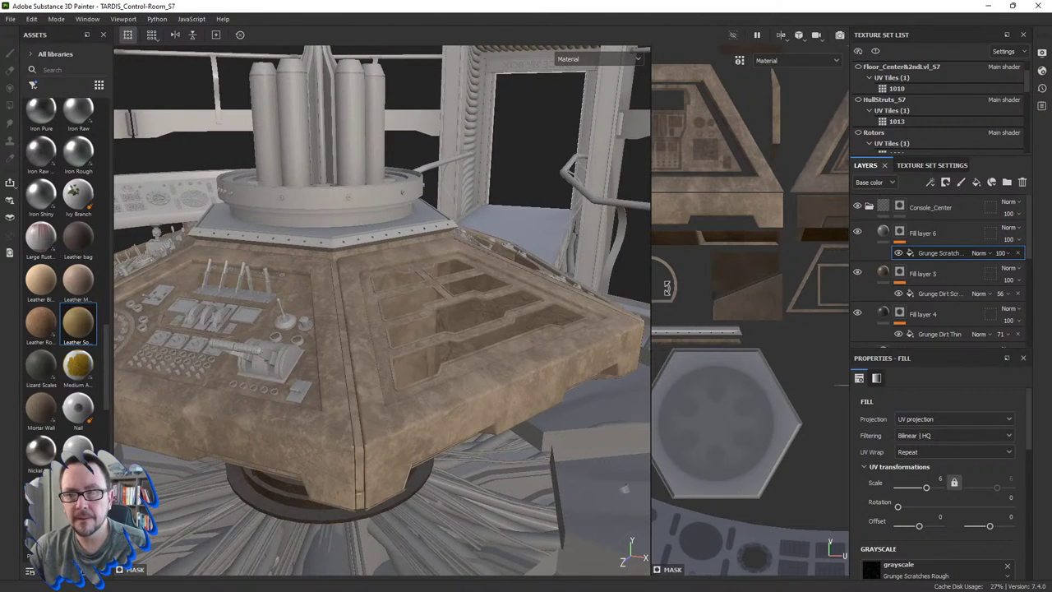
{"action": "scroll", "coordinate": [717, 291], "scroll_direction": "up", "scroll_amount": 2}
{"action": "scroll", "coordinate": [725, 298], "scroll_direction": "up", "scroll_amount": 2}
{"action": "scroll", "coordinate": [734, 303], "scroll_direction": "up", "scroll_amount": 2}
{"action": "scroll", "coordinate": [734, 303], "scroll_direction": "down", "scroll_amount": 3}
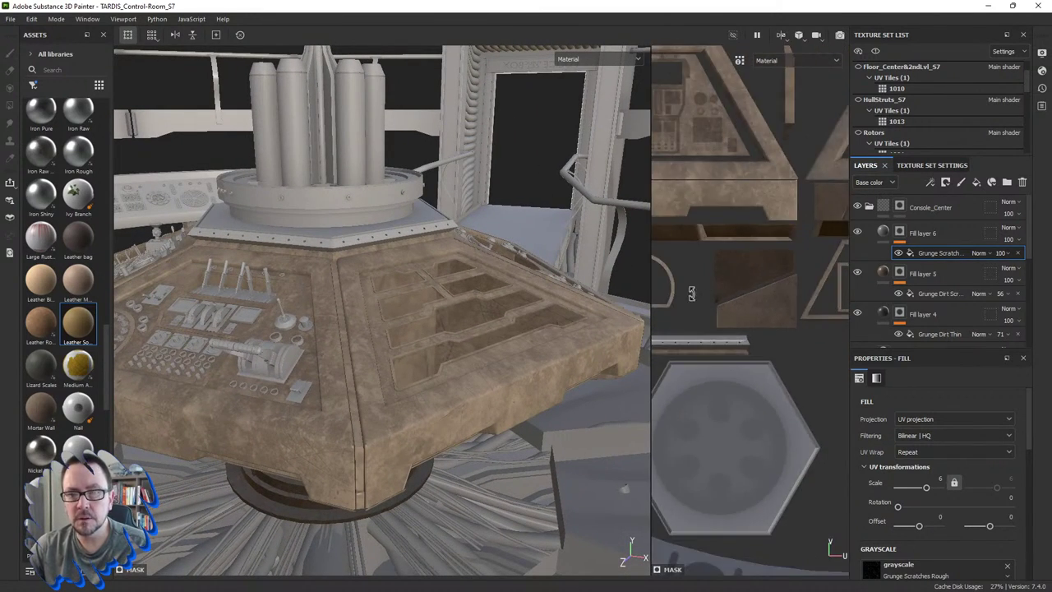
{"action": "left_click_drag", "start_coordinate": [651, 281], "coordinate": [500, 290]}
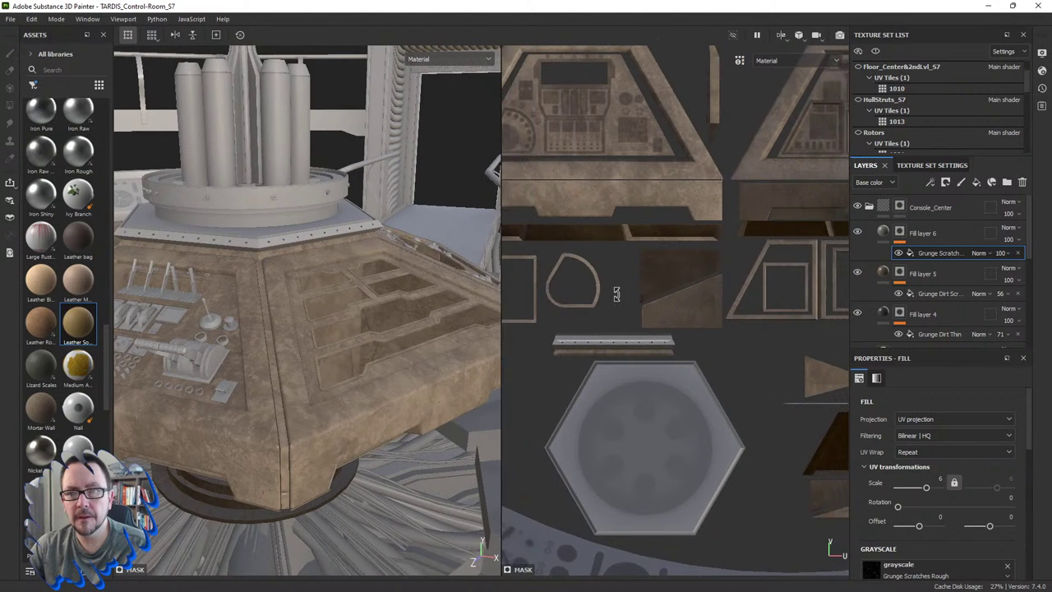
{"action": "scroll", "coordinate": [734, 265], "scroll_direction": "down", "scroll_amount": 3}
{"action": "scroll", "coordinate": [734, 265], "scroll_direction": "down", "scroll_amount": 1}
{"action": "middle_click_drag", "start_coordinate": [734, 265], "coordinate": [669, 354]}
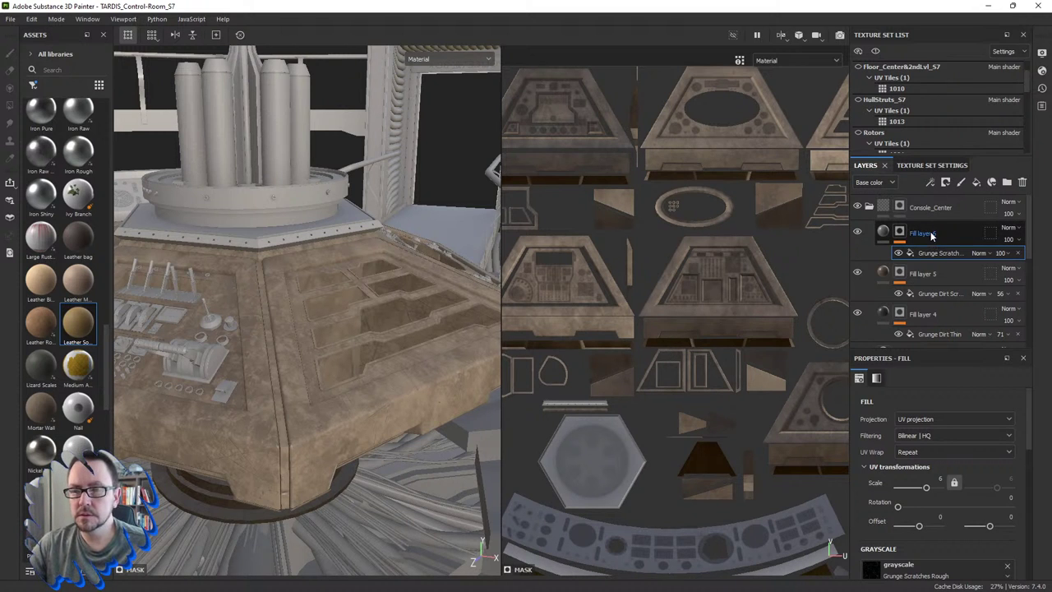
Step: Rename Fill layer 5 to Grunge, Fill layer 4 to Dirt and Fill layer 6 to Scratch
{"action": "key", "text": "4"}
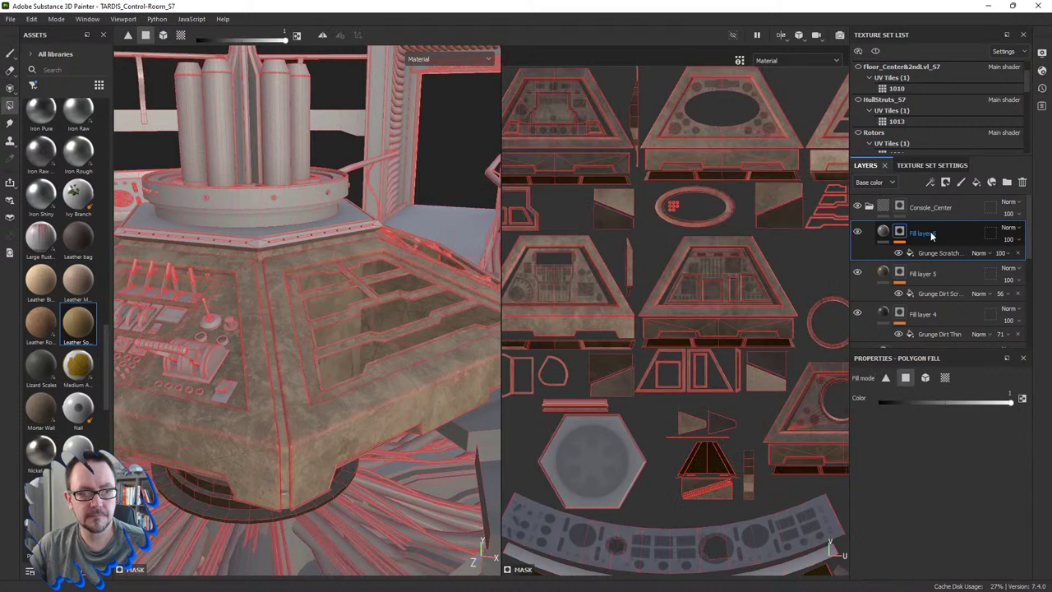
{"action": "left_click", "coordinate": [883, 232]}
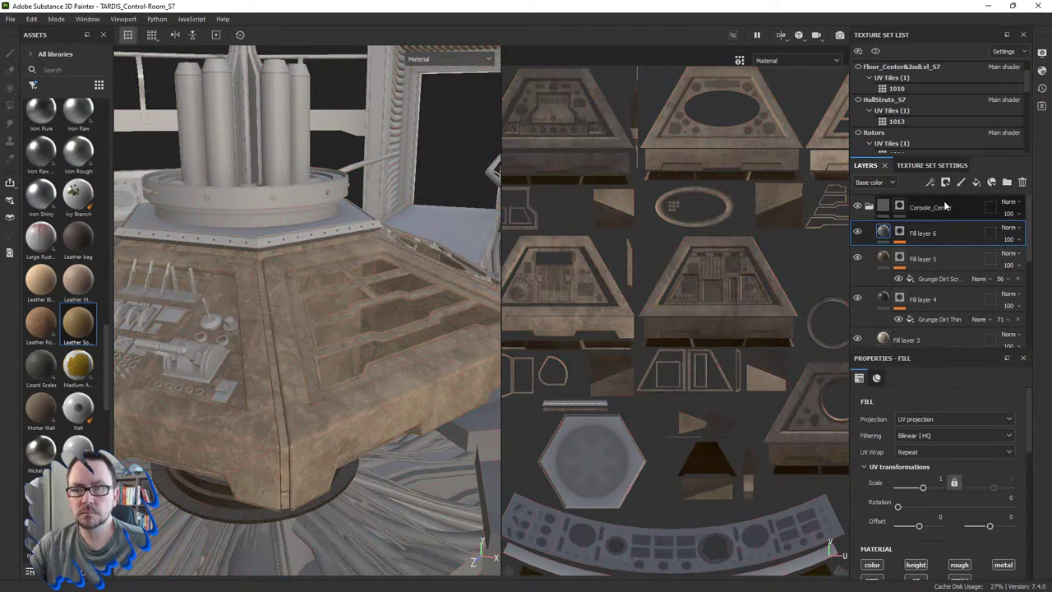
{"action": "double_click", "coordinate": [922, 258]}
{"action": "type", "text": "Grung"}
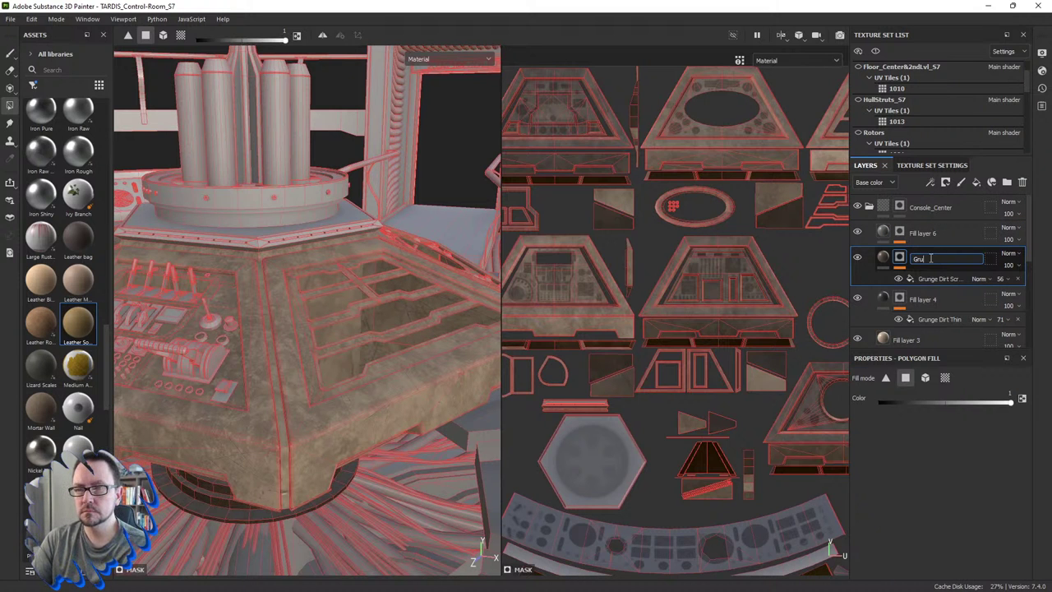
{"action": "type", "text": "e"}
{"action": "key", "text": "Return"}
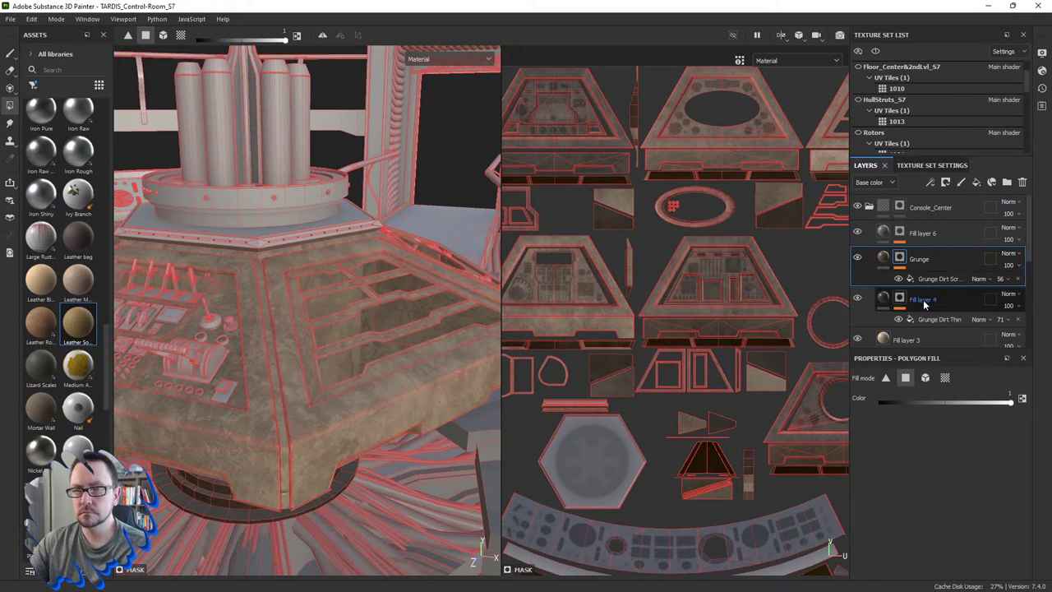
{"action": "double_click", "coordinate": [922, 300]}
{"action": "type", "text": "rt"}
{"action": "key", "text": "Return"}
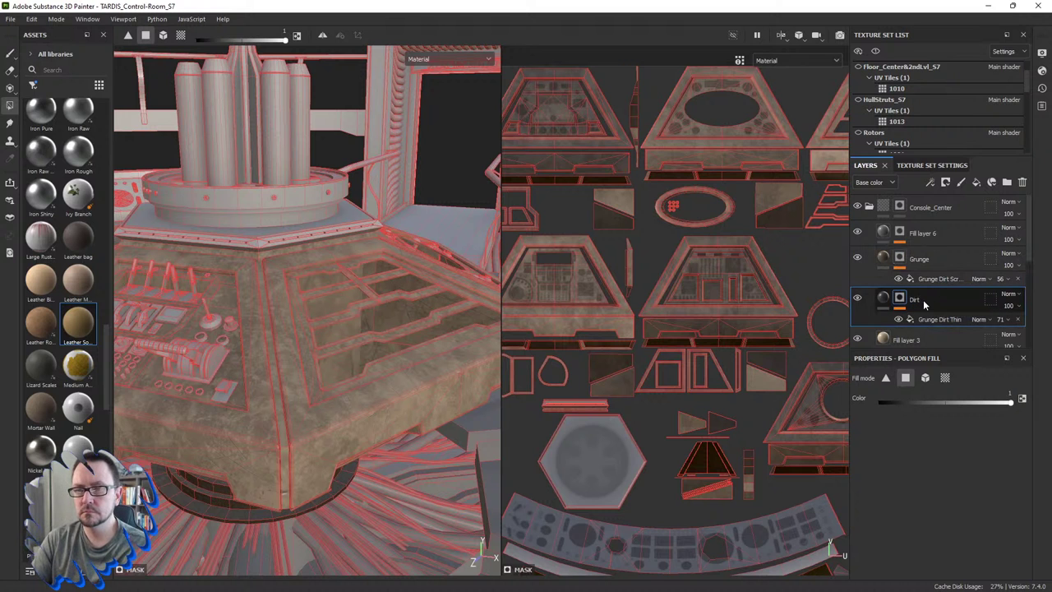
{"action": "left_click", "coordinate": [927, 233]}
{"action": "double_click", "coordinate": [928, 235]}
{"action": "type", "text": "Scratc"}
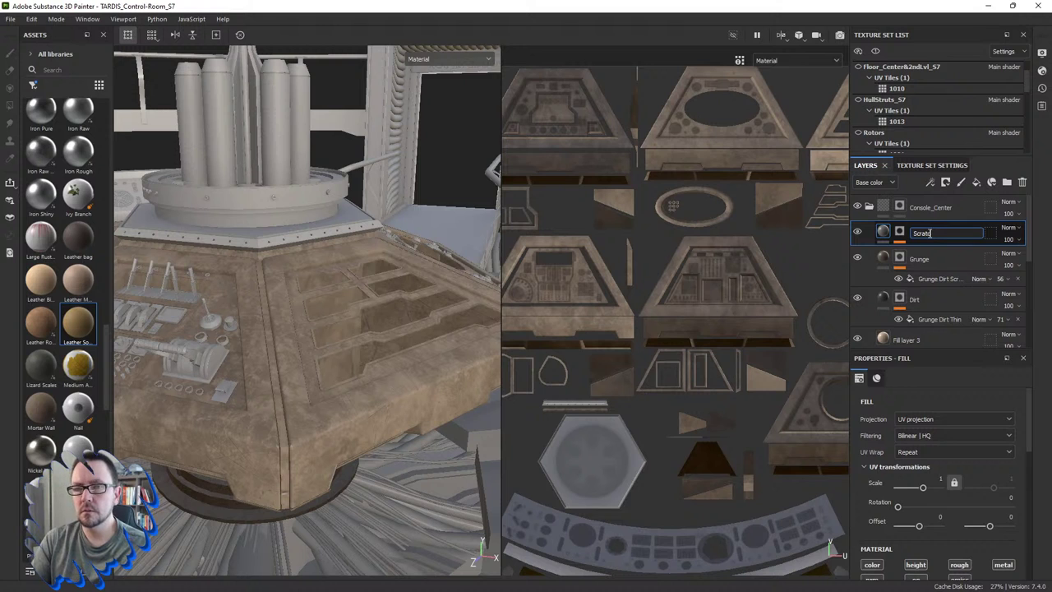
{"action": "type", "text": "h"}
{"action": "key", "text": "Return"}
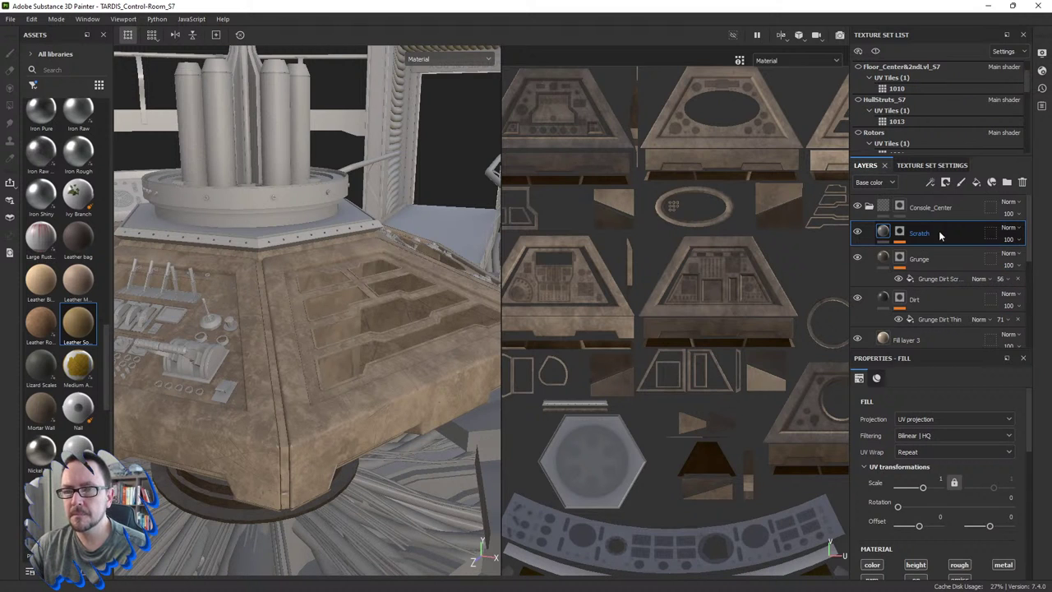
Step: Add a new Fill layer 4 above Scratch with a black mask
{"action": "left_click", "coordinate": [978, 183]}
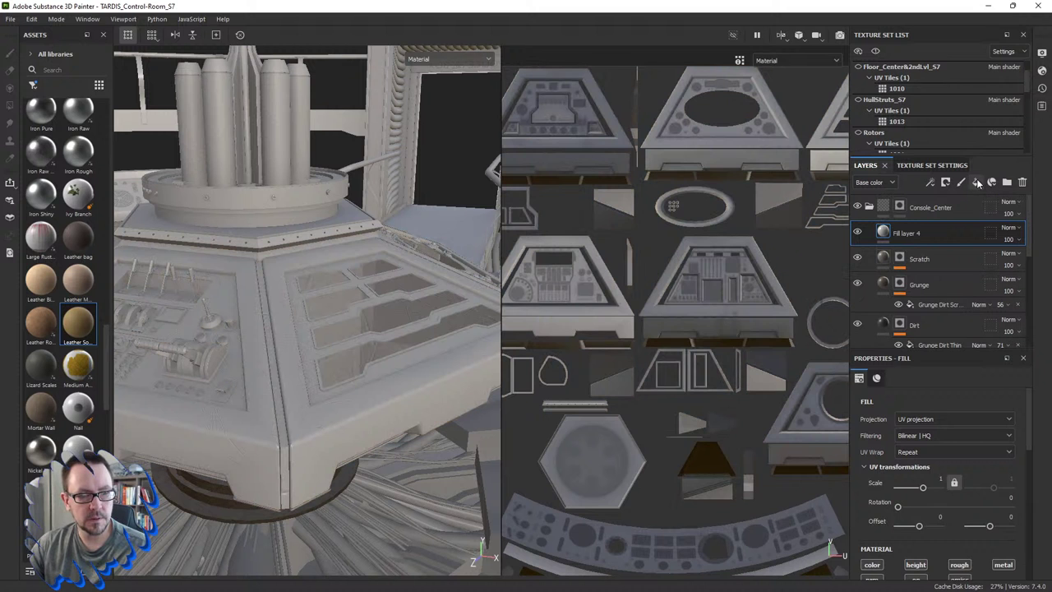
{"action": "right_click", "coordinate": [904, 233]}
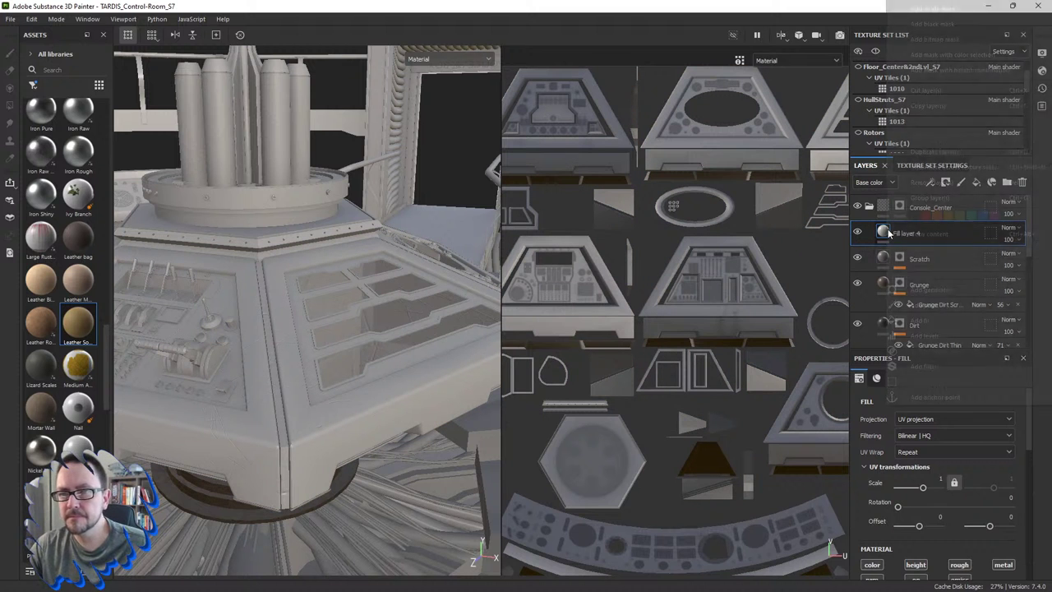
{"action": "left_click", "coordinate": [945, 30]}
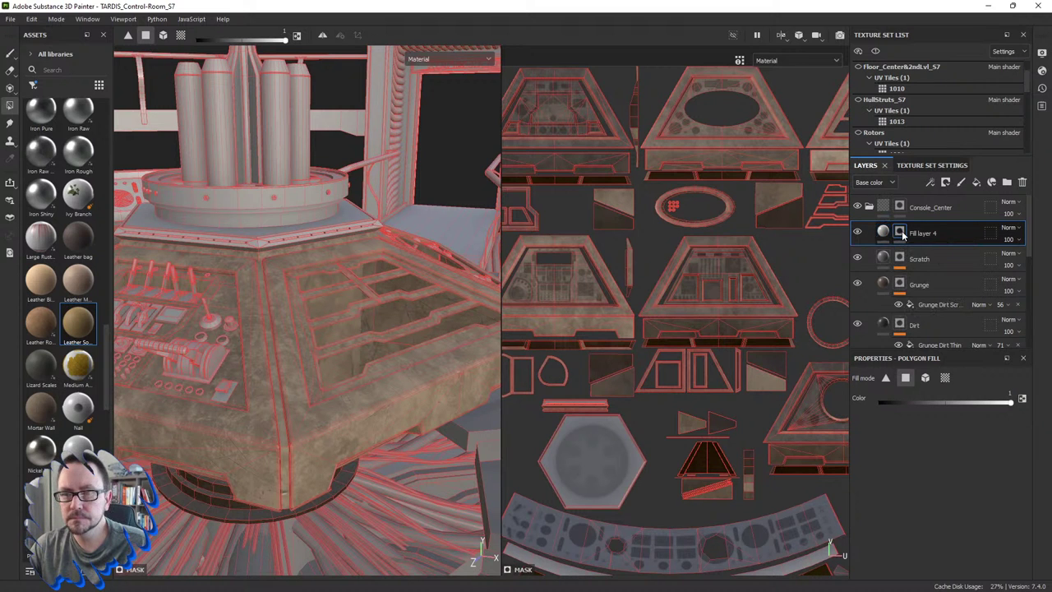
{"action": "left_click", "coordinate": [900, 233]}
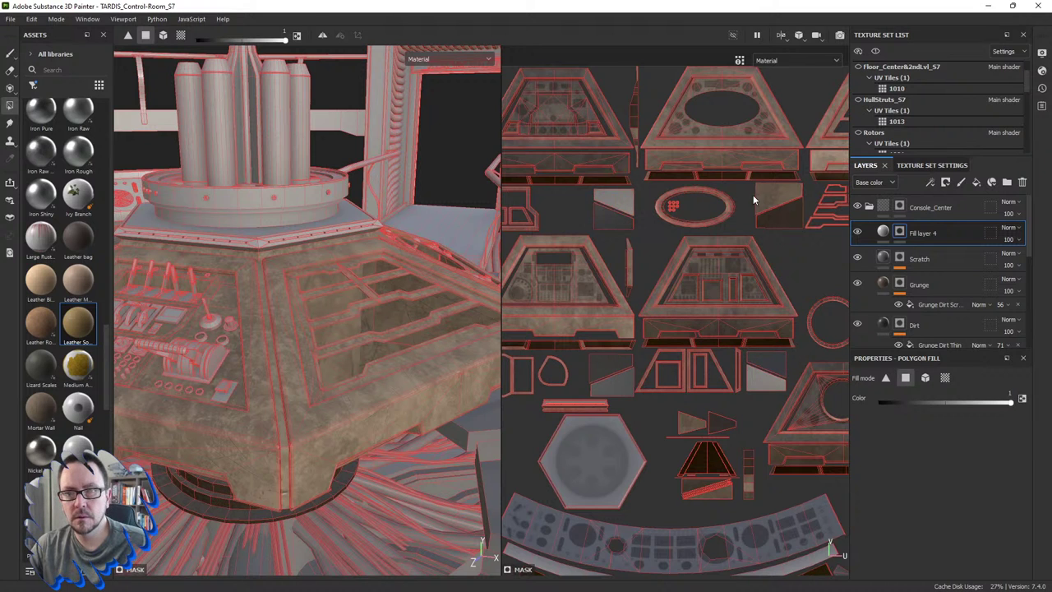
Step: Polygon-fill the console's trim UV islands into the new layer's mask
{"action": "scroll", "coordinate": [800, 271], "scroll_direction": "down", "scroll_amount": 2}
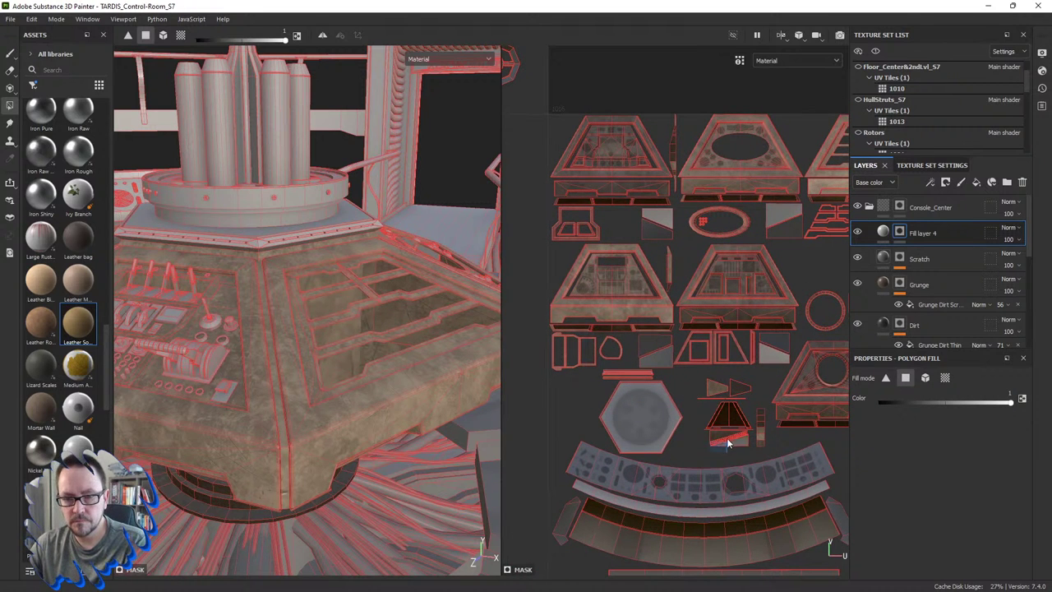
{"action": "mouse_move", "coordinate": [800, 337]}
{"action": "middle_mouse_down"}
{"action": "mouse_move", "coordinate": [772, 314]}
{"action": "mouse_move", "coordinate": [726, 328]}
{"action": "middle_mouse_up"}
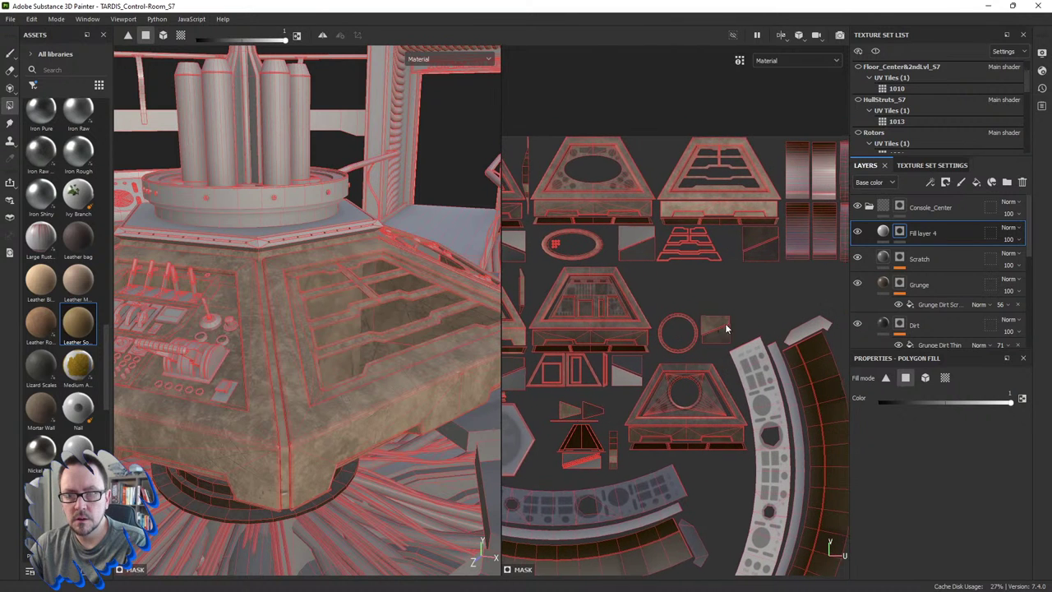
{"action": "left_click_drag", "start_coordinate": [760, 257], "coordinate": [761, 243]}
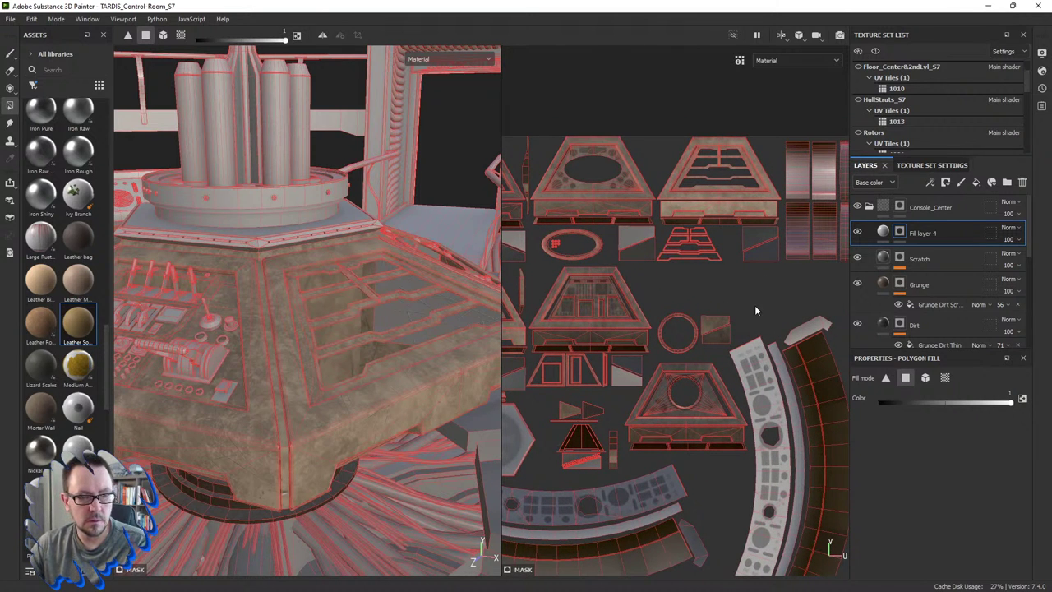
{"action": "left_click_drag", "start_coordinate": [727, 332], "coordinate": [726, 338]}
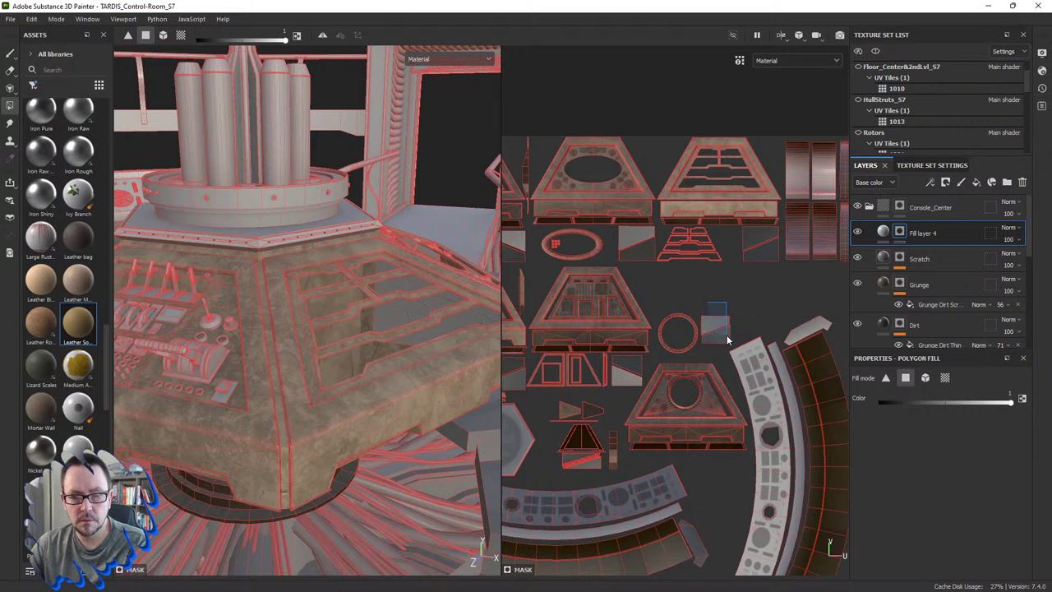
{"action": "scroll", "coordinate": [757, 304], "scroll_direction": "down", "scroll_amount": 2}
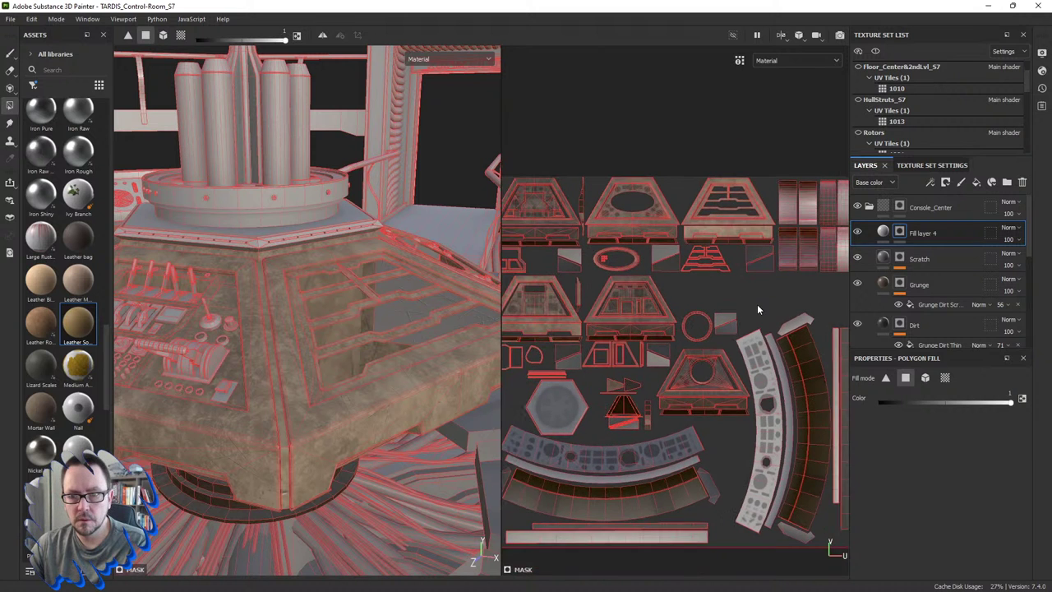
{"action": "scroll", "coordinate": [744, 307], "scroll_direction": "down", "scroll_amount": 1}
{"action": "middle_click_drag", "start_coordinate": [740, 312], "coordinate": [790, 282]}
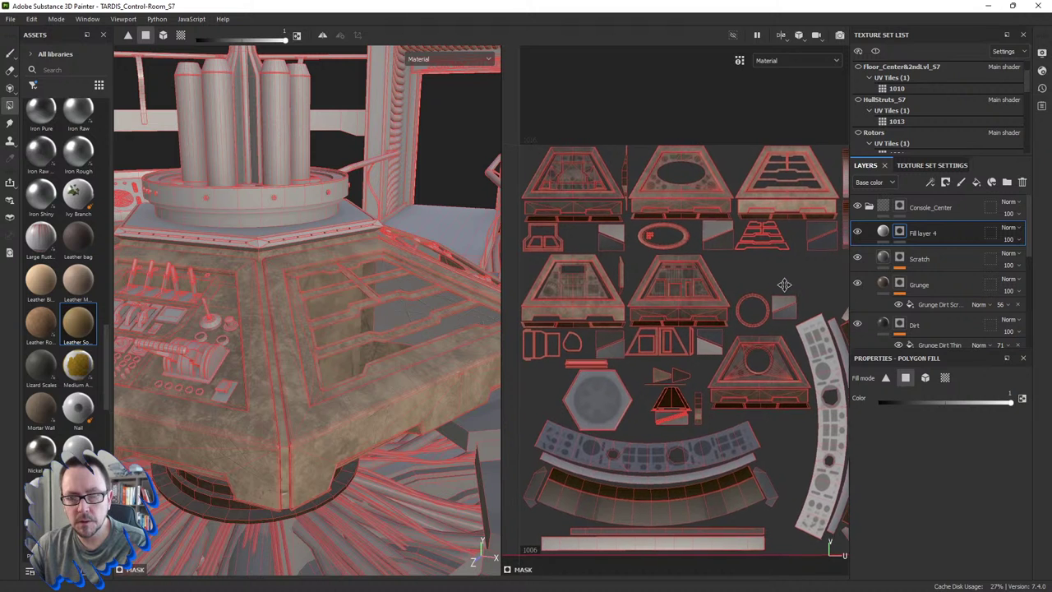
{"action": "middle_click_drag", "start_coordinate": [790, 282], "coordinate": [751, 285]}
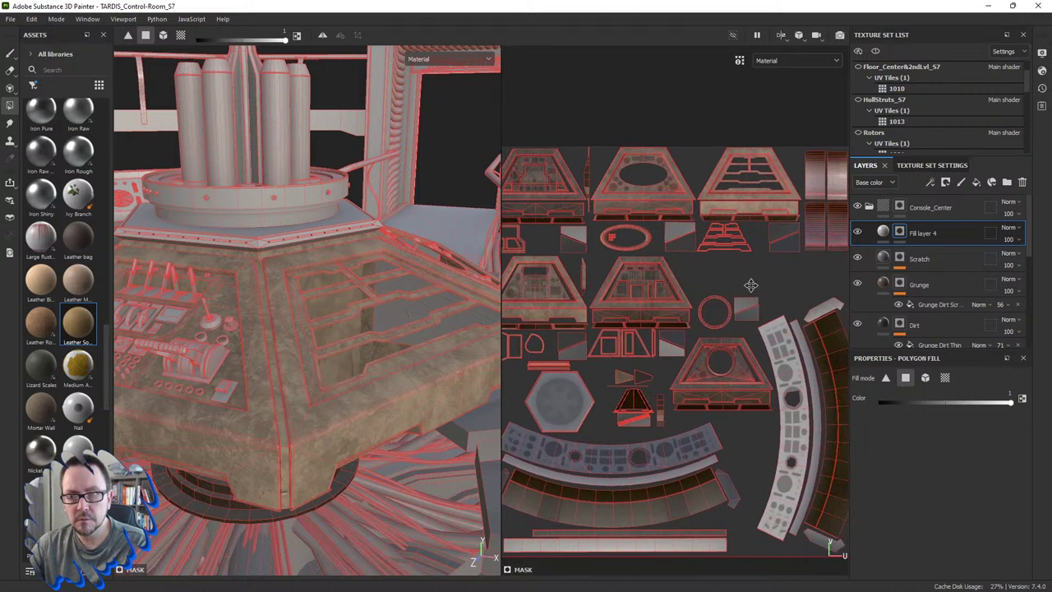
{"action": "left_click", "coordinate": [883, 232]}
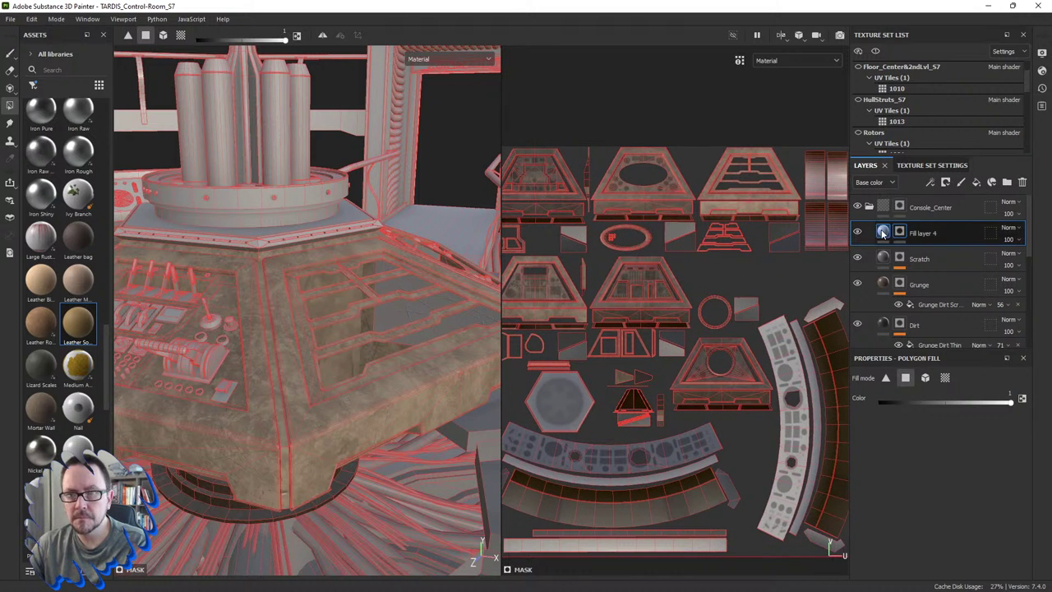
Step: Set Fill layer 4's base colour to red #AA1E1E and check the red trim on the console
{"action": "scroll", "coordinate": [934, 518], "scroll_direction": "down", "scroll_amount": 2}
{"action": "scroll", "coordinate": [934, 517], "scroll_direction": "down", "scroll_amount": 2}
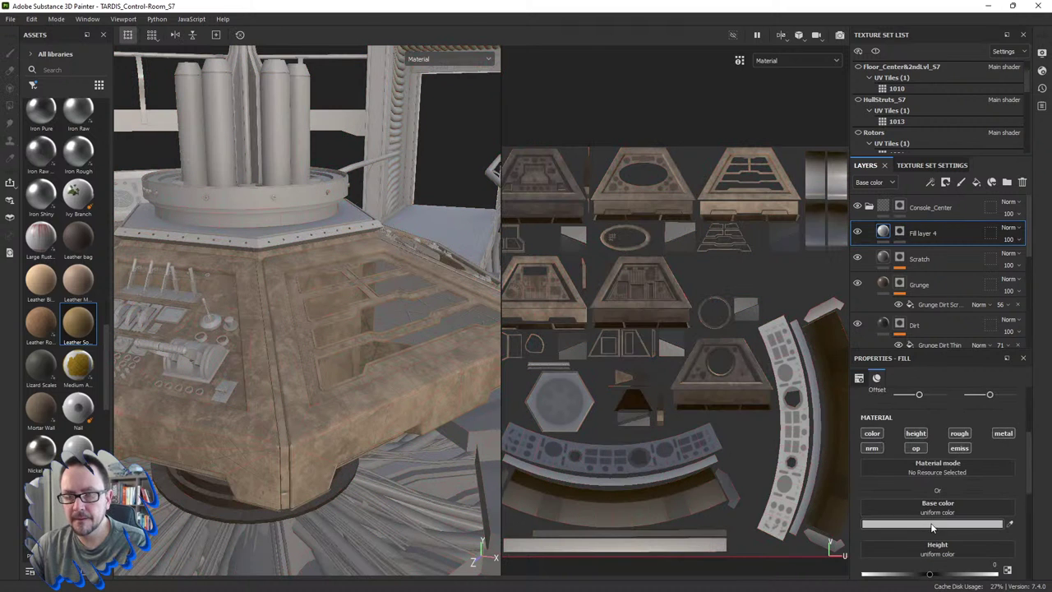
{"action": "left_click", "coordinate": [946, 524]}
{"action": "left_click", "coordinate": [882, 281]}
{"action": "left_click", "coordinate": [598, 297]}
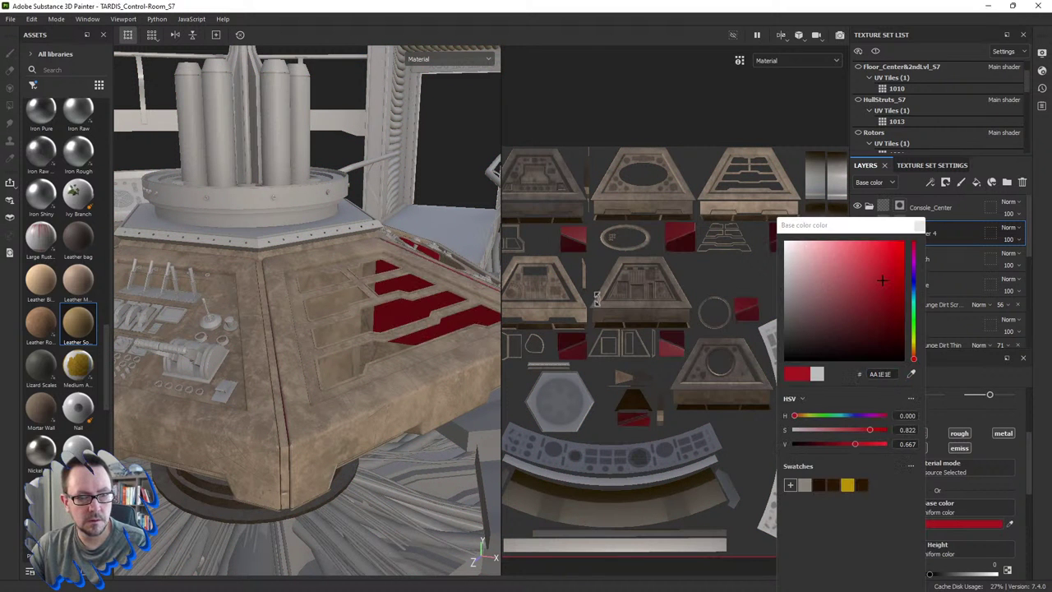
{"action": "mouse_move", "coordinate": [456, 334]}
{"action": "left_mouse_down", "text": "alt"}
{"action": "mouse_move", "coordinate": [305, 358]}
{"action": "mouse_move", "coordinate": [212, 350]}
{"action": "left_mouse_up", "text": "alt"}
{"action": "scroll", "coordinate": [632, 376], "scroll_direction": "up", "scroll_amount": 2}
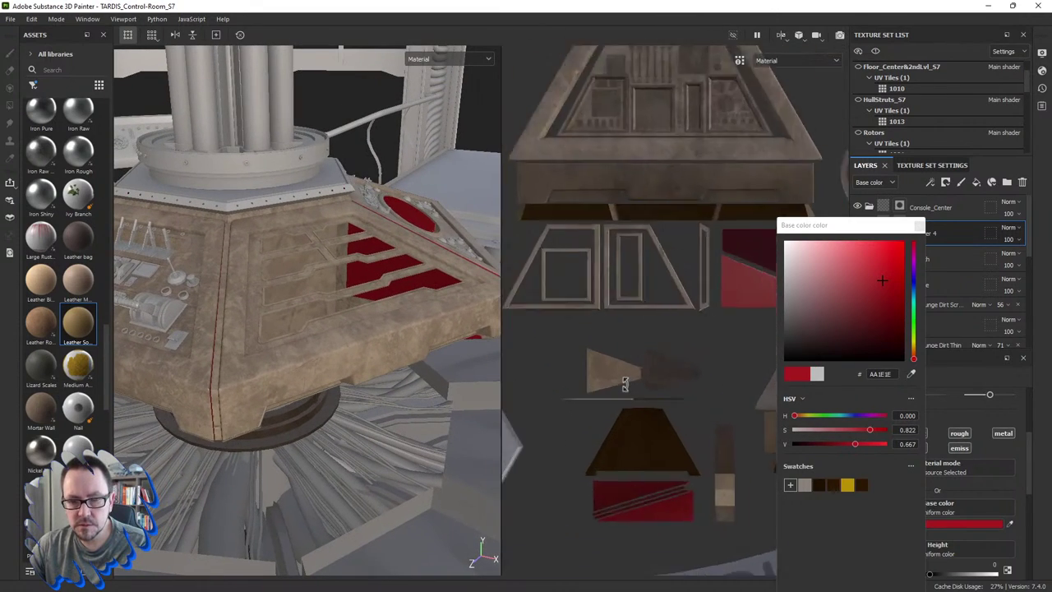
{"action": "scroll", "coordinate": [633, 376], "scroll_direction": "up", "scroll_amount": 1}
{"action": "scroll", "coordinate": [633, 377], "scroll_direction": "down", "scroll_amount": 1}
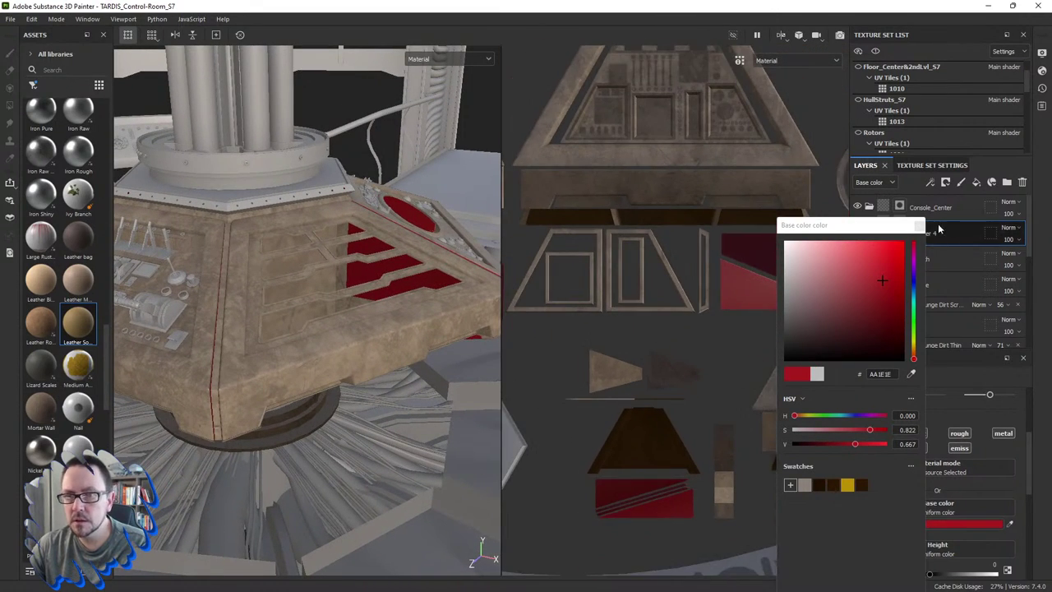
Step: Polygon-fill the UV triangles and the strip below them into Fill layer 4's mask, then inspect the console
{"action": "left_click", "coordinate": [899, 234]}
{"action": "key", "text": "4"}
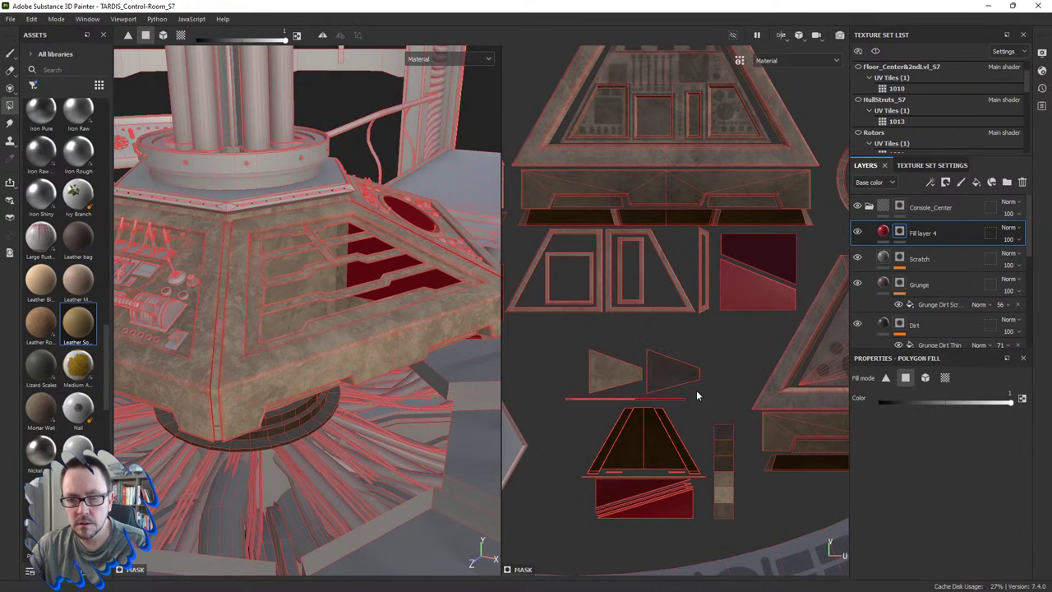
{"action": "left_click_drag", "start_coordinate": [572, 344], "coordinate": [704, 409]}
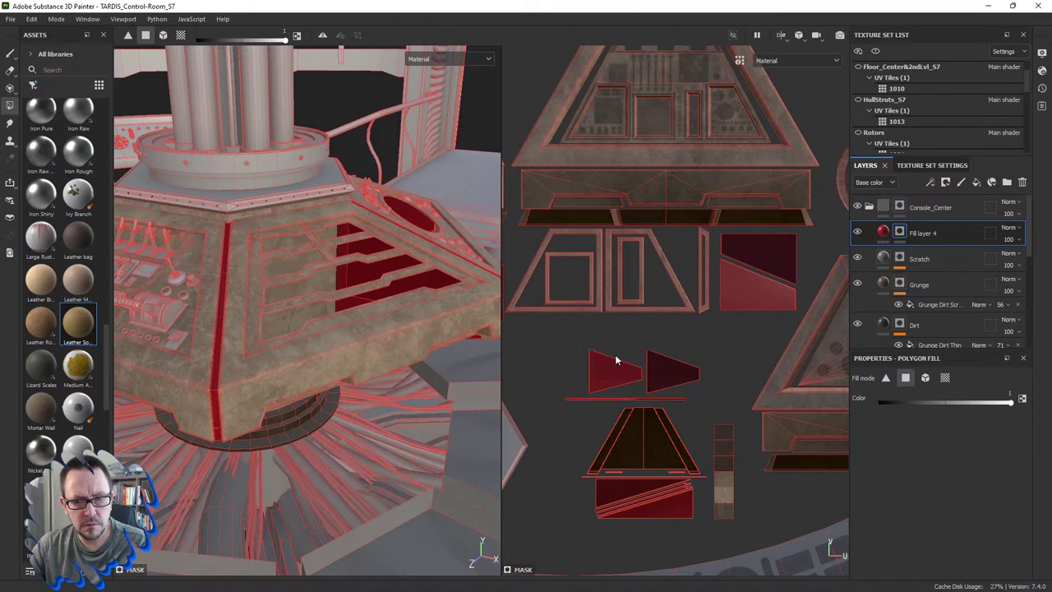
{"action": "mouse_move", "coordinate": [323, 337]}
{"action": "left_mouse_down", "text": "alt"}
{"action": "mouse_move", "coordinate": [339, 341]}
{"action": "mouse_move", "coordinate": [301, 359]}
{"action": "mouse_move", "coordinate": [305, 348]}
{"action": "mouse_move", "coordinate": [341, 352]}
{"action": "mouse_move", "coordinate": [362, 317]}
{"action": "mouse_move", "coordinate": [302, 390]}
{"action": "mouse_move", "coordinate": [379, 386]}
{"action": "left_mouse_up", "text": "alt"}
{"action": "scroll", "coordinate": [649, 328], "scroll_direction": "down", "scroll_amount": 2}
{"action": "scroll", "coordinate": [649, 328], "scroll_direction": "down", "scroll_amount": 2}
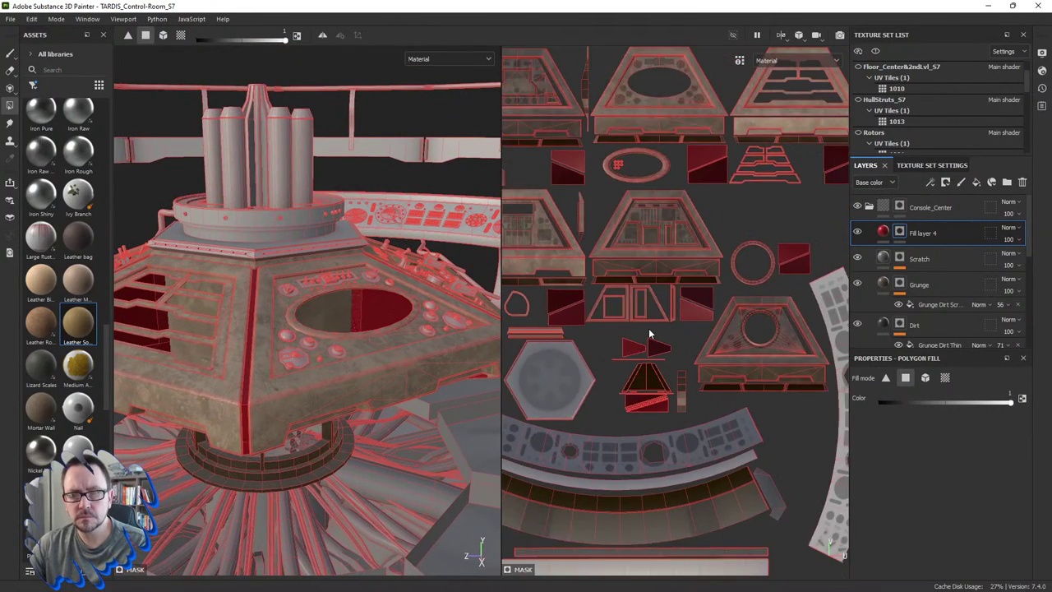
{"action": "scroll", "coordinate": [649, 333], "scroll_direction": "down", "scroll_amount": 1}
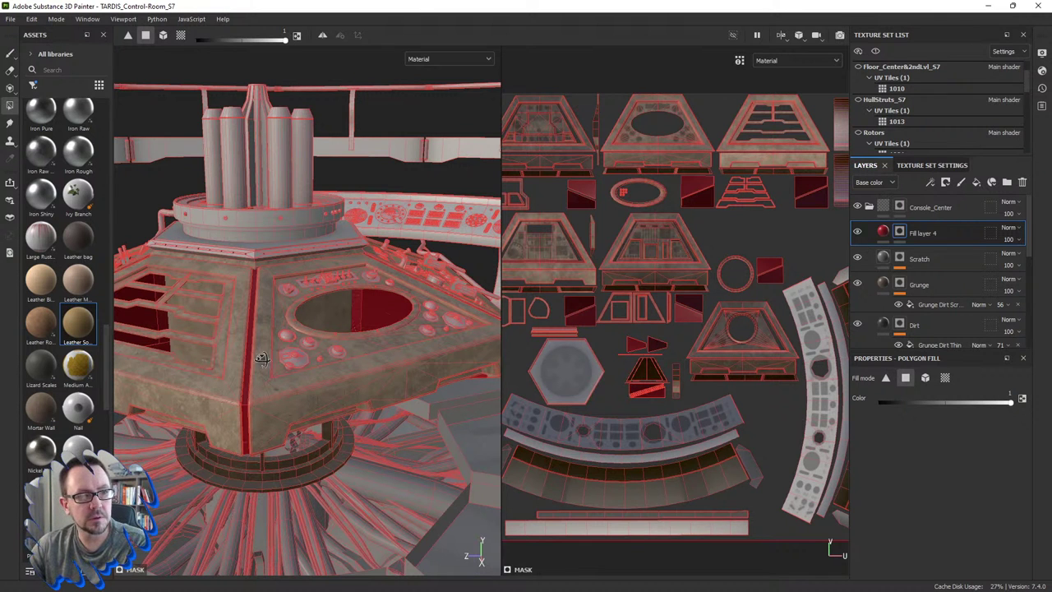
{"action": "mouse_move", "coordinate": [262, 359]}
{"action": "left_mouse_down", "text": "alt"}
{"action": "mouse_move", "coordinate": [224, 387]}
{"action": "mouse_move", "coordinate": [305, 419]}
{"action": "mouse_move", "coordinate": [332, 415]}
{"action": "left_mouse_up", "text": "alt"}
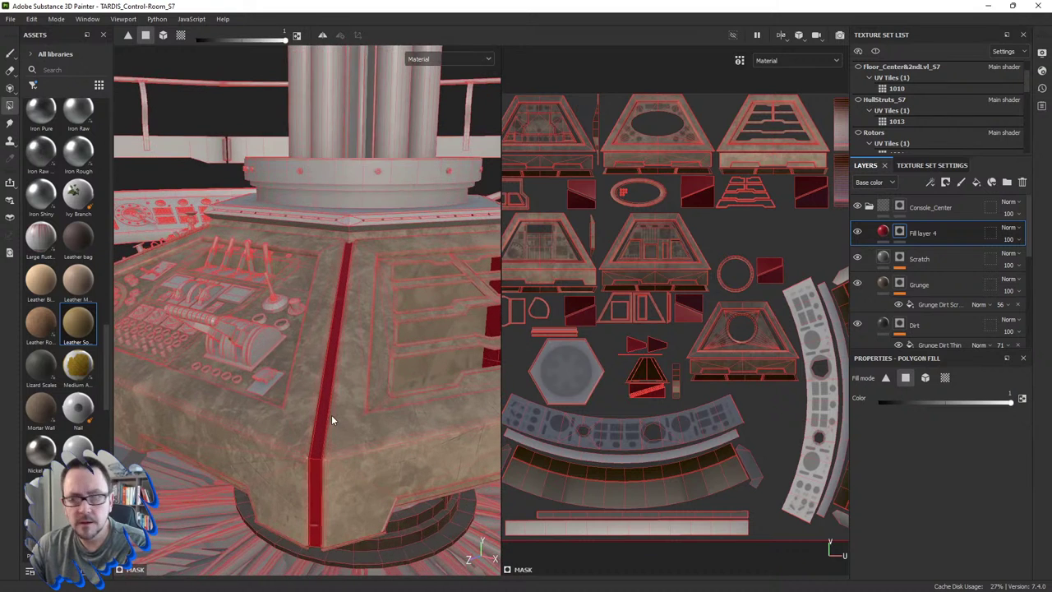
Step: Rename Fill layer 3 to 'Color'
{"action": "left_click", "coordinate": [885, 232]}
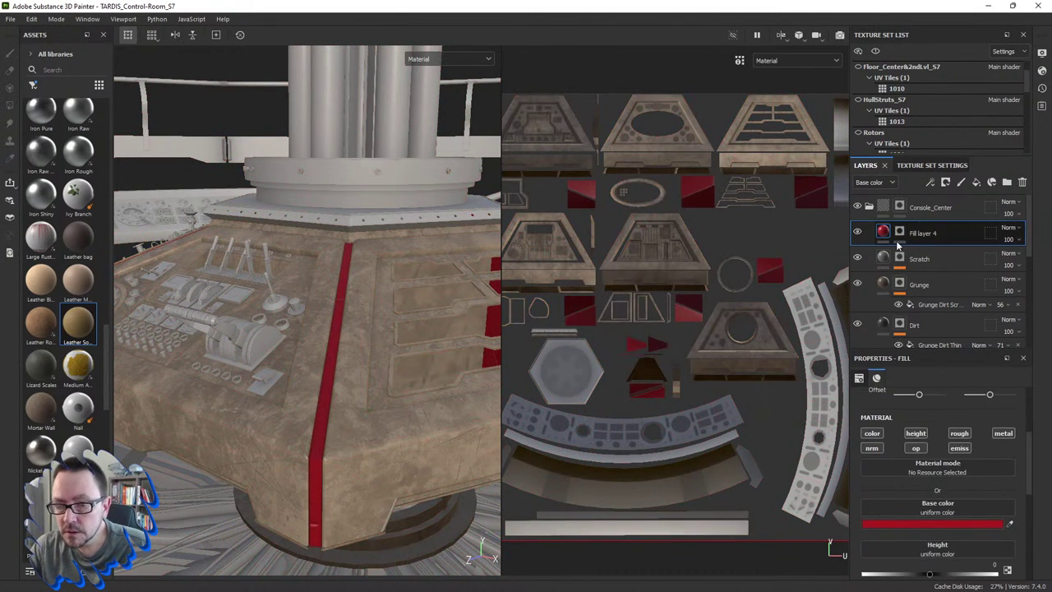
{"action": "left_click", "coordinate": [884, 258]}
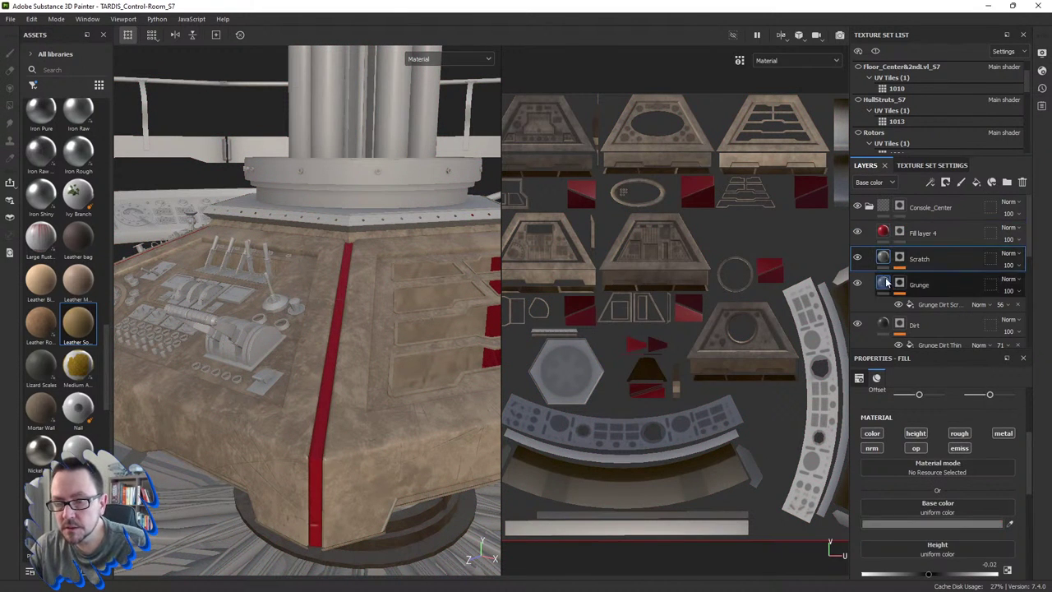
{"action": "scroll", "coordinate": [884, 287], "scroll_direction": "down", "scroll_amount": 1}
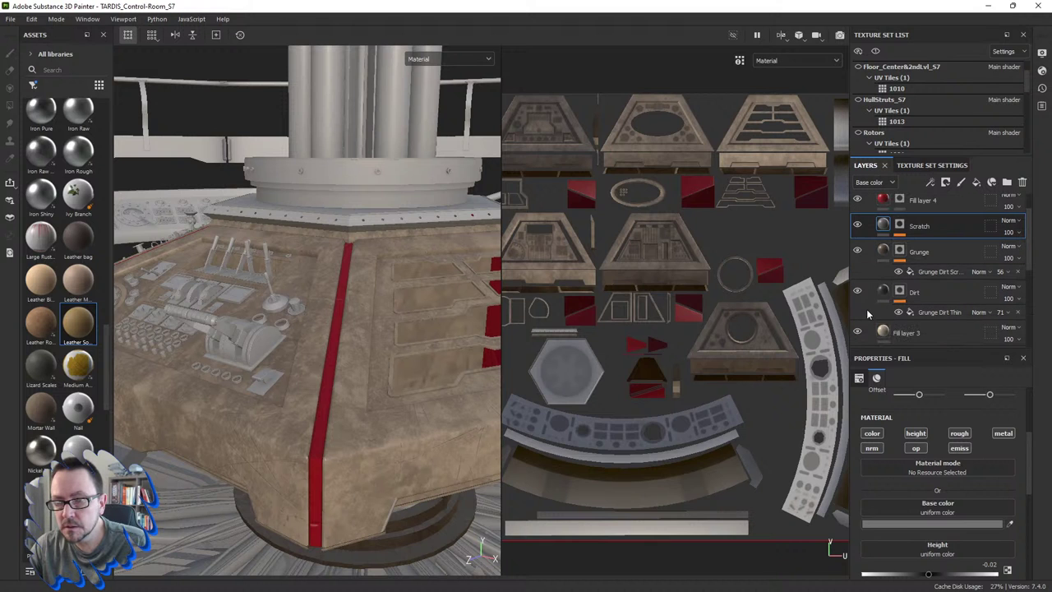
{"action": "left_click", "coordinate": [882, 330]}
{"action": "scroll", "coordinate": [883, 325], "scroll_direction": "down", "scroll_amount": 2}
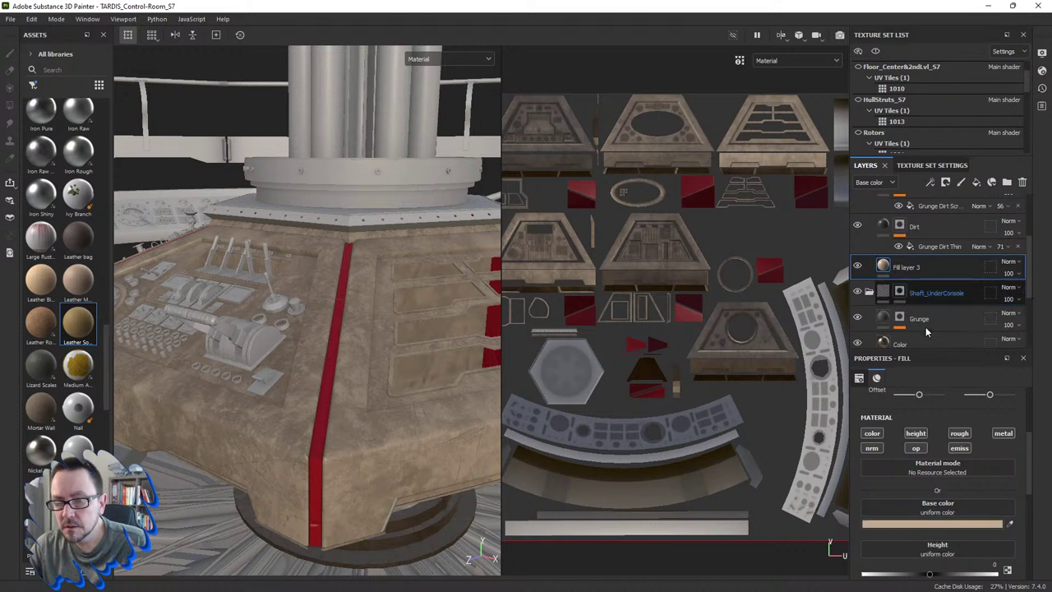
{"action": "double_click", "coordinate": [913, 268]}
{"action": "type", "text": "Colo"}
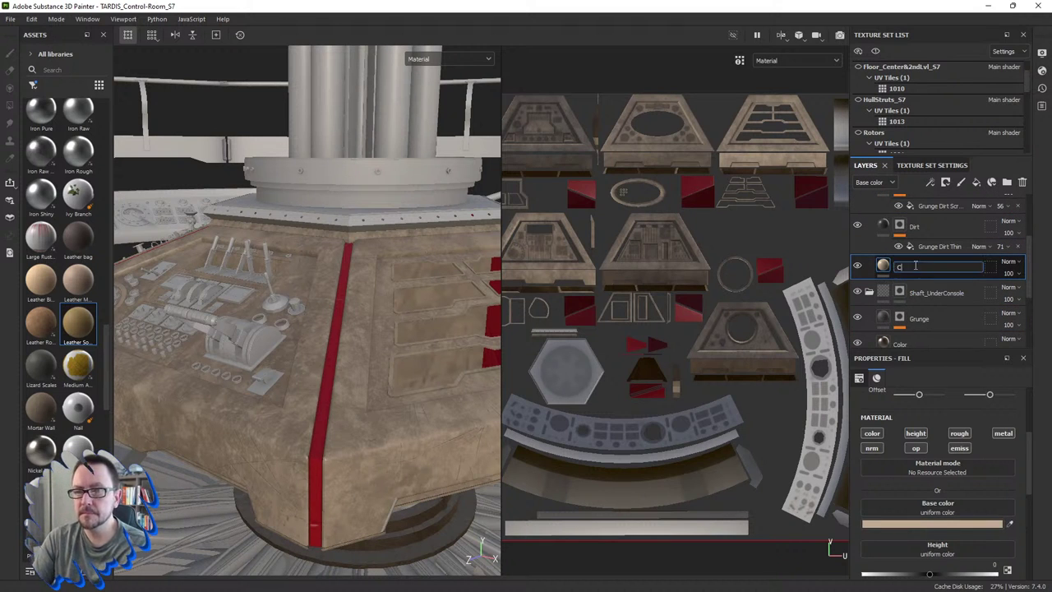
{"action": "type", "text": "r"}
{"action": "key", "text": "Return"}
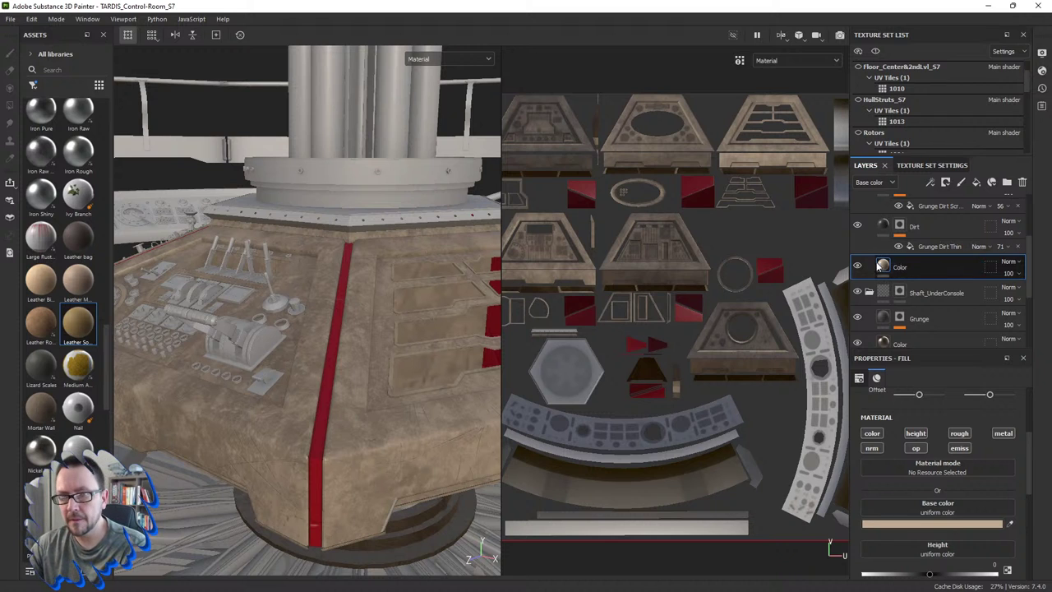
Step: Copy the Color layer's tan base colour hex value
{"action": "left_click", "coordinate": [880, 526]}
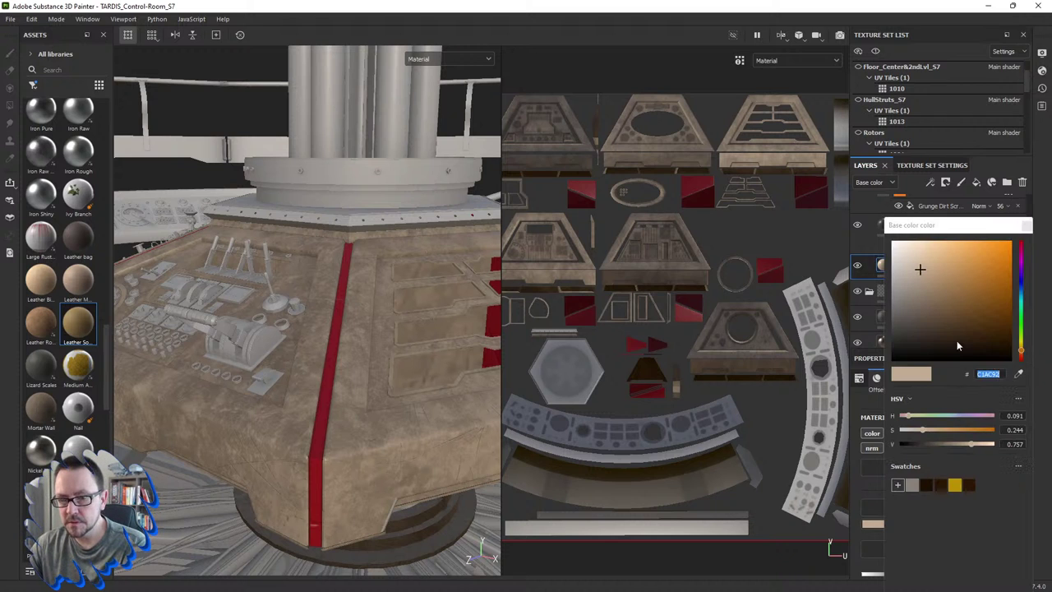
{"action": "right_click", "coordinate": [996, 376]}
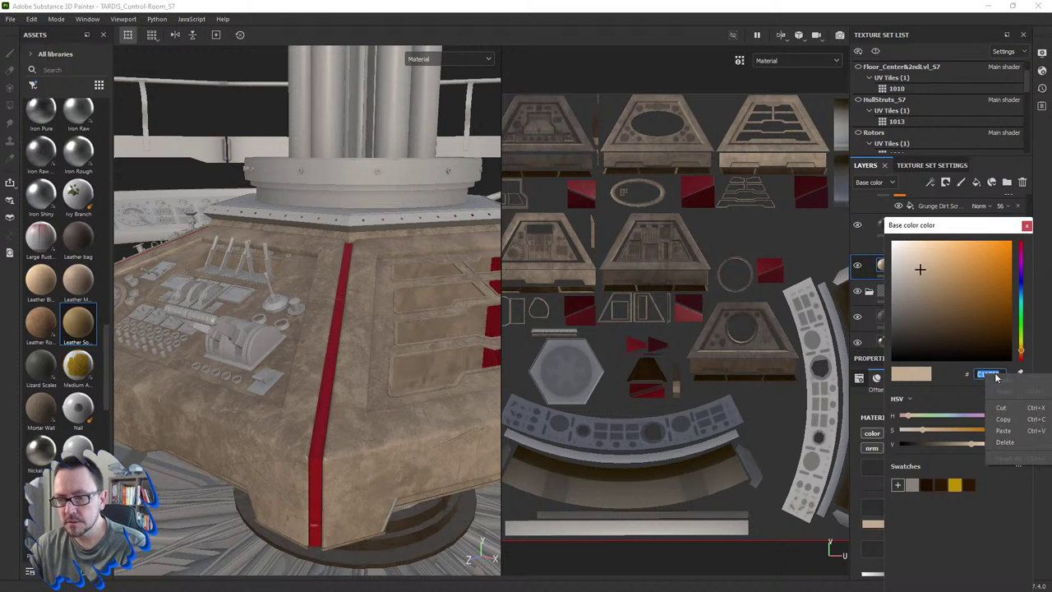
{"action": "left_click", "coordinate": [1004, 419]}
{"action": "left_click", "coordinate": [1026, 225]}
Step: Paste tan C1AC92 into Fill layer 4's base colour and darken it to #847664
{"action": "scroll", "coordinate": [927, 285], "scroll_direction": "up", "scroll_amount": 2}
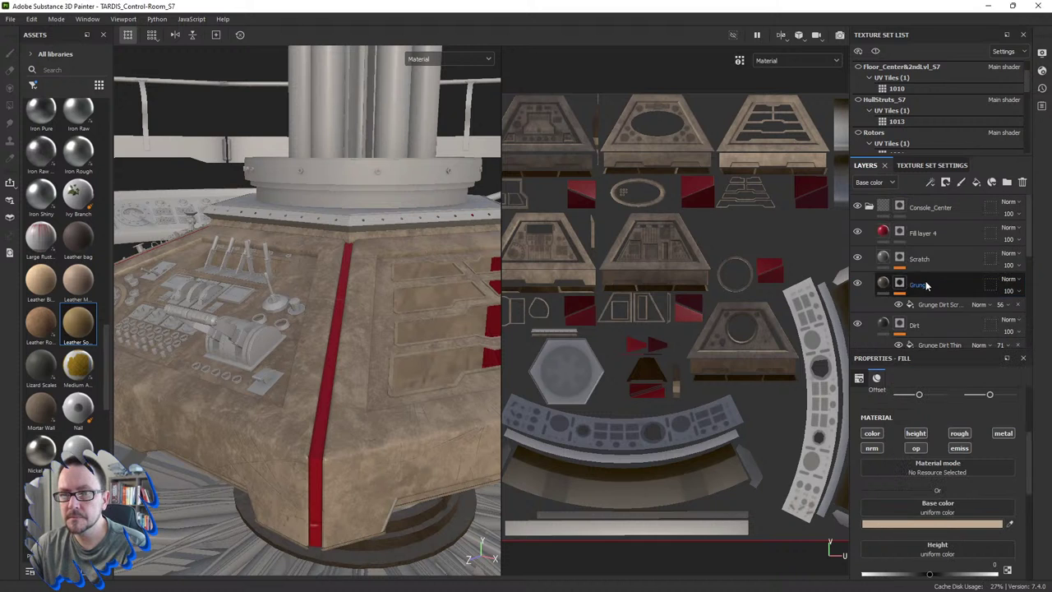
{"action": "left_click", "coordinate": [922, 232]}
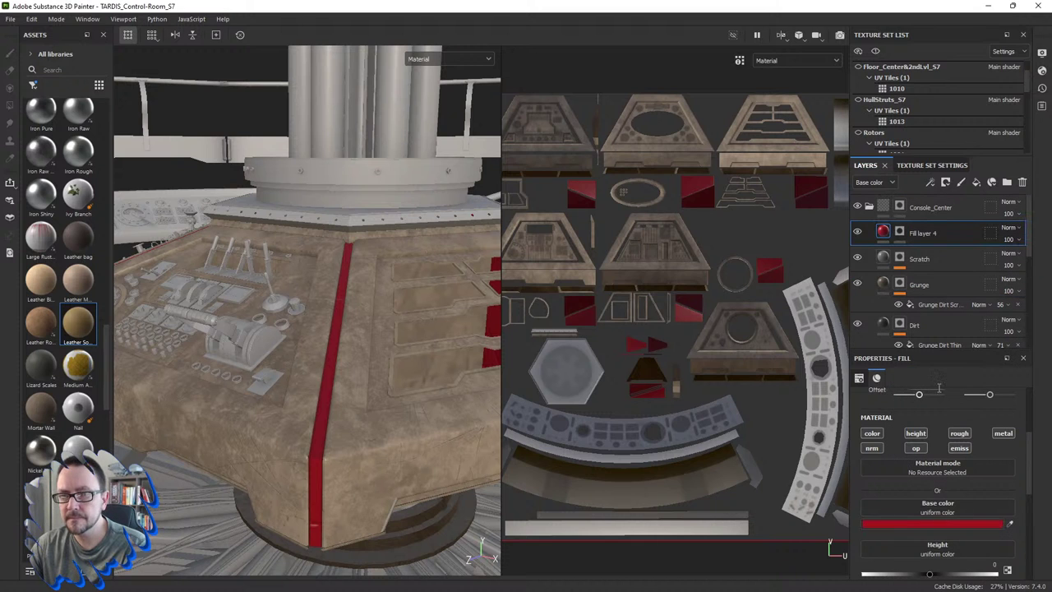
{"action": "left_click", "coordinate": [926, 518]}
{"action": "right_click", "coordinate": [886, 374]}
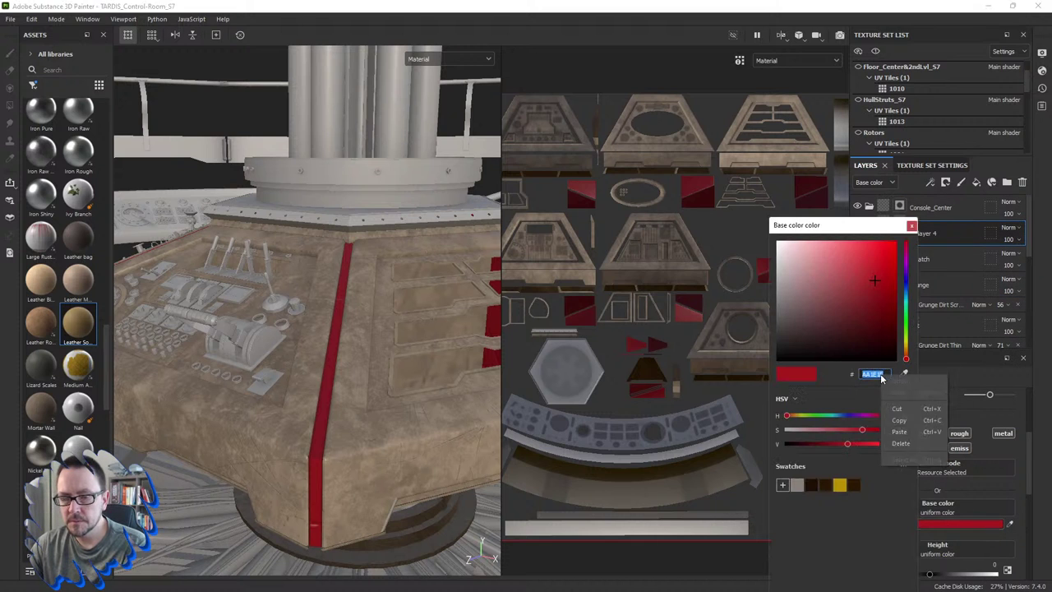
{"action": "left_click", "coordinate": [899, 433]}
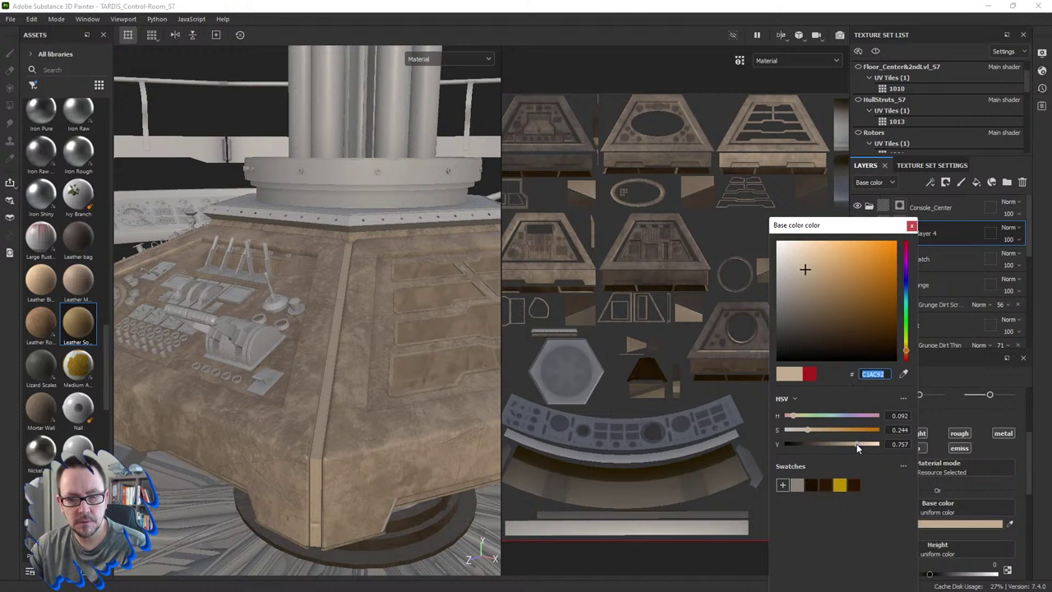
{"action": "mouse_move", "coordinate": [853, 444]}
{"action": "left_mouse_down"}
{"action": "mouse_move", "coordinate": [788, 450]}
{"action": "mouse_move", "coordinate": [835, 457]}
{"action": "left_mouse_up"}
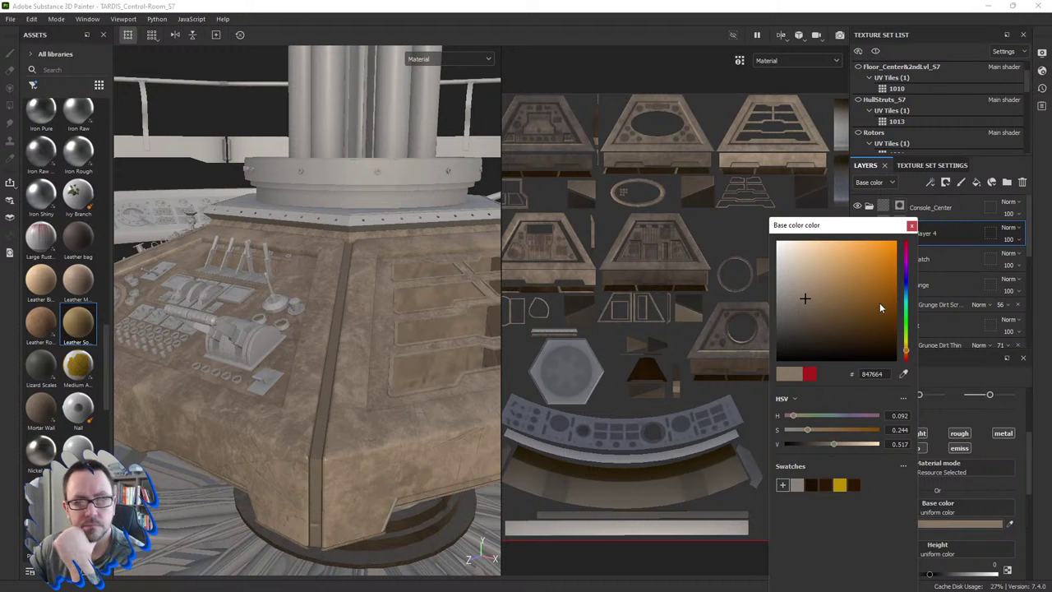
{"action": "left_click", "coordinate": [911, 226]}
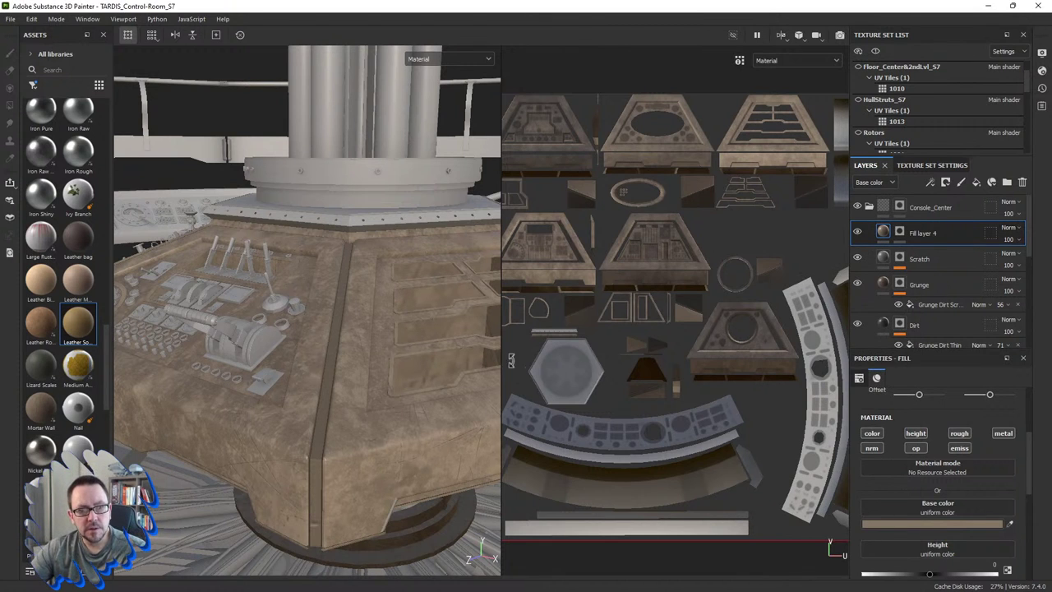
Step: Widen the 3D view and lighten Fill layer 4's base colour to 8E7F6C (V 0.558)
{"action": "left_click_drag", "start_coordinate": [501, 359], "coordinate": [602, 359]}
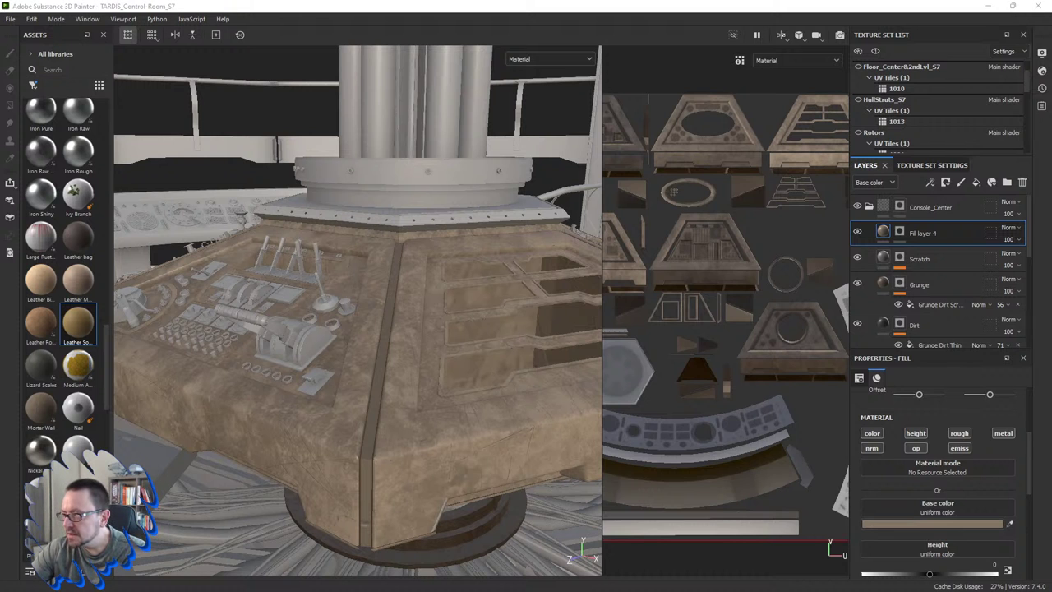
{"action": "mouse_move", "coordinate": [582, 359]}
{"action": "left_mouse_down", "text": "alt"}
{"action": "mouse_move", "coordinate": [449, 403]}
{"action": "mouse_move", "coordinate": [292, 422]}
{"action": "mouse_move", "coordinate": [260, 403]}
{"action": "mouse_move", "coordinate": [342, 424]}
{"action": "left_mouse_up", "text": "alt"}
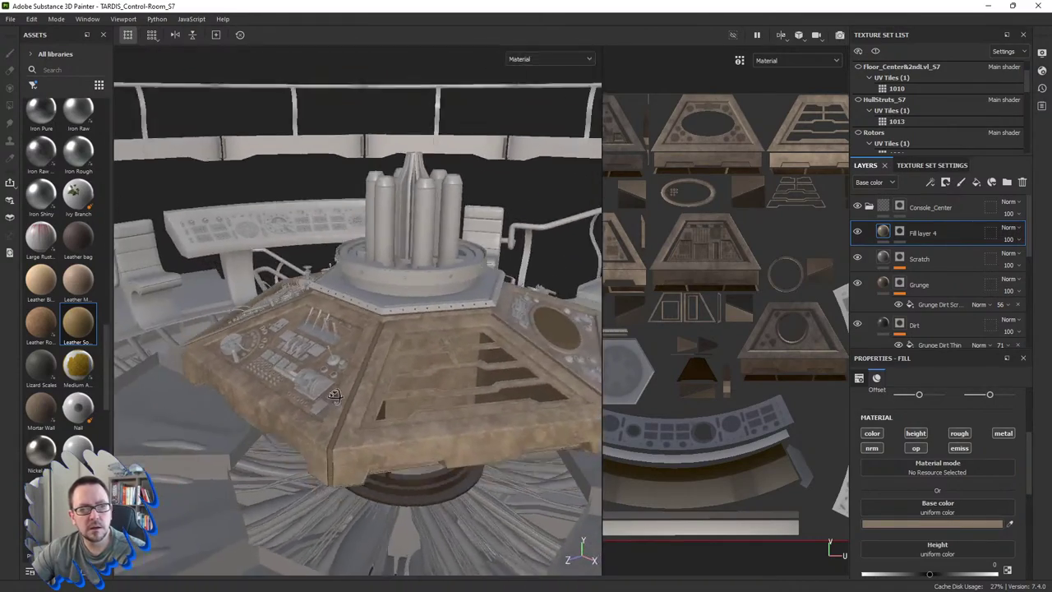
{"action": "scroll", "coordinate": [342, 424], "scroll_direction": "up", "scroll_amount": 4}
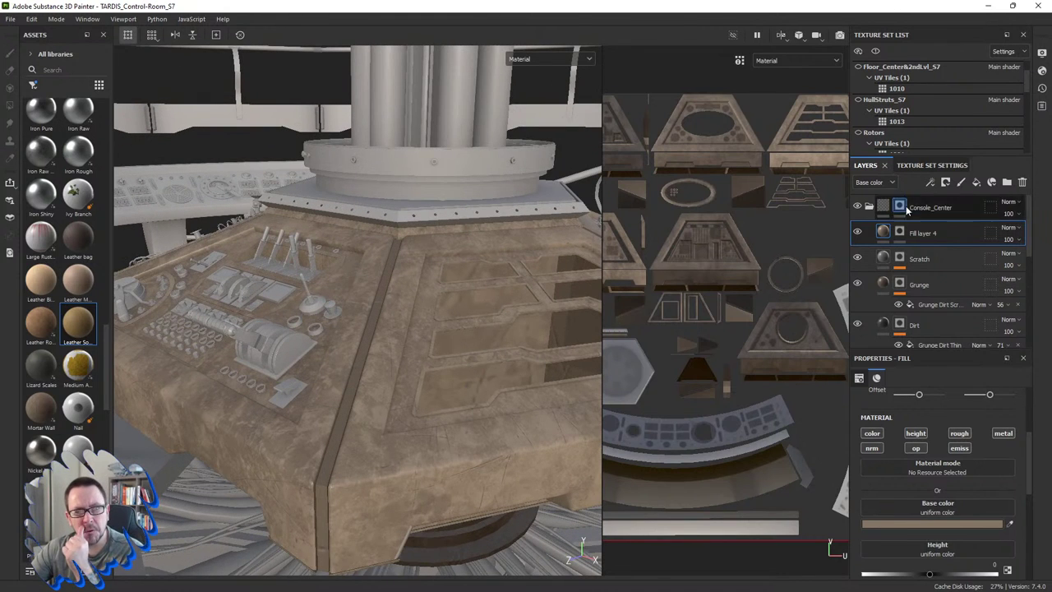
{"action": "left_click", "coordinate": [879, 524]}
{"action": "left_click_drag", "start_coordinate": [944, 443], "coordinate": [950, 443]}
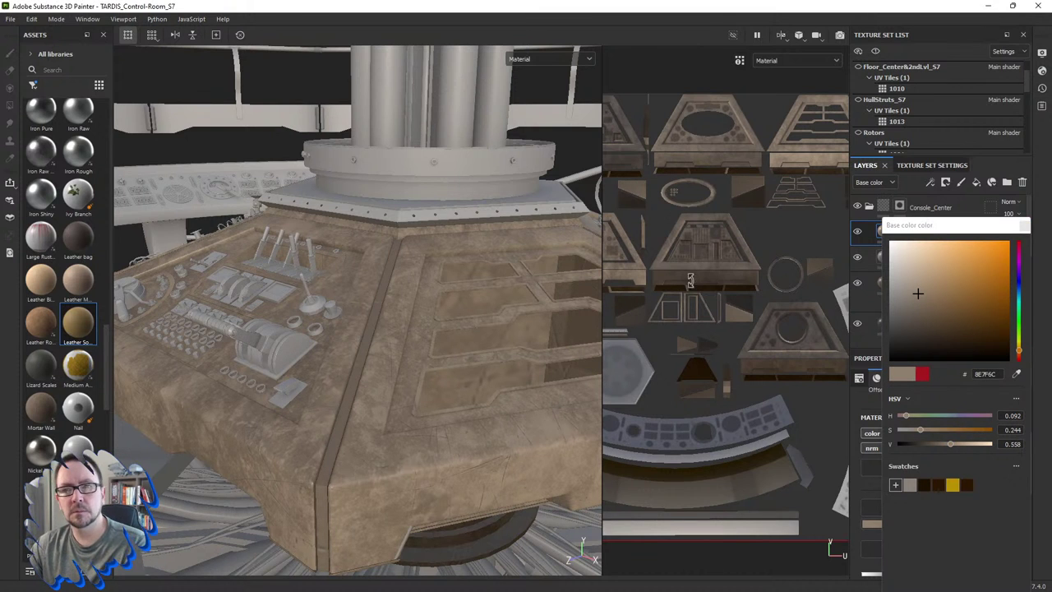
{"action": "left_click", "coordinate": [1024, 224]}
Step: Orbit around the console to inspect the lightened brown trim
{"action": "mouse_move", "coordinate": [350, 336]}
{"action": "left_mouse_down", "text": "alt"}
{"action": "mouse_move", "coordinate": [361, 357]}
{"action": "mouse_move", "coordinate": [428, 375]}
{"action": "mouse_move", "coordinate": [403, 362]}
{"action": "mouse_move", "coordinate": [334, 364]}
{"action": "left_mouse_up", "text": "alt"}
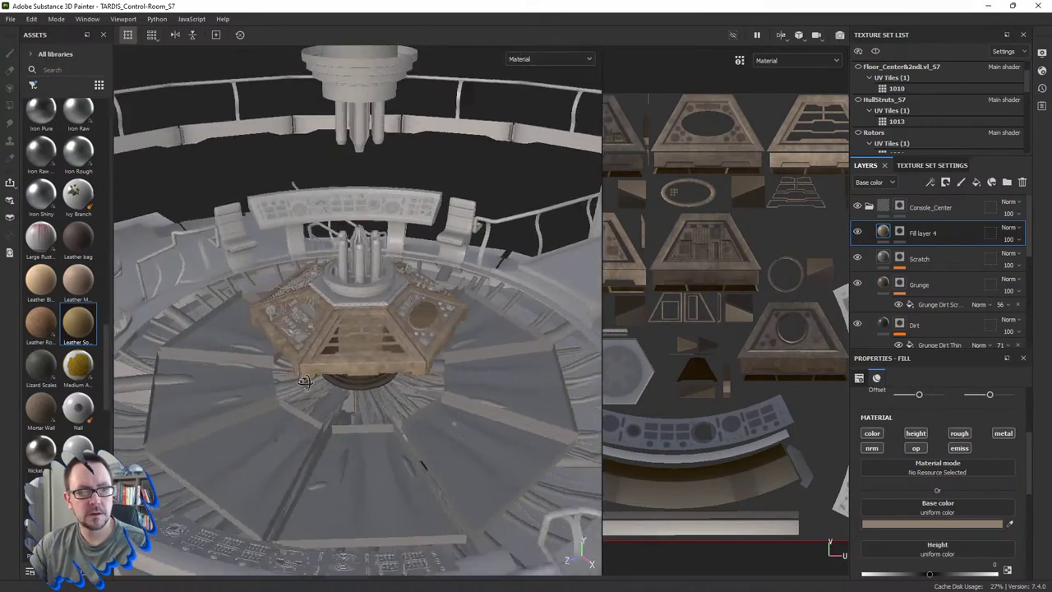
{"action": "scroll", "coordinate": [344, 357], "scroll_direction": "up", "scroll_amount": 3}
{"action": "scroll", "coordinate": [349, 372], "scroll_direction": "up", "scroll_amount": 3}
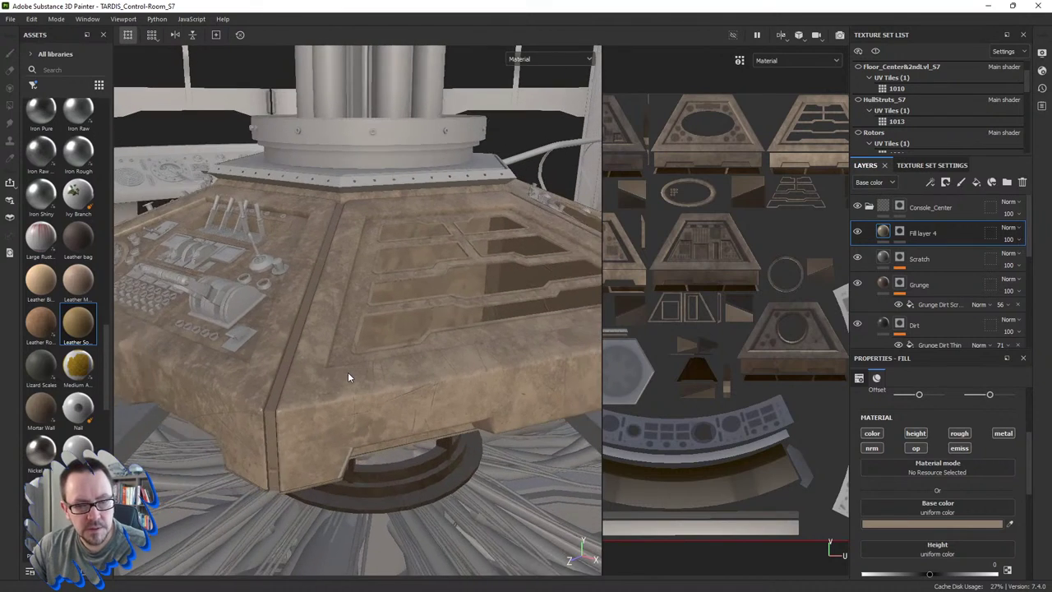
{"action": "scroll", "coordinate": [348, 371], "scroll_direction": "down", "scroll_amount": 3}
{"action": "left_click_drag", "start_coordinate": [349, 370], "coordinate": [819, 224], "text": "alt"}
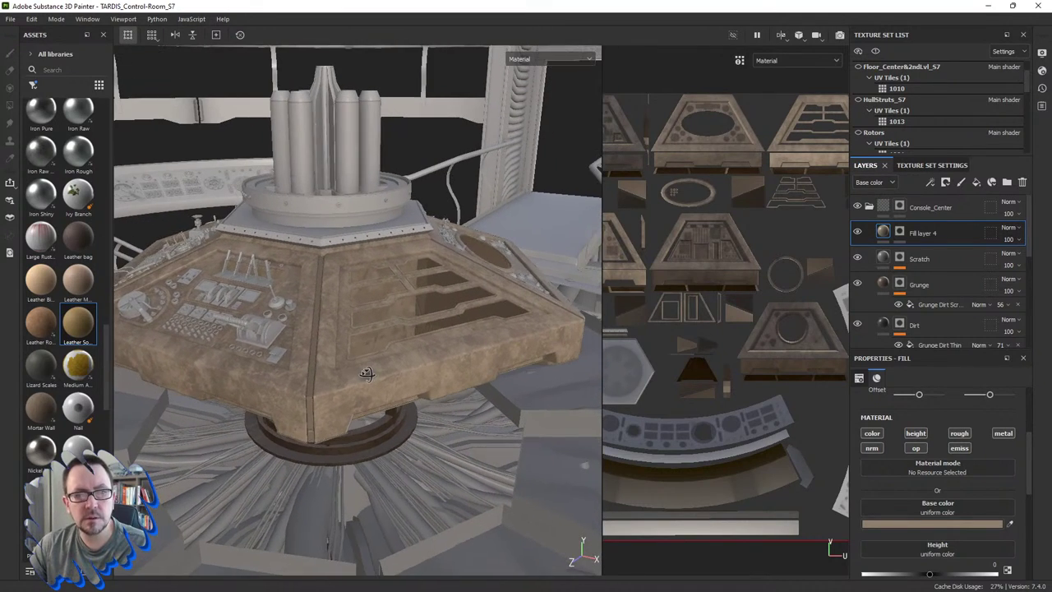
{"action": "double_click", "coordinate": [939, 234]}
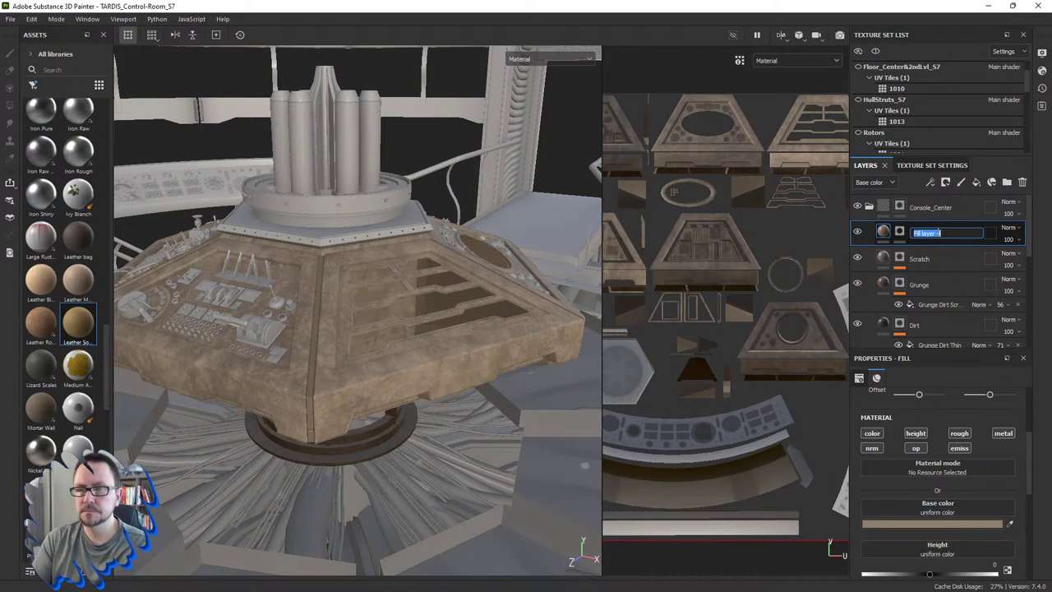
Step: Name the trim layer 'Separators' and collapse the Console_Center group
{"action": "type", "text": "Separators"}
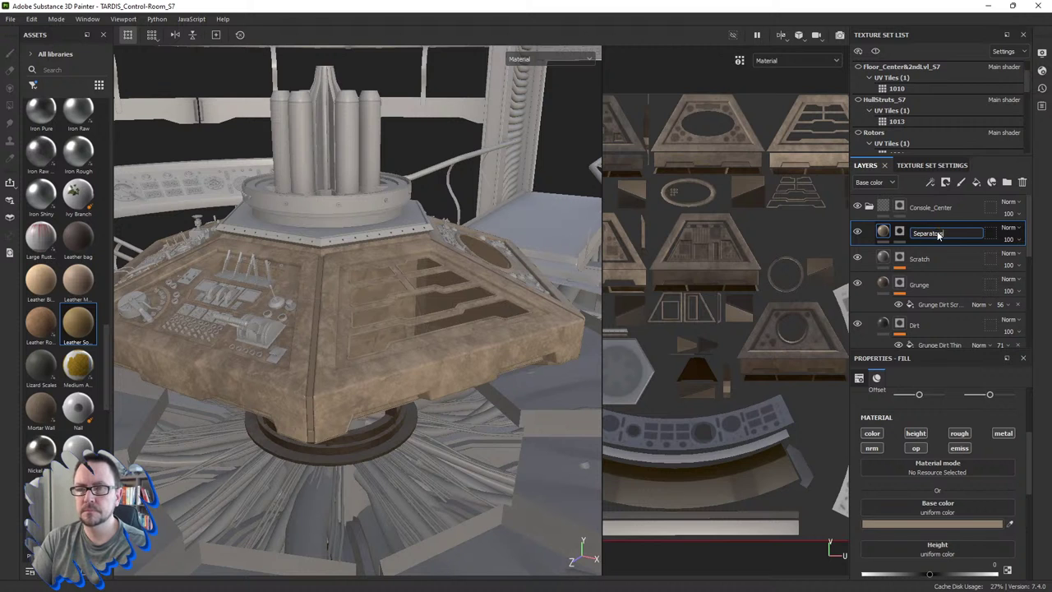
{"action": "key", "text": "Return"}
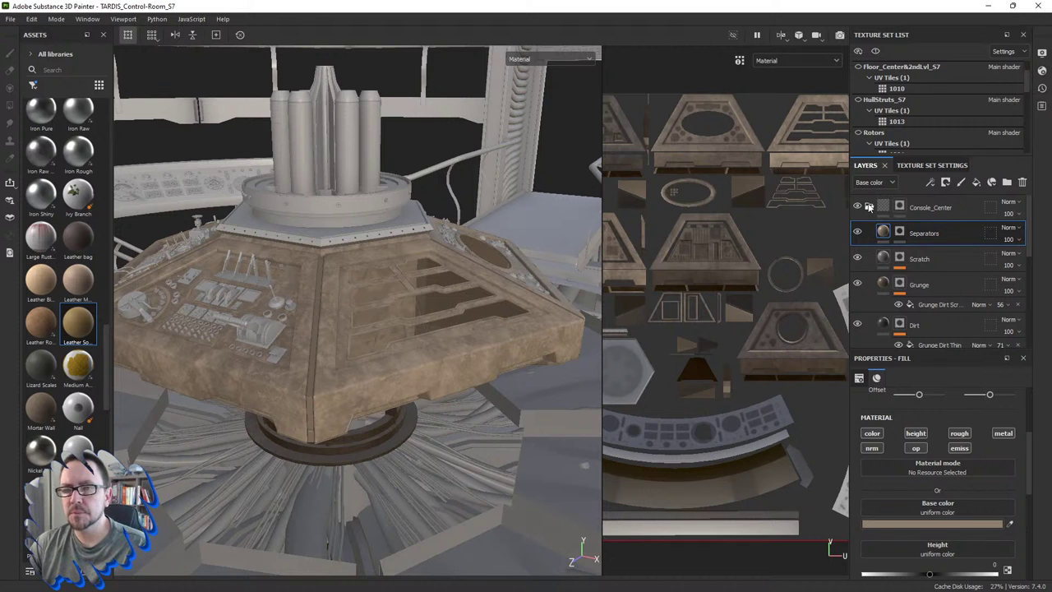
{"action": "left_click", "coordinate": [869, 206]}
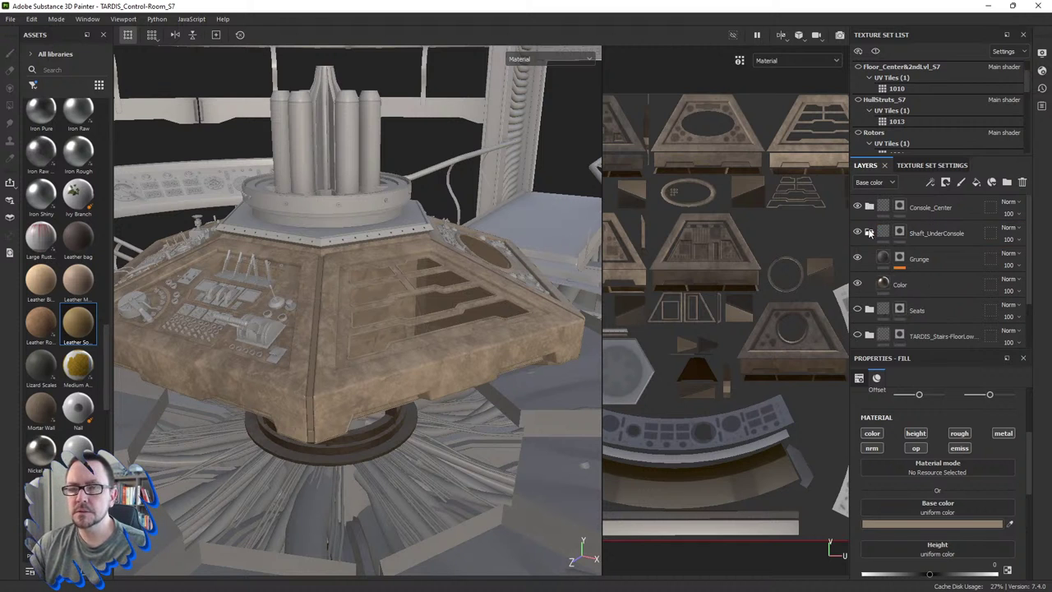
{"action": "left_click", "coordinate": [870, 233]}
Step: Set the Shaft_UnderConsole Color layer's base colour to the pasted tan C1AC92
{"action": "left_click_drag", "start_coordinate": [422, 438], "coordinate": [396, 412], "text": "alt"}
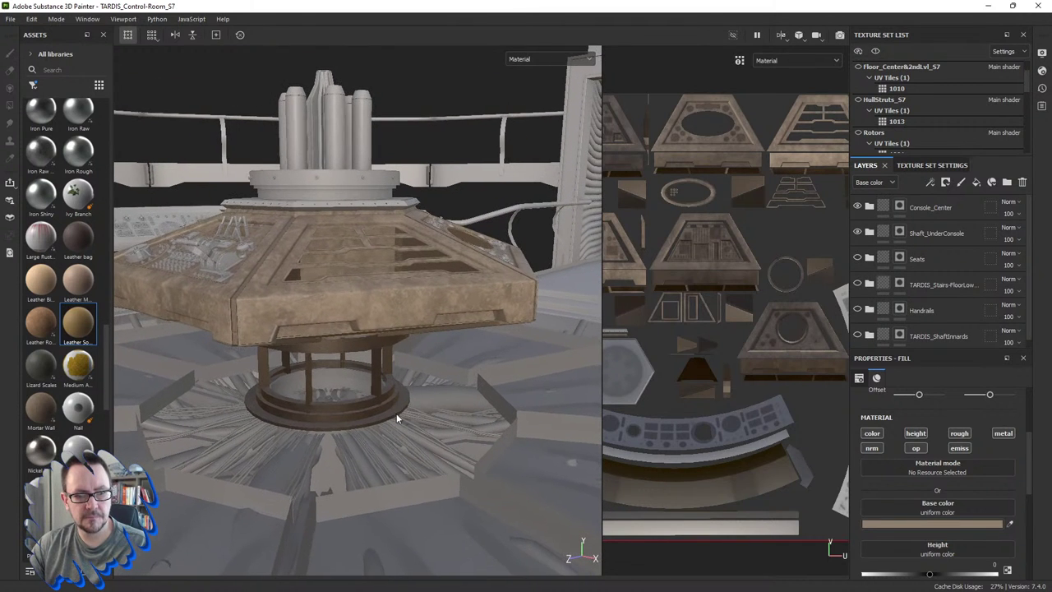
{"action": "left_click", "coordinate": [870, 233]}
{"action": "left_click", "coordinate": [900, 259]}
{"action": "left_click", "coordinate": [886, 283]}
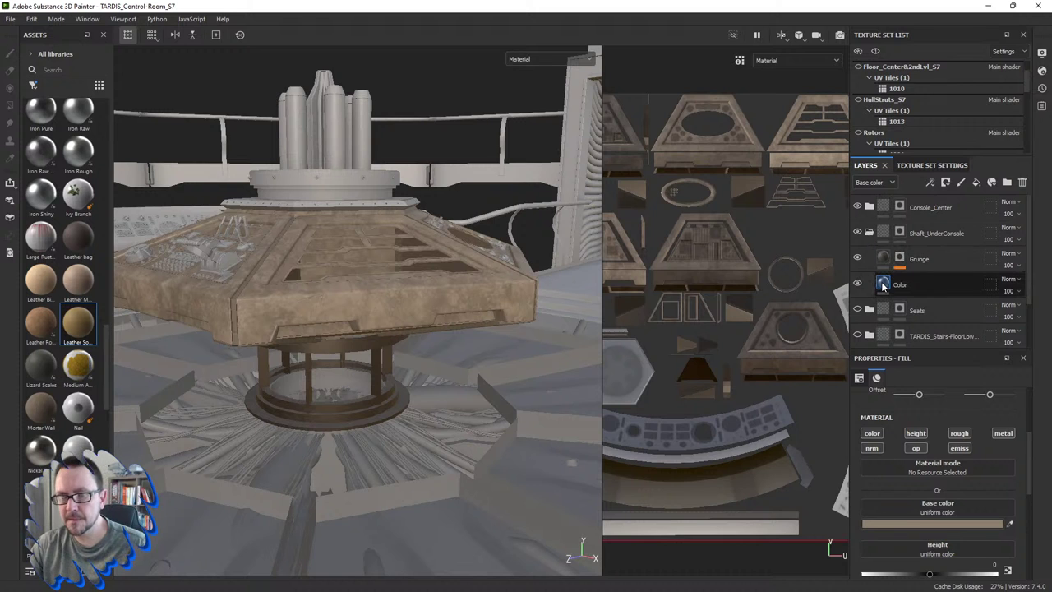
{"action": "left_click", "coordinate": [906, 523]}
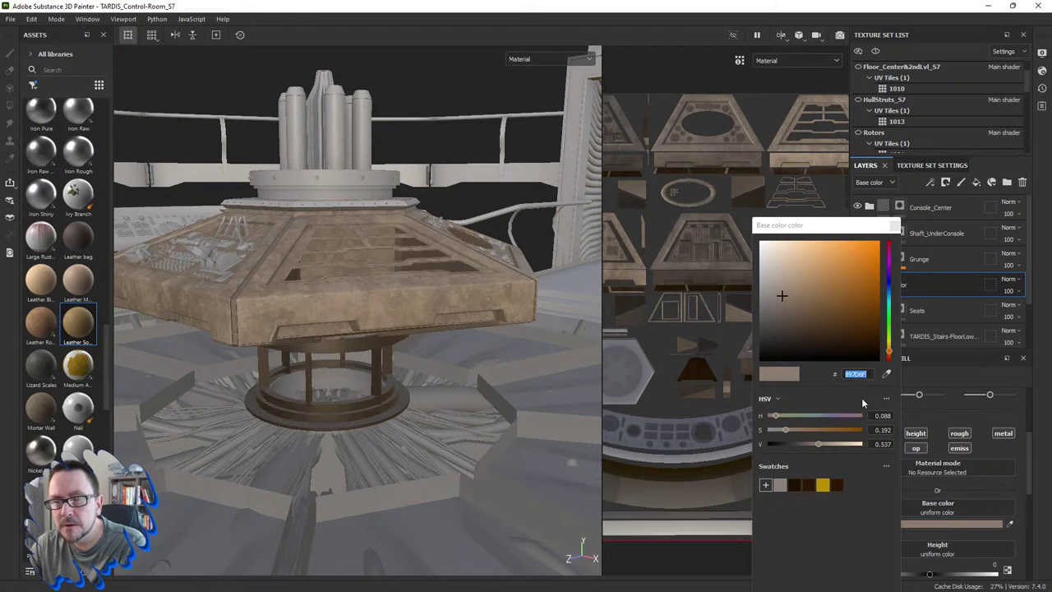
{"action": "right_click", "coordinate": [858, 376]}
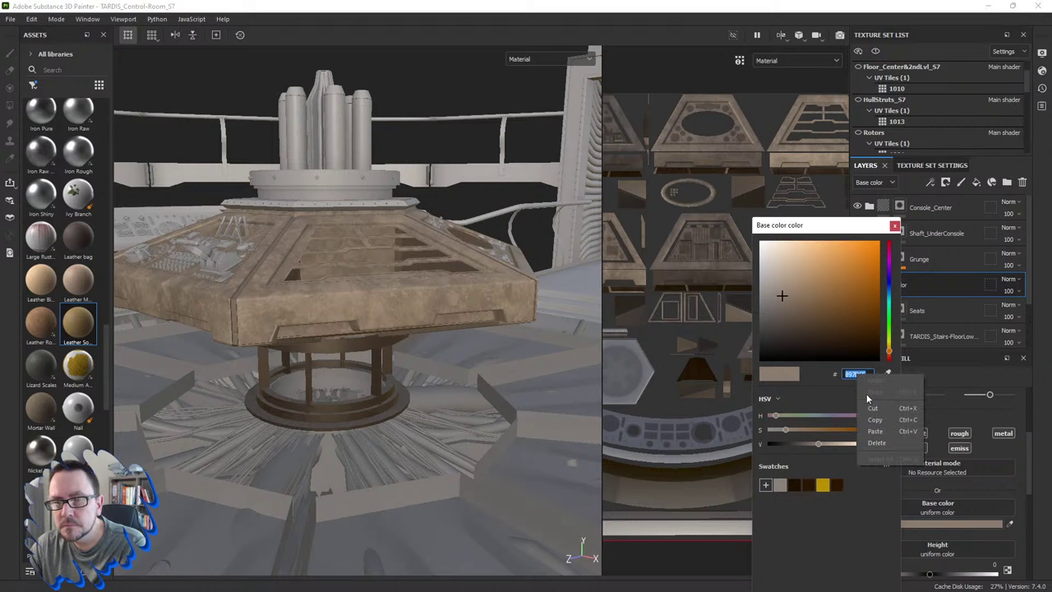
{"action": "left_click", "coordinate": [875, 430]}
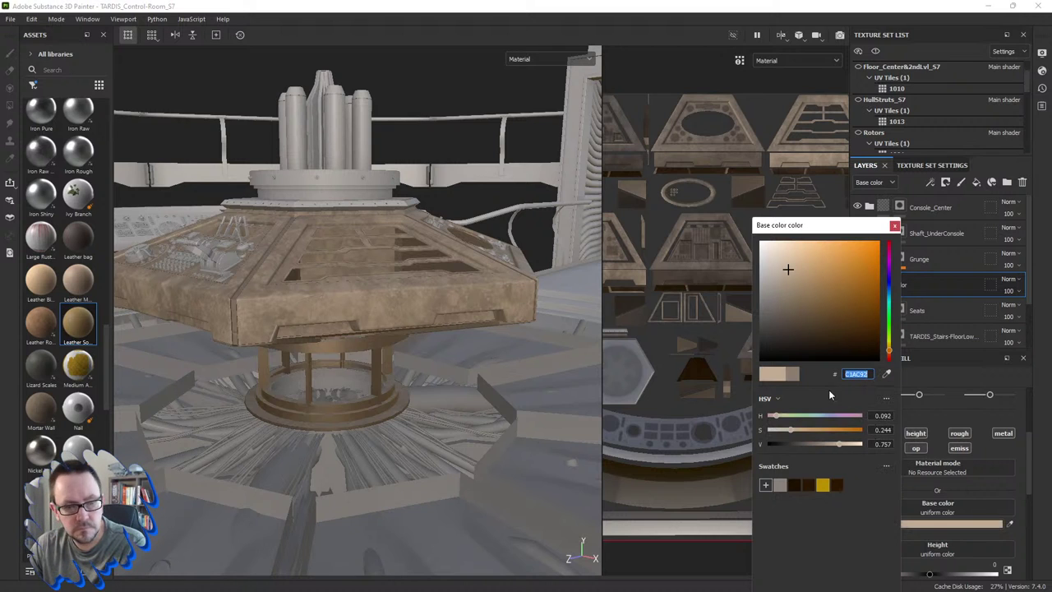
{"action": "left_click", "coordinate": [896, 228]}
{"action": "mouse_move", "coordinate": [298, 406]}
{"action": "left_mouse_down", "text": "alt"}
{"action": "mouse_move", "coordinate": [288, 369]}
{"action": "mouse_move", "coordinate": [300, 397]}
{"action": "left_mouse_up", "text": "alt"}
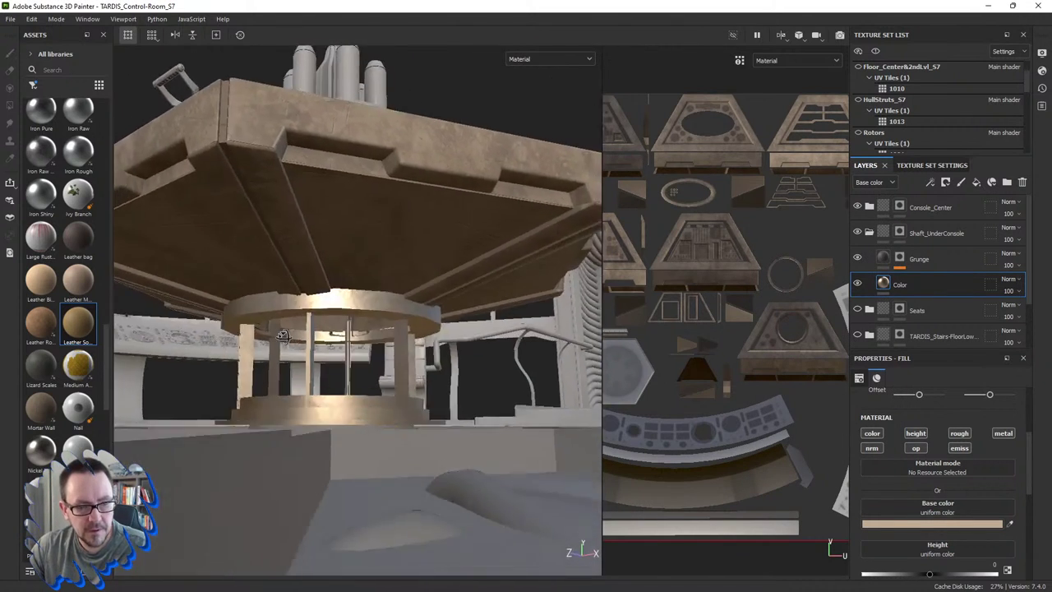
Step: Collapse Shaft_UnderConsole, drag the 3D/2D splitter fully right, and orbit around the finished console
{"action": "scroll", "coordinate": [299, 395], "scroll_direction": "down", "scroll_amount": 5}
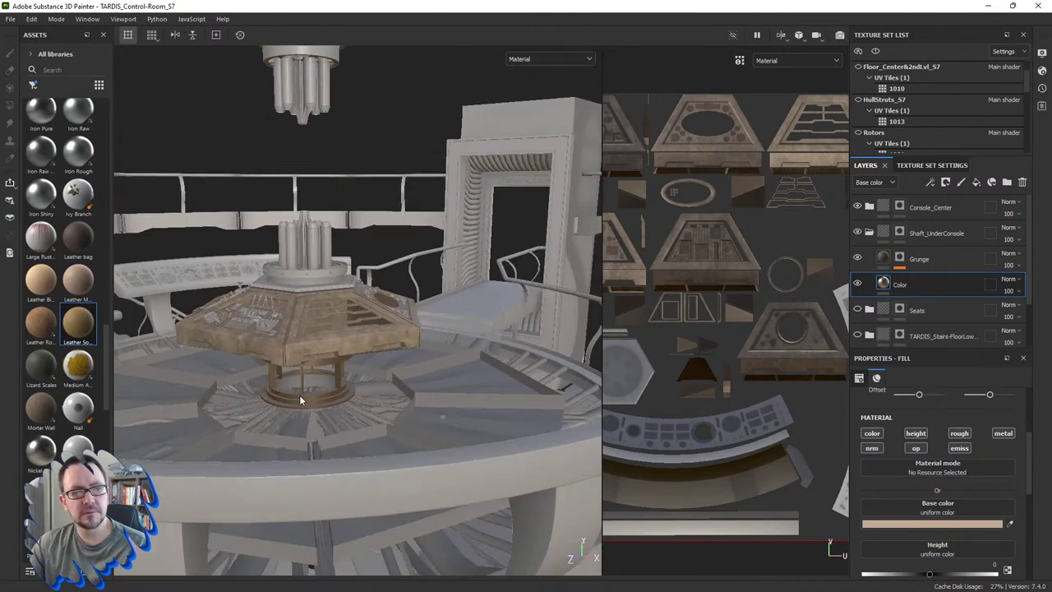
{"action": "left_click_drag", "start_coordinate": [299, 394], "coordinate": [303, 426], "text": "alt"}
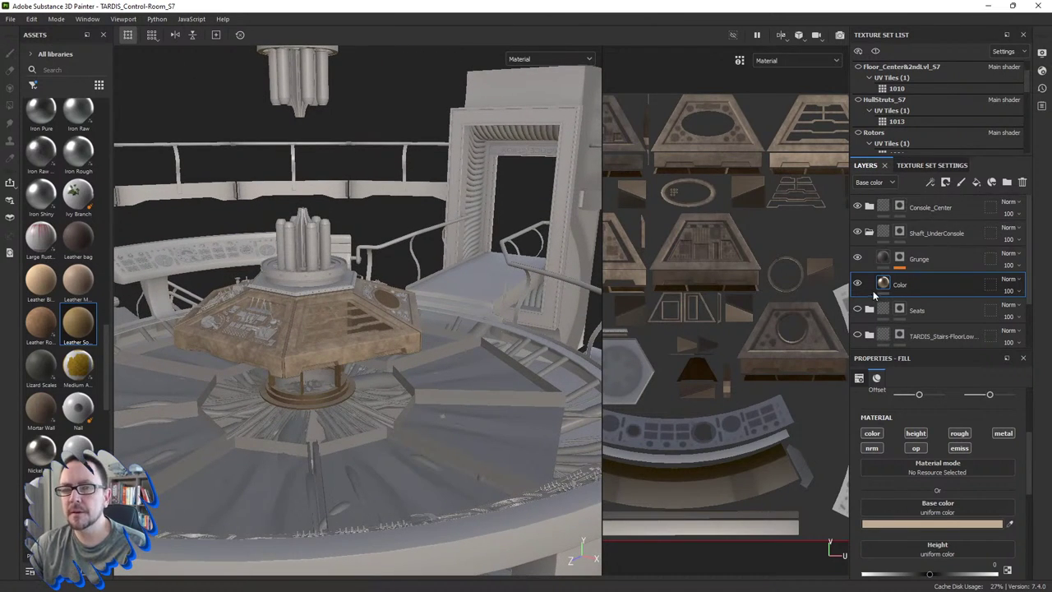
{"action": "left_click", "coordinate": [869, 233]}
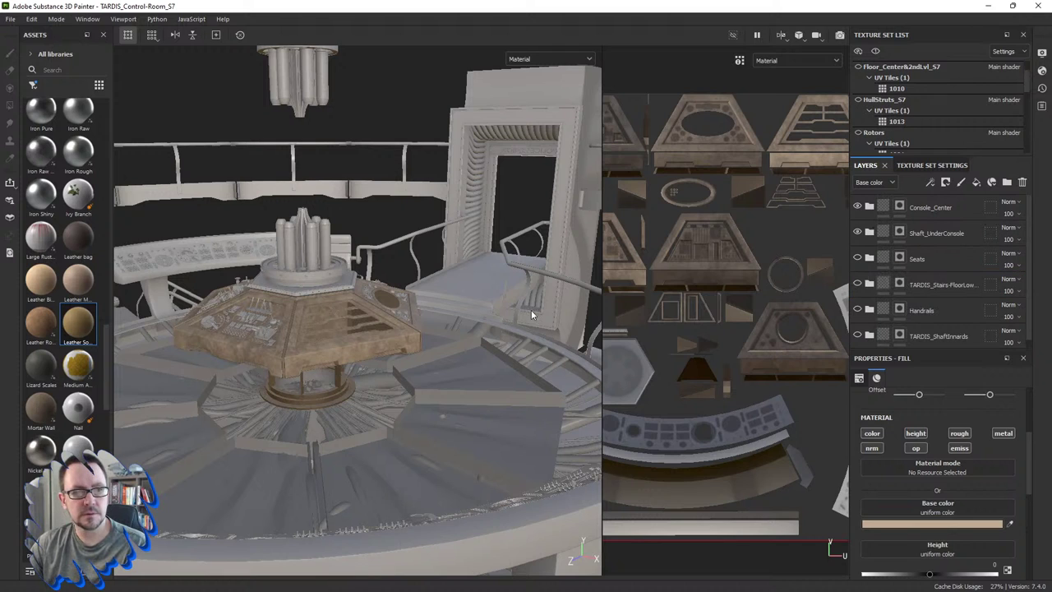
{"action": "mouse_move", "coordinate": [284, 319]}
{"action": "left_mouse_down", "text": "alt"}
{"action": "mouse_move", "coordinate": [337, 351]}
{"action": "mouse_move", "coordinate": [235, 380]}
{"action": "mouse_move", "coordinate": [414, 396]}
{"action": "mouse_move", "coordinate": [411, 413]}
{"action": "mouse_move", "coordinate": [369, 434]}
{"action": "mouse_move", "coordinate": [403, 436]}
{"action": "left_mouse_up", "text": "alt"}
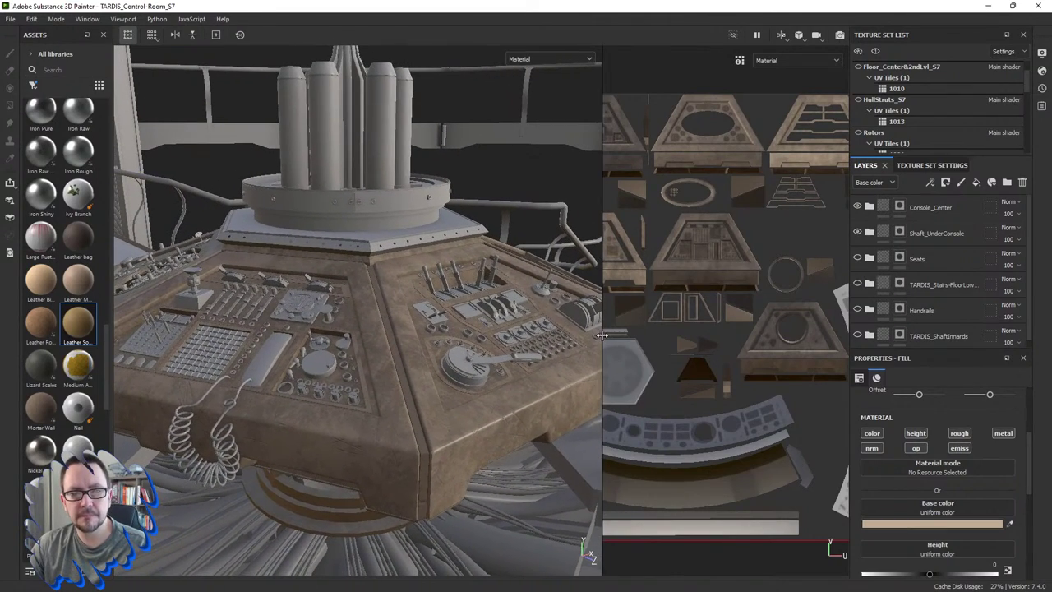
{"action": "left_click_drag", "start_coordinate": [606, 336], "coordinate": [655, 328]}
{"action": "left_click_drag", "start_coordinate": [798, 313], "coordinate": [938, 287]}
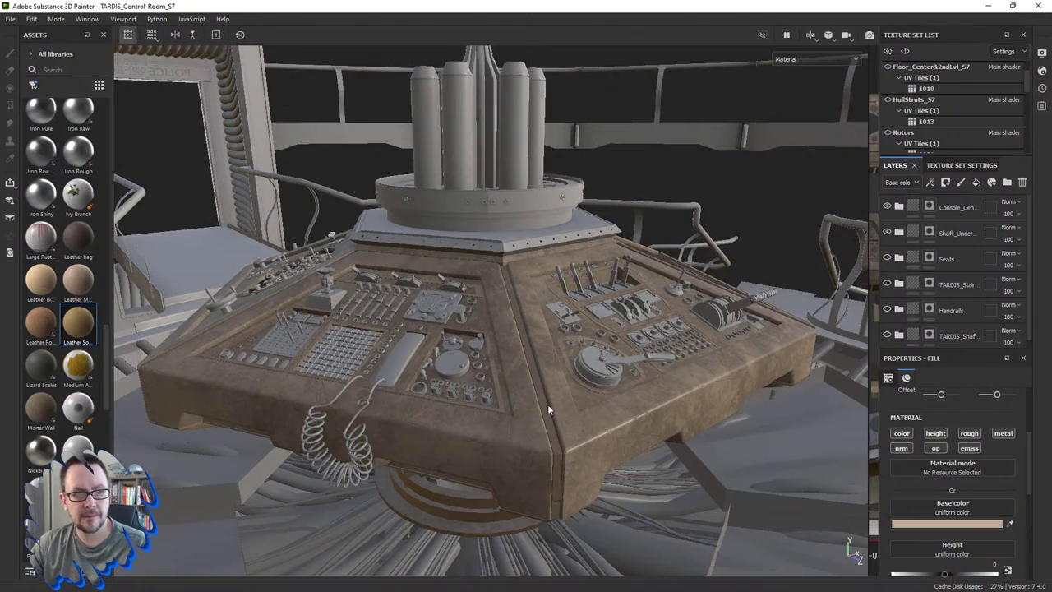
{"action": "mouse_move", "coordinate": [547, 404]}
{"action": "left_mouse_down", "text": "alt"}
{"action": "mouse_move", "coordinate": [466, 408]}
{"action": "mouse_move", "coordinate": [507, 395]}
{"action": "left_mouse_up", "text": "alt"}
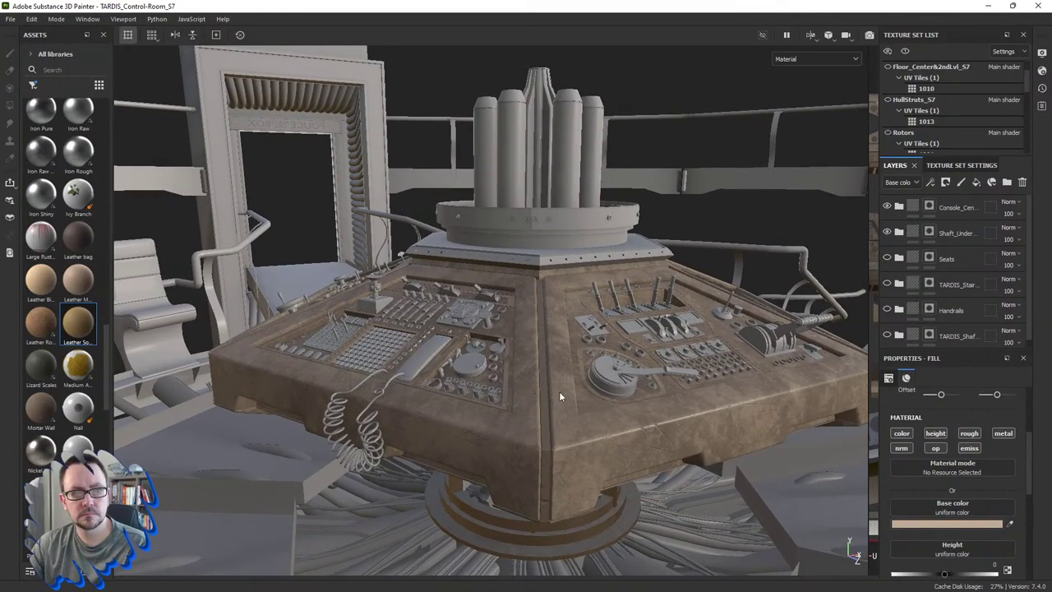
{"action": "left_click_drag", "start_coordinate": [608, 381], "coordinate": [602, 348], "text": "alt"}
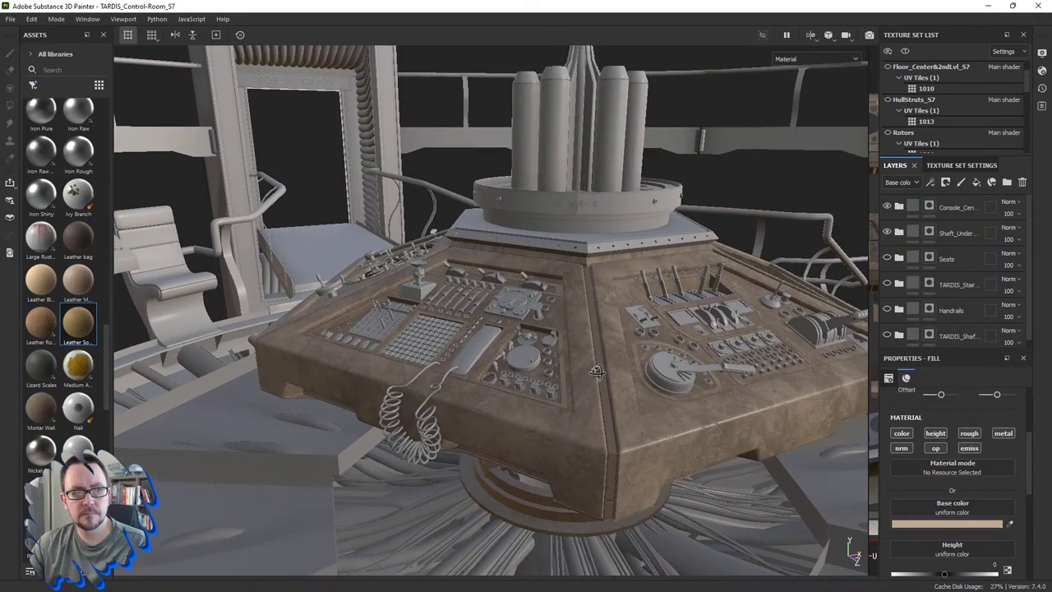
{"action": "mouse_move", "coordinate": [602, 348]}
{"action": "left_mouse_down", "text": "alt"}
{"action": "mouse_move", "coordinate": [590, 375]}
{"action": "mouse_move", "coordinate": [589, 365]}
{"action": "left_mouse_up", "text": "alt"}
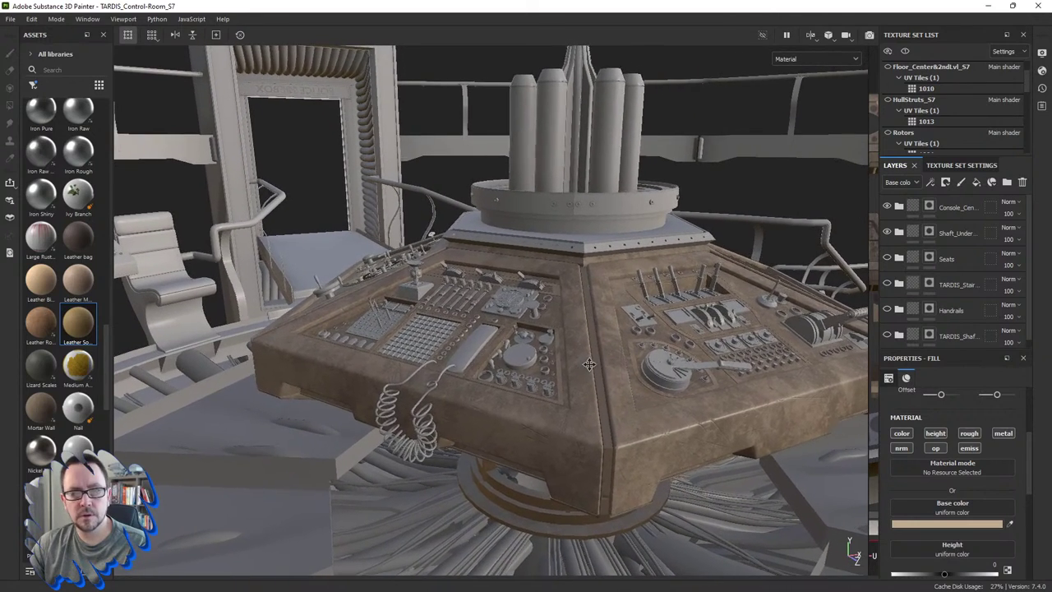